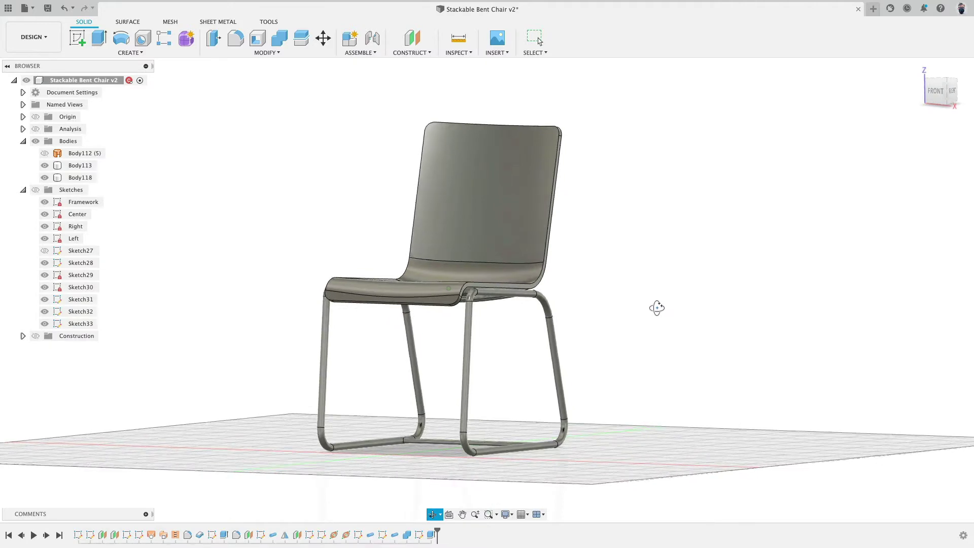
- Roll the finished chair's design history back to the beginning and advance it to display the Framework side-profile sketch
key(Escape)
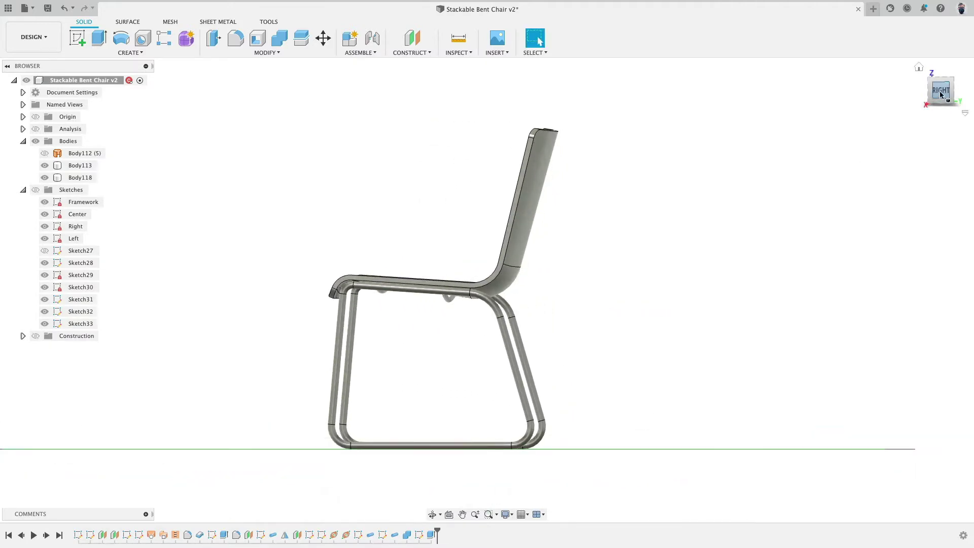
click(941, 94)
drag(436, 533, 72, 532)
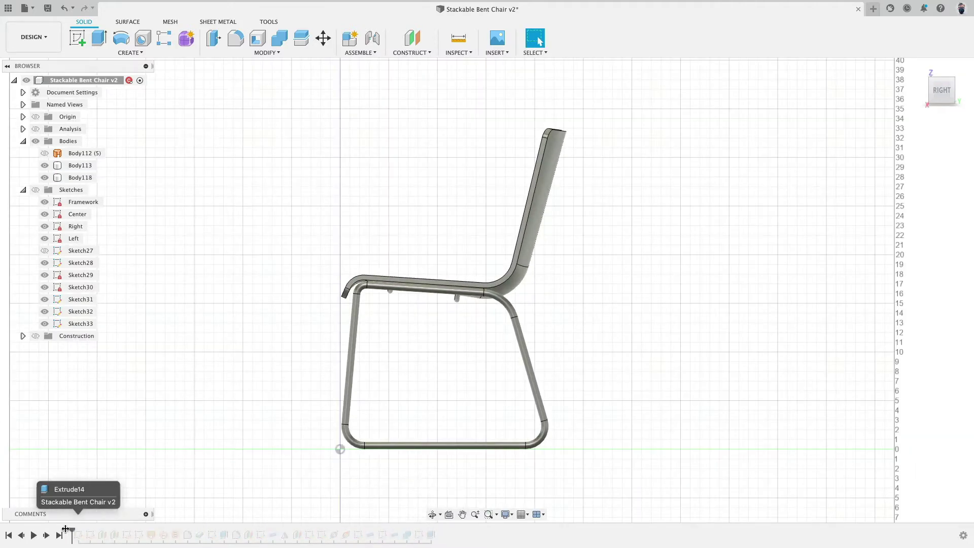
click(46, 535)
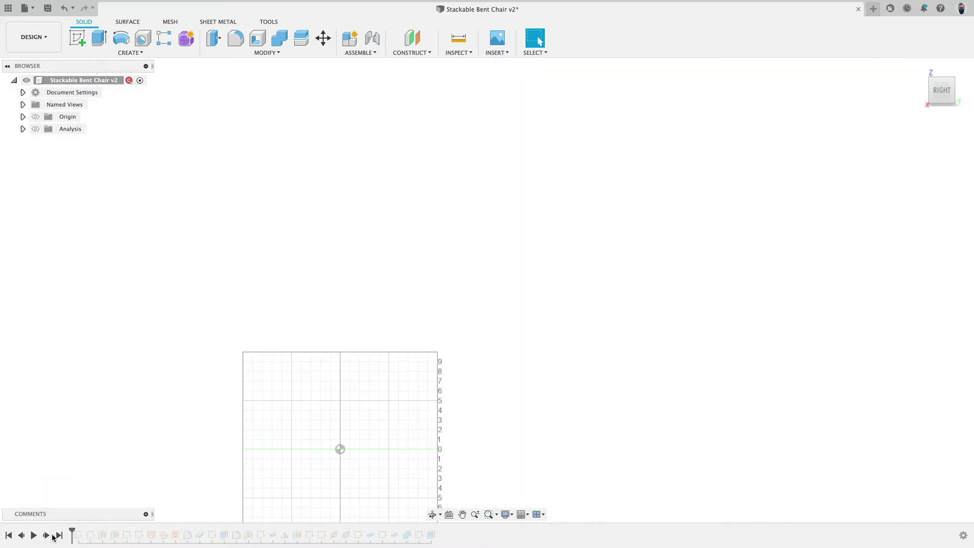
click(36, 141)
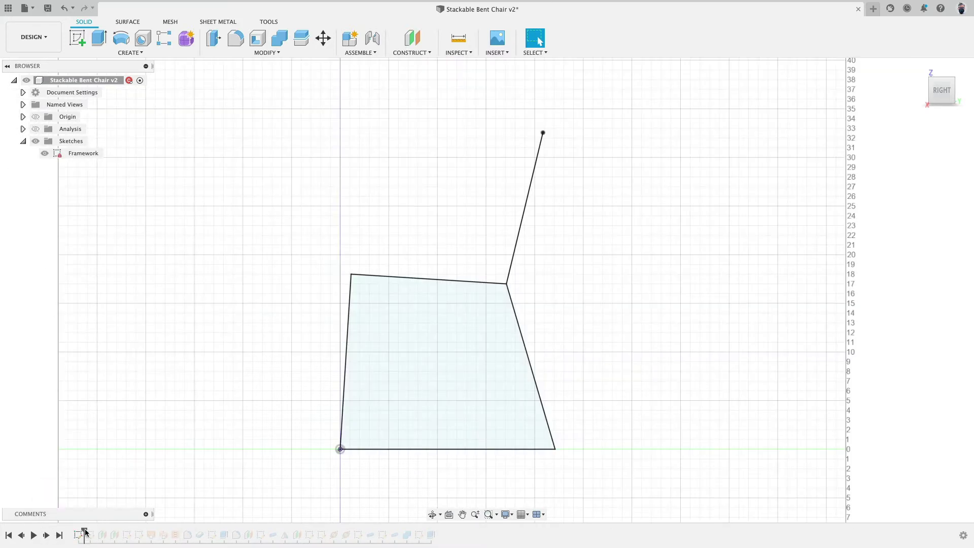
- Advance the design history through the Sweep4 feature and examine the backrest and seat surfaces
mouse_move(85, 532)
mouse_down()
mouse_move(175, 516)
mouse_move(150, 520)
mouse_move(169, 522)
mouse_up()
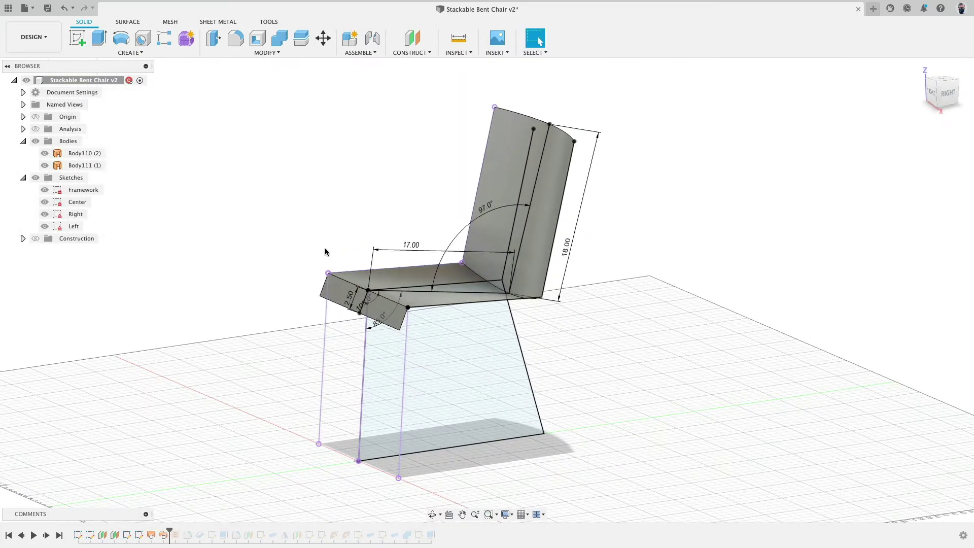
shift+middle_drag(325, 251, 311, 337)
click(504, 201)
click(427, 310)
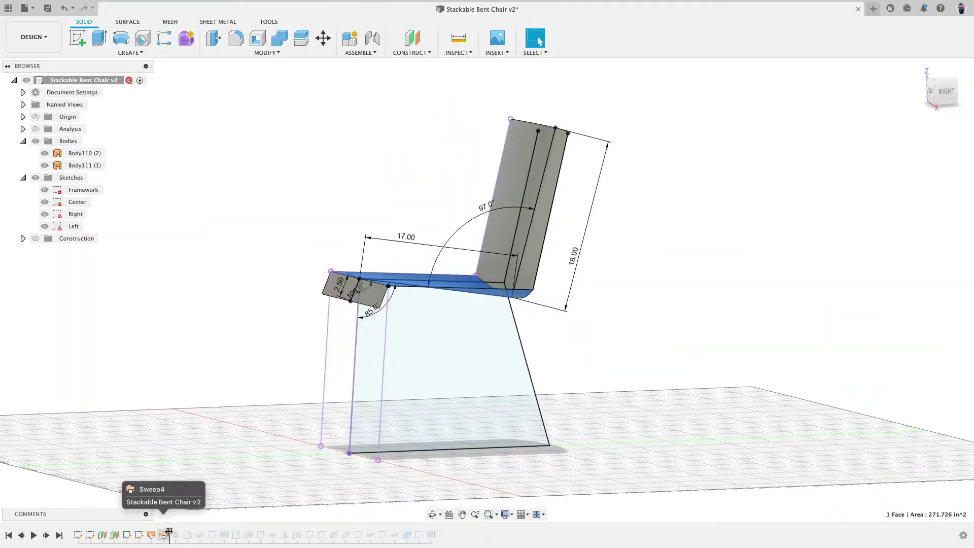
- Advance the history to the thickened seat shell, hide the sketches, and inspect the rounded front edge and the seat-to-back bend
drag(169, 531, 240, 528)
click(35, 177)
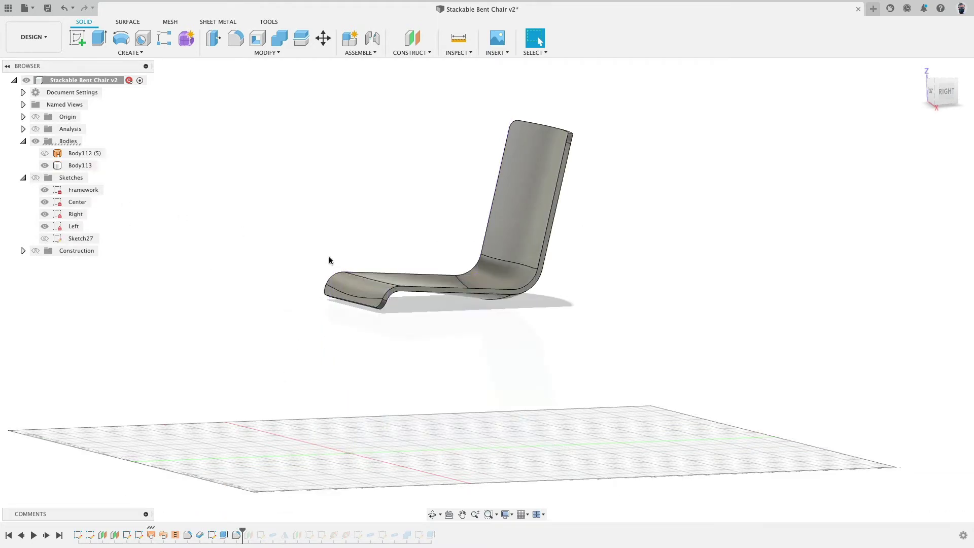
click(366, 282)
shift+middle_drag(430, 326, 384, 278)
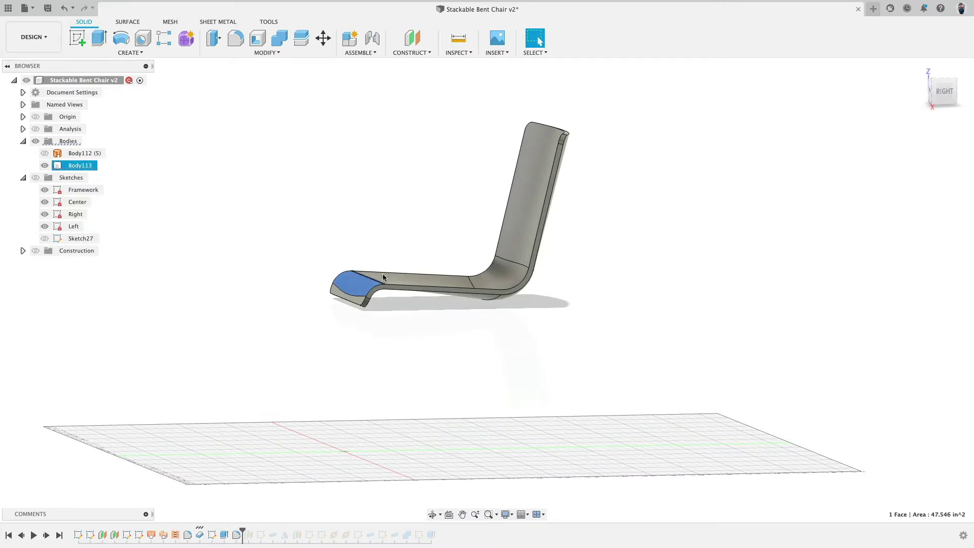
shift+middle_drag(520, 323, 554, 290)
click(504, 283)
click(504, 283)
shift+click(537, 287)
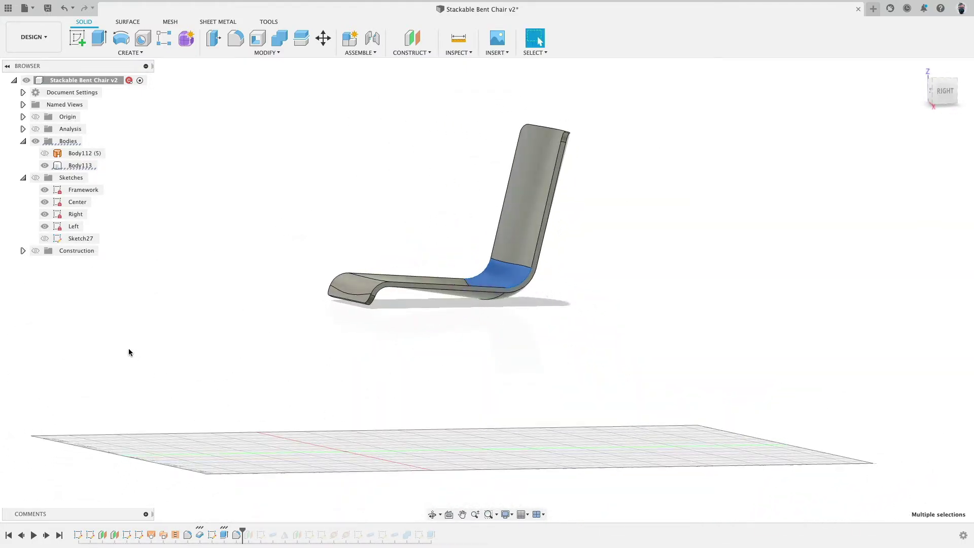
- Restore the full design history and examine the chair's tubular frame and cross supports from underneath and from the right side
click(60, 536)
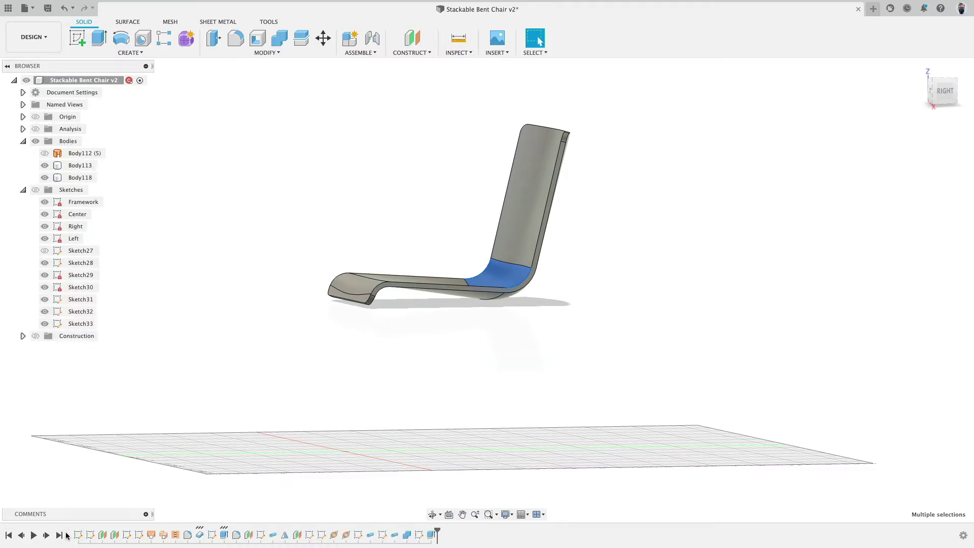
mouse_move(300, 488)
shift+middle_down()
mouse_move(274, 429)
mouse_move(288, 413)
mouse_move(321, 406)
mouse_move(337, 384)
shift+middle_up()
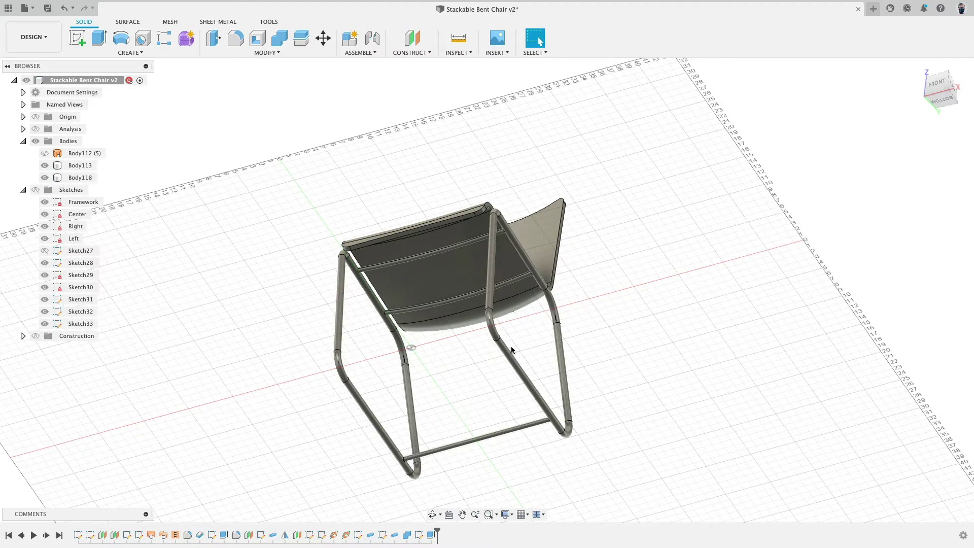
shift+middle_drag(528, 386, 726, 245)
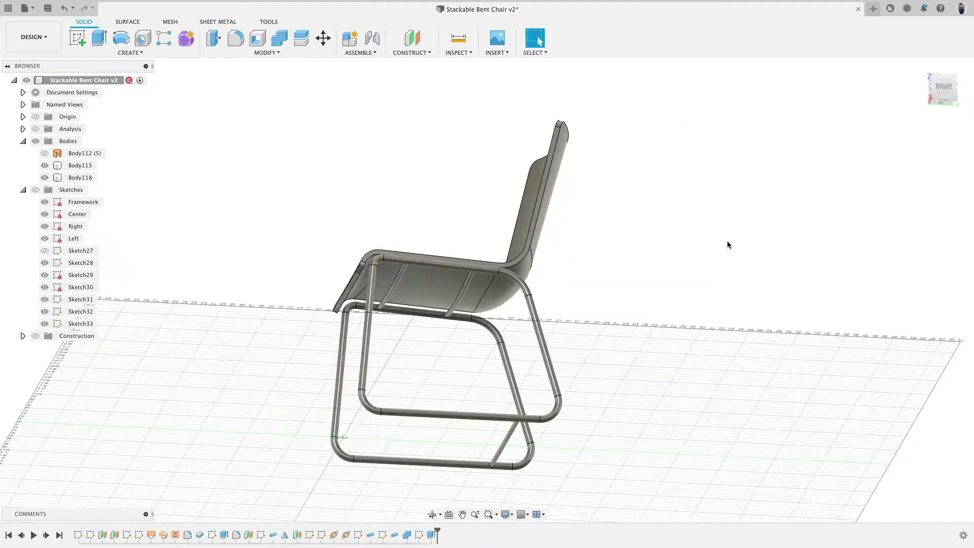
click(944, 87)
middle_drag(649, 226, 665, 200)
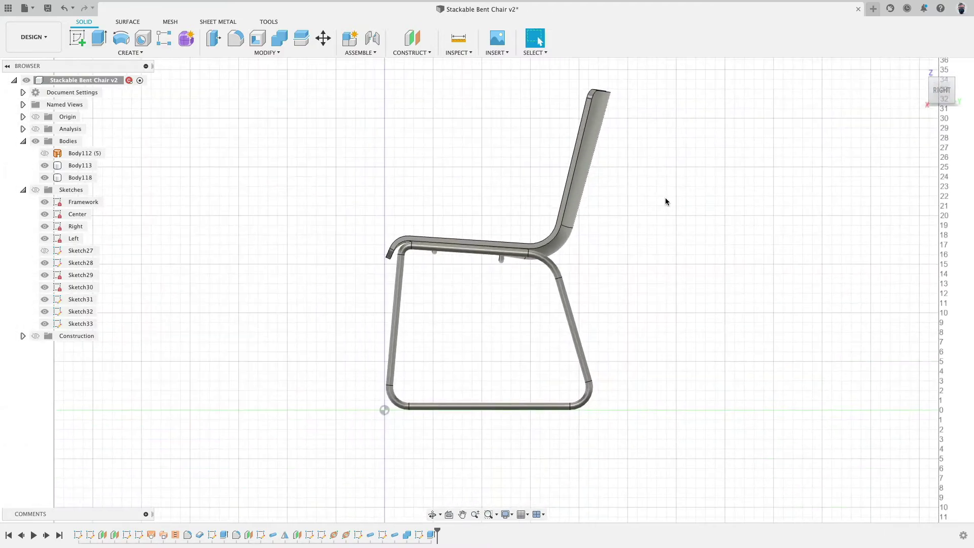
click(45, 166)
shift+middle_drag(213, 158, 282, 170)
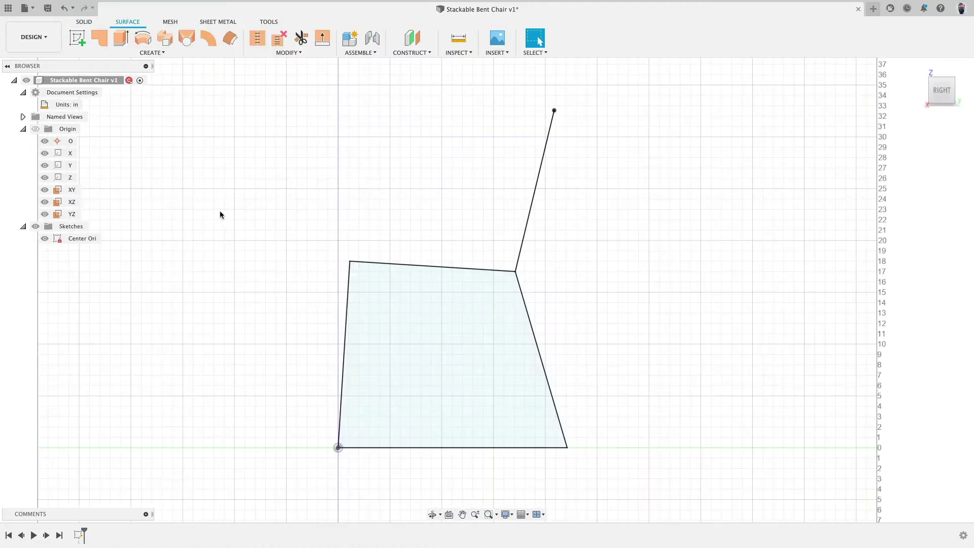
- Open the Center Ori sketch to review the side profile's dimensions, close it, and return to the right view
mouse_move(71, 107)
double_click(79, 534)
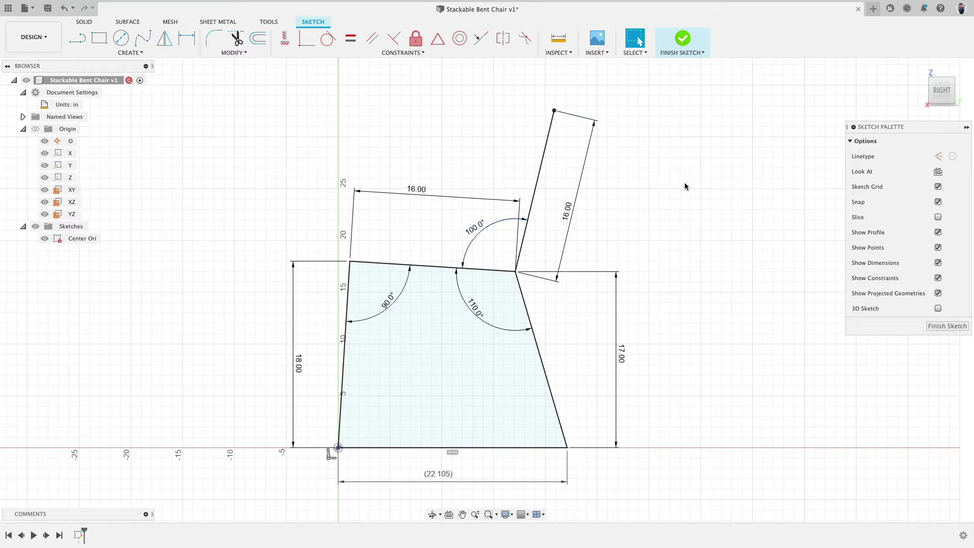
click(683, 39)
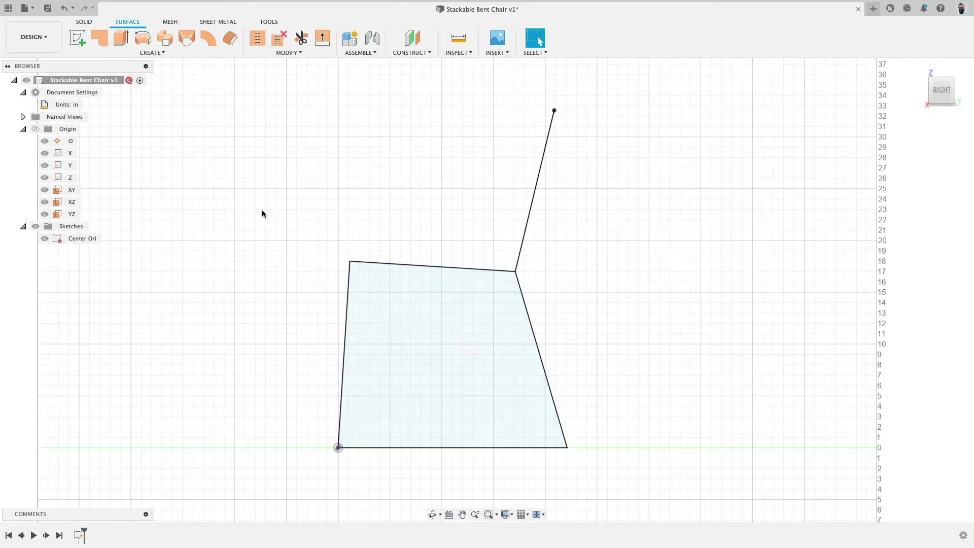
shift+middle_drag(264, 213, 293, 228)
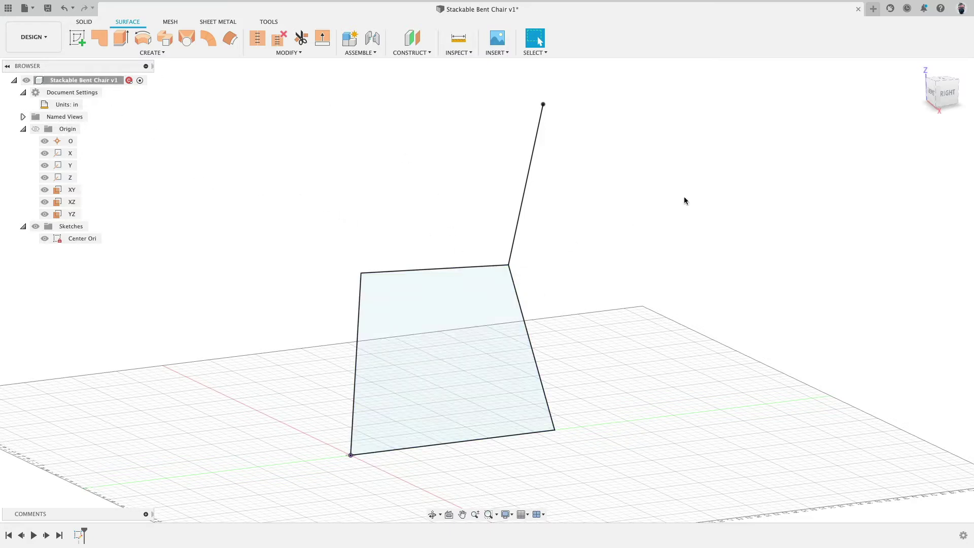
click(946, 93)
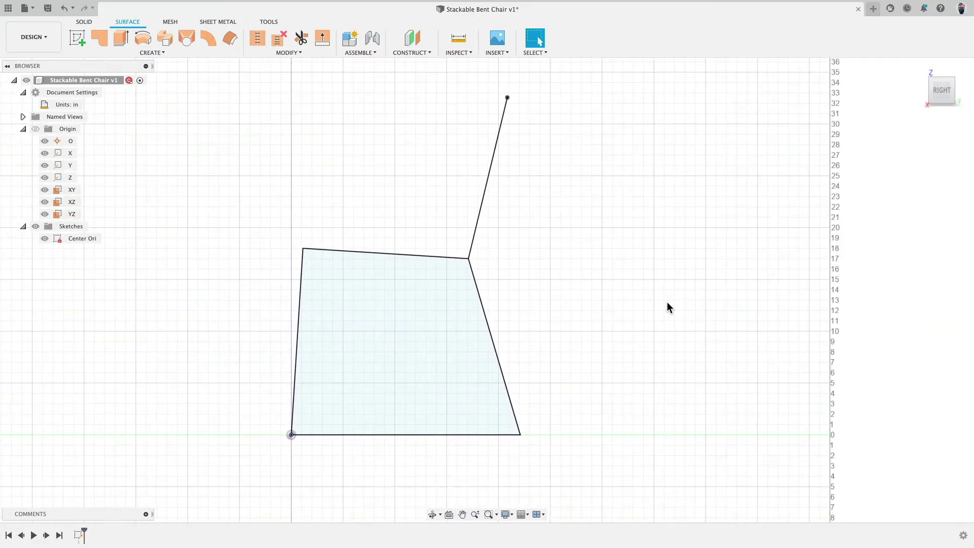
- Start a sketch on the YZ plane and project the profile's front leg line into it with Projection Link enabled
click(79, 38)
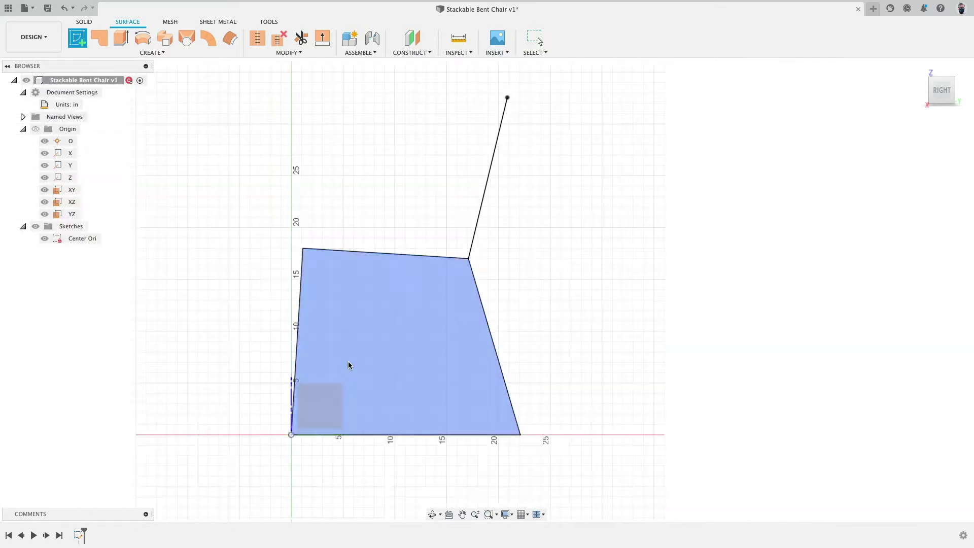
click(313, 397)
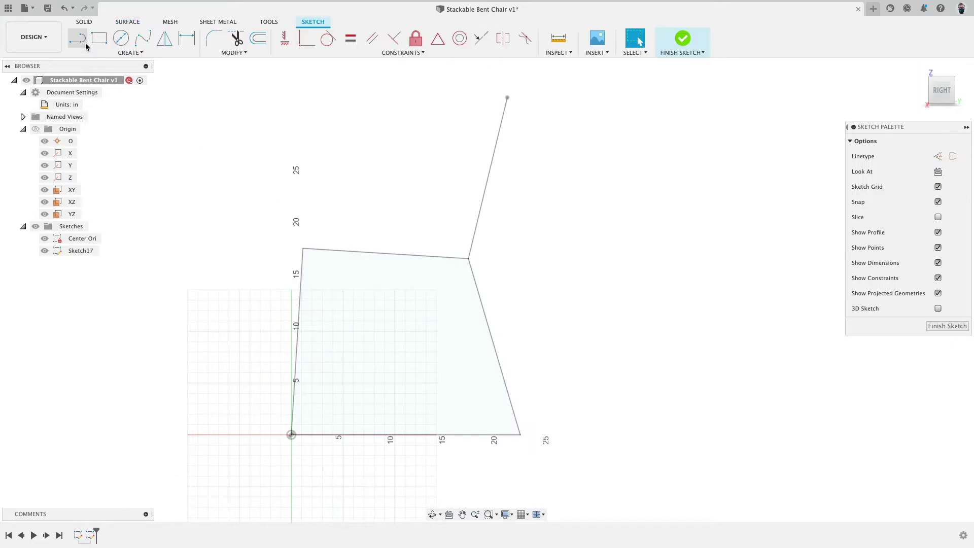
click(84, 48)
scroll(309, 238, up, 5)
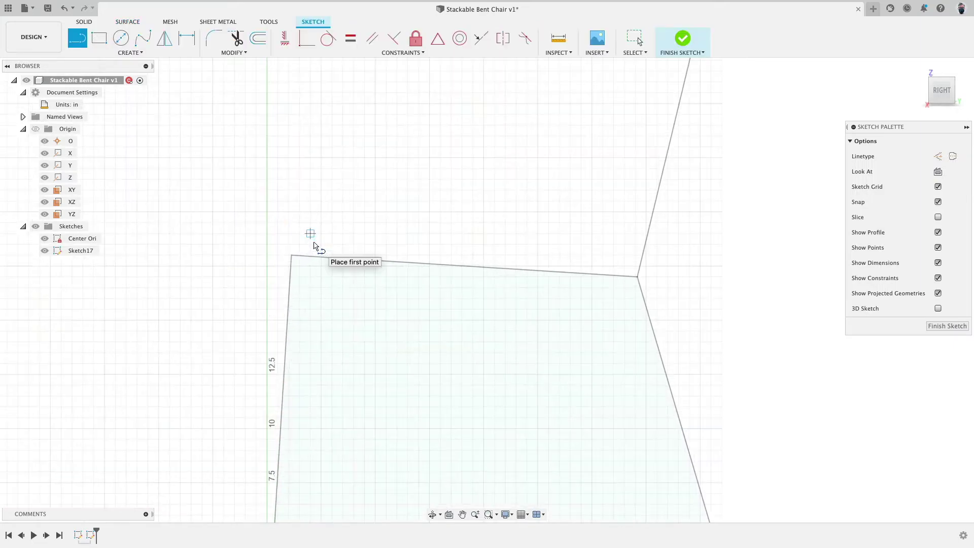
scroll(278, 243, down, 6)
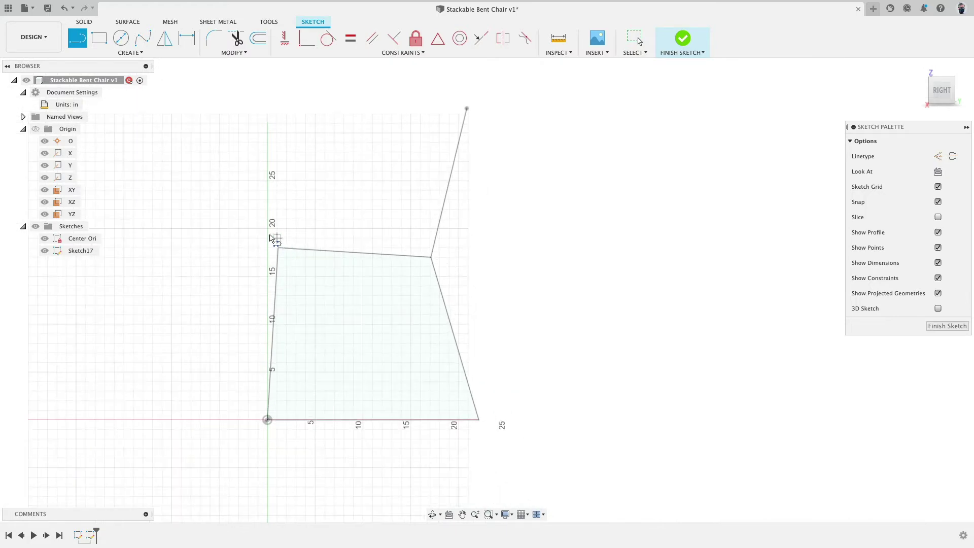
scroll(271, 241, up, 3)
scroll(271, 241, down, 3)
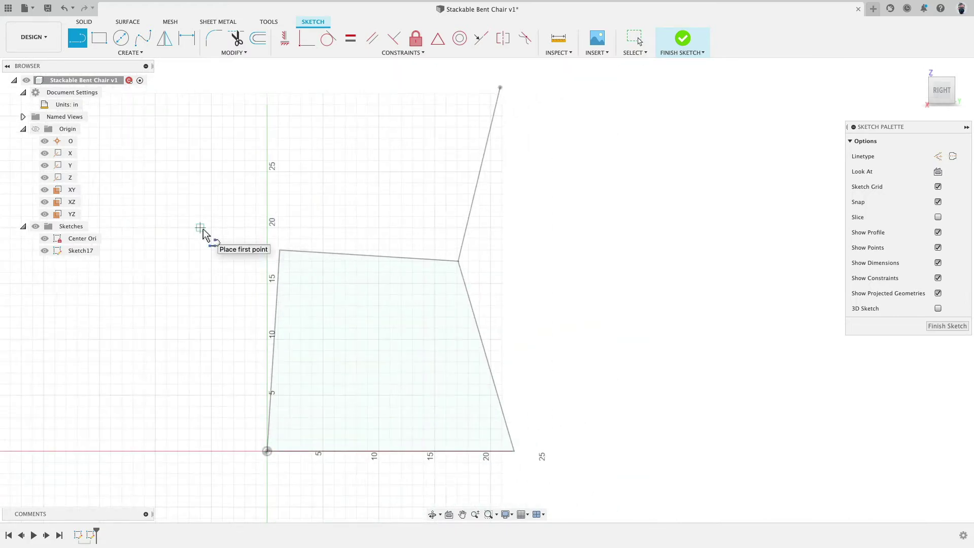
click(130, 52)
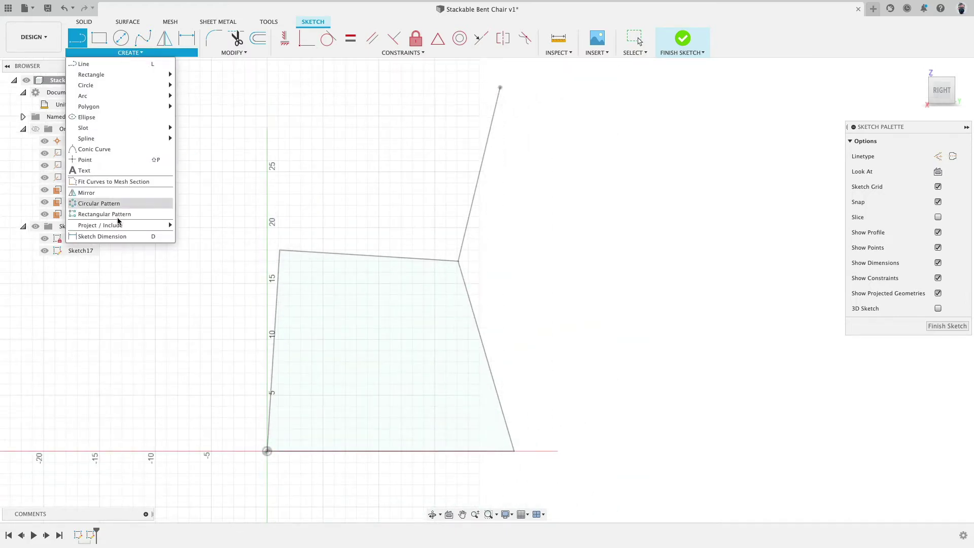
click(195, 225)
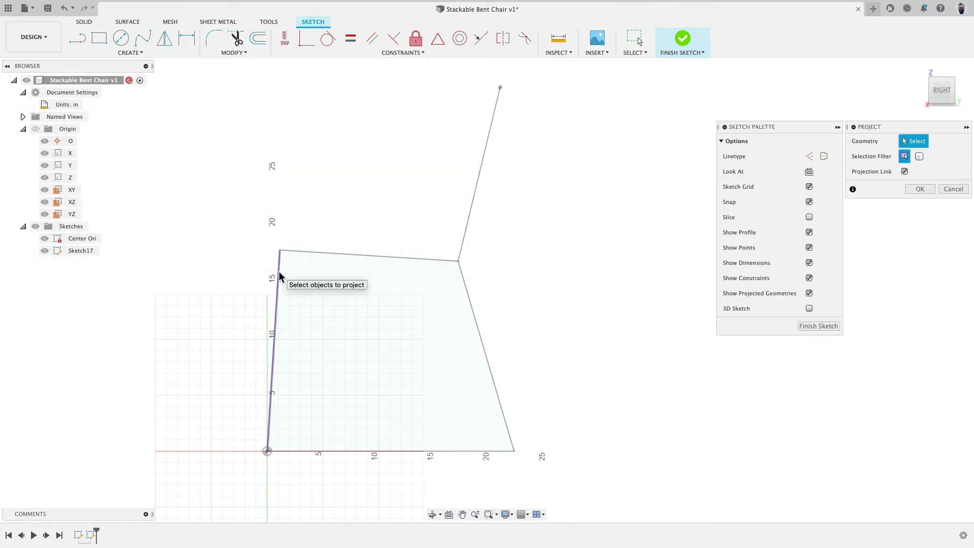
click(279, 272)
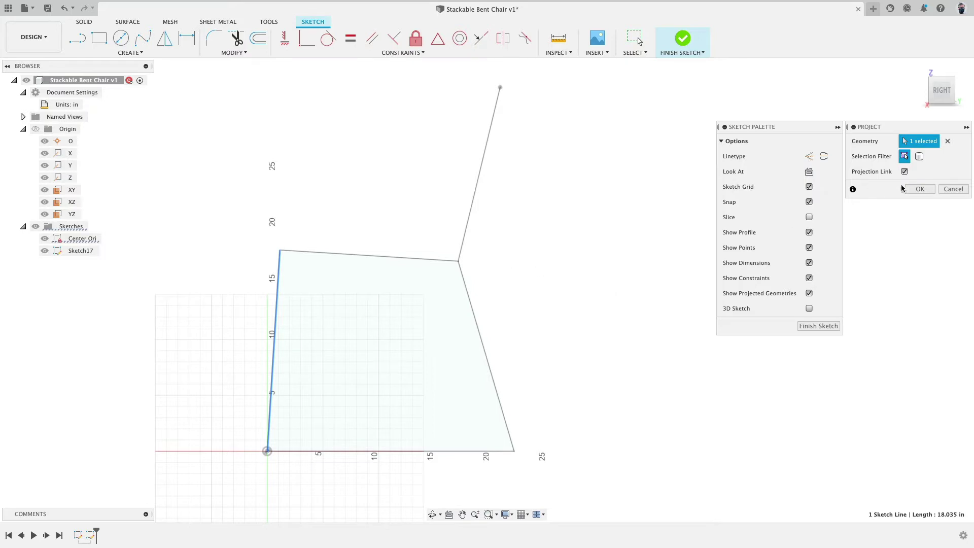
click(918, 190)
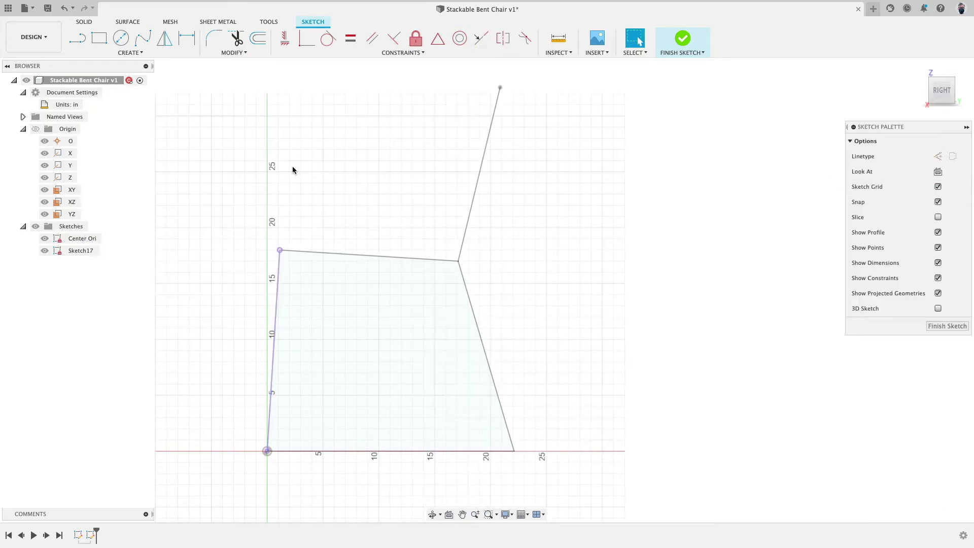
- Draw a seat line about 15.4 in long from the front leg's upper end and a perpendicular backrest line rising from its far end
key(l)
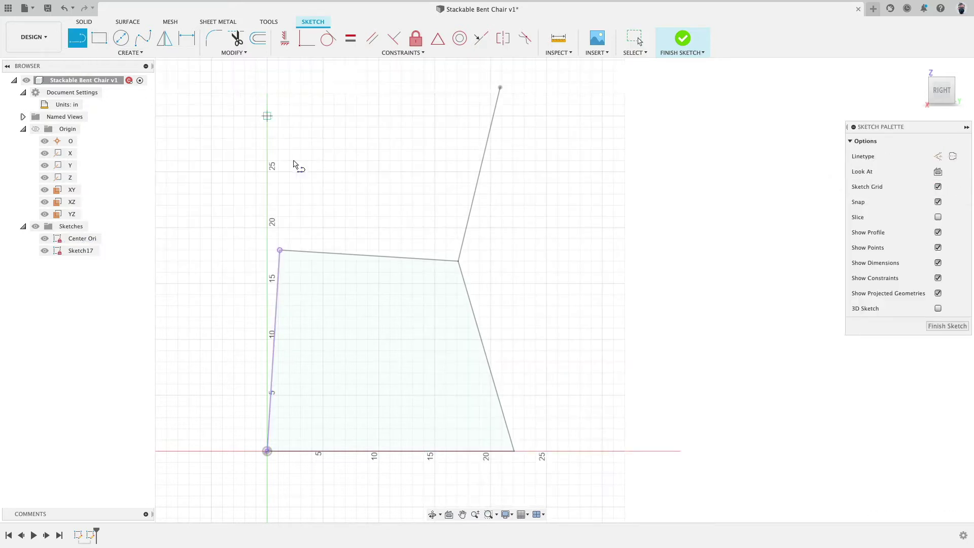
click(280, 250)
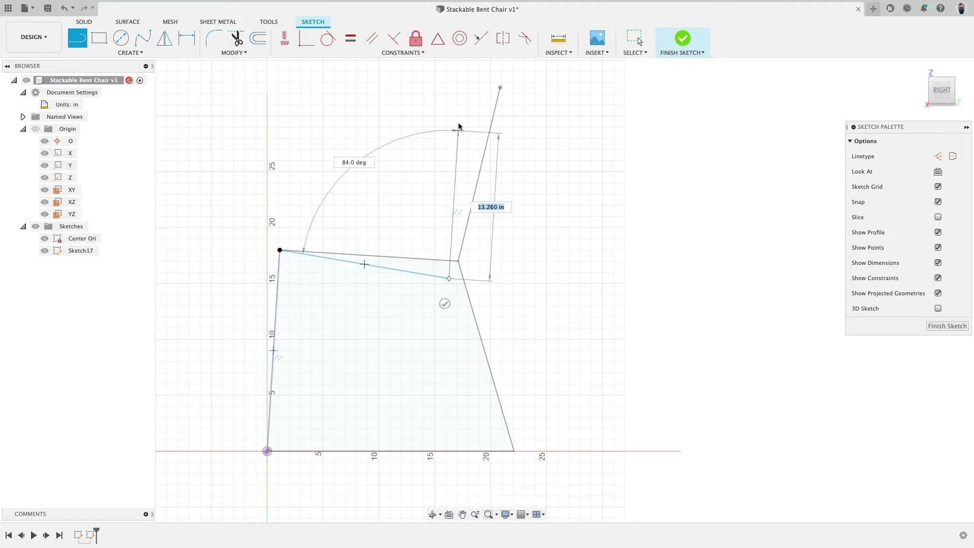
click(479, 98)
click(504, 103)
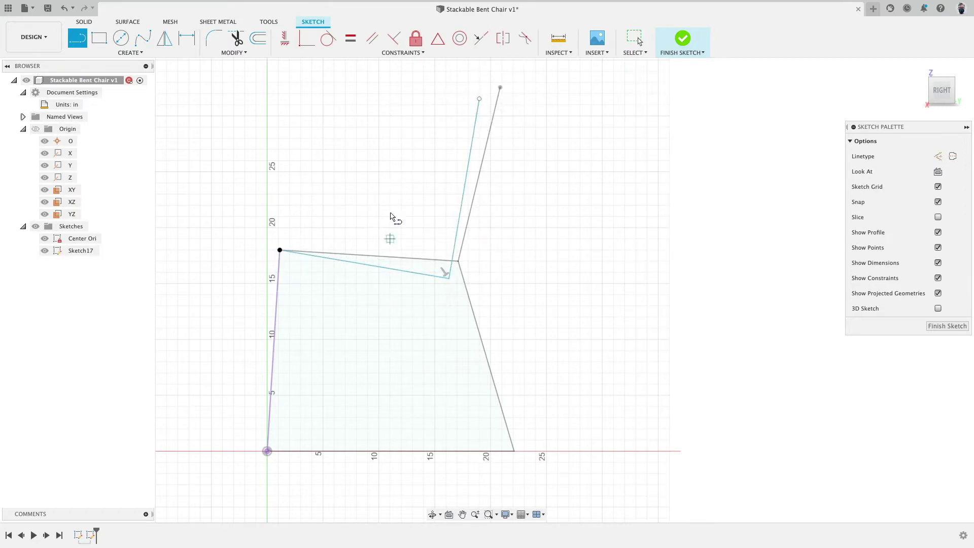
key(d)
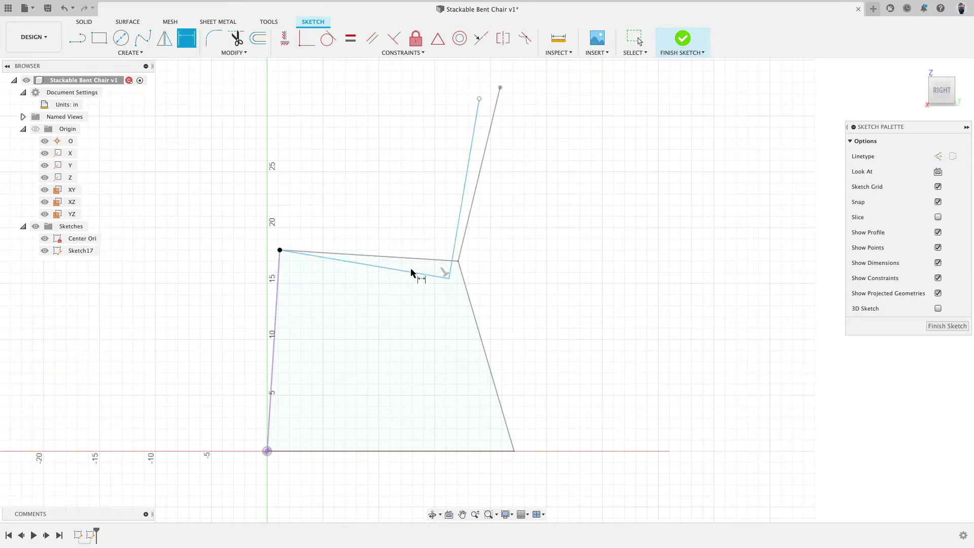
click(432, 275)
click(456, 226)
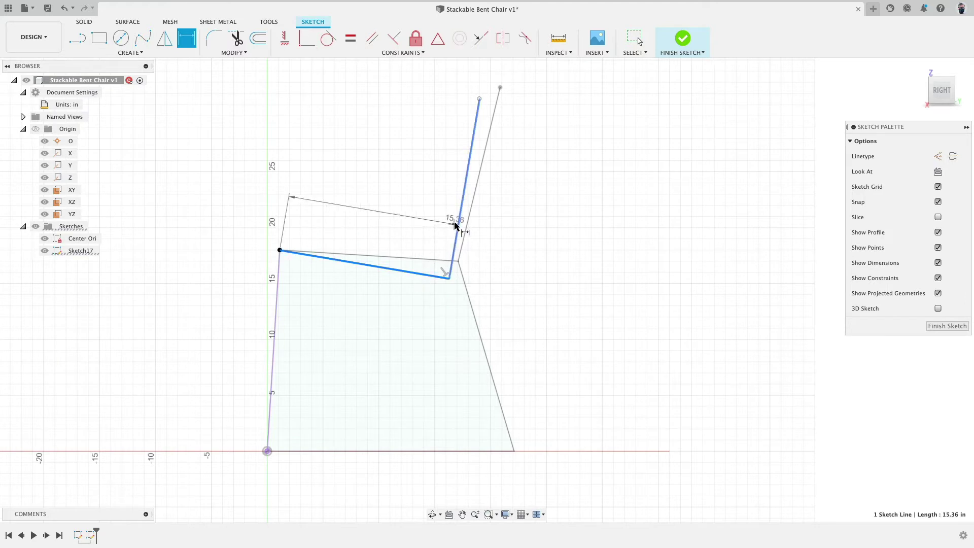
click(408, 201)
key(Escape)
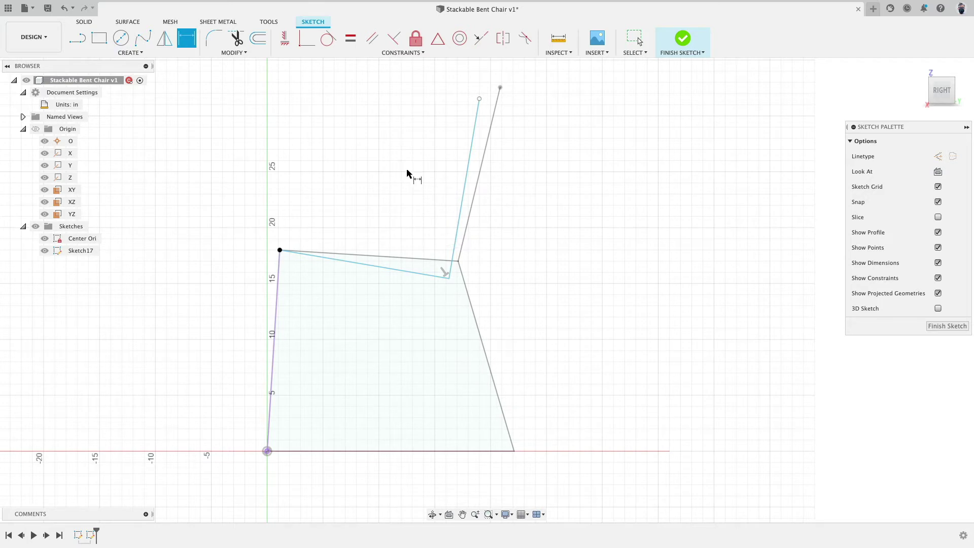
key(Escape)
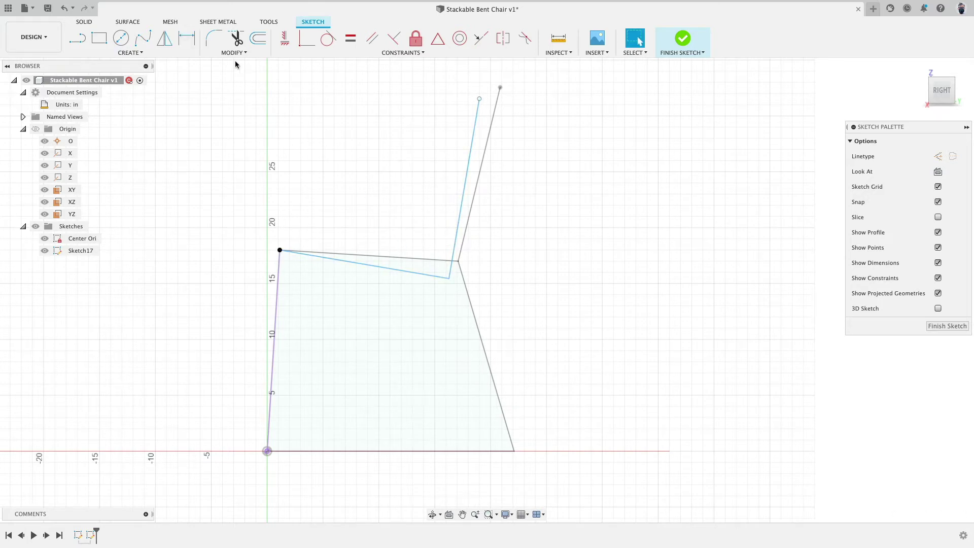
- Dimension the angle between the seat line and the backrest line at 100°
key(d)
click(402, 271)
click(459, 207)
click(411, 188)
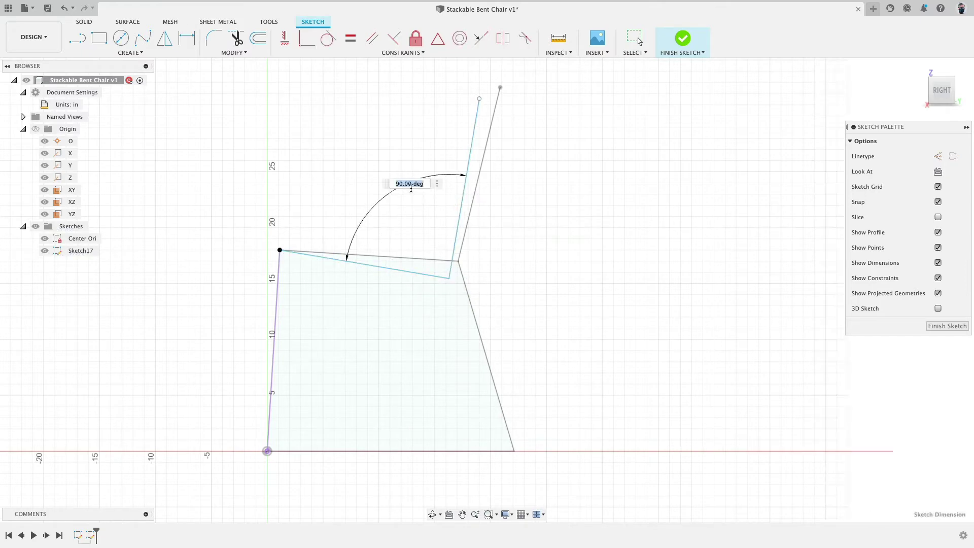
text(100)
key(Return)
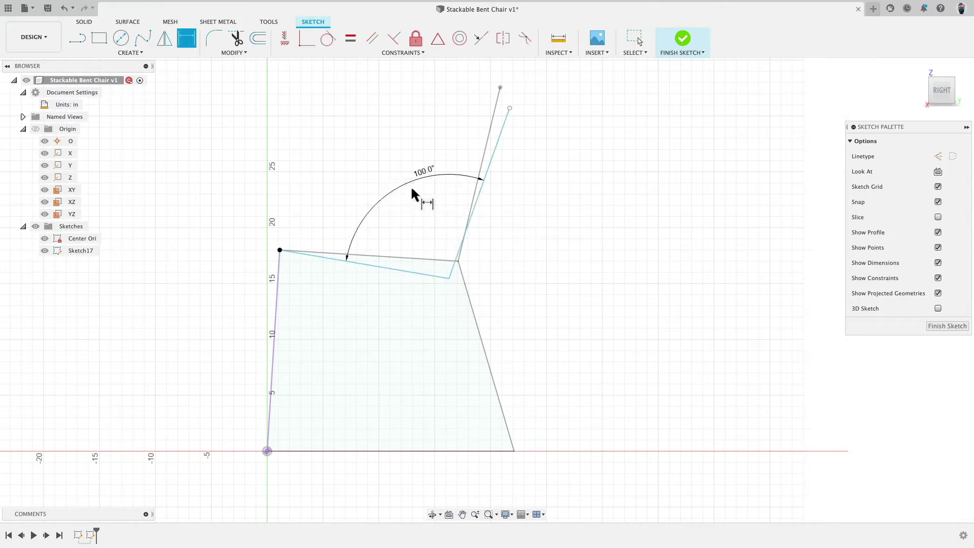
- Dimension the angle between the front leg line and the seat line at 90° and hide the Center Ori sketch
click(322, 258)
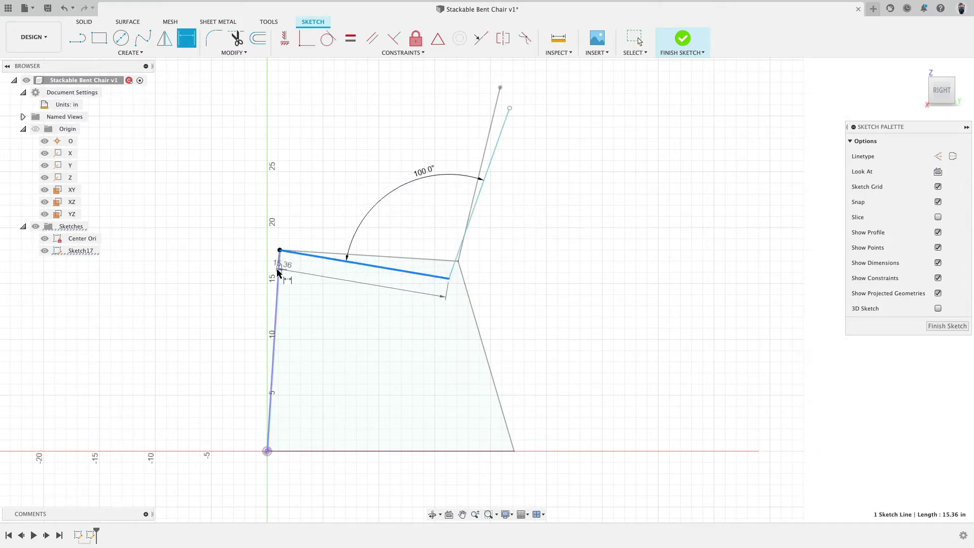
click(278, 271)
click(339, 302)
text(90)
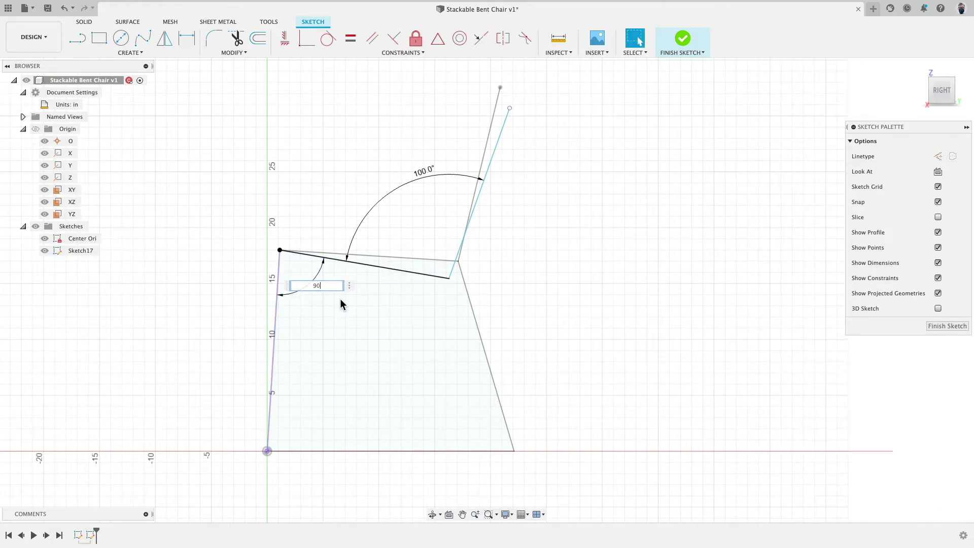
key(Return)
click(49, 238)
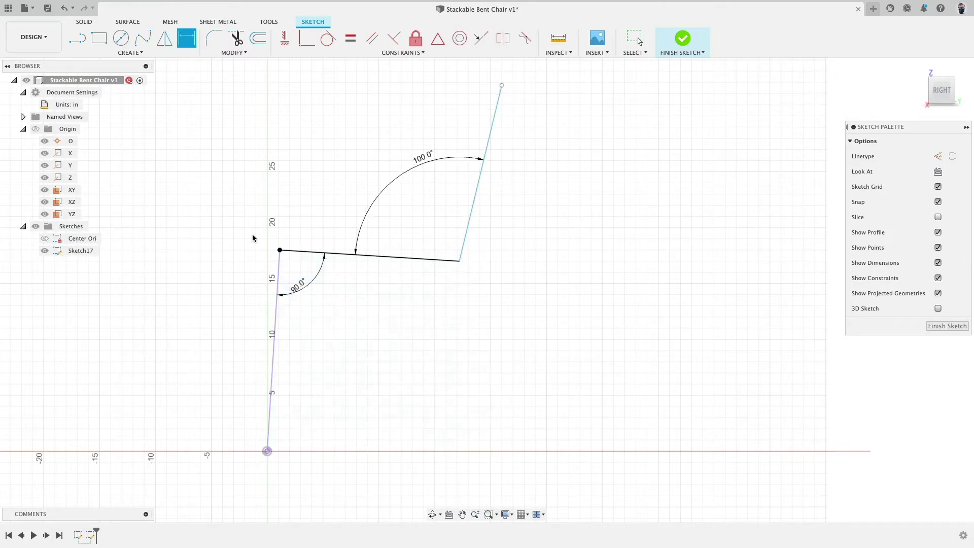
- Dimension the seat line's aligned length at 16 in
click(344, 254)
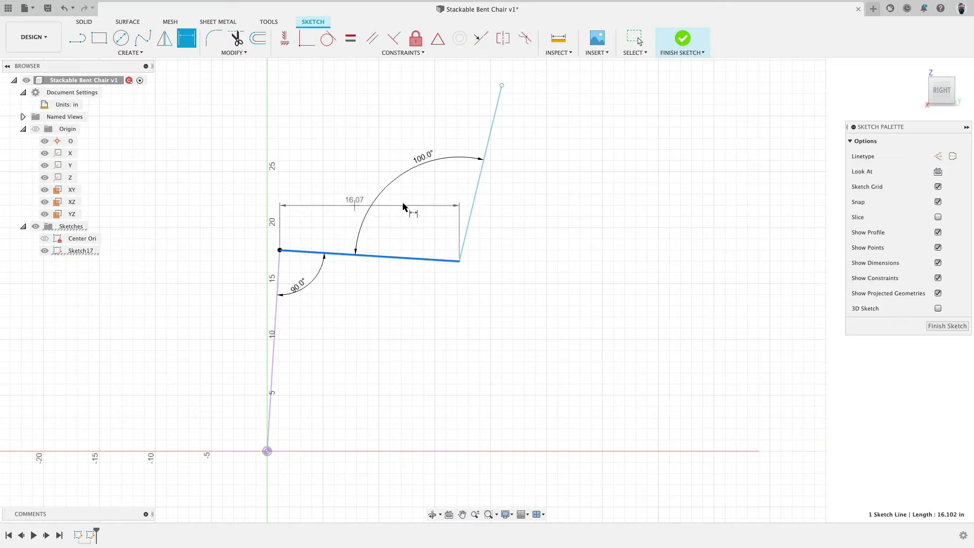
click(495, 219)
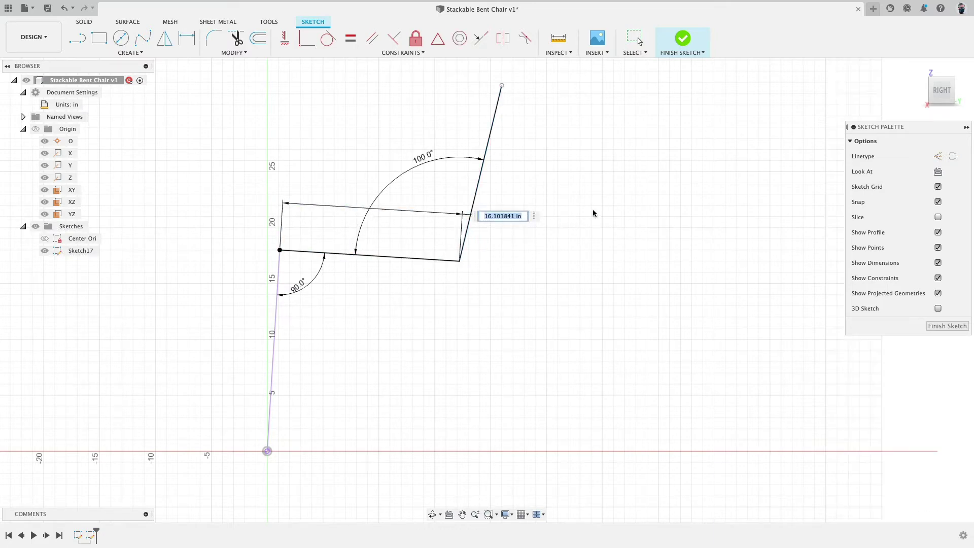
text(16)
key(Return)
- Dimension the backrest line's length at 16 in and move the length dimensions clear of the lines
click(476, 192)
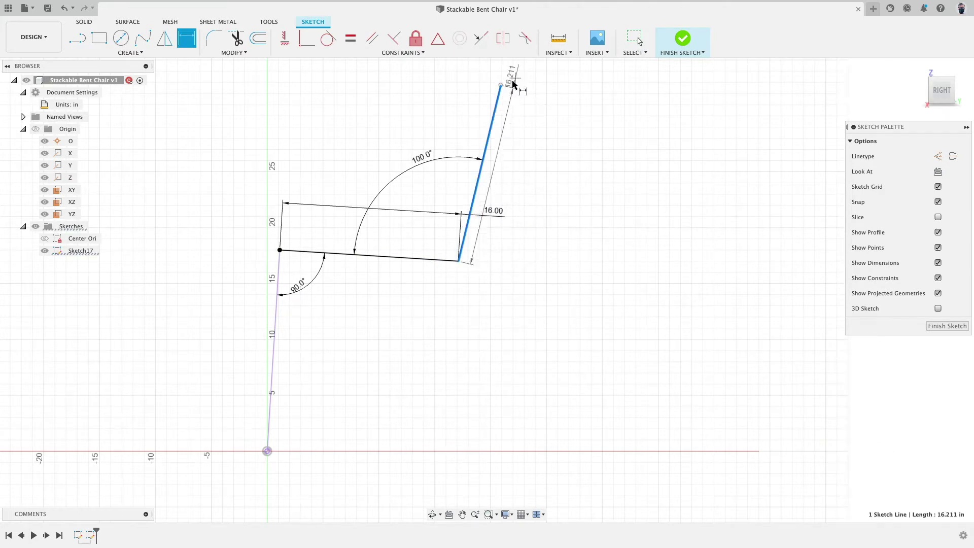
click(513, 72)
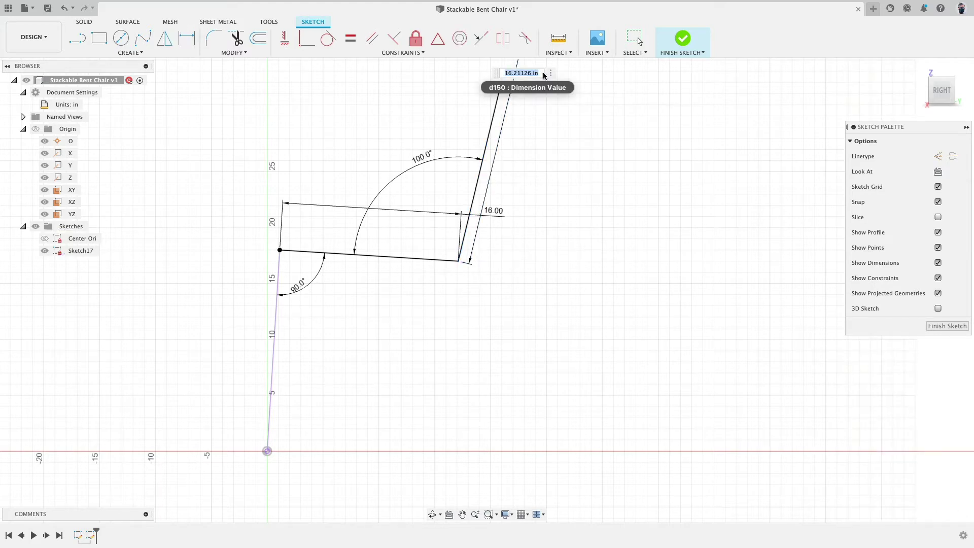
text(16)
key(Return)
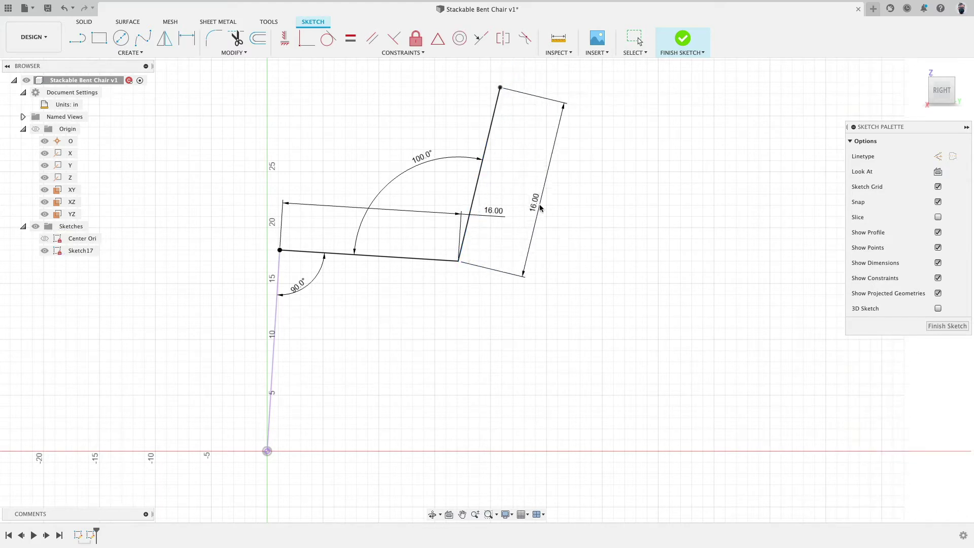
click(331, 200)
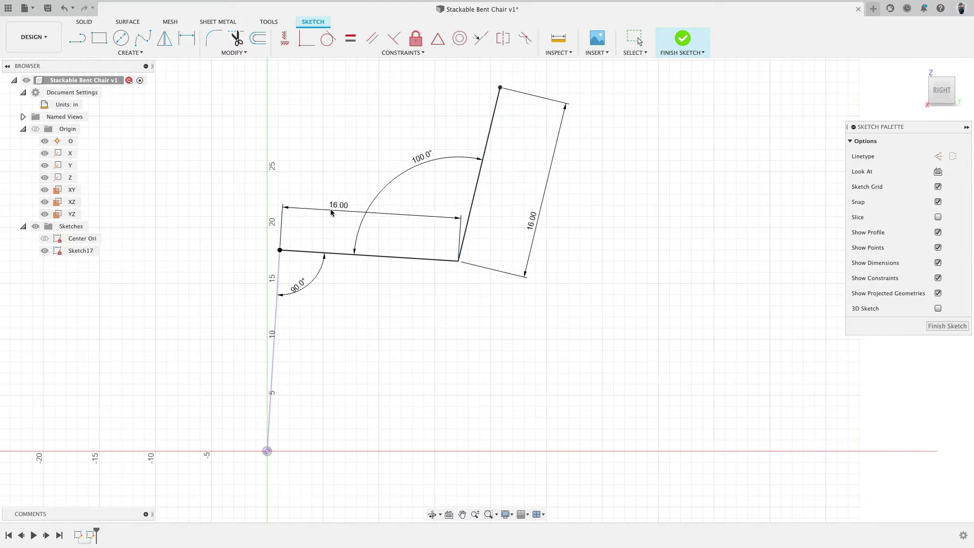
- Close the sketch to compare it with the Center Ori profile, and reopen Sketch17 for editing
click(683, 39)
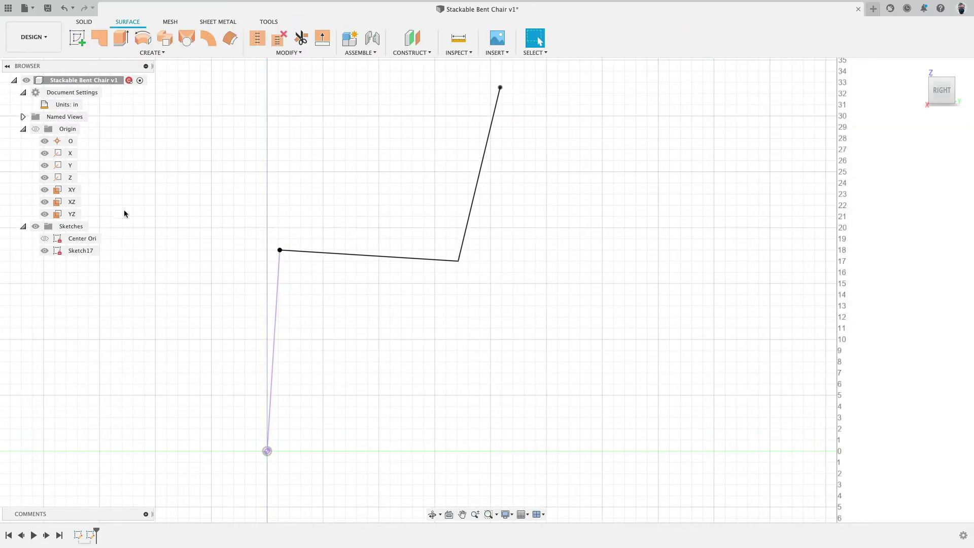
click(45, 238)
click(45, 238)
double_click(76, 251)
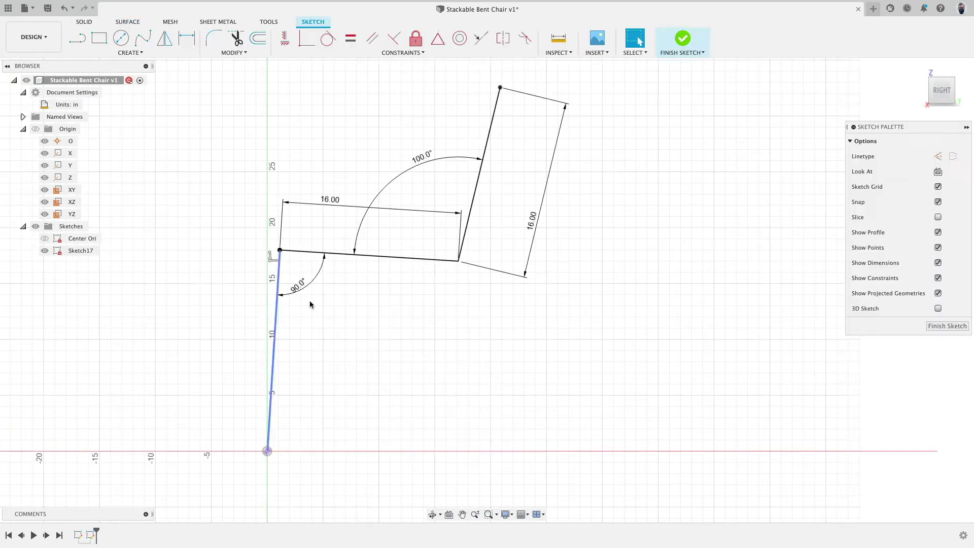
- Try a 95° angle between the front leg line and the seat line
double_click(296, 288)
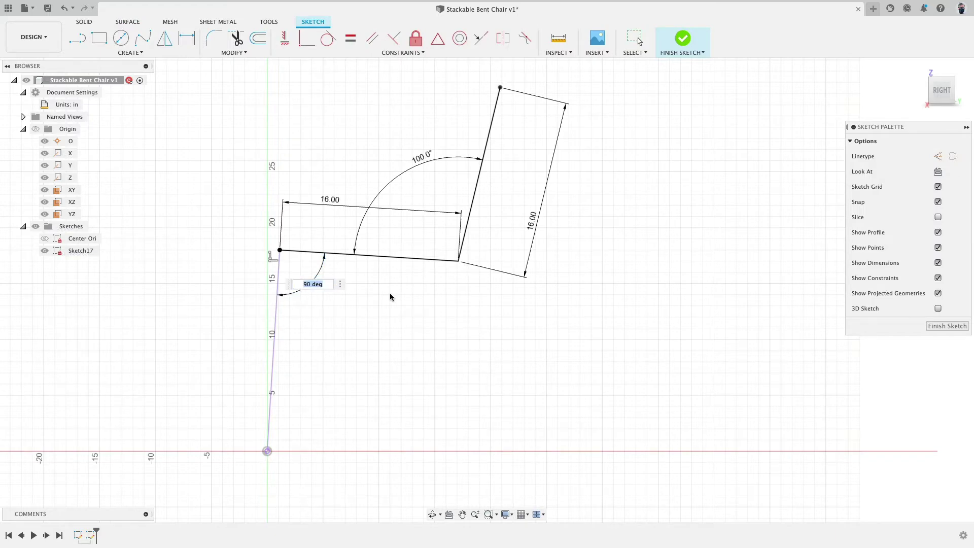
text(95)
key(Return)
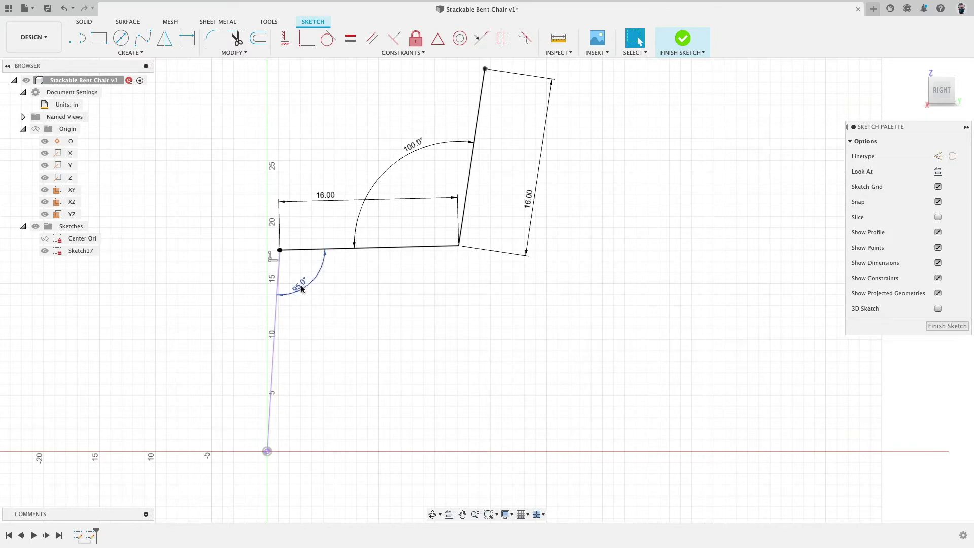
- Set the angle between the front leg and seat lines to 85° and show the Center Ori sketch for comparison
double_click(301, 286)
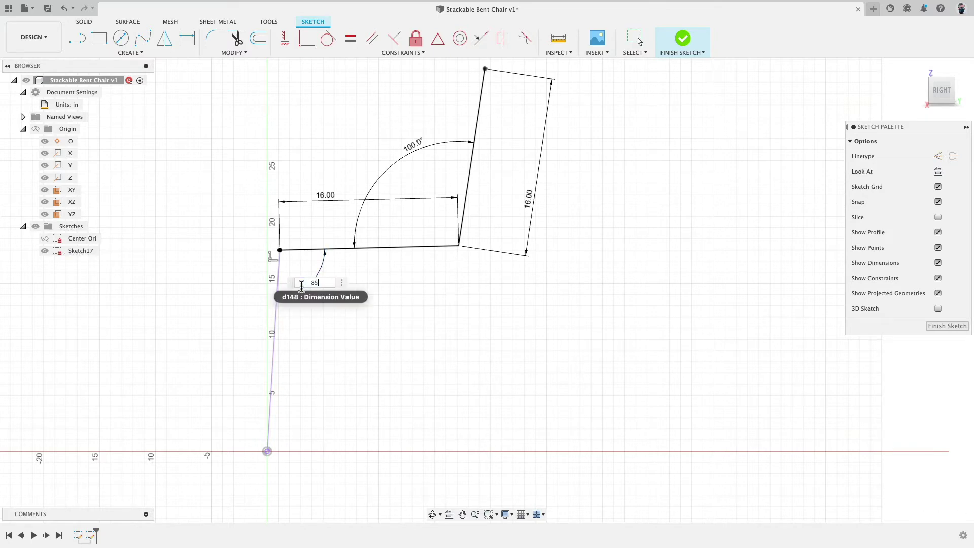
text(85)
key(Return)
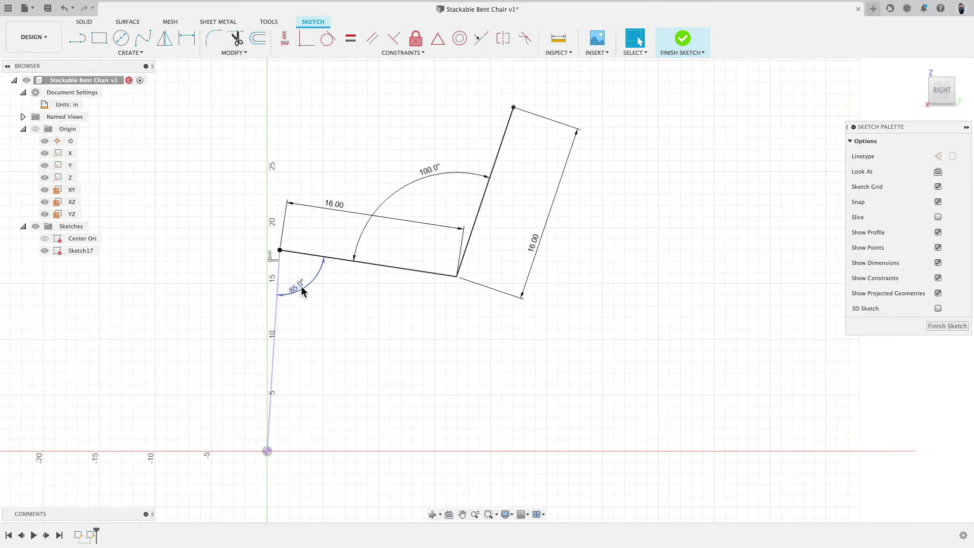
click(45, 238)
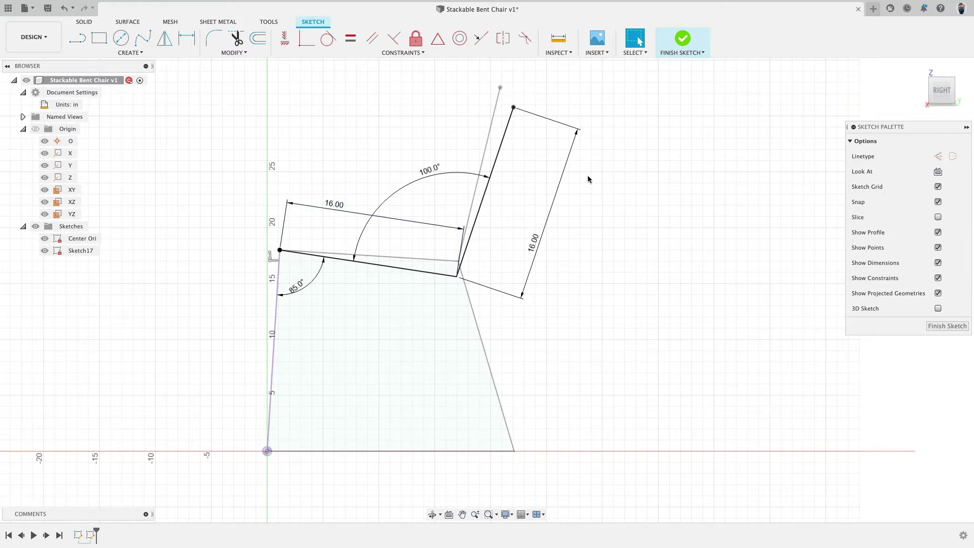
- Try a backrest line length of 17 in
double_click(542, 256)
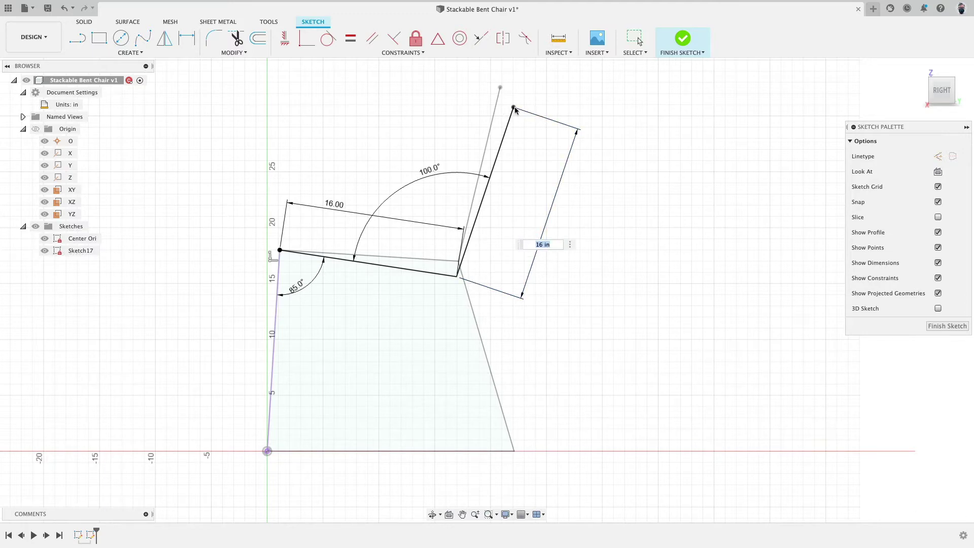
text(17)
key(Return)
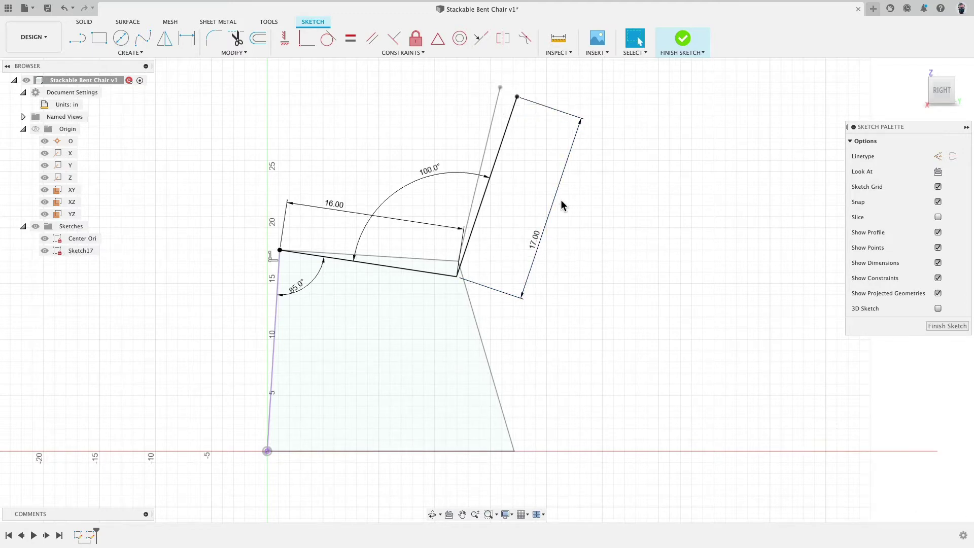
- Set the backrest line's length to 18 in and finish the sketch
double_click(534, 241)
text(18)
key(Return)
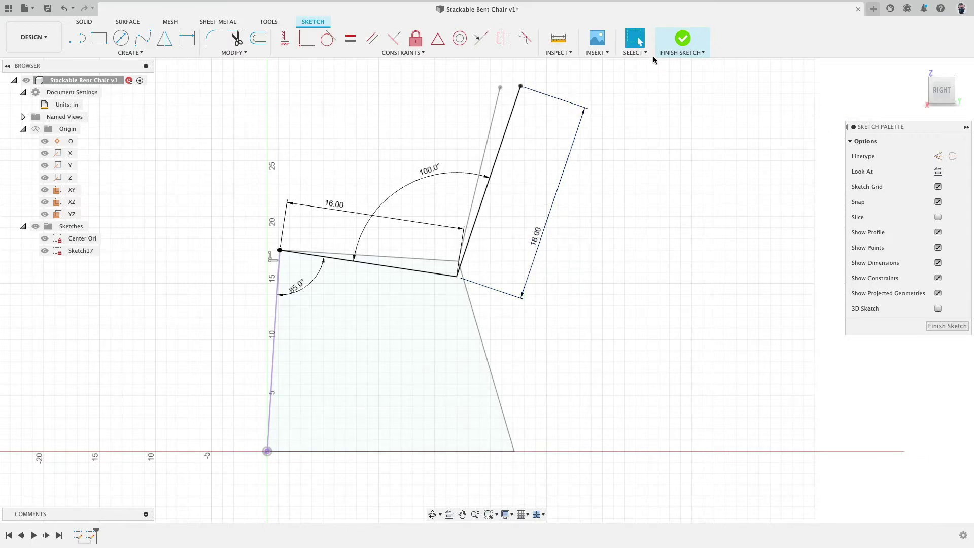
click(682, 40)
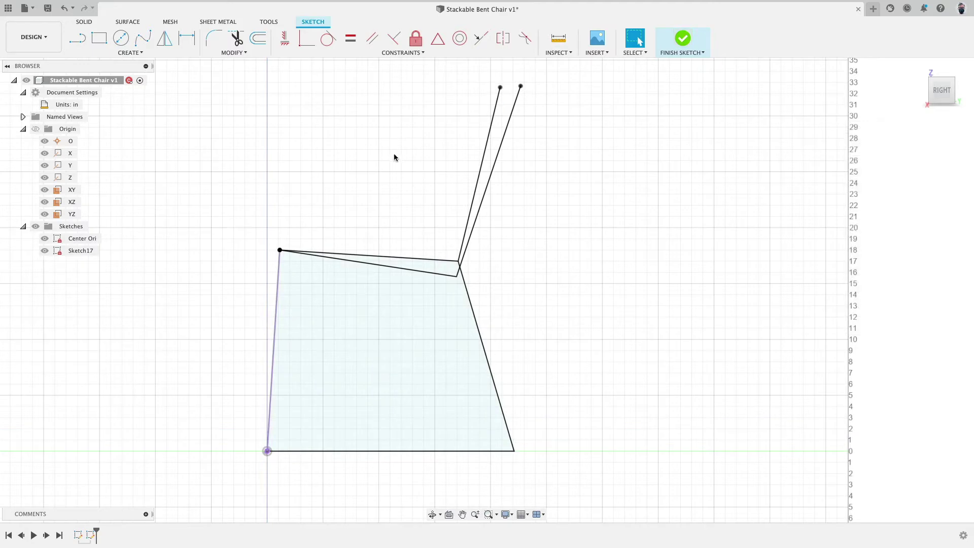
- Rename Sketch17 as Center and the Center Ori sketch as Framework
double_click(58, 254)
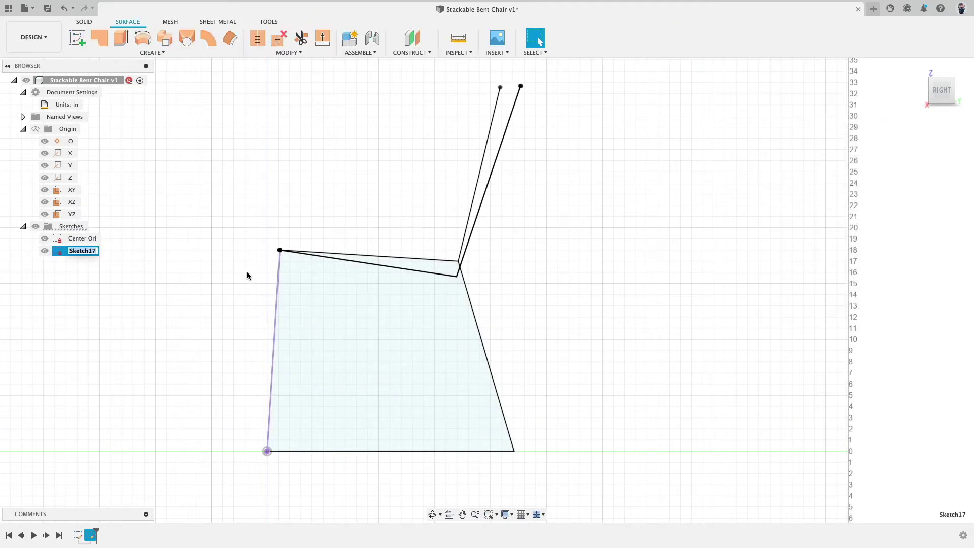
text(Center)
key(Return)
double_click(73, 238)
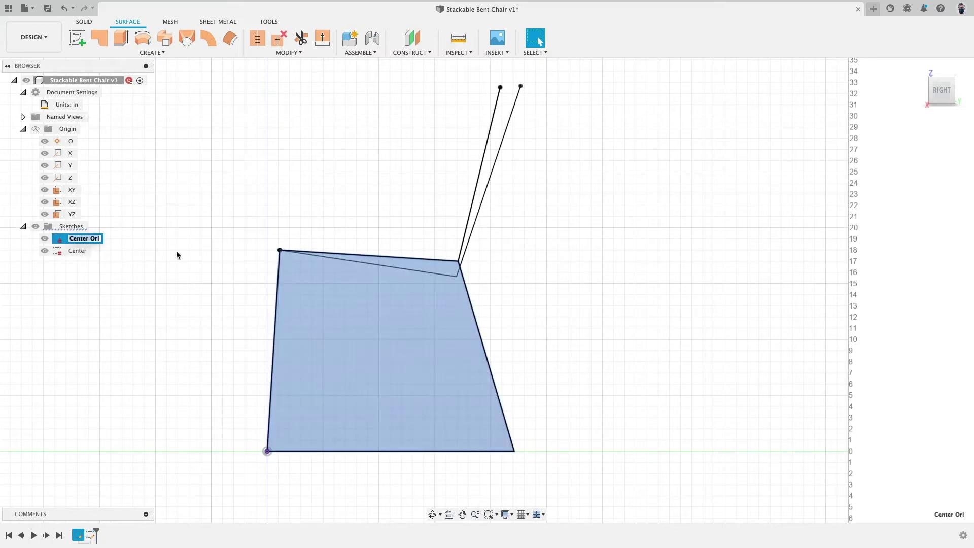
text(Framework)
key(Return)
click(175, 251)
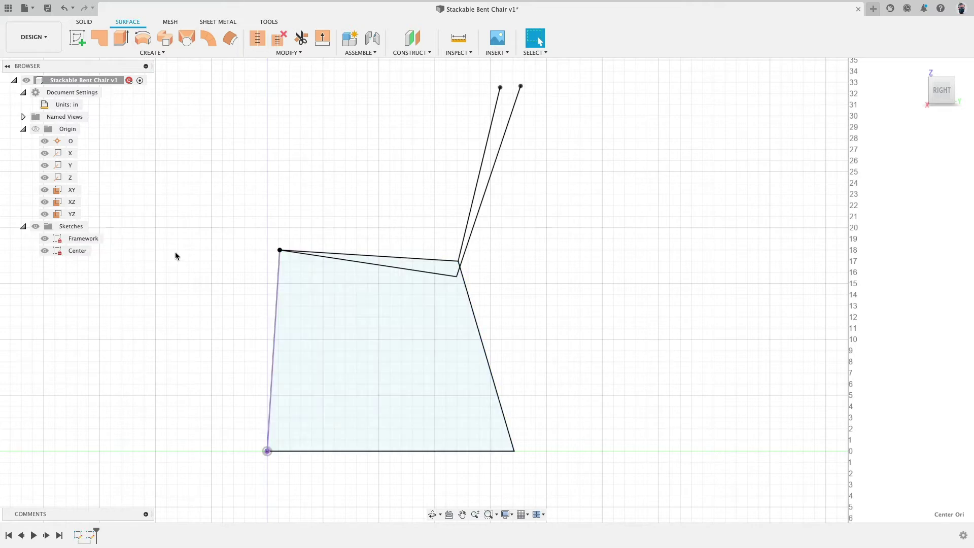
- Preview a symmetric surface extrusion of the seat and backrest lines at 8 in per side, and cancel it
shift+middle_drag(193, 181, 226, 189)
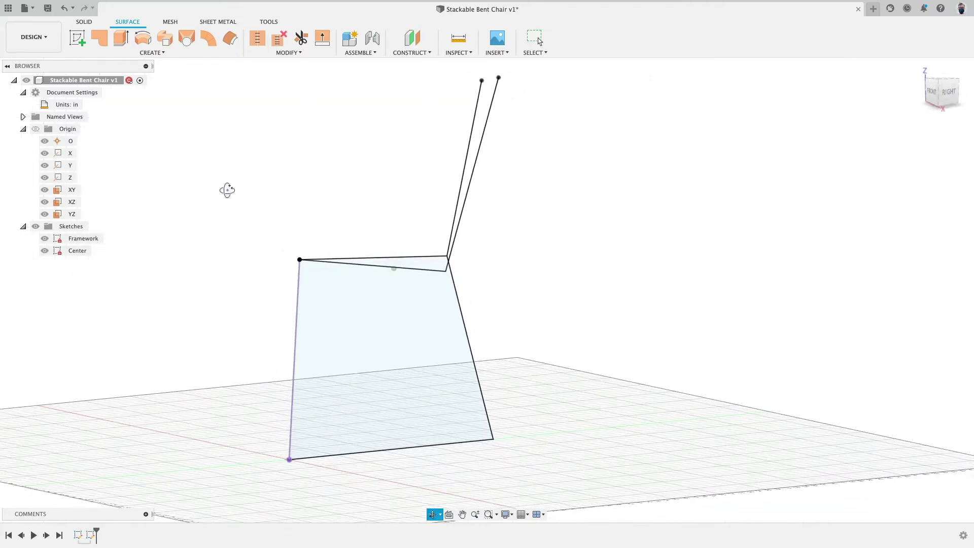
click(124, 38)
click(437, 270)
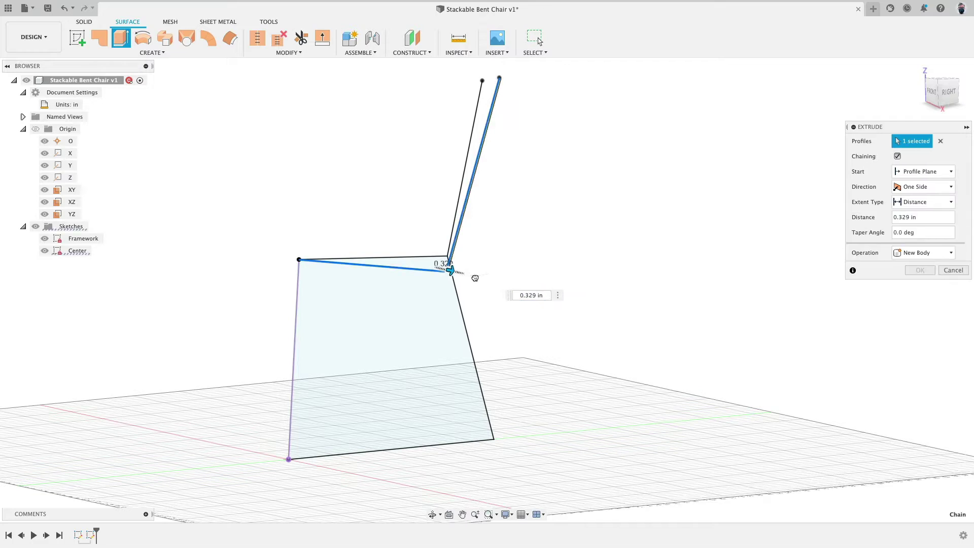
drag(474, 278, 552, 292)
click(937, 187)
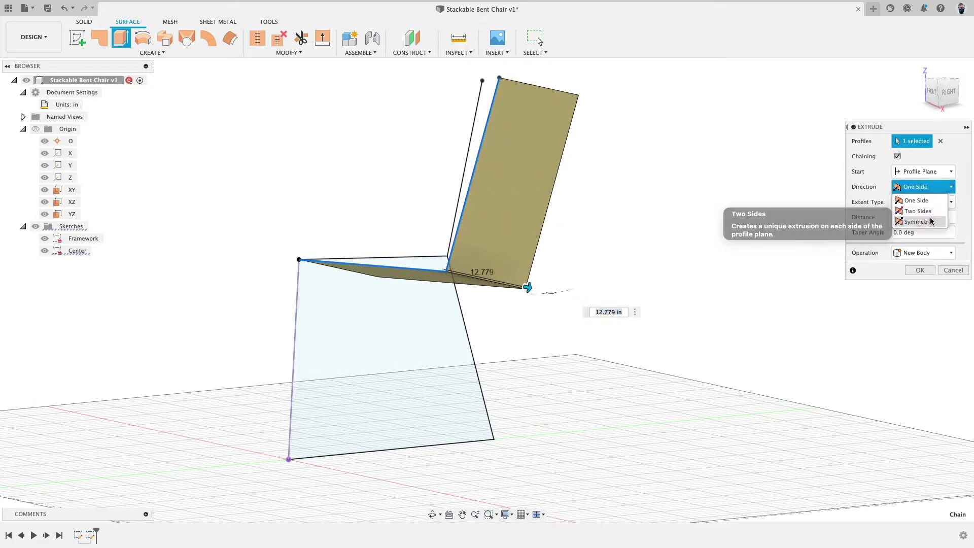
click(931, 221)
click(898, 231)
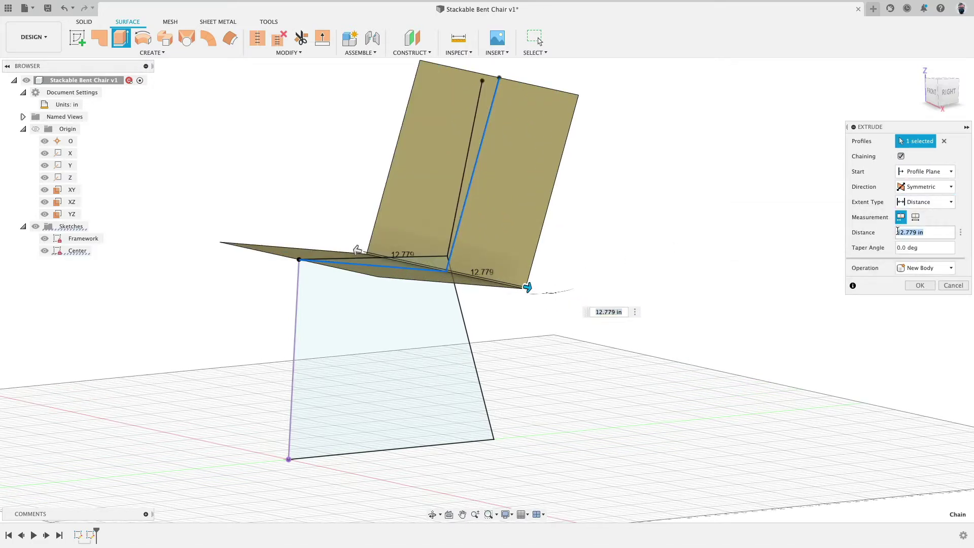
text(8)
mouse_move(587, 228)
shift+middle_down()
mouse_move(637, 237)
mouse_move(568, 223)
shift+middle_up()
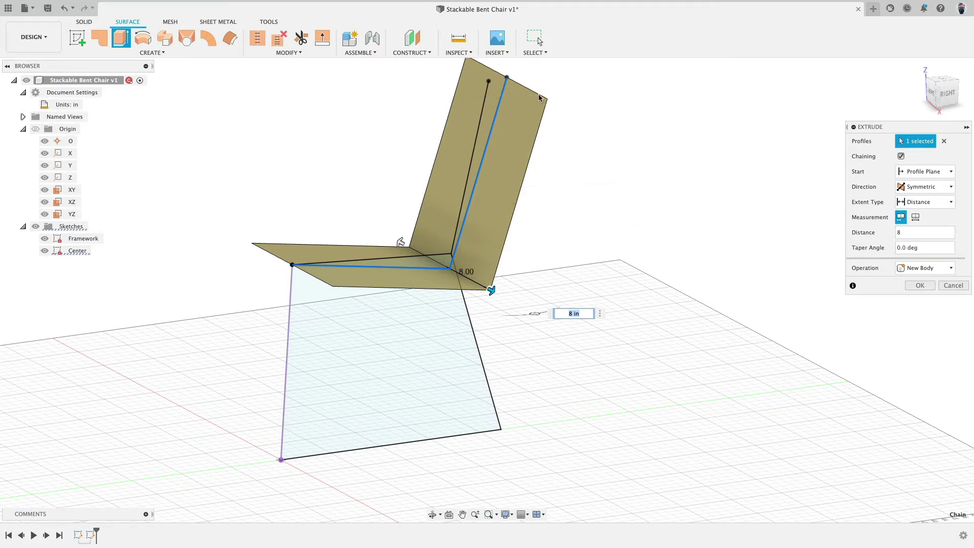
click(953, 285)
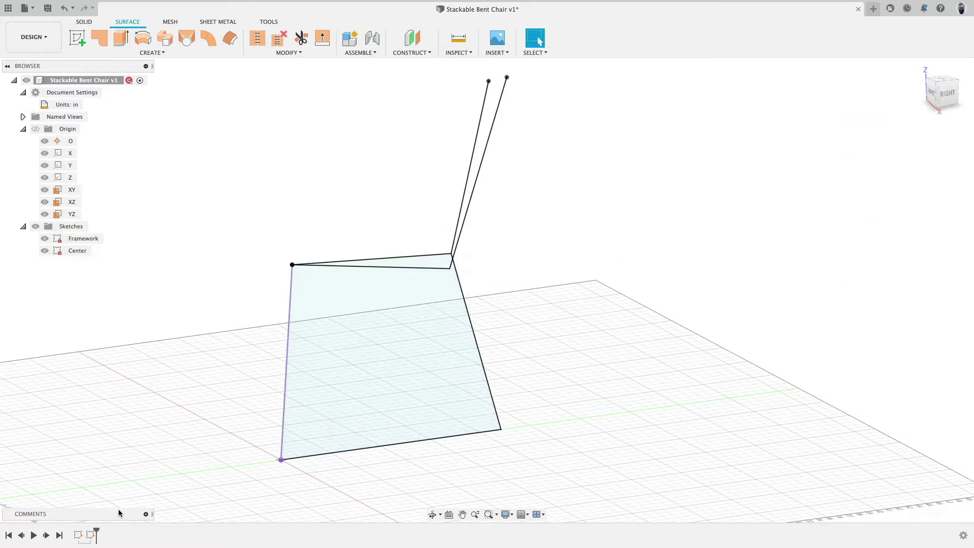
- Create a construction plane offset 5 in from the YZ plane
click(412, 39)
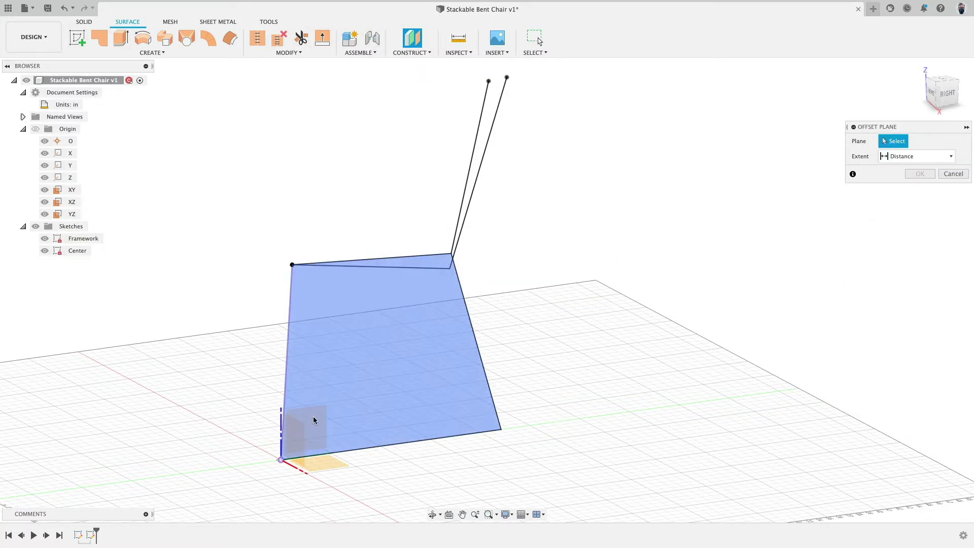
drag(312, 419, 327, 453)
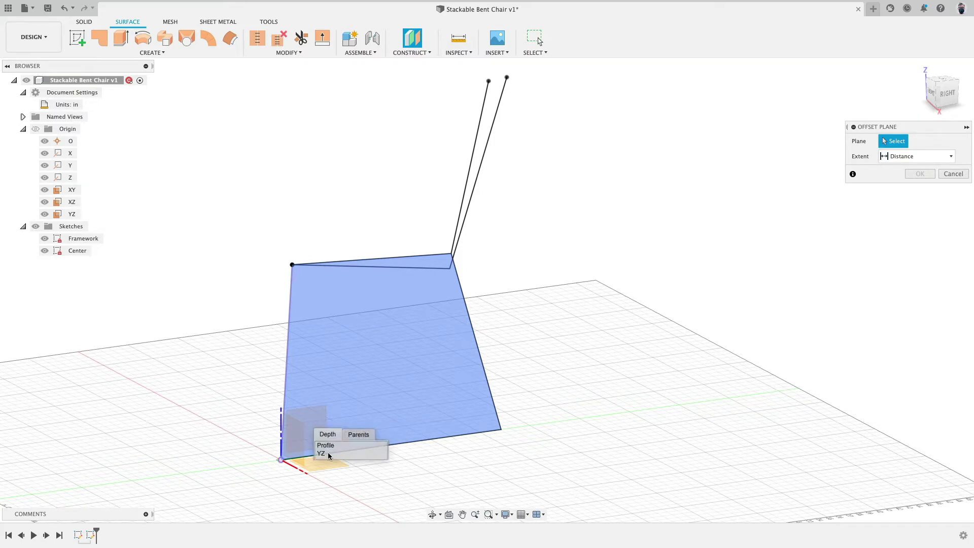
click(328, 453)
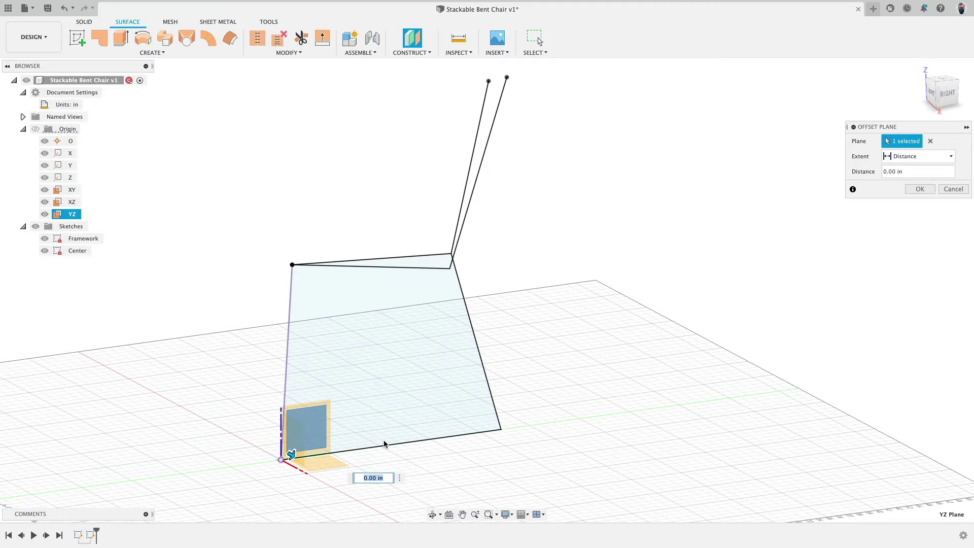
text(5)
key(Return)
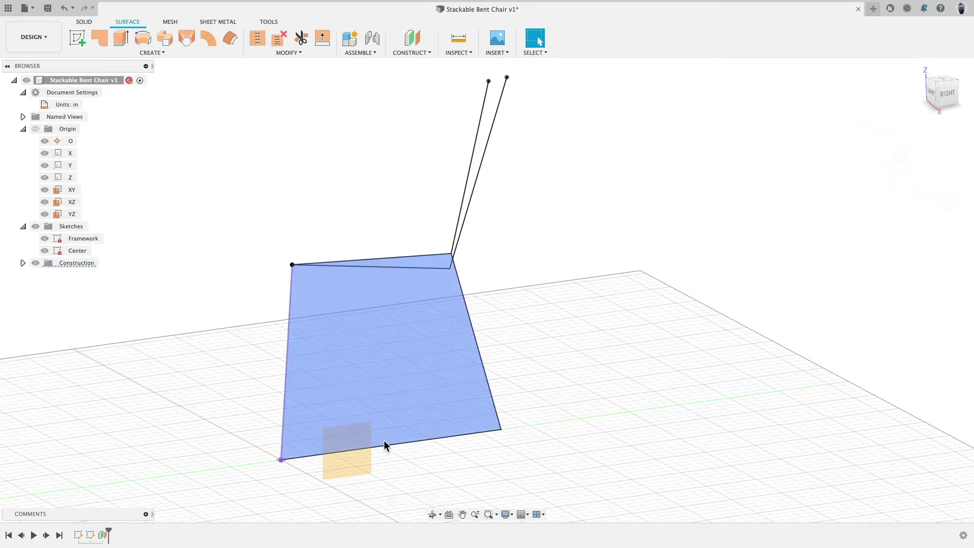
- Create a second construction plane offset from the YZ plane, on the side opposite the existing offset plane
right_click(203, 301)
click(204, 273)
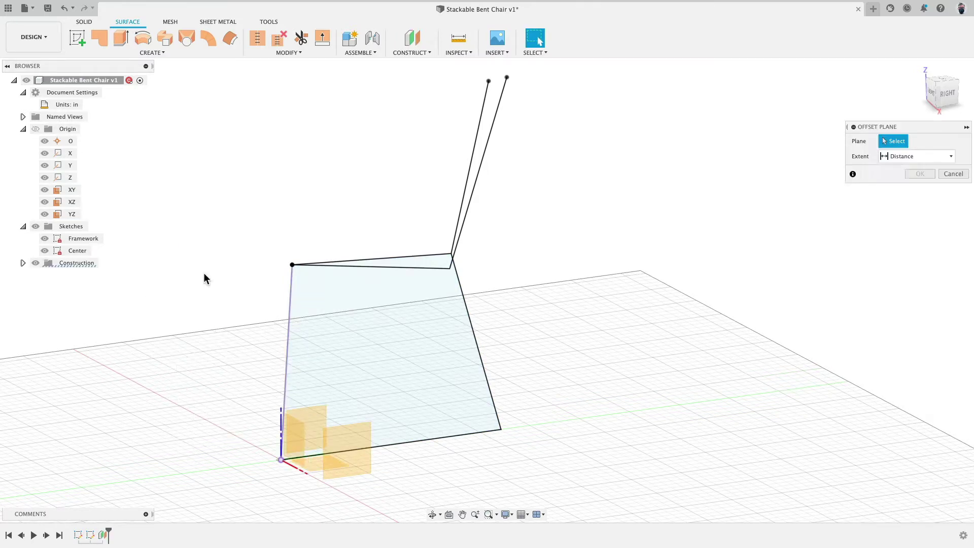
click(308, 416)
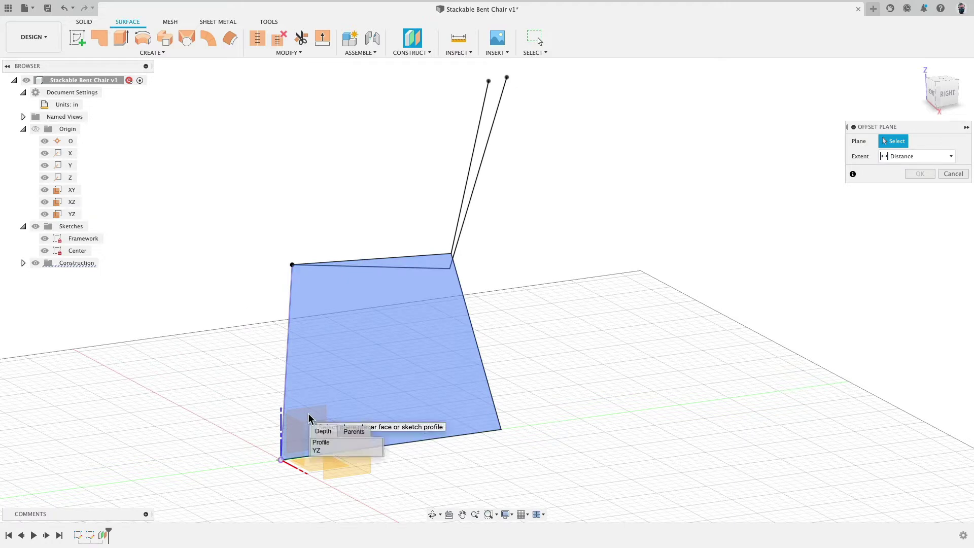
click(317, 449)
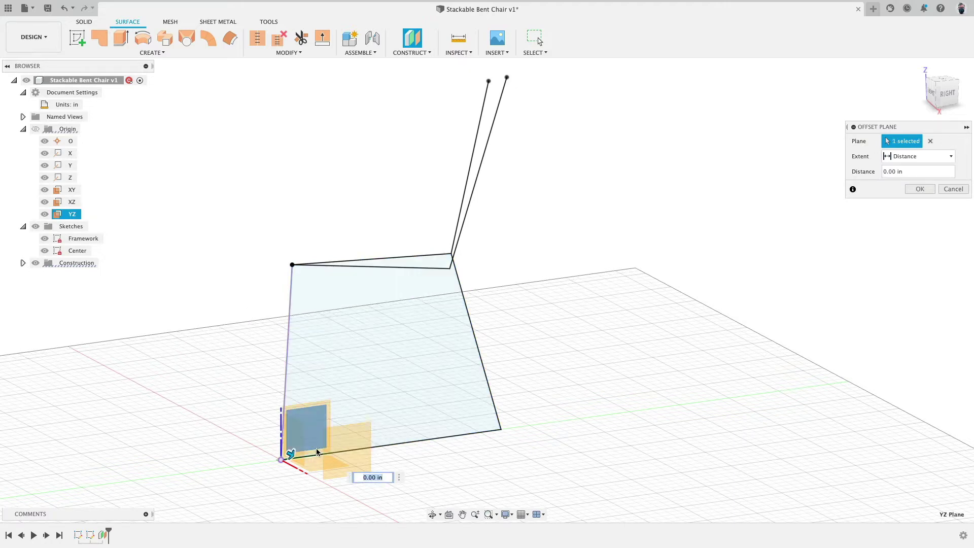
key(Return)
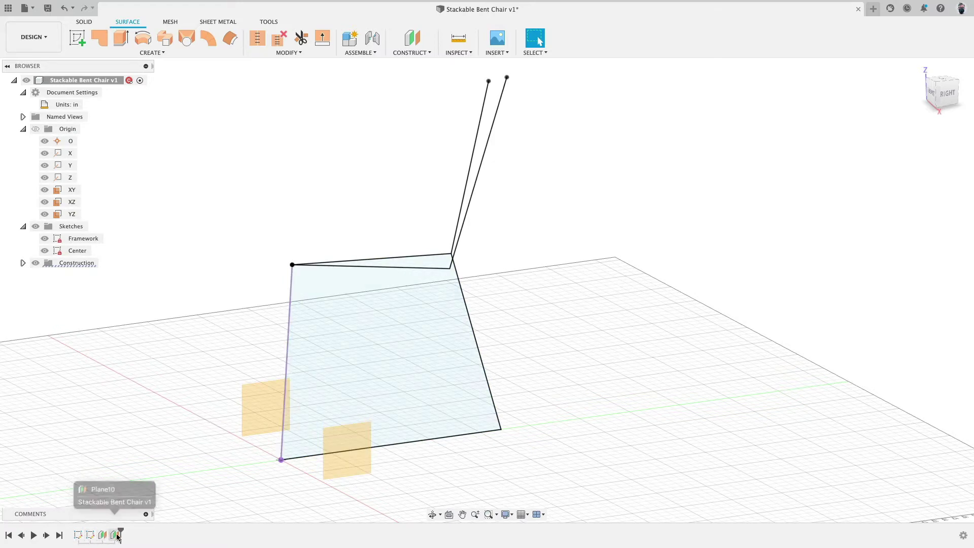
- Start a sketch on the first offset plane and project the Framework sketch's front leg line into it
click(77, 39)
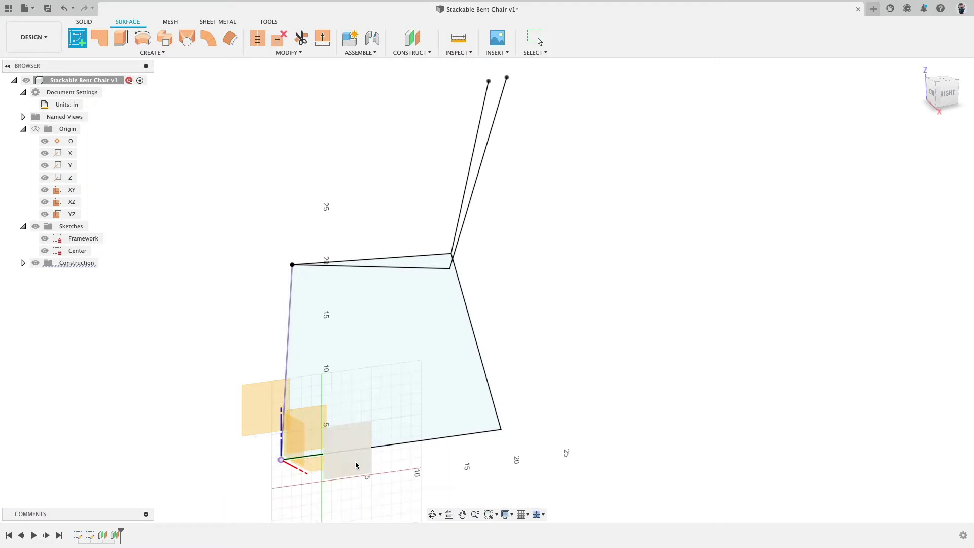
click(356, 463)
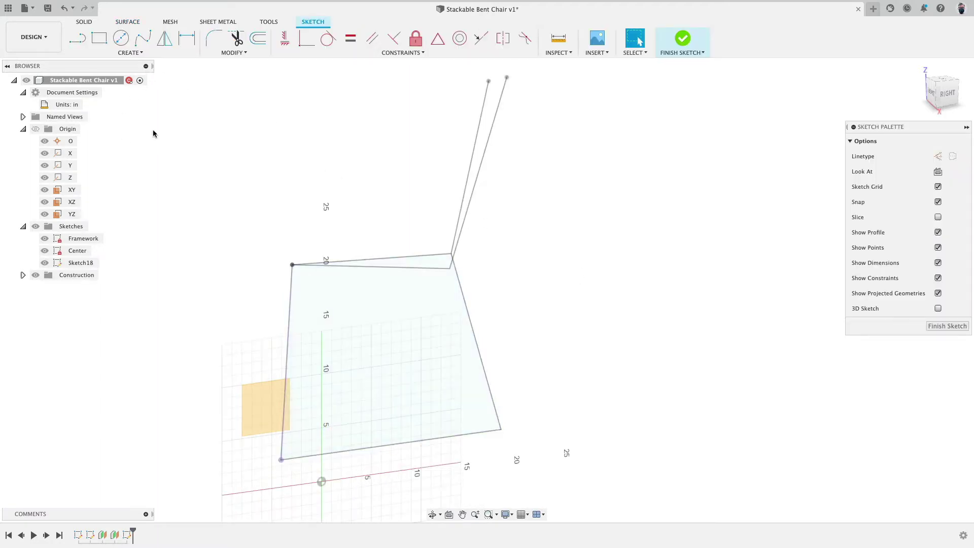
click(152, 53)
mouse_move(117, 225)
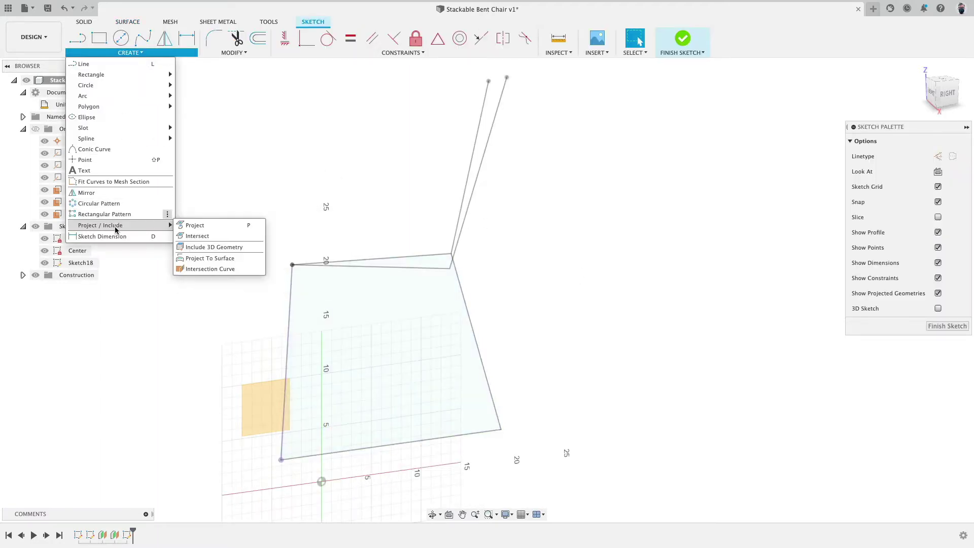
click(193, 229)
click(290, 303)
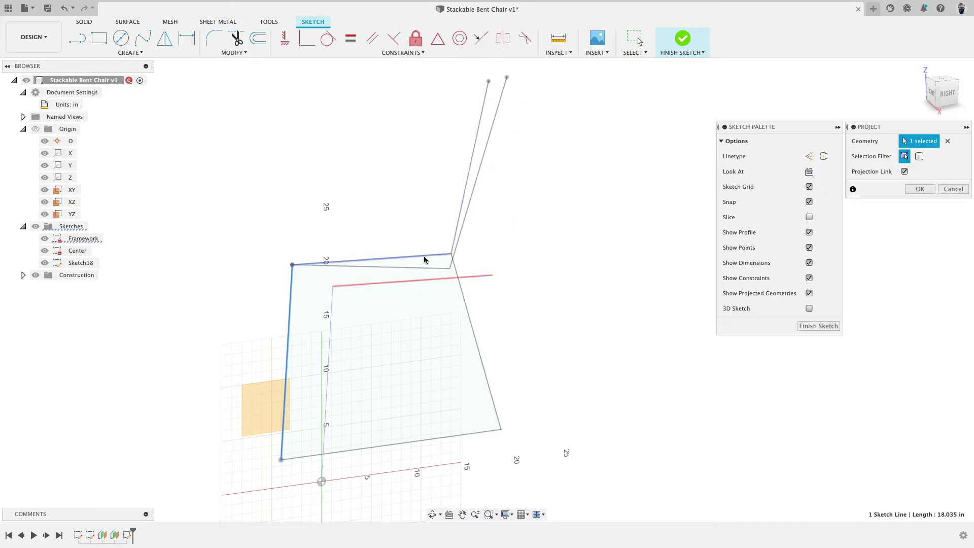
click(920, 189)
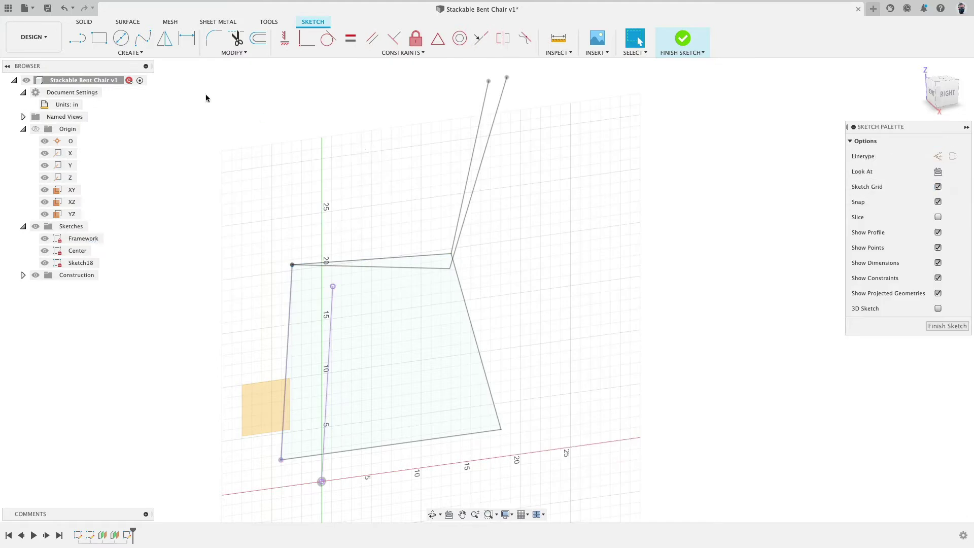
- Sketch a seat line about 7.2 in long from the projected leg's upper end, continuing into a backrest line about 14.3 in long
click(77, 38)
click(332, 286)
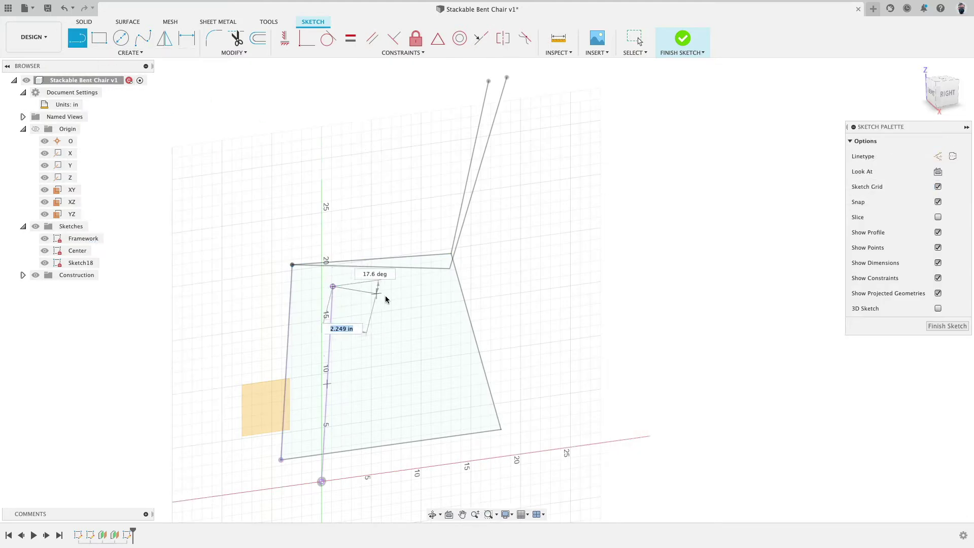
click(401, 298)
click(531, 216)
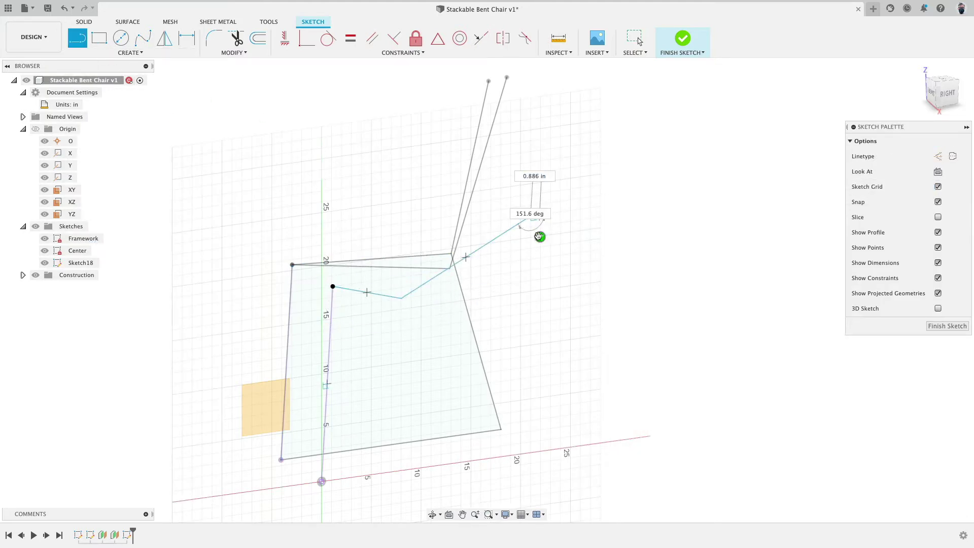
- Dimension the new backrest line's length and set it to 16 in
key(d)
click(492, 243)
click(519, 277)
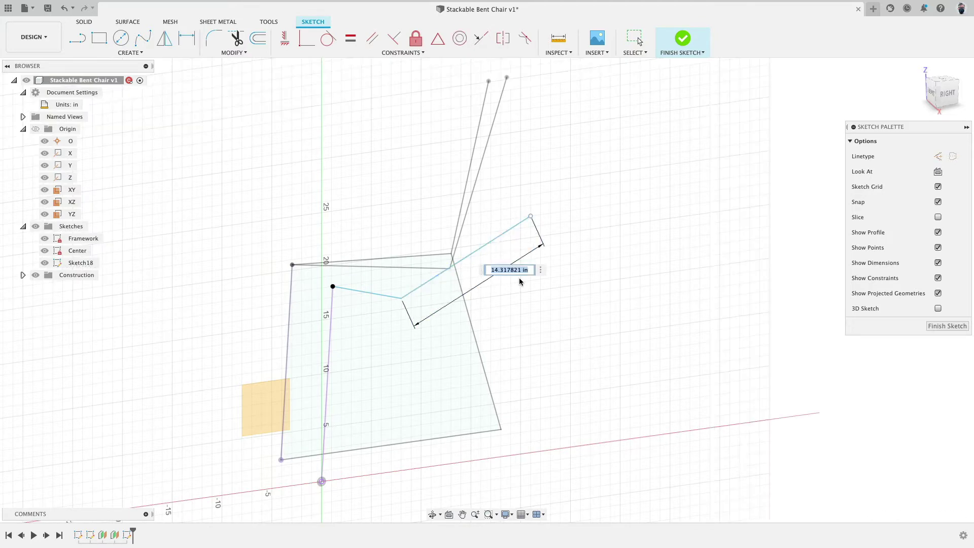
text(16)
key(Return)
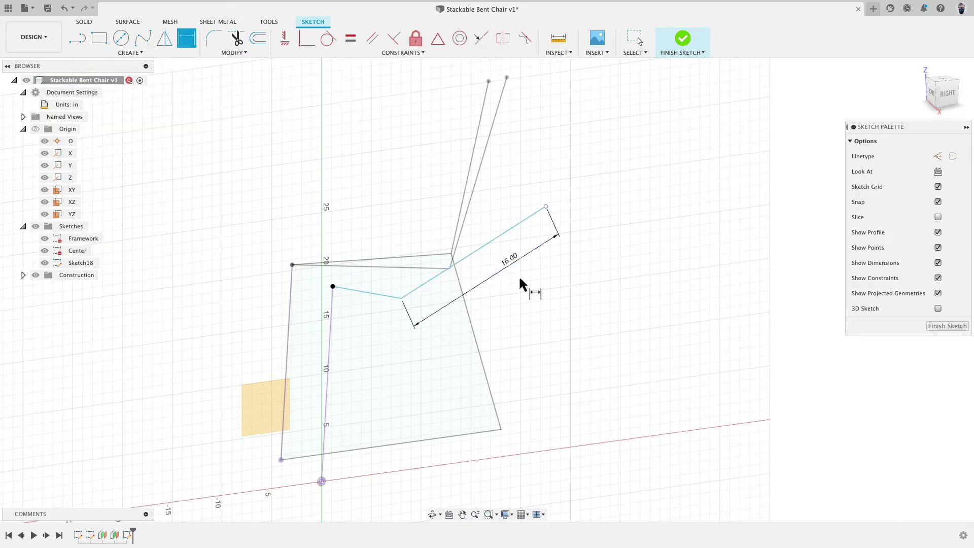
- Dimension the angle between the seat line and the projected front leg line, keeping the angle as drawn
click(378, 294)
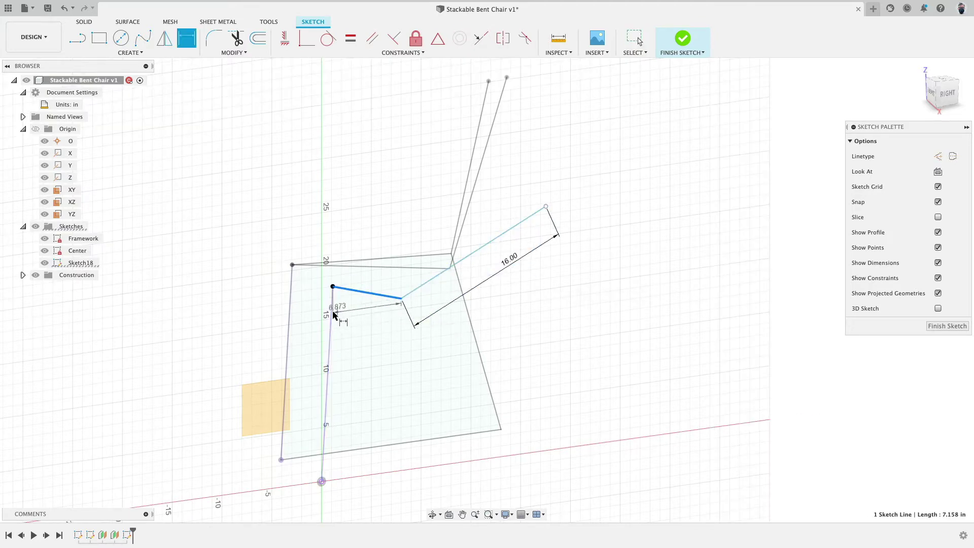
click(330, 312)
click(347, 322)
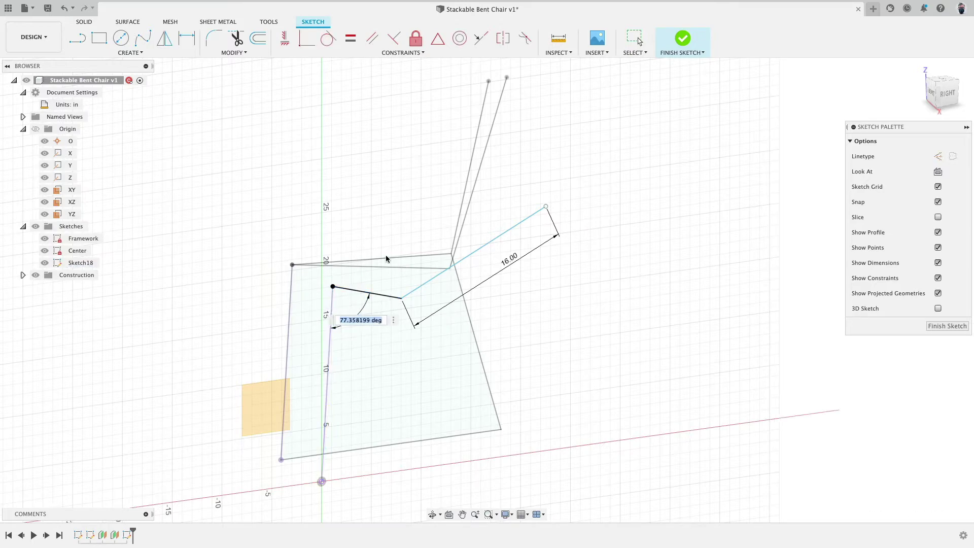
key(Return)
- Dimension the angle between the seat and backrest lines and set it to 95°
click(392, 297)
click(412, 292)
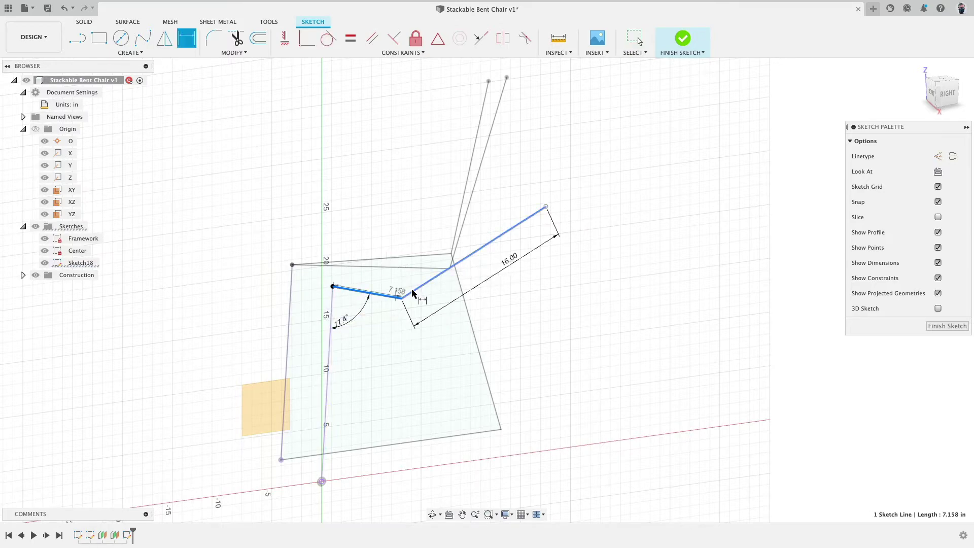
click(395, 236)
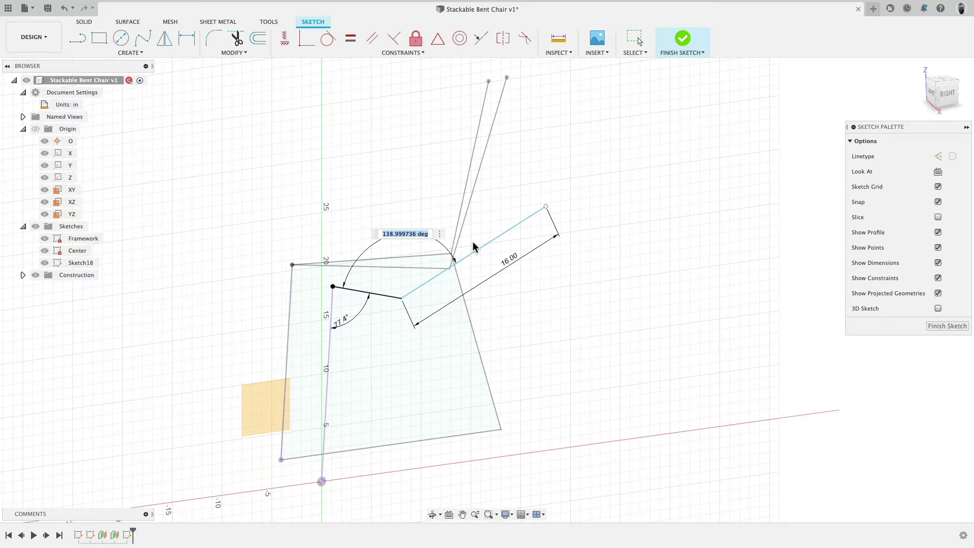
text(95)
key(Return)
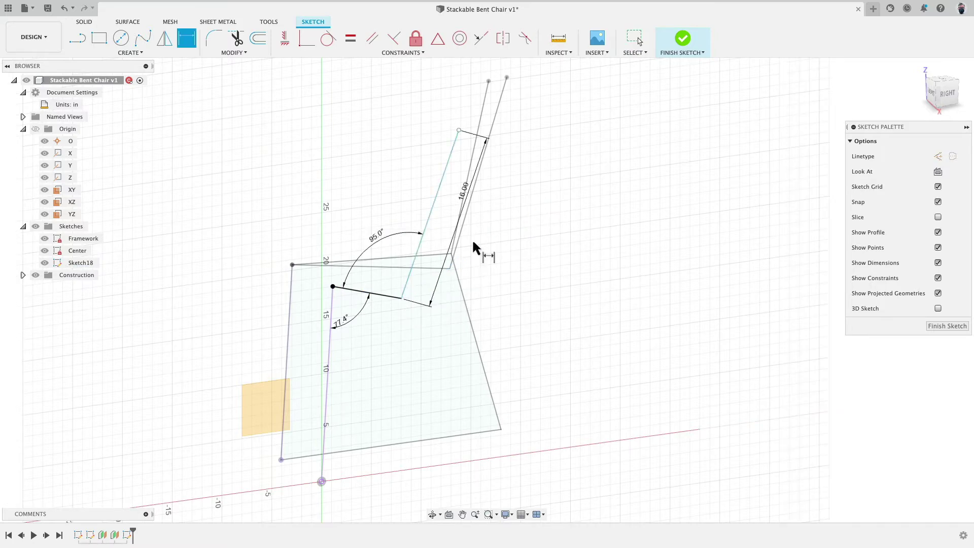
- Dimension the seat line at 16 in and set the backrest line's length to 17 in
click(389, 299)
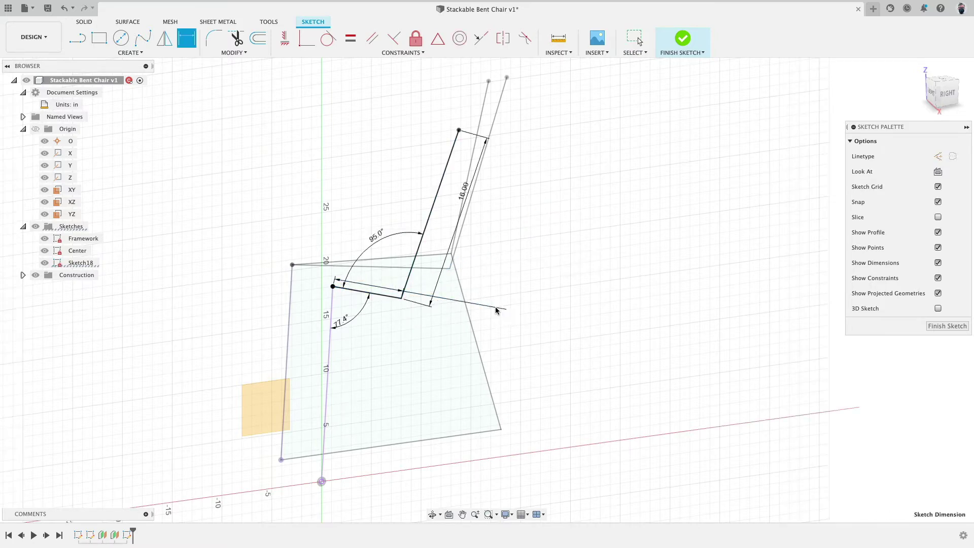
click(533, 313)
text(16)
key(Return)
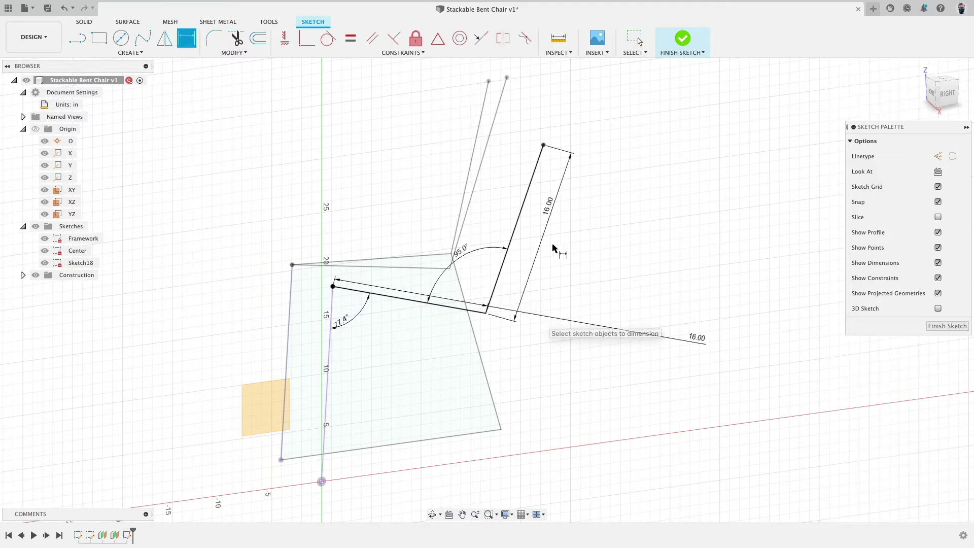
double_click(550, 206)
text(17)
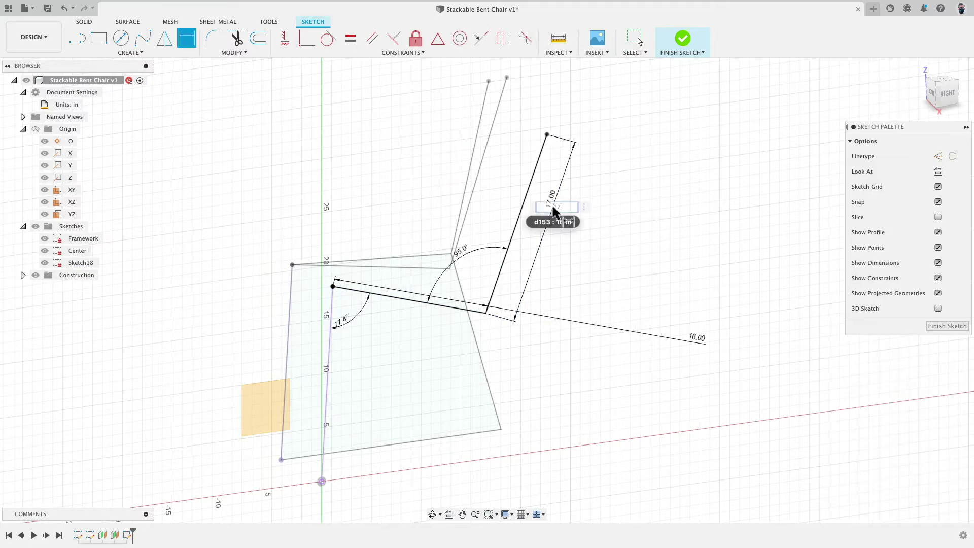
key(Return)
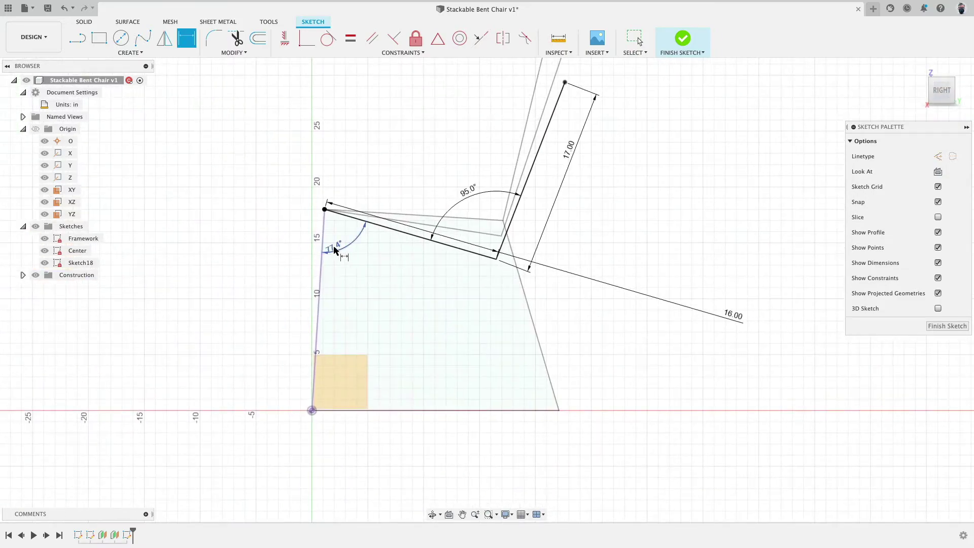
- Set the angle between leg and seat to 90° and the angle between seat and backrest to 100°
click(335, 250)
text(90)
key(Return)
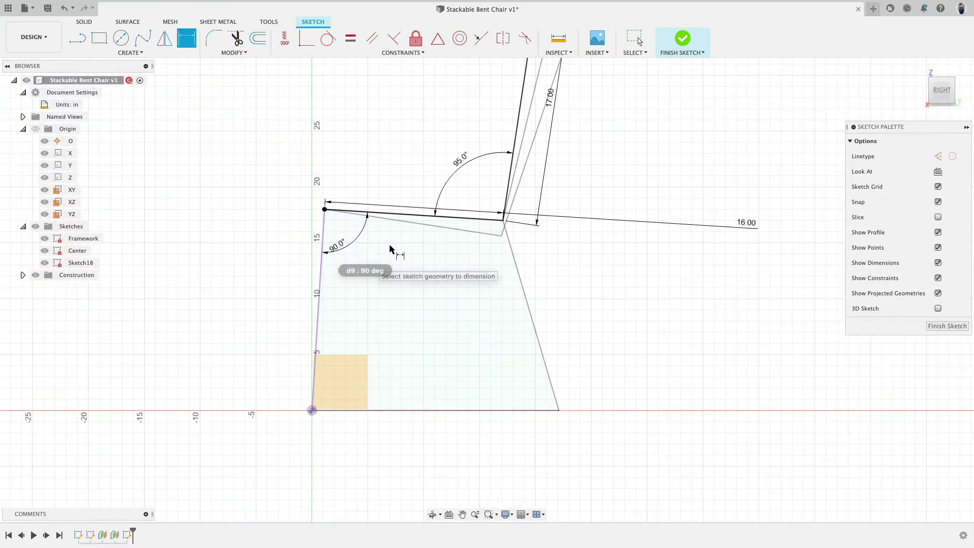
mouse_move(625, 124)
middle_down()
mouse_move(610, 223)
mouse_move(600, 220)
middle_up()
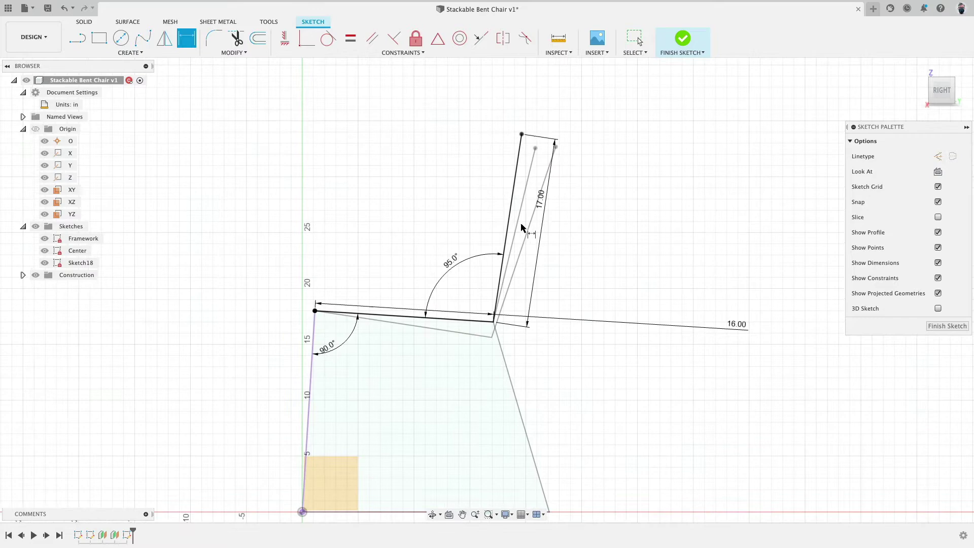
click(451, 264)
text(100)
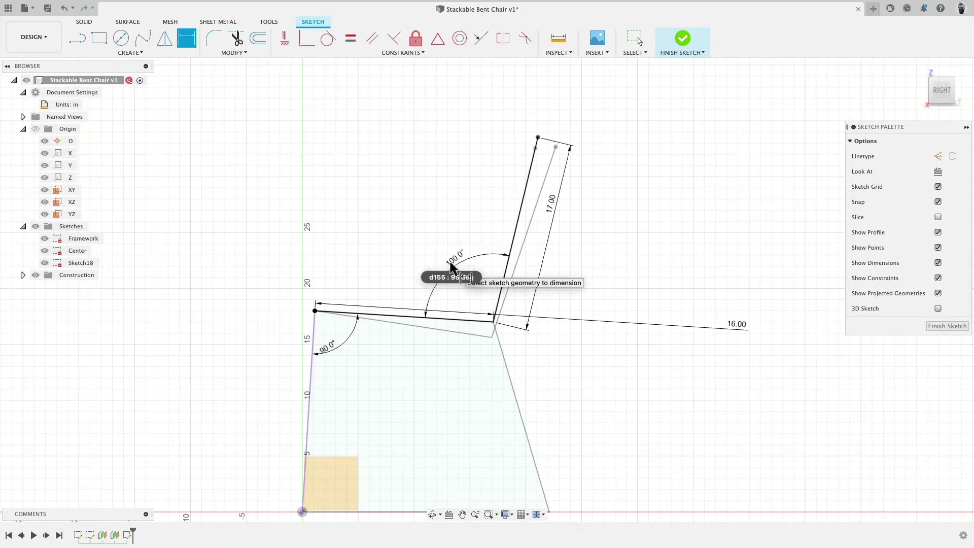
key(Return)
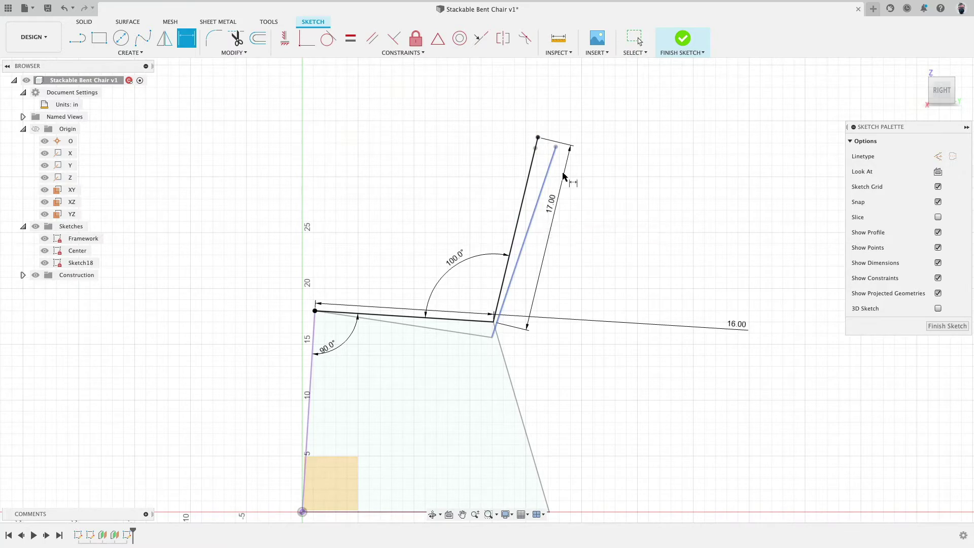
- Try a backrest line length of 16 in, set it to 16.5 in instead, and finish the sketch
double_click(551, 209)
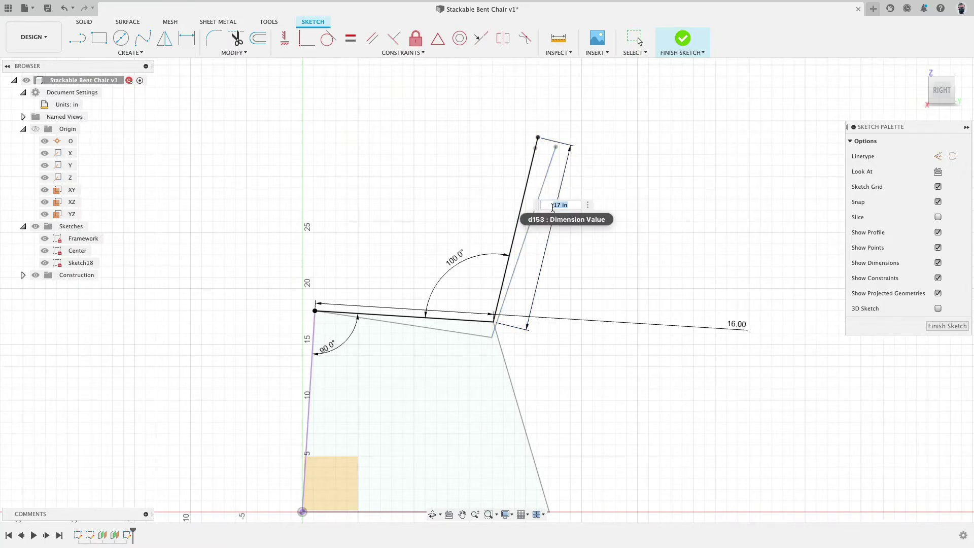
text(16)
key(Return)
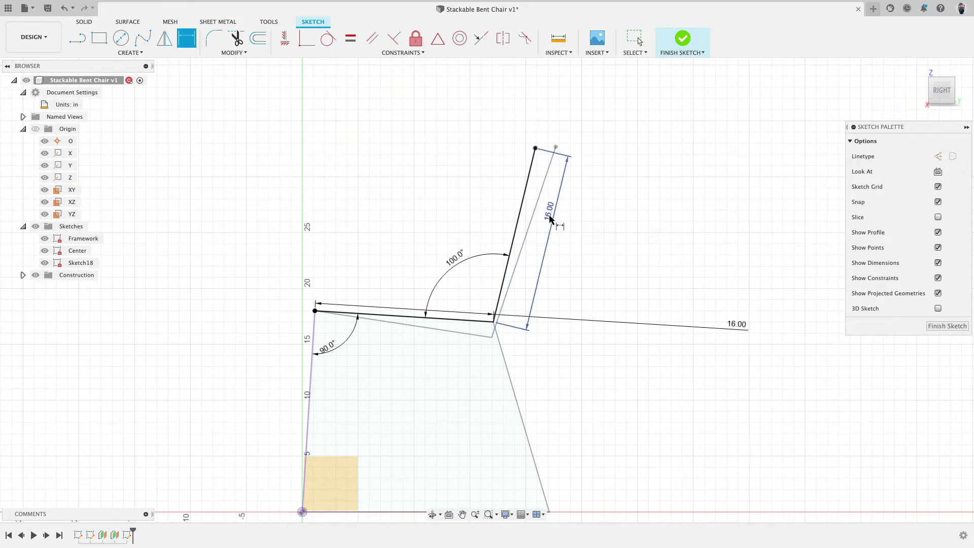
double_click(550, 219)
text(16.5)
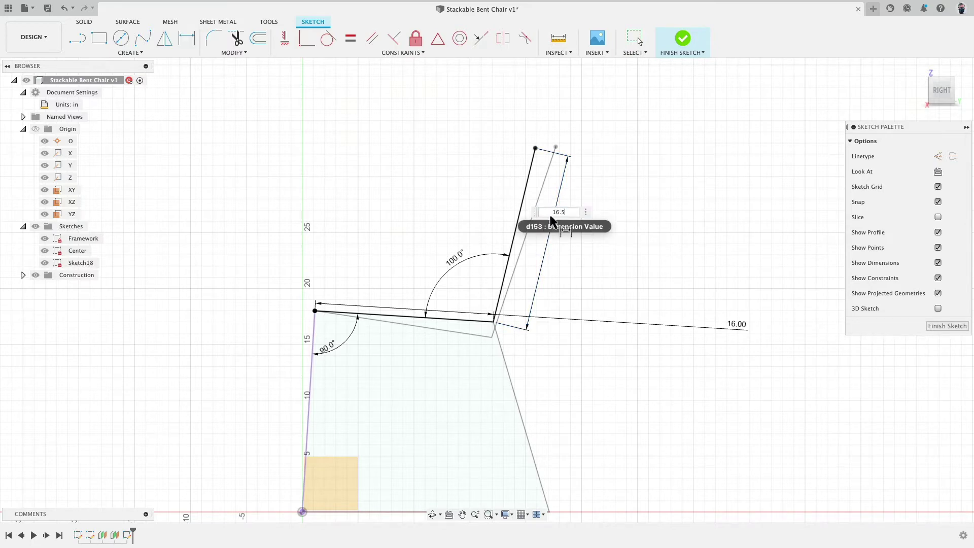
key(Return)
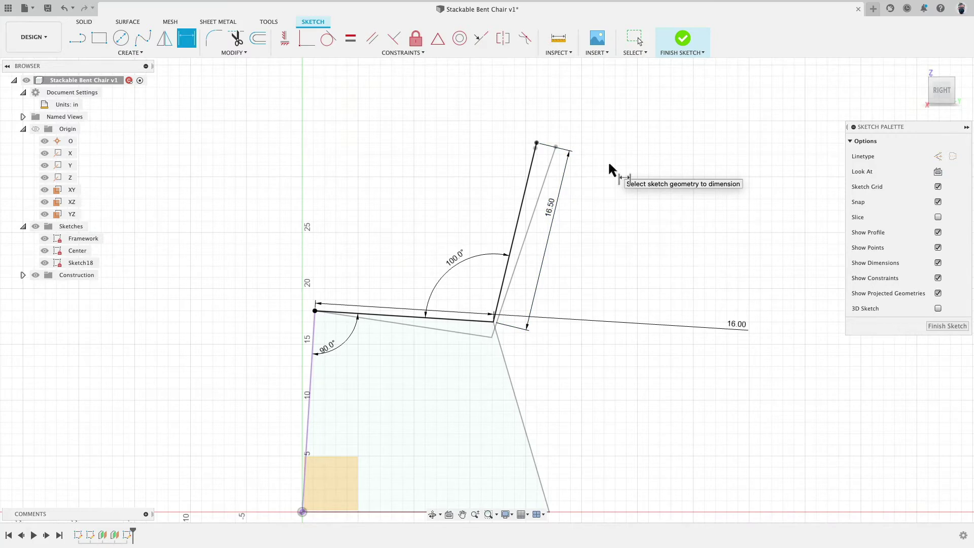
click(683, 39)
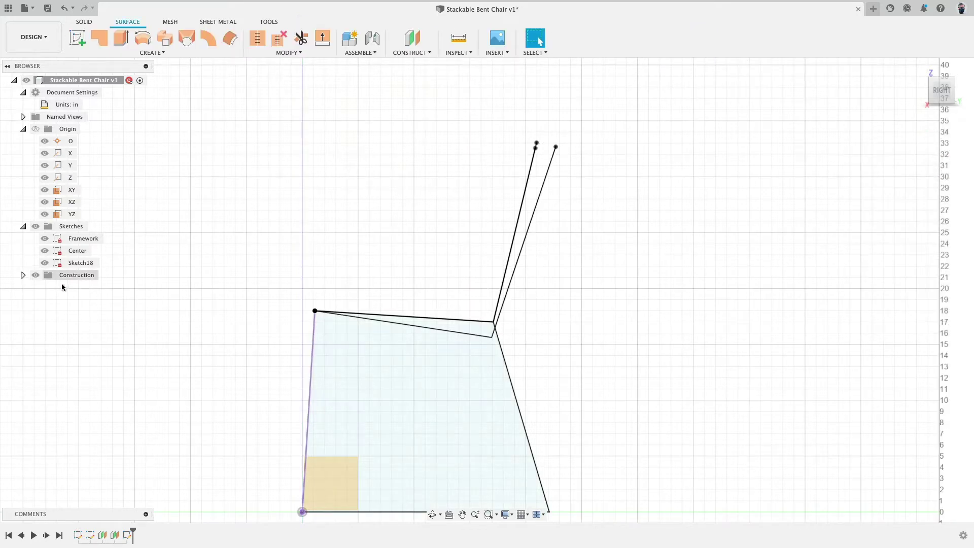
- Hide the Framework sketch and show the dimensions of the Center sketch
click(44, 240)
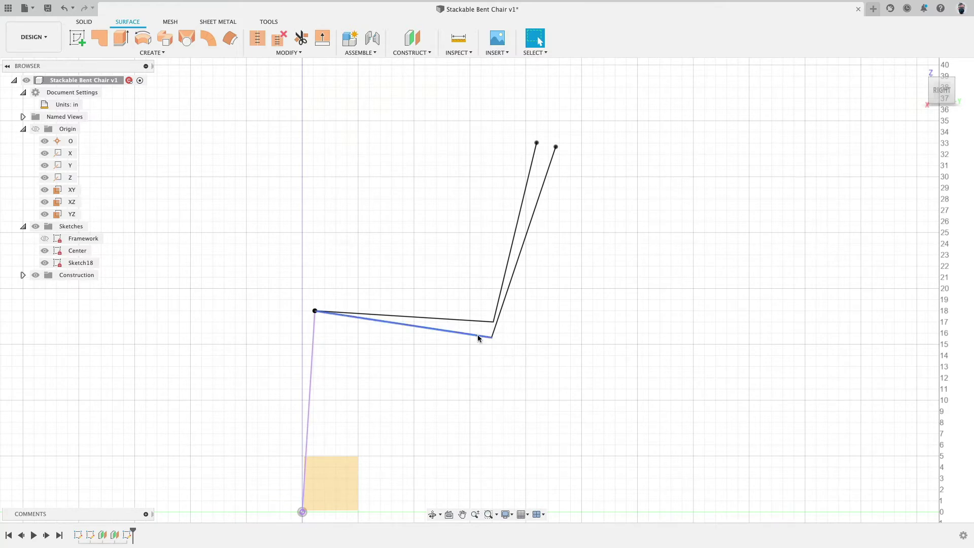
right_click(77, 251)
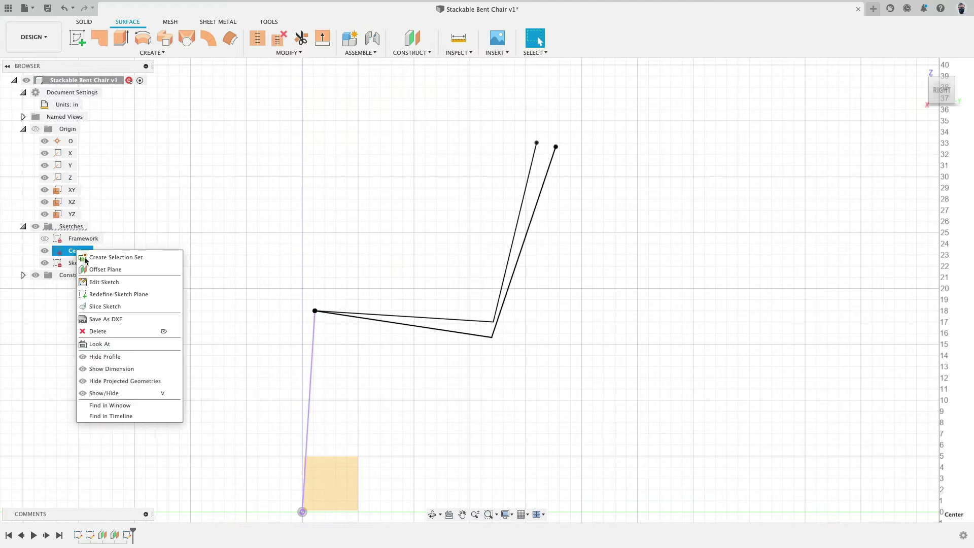
click(140, 370)
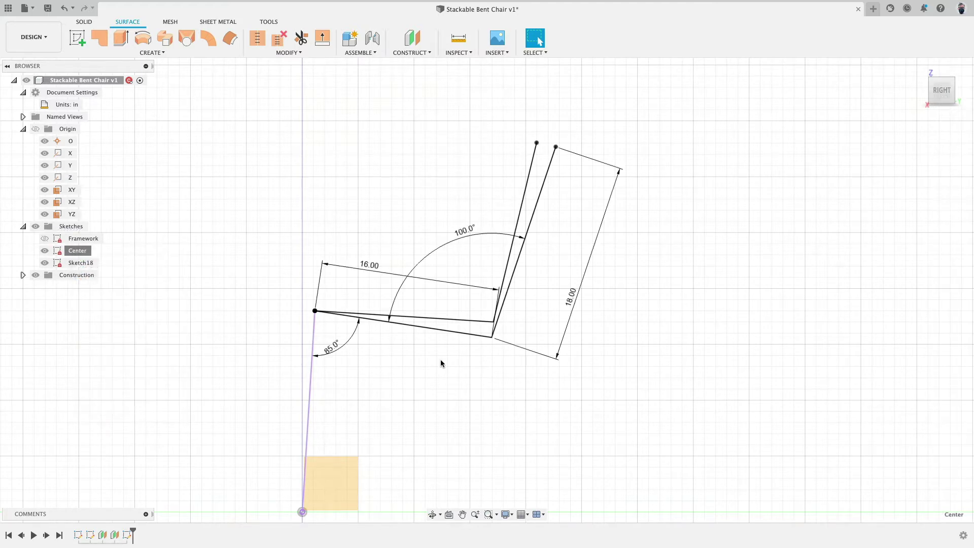
- Set the seat line's length in the Center sketch to 16.5 in
double_click(367, 266)
text(16)
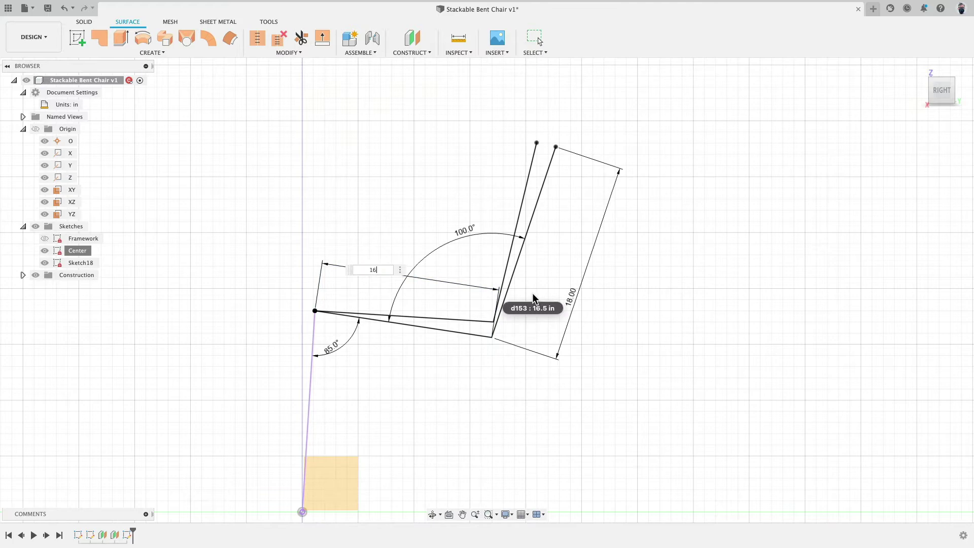
text(.5)
key(Return)
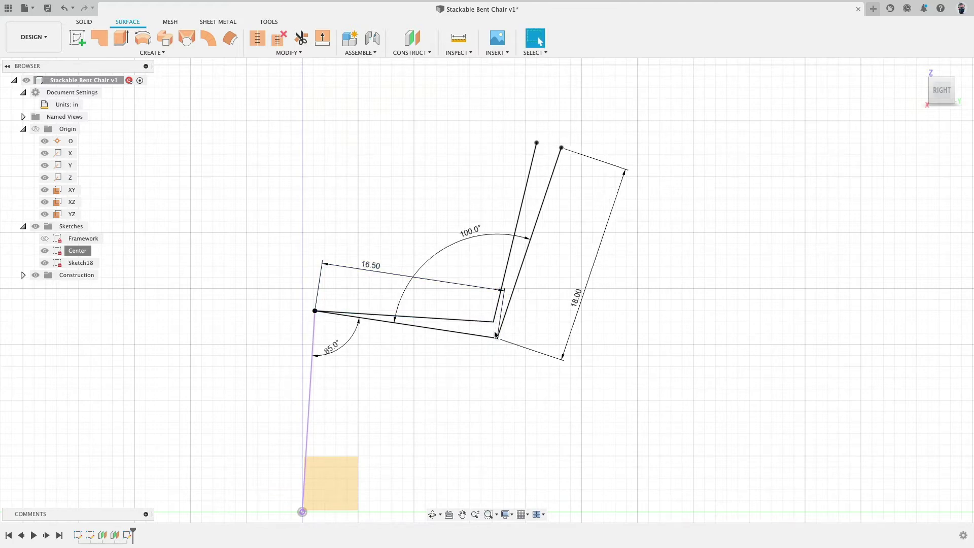
- Set the seat line's length in the Center sketch to 17 in
double_click(370, 265)
text(1)
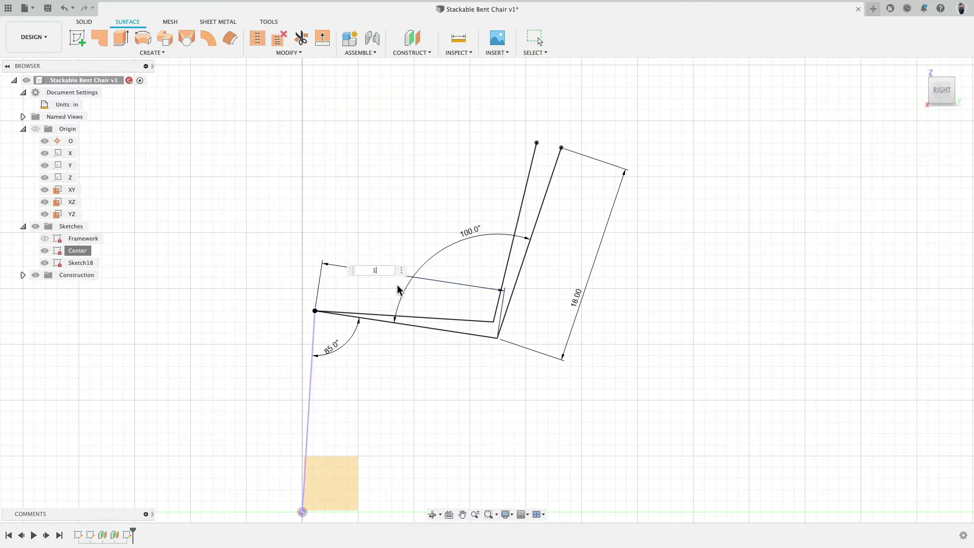
text(7)
key(Return)
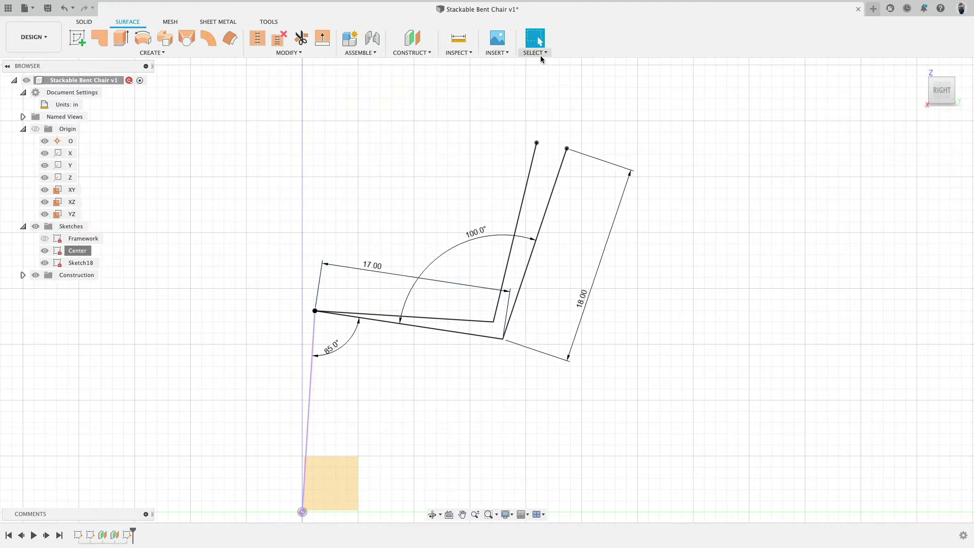
- Rename the side profile sketch Sketch18 as Right
click(90, 264)
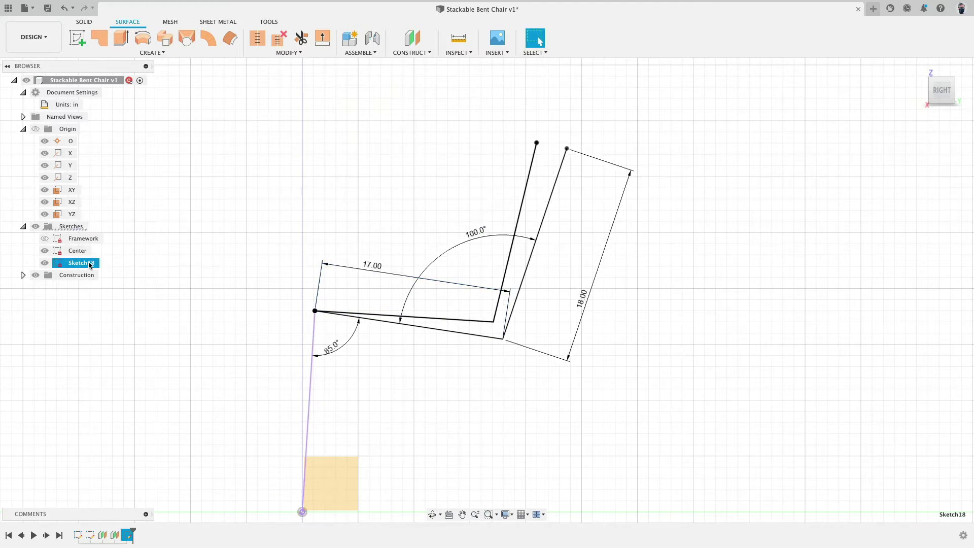
click(89, 264)
text(Right)
key(Return)
- Hide the dimensions of the Center sketch
mouse_move(213, 269)
shift+middle_down()
mouse_move(259, 226)
mouse_move(269, 237)
mouse_move(323, 164)
shift+middle_up()
scroll(305, 161, down, 2)
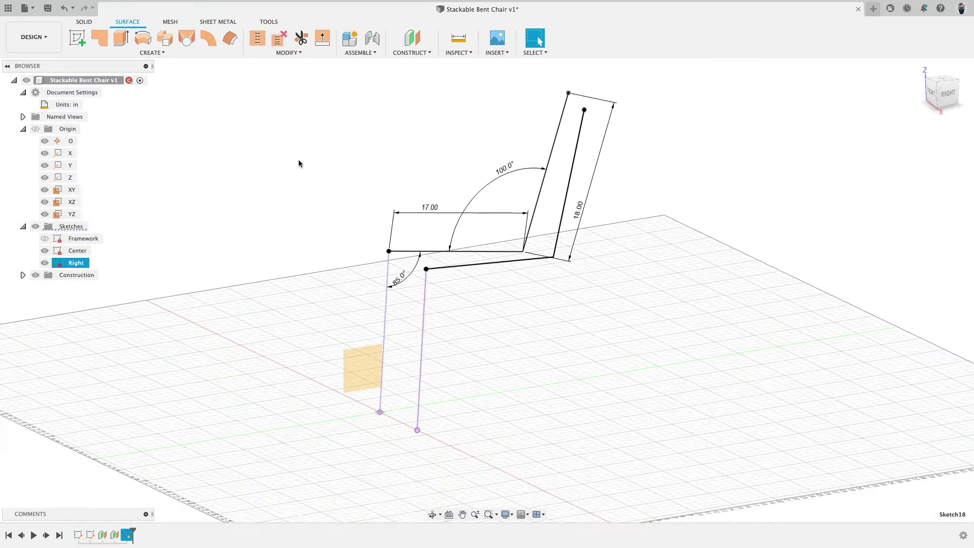
right_click(76, 253)
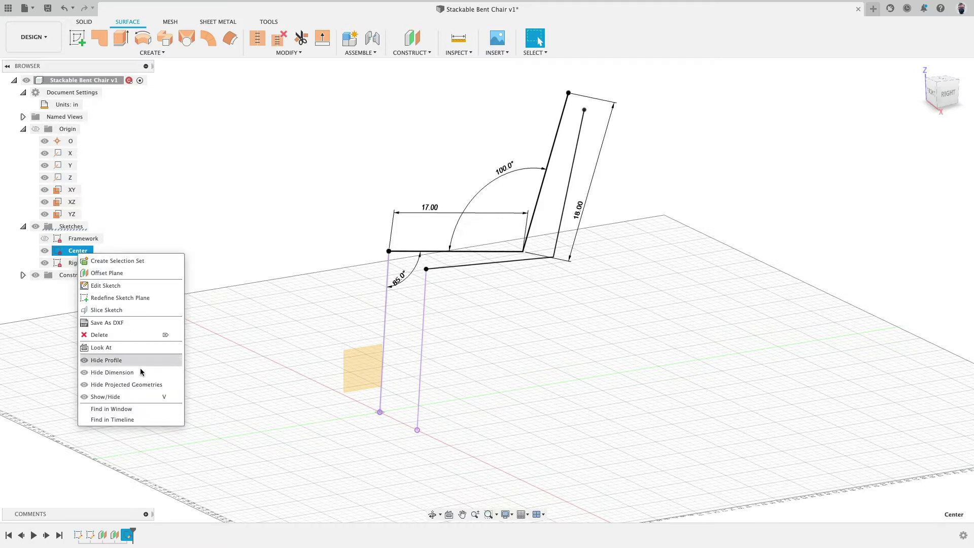
click(150, 373)
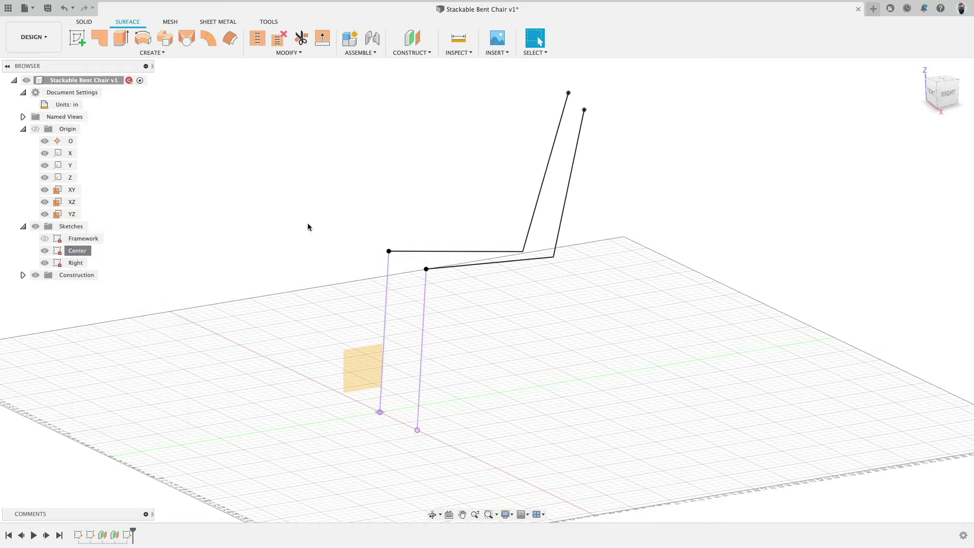
- Create a sketch on the offset plane opposite the Right sketch and name it Left
click(80, 34)
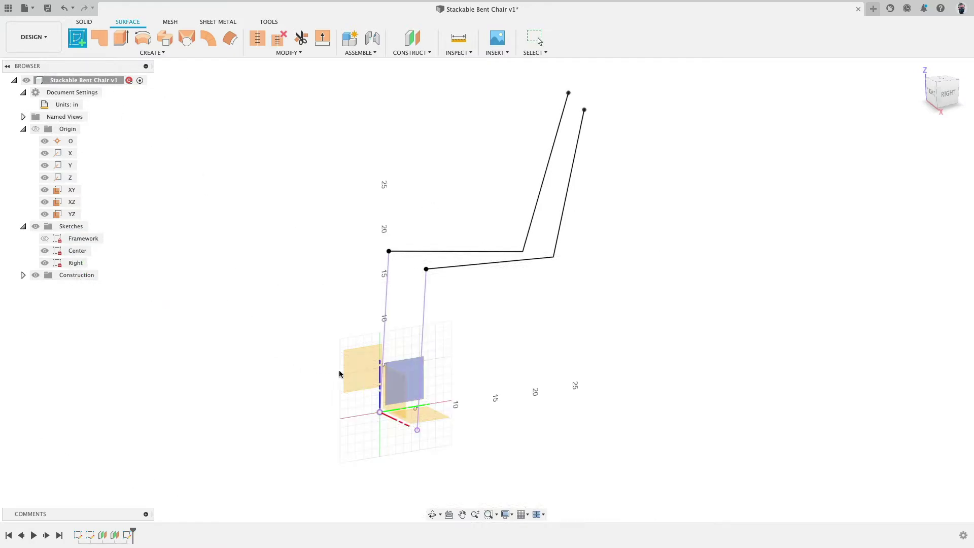
click(364, 360)
double_click(76, 275)
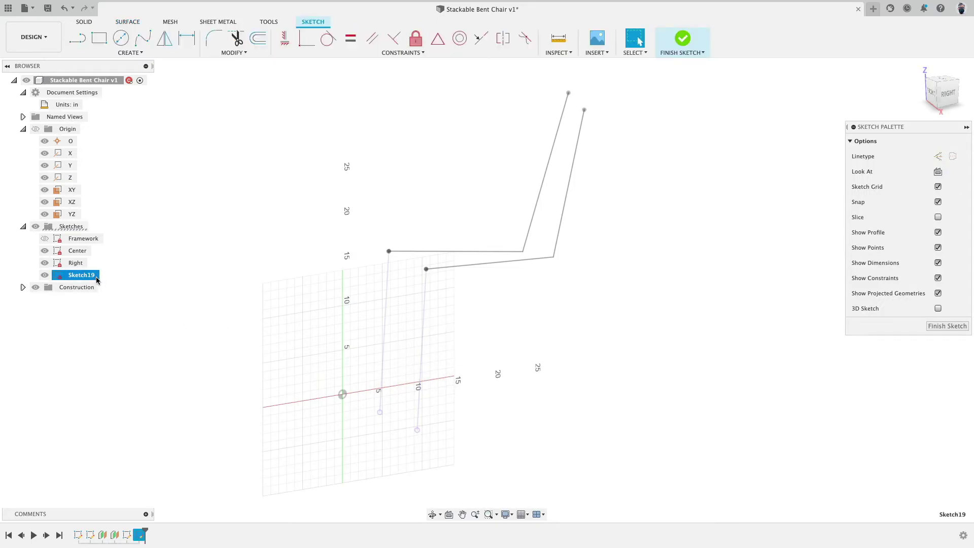
text(Left)
key(Return)
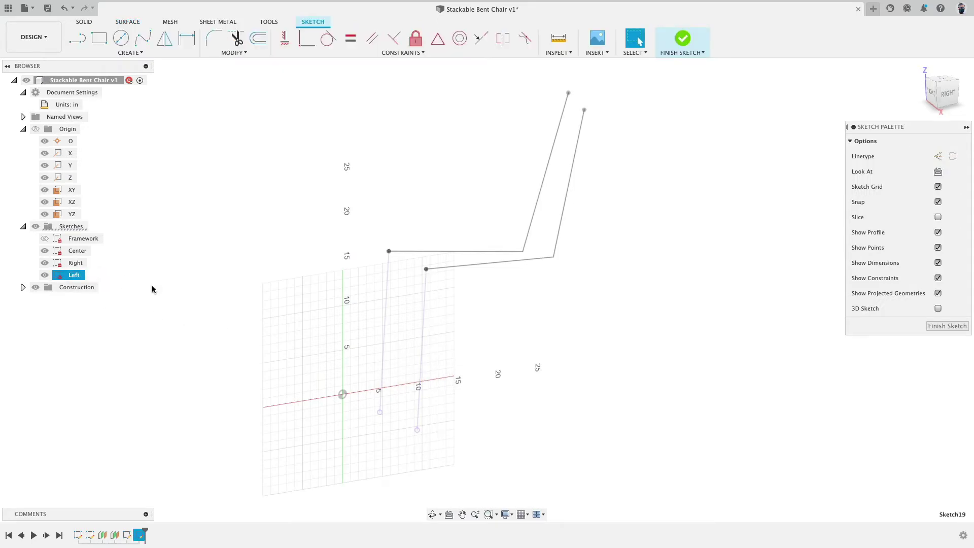
- Project the Right sketch's seat and backrest lines and the center leg line into the Left sketch, and finish the sketch
click(131, 53)
mouse_move(107, 231)
click(196, 225)
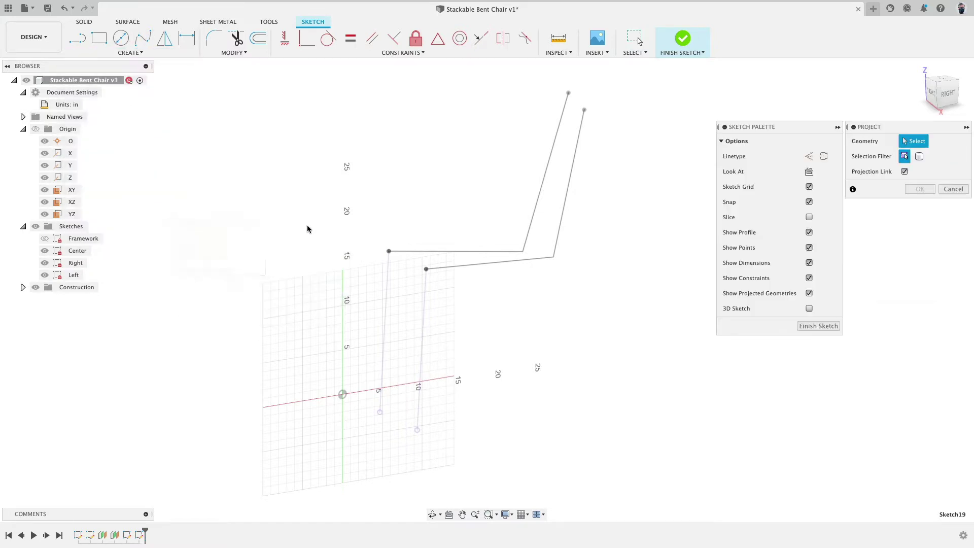
click(560, 216)
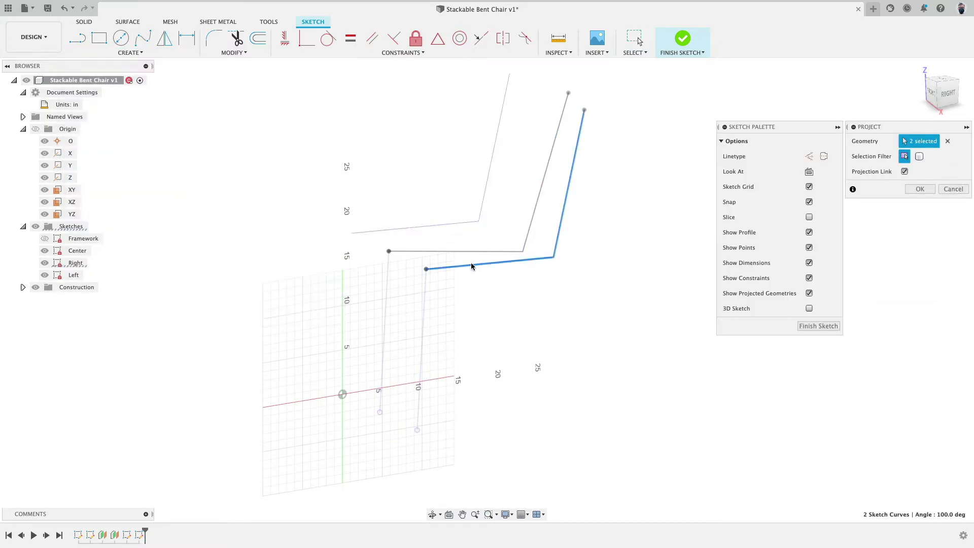
click(388, 269)
click(389, 269)
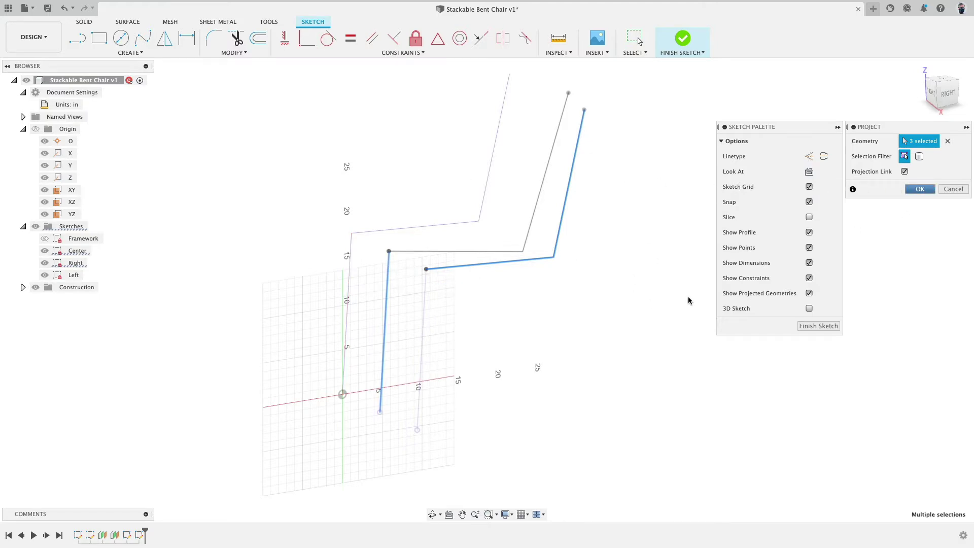
key(Return)
click(681, 40)
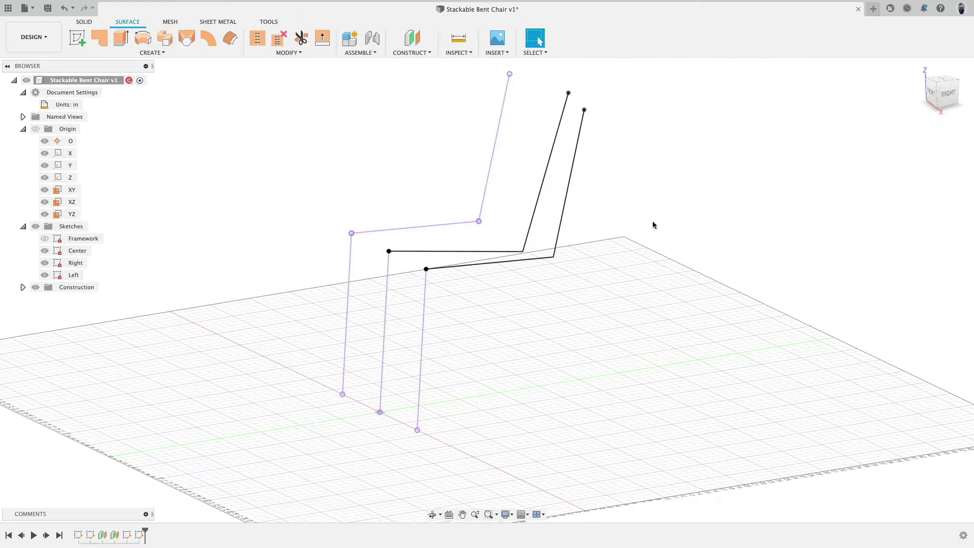
- Loft a new surface body through the seat and backrest profiles of the Right, Center and Left sketches
mouse_move(652, 224)
shift+middle_down()
mouse_move(602, 204)
mouse_move(687, 217)
mouse_move(675, 224)
shift+middle_up()
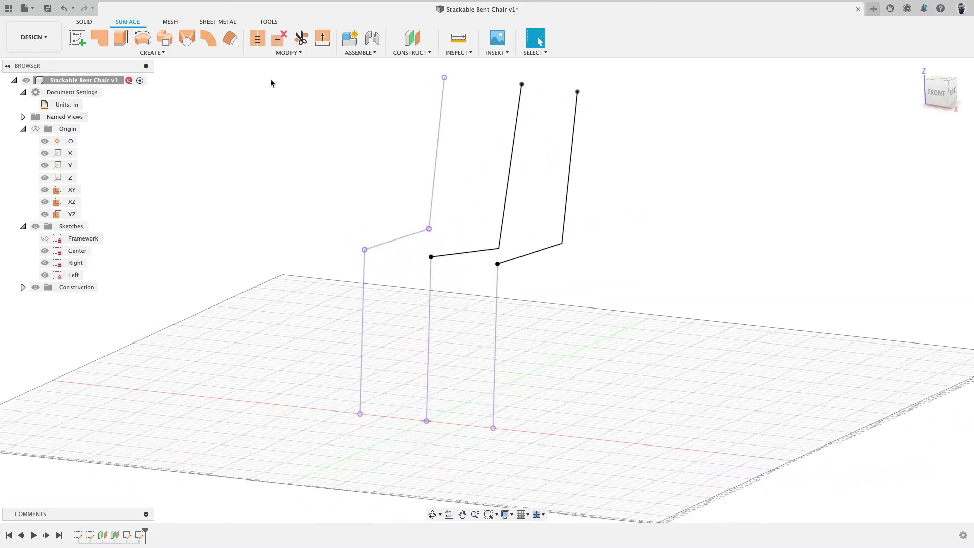
click(186, 38)
click(571, 146)
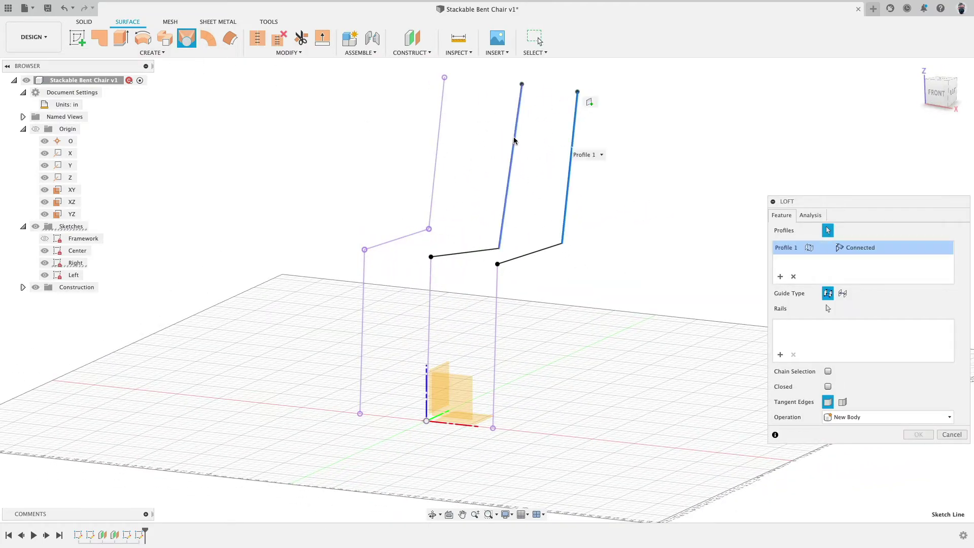
click(509, 191)
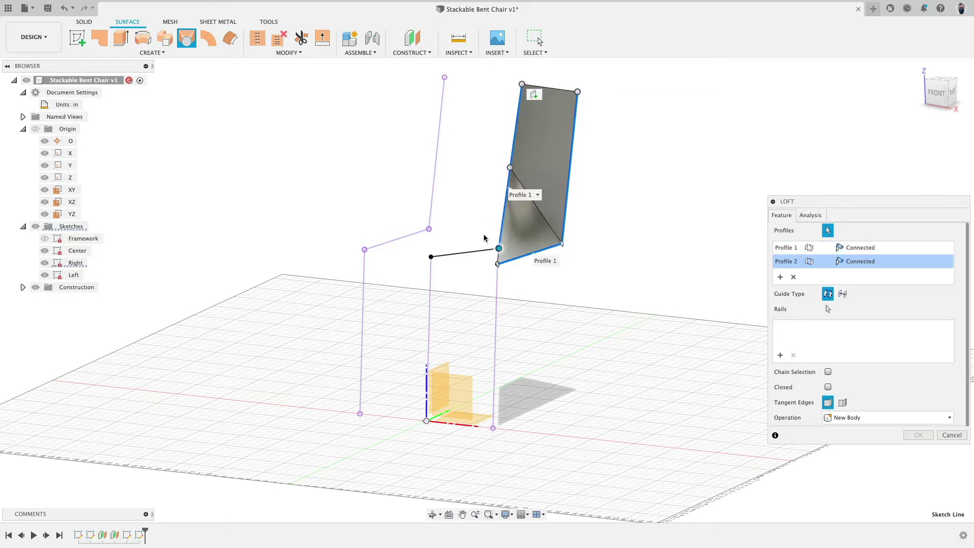
click(435, 177)
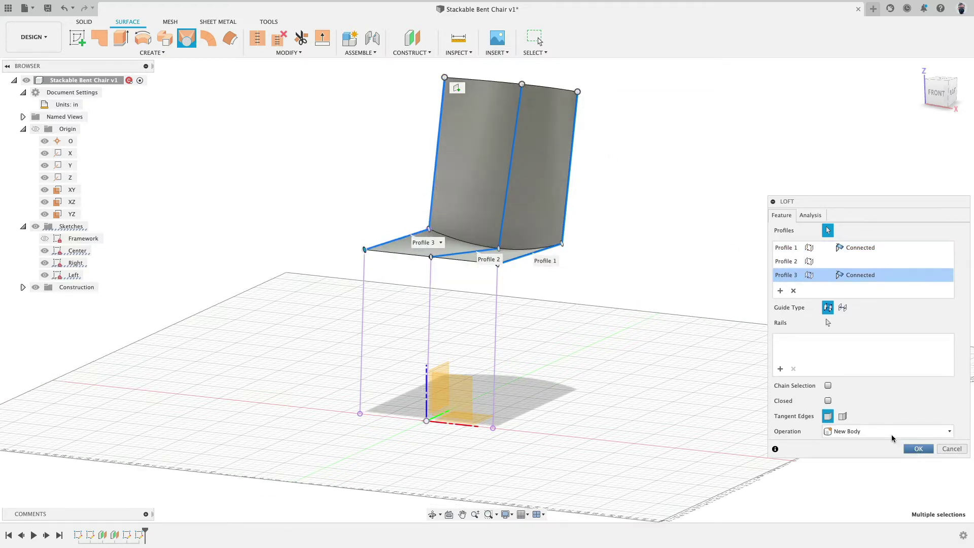
click(918, 449)
- Start a variable-radius fillet on the edge between seat and backrest, with a 1 in radius at both the start and end
shift+middle_drag(667, 291, 631, 284)
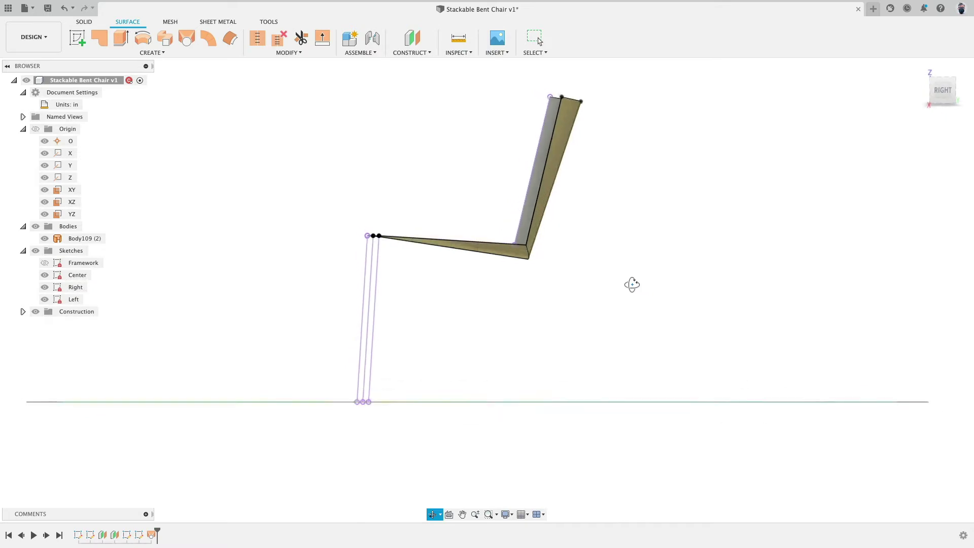
click(942, 90)
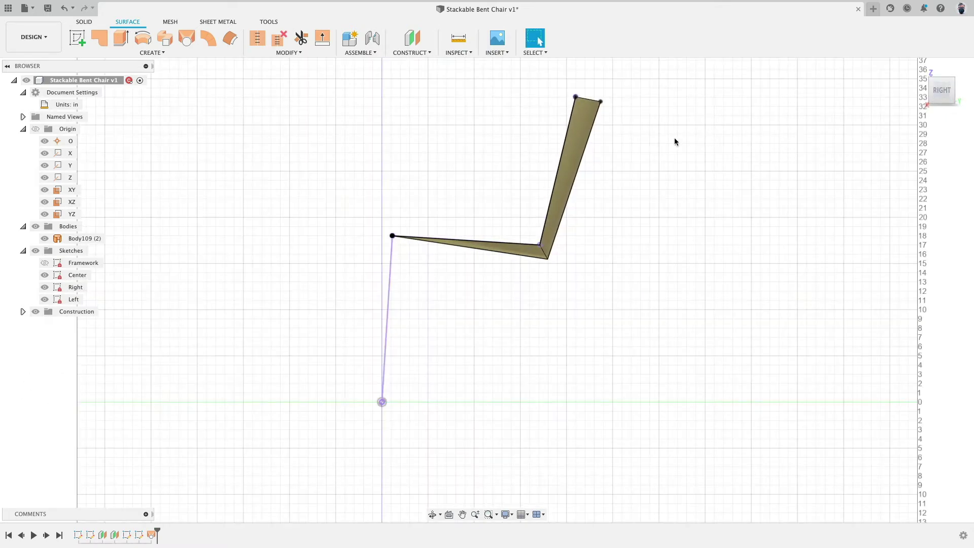
shift+middle_drag(653, 128, 560, 133)
click(287, 52)
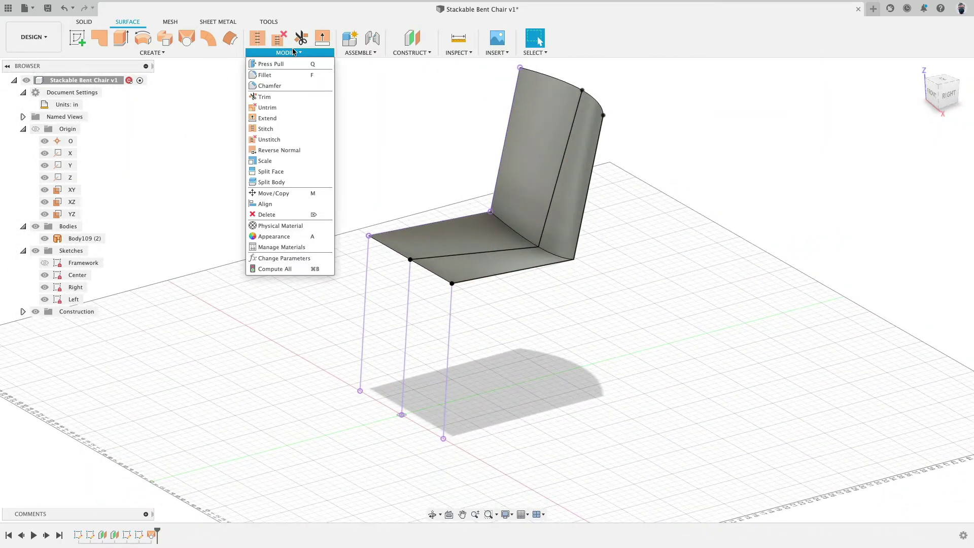
click(293, 78)
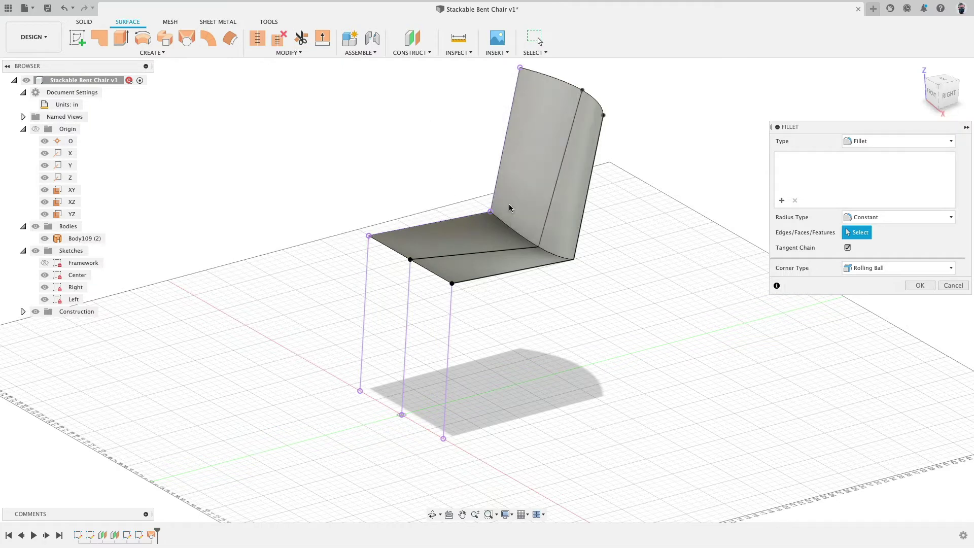
click(896, 216)
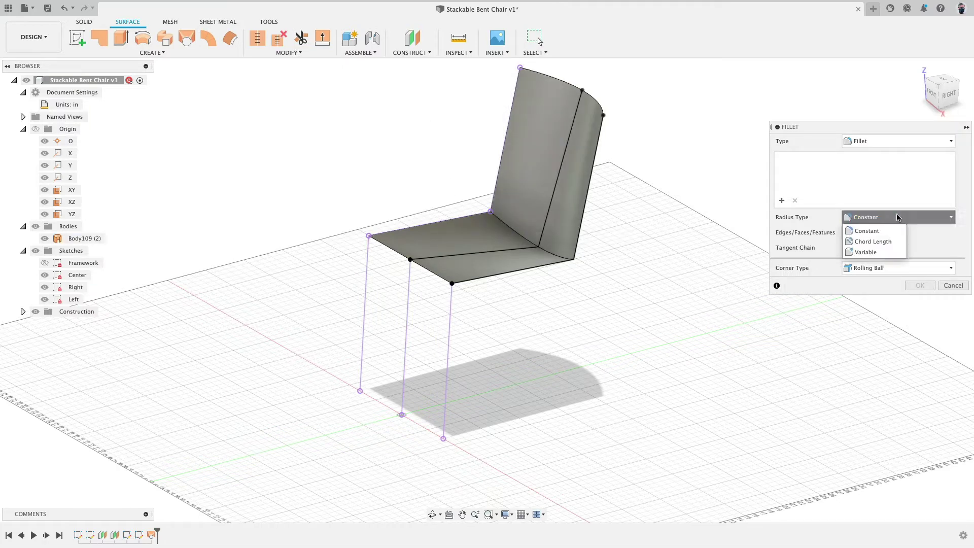
click(894, 252)
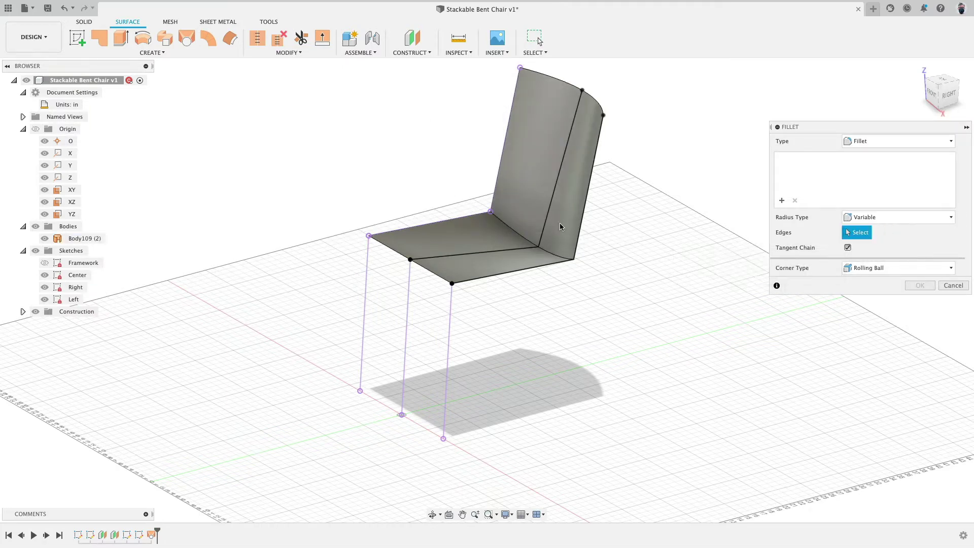
click(523, 234)
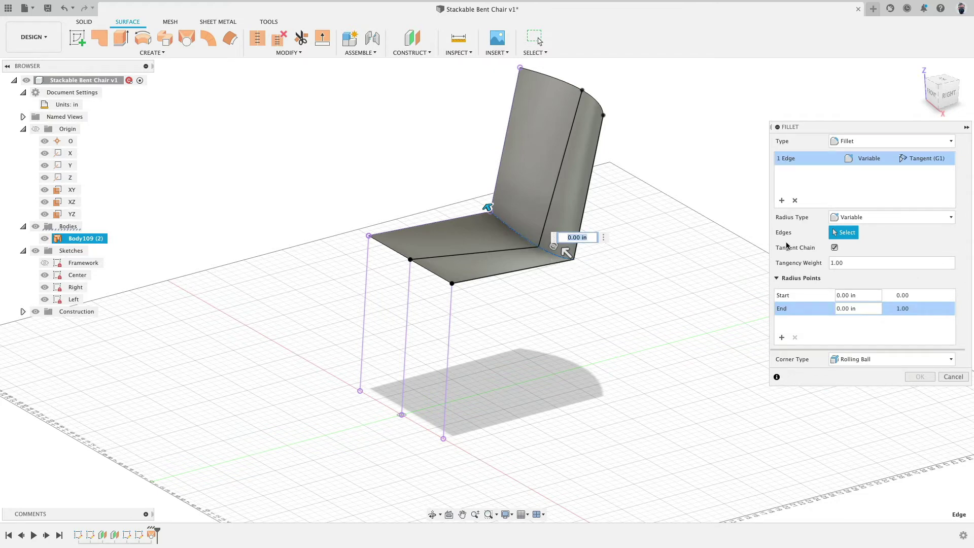
text(1)
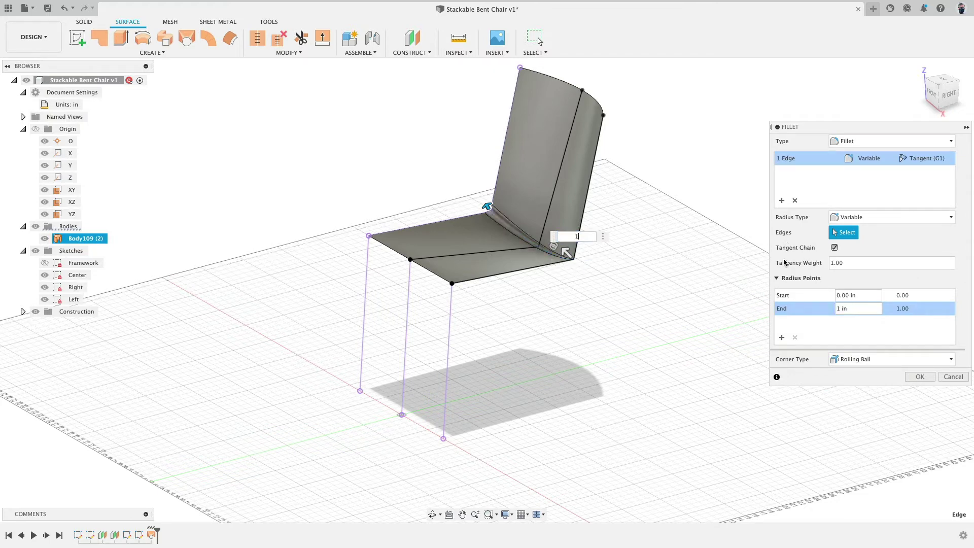
click(564, 251)
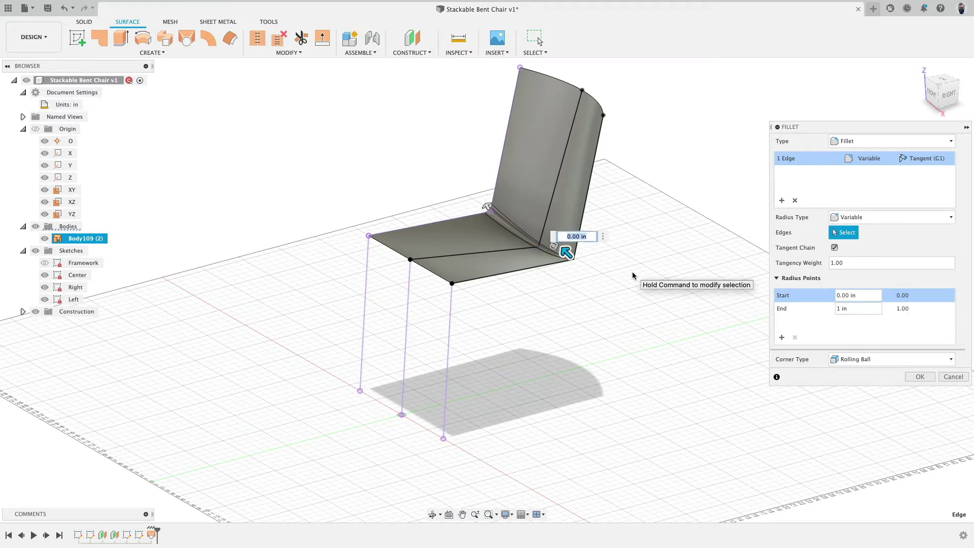
key(Return)
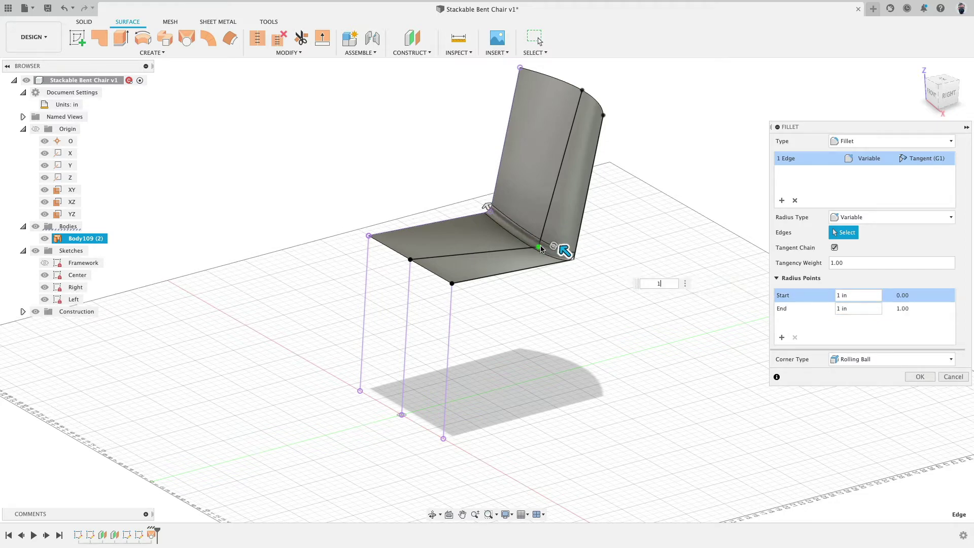
- Add a radius point at the edge's midpoint (0.50), set its radius to 3 in, and apply the fillet
click(540, 247)
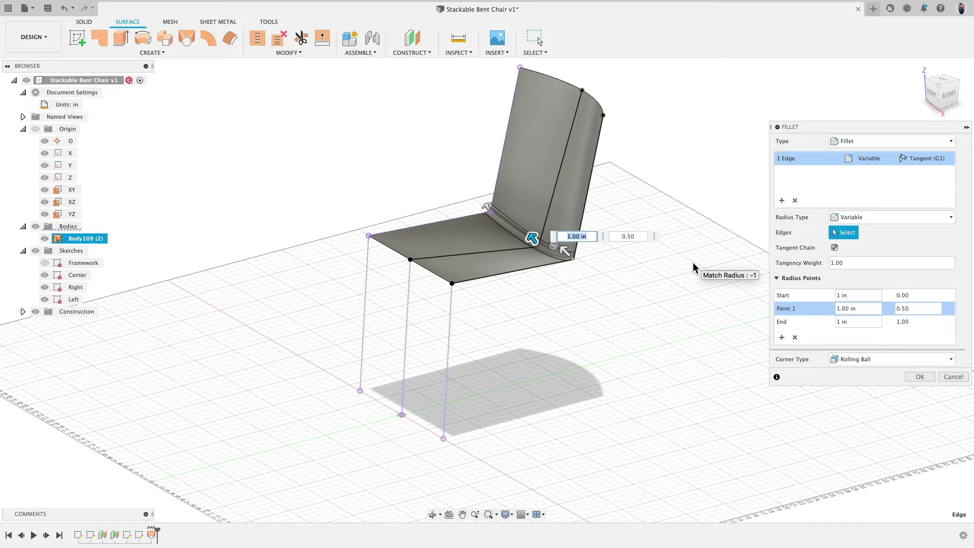
text(4)
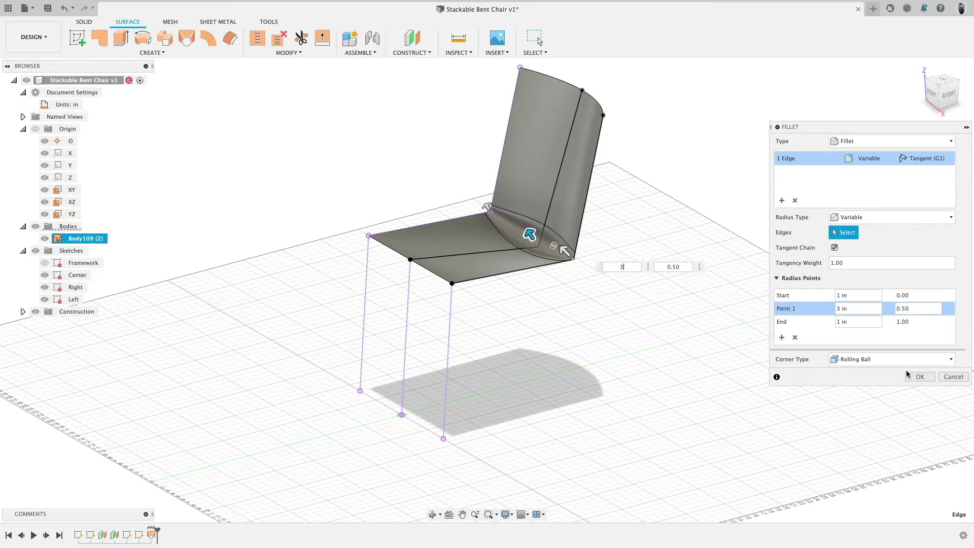
click(919, 376)
shift+middle_drag(723, 301, 507, 260)
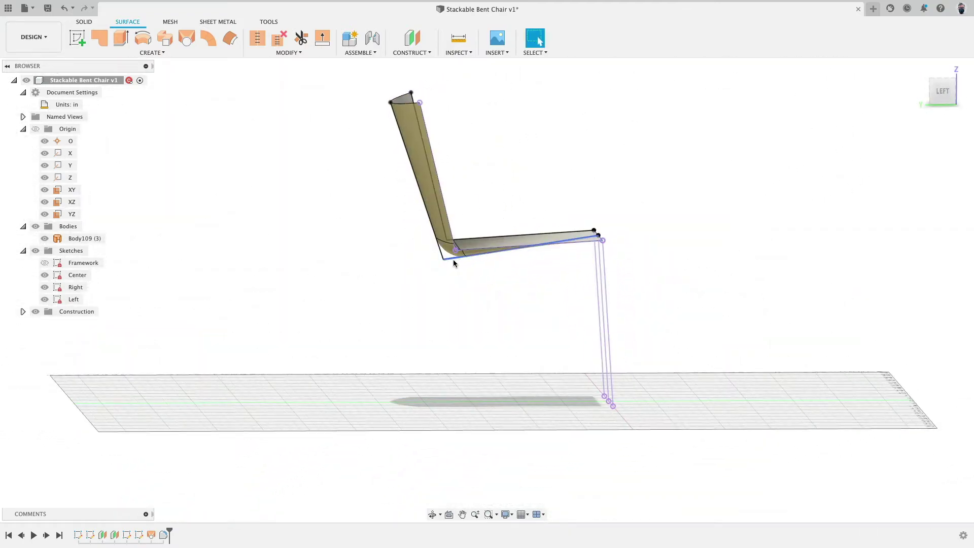
click(942, 118)
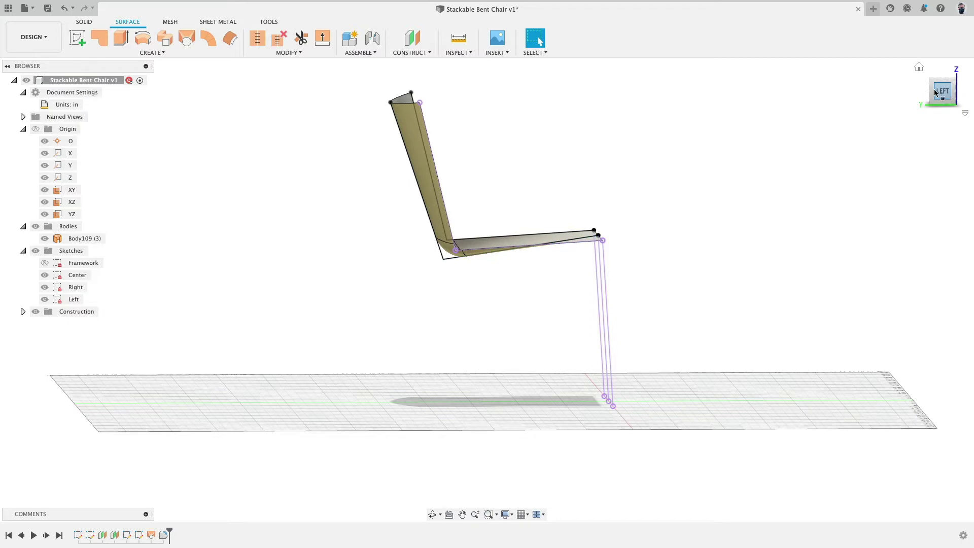
middle_drag(547, 156, 561, 190)
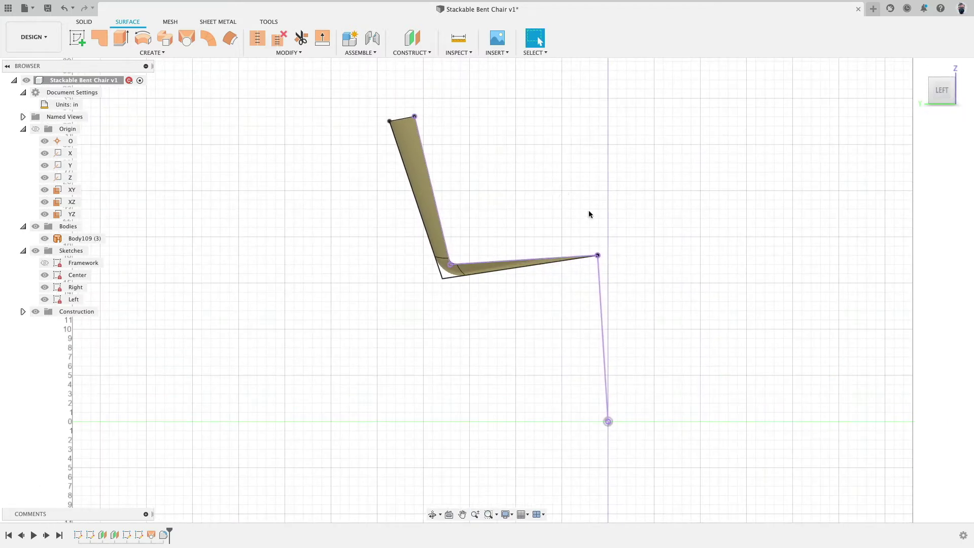
shift+middle_drag(659, 206, 537, 262)
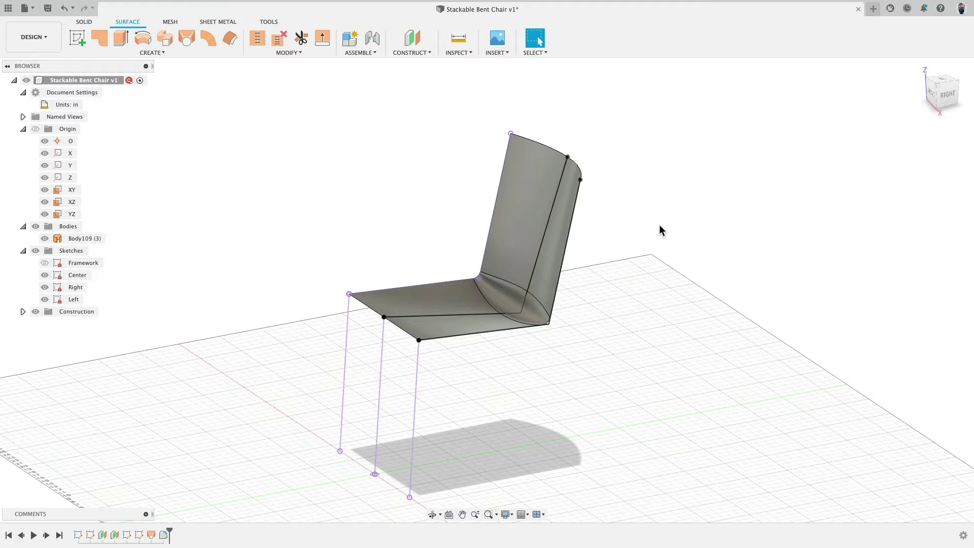
- Delete the seat-to-backrest fillet and the lofted surface from the design history
shift+middle_drag(644, 242, 324, 238)
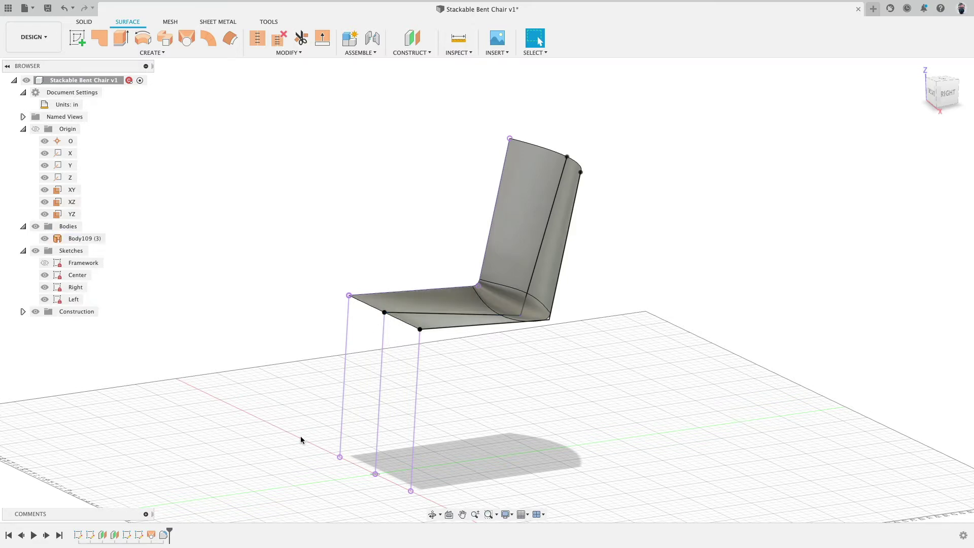
click(163, 535)
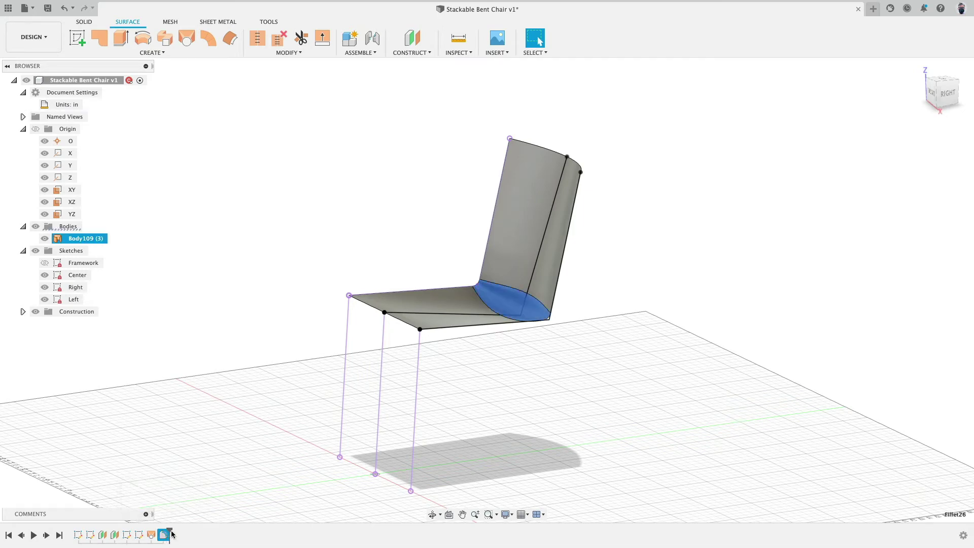
click(181, 512)
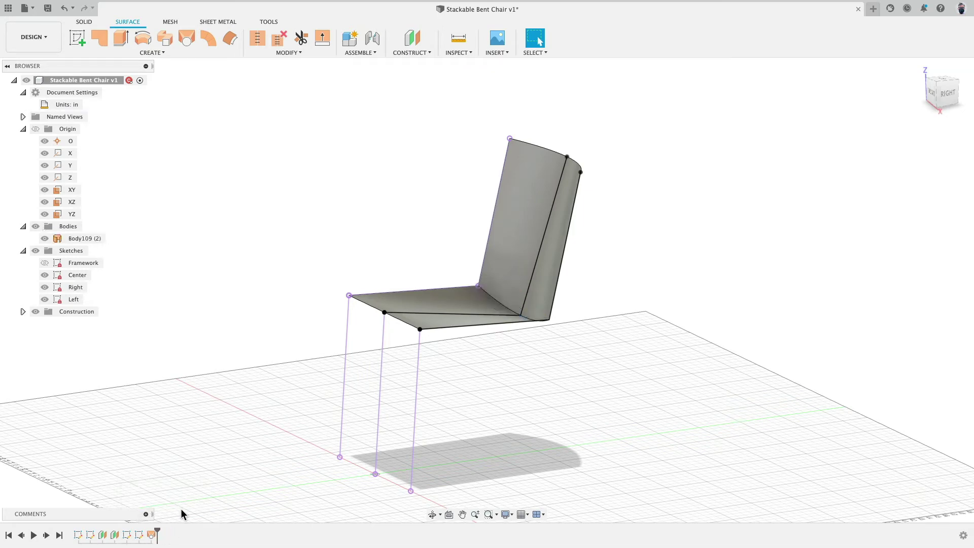
drag(169, 531, 145, 530)
click(150, 535)
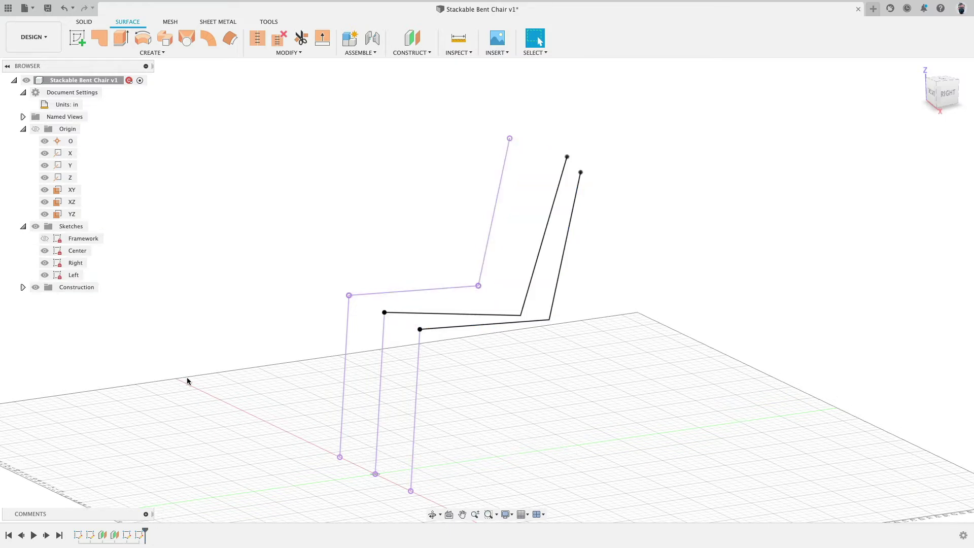
- Reopen the Center sketch and draw a line about 2.92 in long from the seat's front point, sloping down and forward
mouse_move(257, 274)
shift+middle_down()
mouse_move(271, 272)
mouse_move(256, 267)
shift+middle_up()
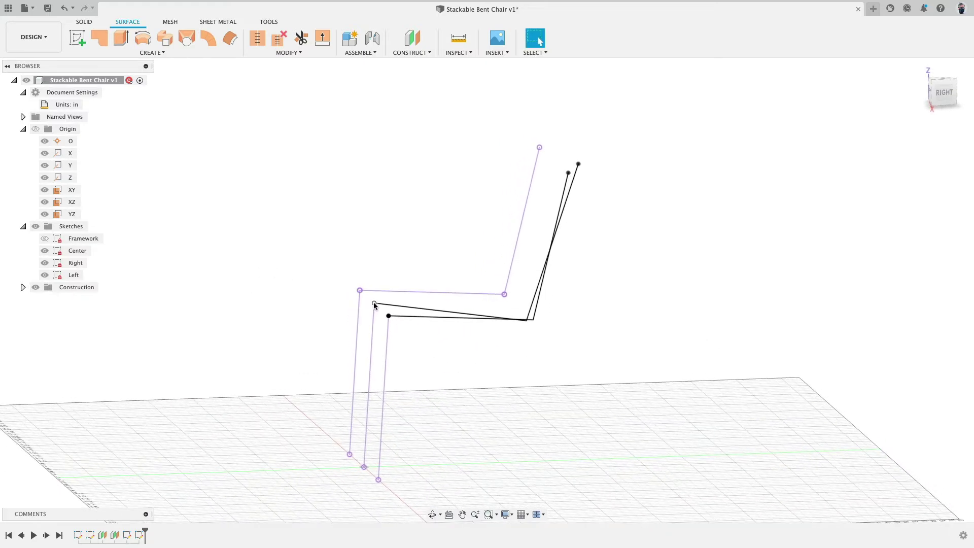
click(373, 303)
mouse_move(353, 311)
shift+middle_down()
mouse_move(328, 263)
mouse_move(326, 272)
mouse_move(674, 176)
shift+middle_up()
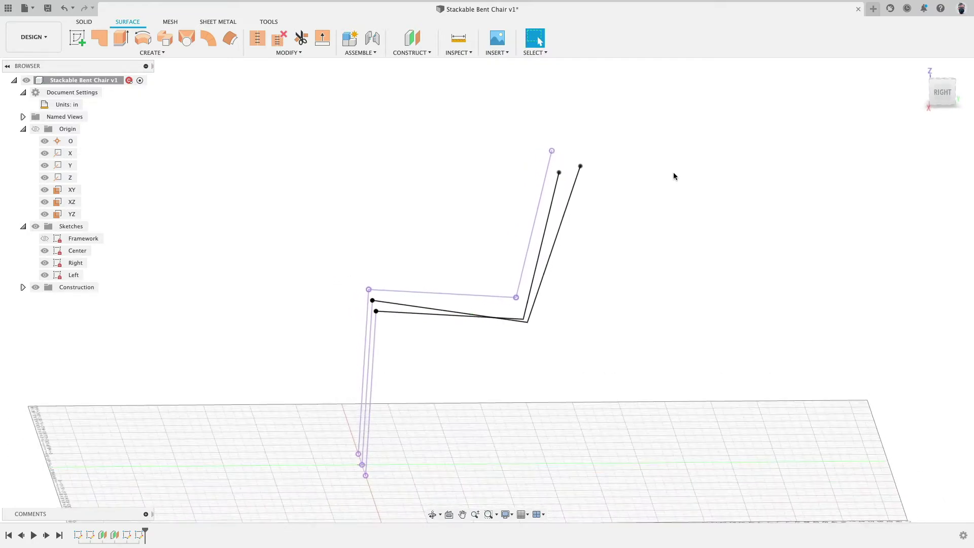
click(942, 92)
scroll(325, 213, up, 4)
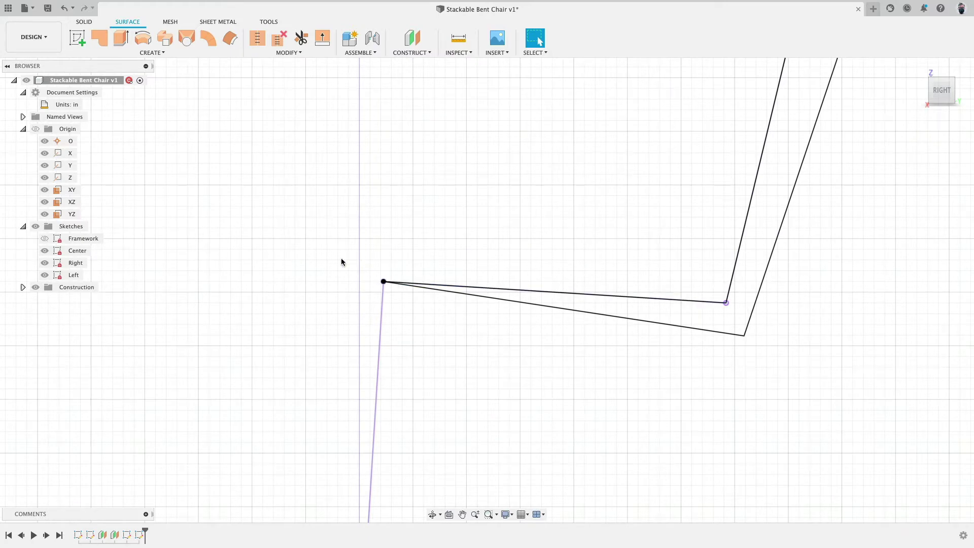
double_click(90, 534)
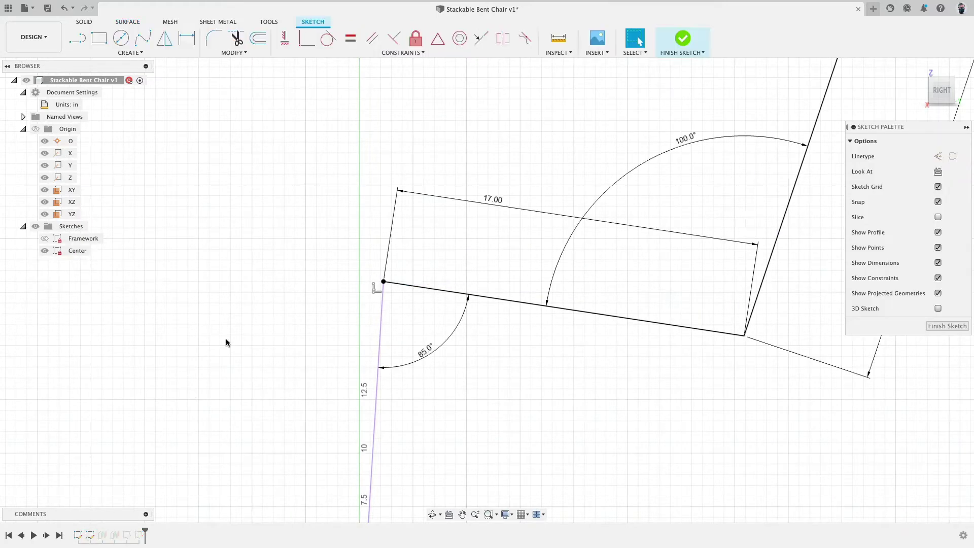
click(77, 38)
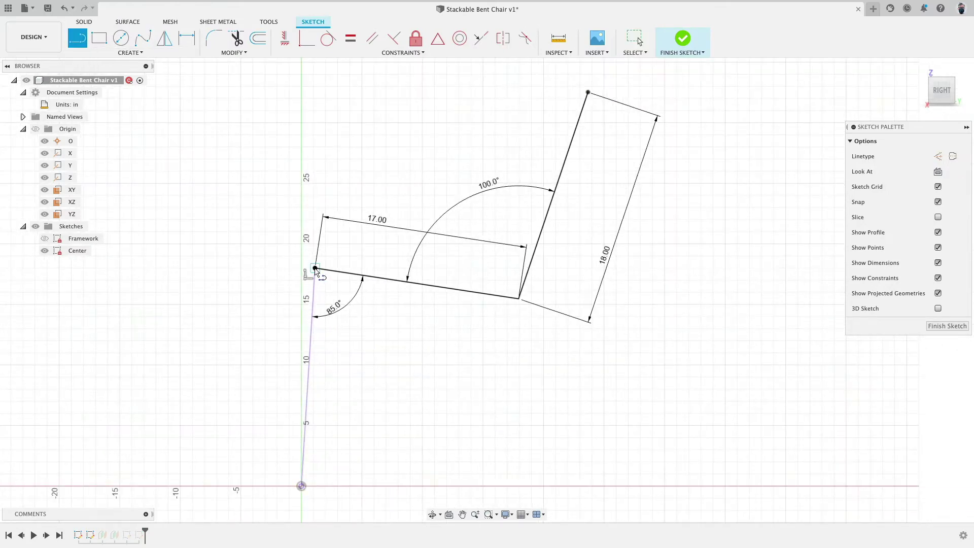
click(315, 268)
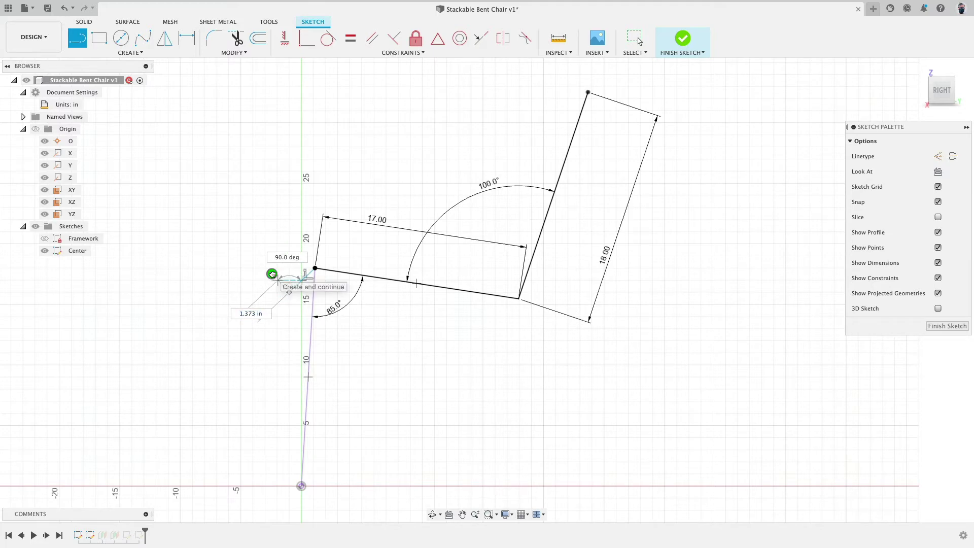
scroll(281, 269, up, 2)
scroll(280, 269, up, 2)
- Try to dimension the vertical height of the short front line
key(d)
click(317, 301)
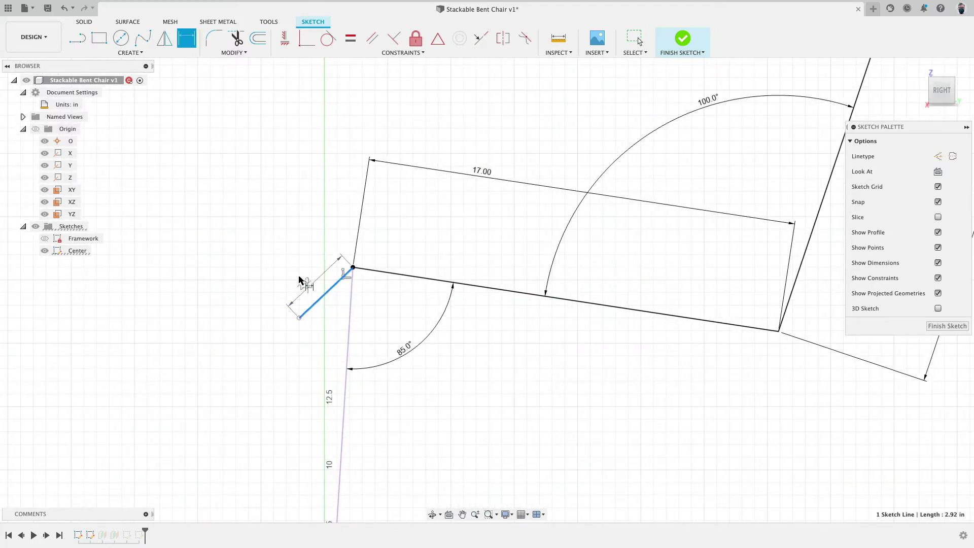
click(293, 271)
key(Return)
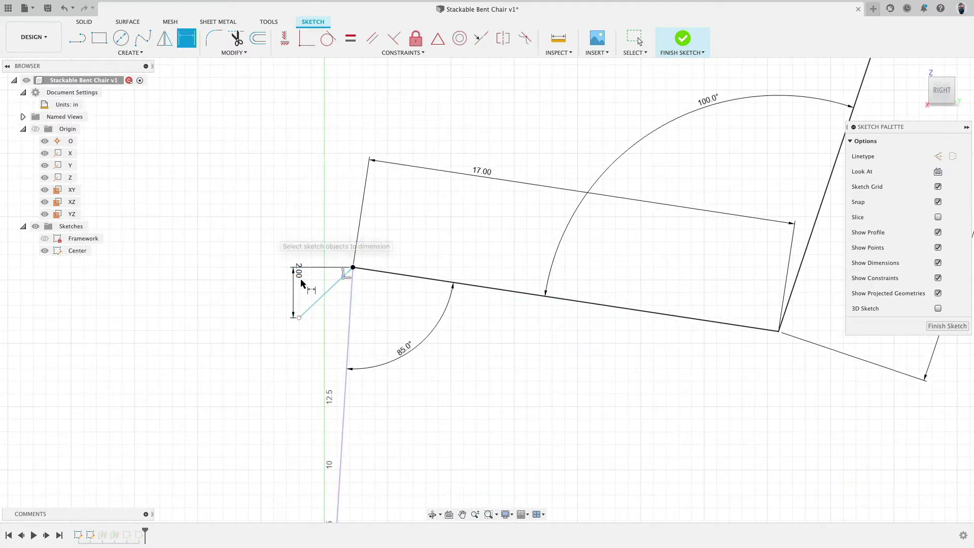
key(Escape)
- Dimension the short front line's aligned length at 2.5 in
key(d)
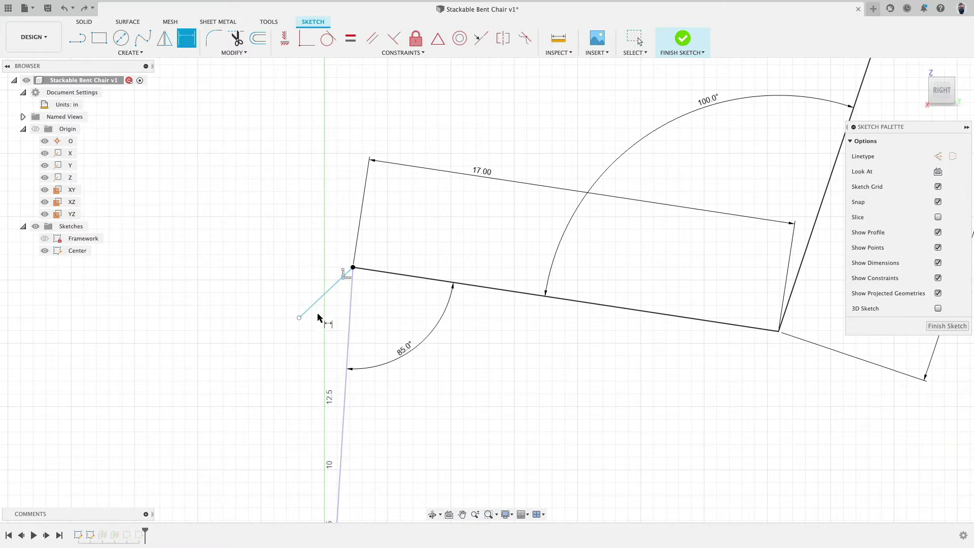
click(317, 300)
click(303, 272)
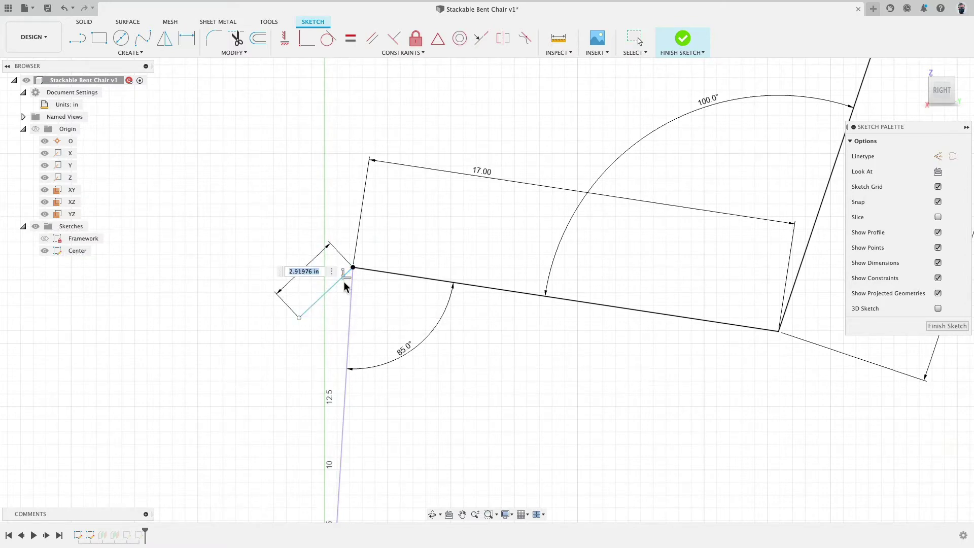
text(2.5)
key(Return)
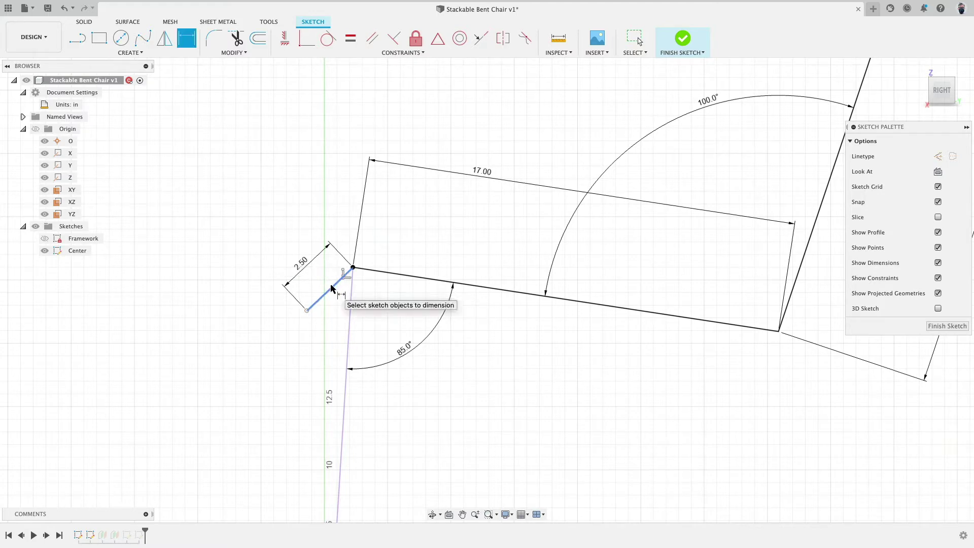
- Dimension the angle between the short front line and the seat line at 110 degrees
click(331, 287)
click(383, 274)
click(377, 303)
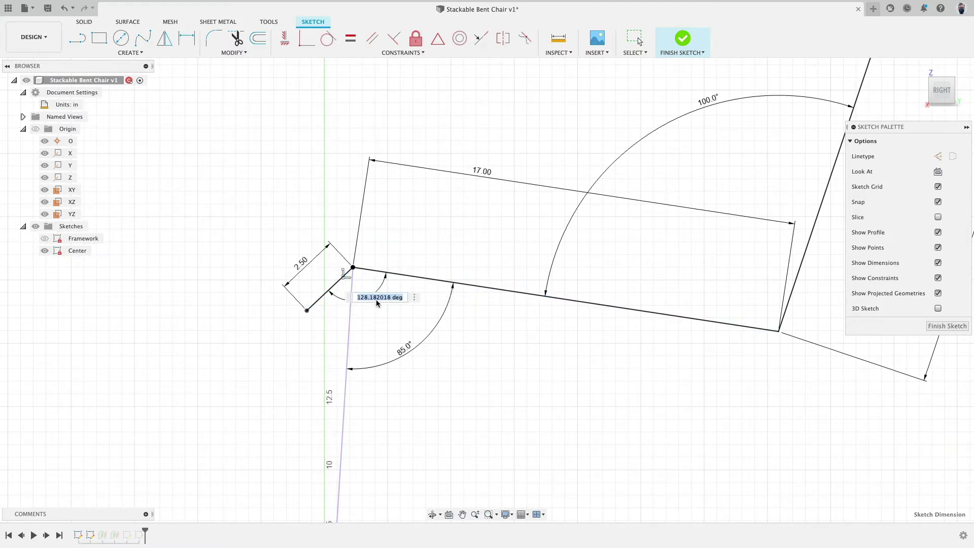
text(1)
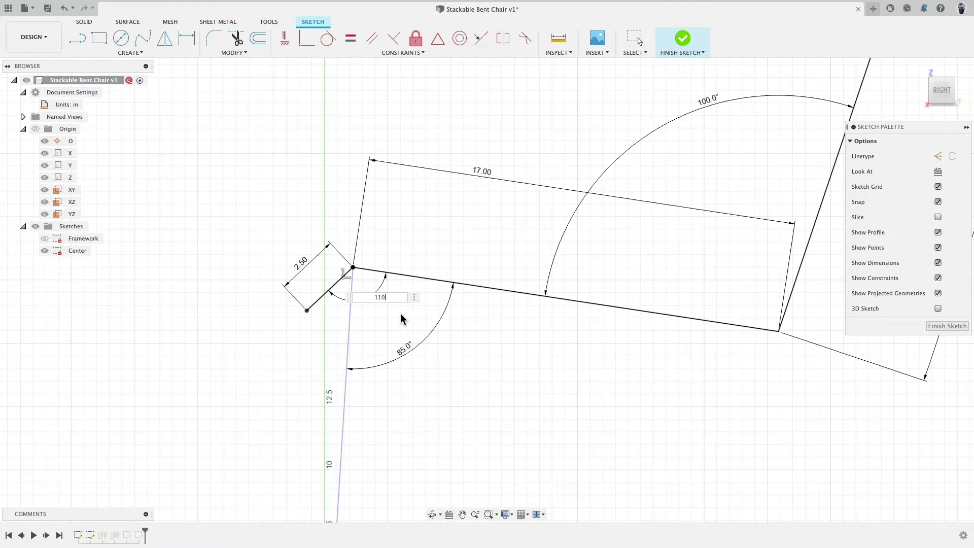
text(10)
key(Return)
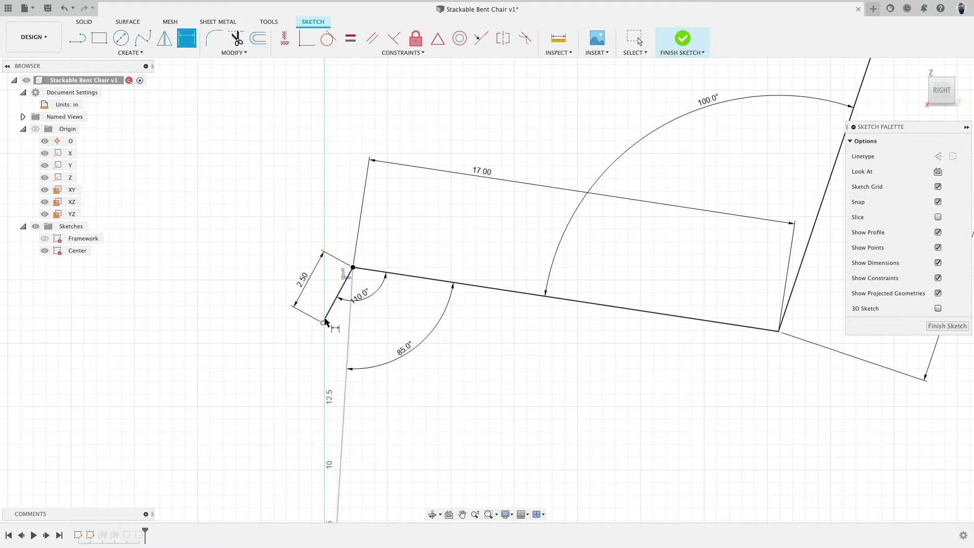
- Set the angle between the short front line and the seat line to 100 degrees
scroll(397, 300, down, 5)
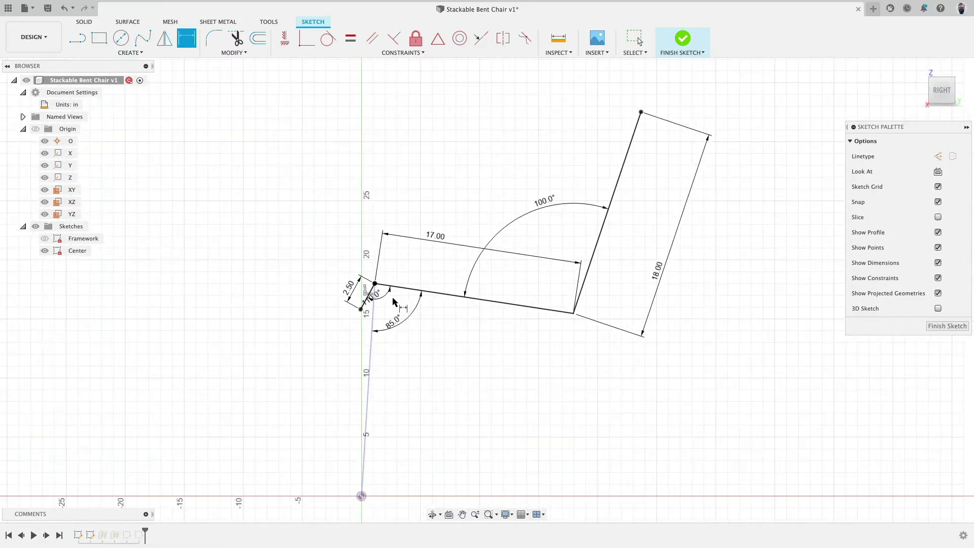
scroll(394, 303, up, 3)
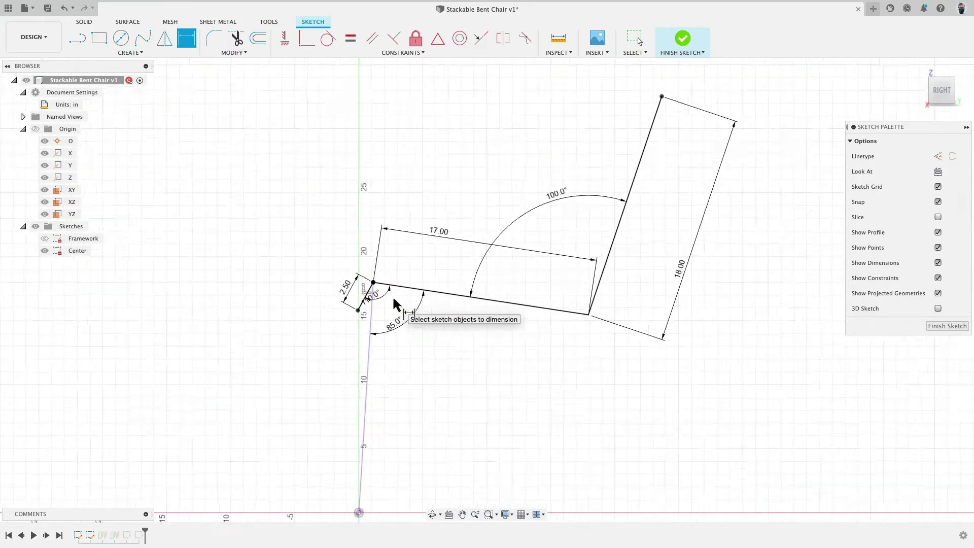
click(360, 301)
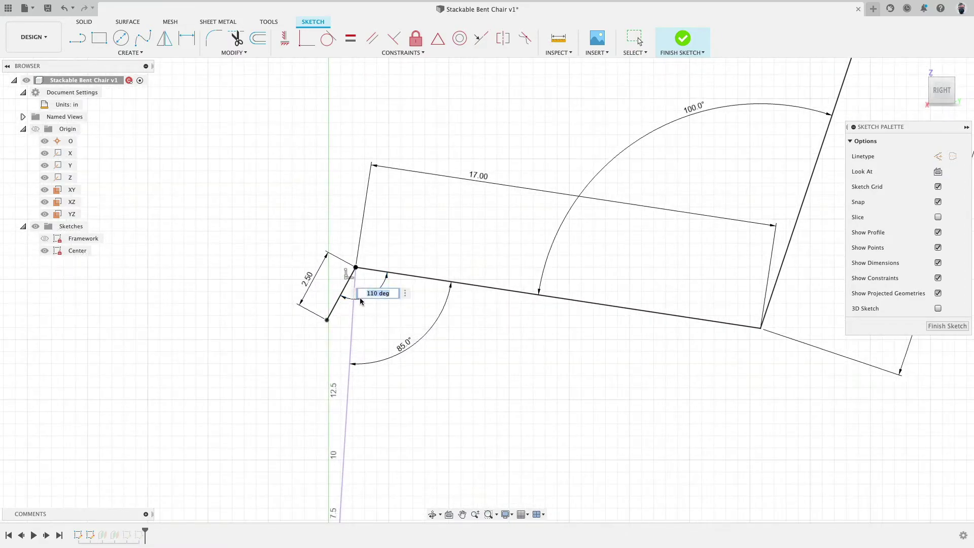
text(100)
key(Return)
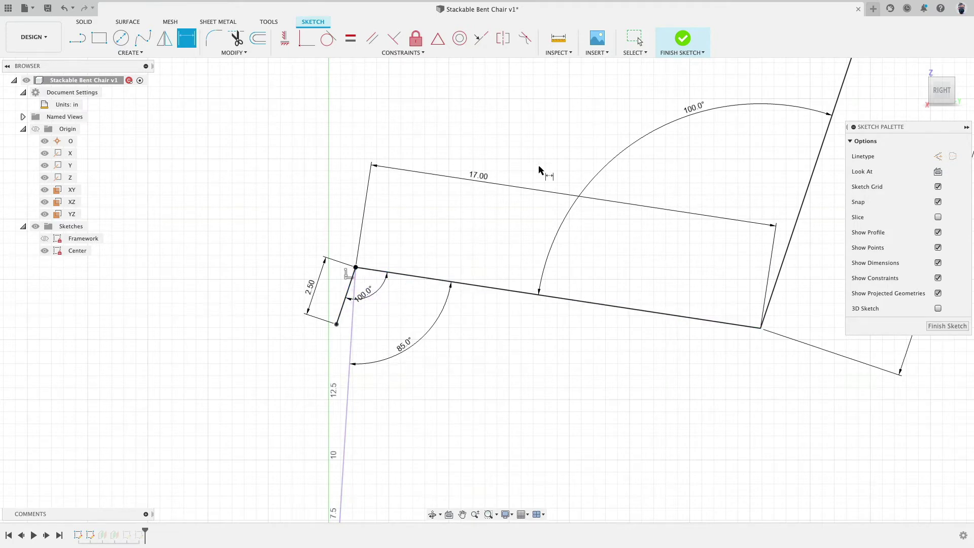
- Set the angle between the short front line and the seat line to 105 degrees and finish the Center sketch
click(368, 300)
text(105)
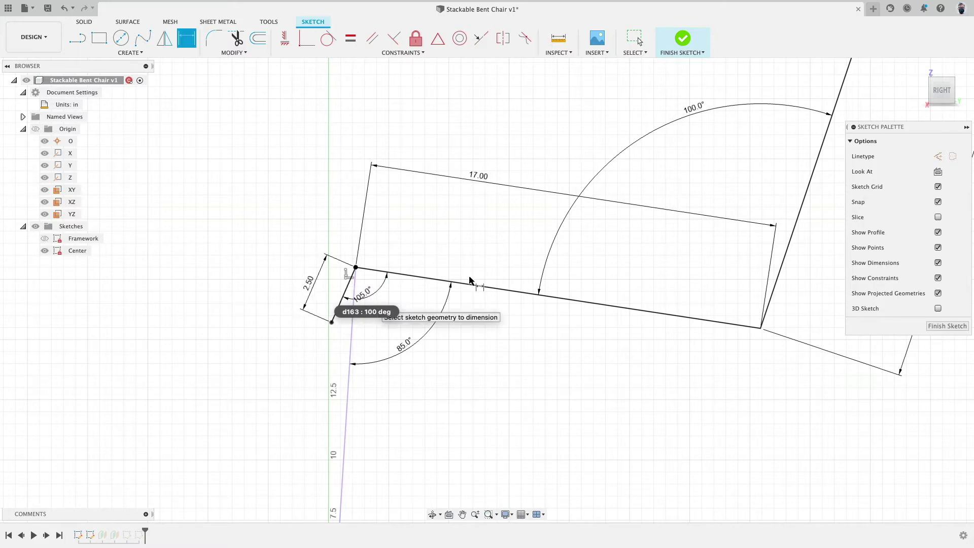
key(Return)
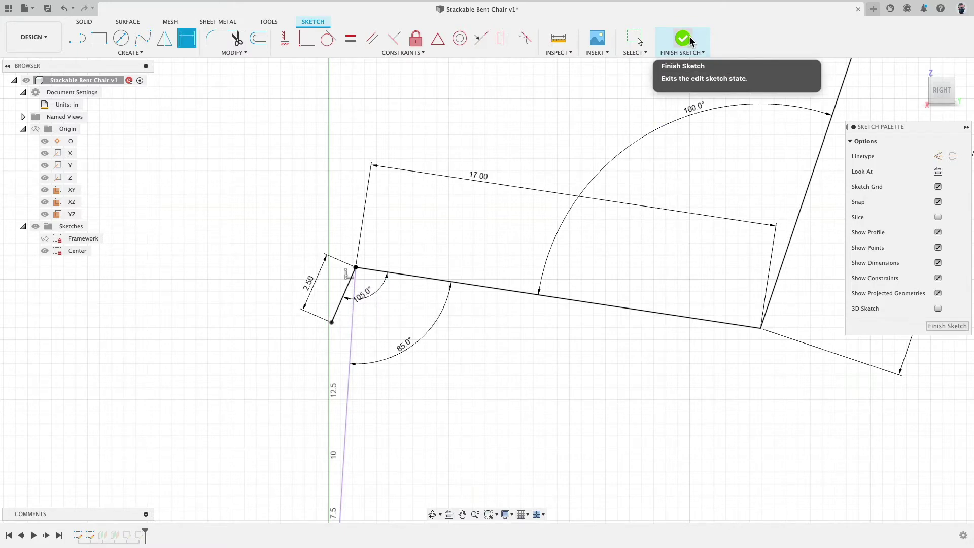
click(684, 39)
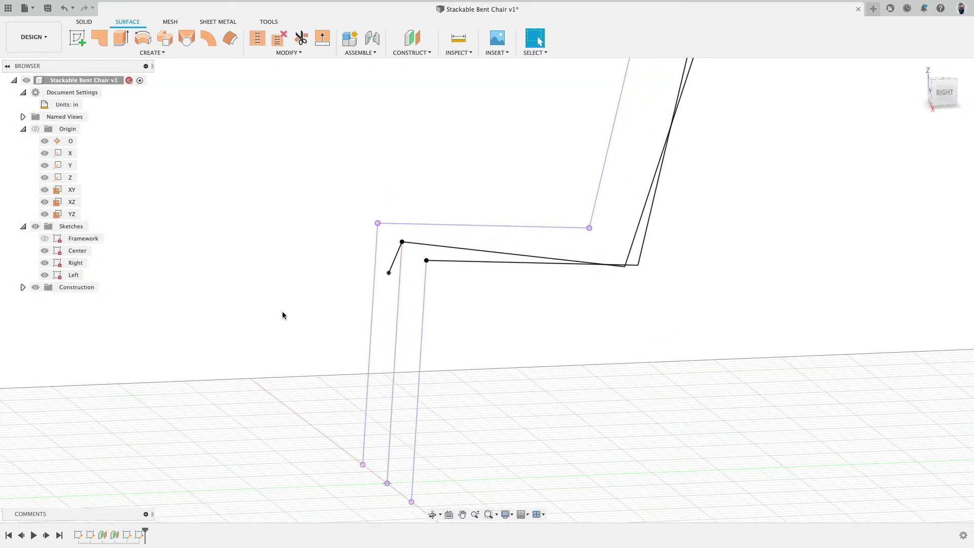
- Loft a new surface body through the Right, Center and Left seat and backrest profiles, in that order
shift+middle_drag(282, 312, 276, 251)
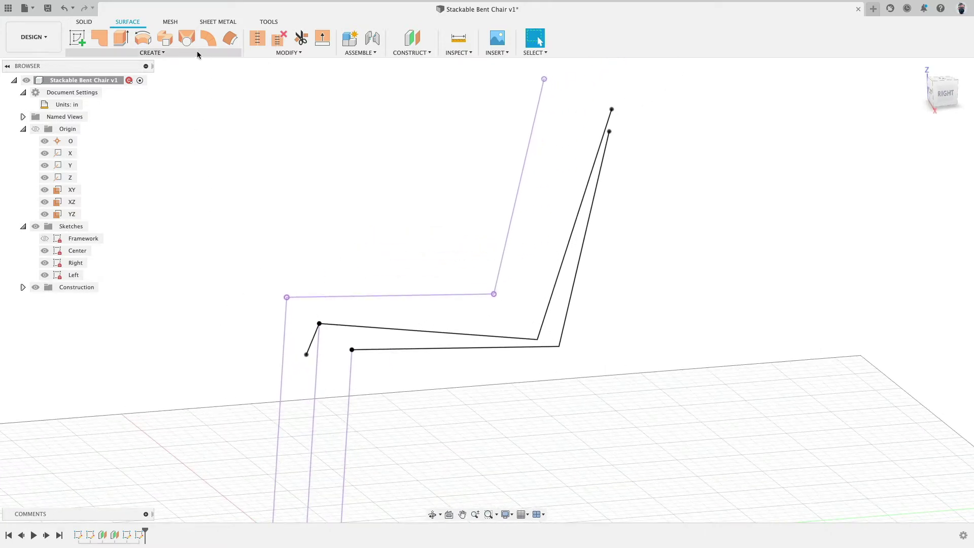
click(187, 38)
shift+middle_drag(315, 167, 641, 242)
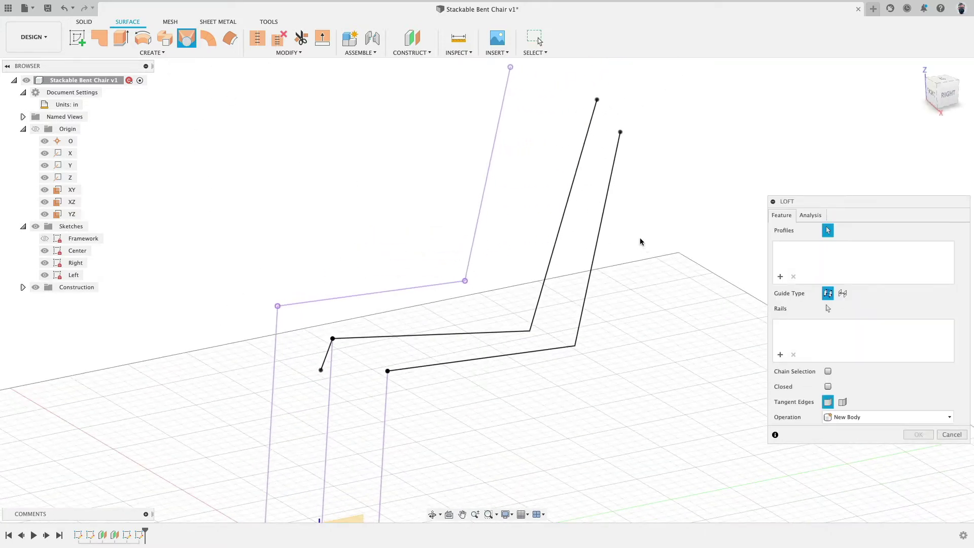
click(600, 230)
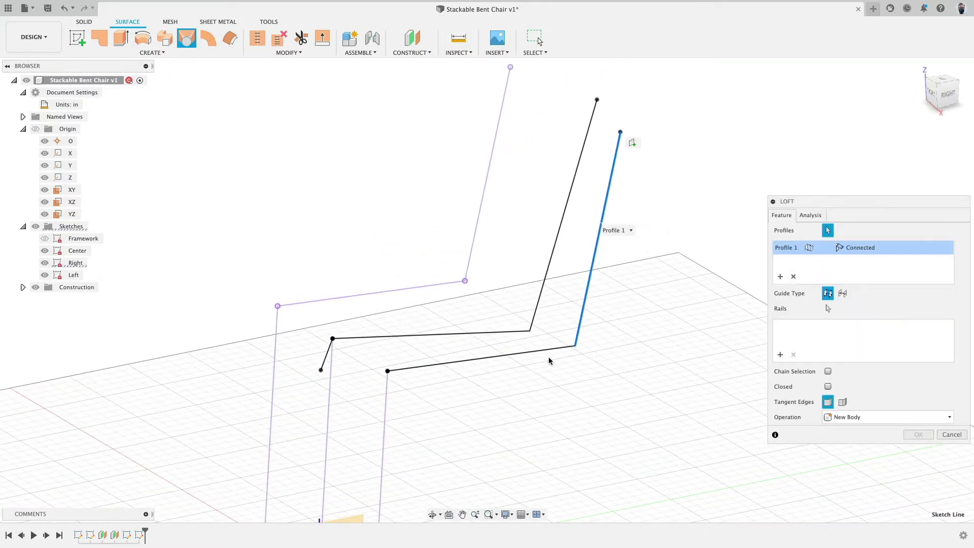
click(546, 276)
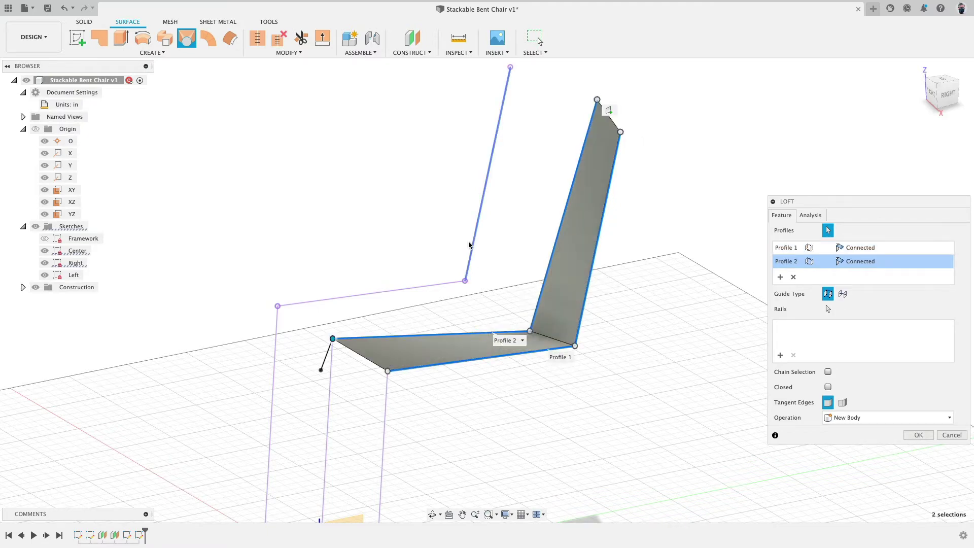
click(467, 243)
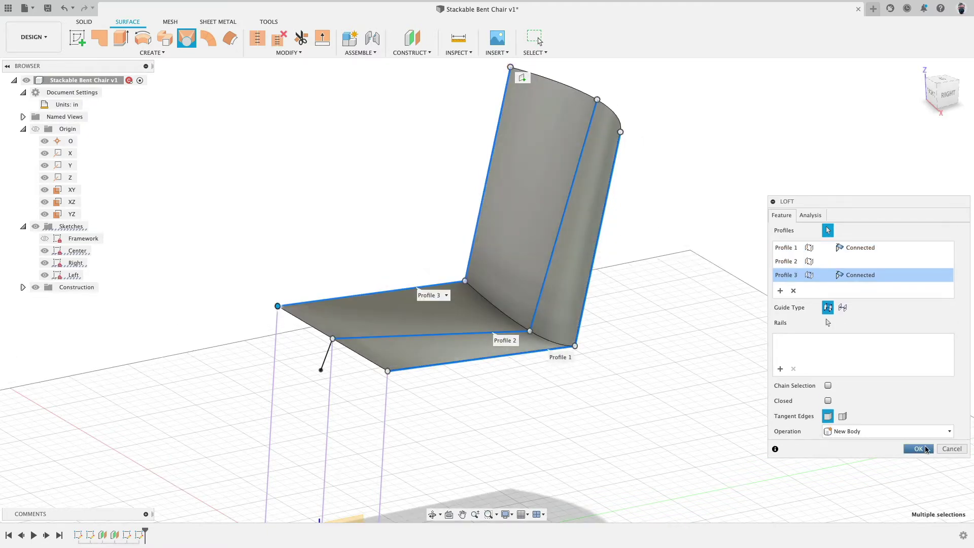
click(919, 448)
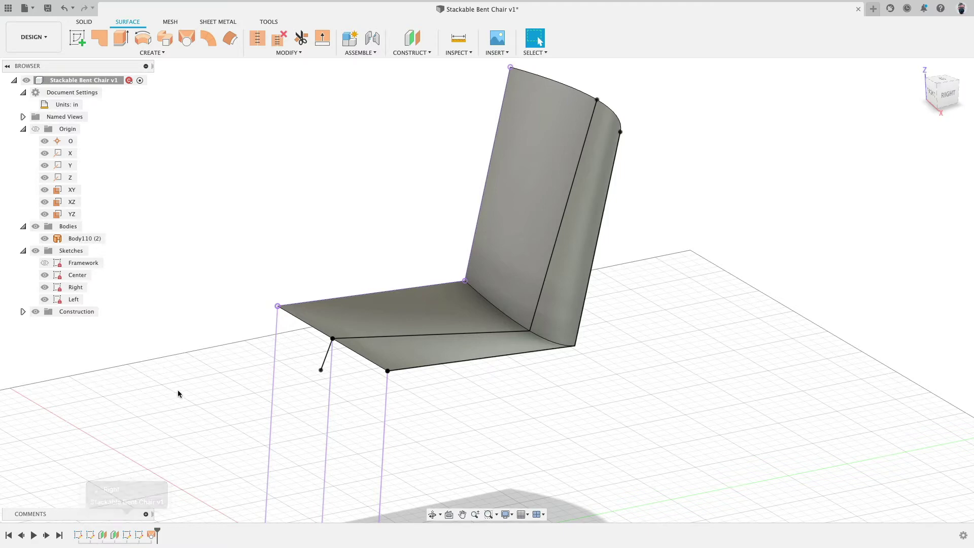
- Sweep the seat's front edge along the short Center sketch line as a Single Path, perpendicular, new surface body
click(150, 52)
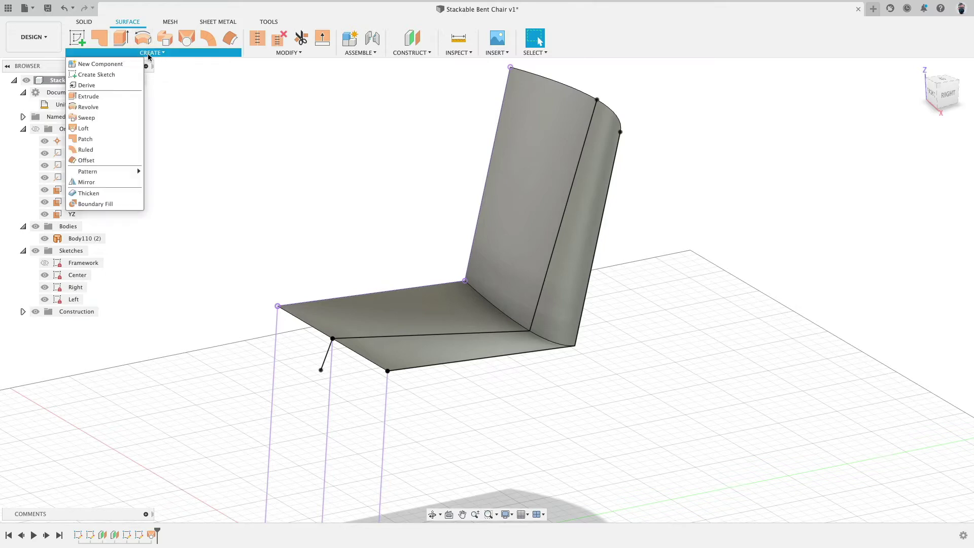
click(115, 119)
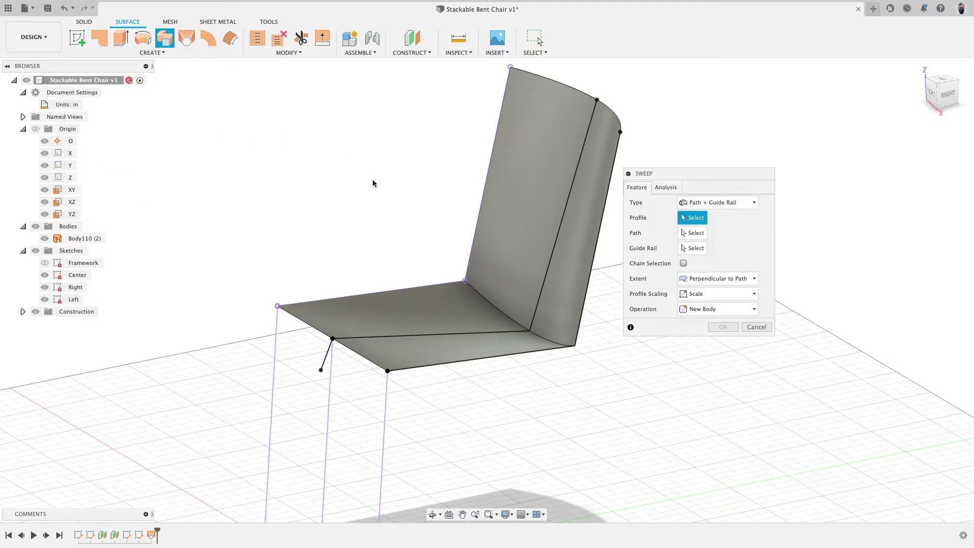
click(356, 350)
click(718, 203)
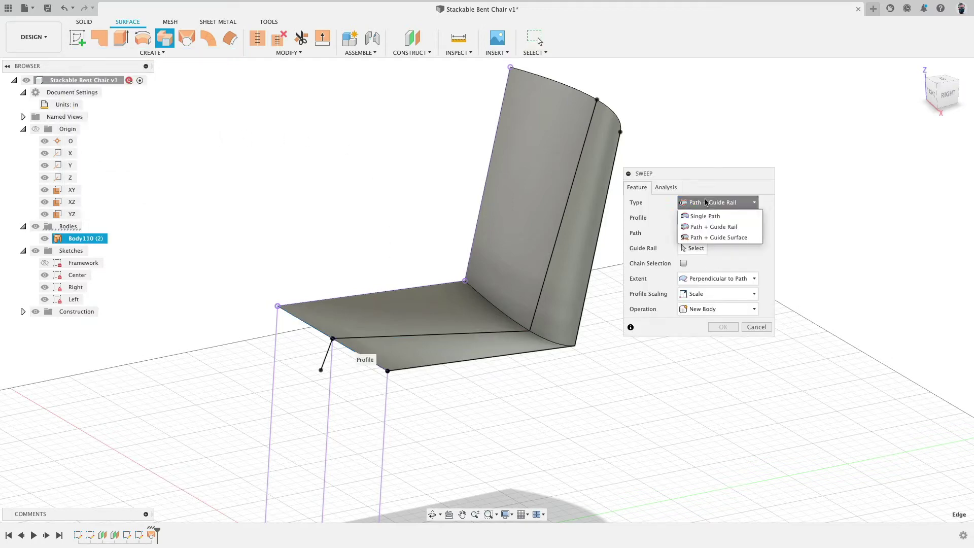
click(705, 217)
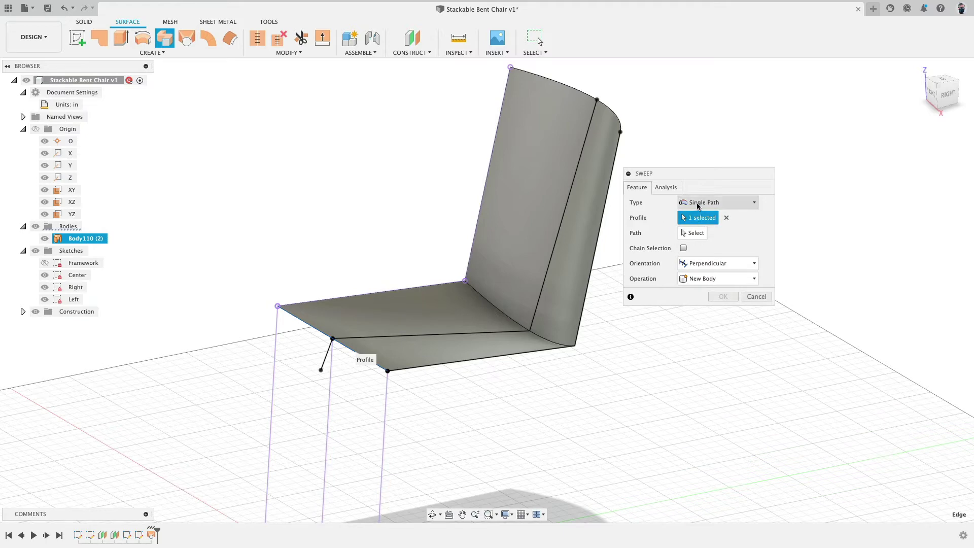
click(693, 232)
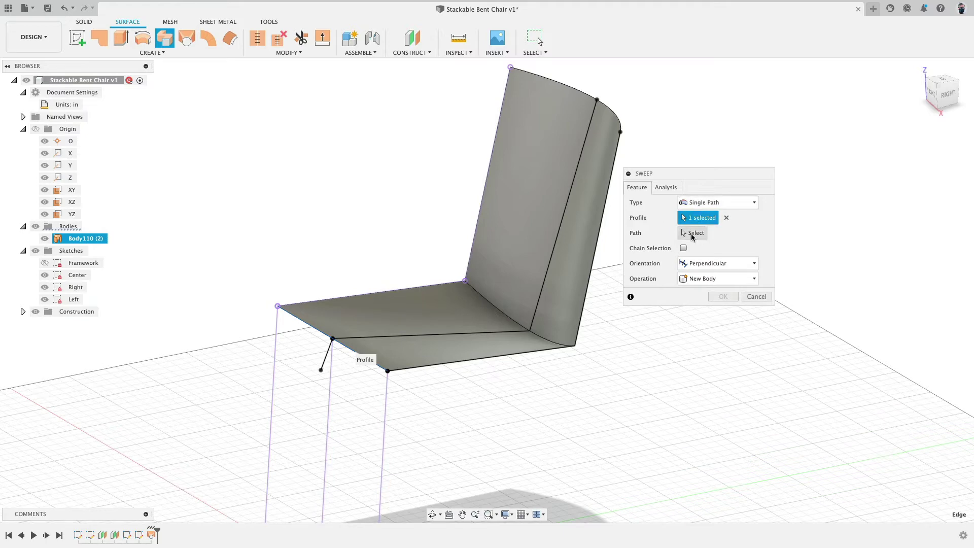
click(325, 360)
click(725, 342)
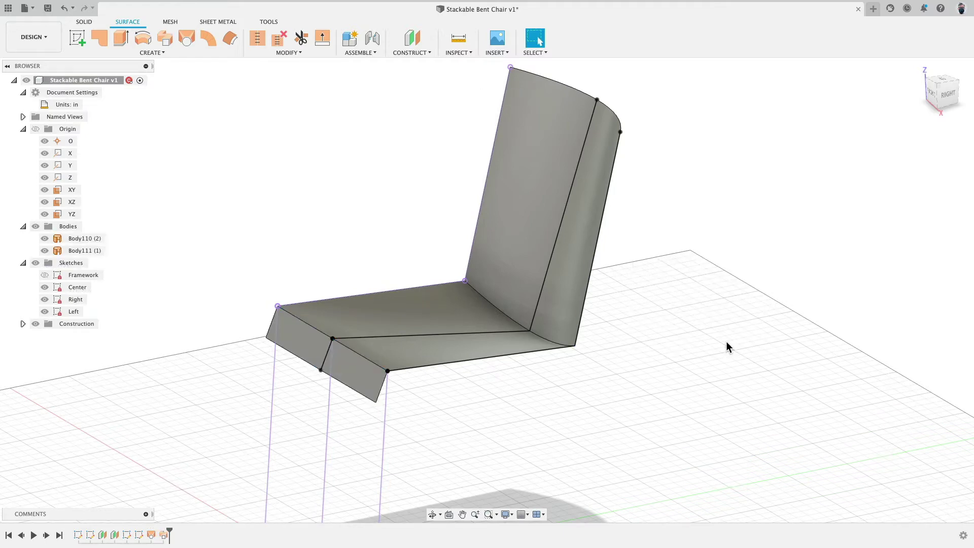
- Stitch the seat and backrest surface and the swept front lip into one body
shift+middle_drag(643, 377, 540, 381)
click(257, 38)
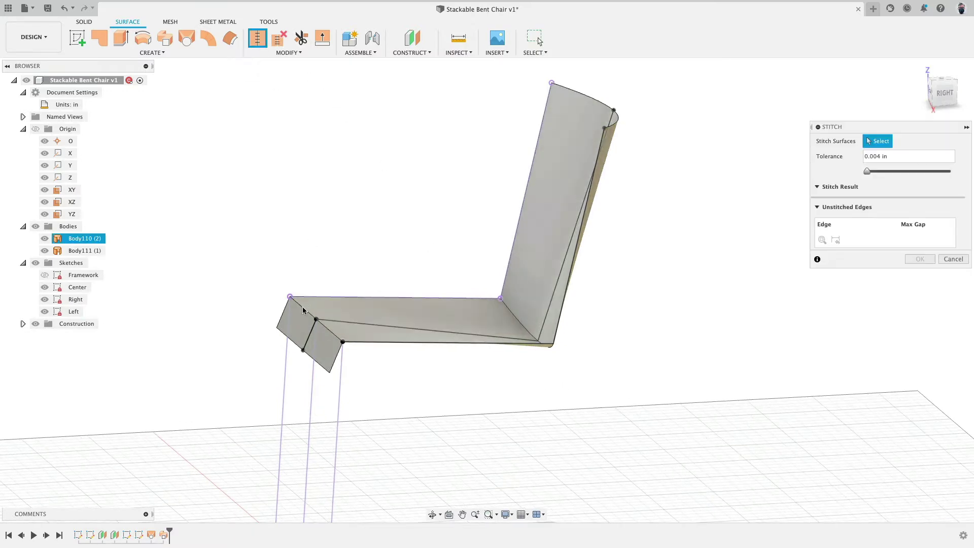
click(85, 251)
click(85, 238)
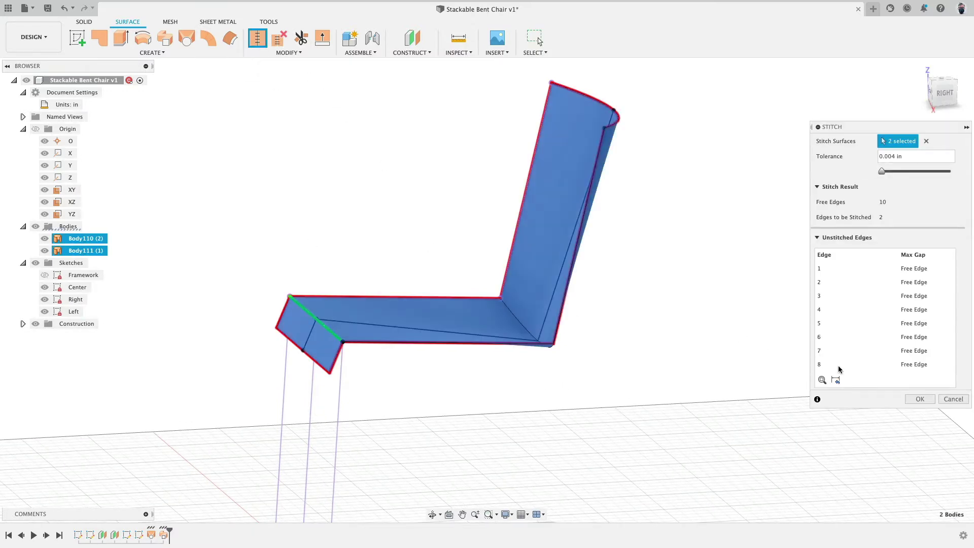
click(918, 400)
- Start a fillet with a constant 2.5 in radius on the edge between the seat and the front lip
click(289, 52)
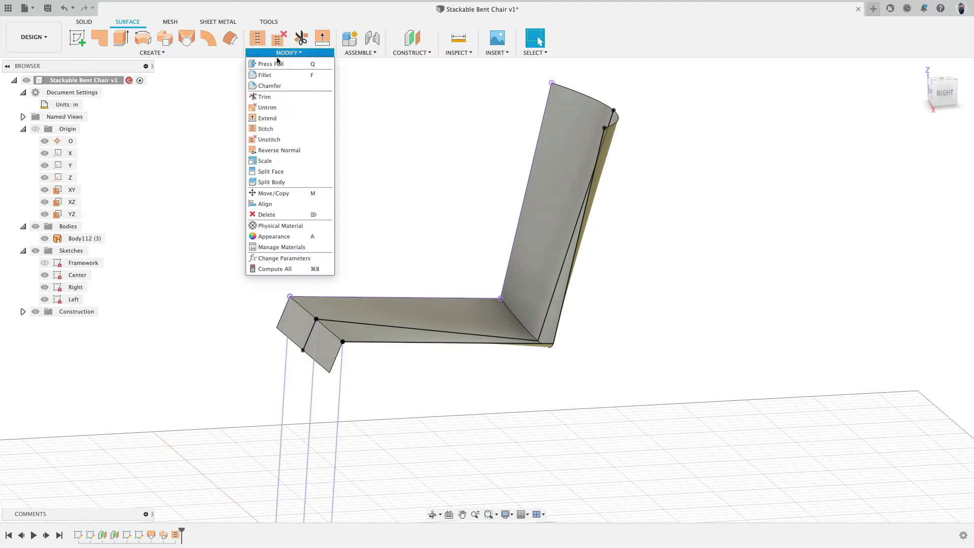
click(279, 74)
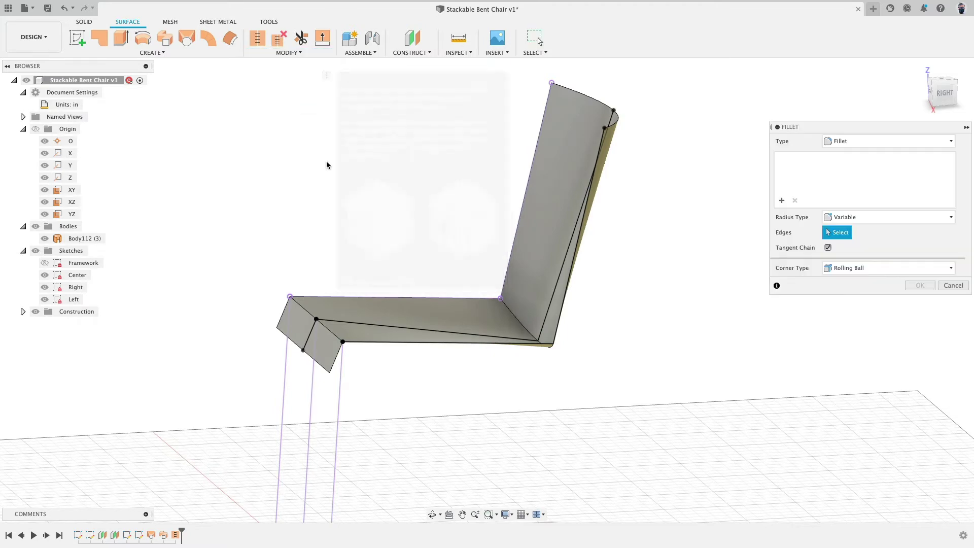
click(837, 217)
click(834, 228)
click(328, 333)
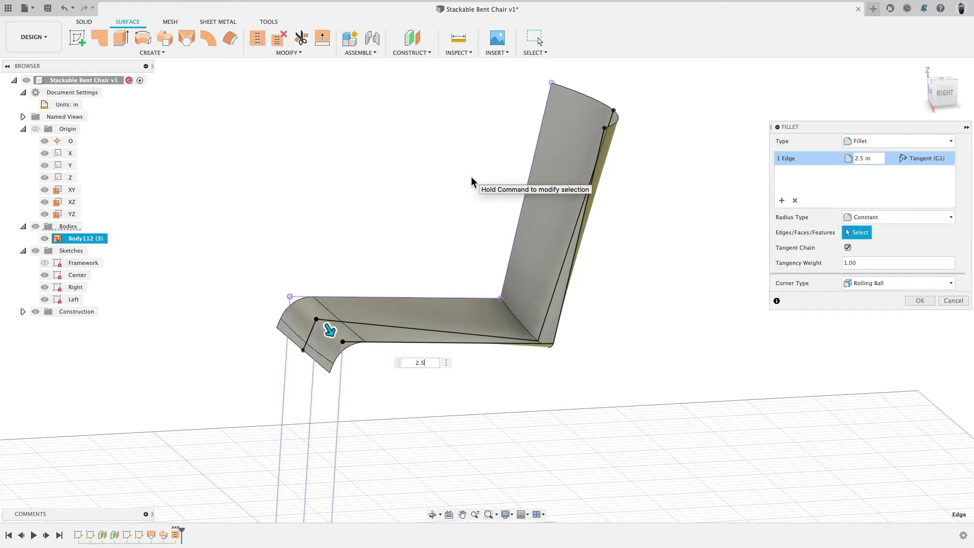
mouse_move(616, 355)
shift+middle_down()
mouse_move(602, 337)
mouse_move(662, 359)
mouse_move(687, 330)
mouse_move(680, 346)
mouse_move(624, 350)
shift+middle_up()
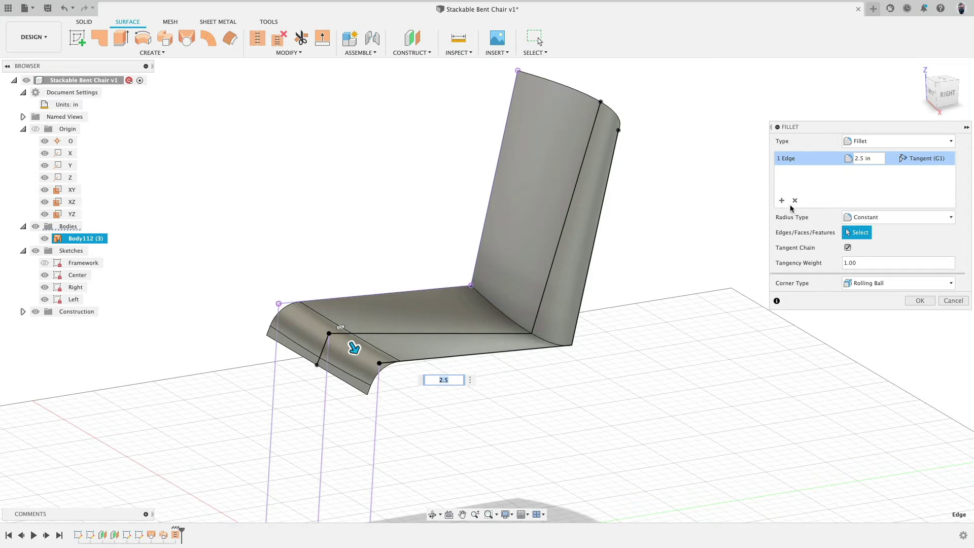
- Add a variable-radius fillet on the seat-to-backrest edge, with a radius point of 3 in at position 0.50
click(876, 218)
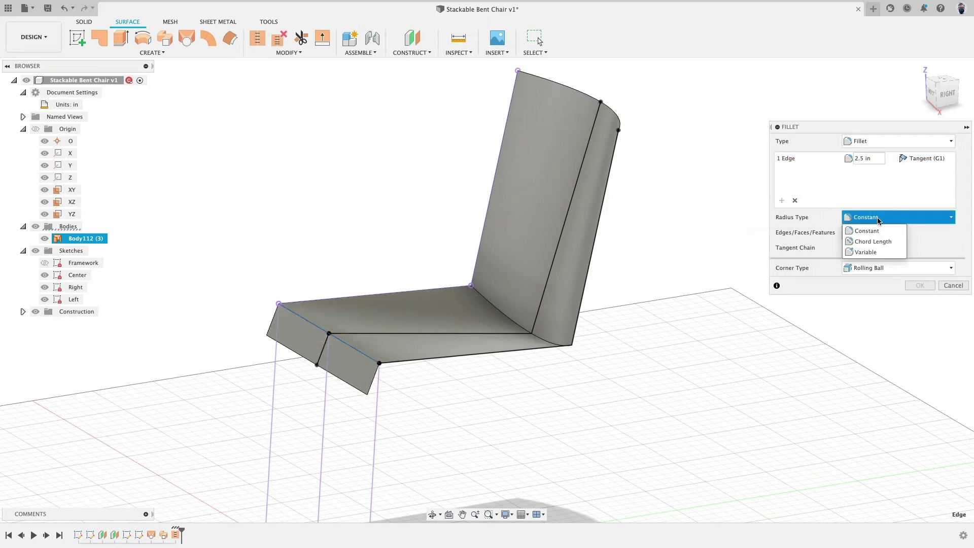
click(866, 252)
click(512, 323)
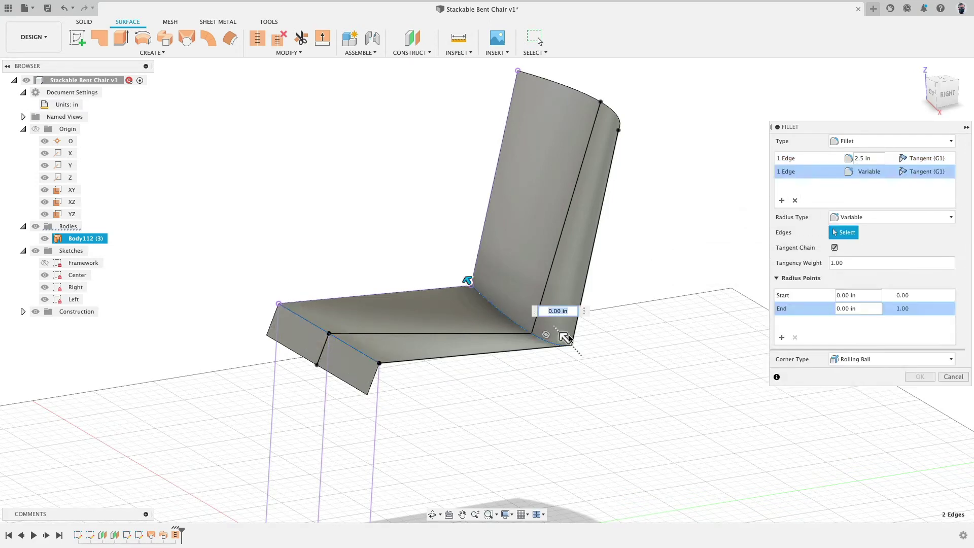
click(529, 335)
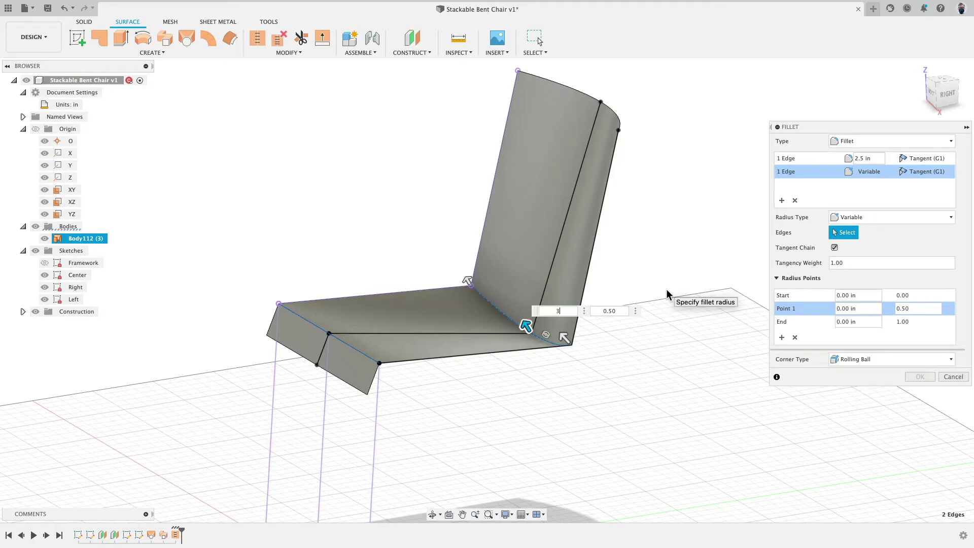
text(3)
key(Return)
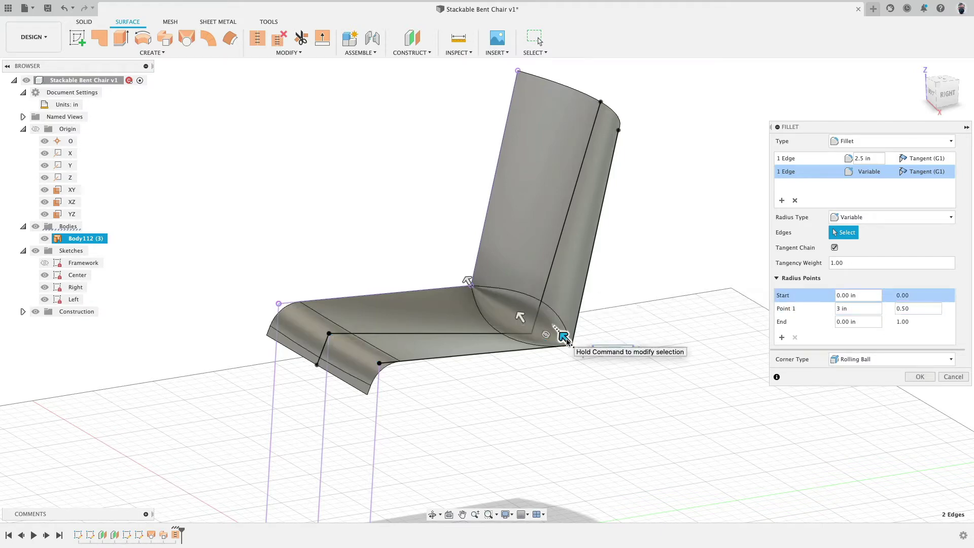
- Set the start and end radii of the seat-to-backrest fillet to 4 in
click(564, 339)
text(4)
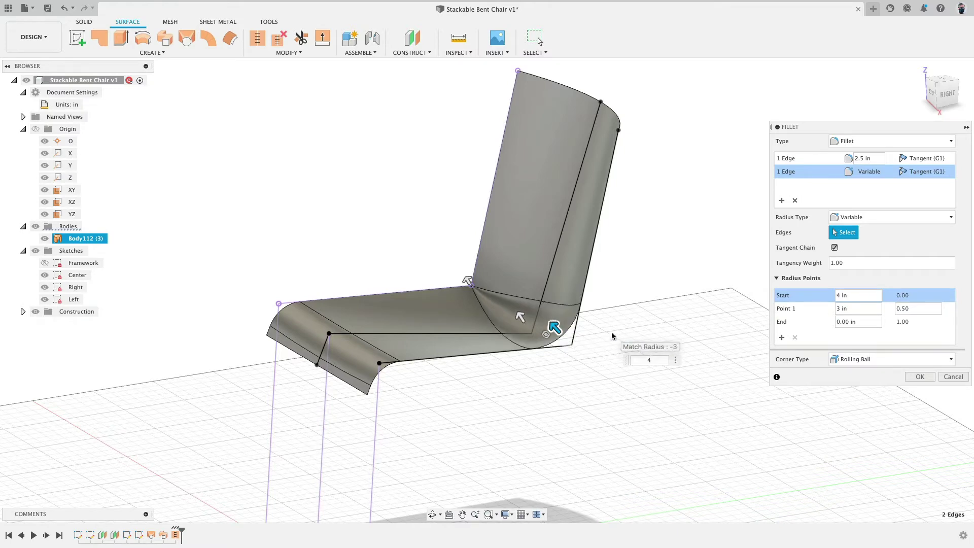
key(Return)
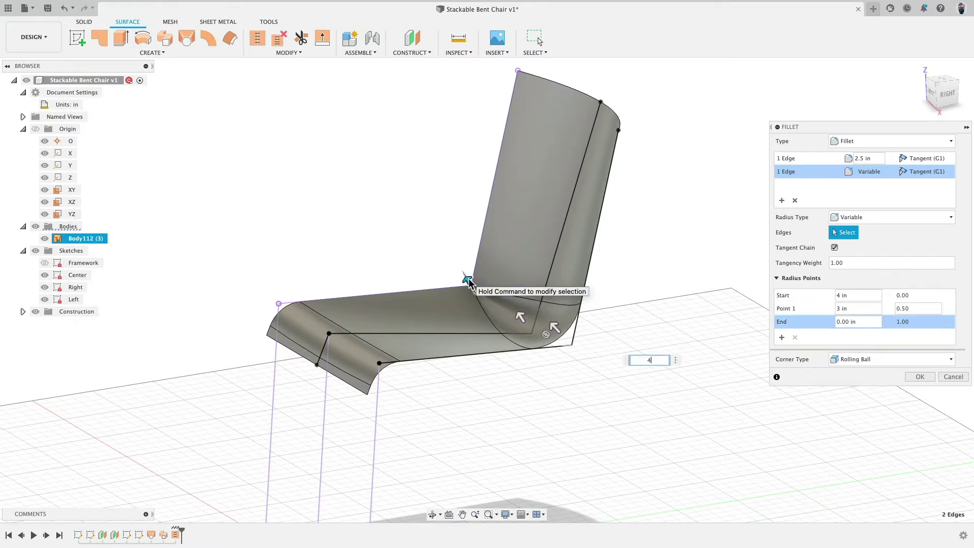
key(Return)
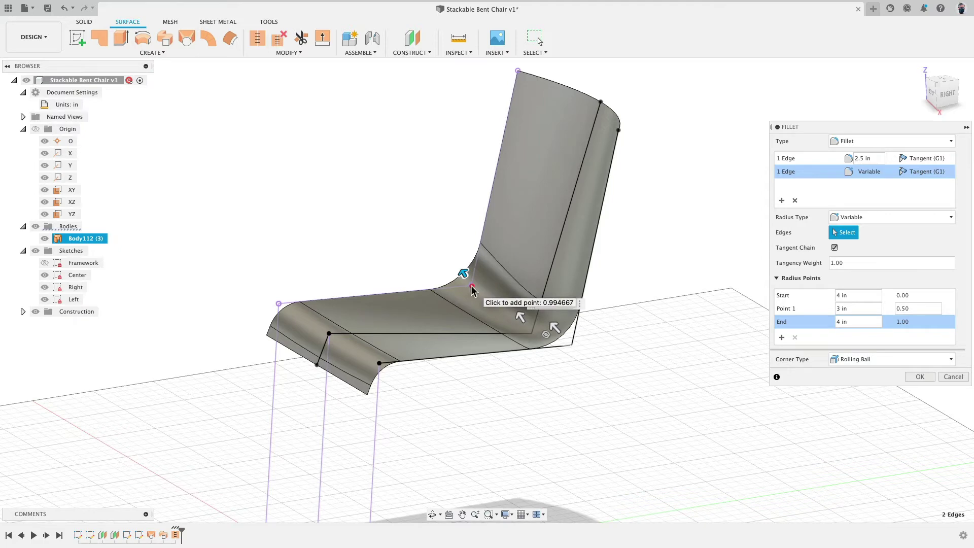
- Set the end and start radii of the seat-to-backrest fillet to 2 in
text(42)
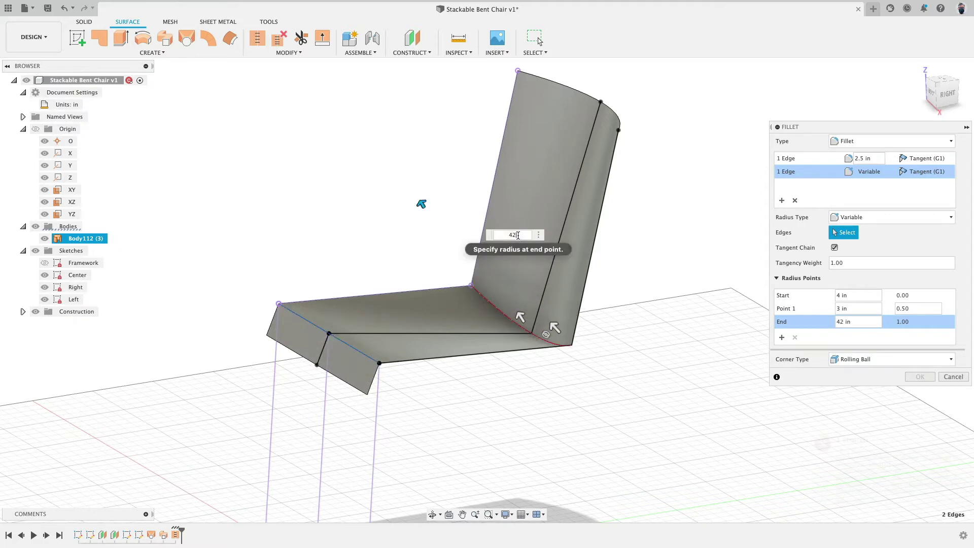
key(Return)
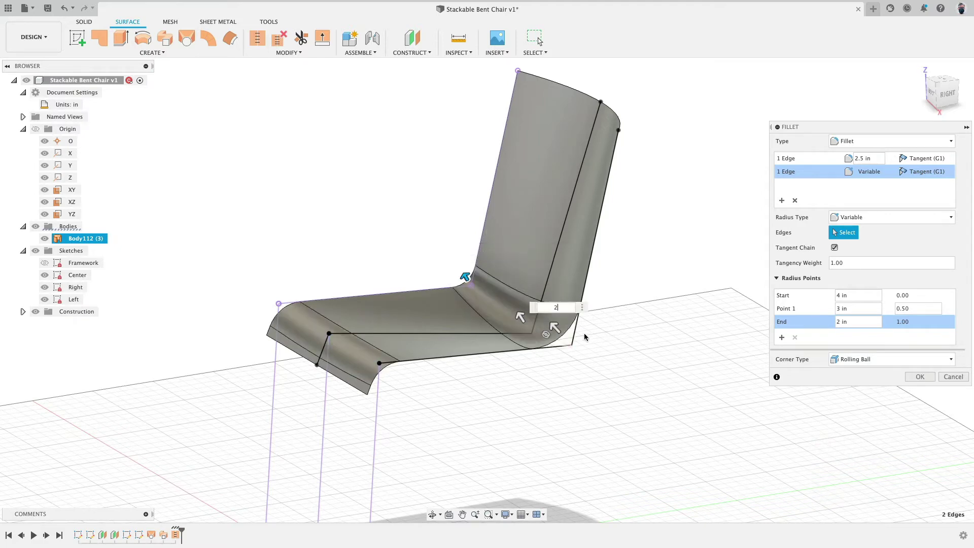
click(554, 328)
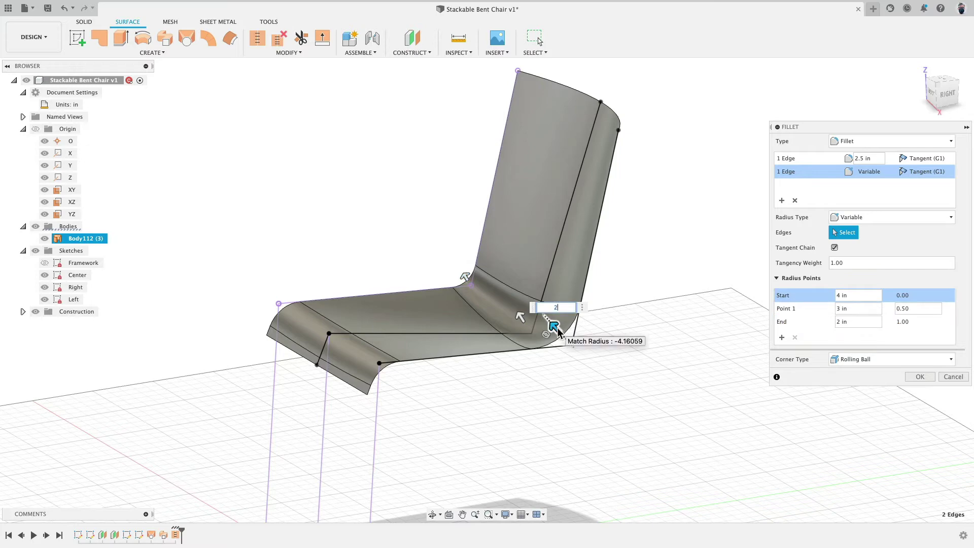
text(2)
key(Return)
- Set the midpoint radius of the seat-to-backrest fillet to 4 in and inspect the bend from other angles
click(522, 318)
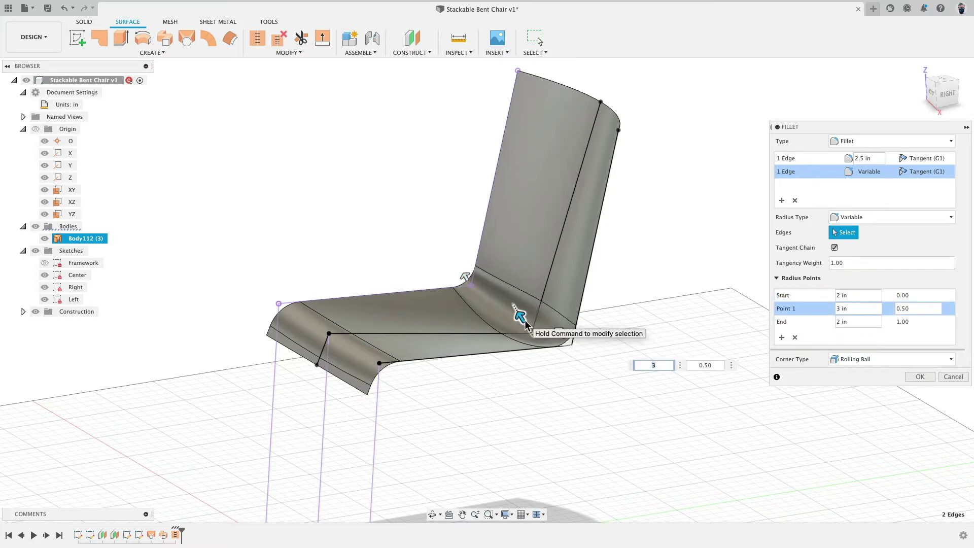
text(4)
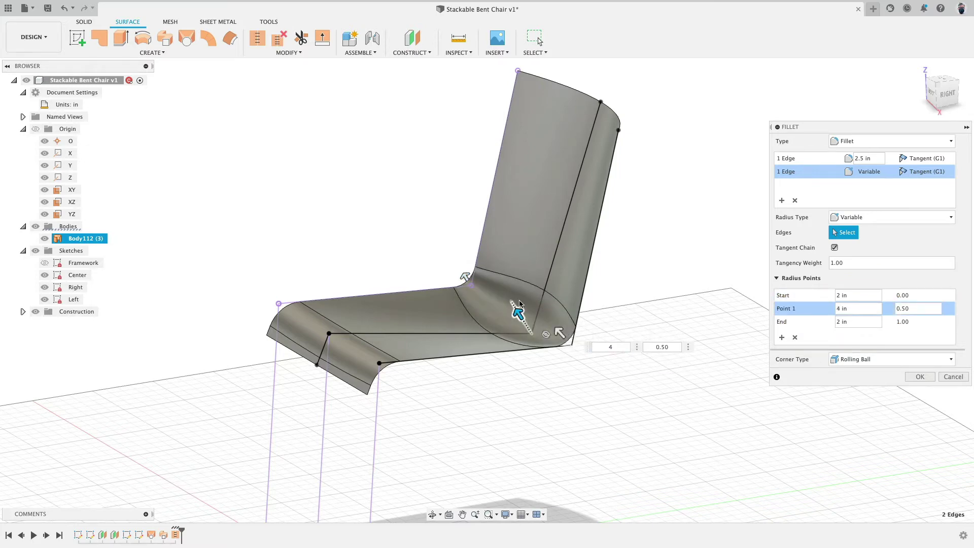
shift+middle_drag(638, 290, 303, 289)
shift+middle_drag(370, 243, 390, 222)
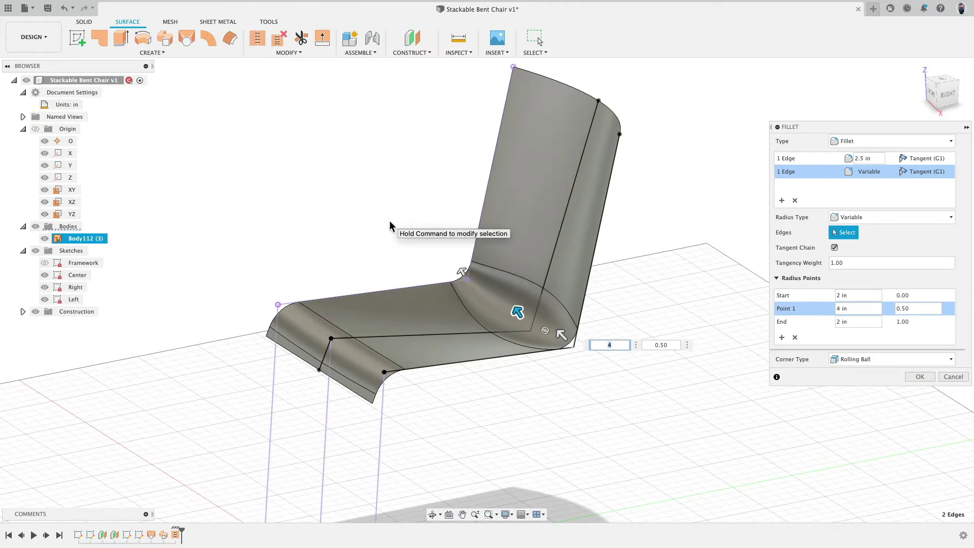
- Replace the constant front-edge fillet with a variable-radius one that has a 2.5 in radius point at position 0.50
click(807, 159)
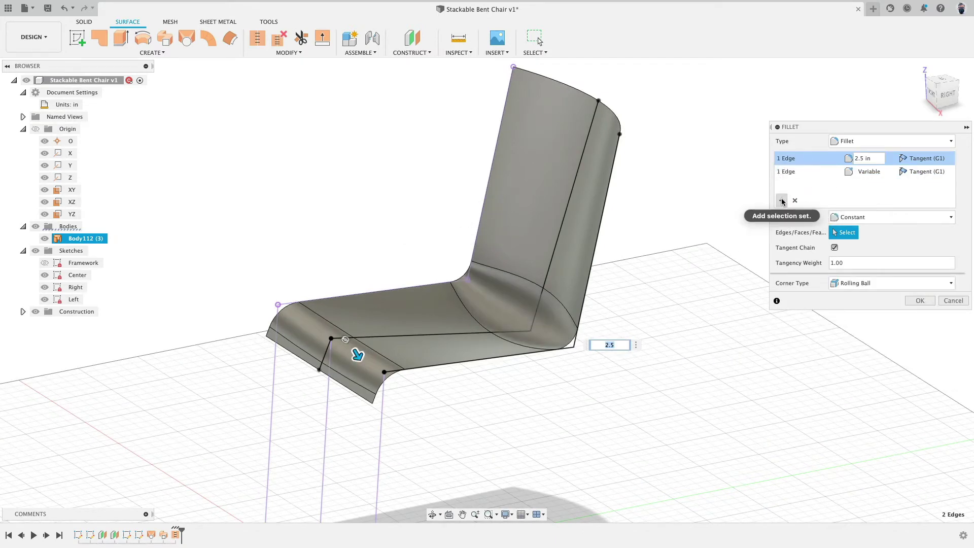
click(795, 200)
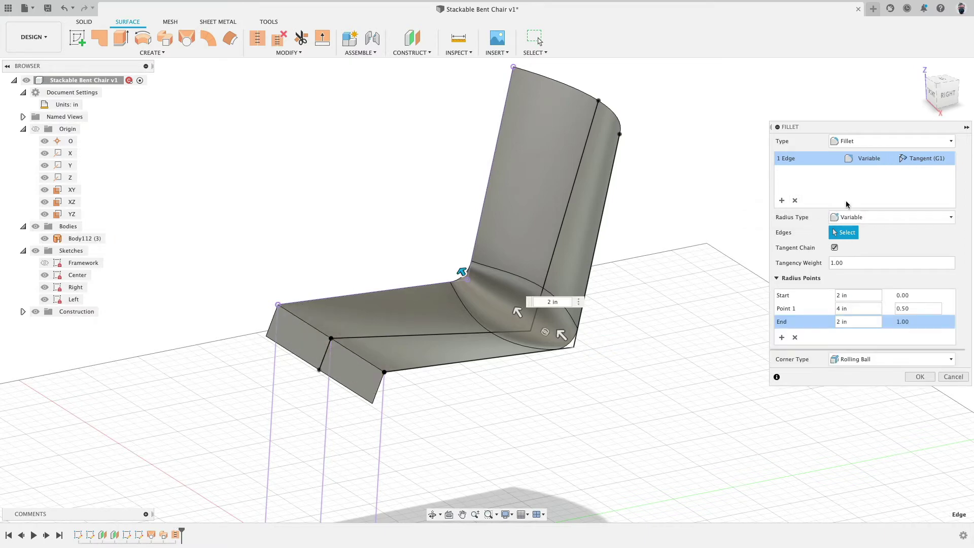
click(781, 201)
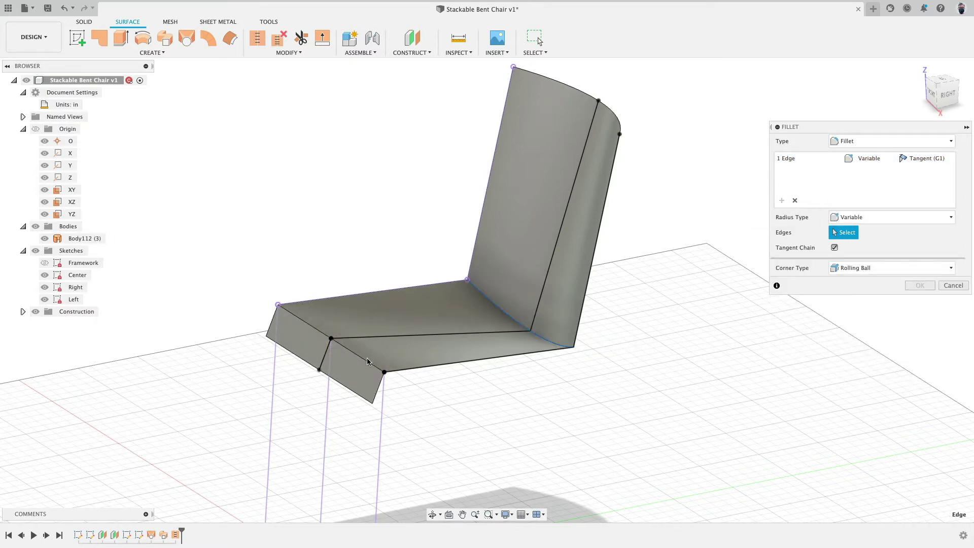
click(374, 372)
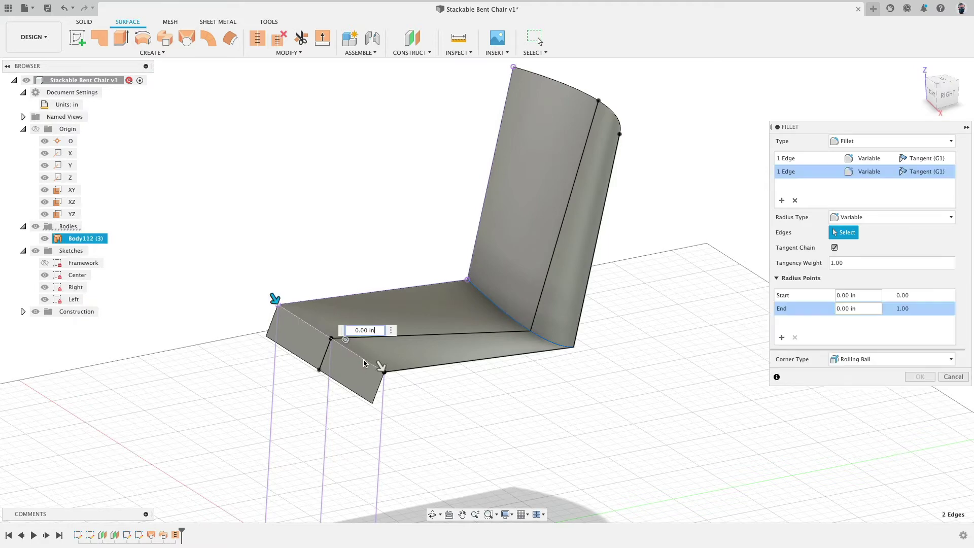
click(330, 339)
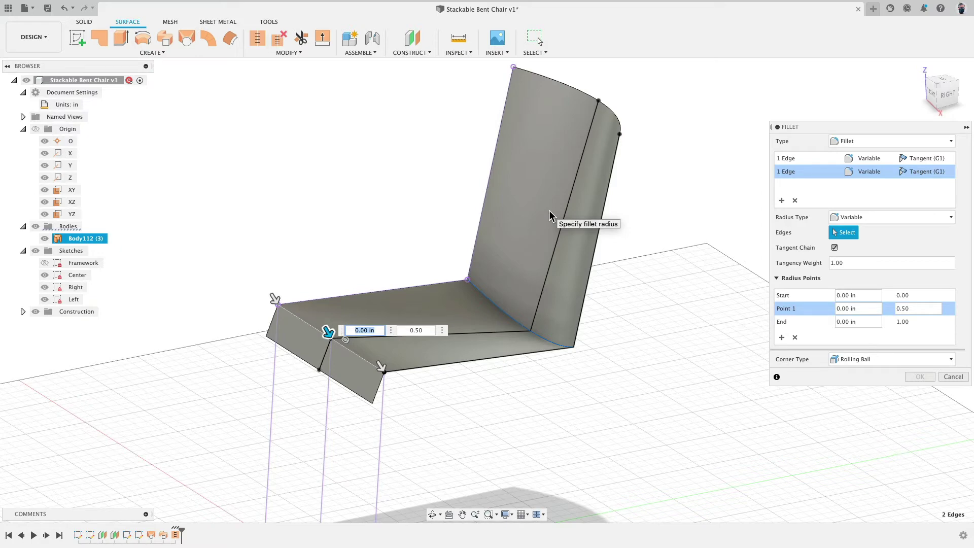
text(2.5)
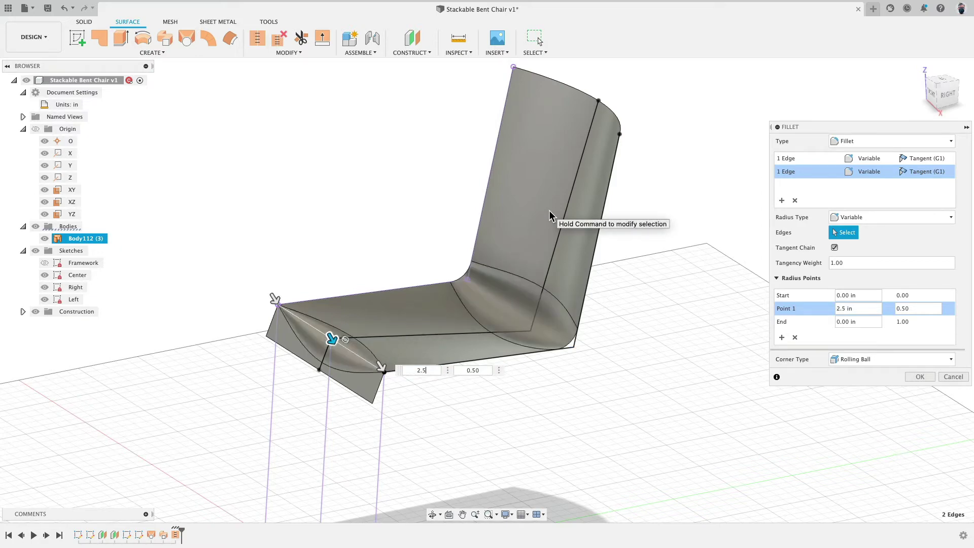
- Set the start and end radii of the front-edge fillet to 2 in
click(274, 299)
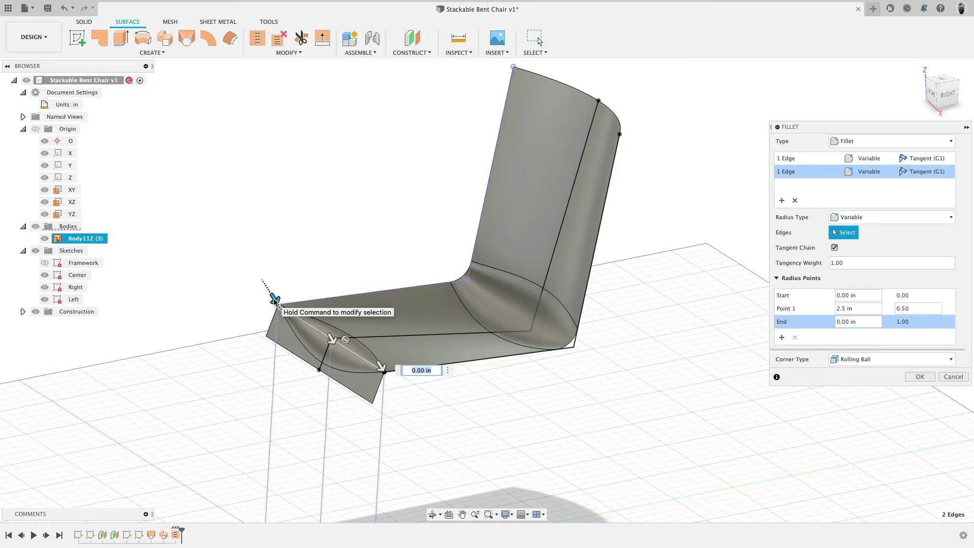
click(379, 367)
text(2)
key(Return)
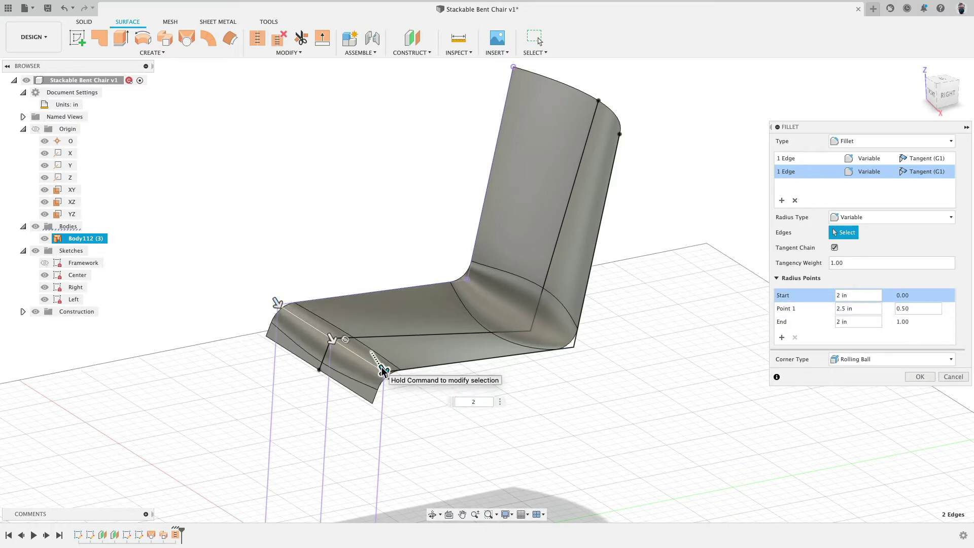
- Set the midpoint radius of the front-edge fillet to 3 in and finish the fillet
click(333, 340)
text(3)
key(Return)
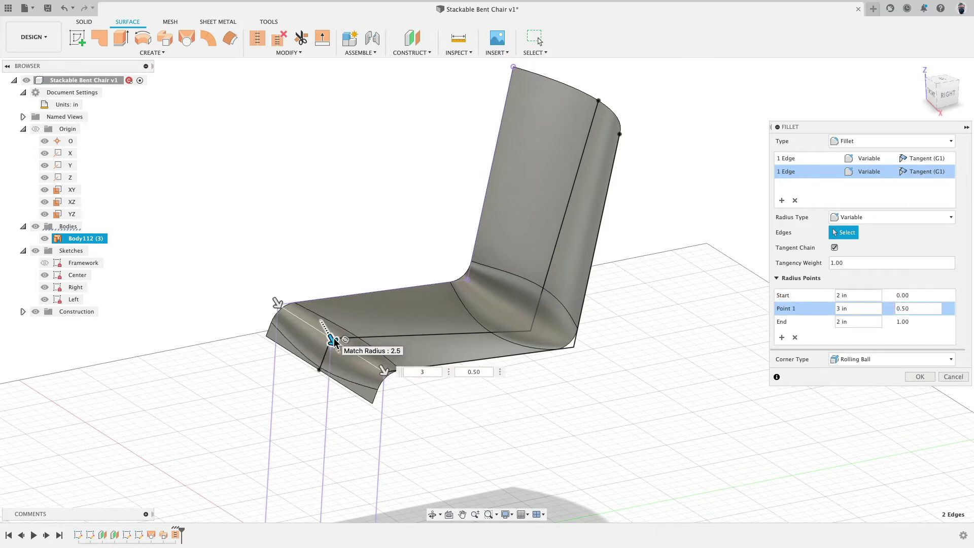
key(Return)
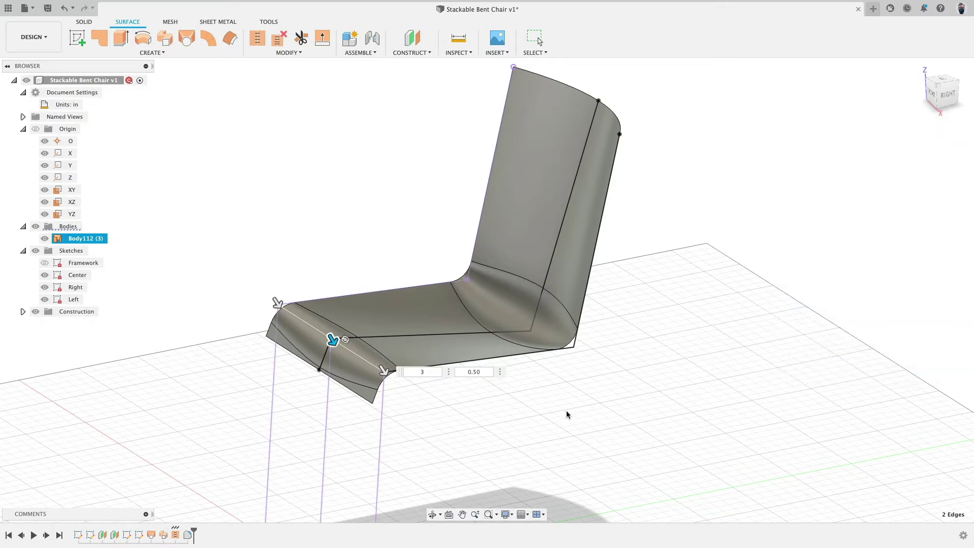
- Edit the variable-radius fillet feature and set the front edge's midpoint radius to 2.5 in
shift+middle_drag(322, 374, 354, 348)
click(368, 223)
click(376, 222)
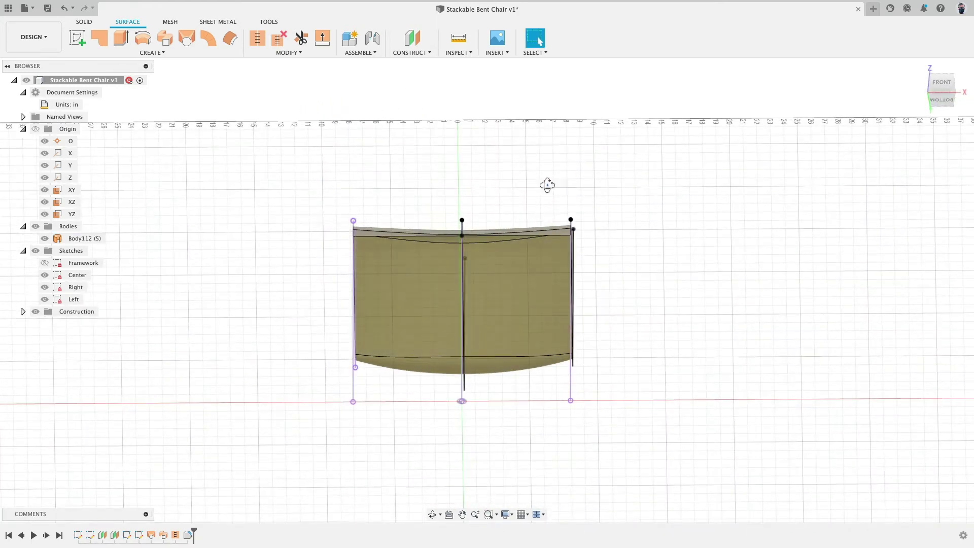
shift+middle_drag(548, 185, 480, 233)
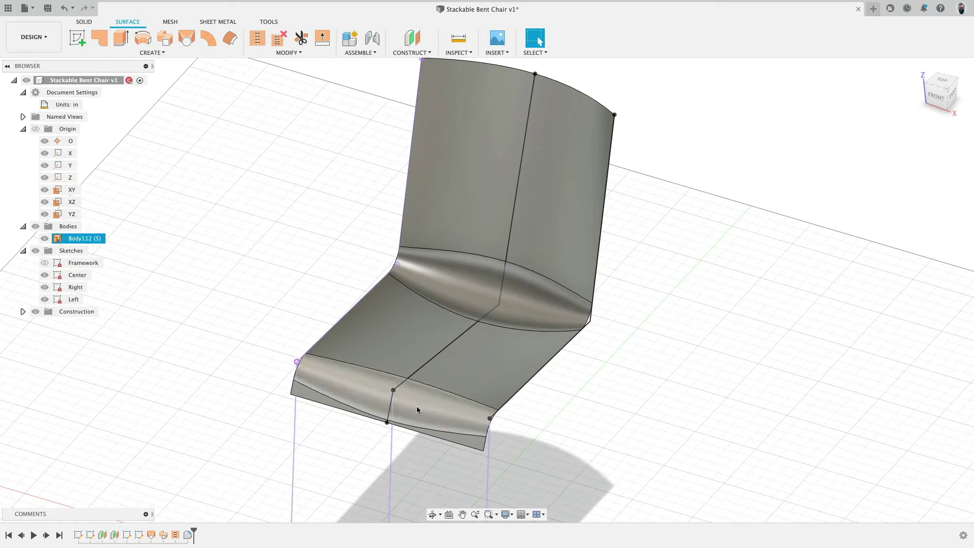
shift+middle_drag(416, 406, 356, 359)
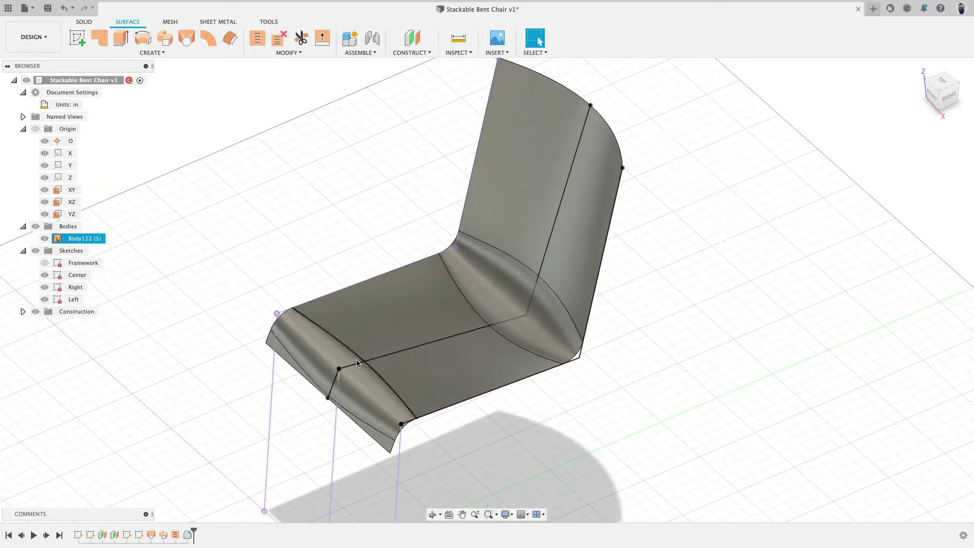
double_click(176, 536)
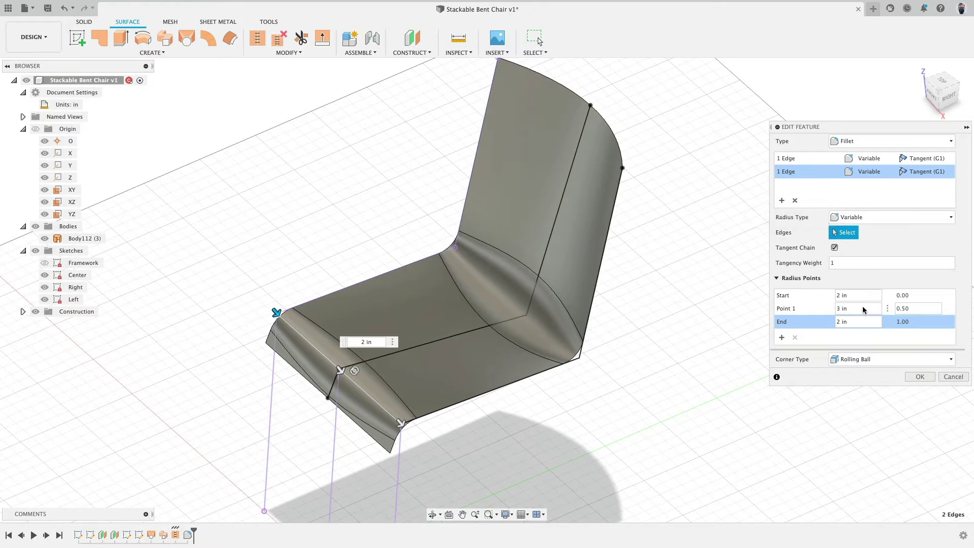
click(833, 308)
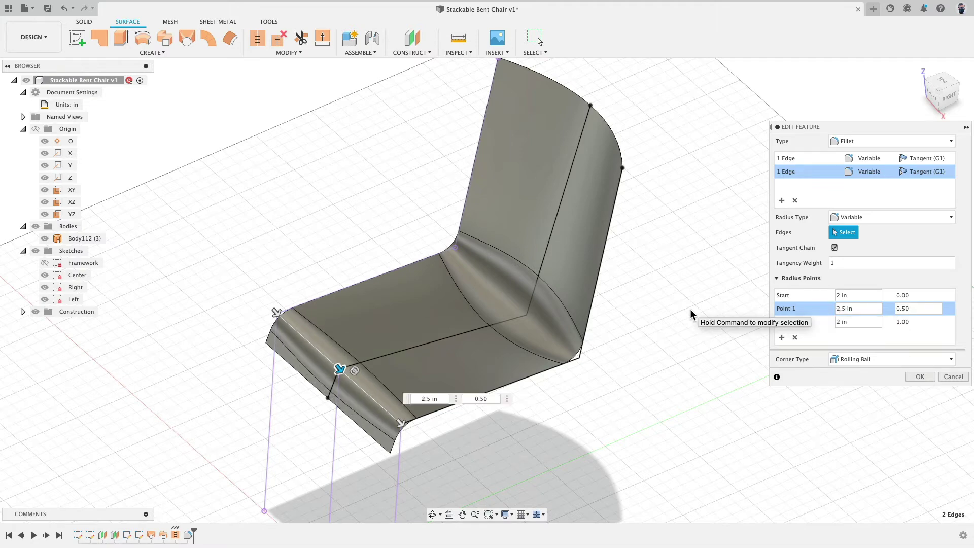
- Set the start and end radii of the seat-to-backrest fillet to 3 in and finish the edit
click(796, 159)
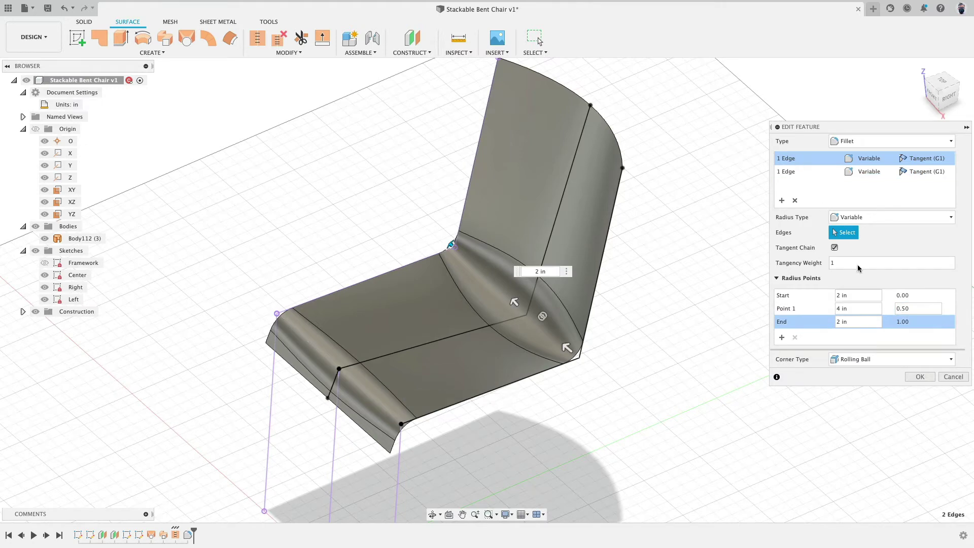
click(823, 294)
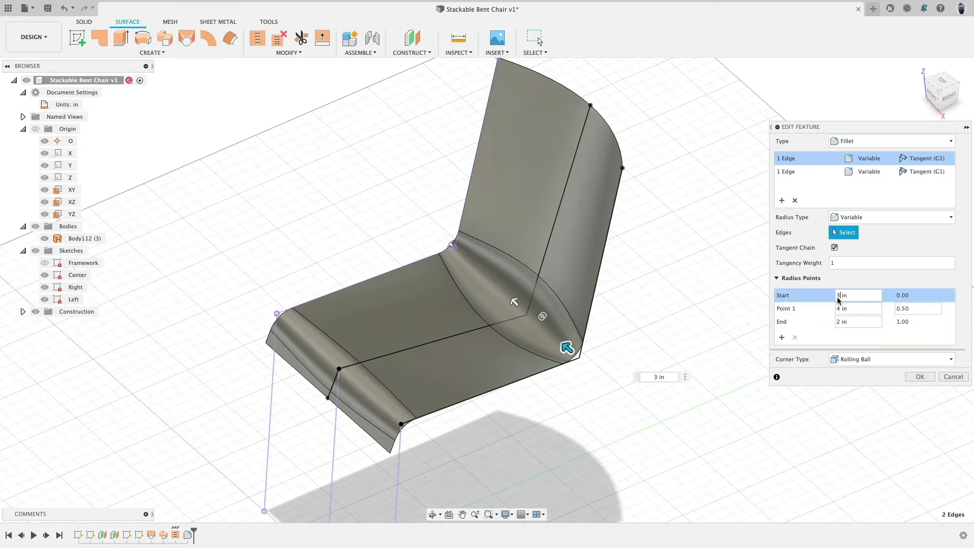
text(3)
click(837, 321)
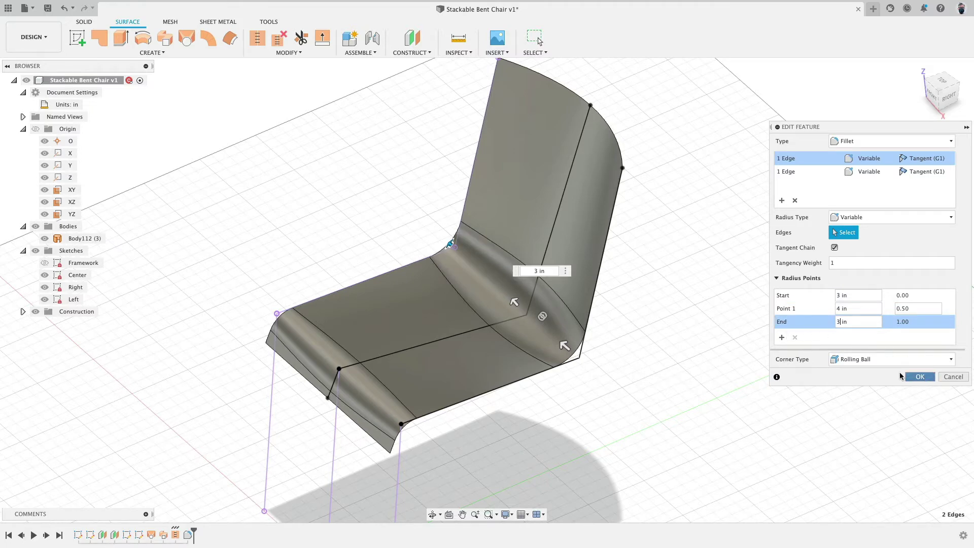
click(920, 377)
shift+middle_drag(721, 376, 708, 323)
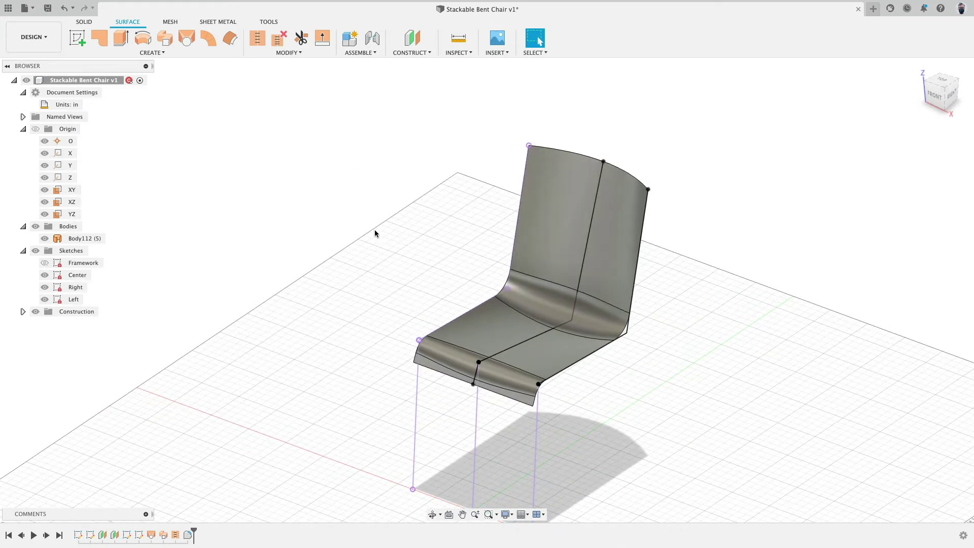
- Thicken the whole chair surface on one side by -0.5 in as a new body
click(153, 52)
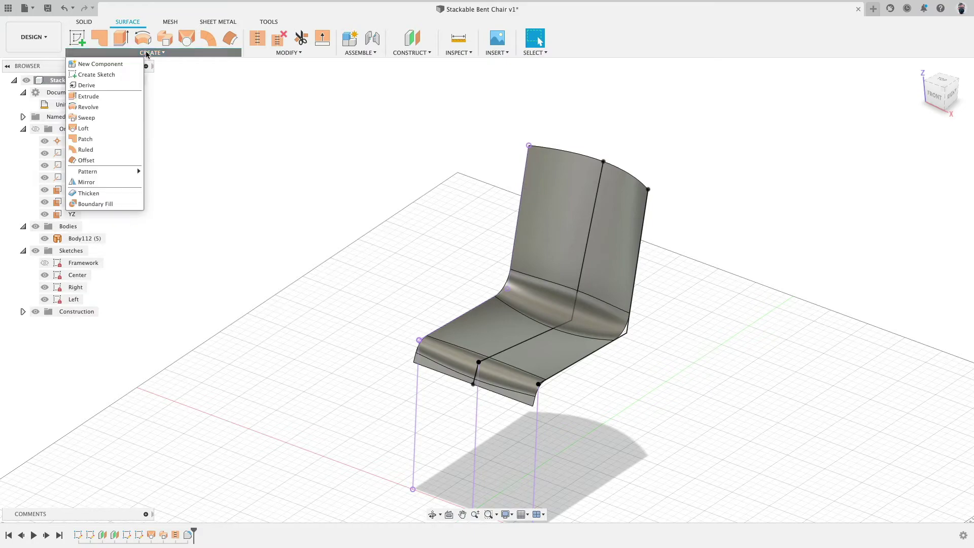
click(112, 194)
click(548, 246)
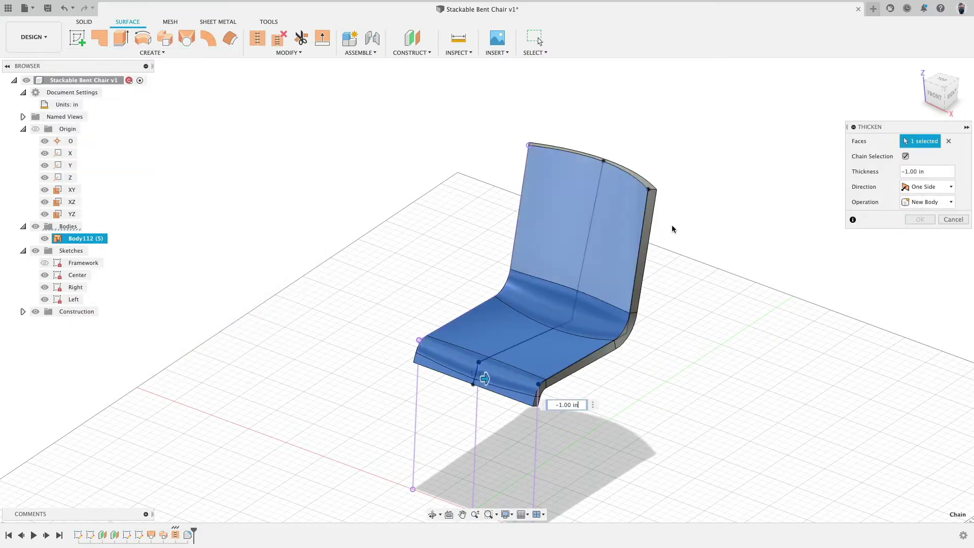
shift+middle_drag(675, 326, 568, 261)
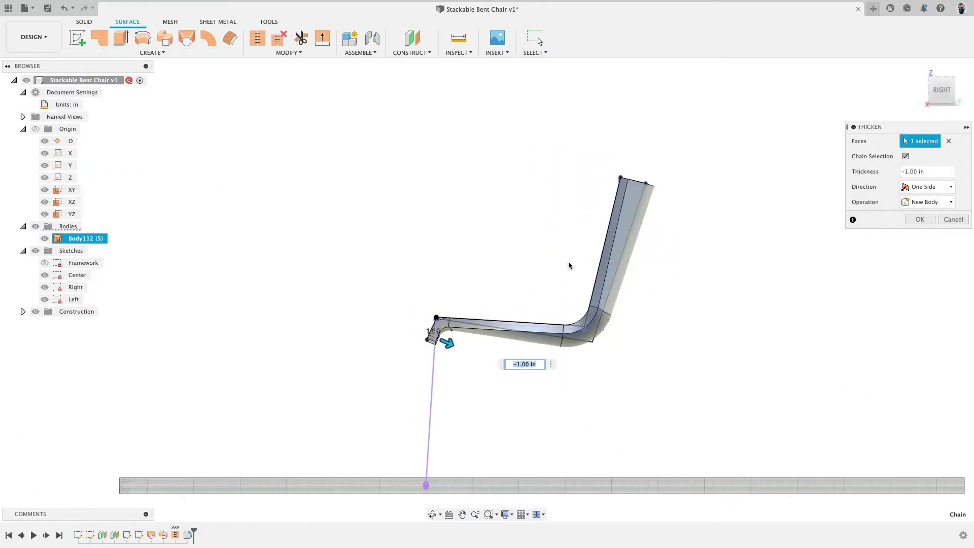
text(.5)
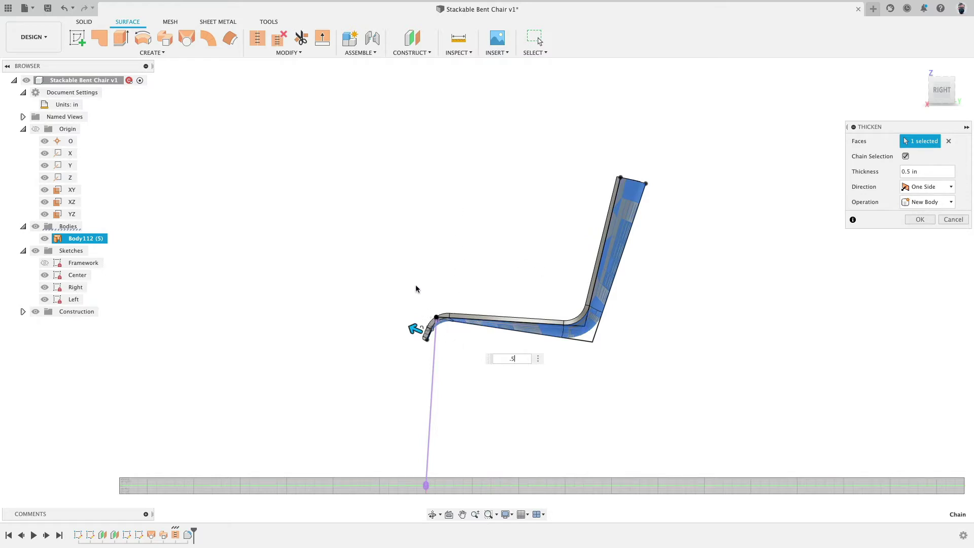
click(907, 170)
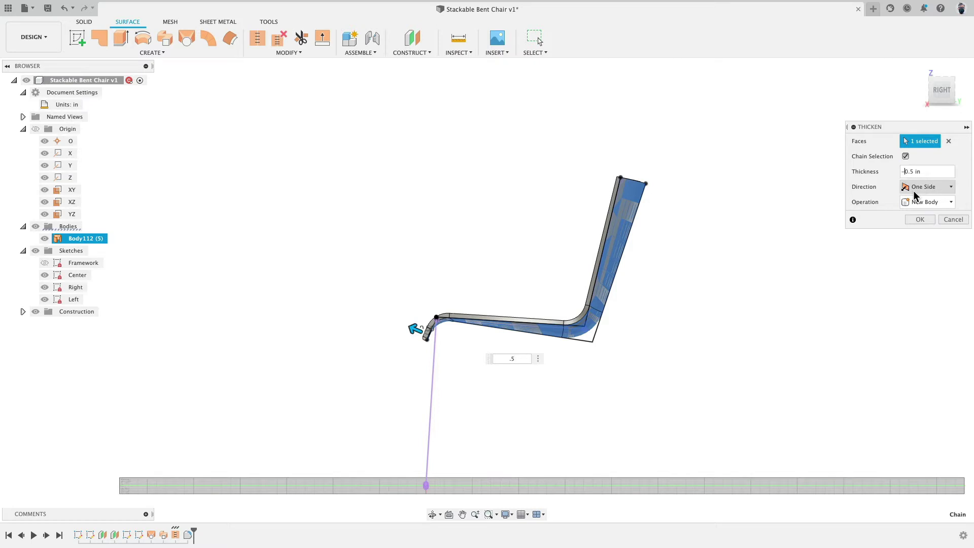
scroll(467, 221, up, 3)
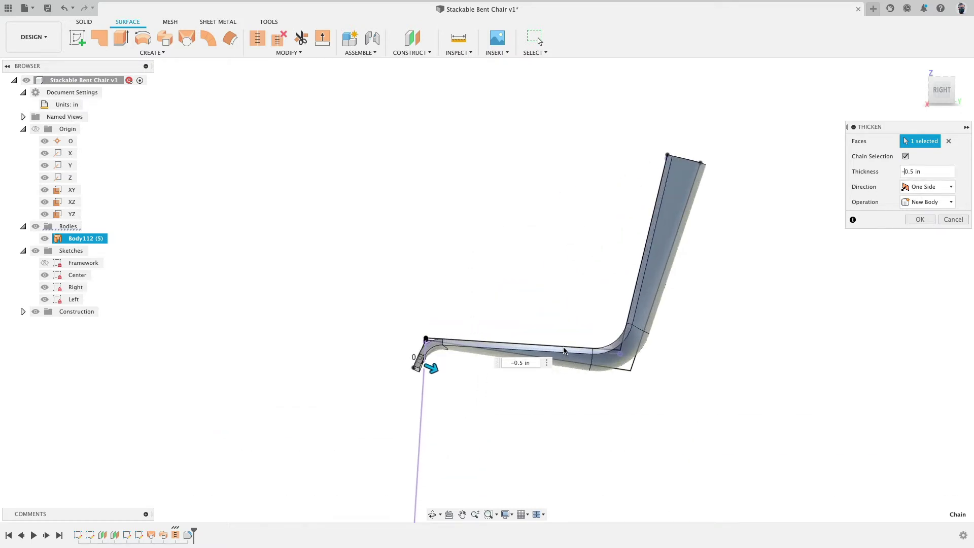
shift+middle_drag(474, 174, 487, 177)
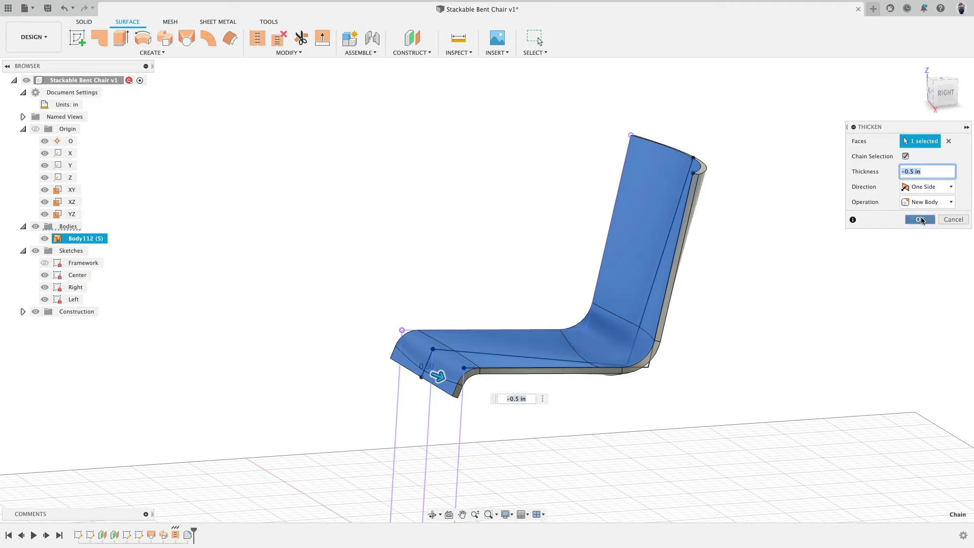
click(919, 219)
- Show the dimensions of the Center sketch in a side view of the chair
mouse_move(463, 195)
shift+middle_down()
mouse_move(598, 193)
mouse_move(615, 182)
mouse_move(597, 199)
mouse_move(483, 205)
mouse_move(558, 200)
mouse_move(448, 193)
mouse_move(458, 183)
shift+middle_up()
key(Escape)
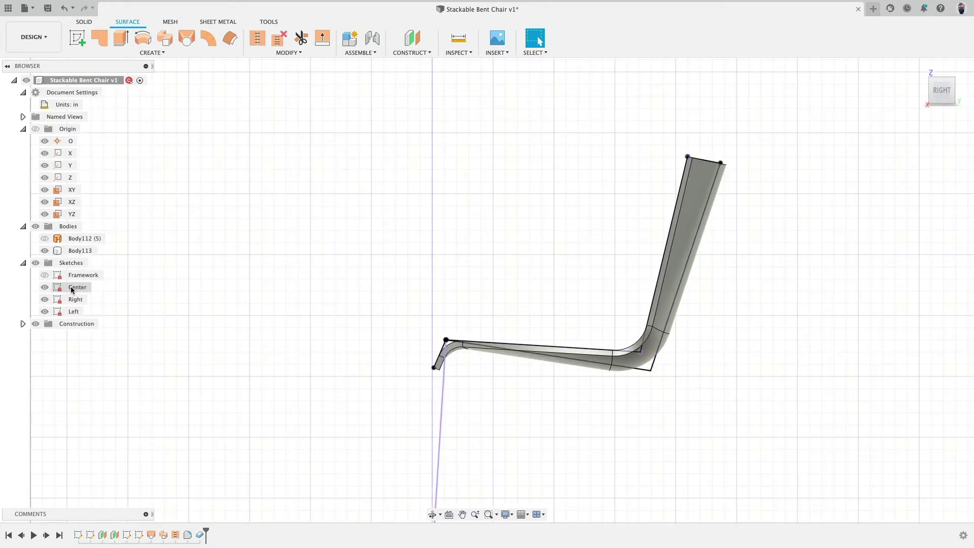
right_click(87, 290)
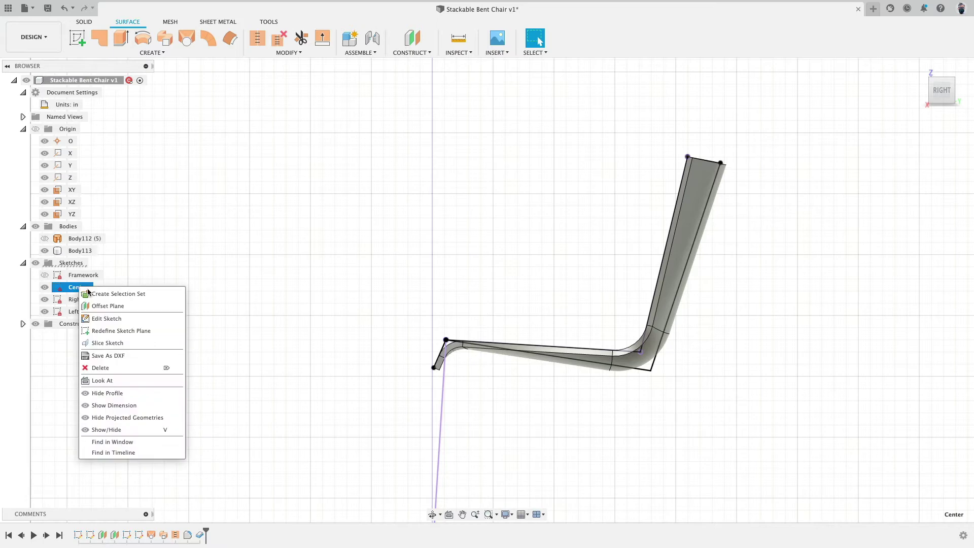
click(181, 402)
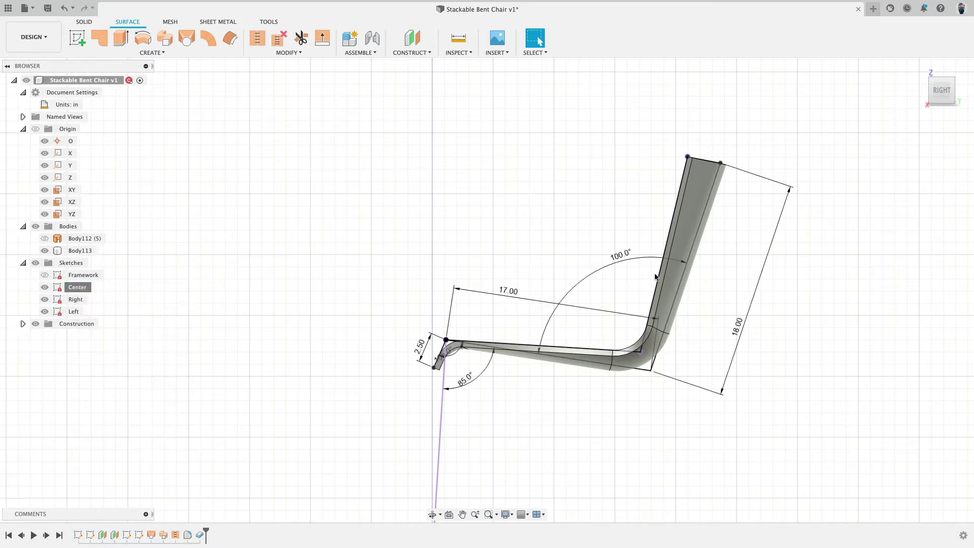
- Set the Center sketch's angle between seat and backrest to 95°
double_click(618, 257)
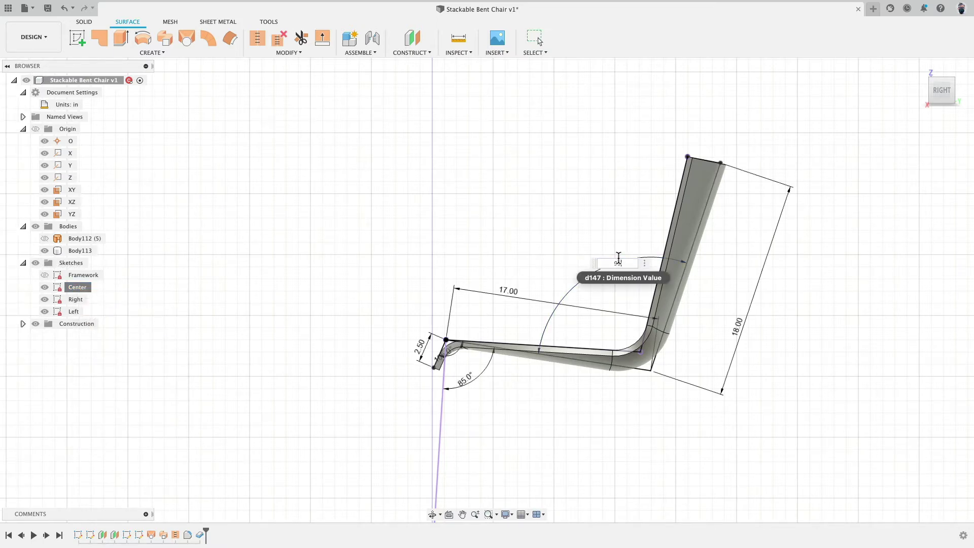
text(95)
key(Return)
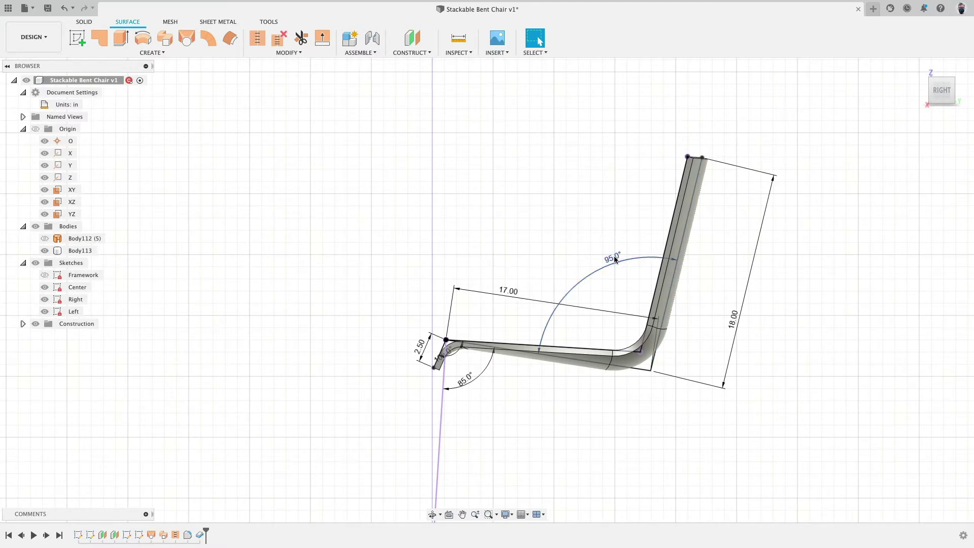
- Set the Center sketch's angle between seat and backrest to 97° and inspect the updated curvature
double_click(615, 260)
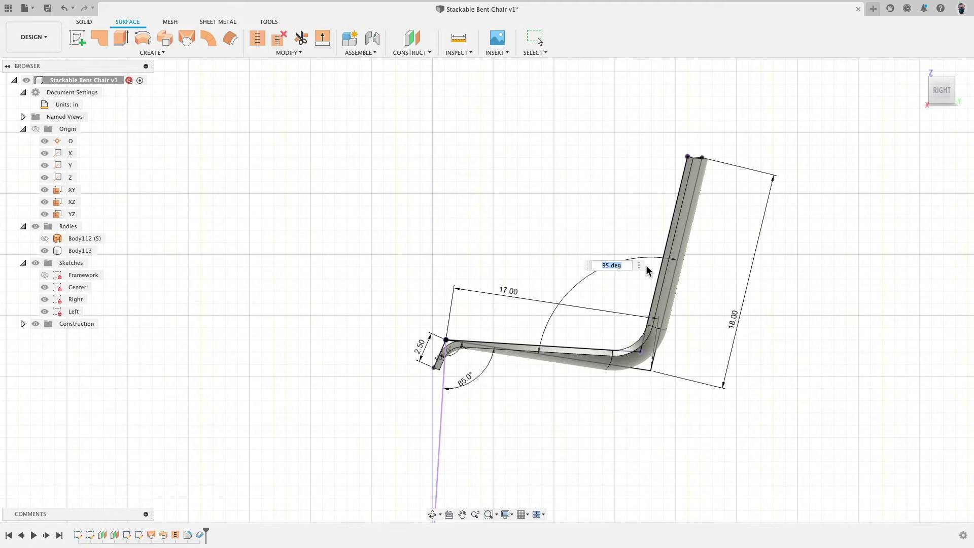
text(97)
key(Return)
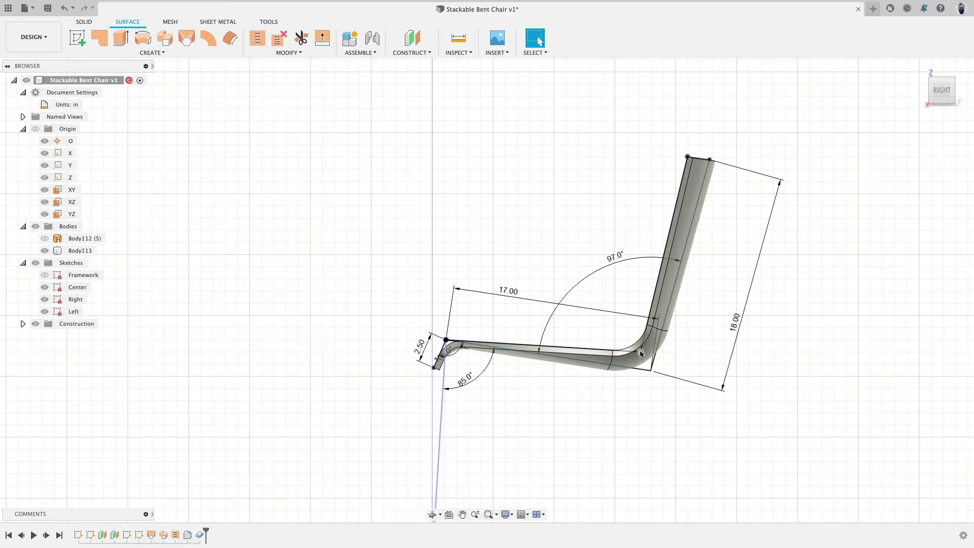
key(F4)
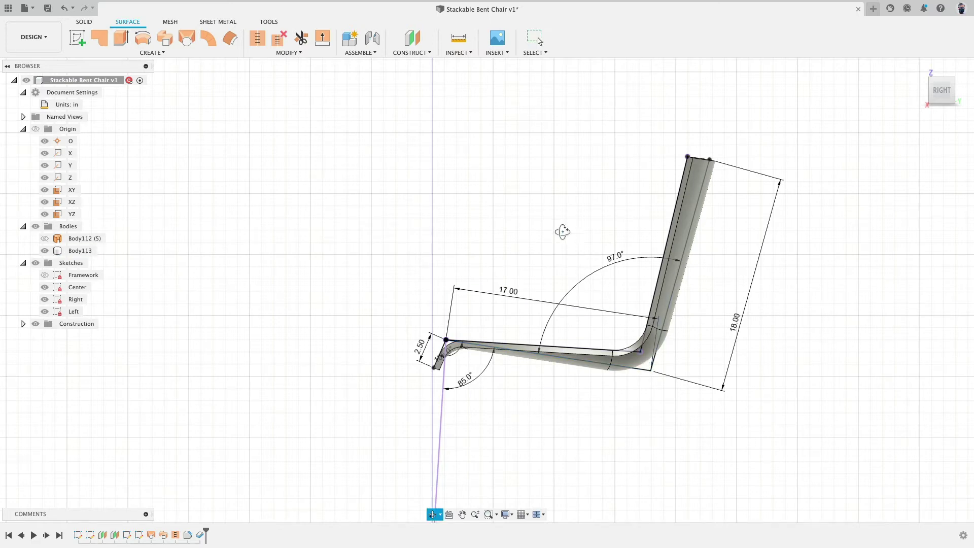
drag(562, 231, 658, 207)
key(Escape)
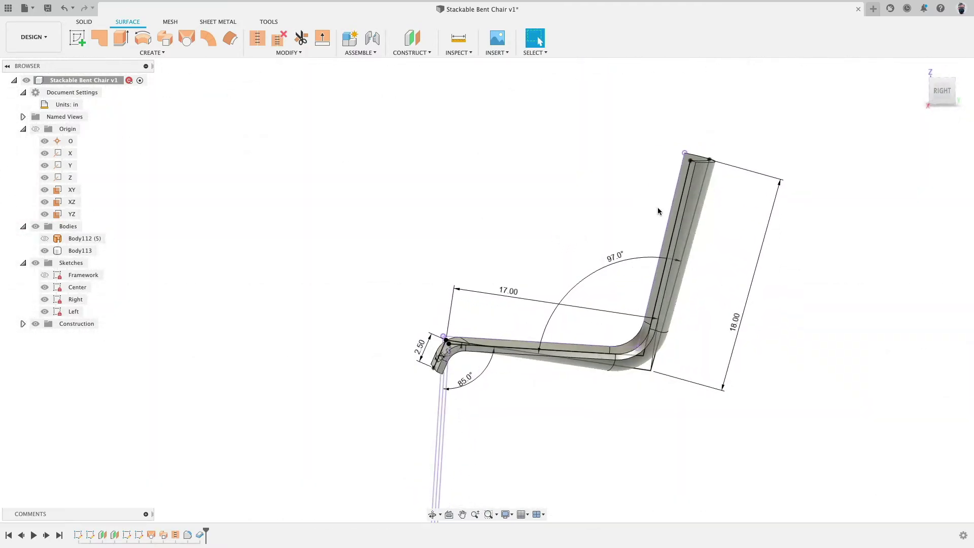
- Hide all sketches and examine the thickened chair's seat and backrest profile from the right side
click(942, 91)
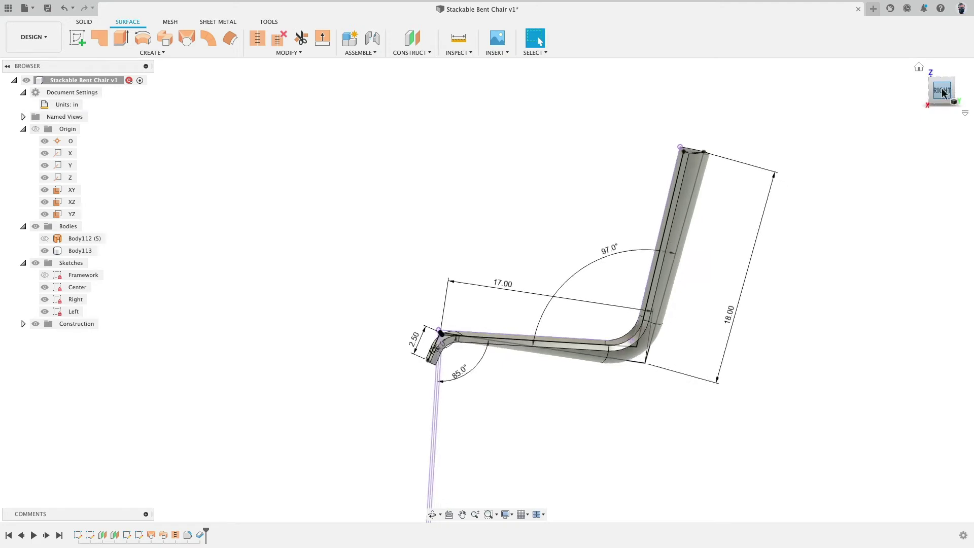
click(36, 263)
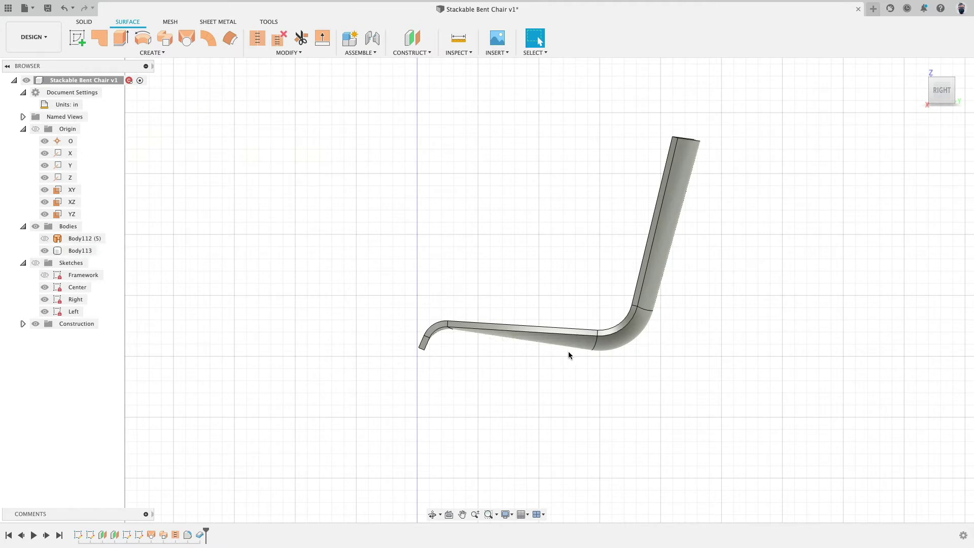
click(506, 326)
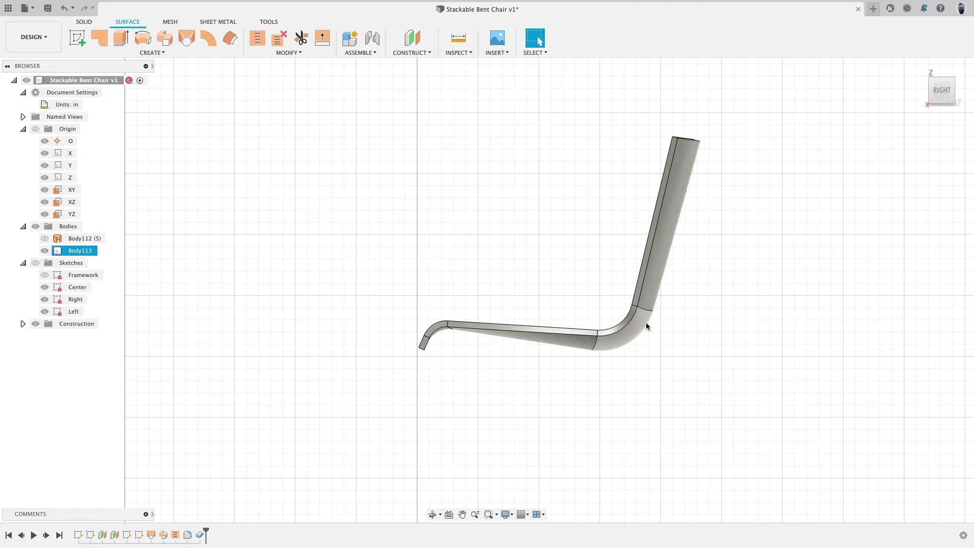
click(660, 267)
click(661, 267)
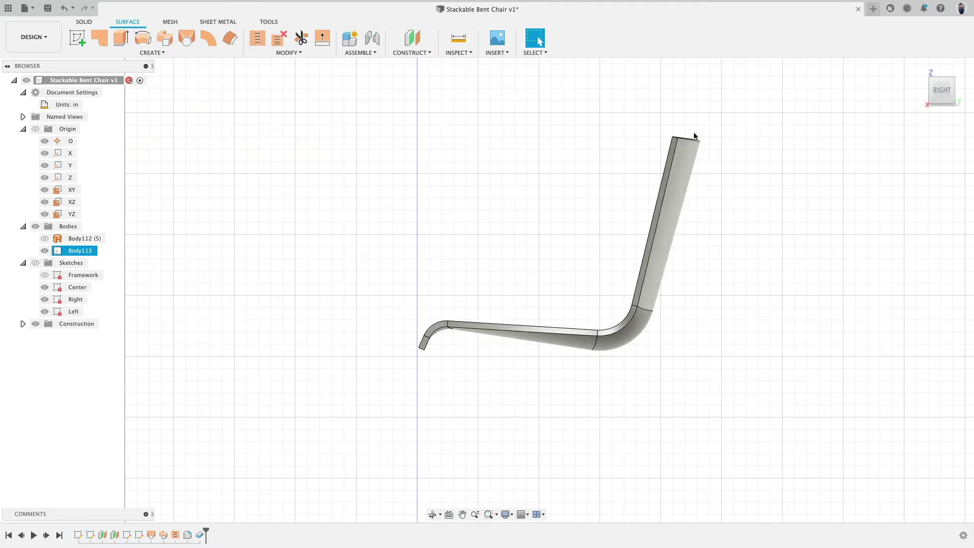
click(355, 254)
- Display the sketches without the bodies and check the distance between the side and center sketches' rear seat corner points
click(35, 227)
click(36, 263)
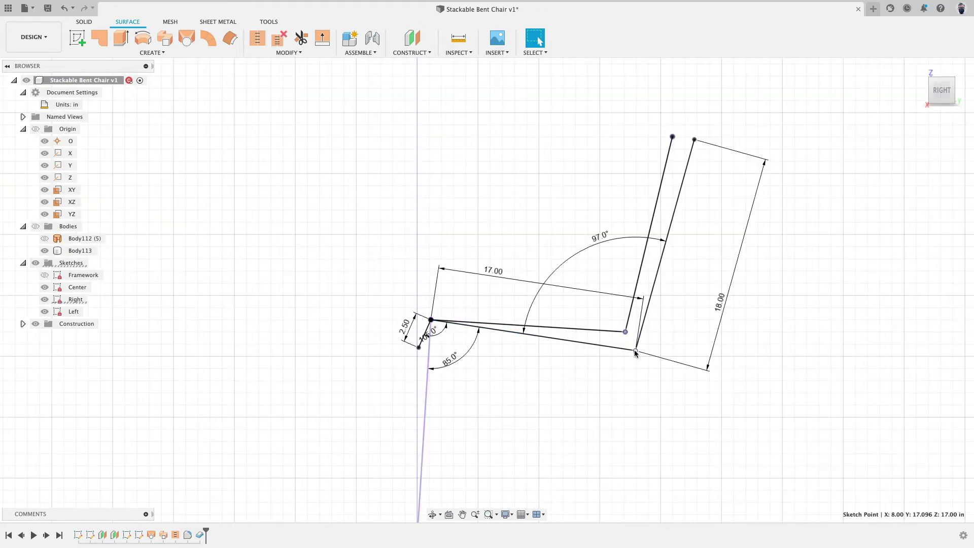
click(636, 351)
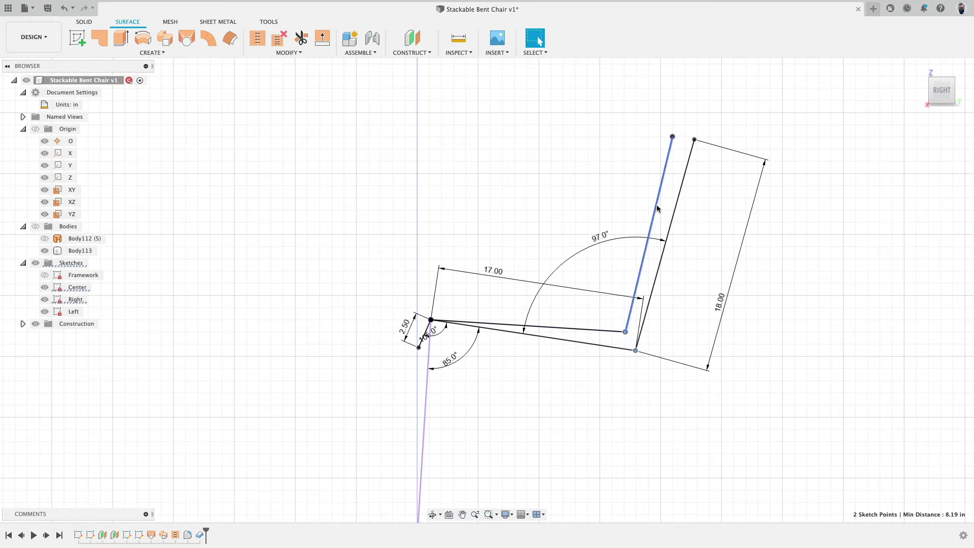
shift+middle_drag(658, 207, 548, 265)
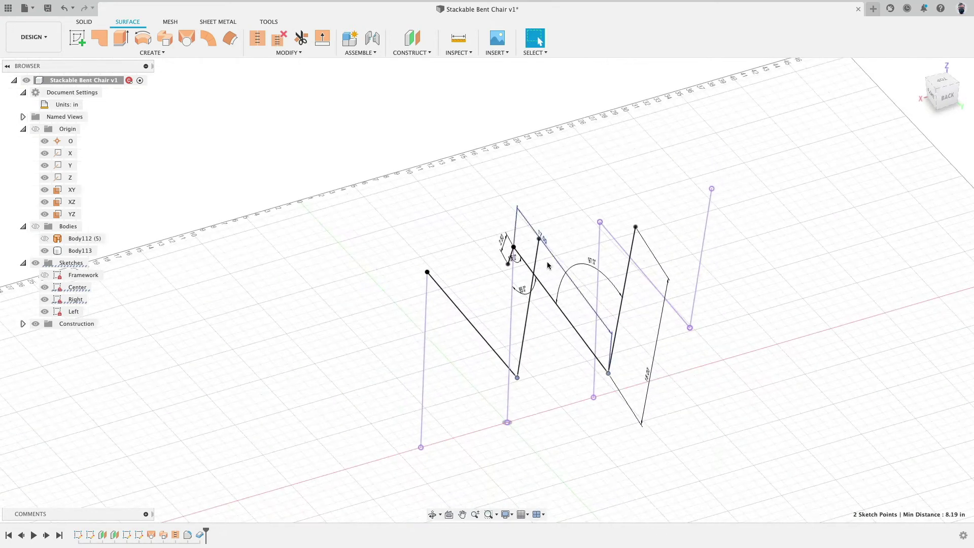
- Select the three backrest lines of the sketches to compare their angles, and show the bodies again
click(528, 306)
shift+click(619, 317)
shift+click(701, 257)
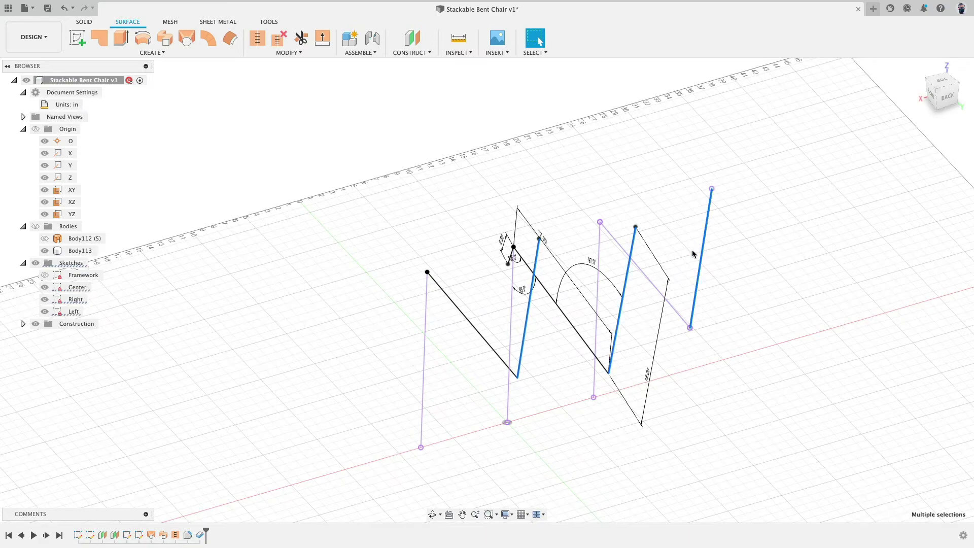
shift+middle_drag(693, 254, 791, 203)
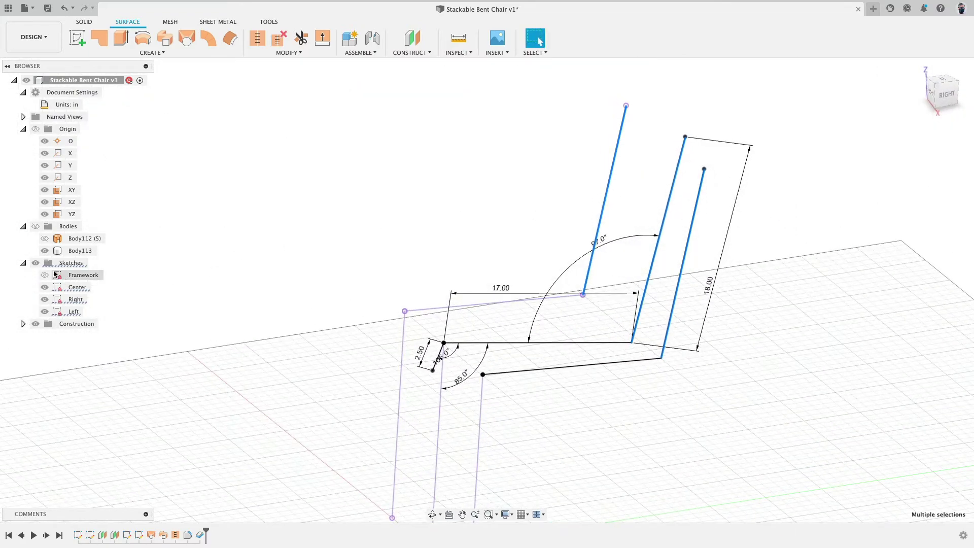
click(35, 227)
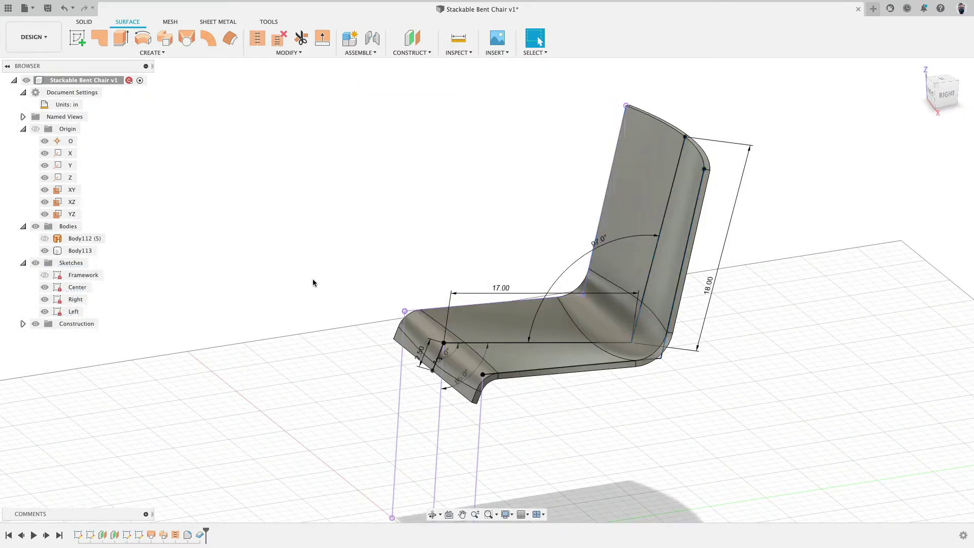
- Hide the Center, Right and Left sketches and view only the thickened chair body from the right side
shift+middle_drag(312, 282, 98, 259)
click(44, 287)
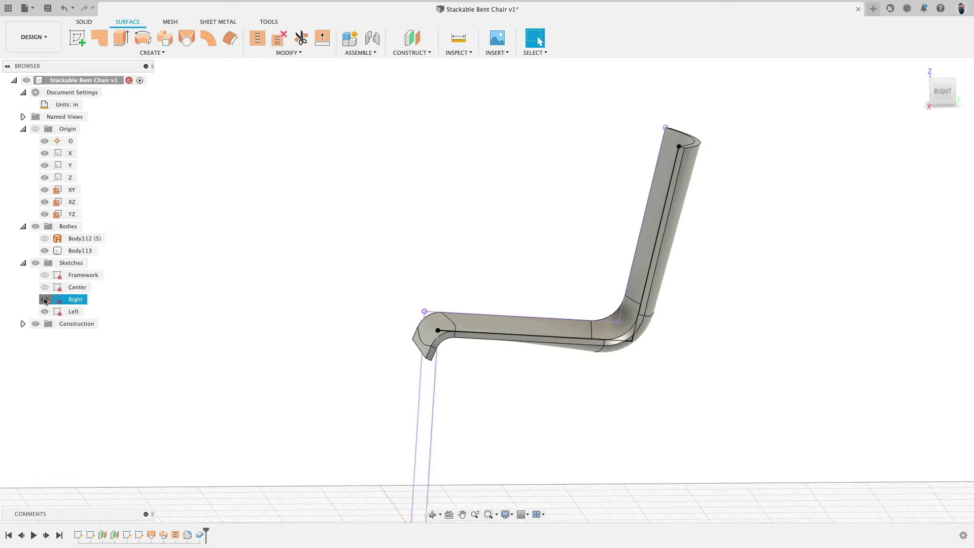
click(44, 300)
click(44, 312)
mouse_move(199, 303)
shift+middle_down()
mouse_move(375, 233)
mouse_move(870, 132)
shift+middle_up()
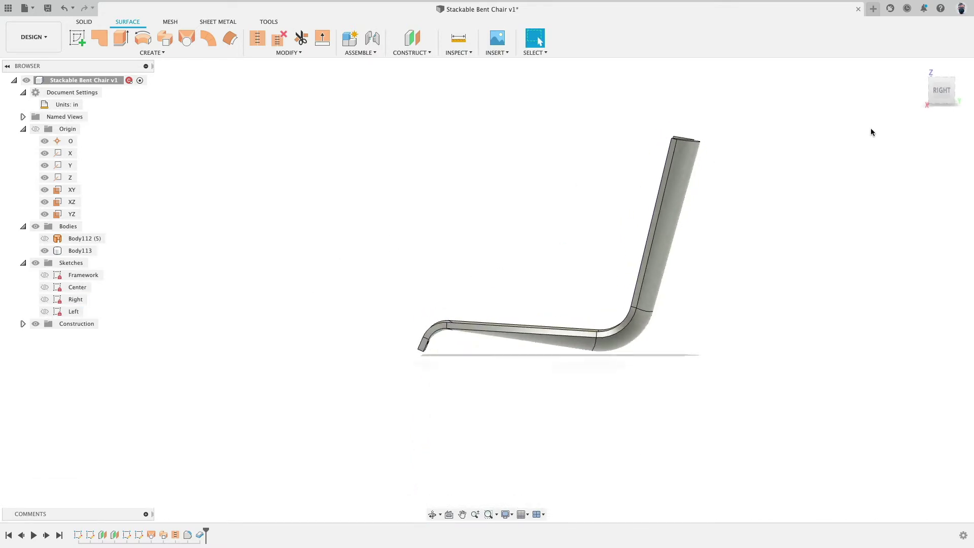
click(942, 90)
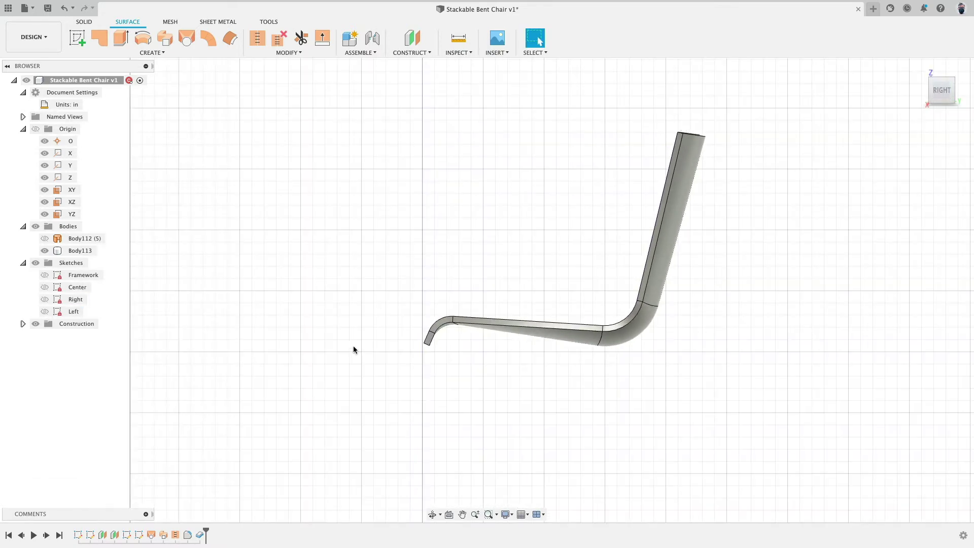
- Examine the chair's side profile, including the front lip's thickness and the bend between seat and backrest
scroll(513, 326, up, 10)
mouse_move(527, 327)
shift+middle_down()
mouse_move(522, 304)
mouse_move(534, 322)
mouse_move(515, 306)
mouse_move(522, 329)
shift+middle_up()
click(939, 90)
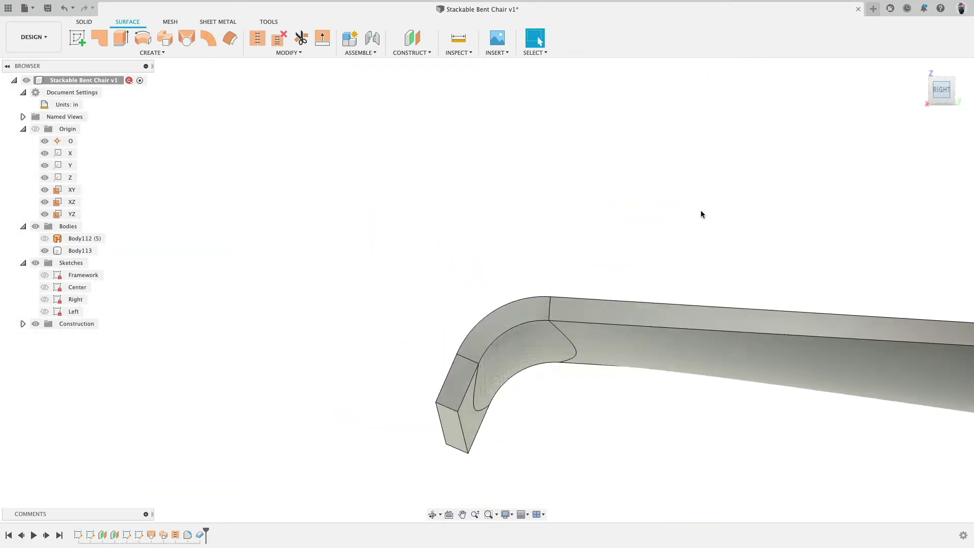
shift+middle_drag(505, 272, 823, 114)
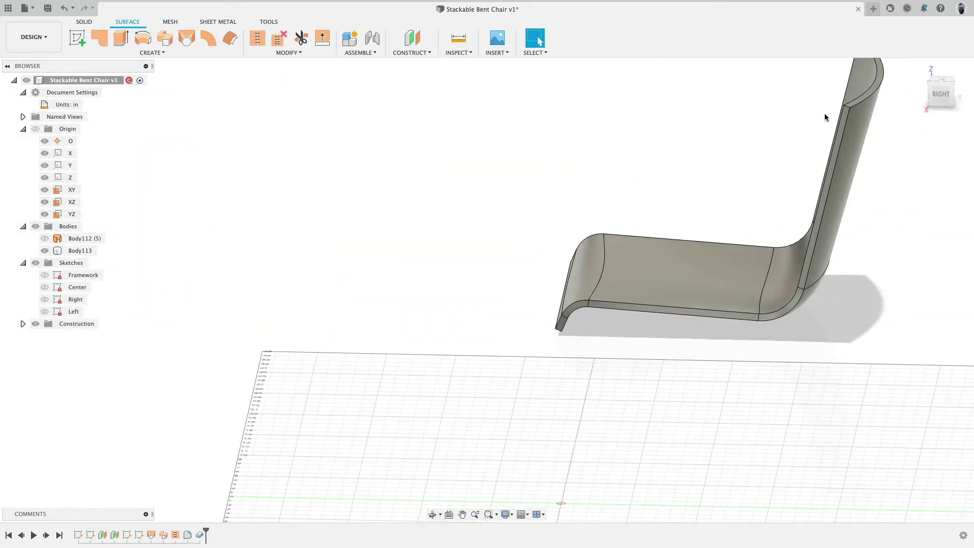
click(941, 94)
middle_drag(687, 144, 366, 419)
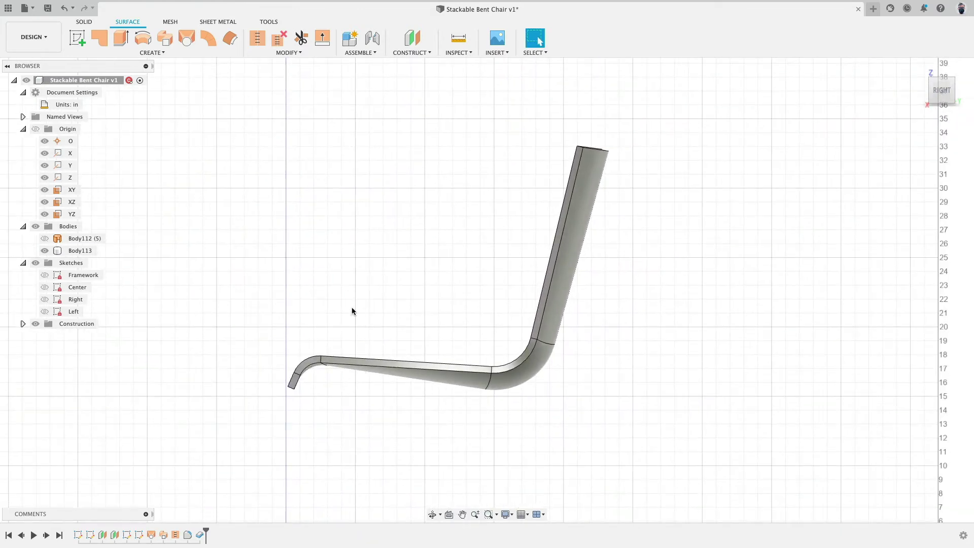
shift+middle_drag(353, 311, 399, 303)
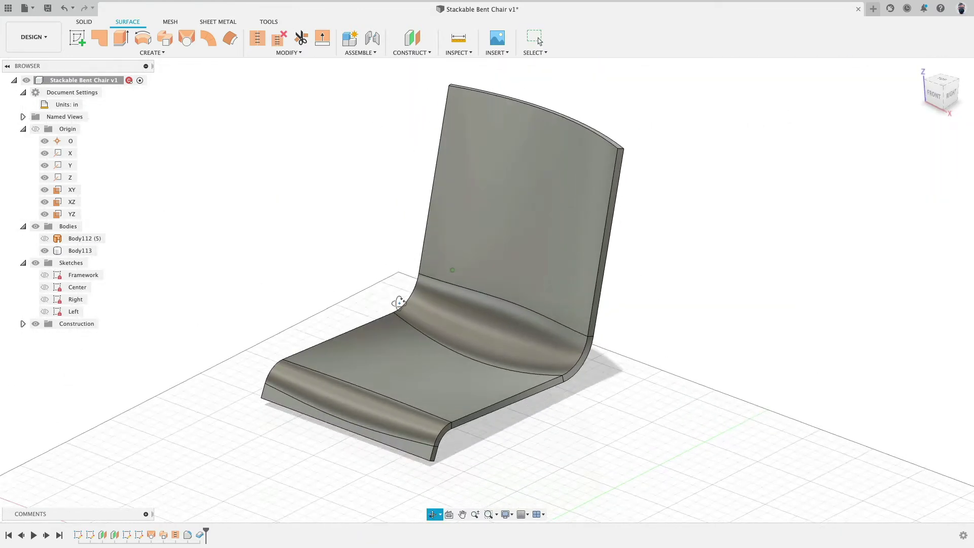
- Start a fillet on one upper corner edge of the backrest and set its radius type to Constant
click(288, 52)
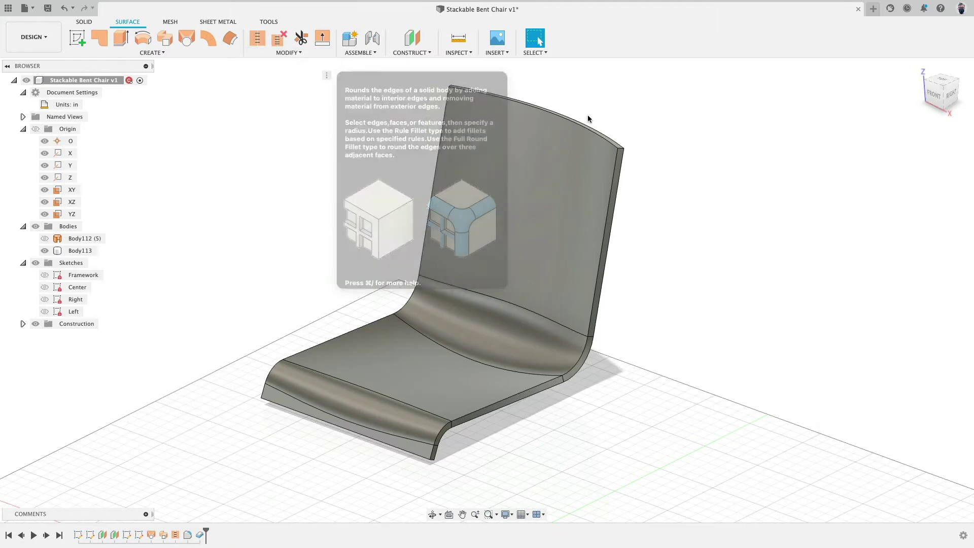
scroll(588, 119, up, 5)
click(615, 180)
shift+middle_drag(360, 203, 185, 212)
scroll(159, 252, up, 4)
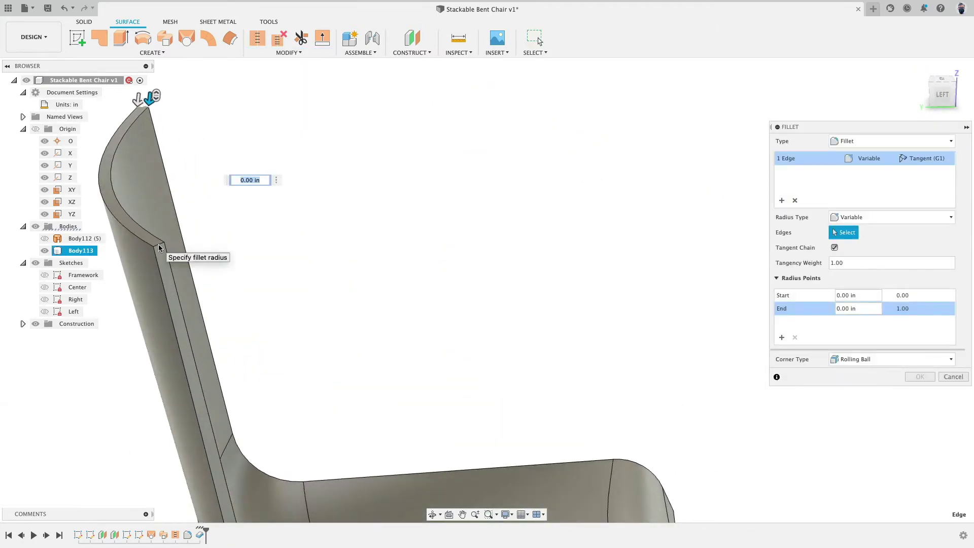
middle_drag(264, 253, 418, 215)
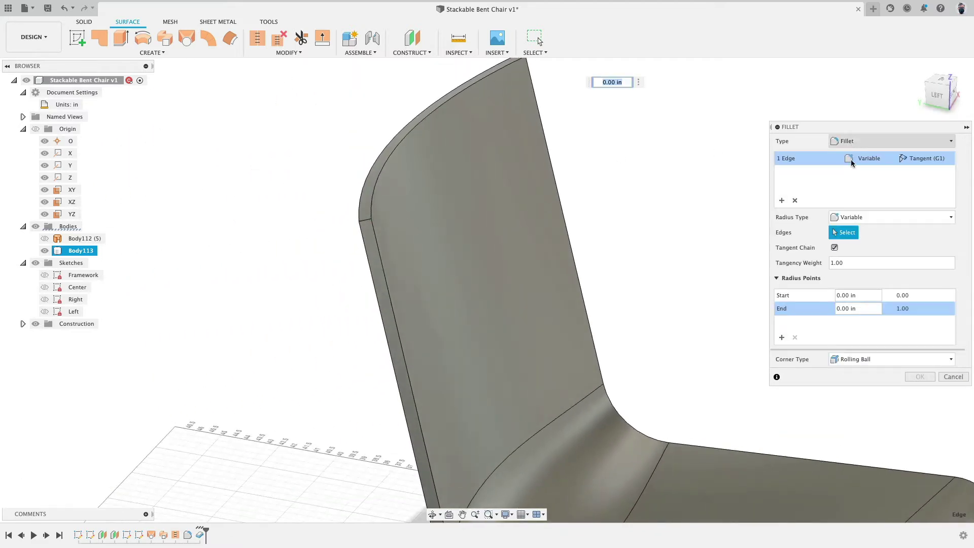
click(848, 217)
click(859, 232)
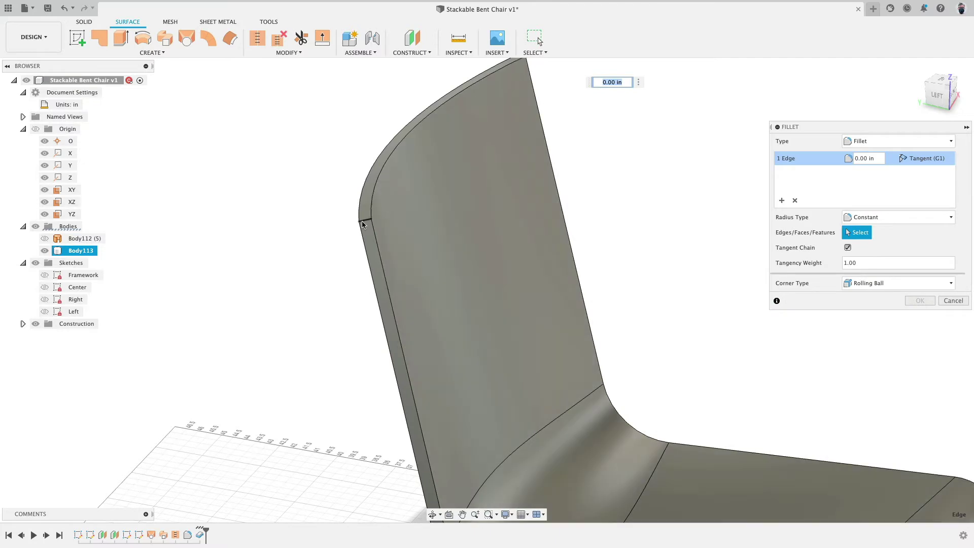
- Add the backrest's other upper corner edge and both corner edges of the front lip to the fillet
click(367, 223)
scroll(365, 218, up, 4)
scroll(378, 211, down, 5)
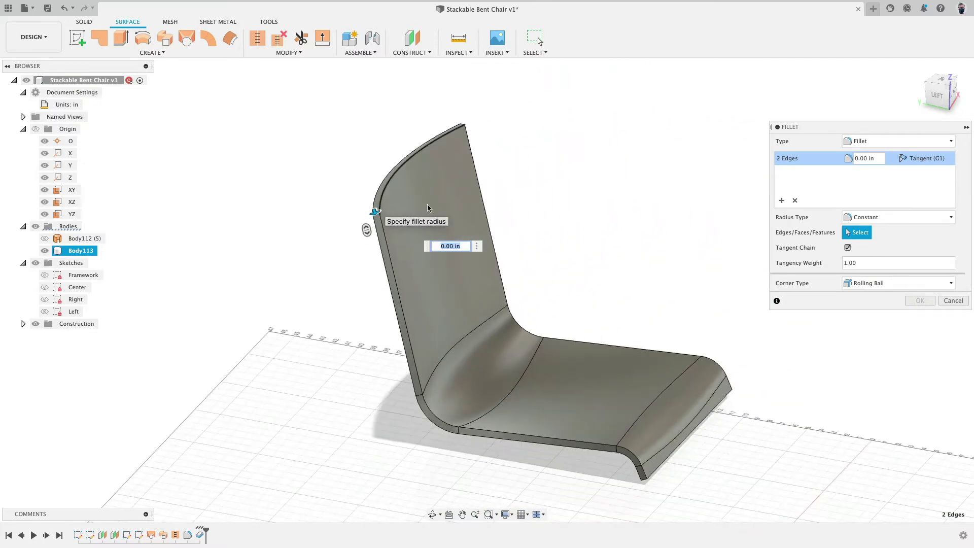
scroll(631, 515, up, 3)
click(631, 512)
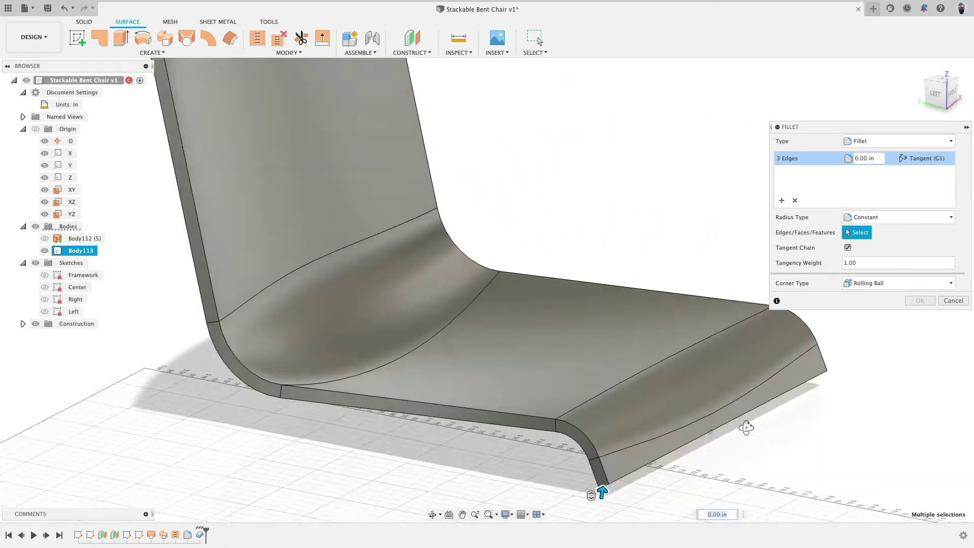
shift+middle_drag(745, 424, 854, 413)
click(853, 413)
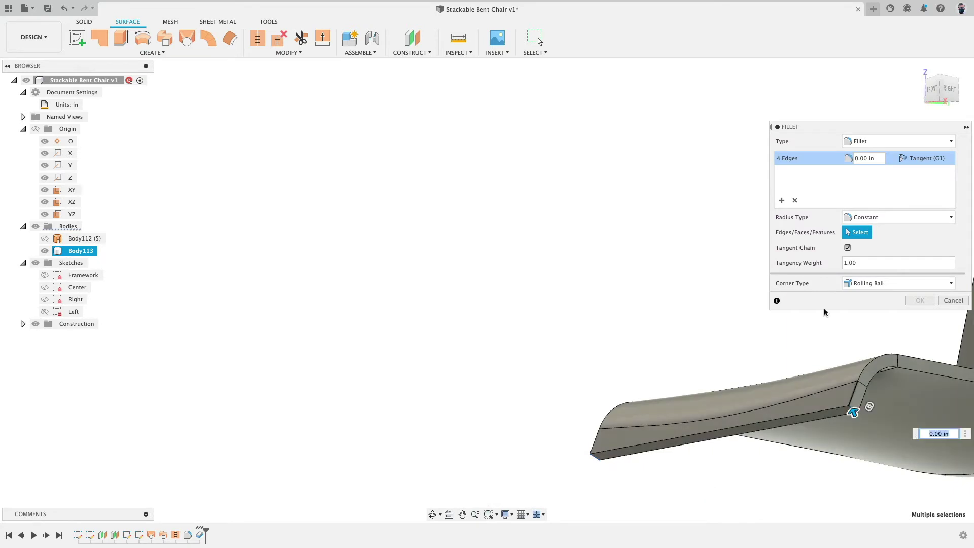
- Try radii of 2 in and 1 in on the four corner edges and compare the rounded front lip
key(Return)
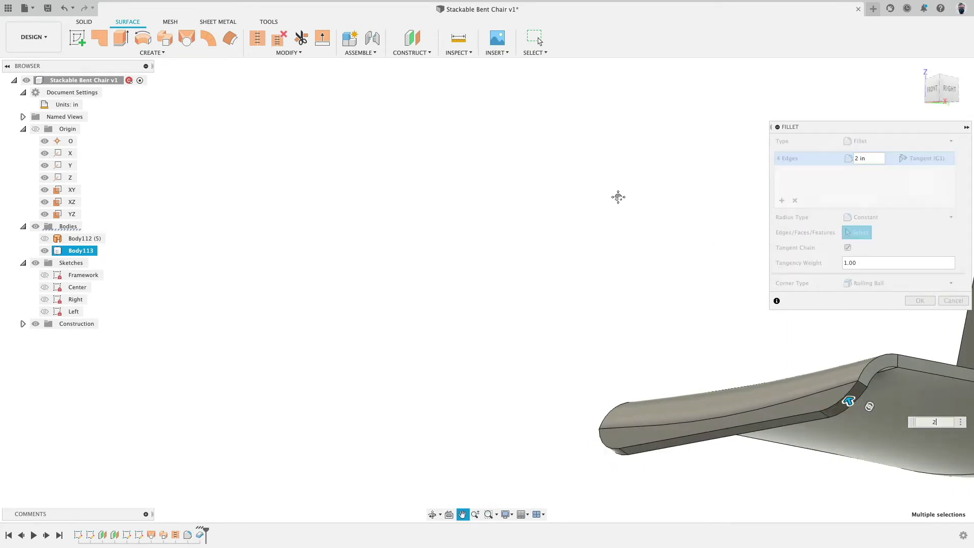
middle_drag(648, 218, 561, 187)
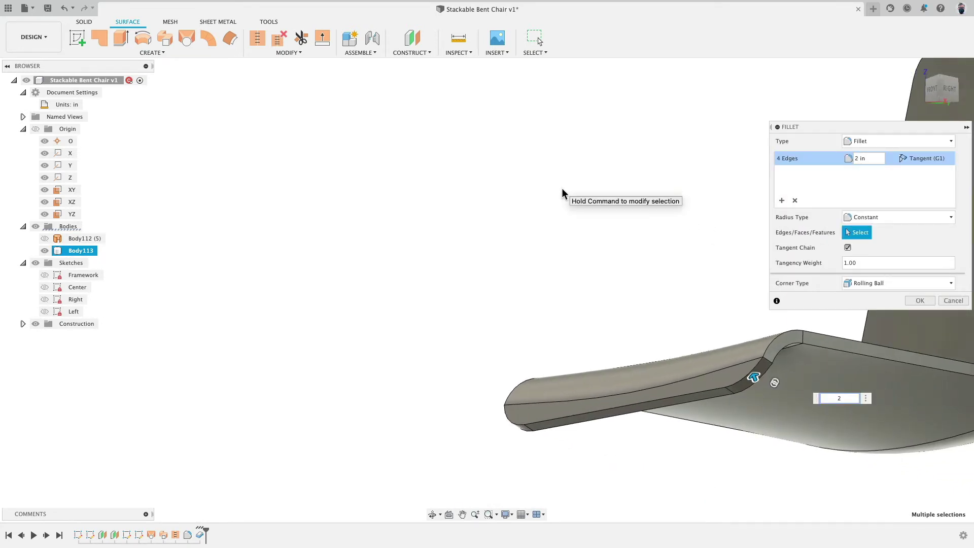
key(Return)
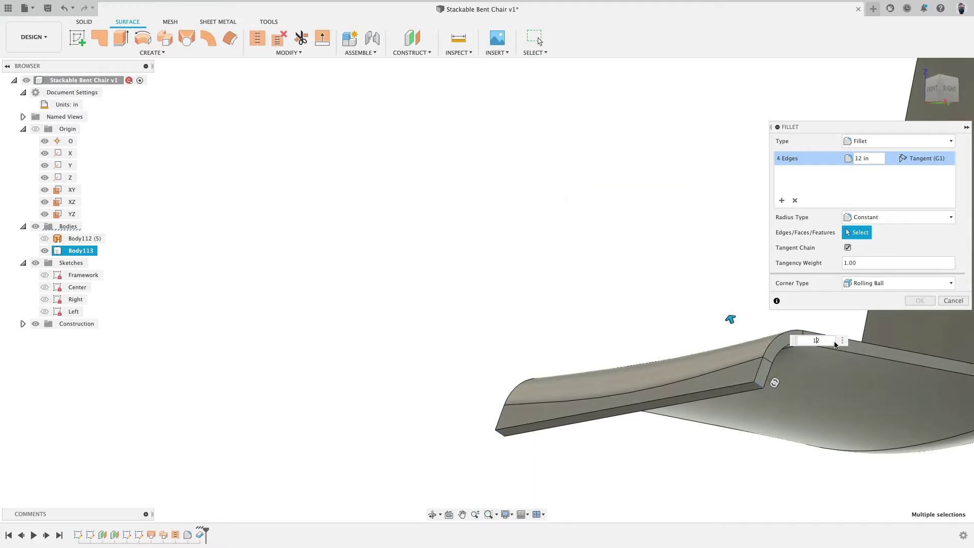
key(Return)
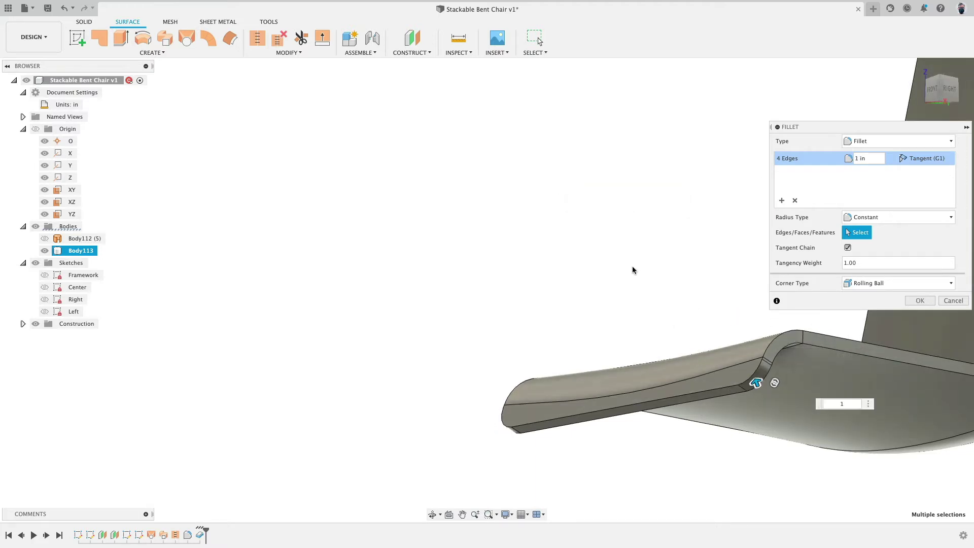
shift+middle_drag(637, 252, 702, 349)
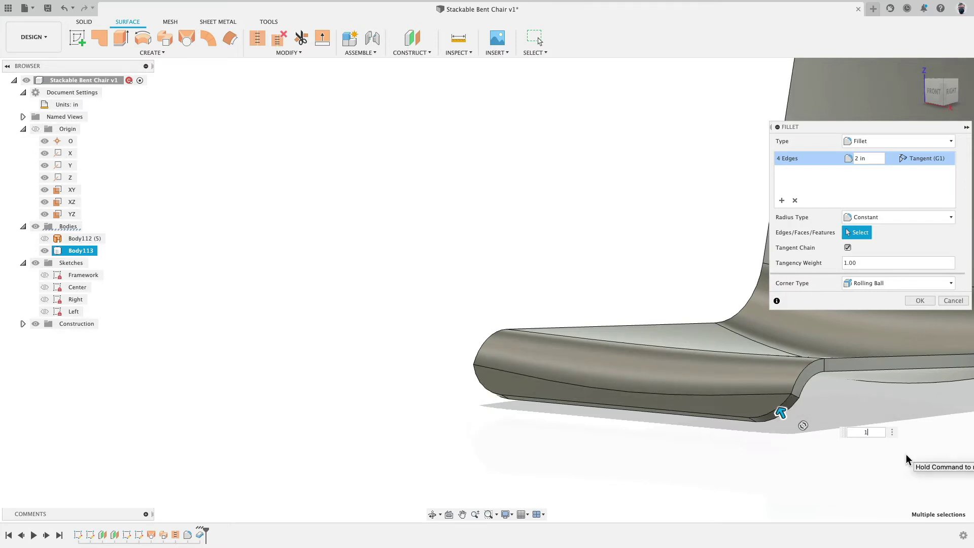
- Round the four outer corners of the chair with a 1 in fillet radius
key(Return)
shift+middle_drag(725, 375, 674, 341)
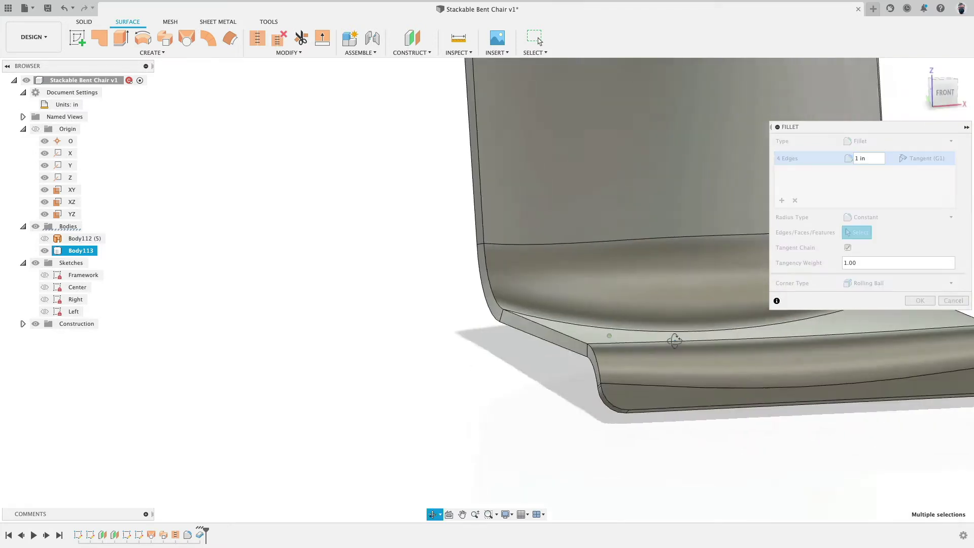
scroll(628, 341, down, 5)
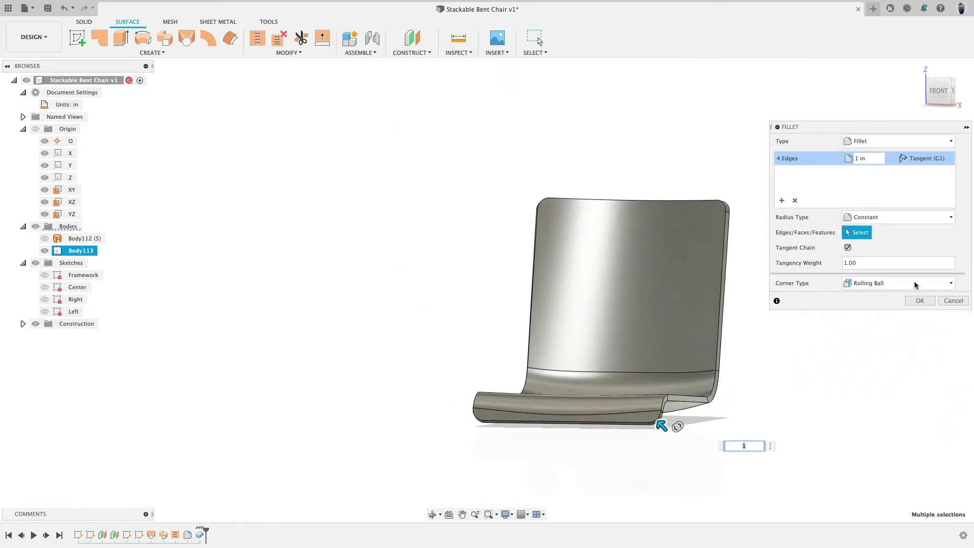
click(920, 300)
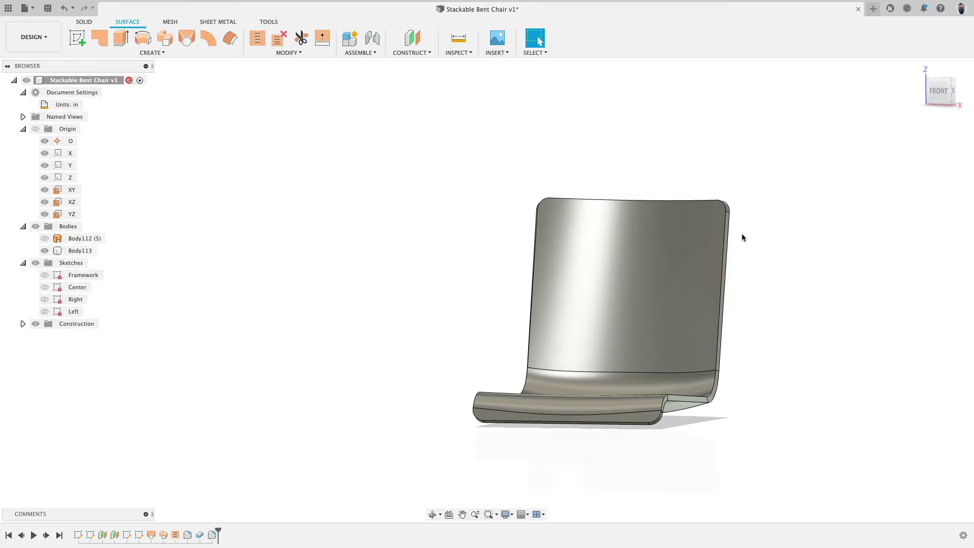
shift+middle_drag(789, 252, 426, 270)
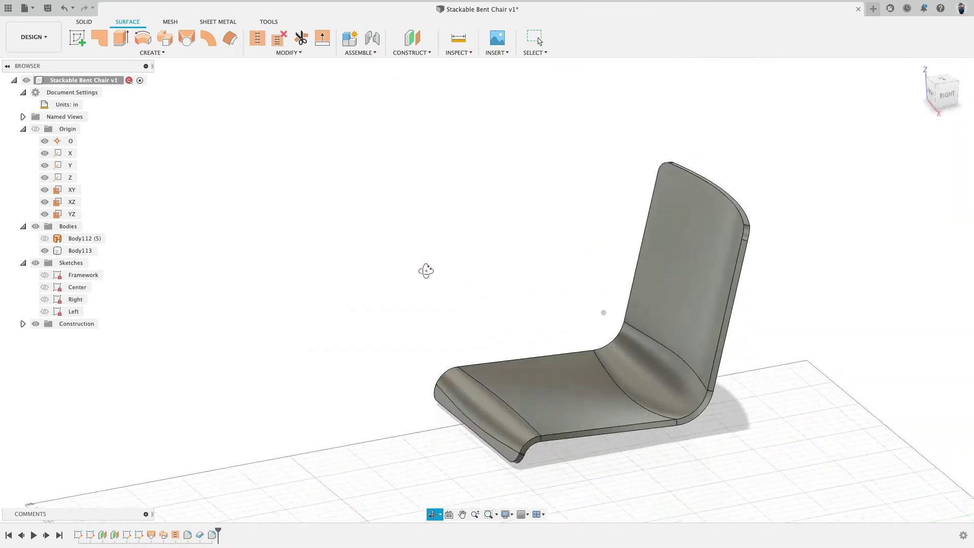
scroll(403, 227, down, 3)
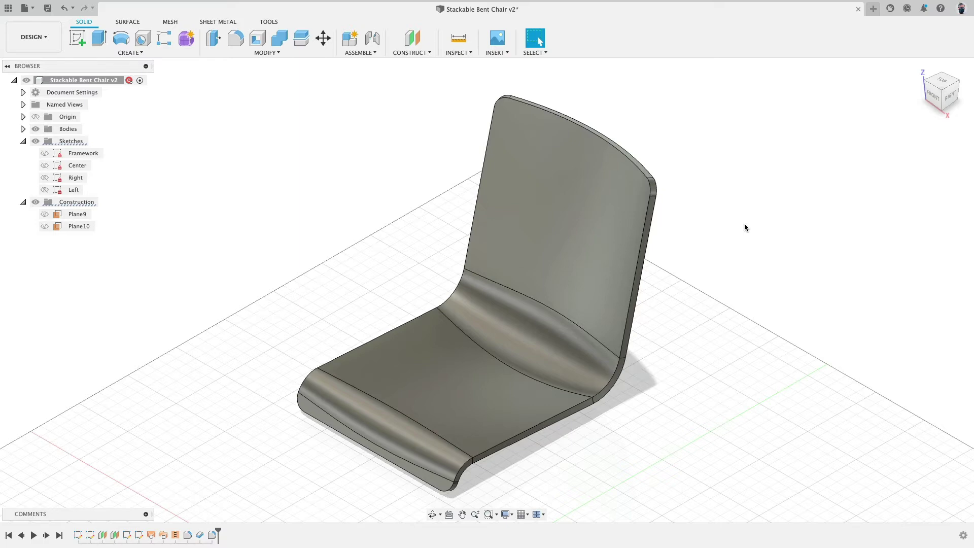
- Select the connected thin side faces along the seat, rear bend and backrest, and inspect them from the right
scroll(653, 361, up, 5)
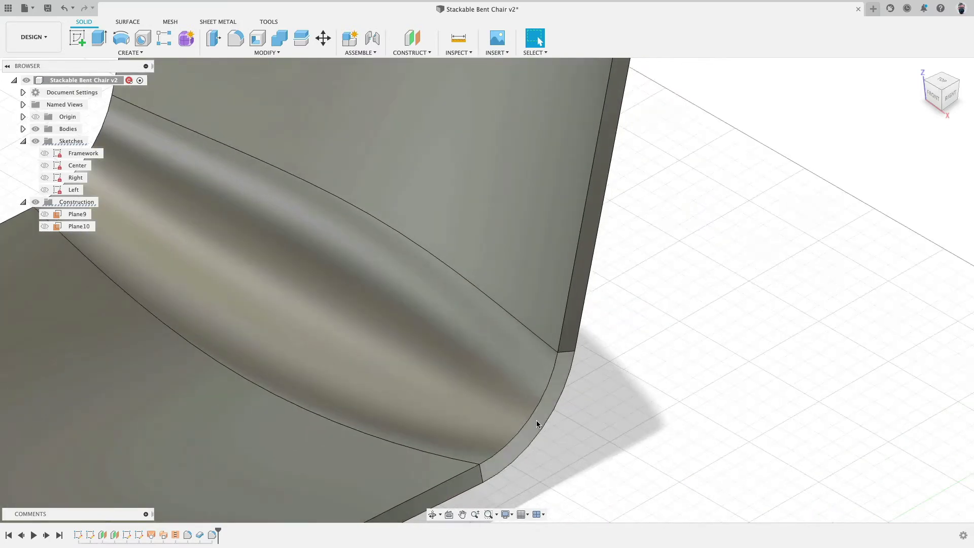
double_click(536, 426)
scroll(655, 318, down, 8)
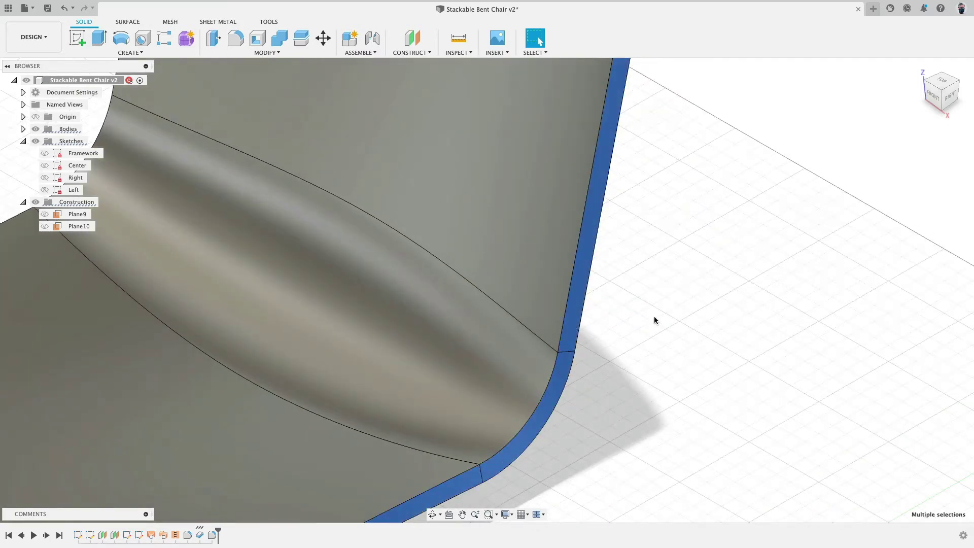
click(949, 96)
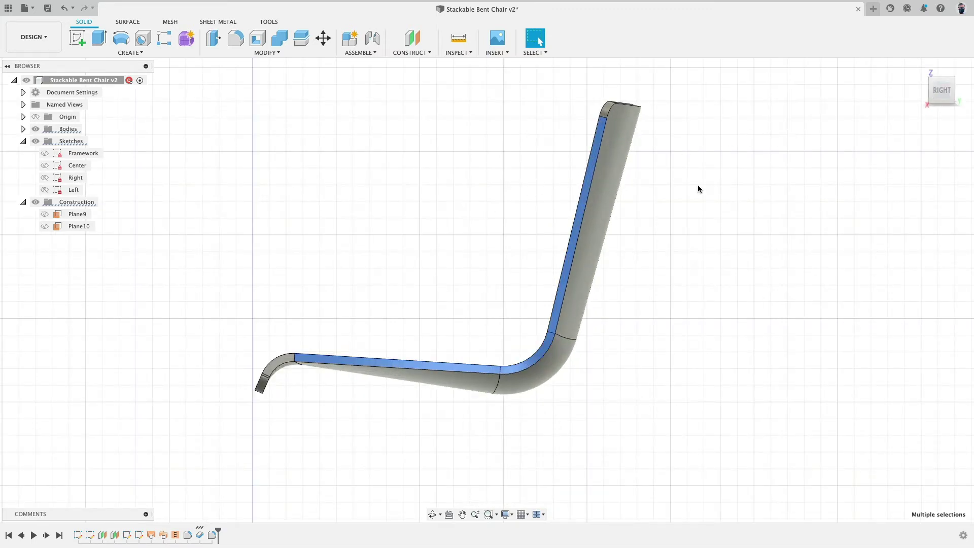
shift+middle_drag(698, 184, 741, 189)
- Check from the front how straight the selected side faces run along the backrest
click(939, 92)
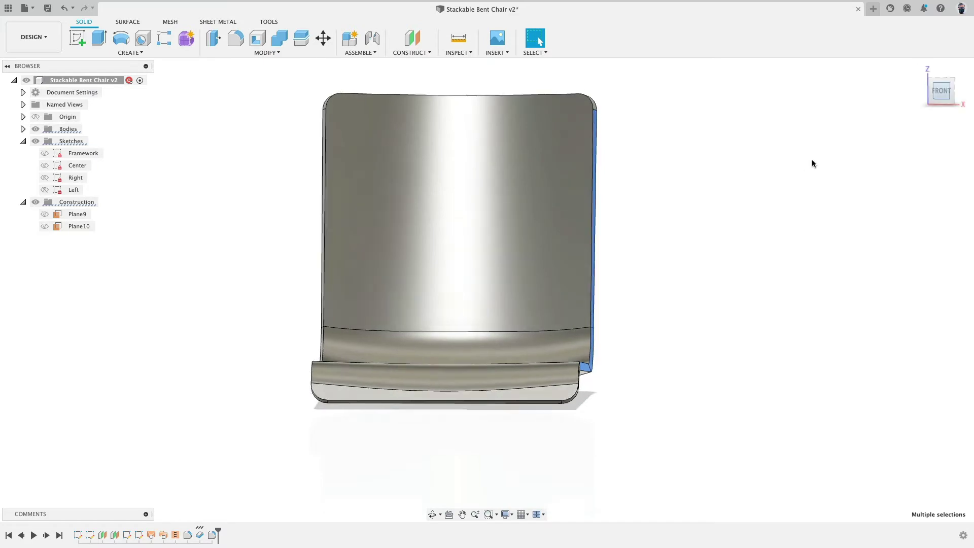
scroll(590, 145, up, 5)
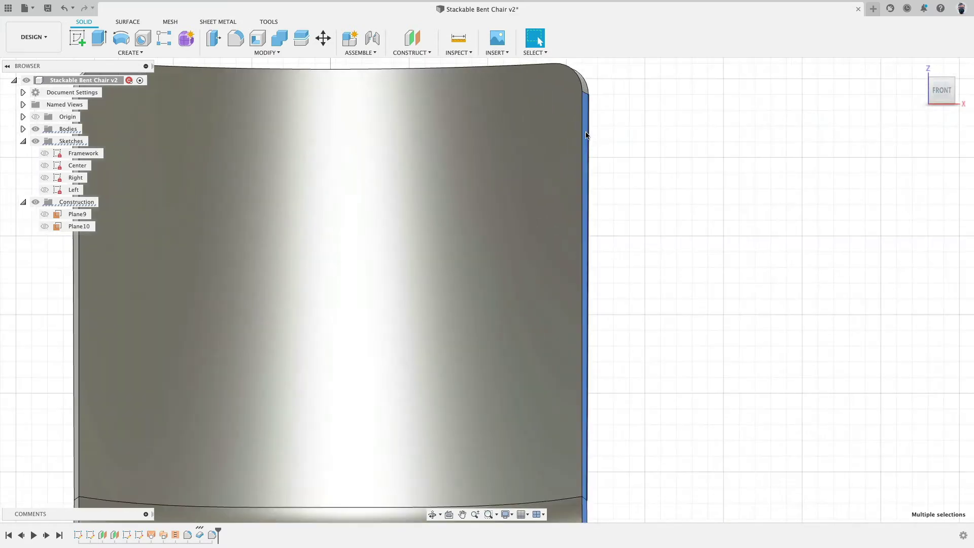
scroll(586, 123, down, 3)
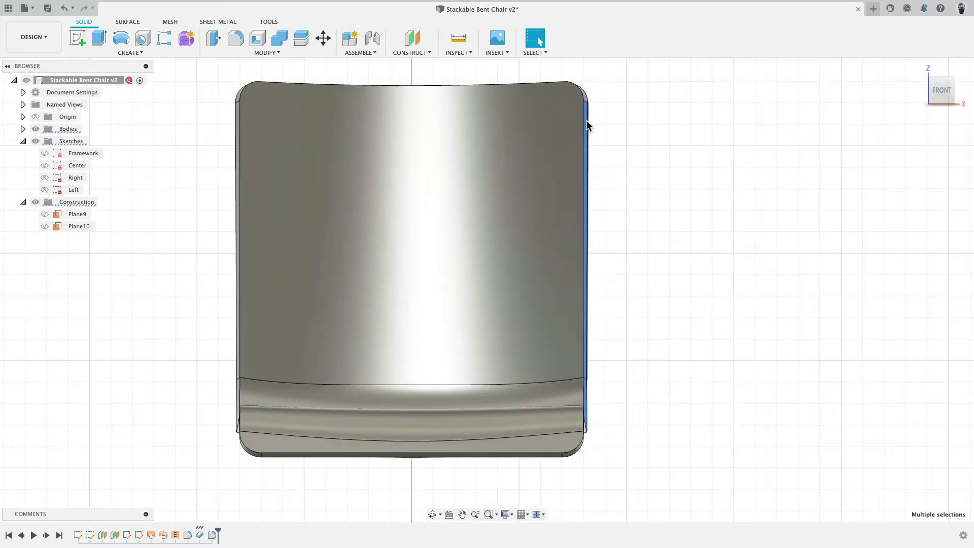
scroll(585, 124, up, 3)
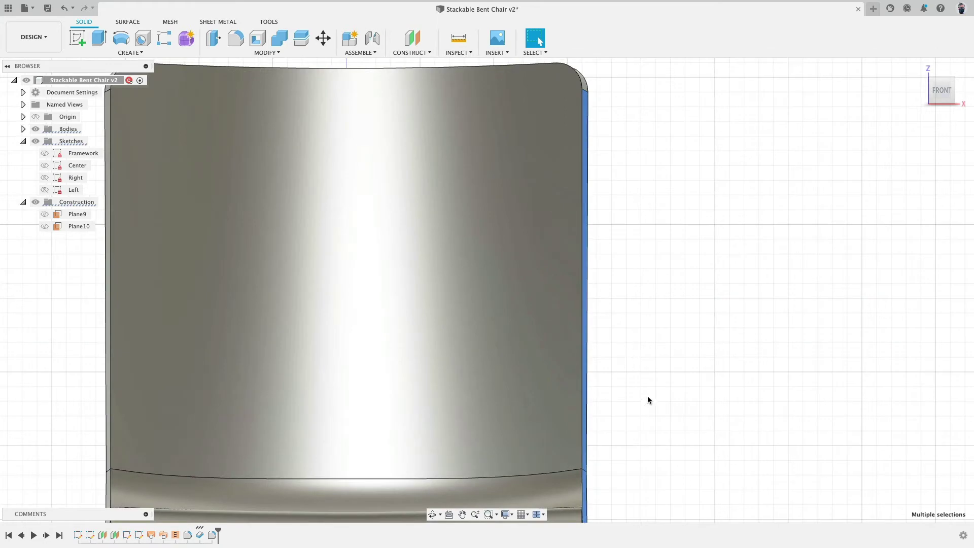
- Add the front bend's side face to the selection and compare its alignment with the backrest edge from the front
shift+middle_drag(635, 391, 430, 407)
scroll(430, 407, up, 3)
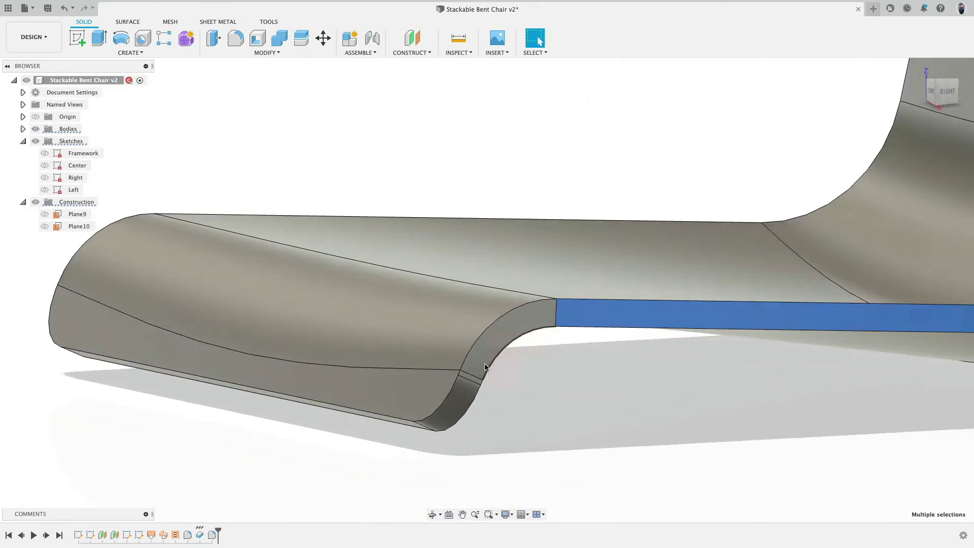
shift+click(499, 327)
click(932, 93)
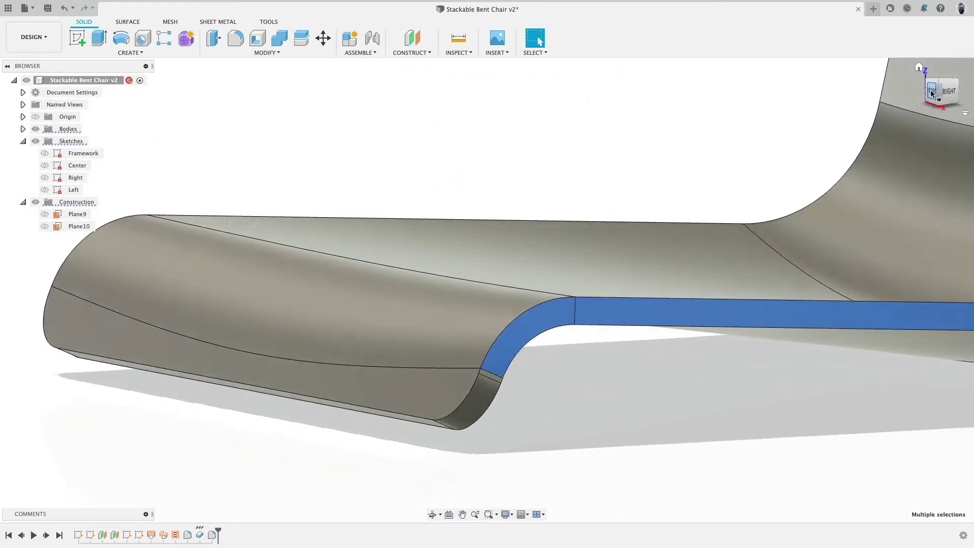
scroll(638, 296, up, 5)
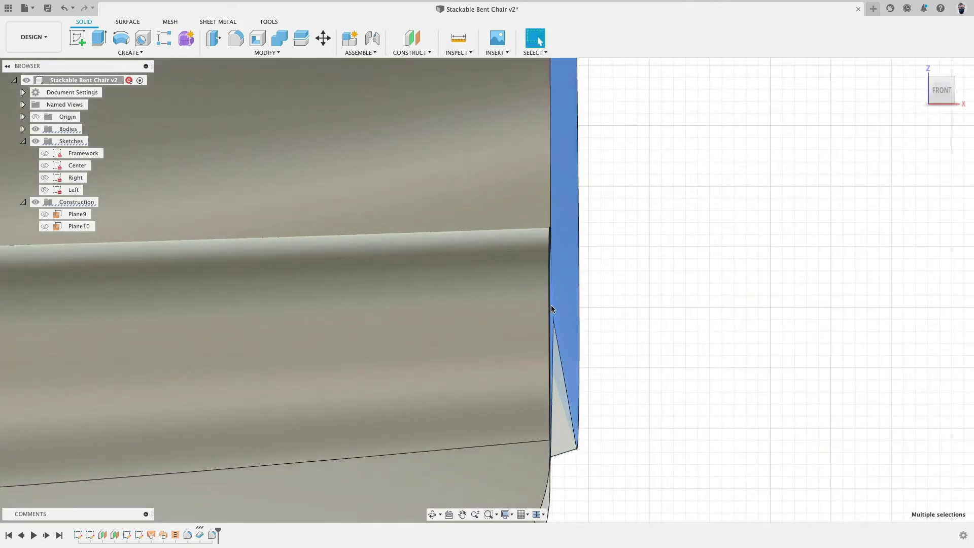
scroll(629, 327, down, 3)
scroll(630, 329, down, 3)
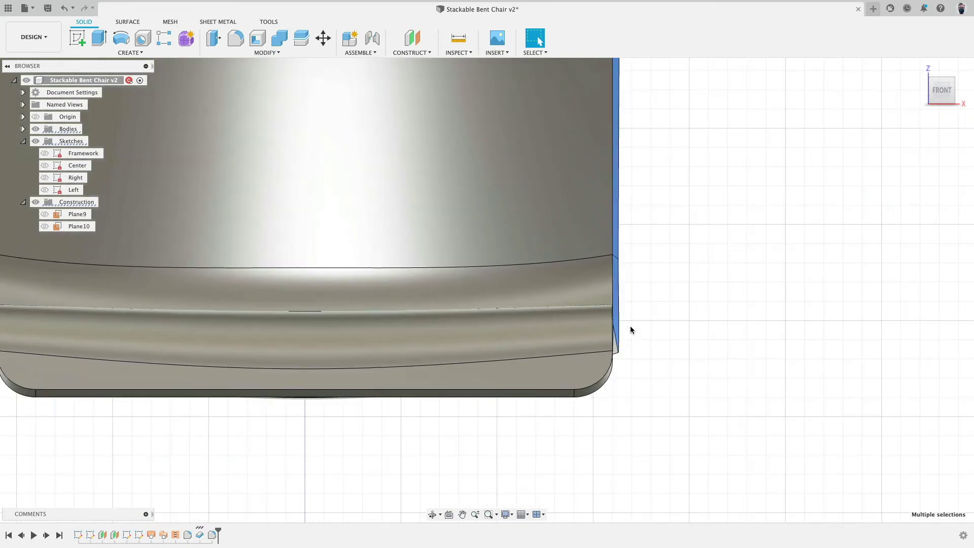
- Check how the selected side faces align along the chair from the top and from the front
scroll(630, 329, down, 2)
click(943, 77)
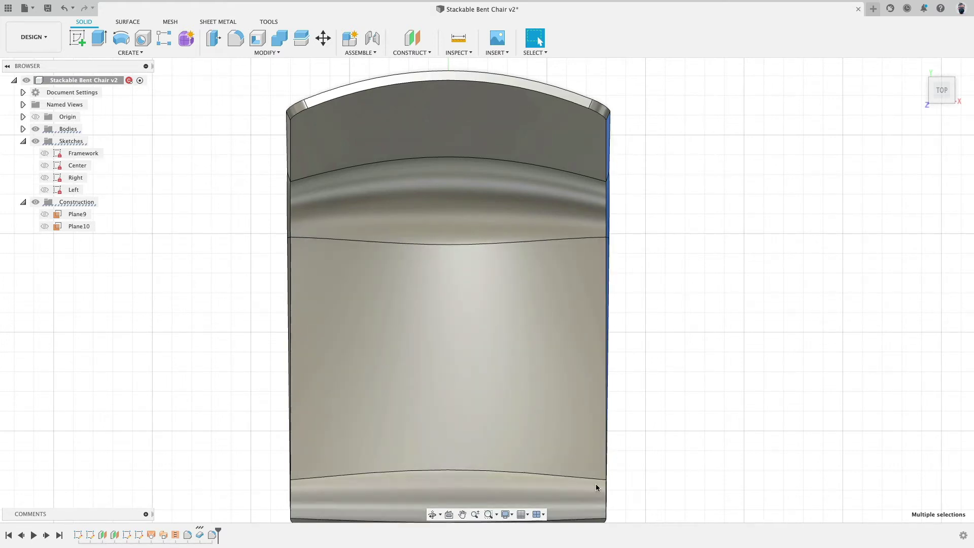
scroll(720, 374, down, 3)
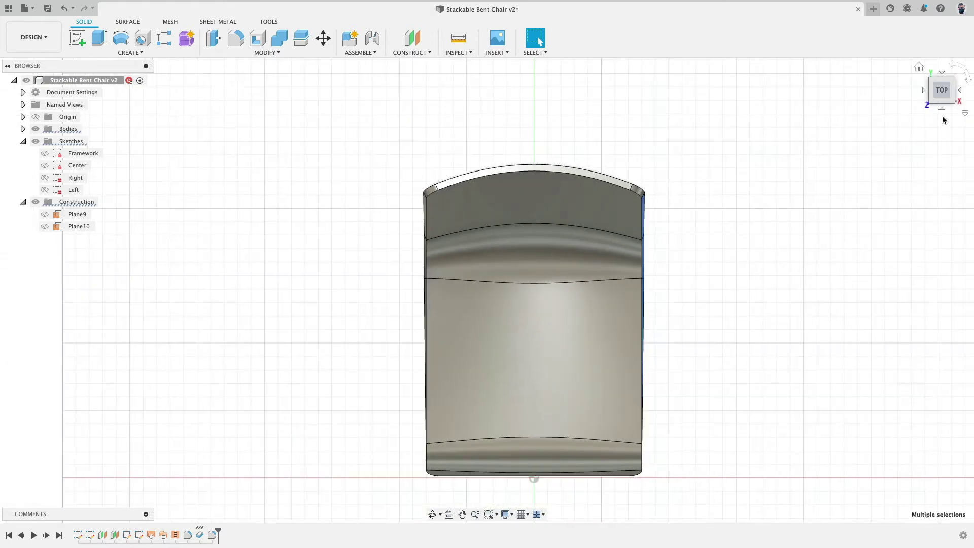
click(941, 109)
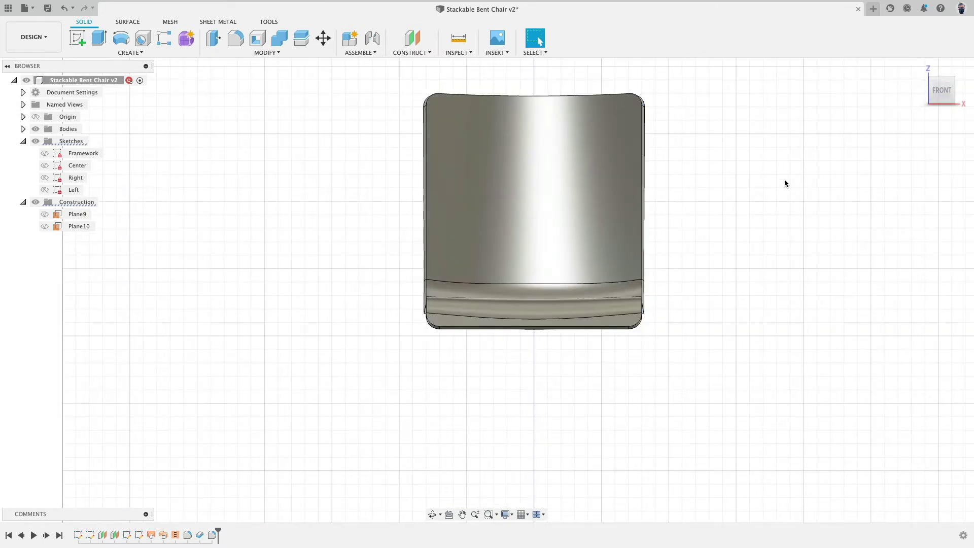
middle_drag(784, 183, 756, 202)
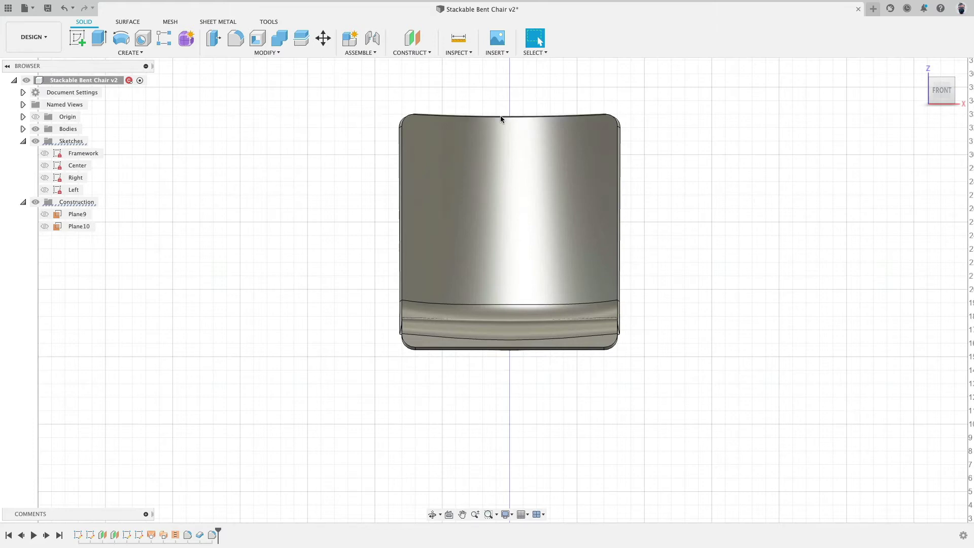
- Start a sketch on the front plane and draw a rectangle about 16 in wide and 19 in high over the chair's outline
click(78, 37)
click(467, 393)
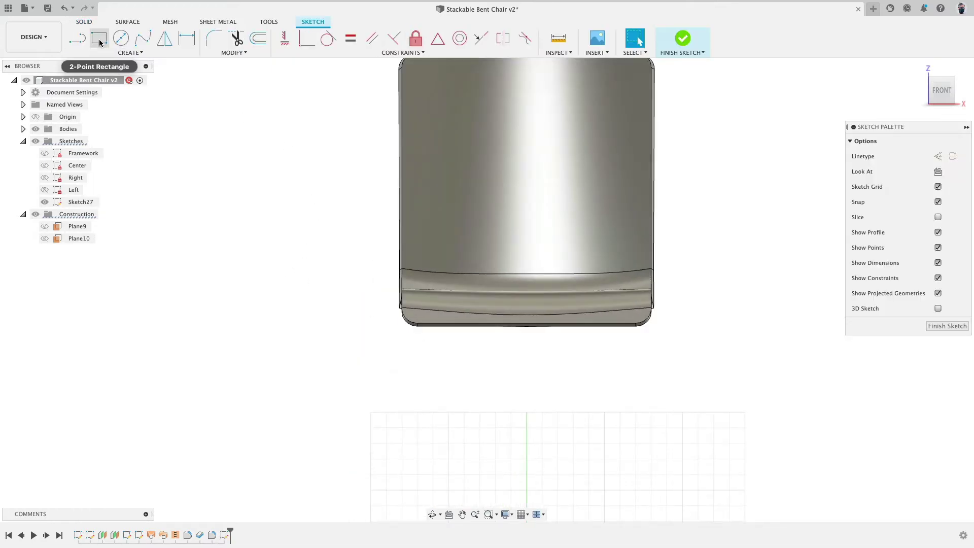
click(99, 39)
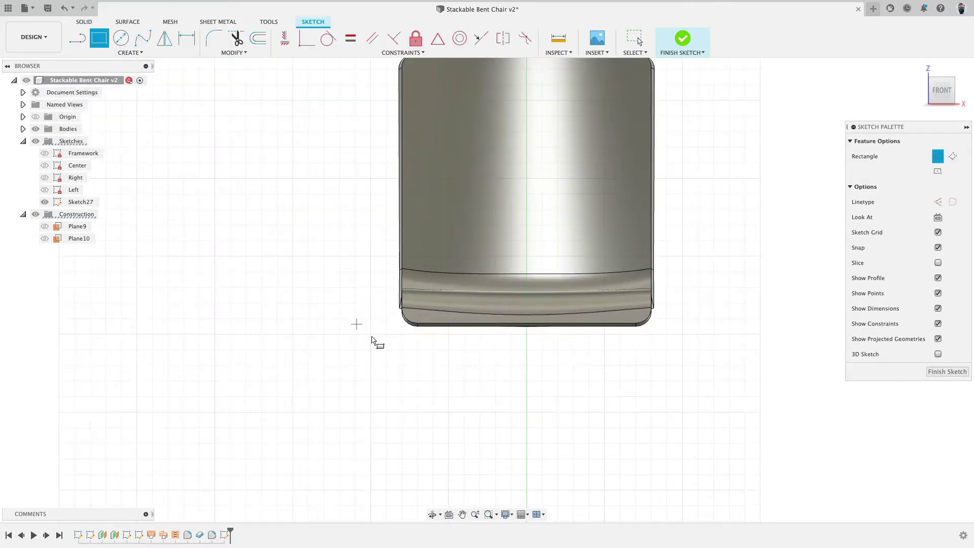
click(401, 334)
scroll(404, 325, down, 3)
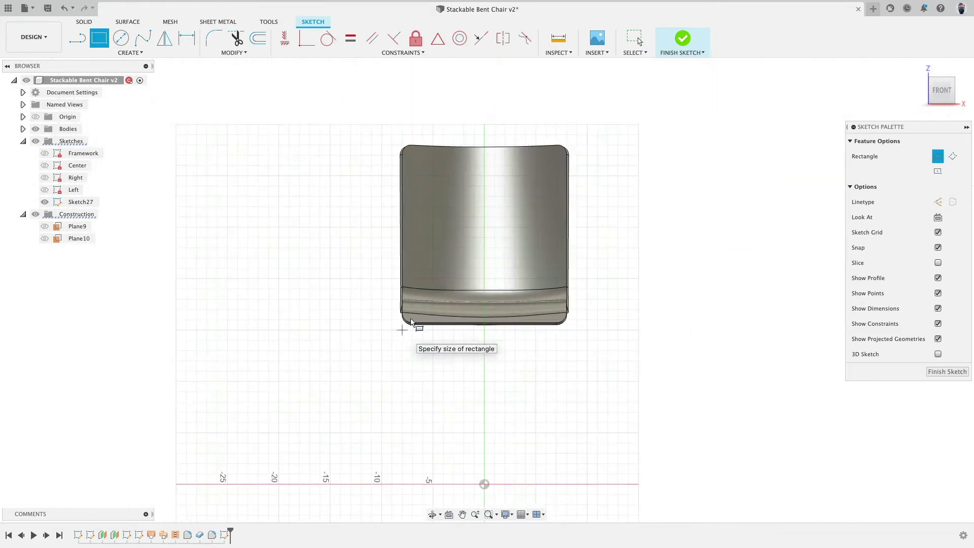
scroll(538, 177, up, 2)
scroll(538, 177, up, 1)
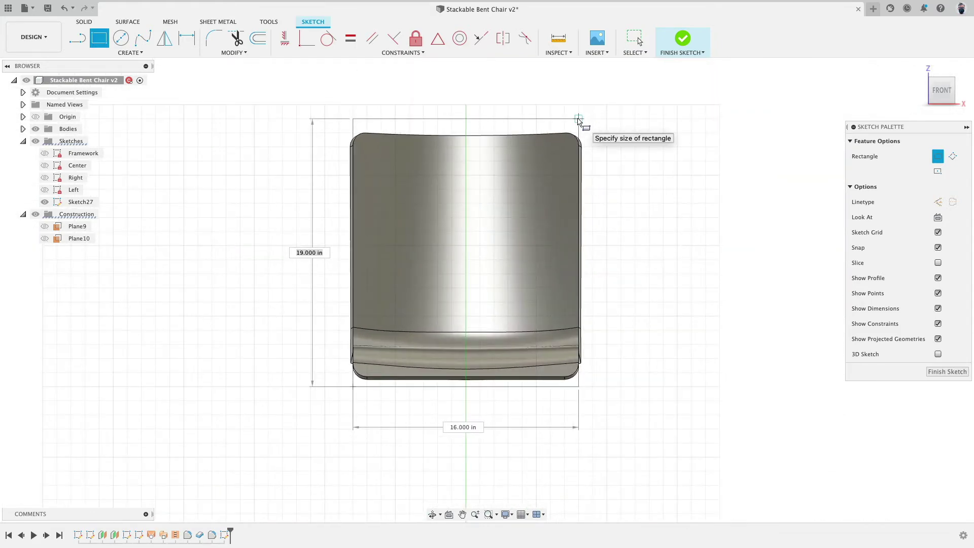
click(578, 118)
- Dimension the rectangle's lower edge at 16 in
key(d)
click(490, 386)
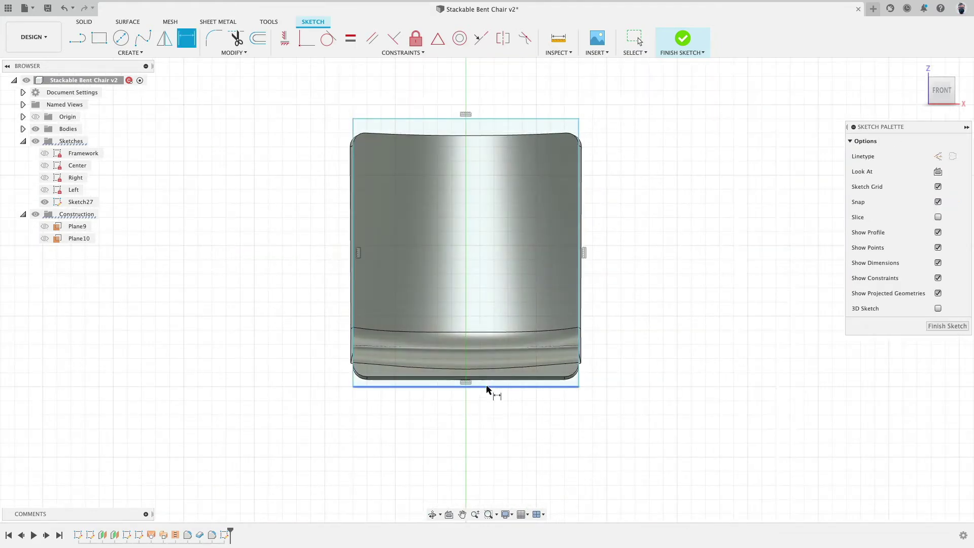
click(485, 423)
key(Return)
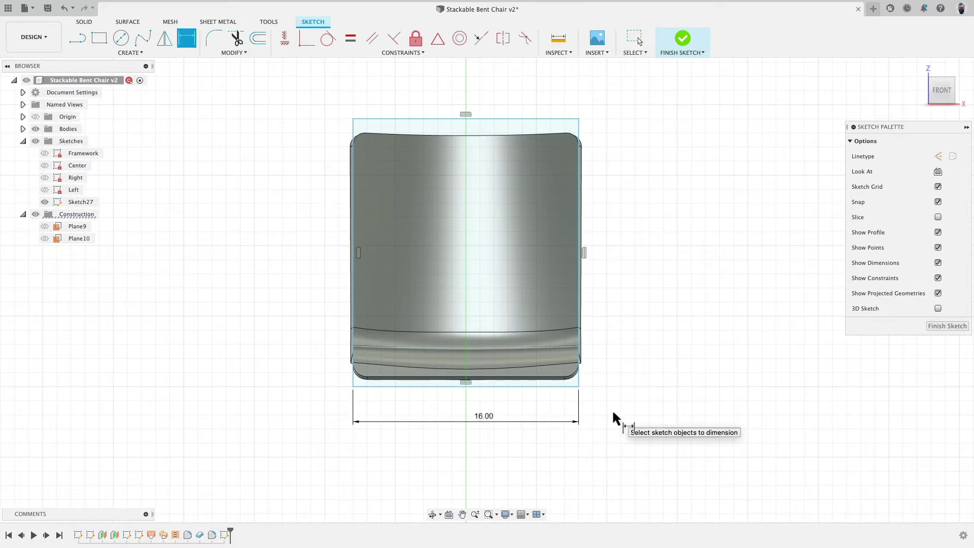
- Centre the rectangle by joining the midpoint of its lower edge to the origin with a vertical line, and finish the sketch
scroll(616, 315, down, 3)
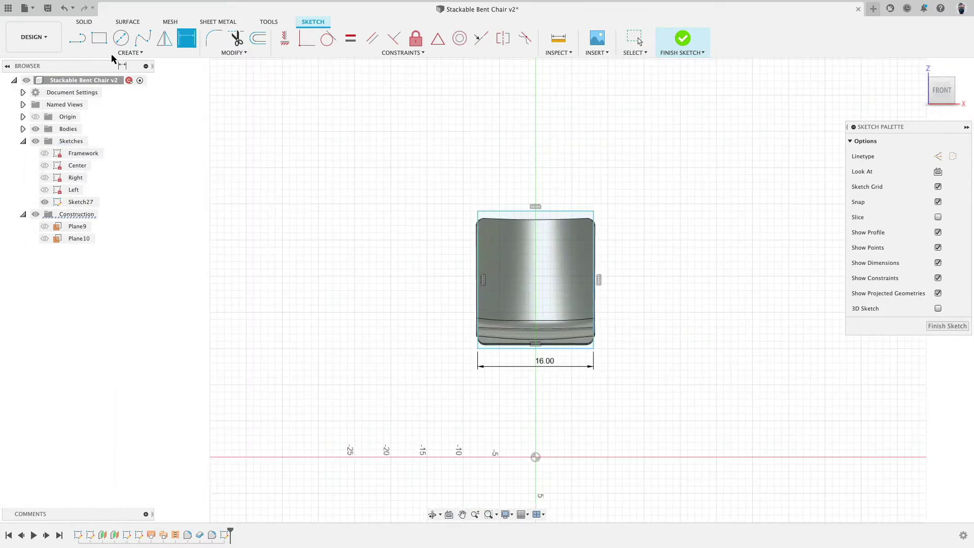
click(78, 38)
click(535, 348)
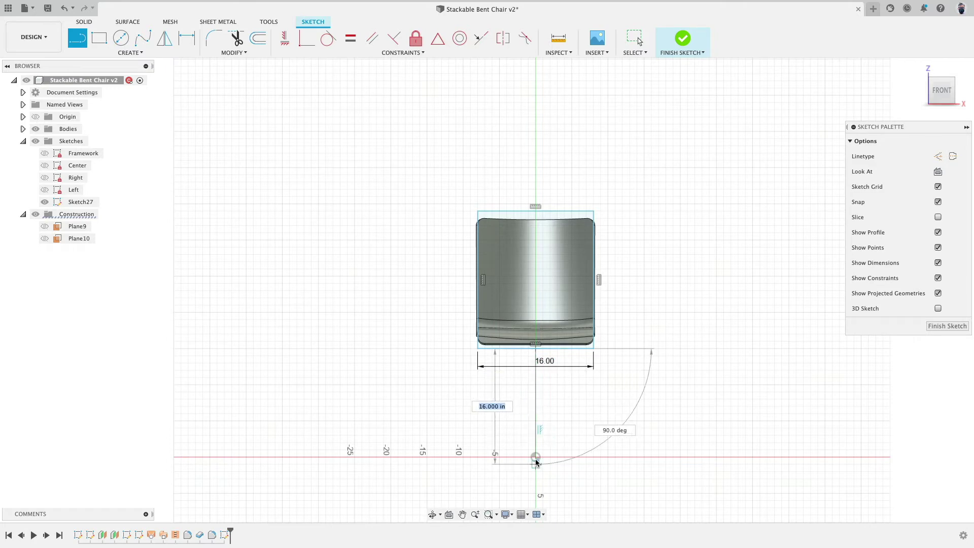
click(535, 457)
key(Escape)
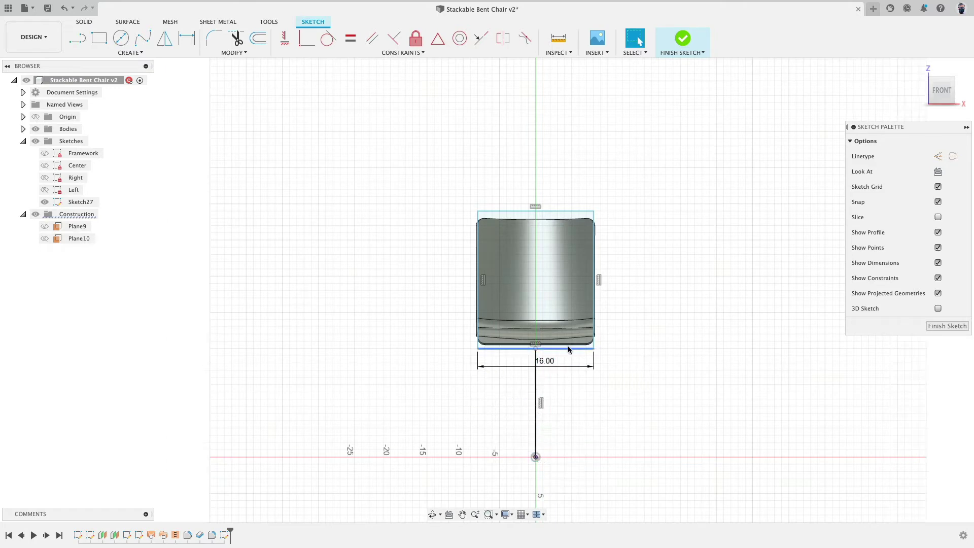
click(538, 350)
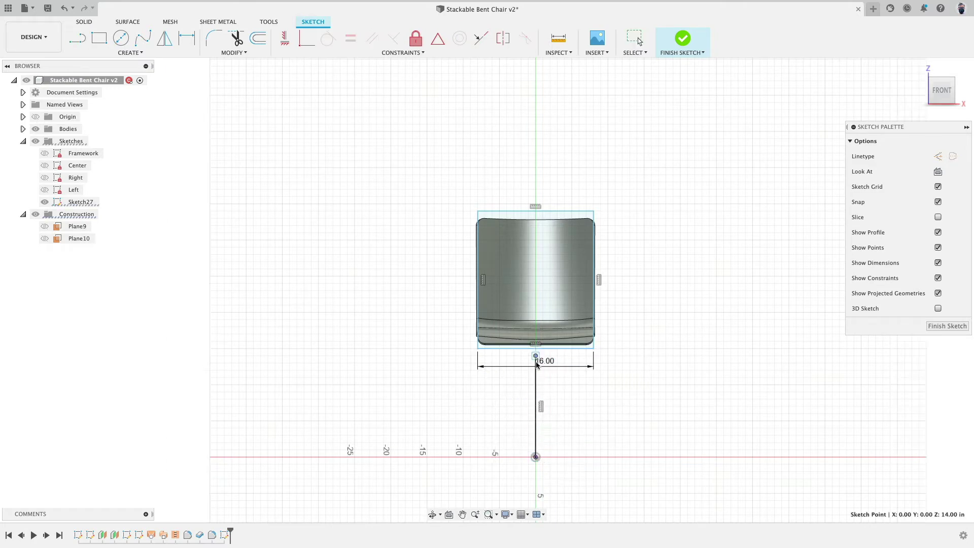
click(573, 382)
scroll(574, 382, up, 3)
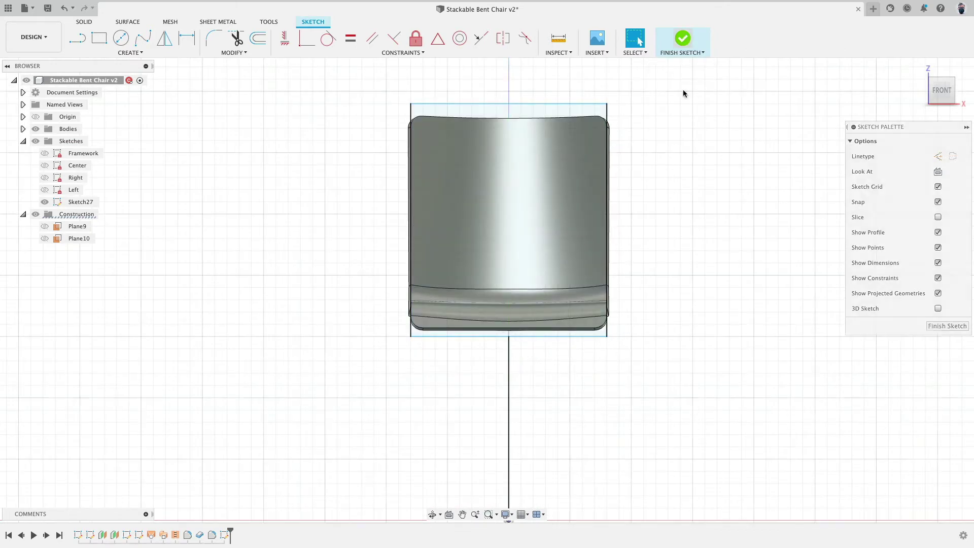
click(682, 39)
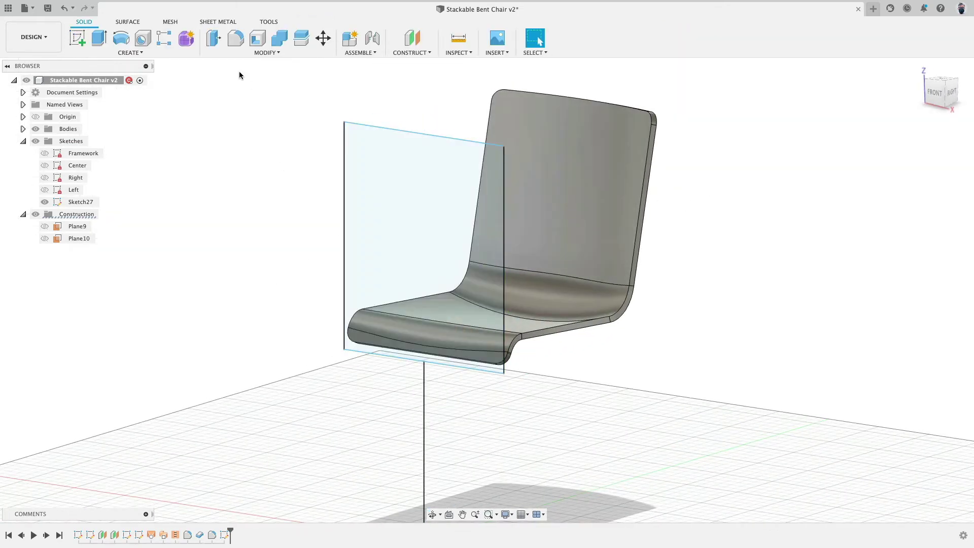
- Extrude the rectangle about 34.776 in through the whole chair as an Intersect operation to trim its sides
click(99, 38)
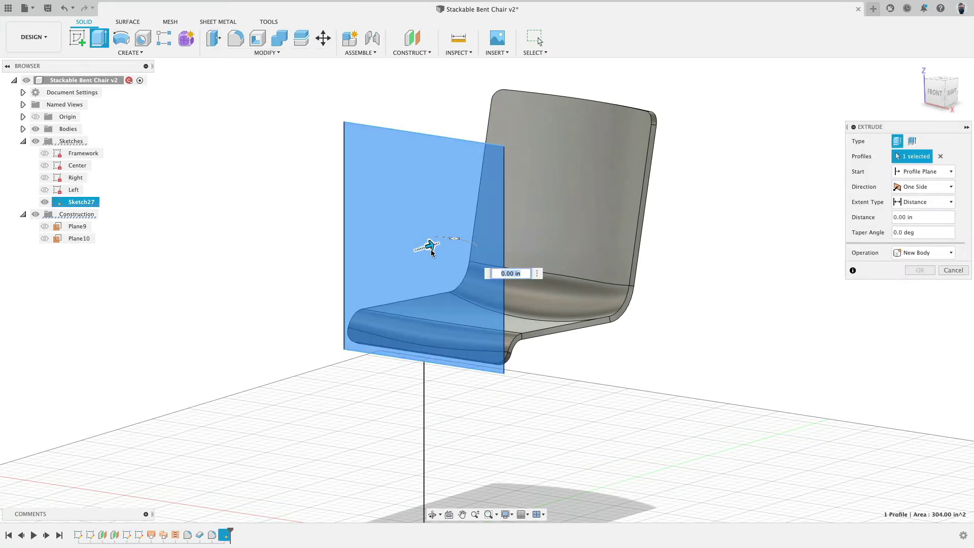
drag(432, 252, 677, 172)
click(901, 253)
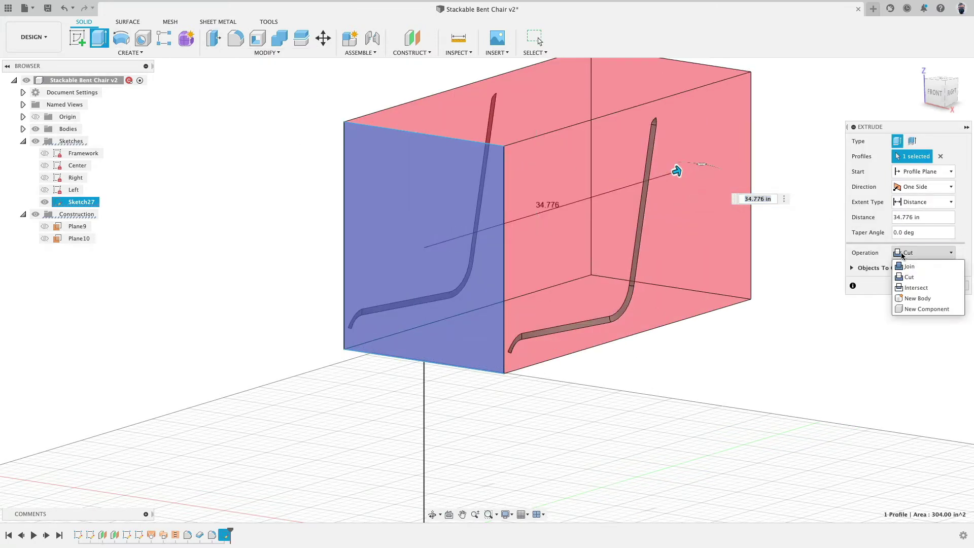
click(921, 287)
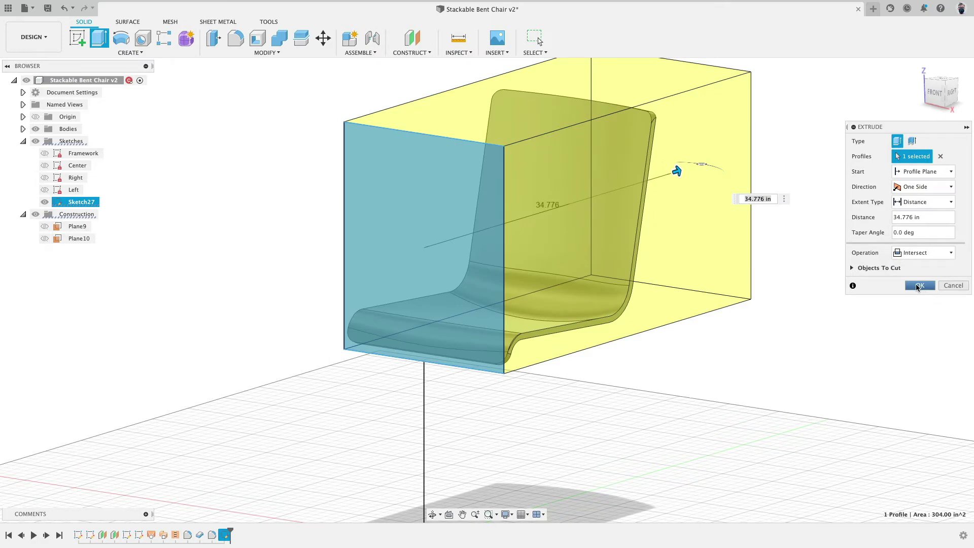
click(918, 286)
- Toggle the rectangle sketch's visibility and inspect the trimmed side edges from the front
click(935, 93)
click(46, 203)
click(45, 202)
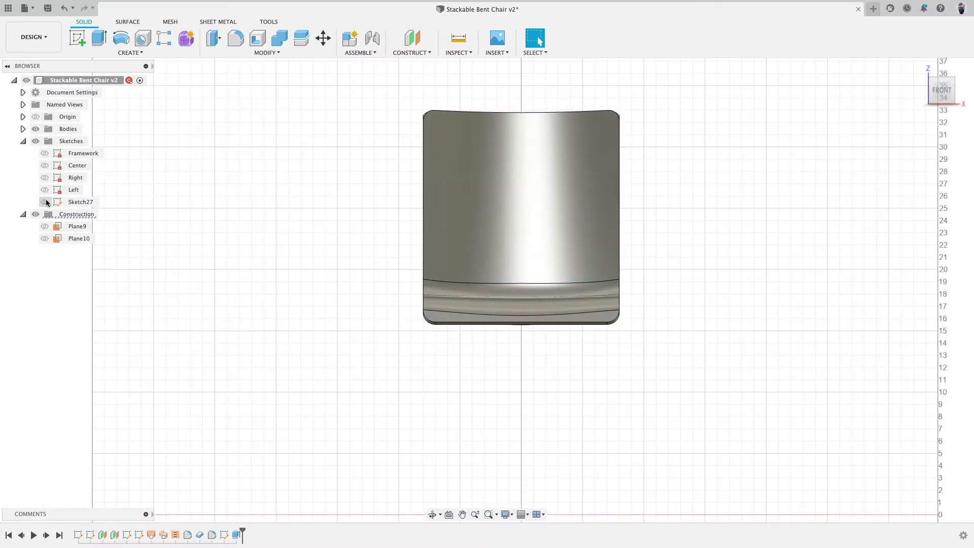
scroll(679, 198, up, 4)
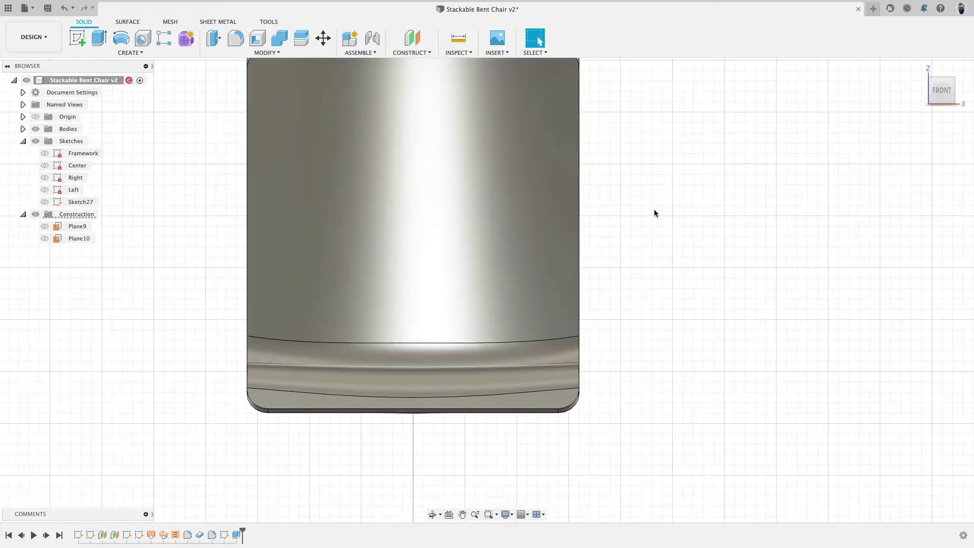
scroll(601, 277, down, 2)
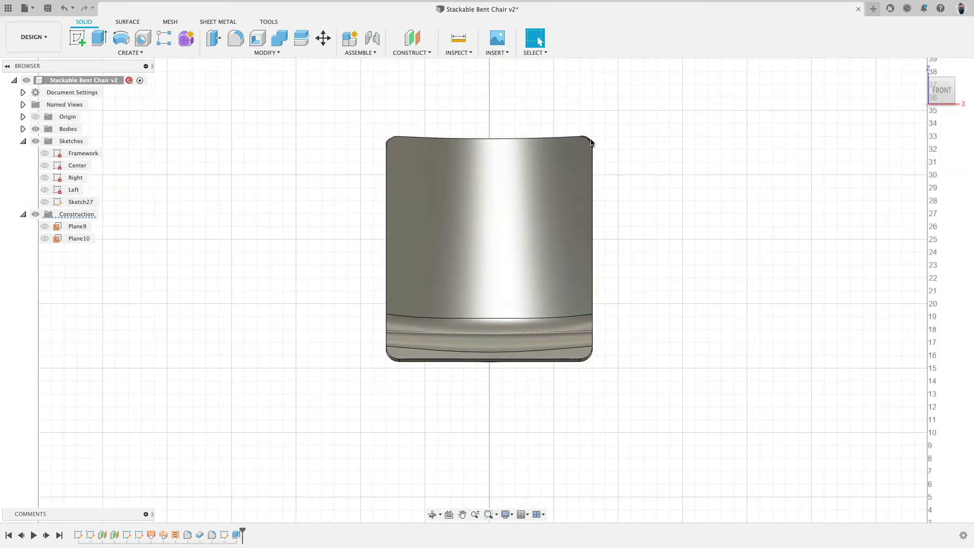
key(F6)
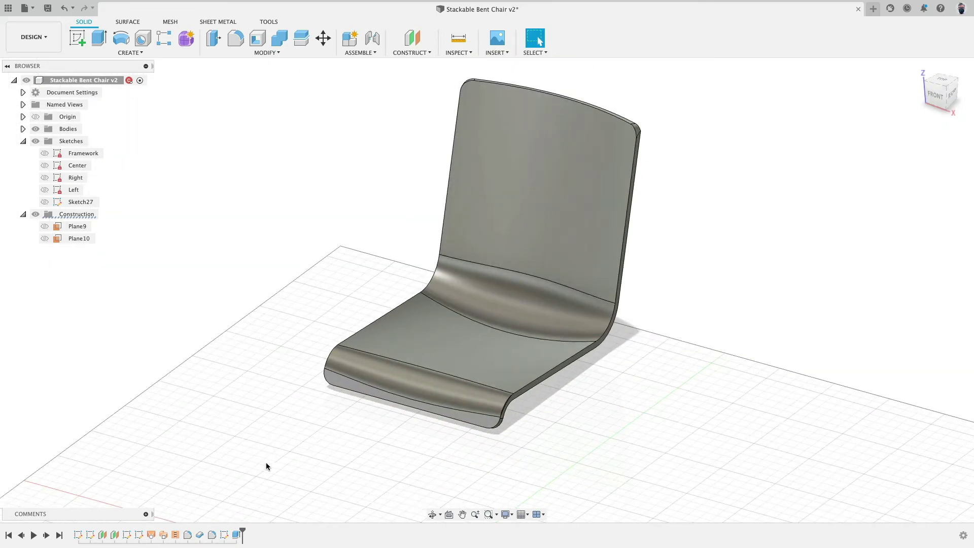
- Move the corner fillet after the intersect extrude in the timeline and add both upper backrest corner edges to it at 1 in
click(212, 535)
click(253, 536)
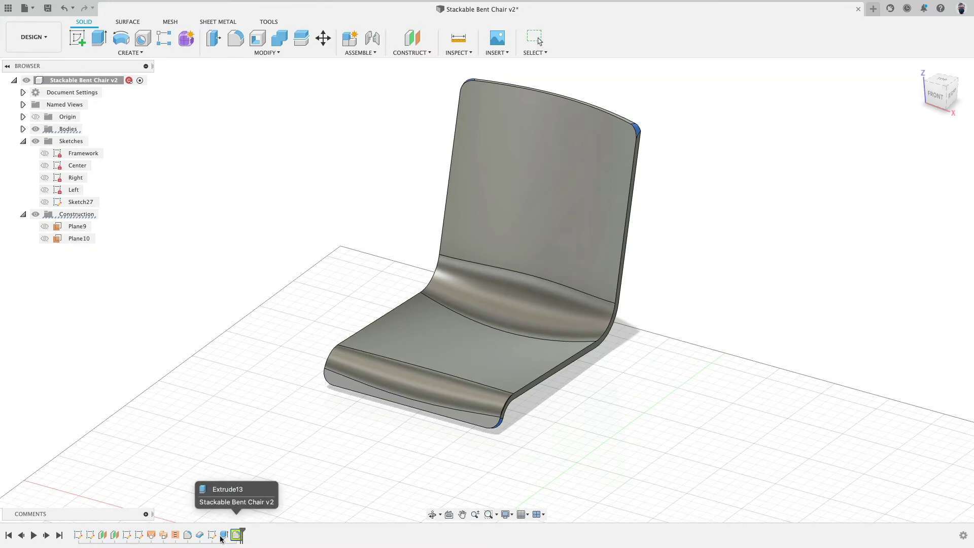
right_click(237, 537)
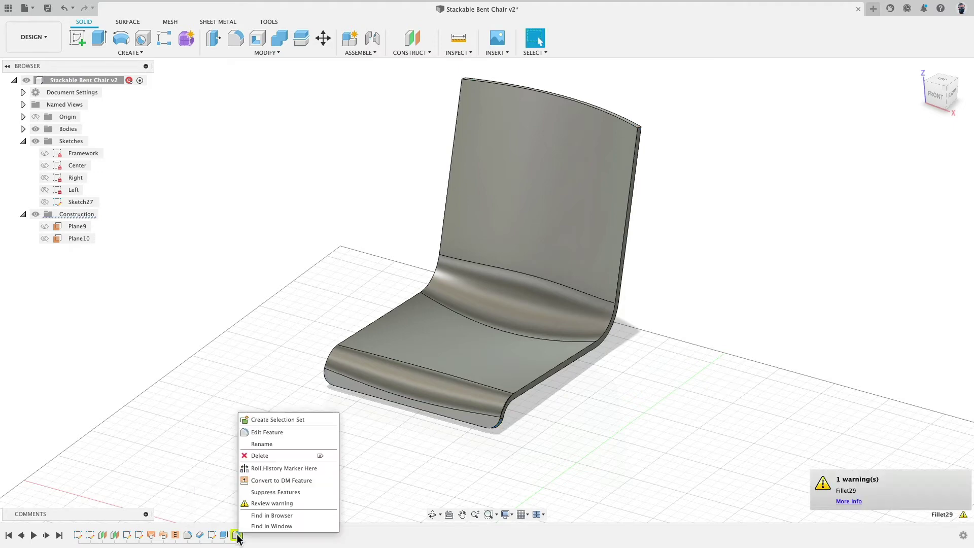
click(298, 433)
scroll(628, 143, up, 5)
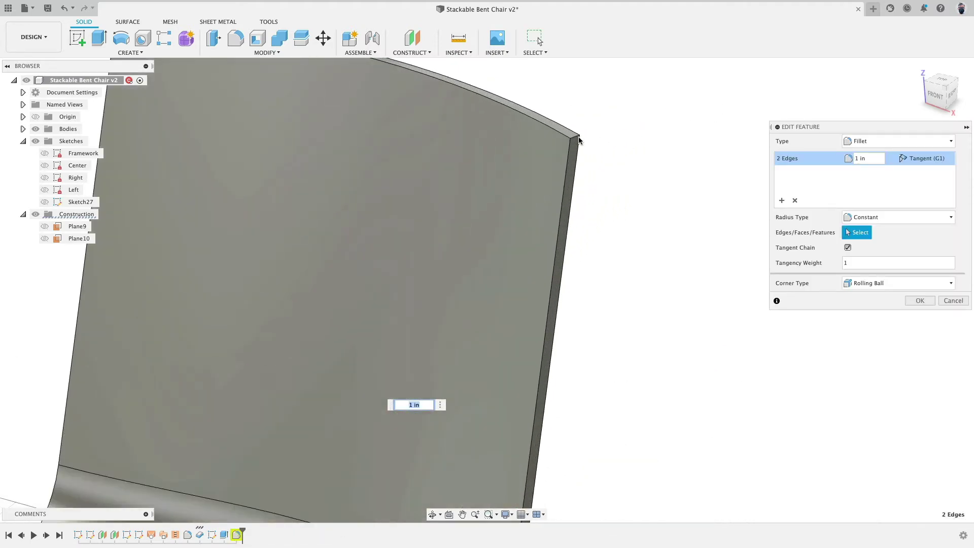
click(578, 141)
scroll(445, 124, down, 5)
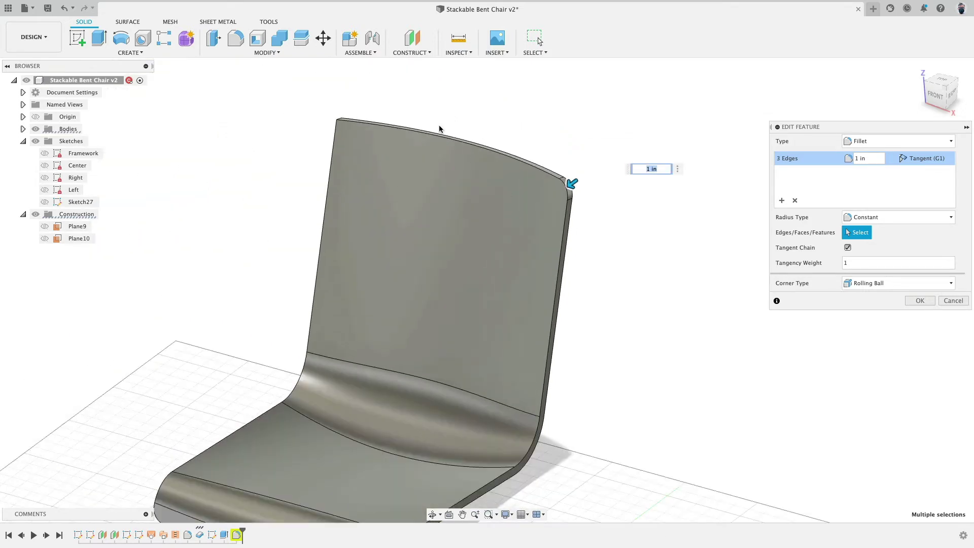
scroll(317, 137, up, 8)
click(330, 172)
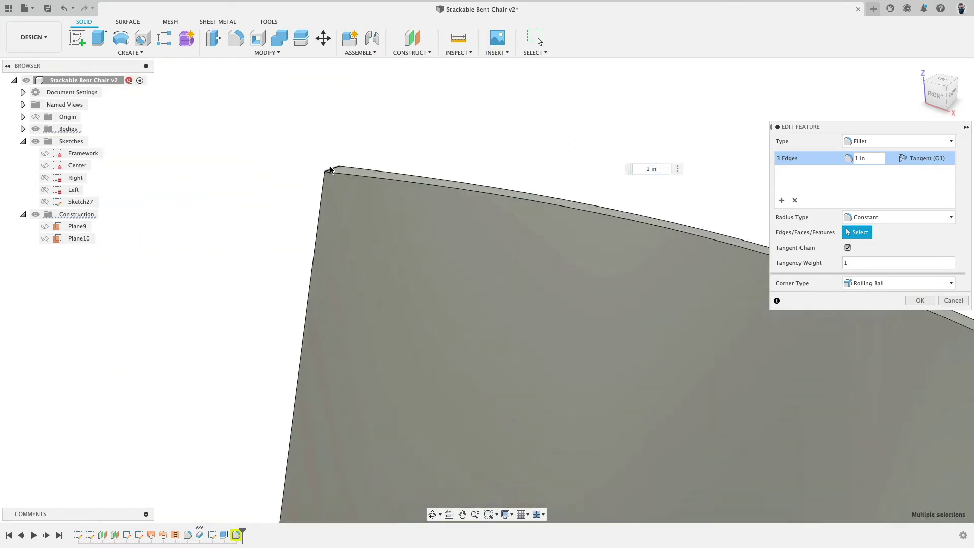
scroll(330, 173, down, 6)
scroll(624, 204, down, 2)
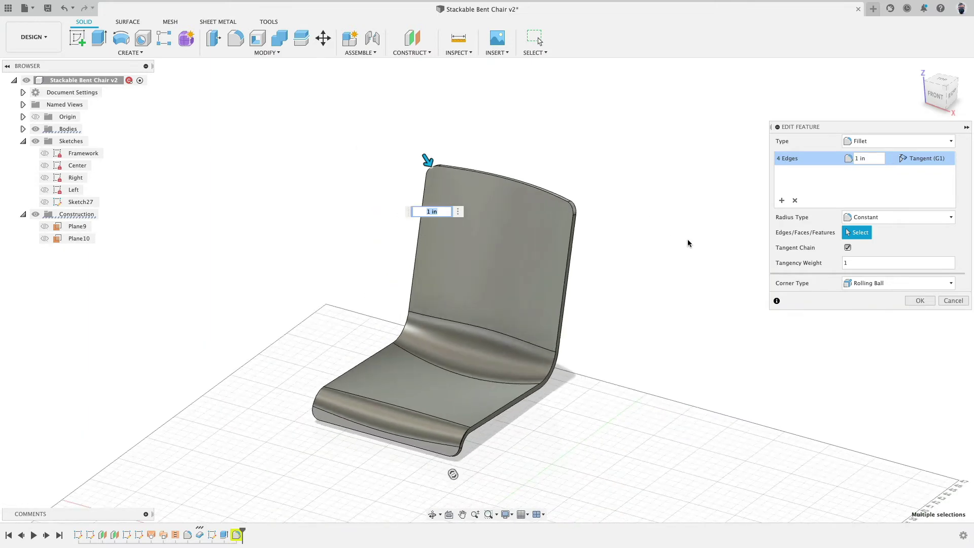
click(920, 300)
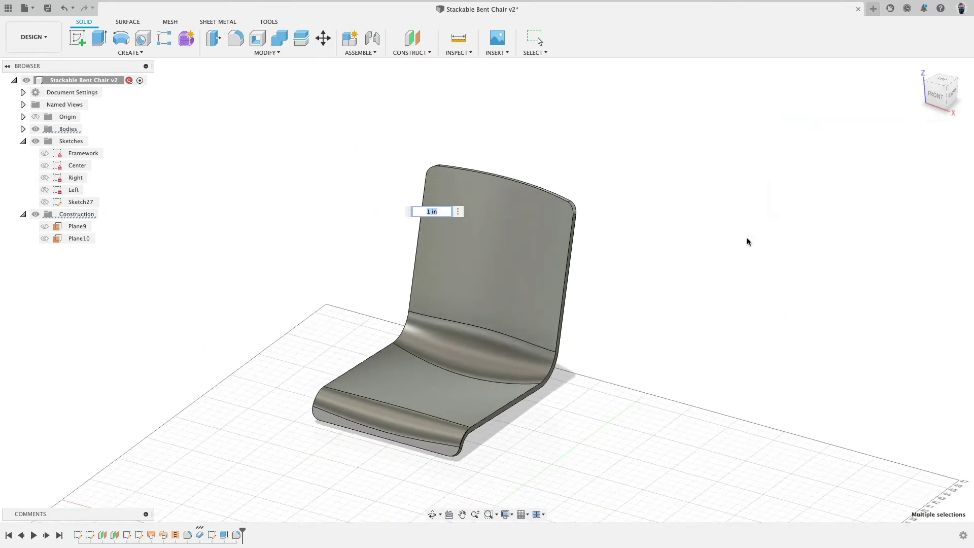
- Inspect the trimmed side edge around the front bend and along the seat from the front and from angled views
click(936, 95)
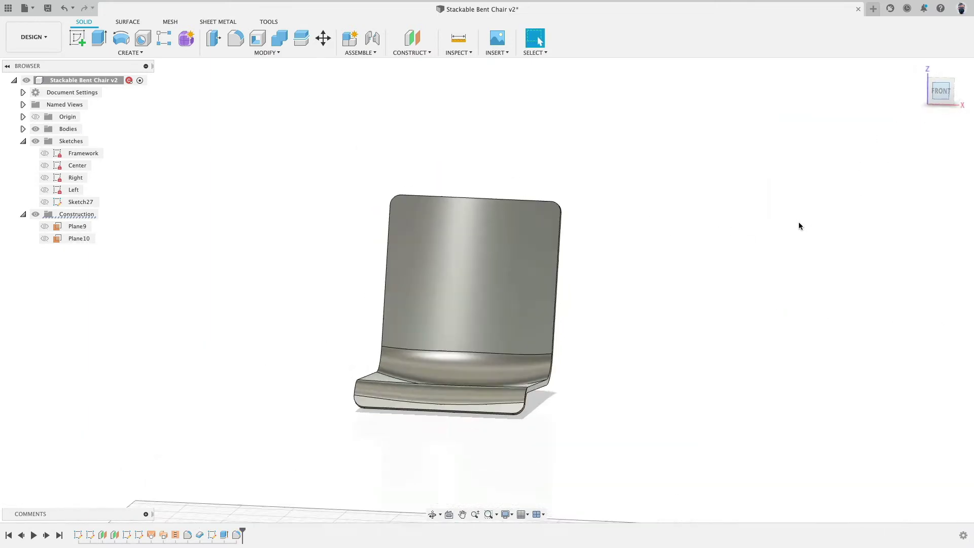
shift+middle_drag(683, 269, 581, 322)
scroll(390, 431, up, 5)
scroll(390, 432, up, 6)
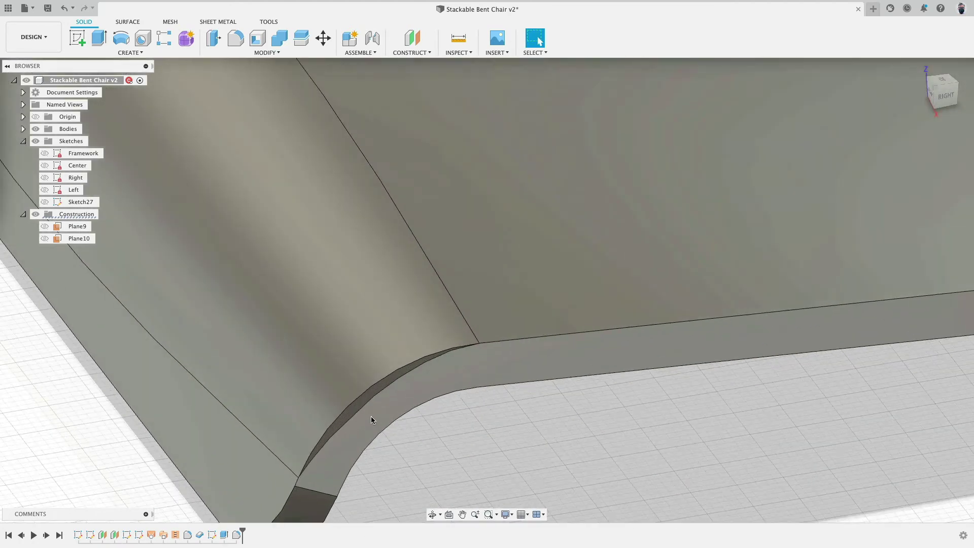
scroll(358, 402, down, 8)
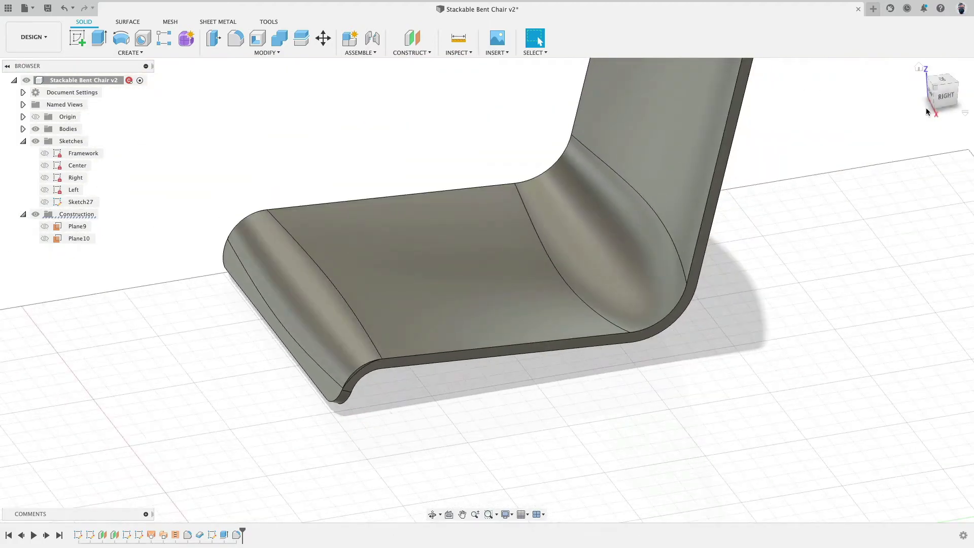
drag(929, 93, 732, 246)
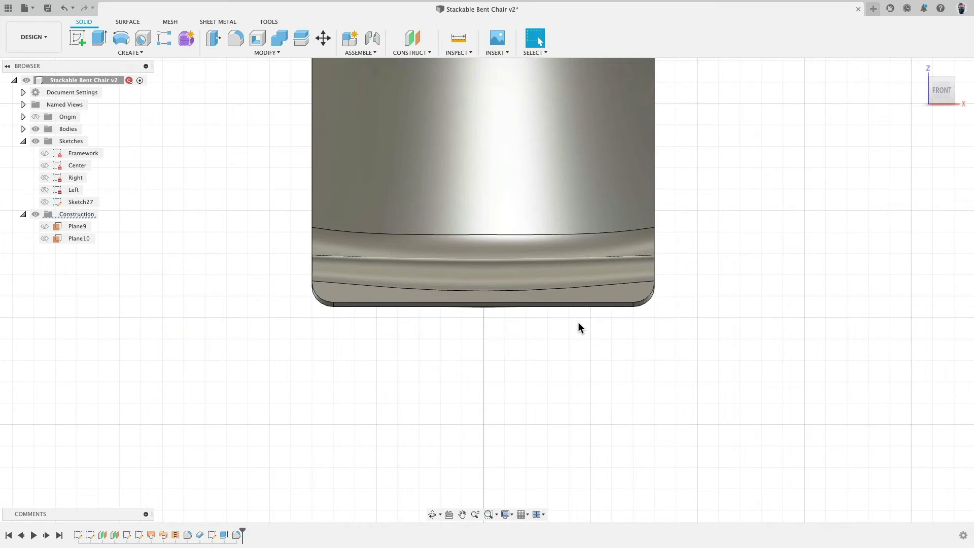
shift+middle_drag(607, 321, 691, 340)
scroll(667, 272, up, 5)
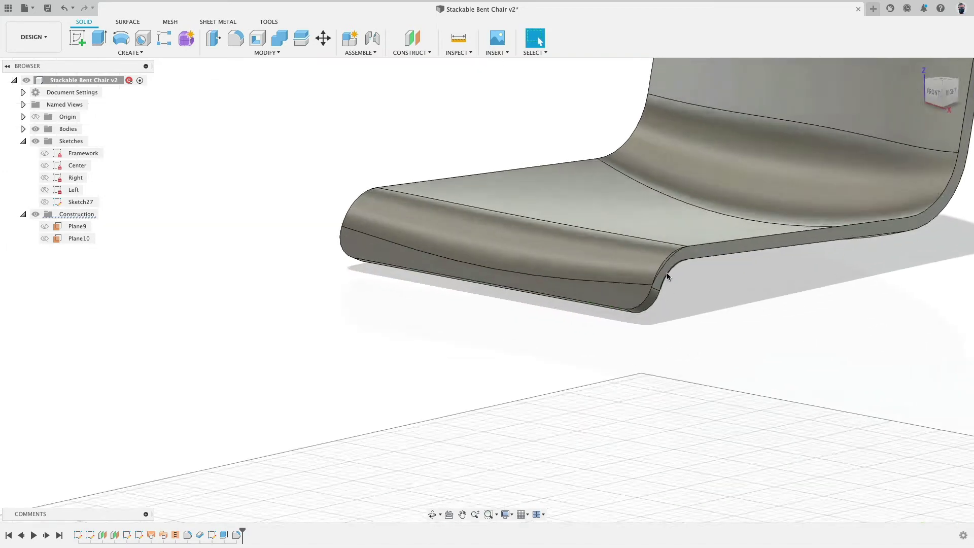
- Set the offset distance of the construction plane on the chair's right side to 8.1 in from the YZ plane
scroll(537, 339, down, 5)
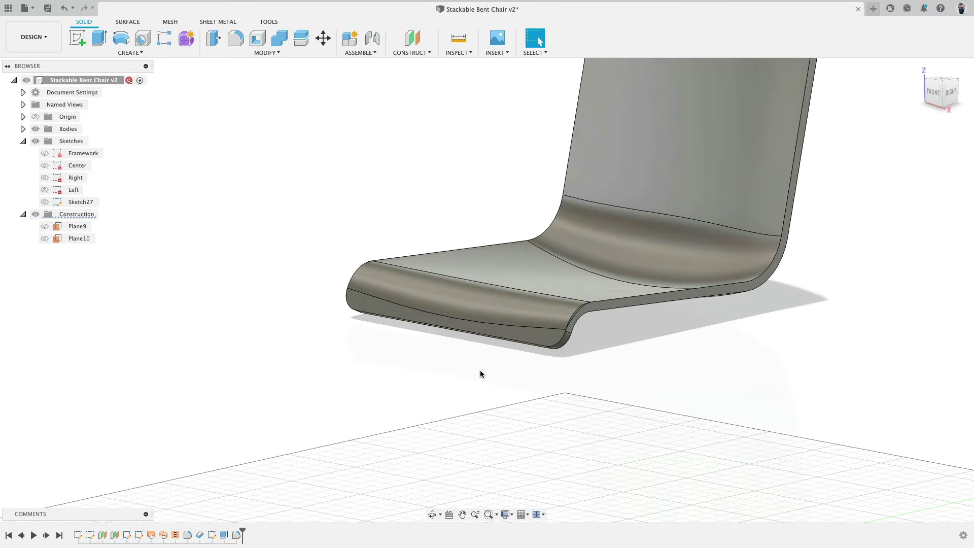
scroll(152, 487, down, 3)
click(102, 534)
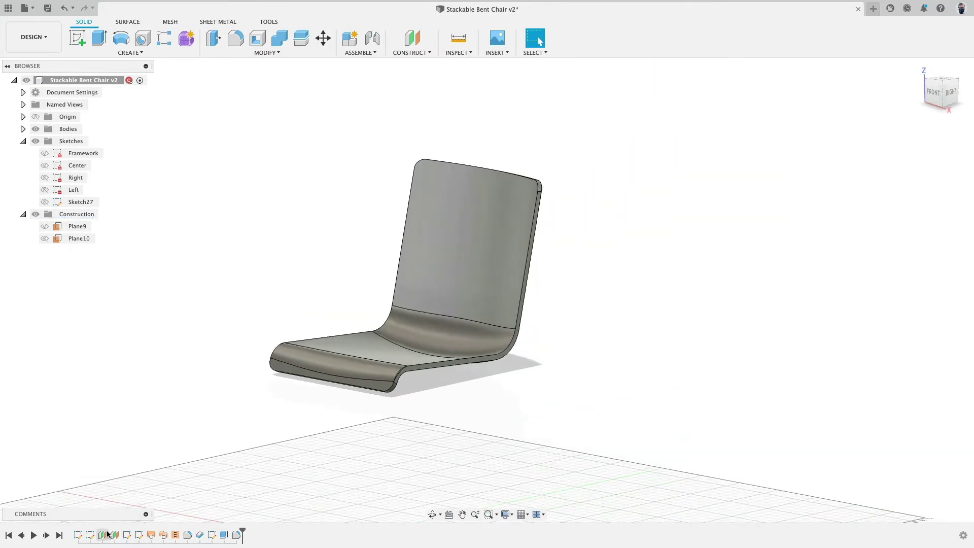
shift+click(115, 535)
middle_drag(246, 384, 213, 369)
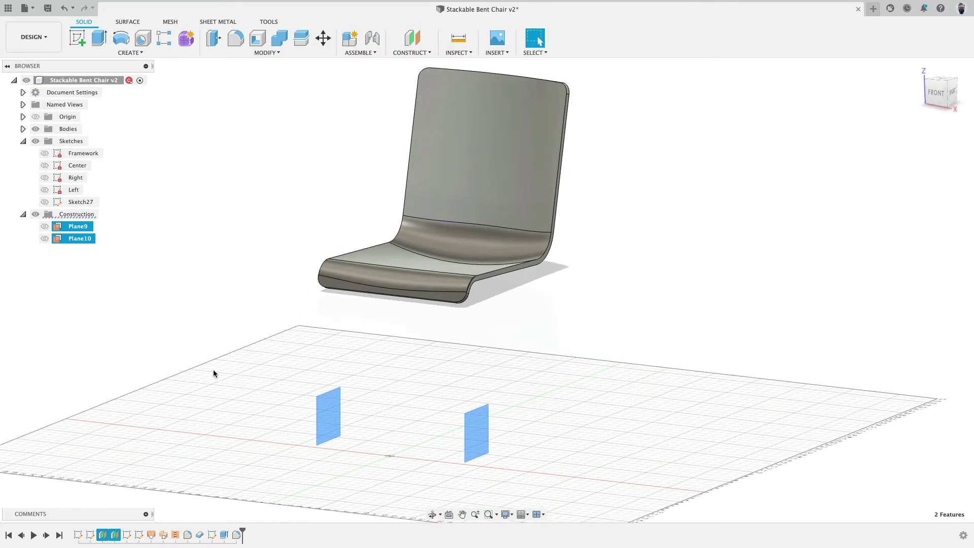
shift+click(114, 536)
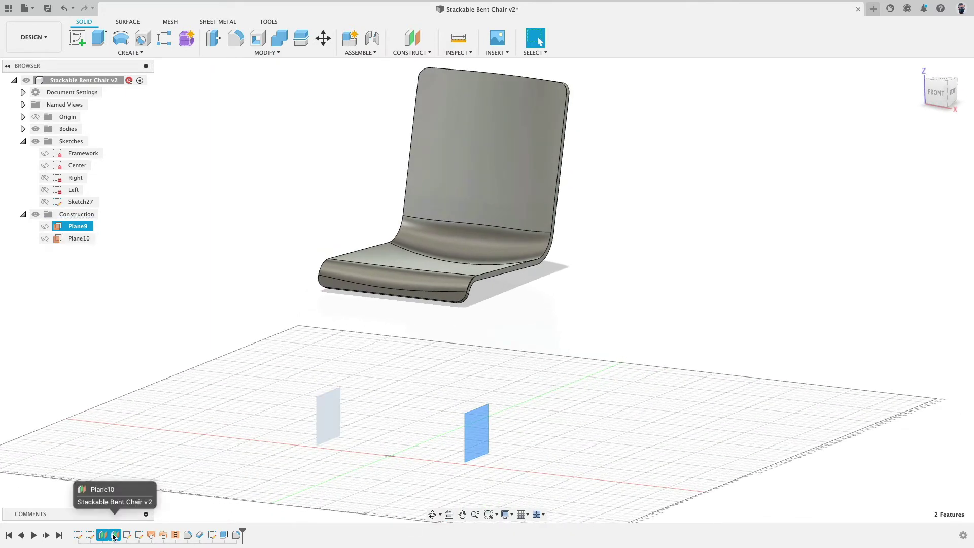
double_click(114, 535)
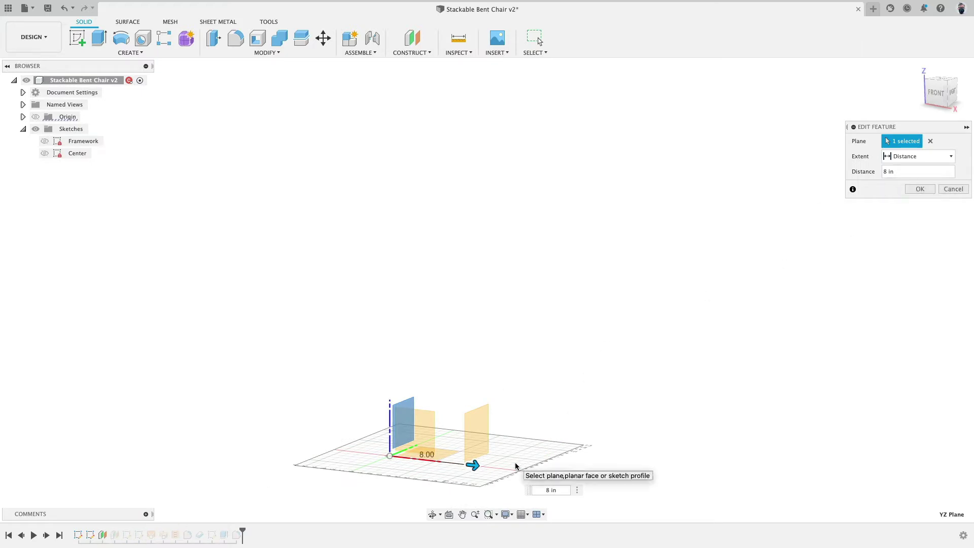
click(548, 491)
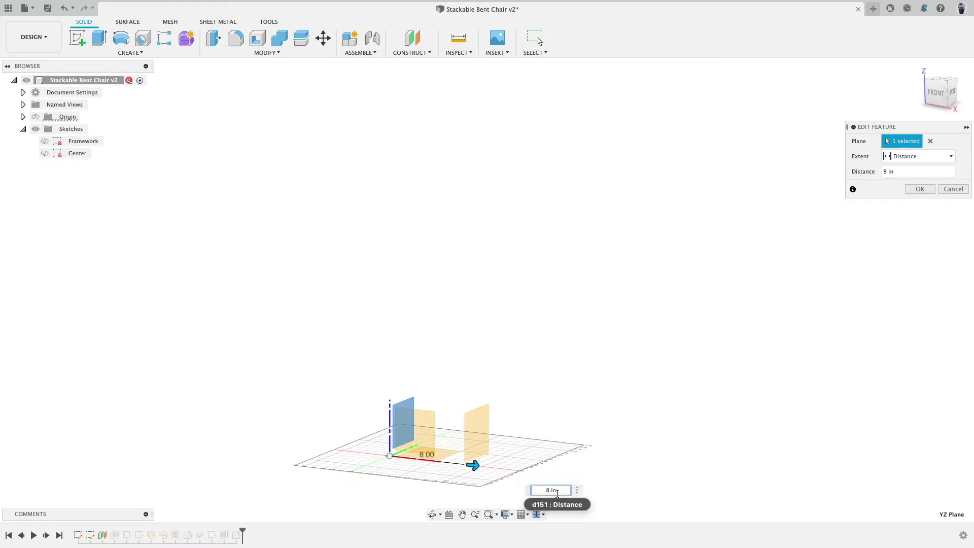
key(Return)
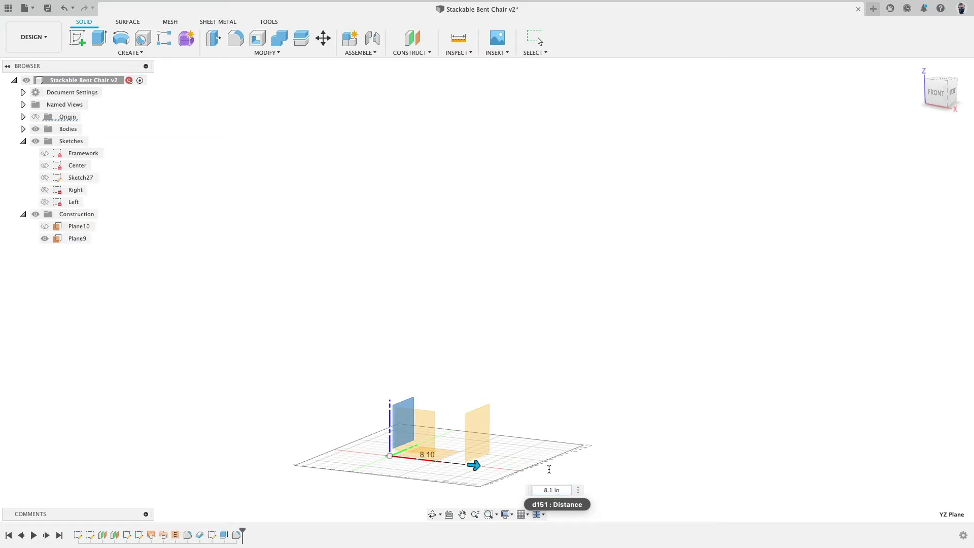
scroll(457, 283, up, 6)
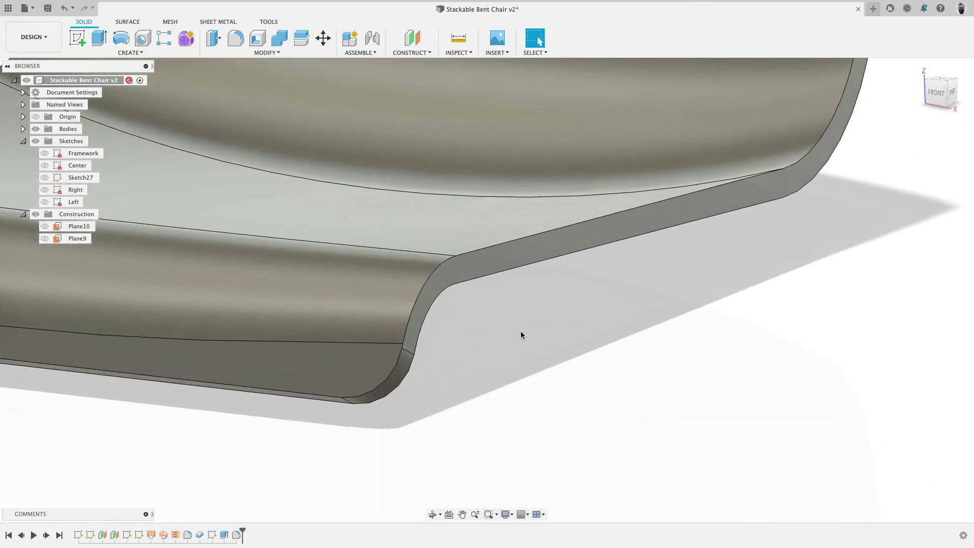
- Increase the opposite side plane's negative offset from the YZ plane to match the right side plane
scroll(514, 349, down, 5)
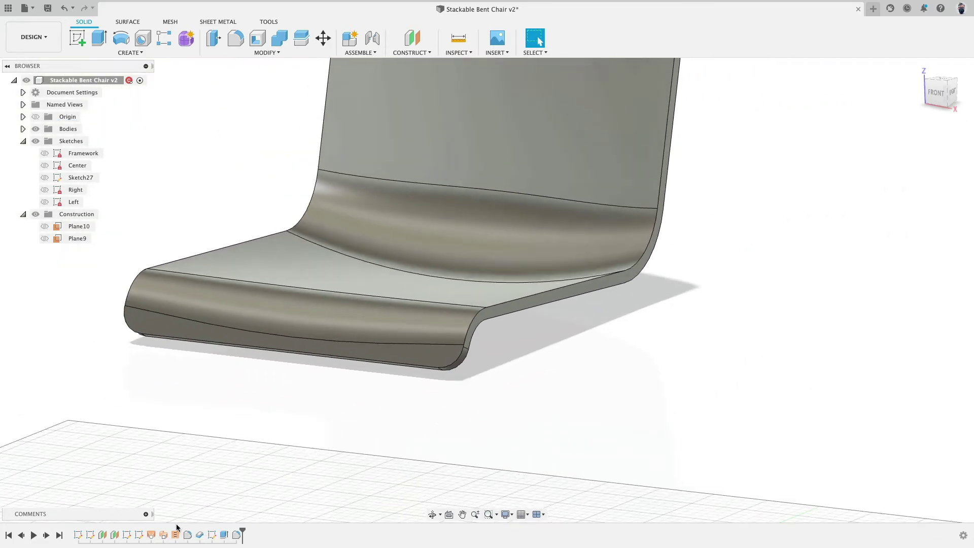
double_click(113, 536)
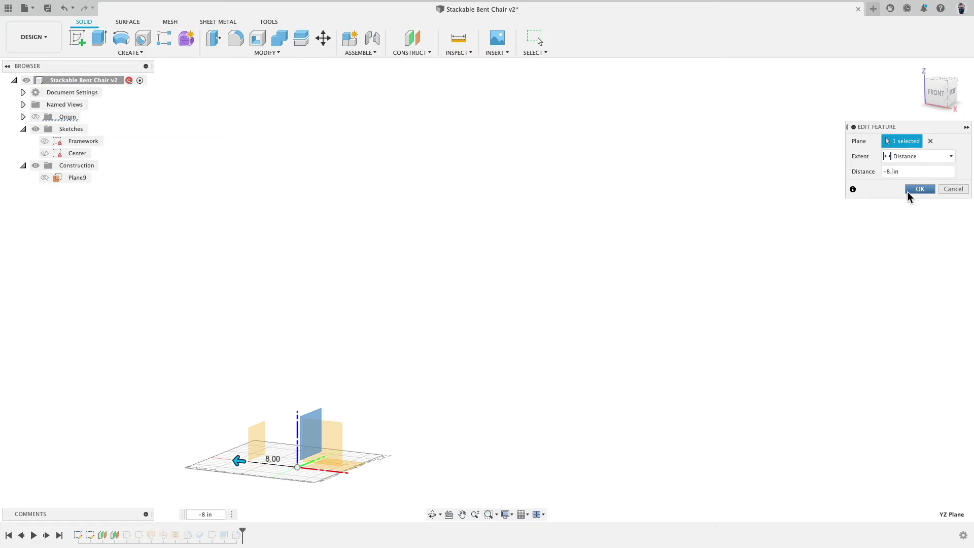
click(919, 190)
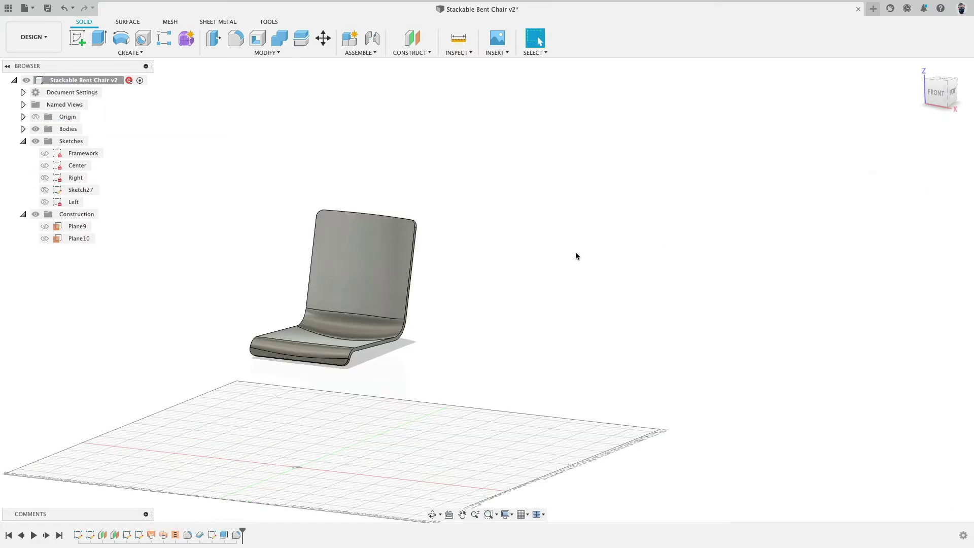
- Roll the timeline back to just after the thicken, check the untrimmed chair's width from the front, and restore the timeline to its end
click(935, 91)
drag(243, 530, 205, 530)
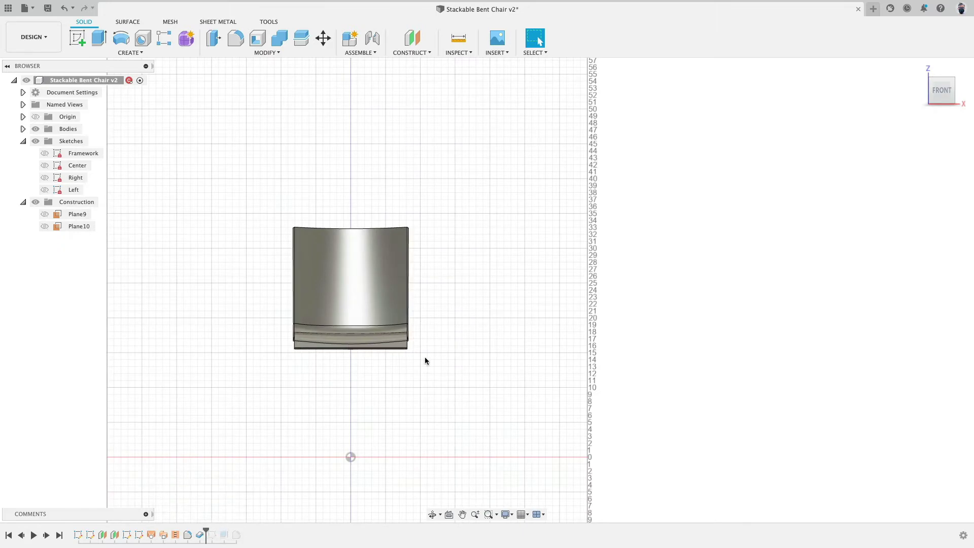
scroll(424, 361, up, 4)
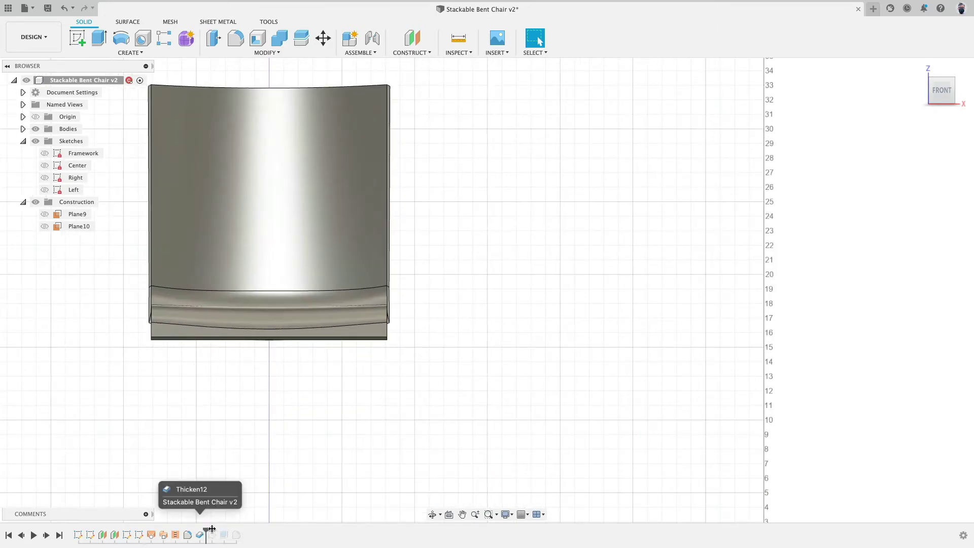
drag(207, 530, 244, 531)
middle_drag(372, 361, 512, 391)
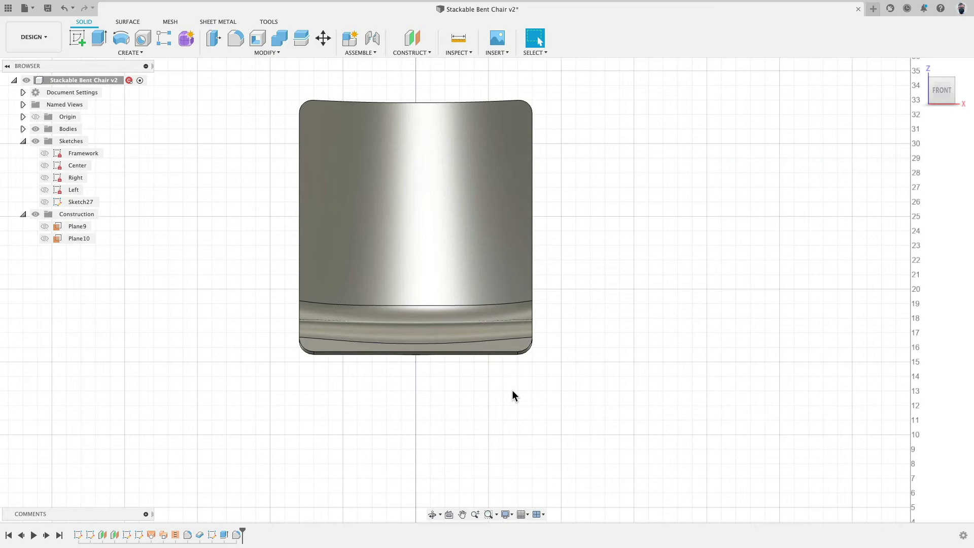
- Inspect the chair's side profile and the underside of the seat from the right side and from angled views
click(919, 69)
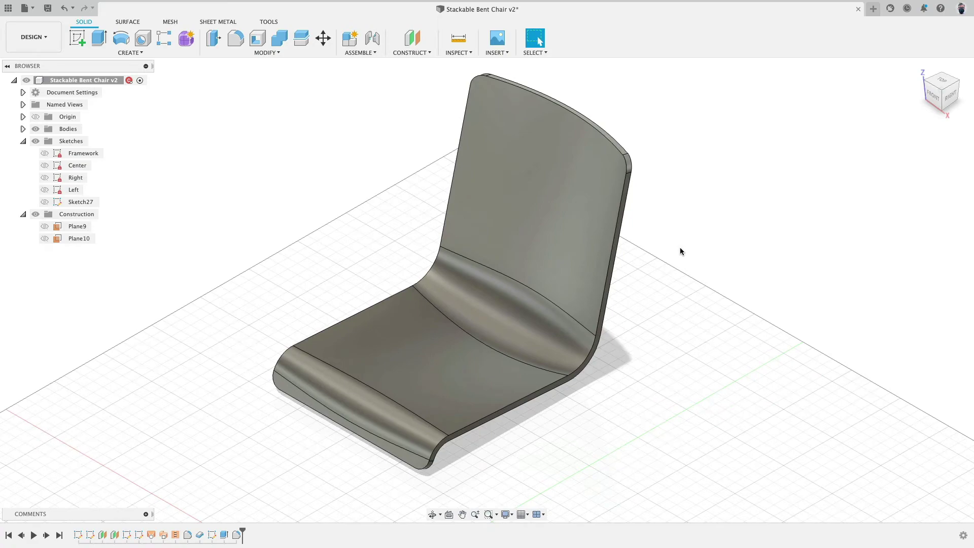
shift+middle_drag(653, 321, 634, 300)
click(949, 93)
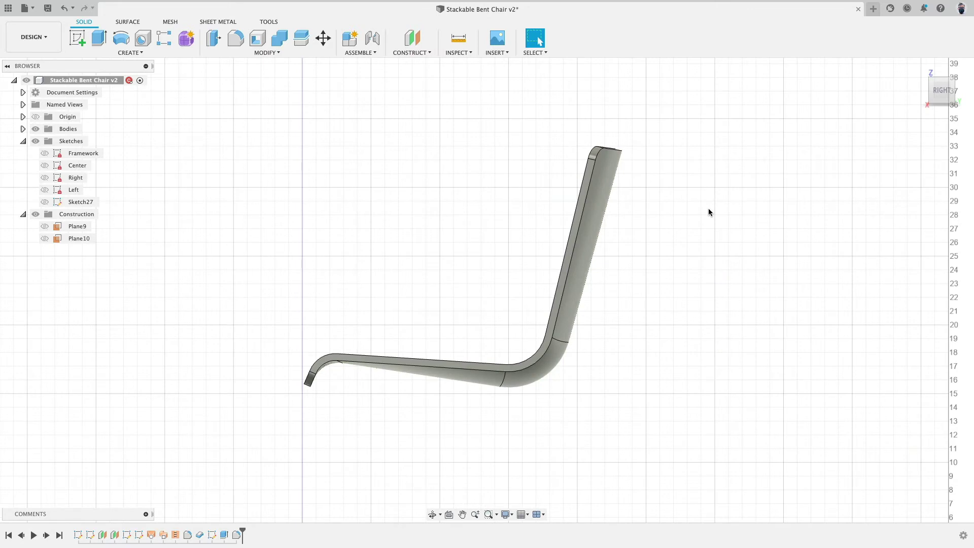
shift+middle_drag(413, 305, 377, 219)
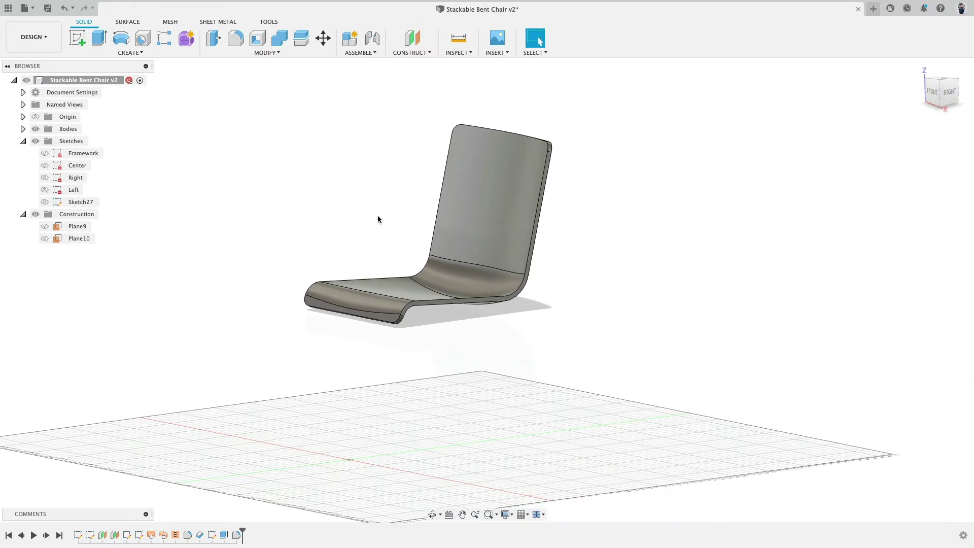
click(948, 93)
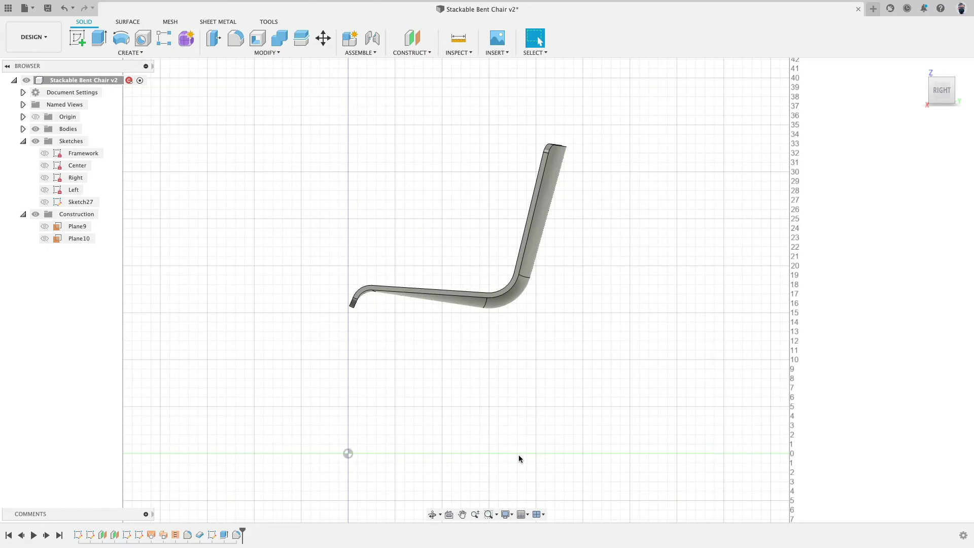
shift+middle_drag(519, 458, 505, 307)
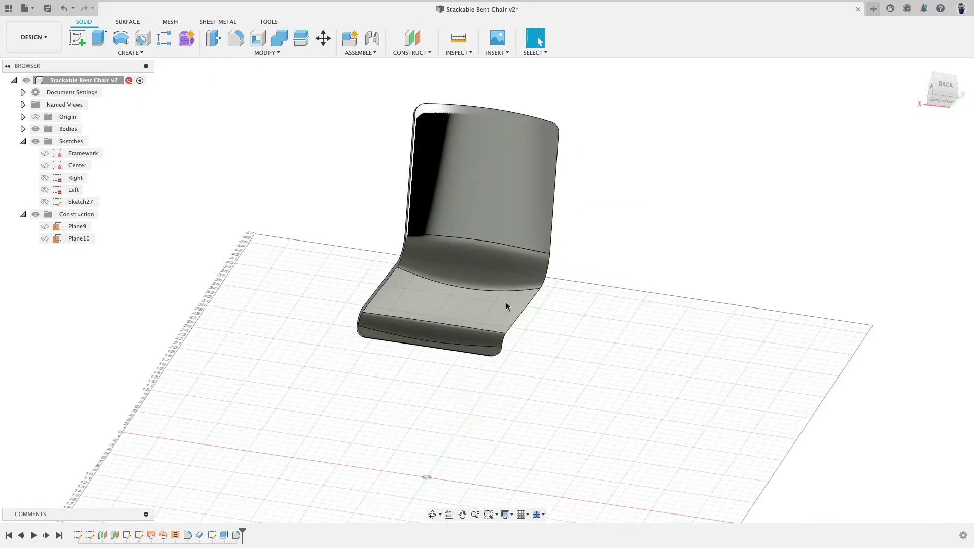
shift+middle_drag(576, 298, 505, 311)
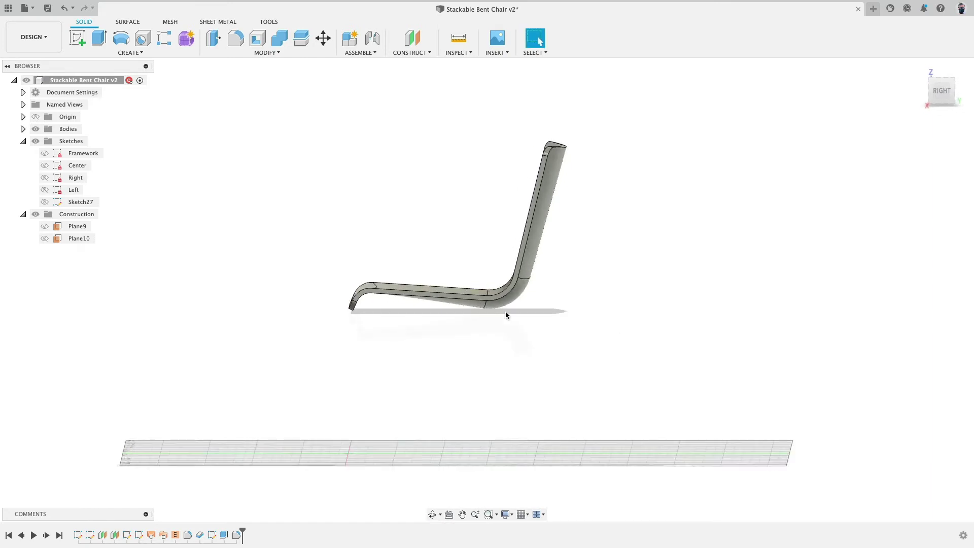
click(467, 304)
click(941, 90)
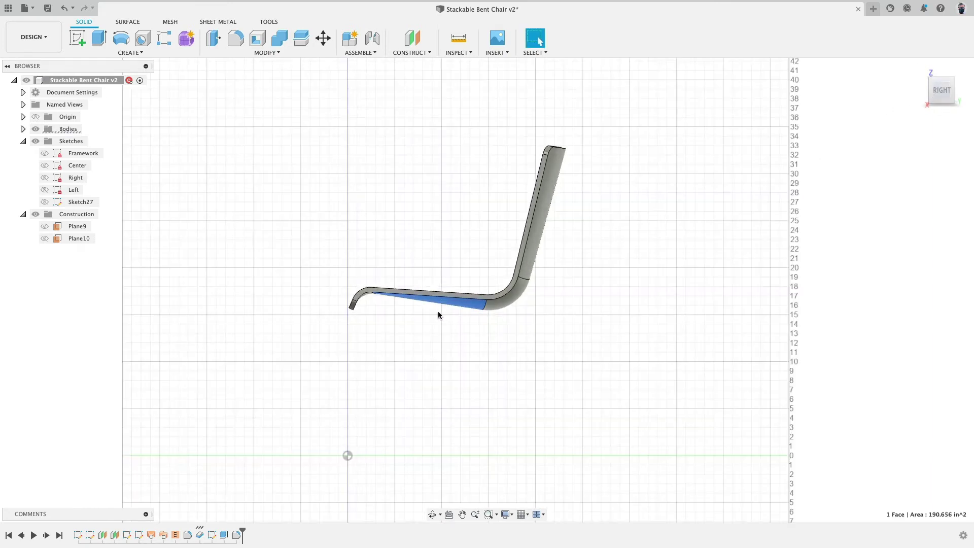
click(481, 355)
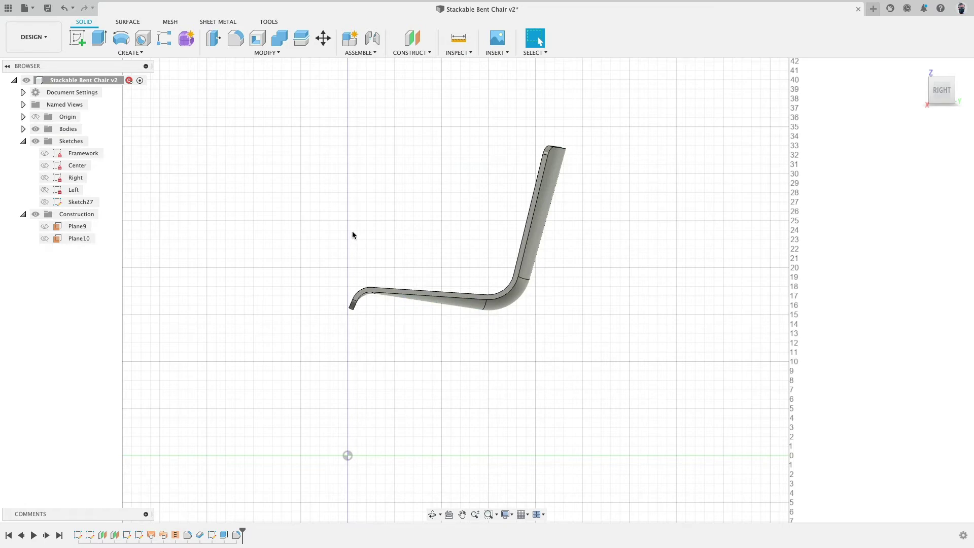
shift+middle_drag(352, 230, 380, 240)
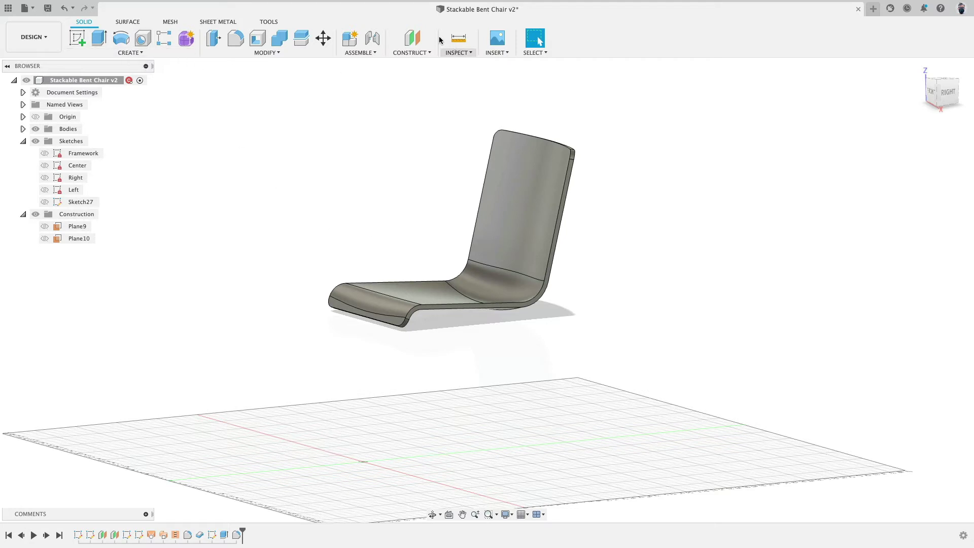
- Create a construction plane offset a little over 8 in from the YZ plane toward the chair's right side
click(412, 39)
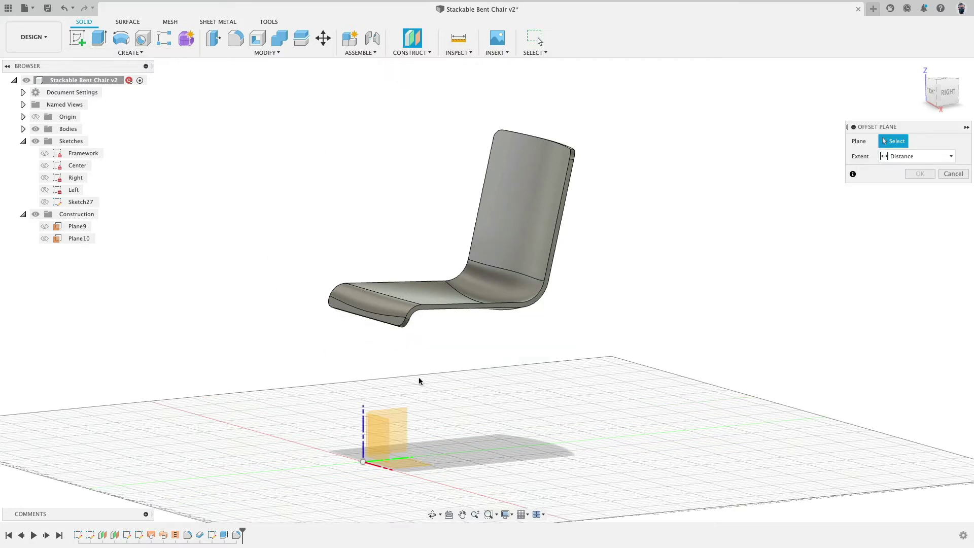
click(405, 420)
drag(376, 455, 440, 474)
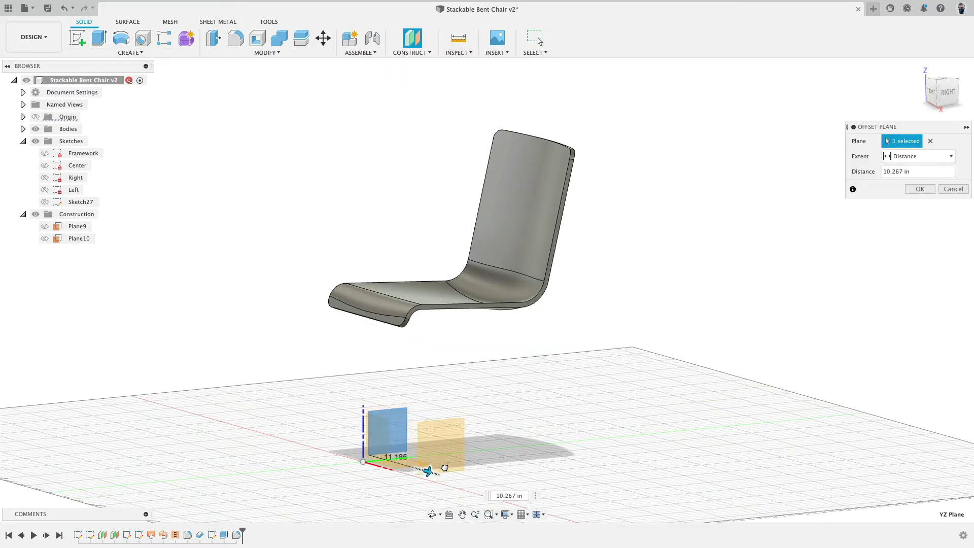
text(8)
key(Return)
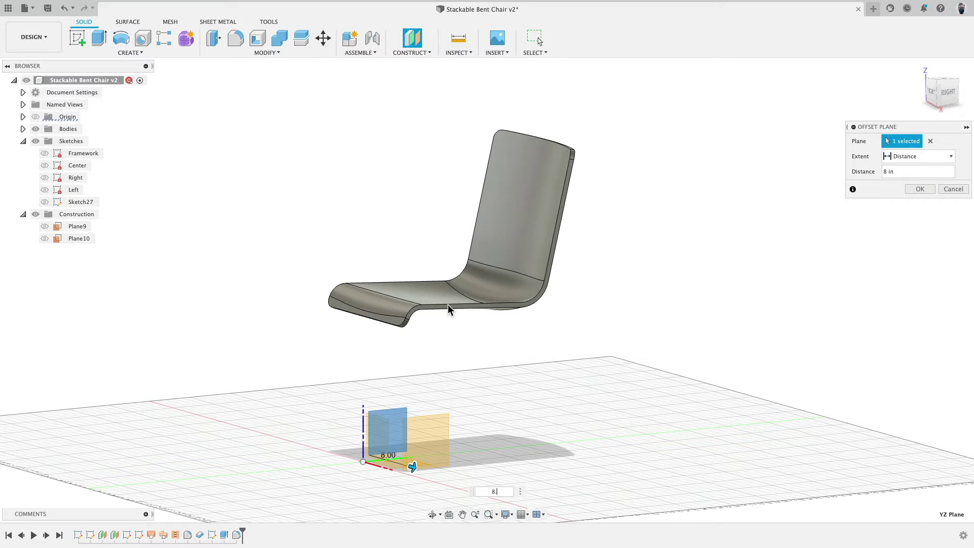
key(Return)
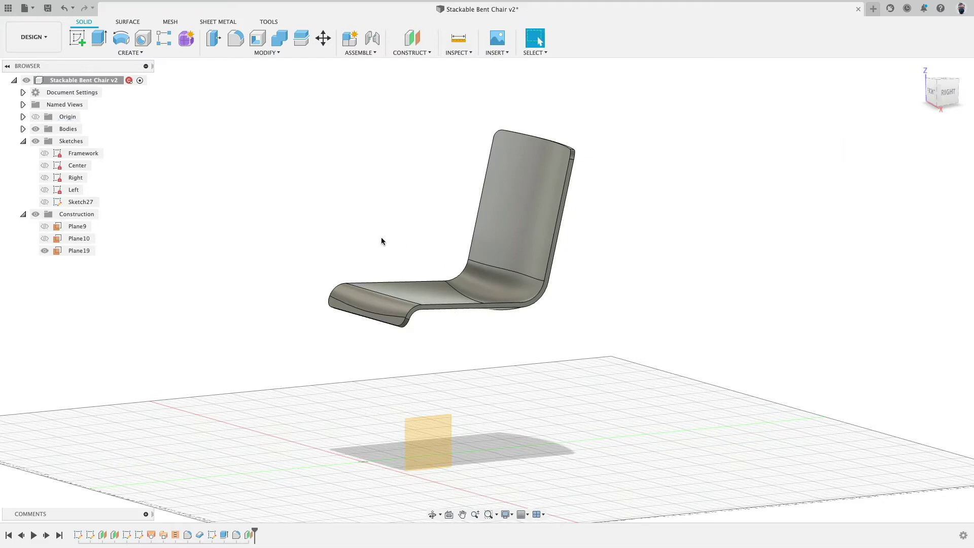
- Start a sketch on the new offset plane and project the lower side edges of the front bend, seat and rear bend into it
click(77, 38)
click(448, 430)
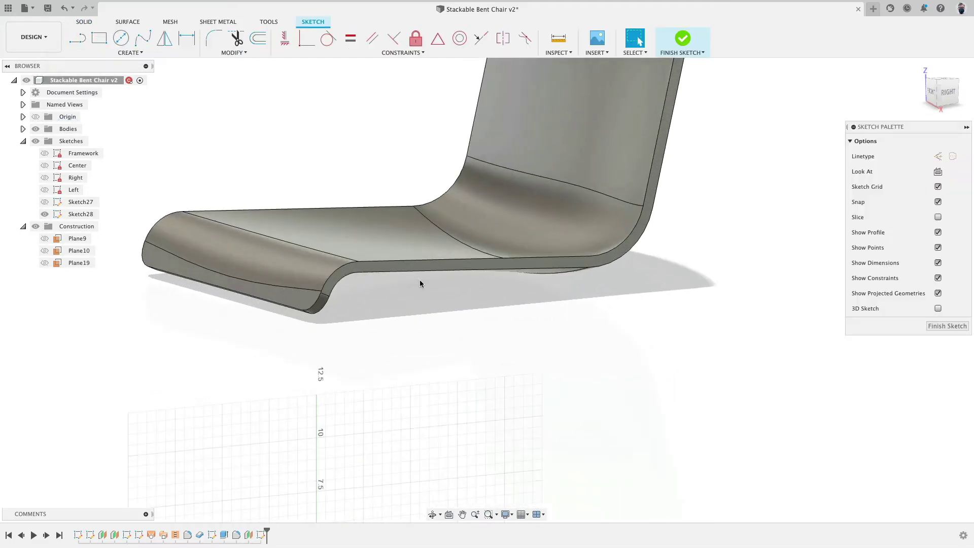
click(131, 52)
mouse_move(131, 225)
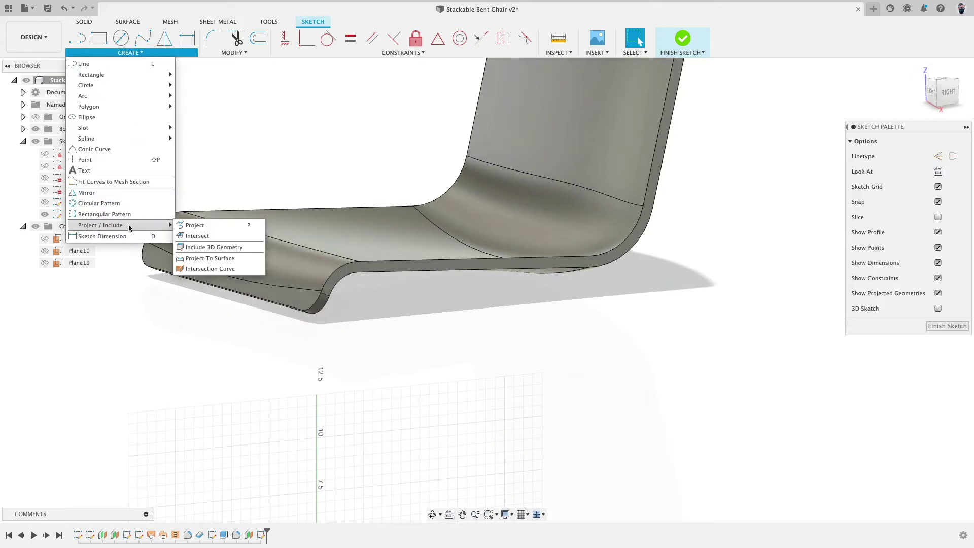
click(194, 224)
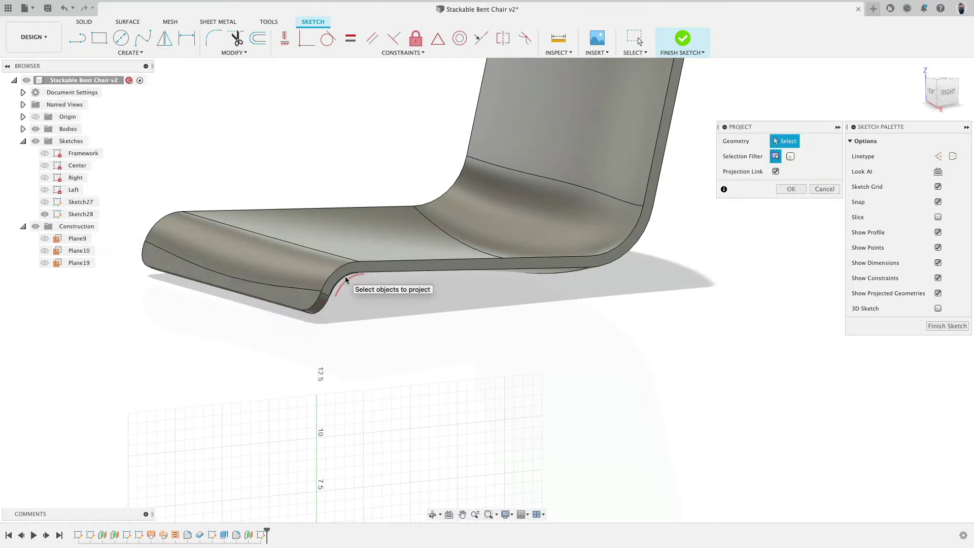
click(345, 277)
click(382, 270)
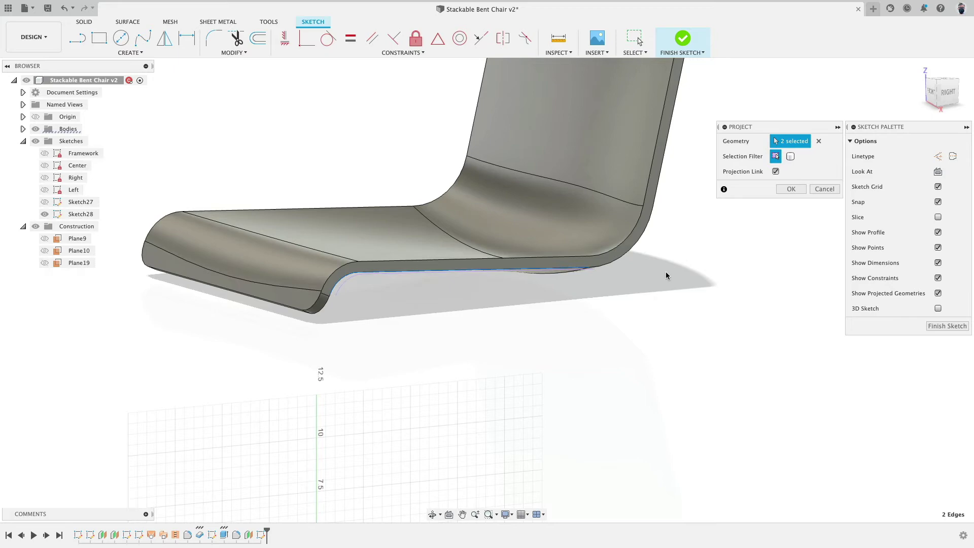
click(629, 251)
click(791, 189)
- Hide the chair bodies and draw a closed four-sided leg profile below the projected seat curve, with a horizontal base about 23.6 in long starting at the origin
click(947, 85)
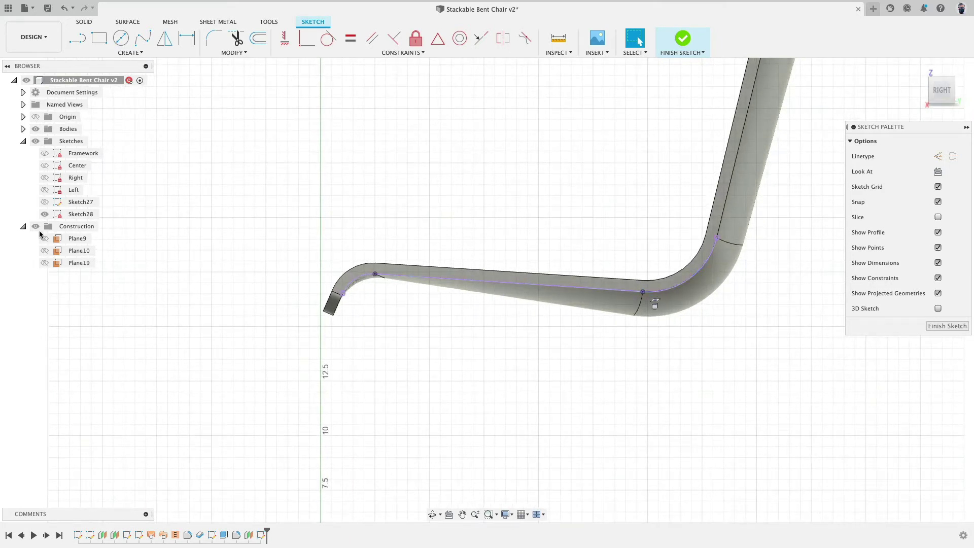
click(36, 129)
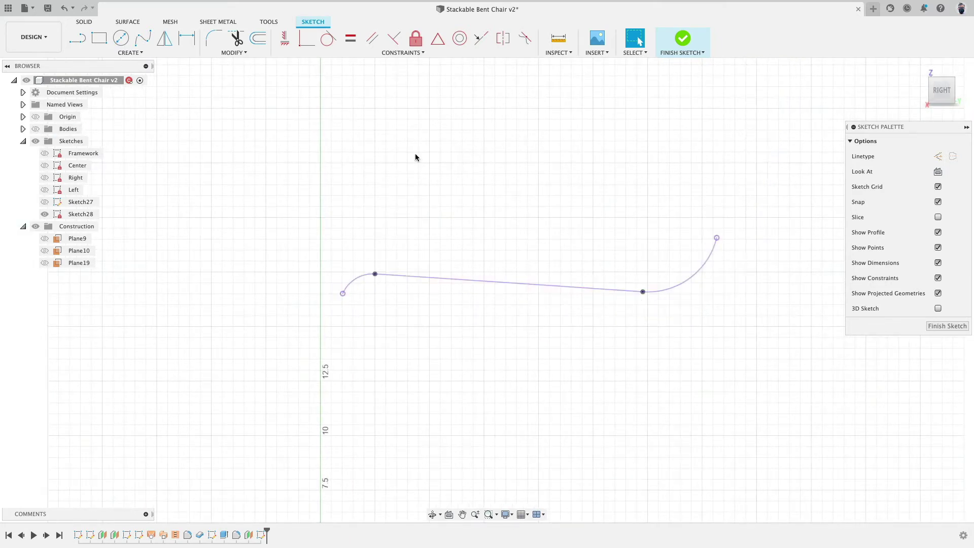
click(77, 38)
scroll(346, 261, down, 3)
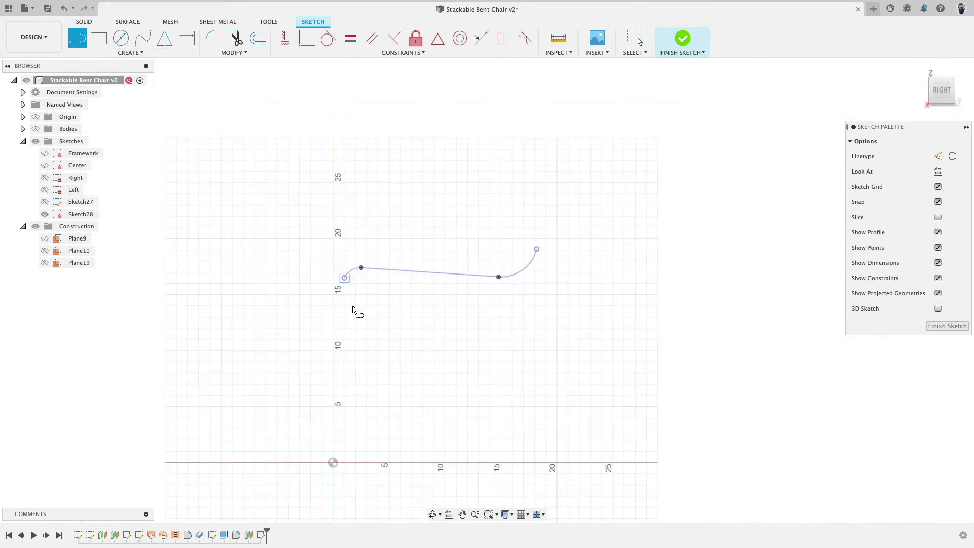
click(333, 462)
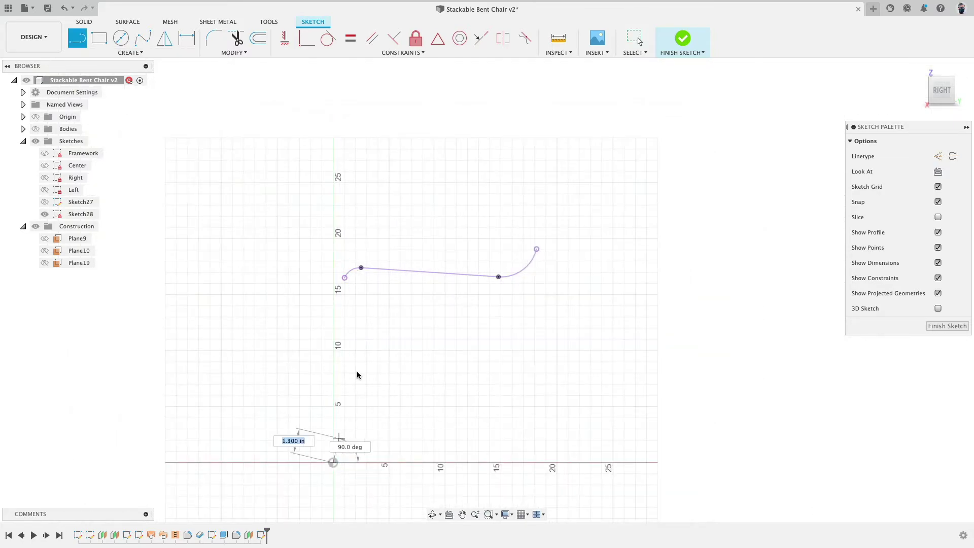
click(361, 286)
click(501, 294)
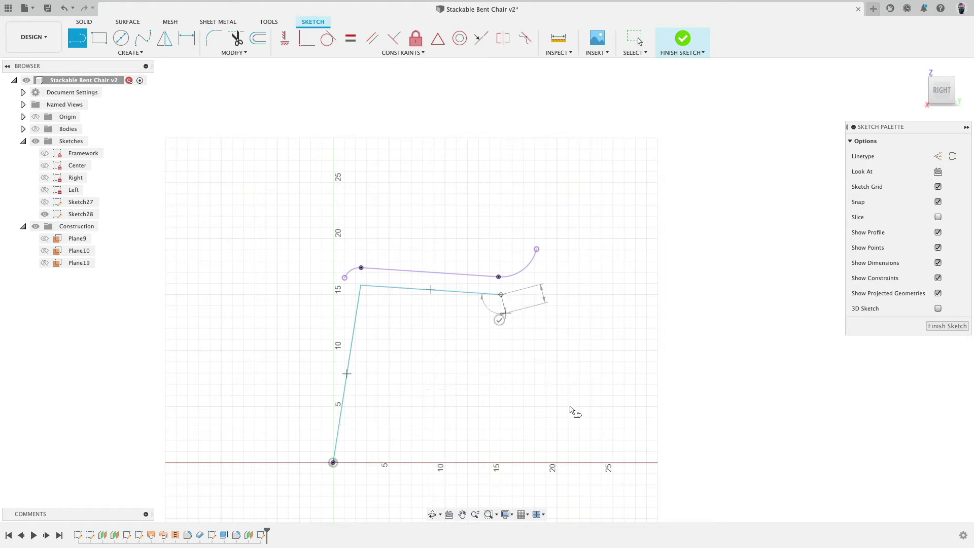
click(597, 462)
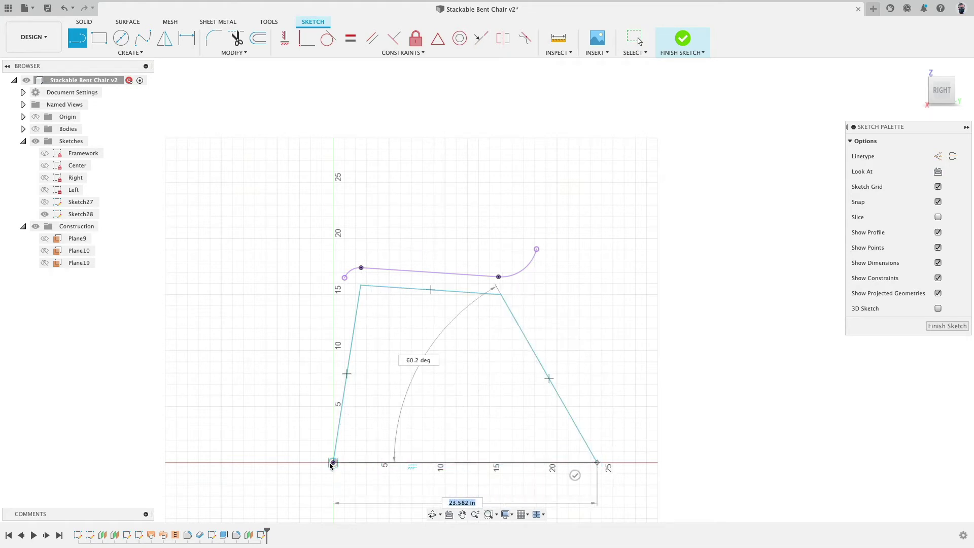
click(332, 462)
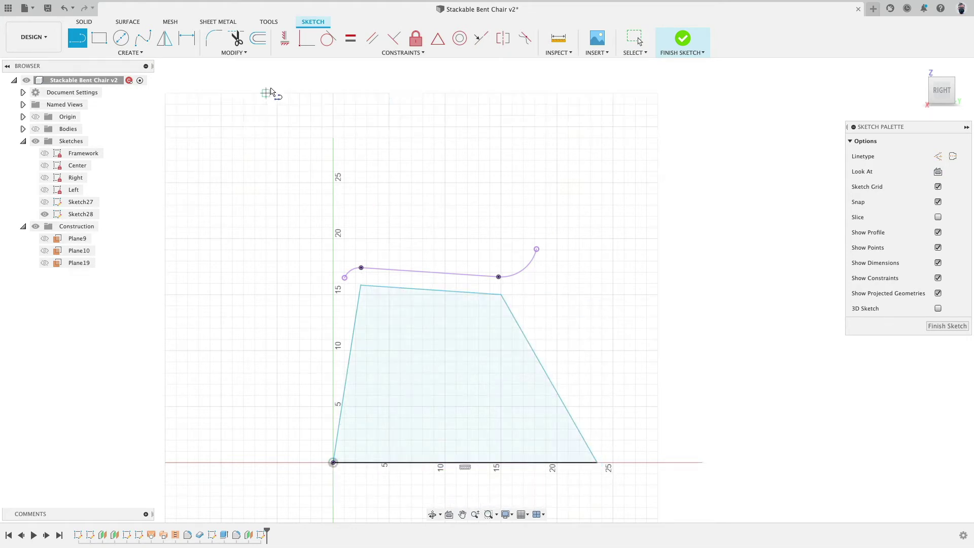
- Try to constrain the leg profile's upper line parallel to the projected seat curve
click(349, 39)
click(371, 40)
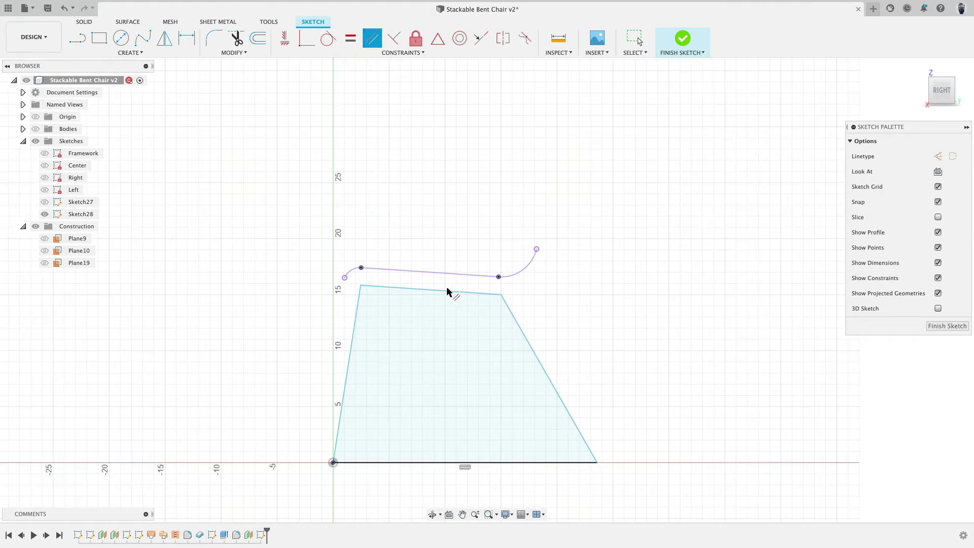
click(433, 291)
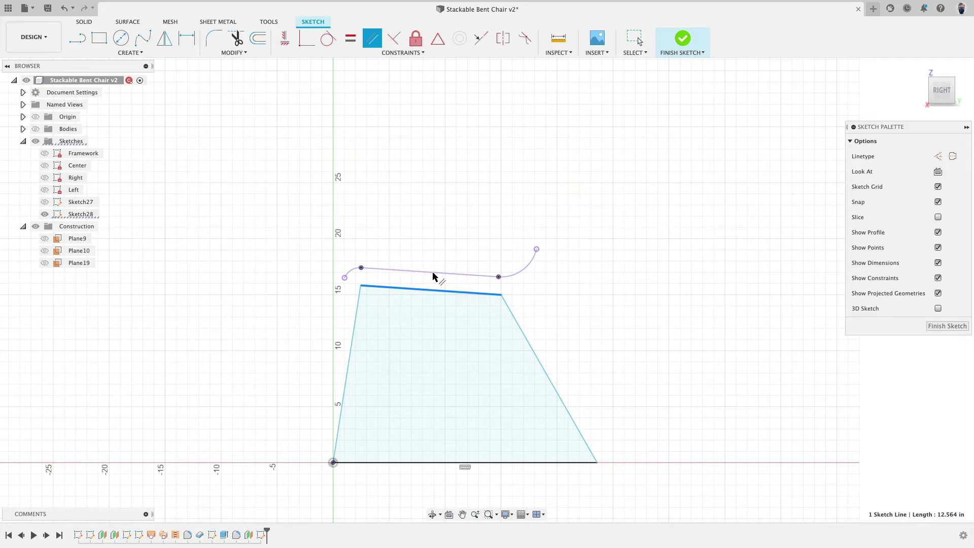
click(417, 272)
click(417, 273)
scroll(417, 273, up, 5)
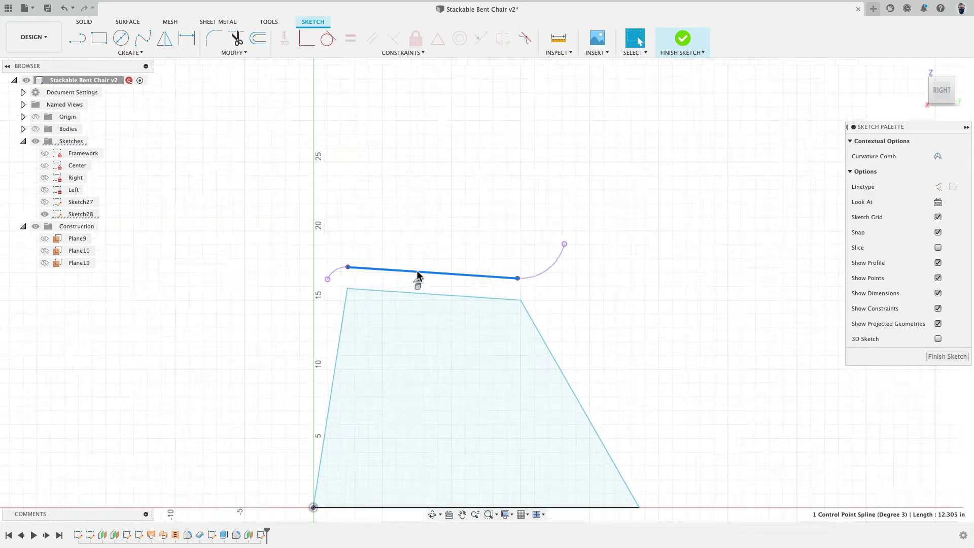
- Draw a straight line between the two endpoints of the projected seat curve
click(246, 193)
key(l)
click(237, 261)
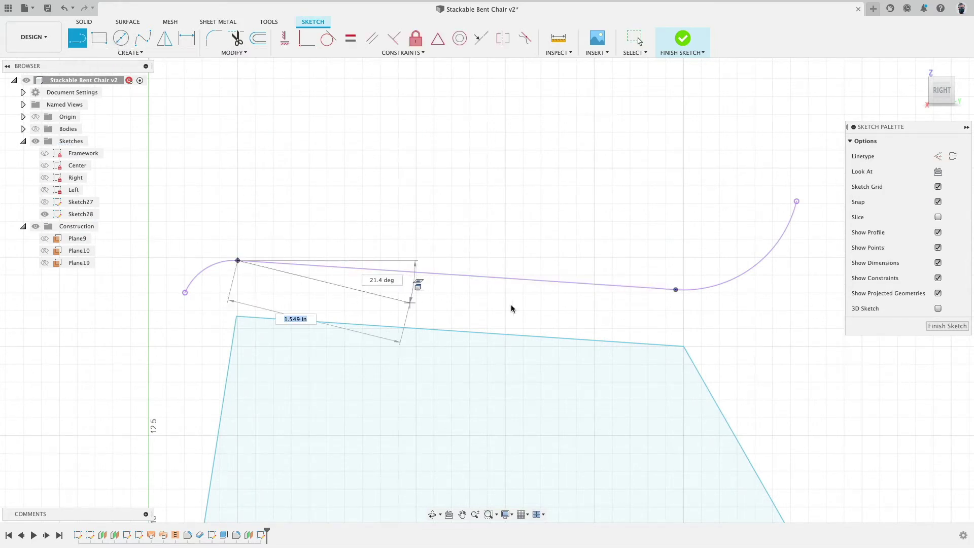
click(675, 290)
scroll(510, 274, up, 10)
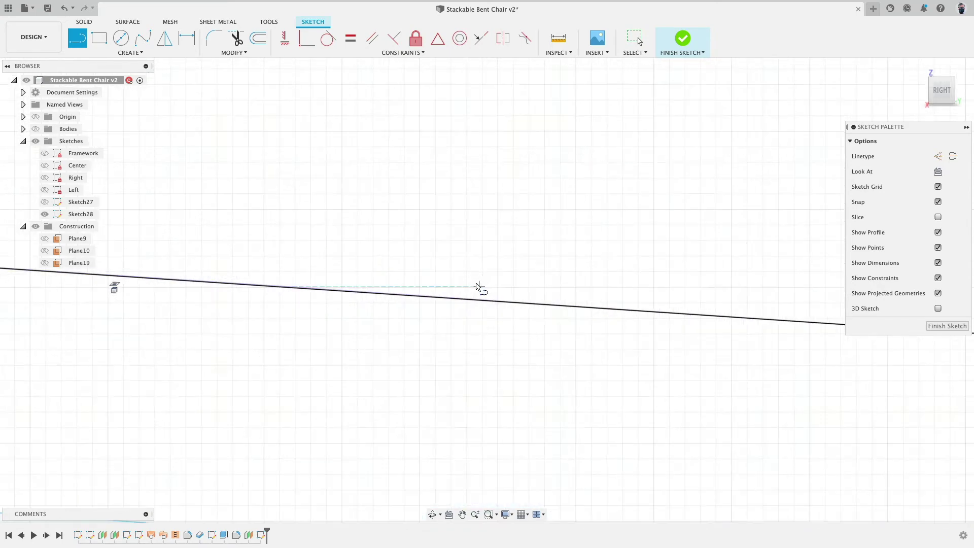
scroll(444, 280, up, 2)
key(Escape)
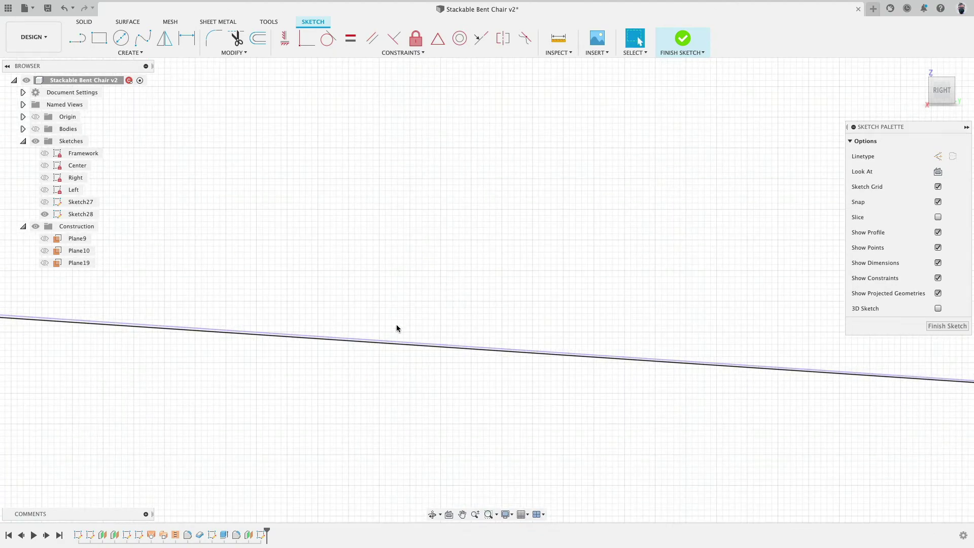
- Delete the projected seat spline and convert the straight line drawn over it to construction geometry
click(387, 342)
scroll(414, 263, down, 5)
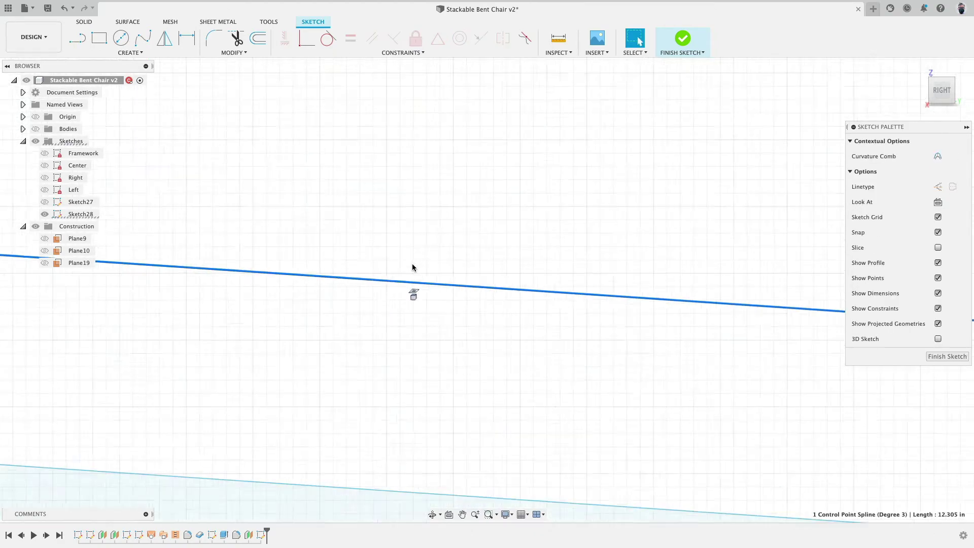
scroll(412, 266, down, 5)
click(403, 254)
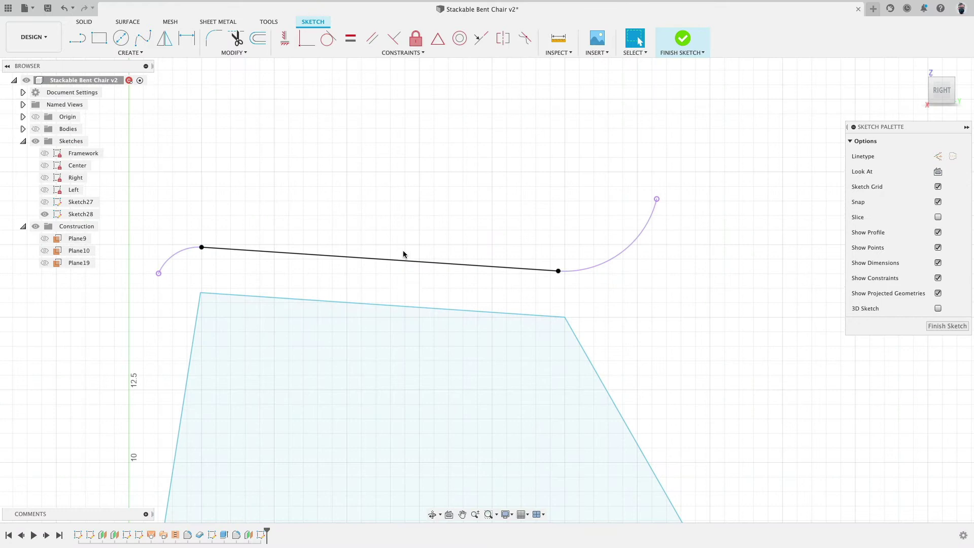
click(366, 258)
click(937, 156)
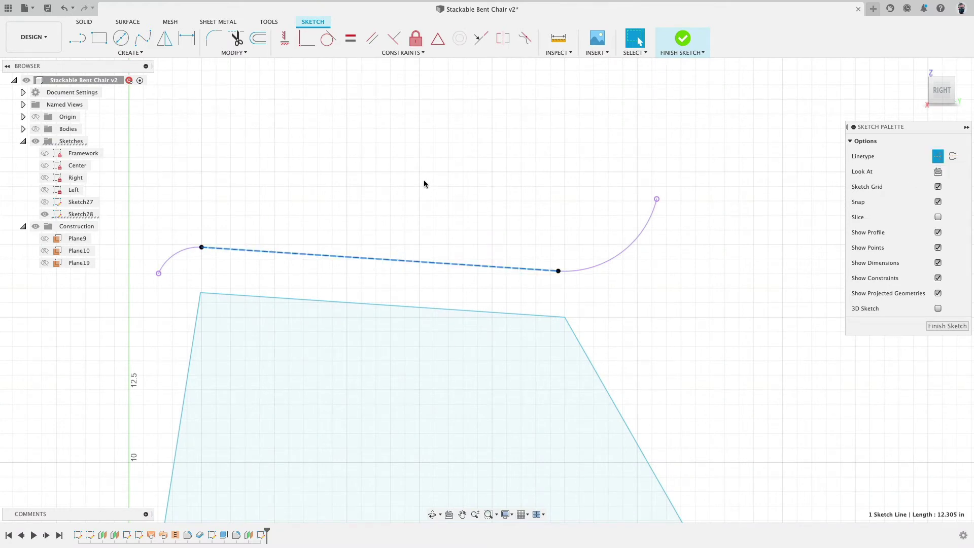
click(424, 183)
- Make the leg profile's upper line parallel to the construction line and dimension the gap between them to 0.5 in
click(371, 38)
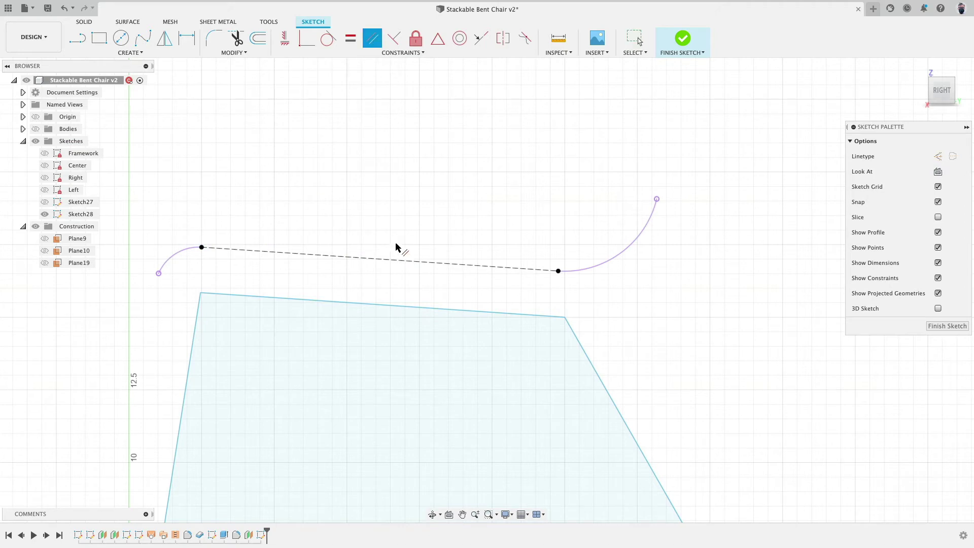
click(396, 261)
click(387, 305)
key(d)
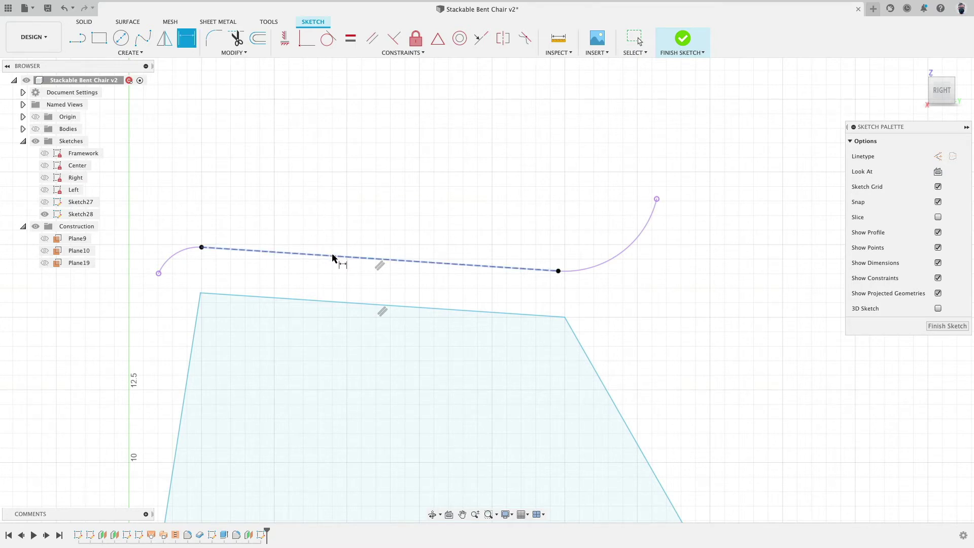
click(332, 258)
click(337, 303)
click(361, 219)
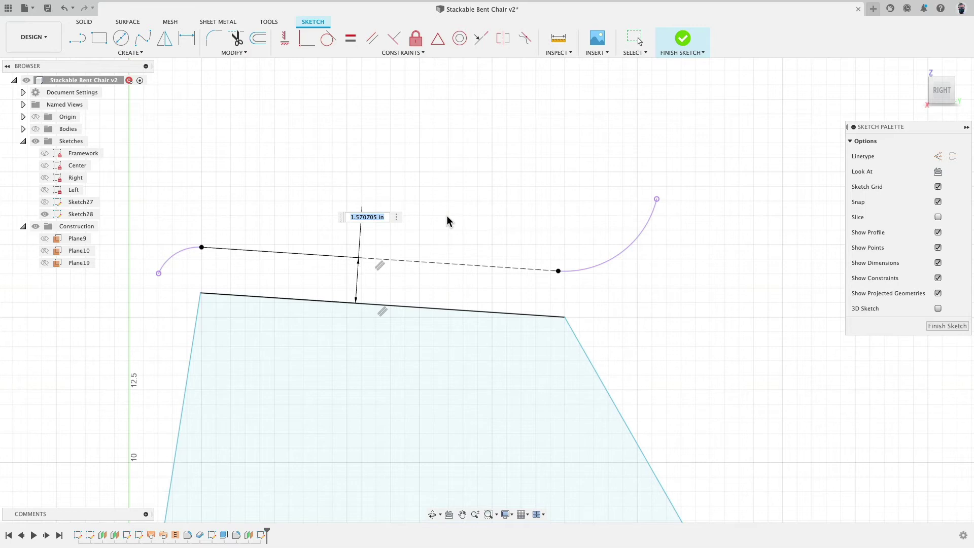
text(.5)
key(Return)
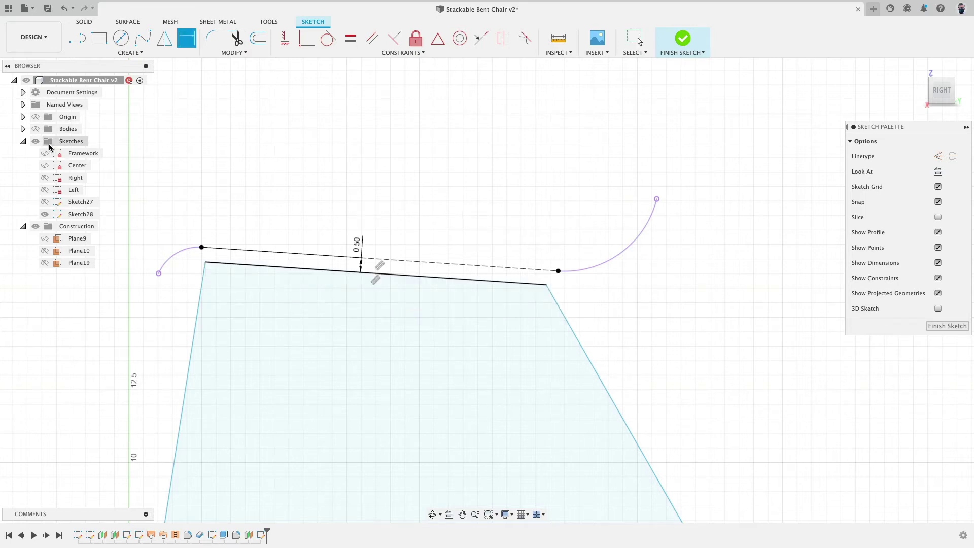
- Show the chair bodies again and fillet the leg profile's upper front corner with a 2 in radius
click(37, 130)
click(36, 130)
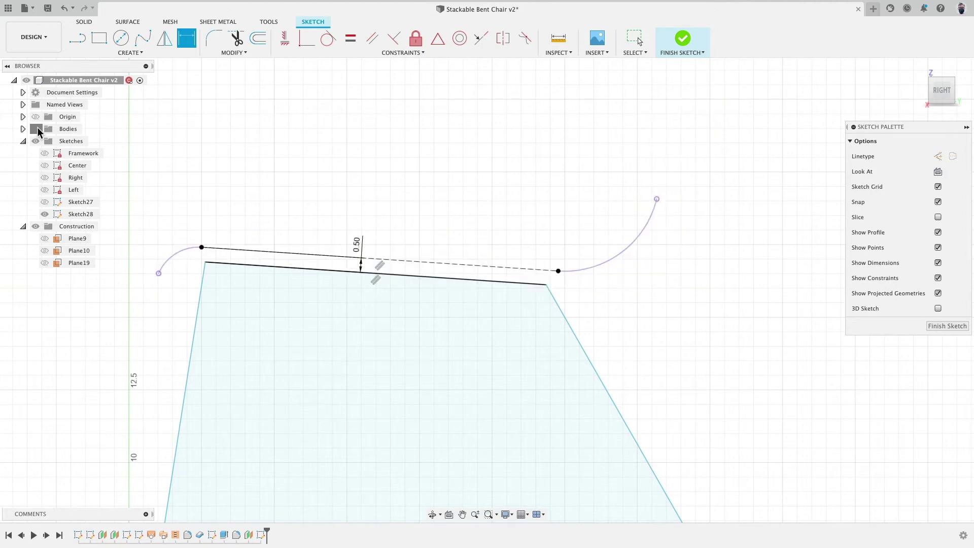
click(37, 130)
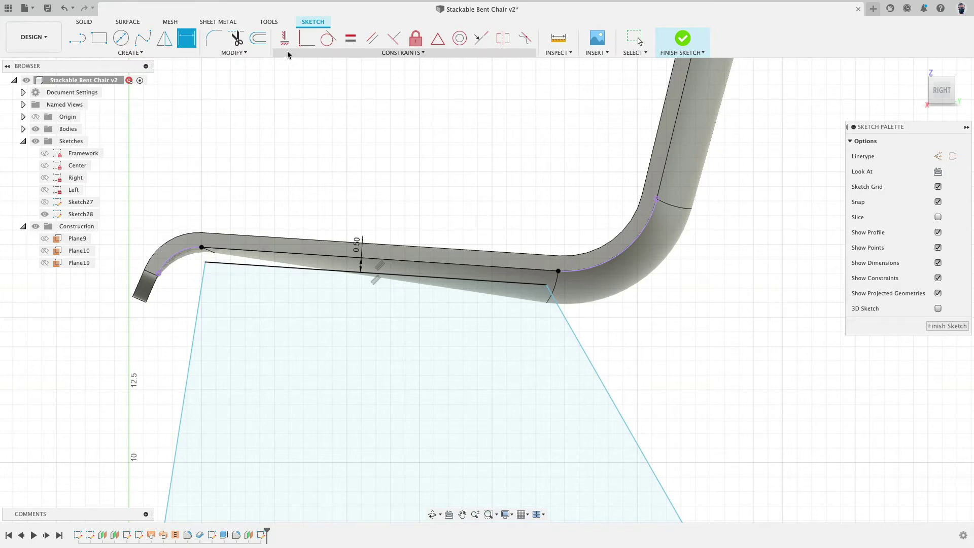
click(212, 40)
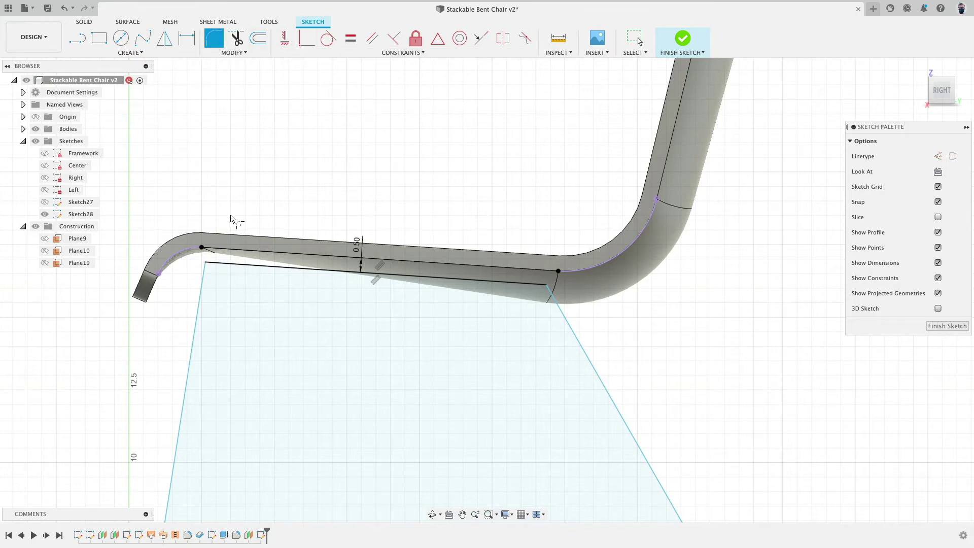
click(219, 263)
click(205, 282)
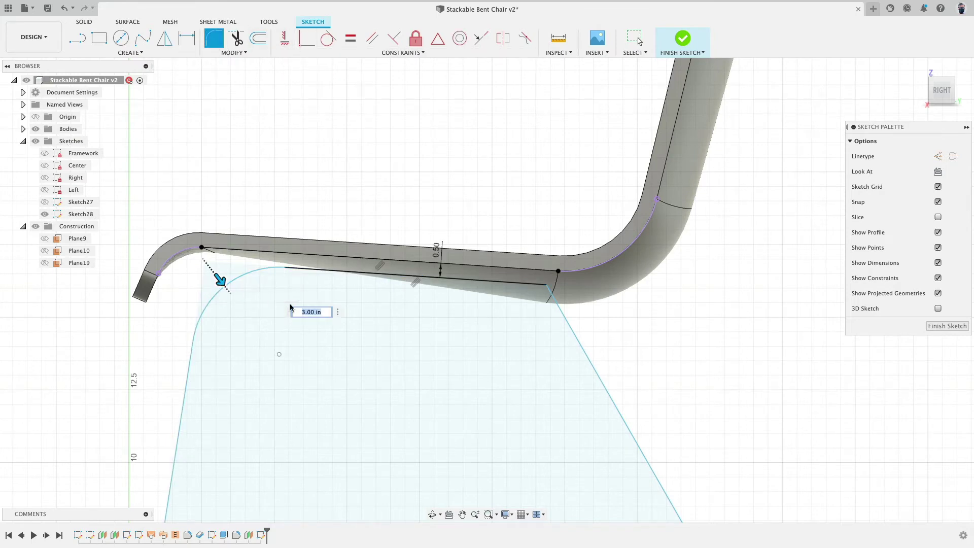
text(2)
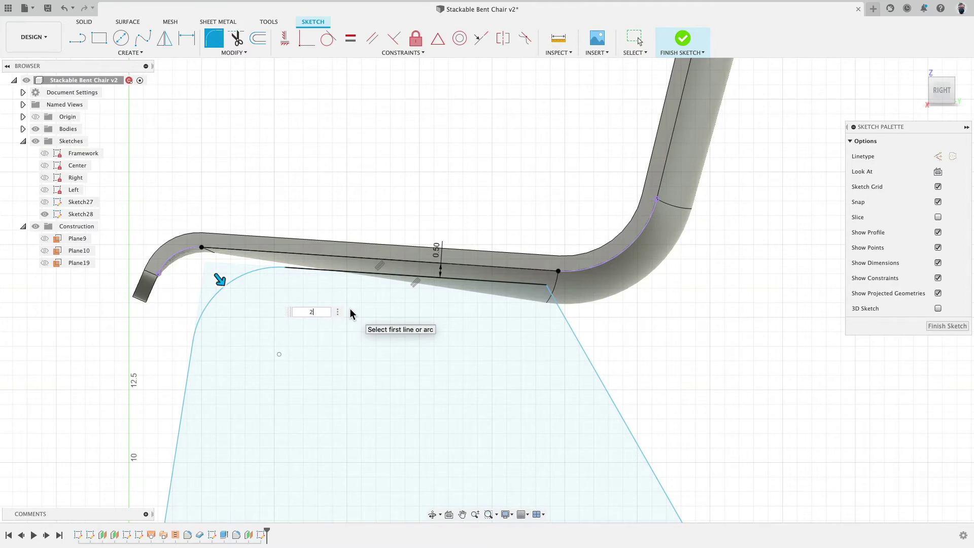
key(Return)
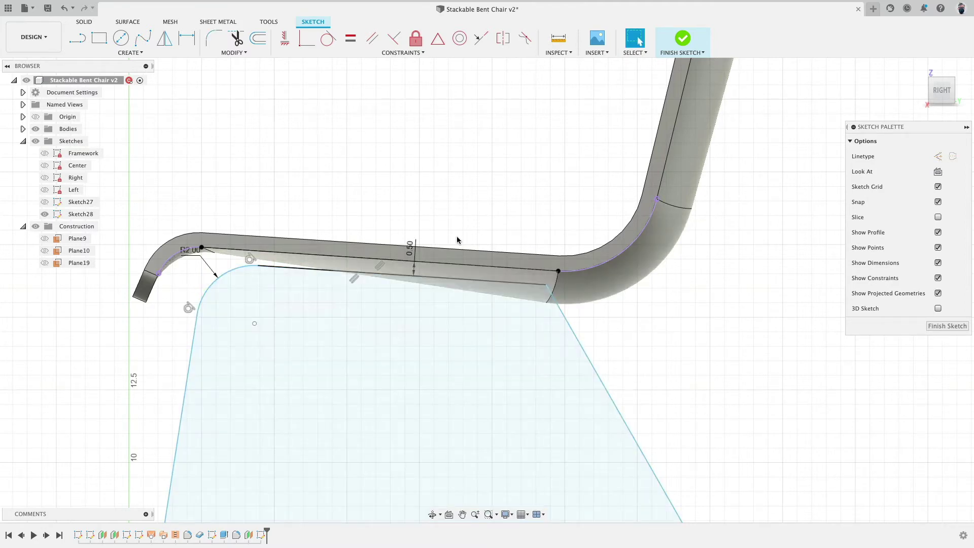
- Fillet the leg profile's upper rear corner with a 3 in radius
click(213, 38)
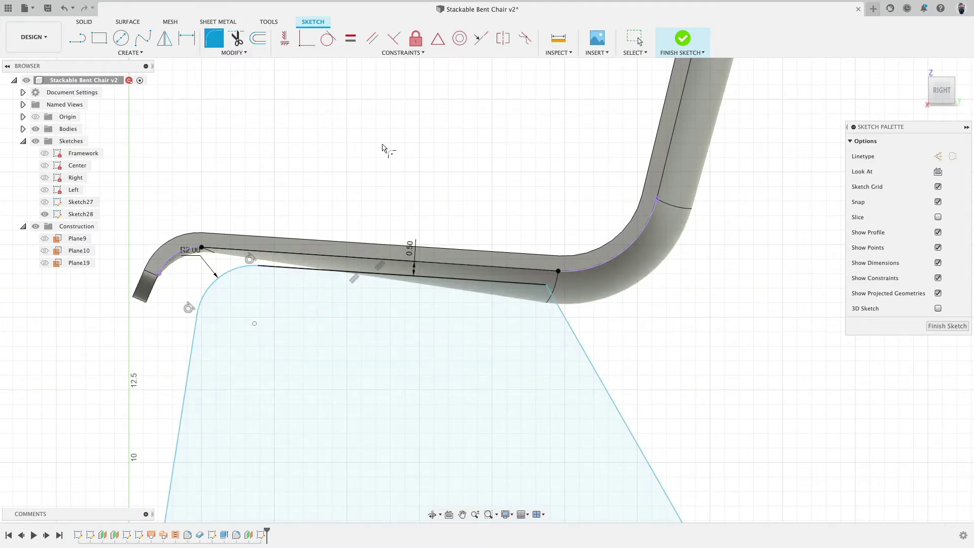
click(520, 282)
click(561, 315)
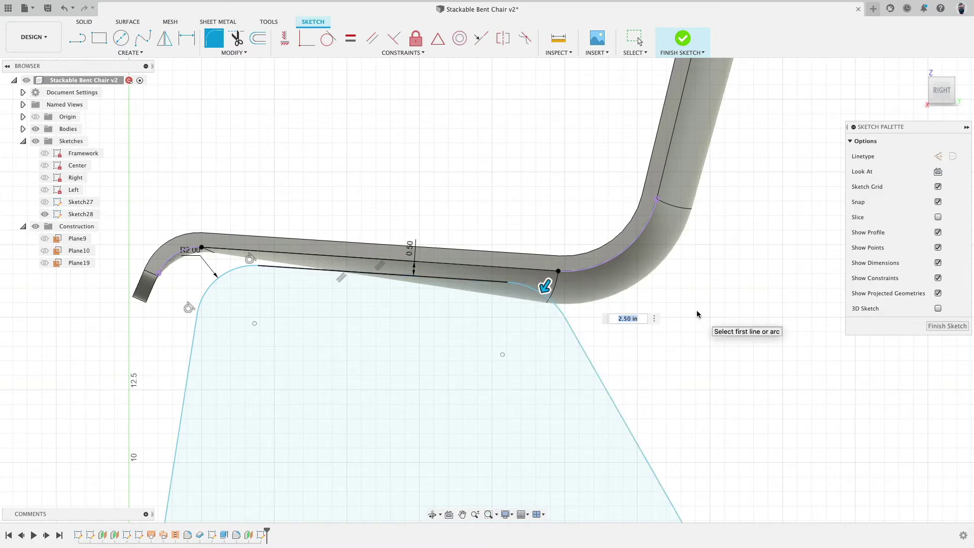
text(3)
key(Return)
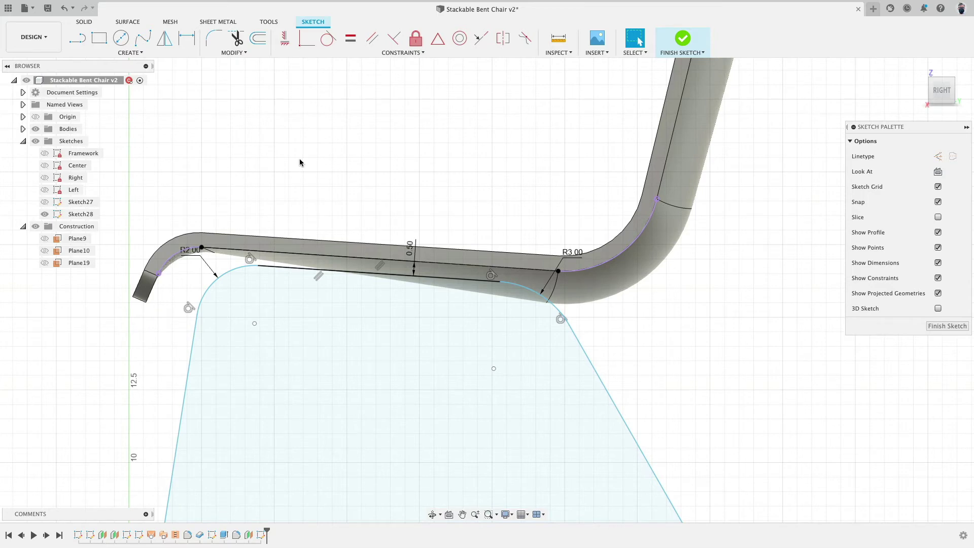
- Offset the projected front bend curve 0.5 in inward, below the seat's front edge
scroll(166, 242, up, 5)
click(198, 262)
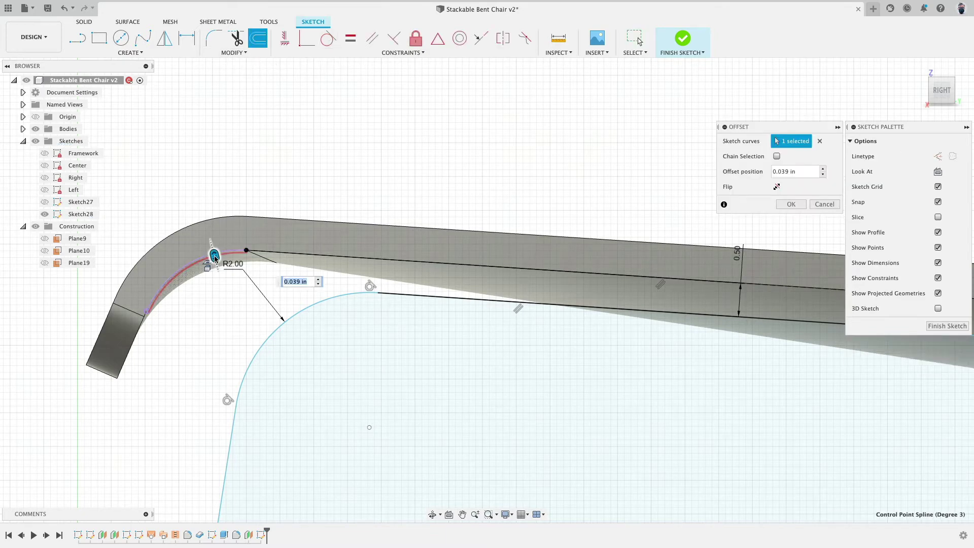
drag(215, 259, 228, 285)
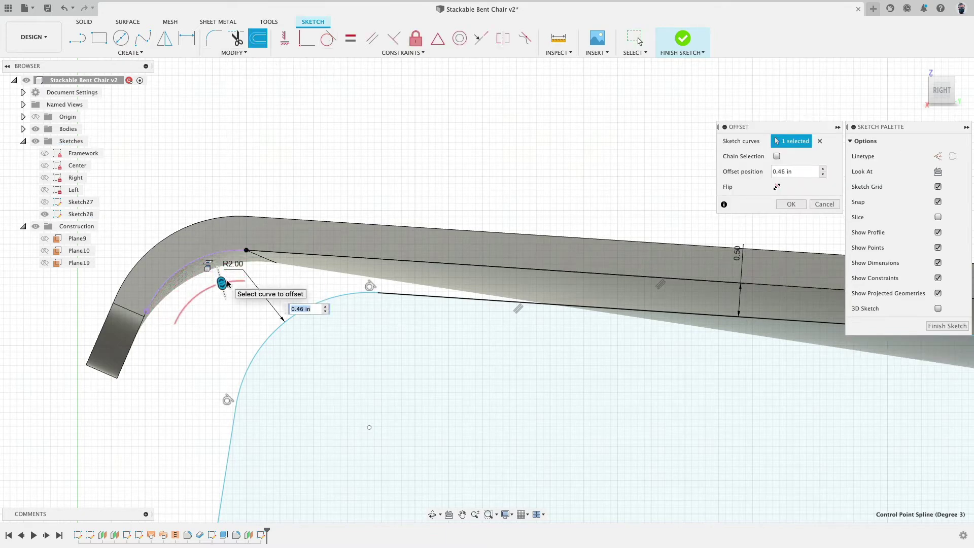
key(Return)
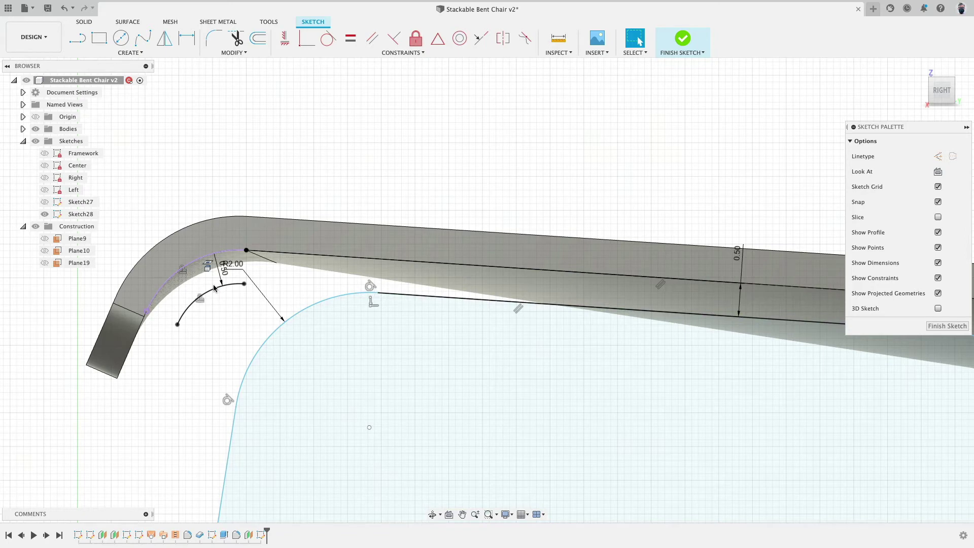
- Change the front fillet radius to 1 in and move the upper line's front end onto the rear end of the offset curve
drag(375, 292, 295, 296)
double_click(153, 258)
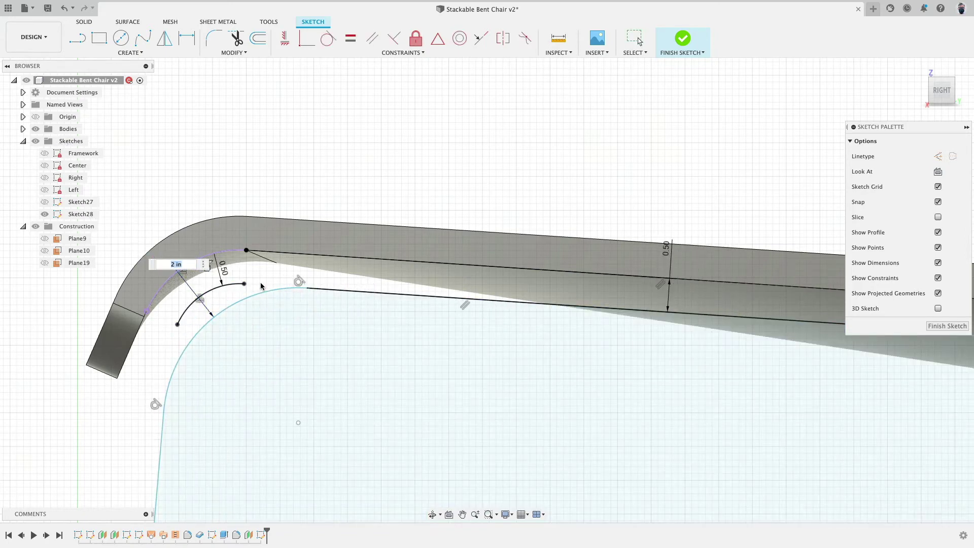
text(1)
key(Return)
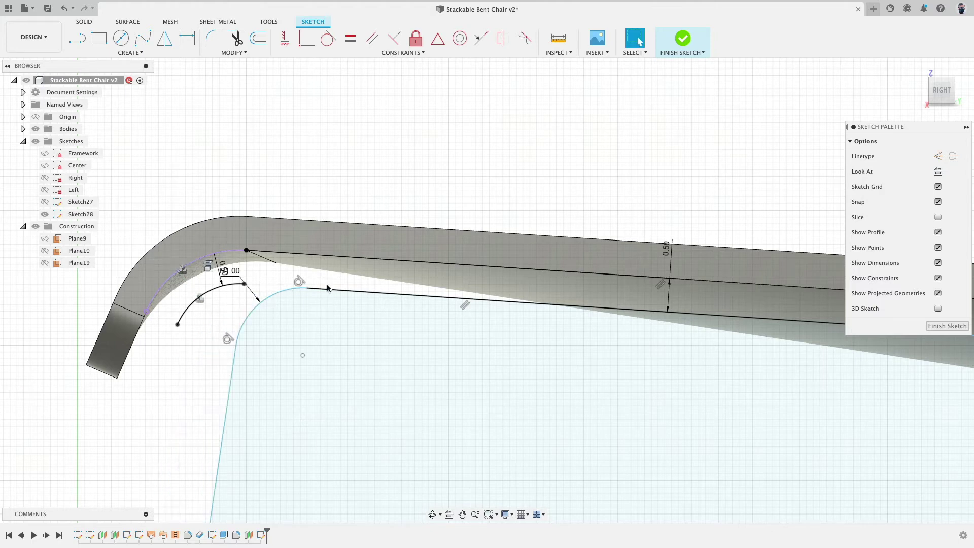
drag(308, 290, 246, 285)
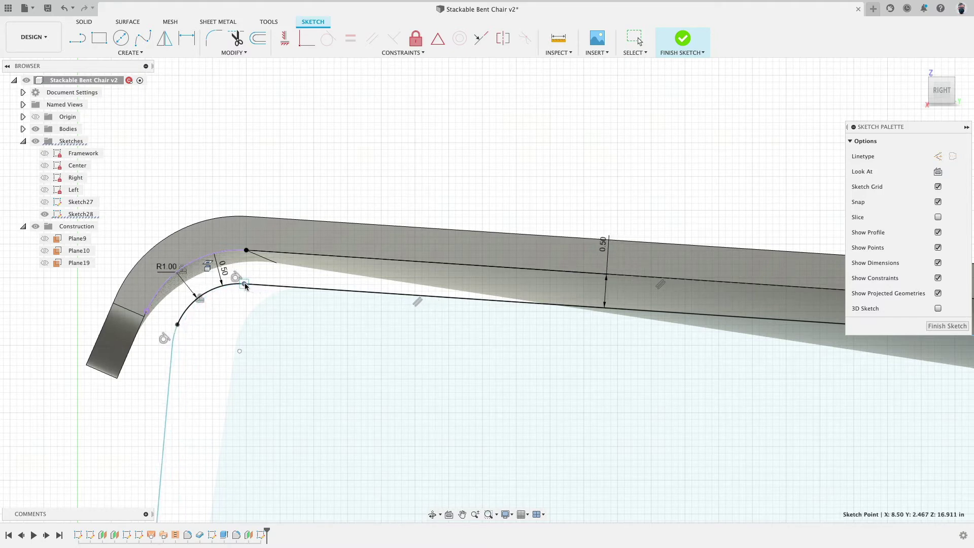
- Drag the upper line's front end rearward, and with Move shift it -0.12 in along X back toward the offset curve's rear end
key(Escape)
mouse_move(244, 284)
mouse_down()
mouse_move(307, 289)
mouse_move(256, 286)
mouse_up()
click(308, 289)
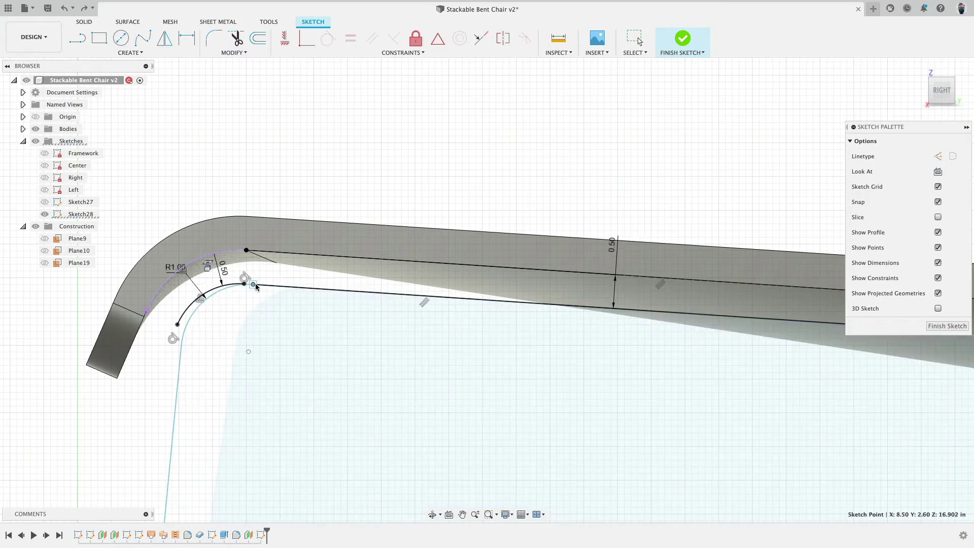
key(m)
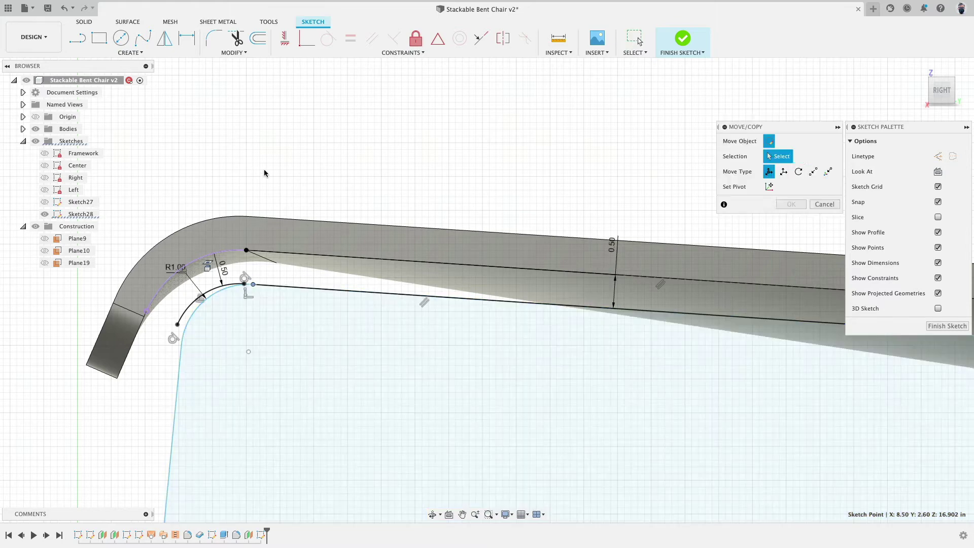
drag(287, 284, 277, 285)
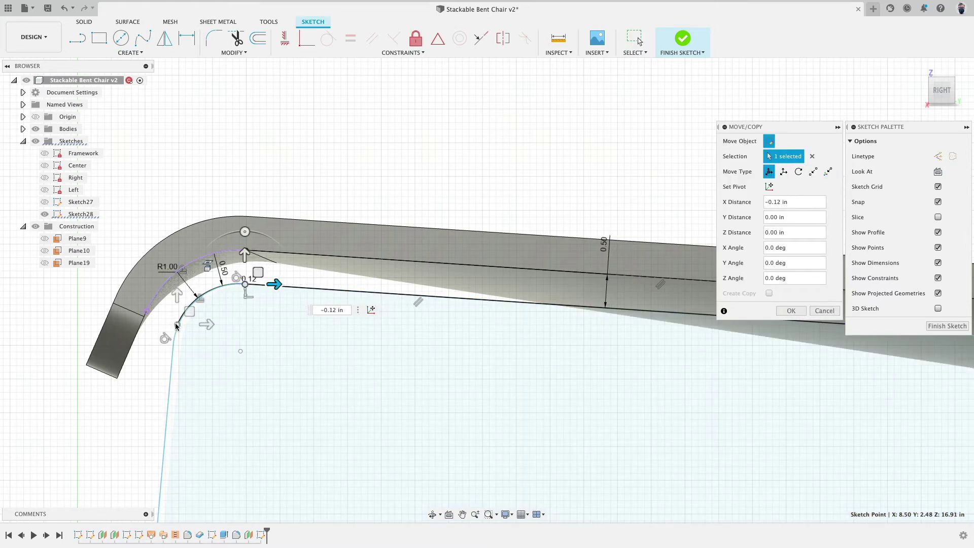
click(793, 310)
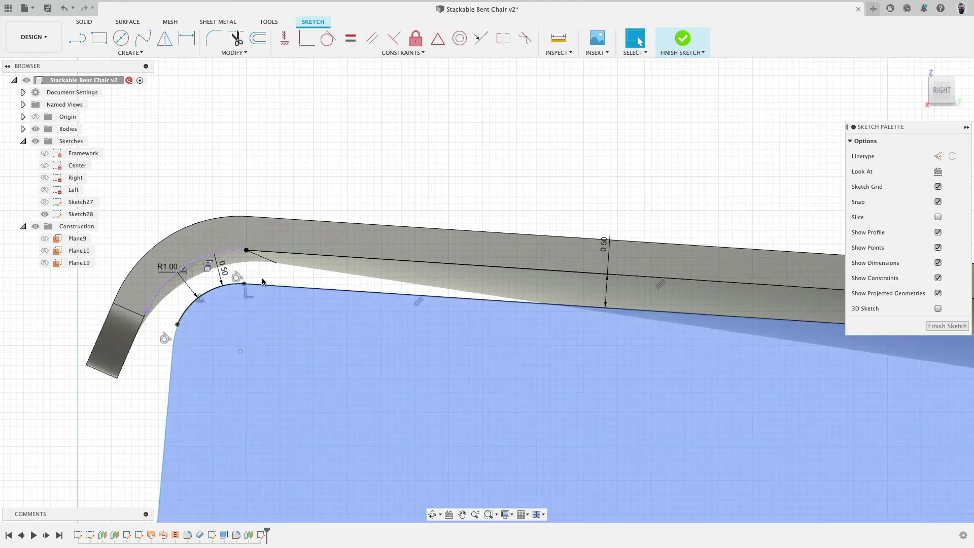
- Set the distance of the offset curve below the seat's front bend to 0.4 in
scroll(241, 320, down, 5)
middle_drag(242, 323, 306, 126)
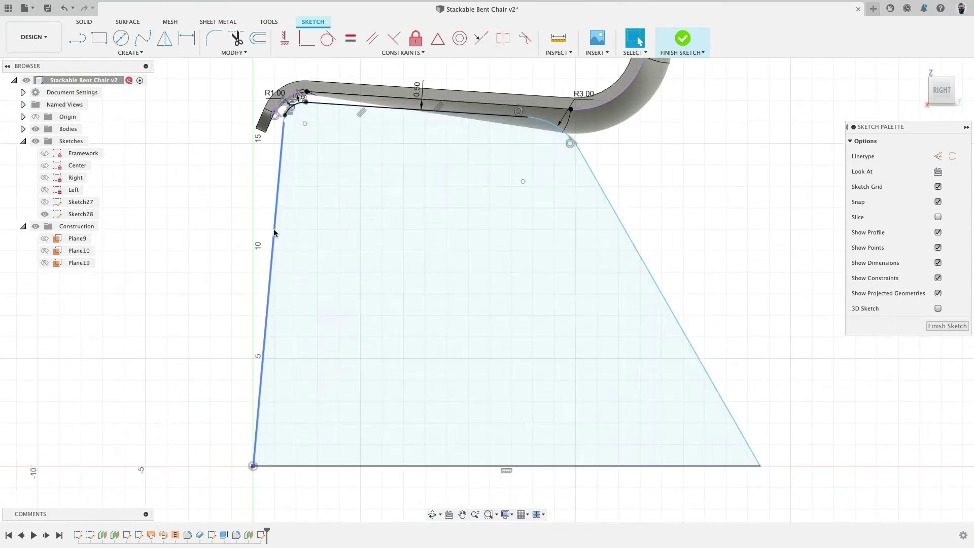
scroll(534, 200, down, 3)
scroll(357, 157, up, 10)
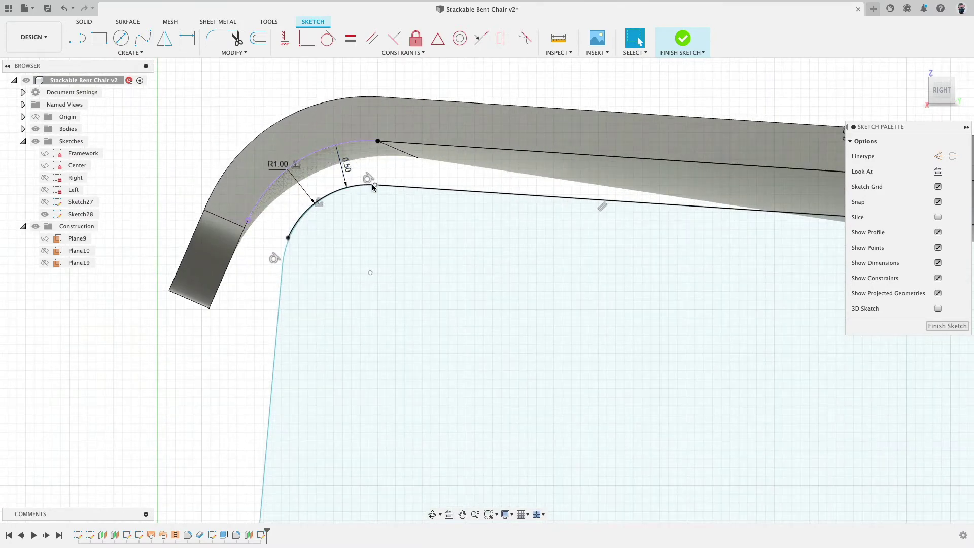
double_click(346, 164)
text(0.4)
key(Return)
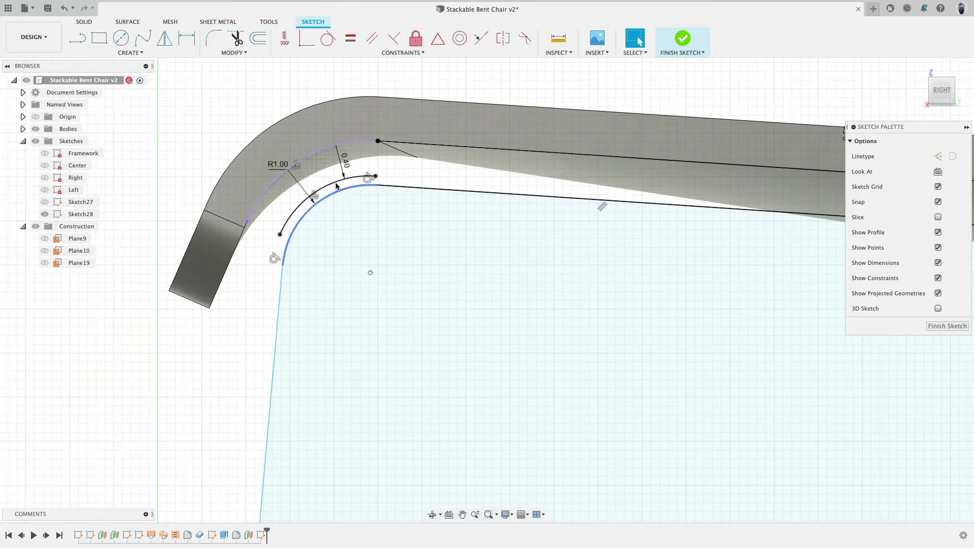
click(353, 189)
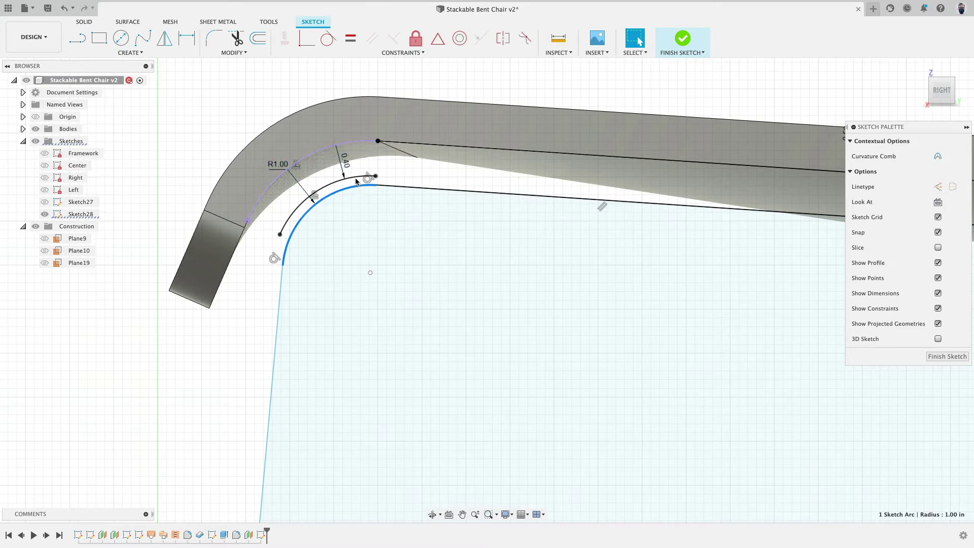
click(258, 38)
drag(354, 183, 338, 143)
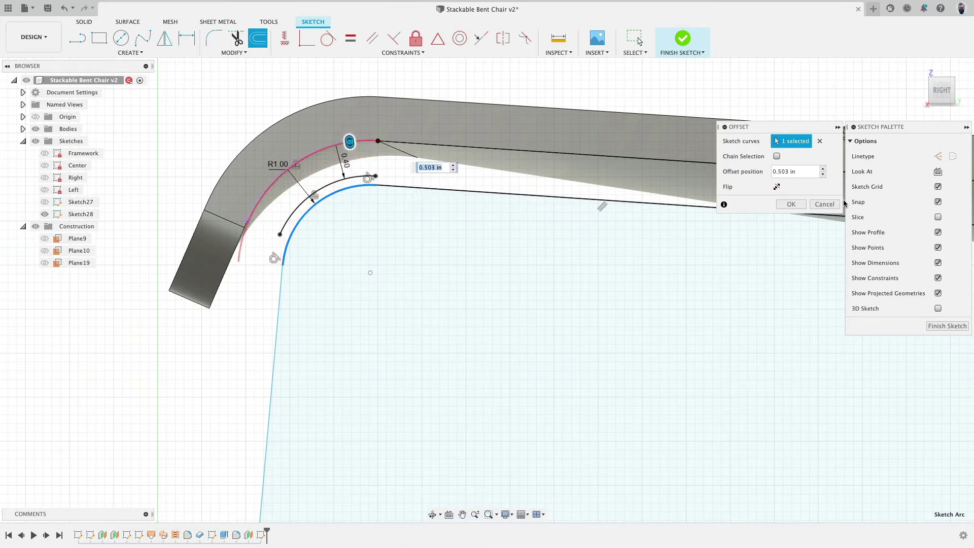
click(824, 204)
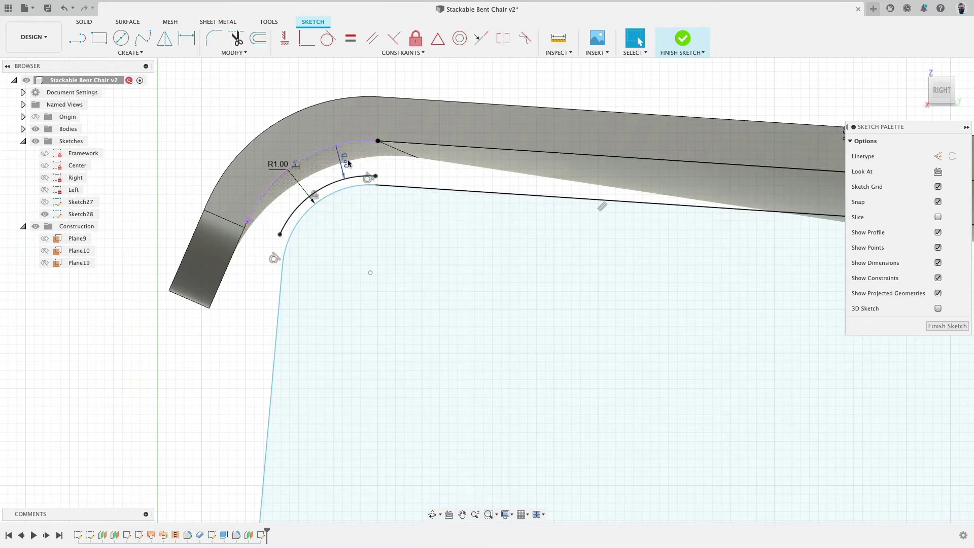
- Convert the offset curve below the seat's front bend to construction geometry
click(338, 184)
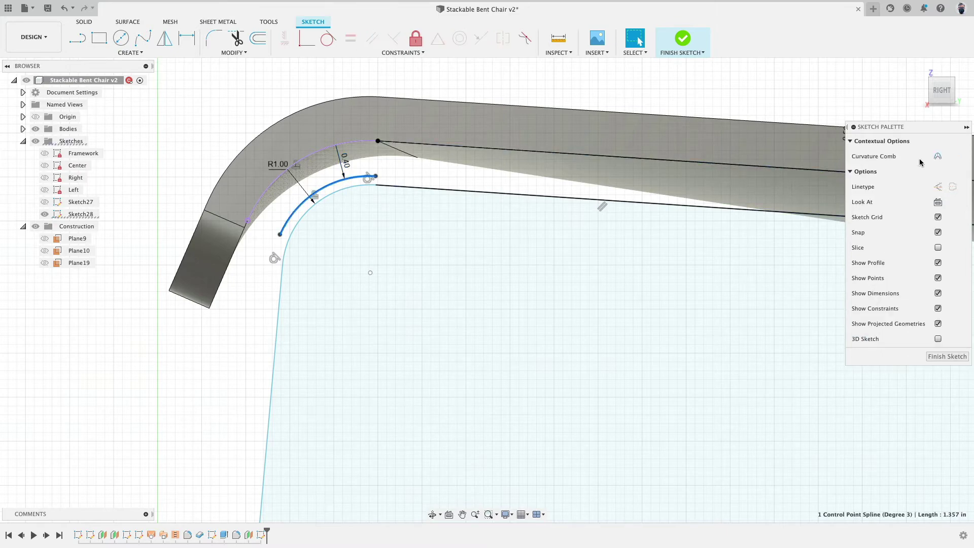
click(933, 185)
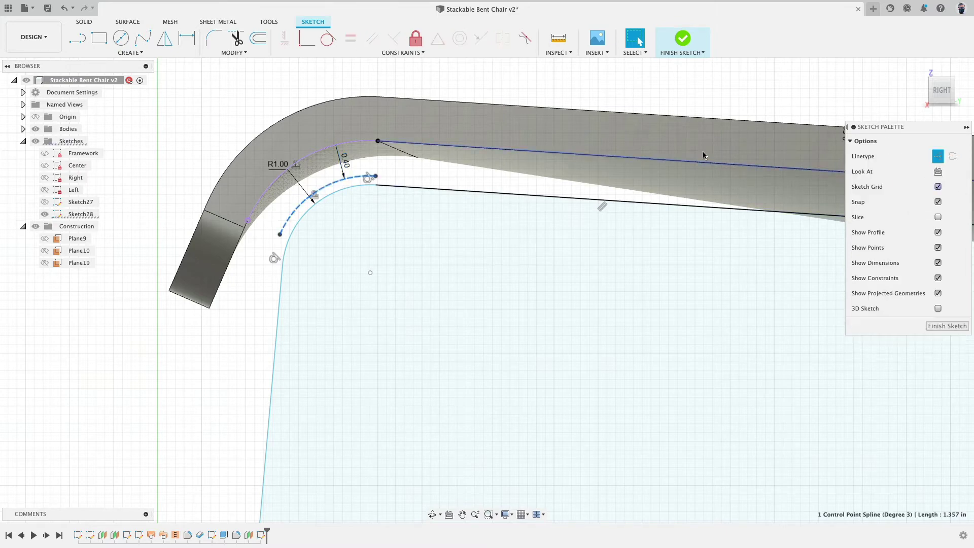
double_click(345, 161)
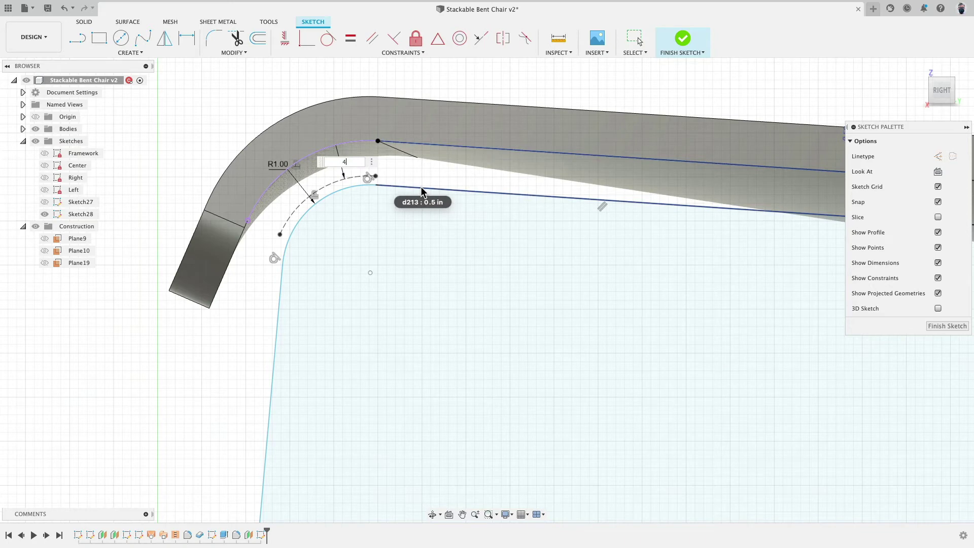
text(4.5)
key(Return)
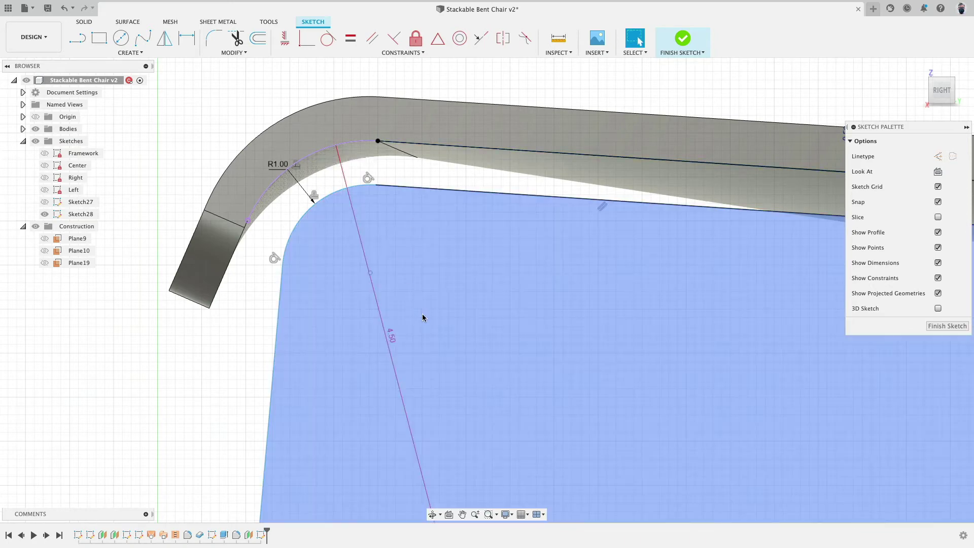
key(ctrl+z)
- Set the distance between the projected front bend curve and its construction offset to 0.45 in
double_click(345, 163)
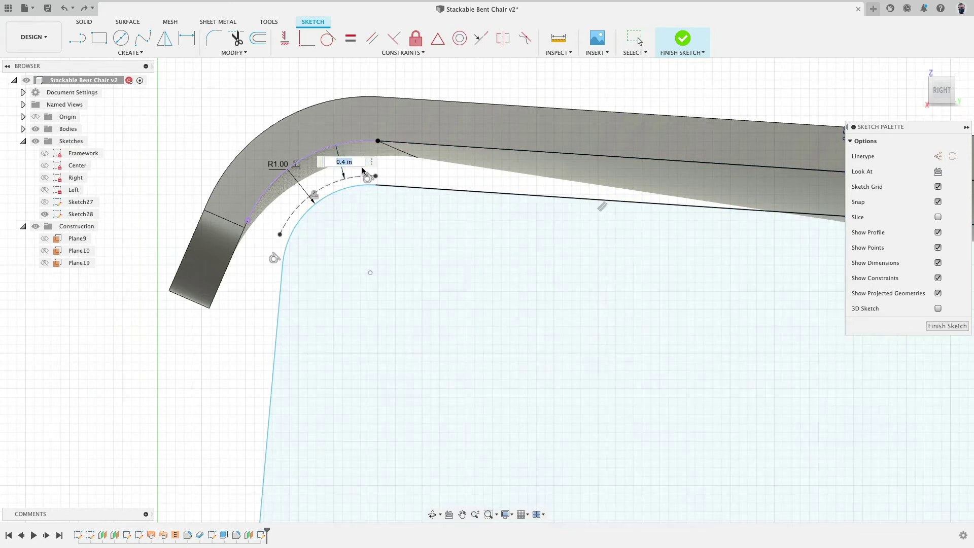
key(BackSpace)
text(.45)
key(Return)
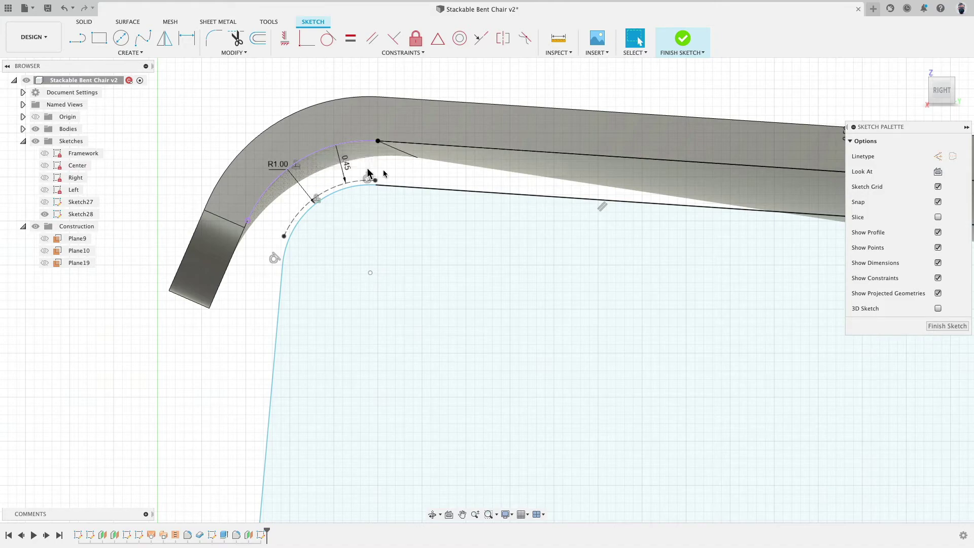
scroll(535, 91, down, 10)
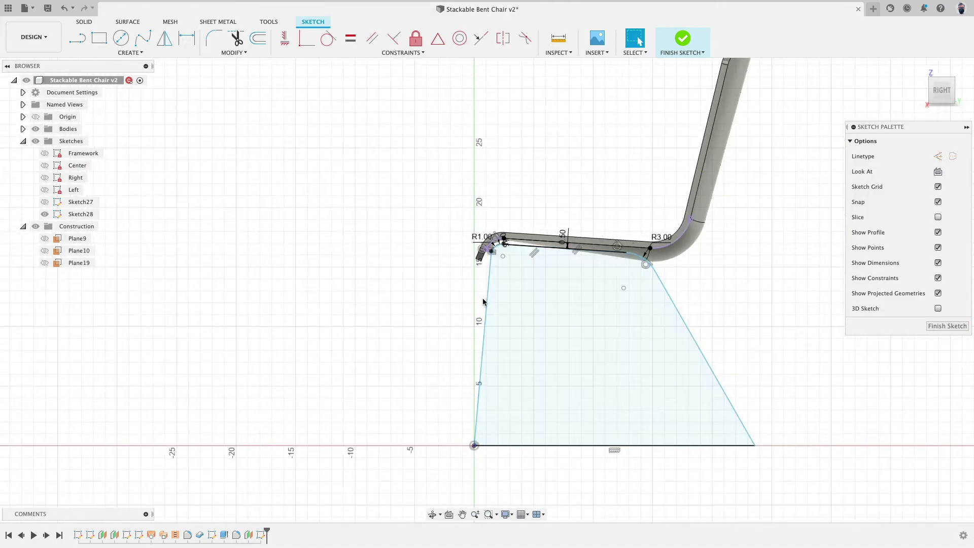
- Extend the upper line's rear end to below the start of the seat bend and set the rear corner radius to 3.5 in
scroll(735, 299, up, 4)
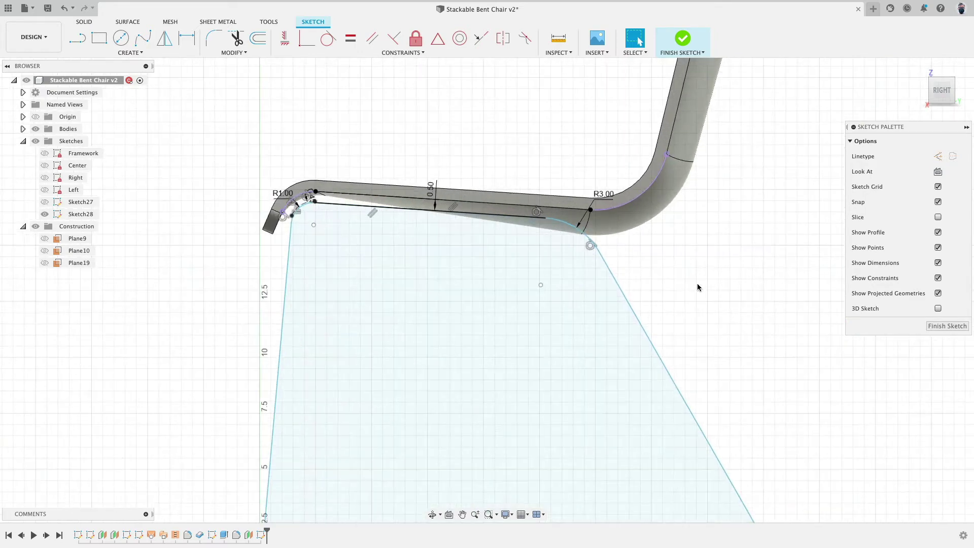
drag(547, 217, 590, 220)
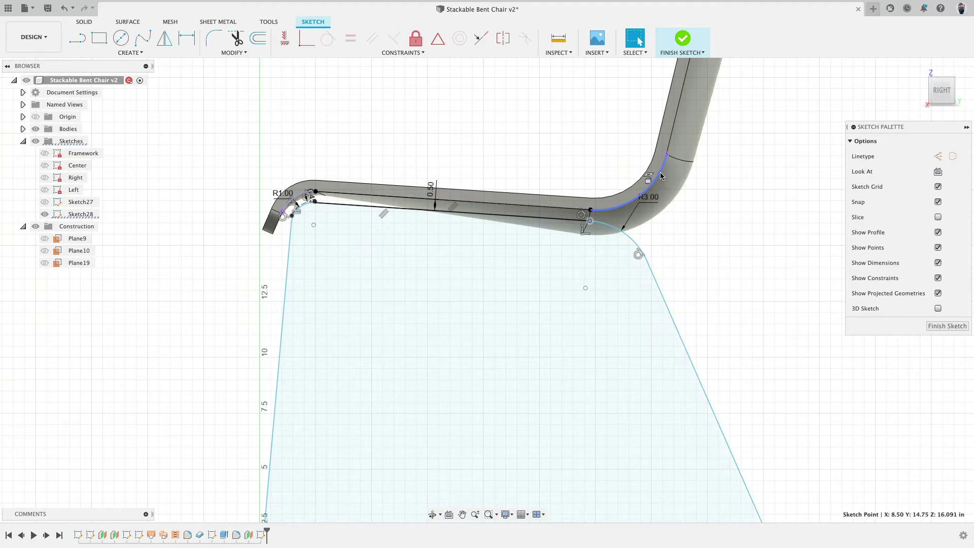
double_click(658, 193)
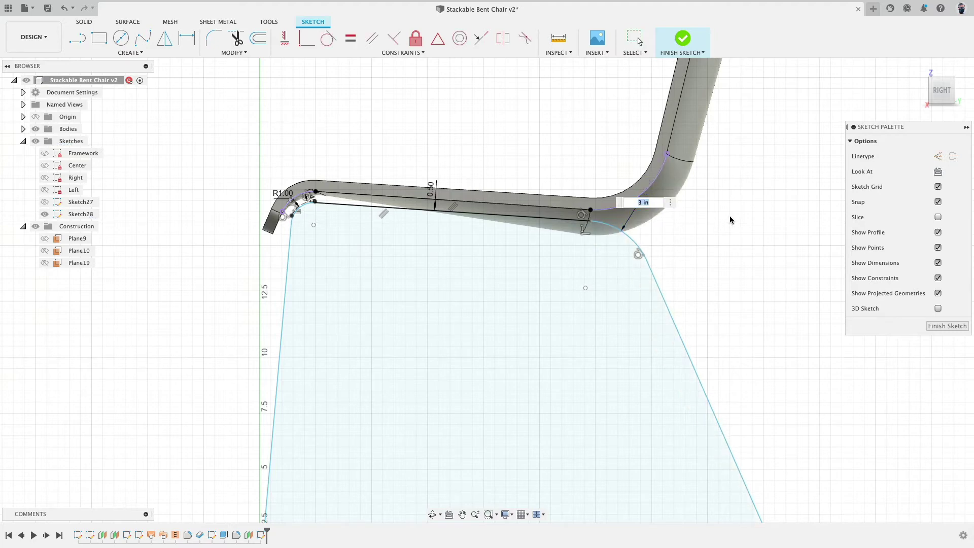
text(3.5)
key(Return)
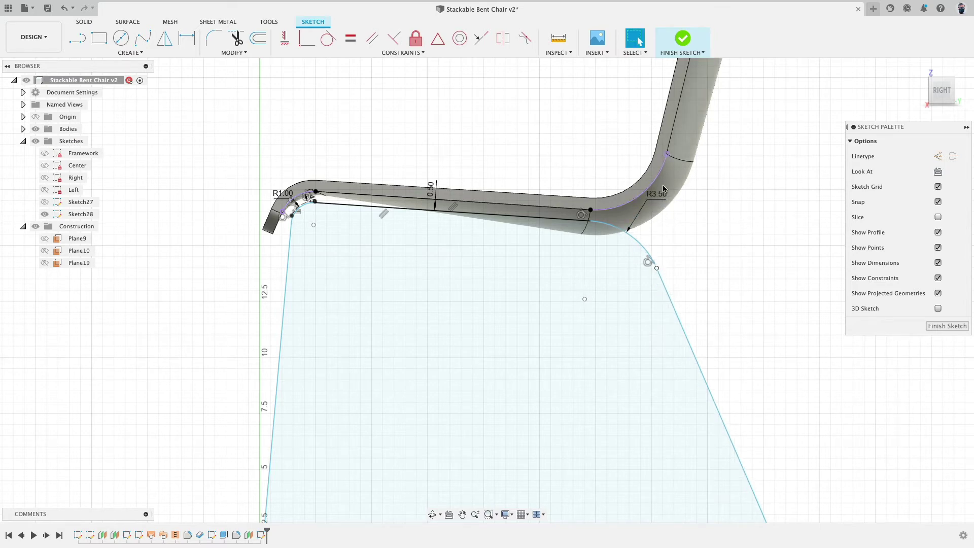
- Move the rear leg's lower endpoint inward to about 22 in along the floor line and finish the sketch
scroll(713, 291, down, 5)
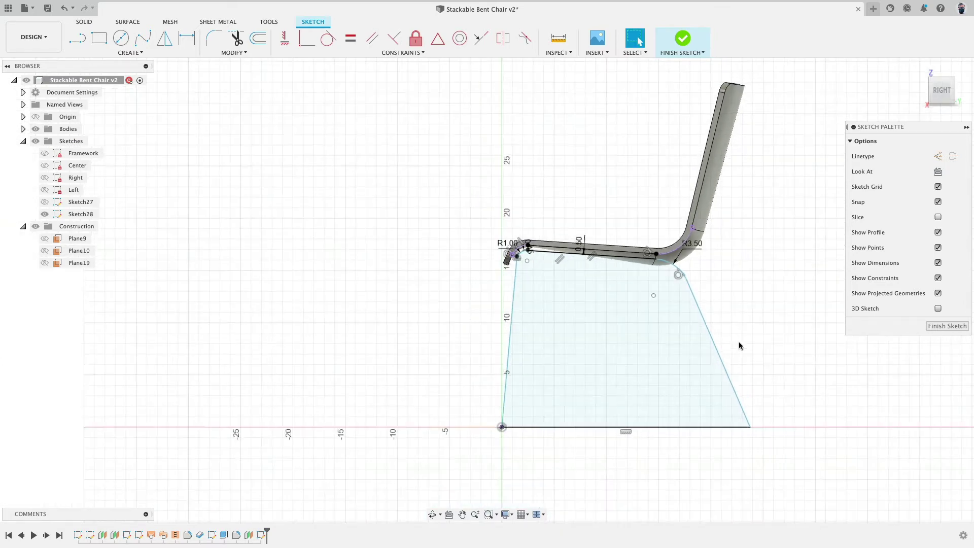
mouse_move(751, 430)
mouse_down()
mouse_move(725, 398)
mouse_move(741, 377)
mouse_up()
key(Escape)
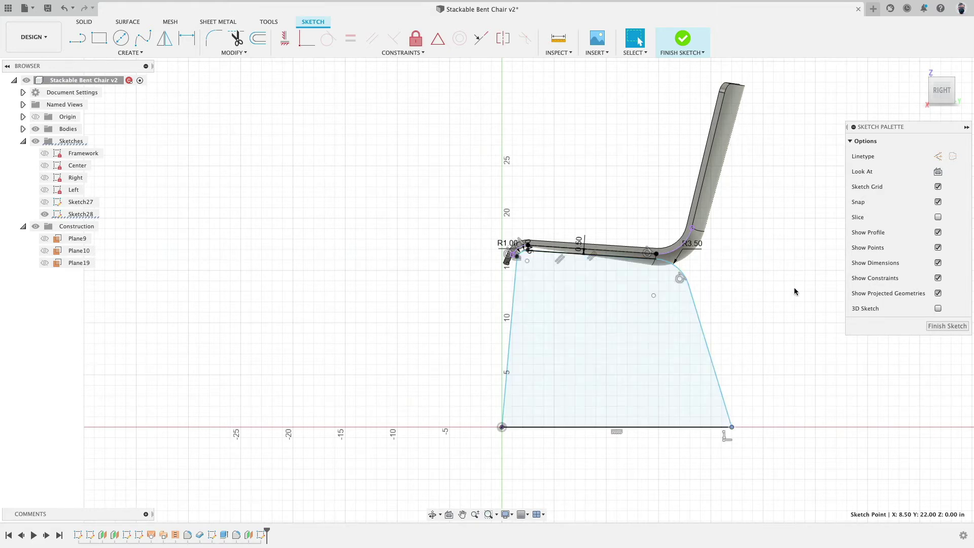
click(683, 39)
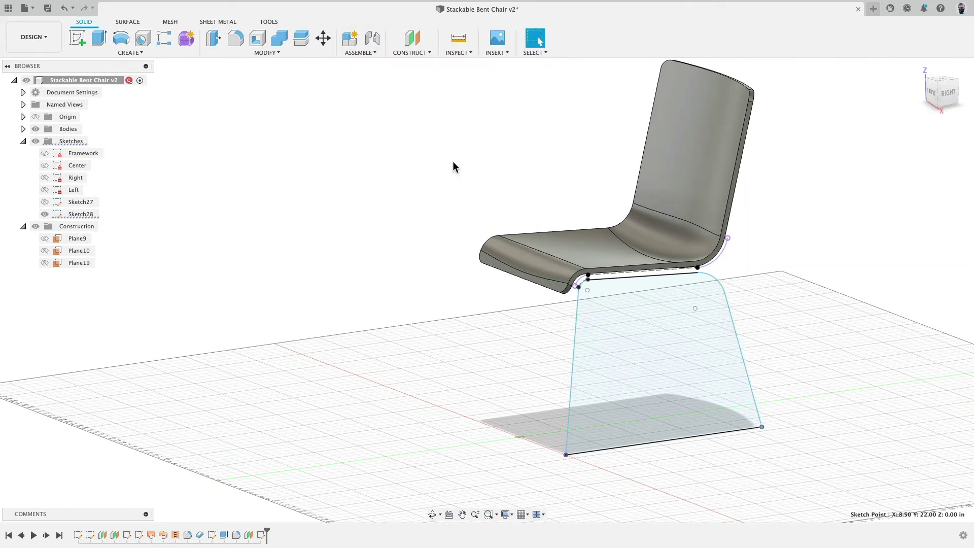
- Start a Pipe and pick the front leg, upper line, rear corner arc and rear leg of the sketch as its path
click(110, 53)
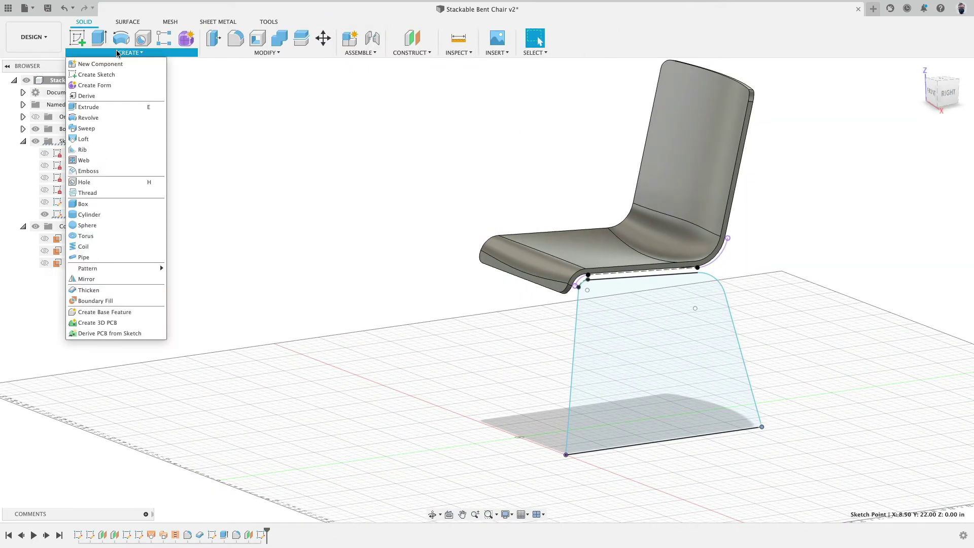
click(111, 258)
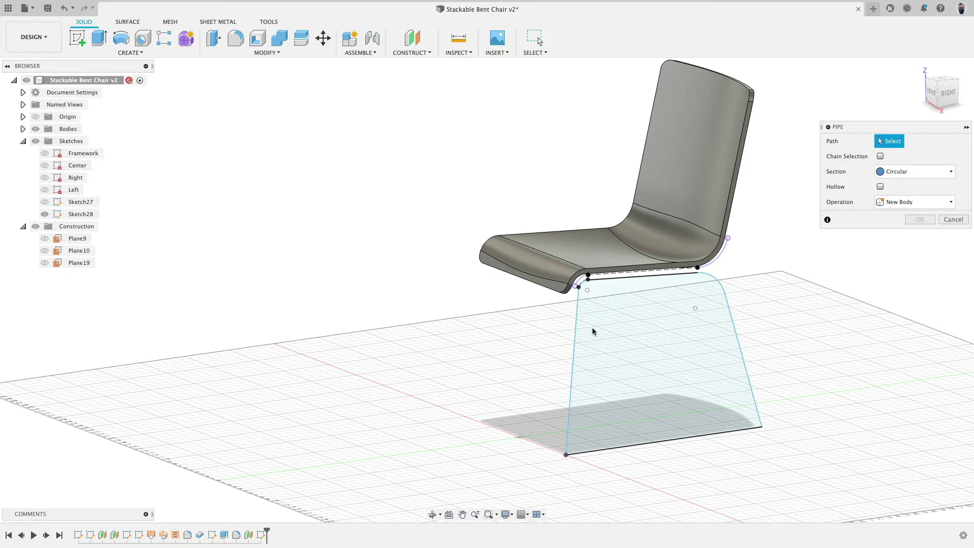
click(575, 327)
scroll(579, 284, up, 5)
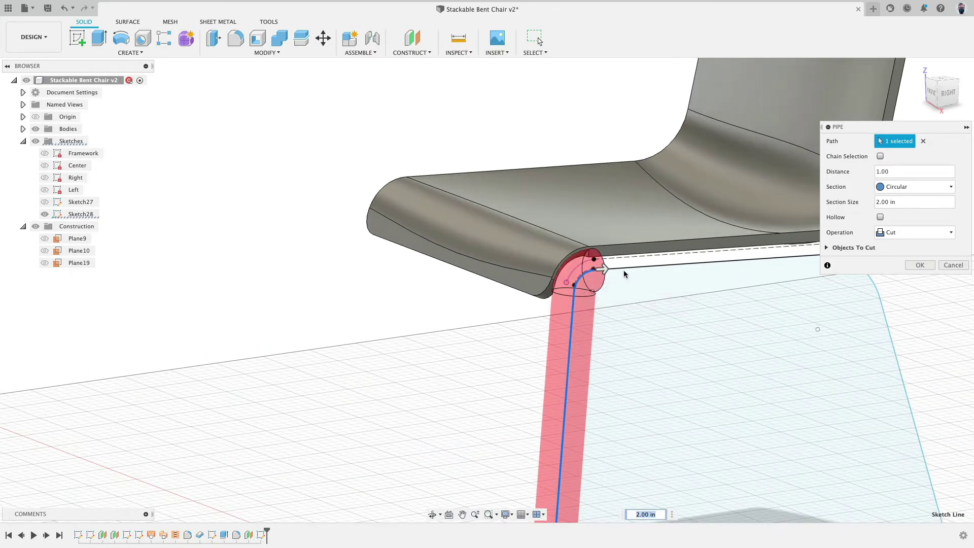
click(626, 269)
scroll(795, 326, down, 5)
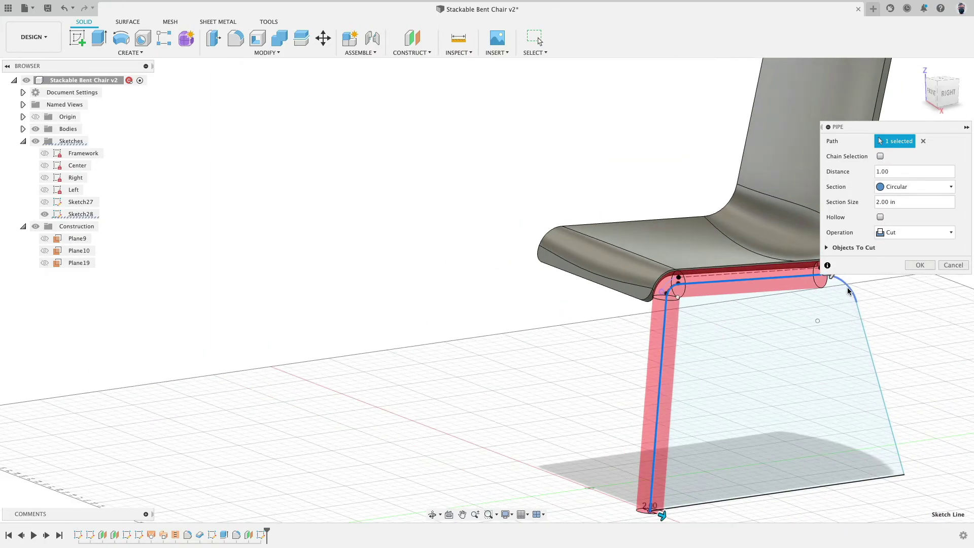
click(847, 287)
click(901, 463)
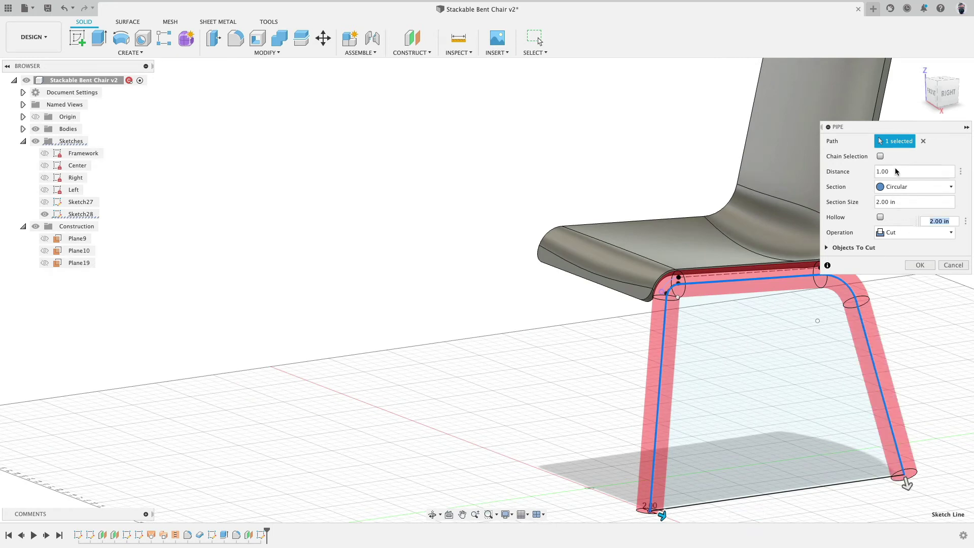
- Give the circular pipe a 0.75 in section size and create it as a new body
drag(896, 203, 874, 201)
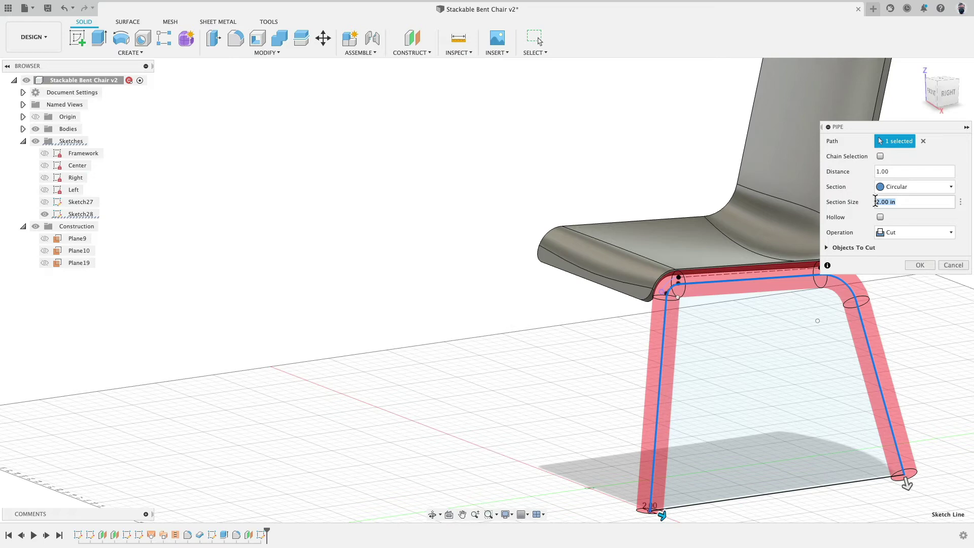
key(BackSpace)
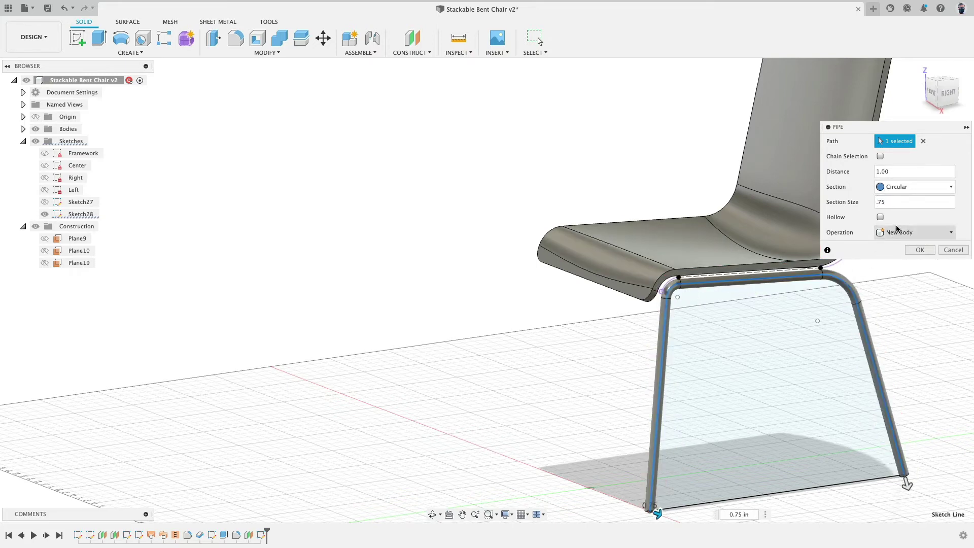
click(919, 250)
mouse_move(470, 211)
shift+middle_down()
mouse_move(522, 209)
mouse_move(384, 201)
mouse_move(226, 211)
mouse_move(456, 220)
shift+middle_up()
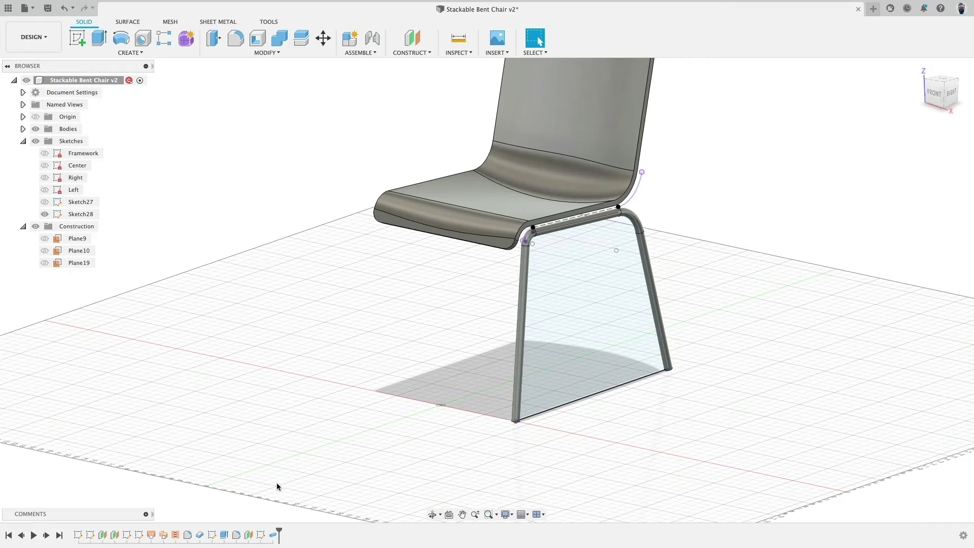
- Reopen the leg sketch and fillet the corner between the front leg and the floor line with a 2 in radius
double_click(273, 535)
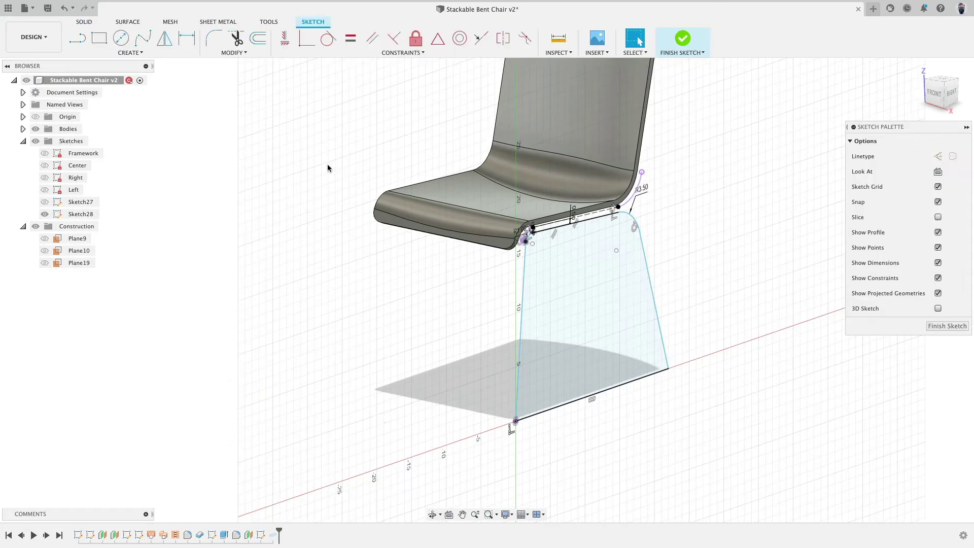
click(213, 42)
click(518, 395)
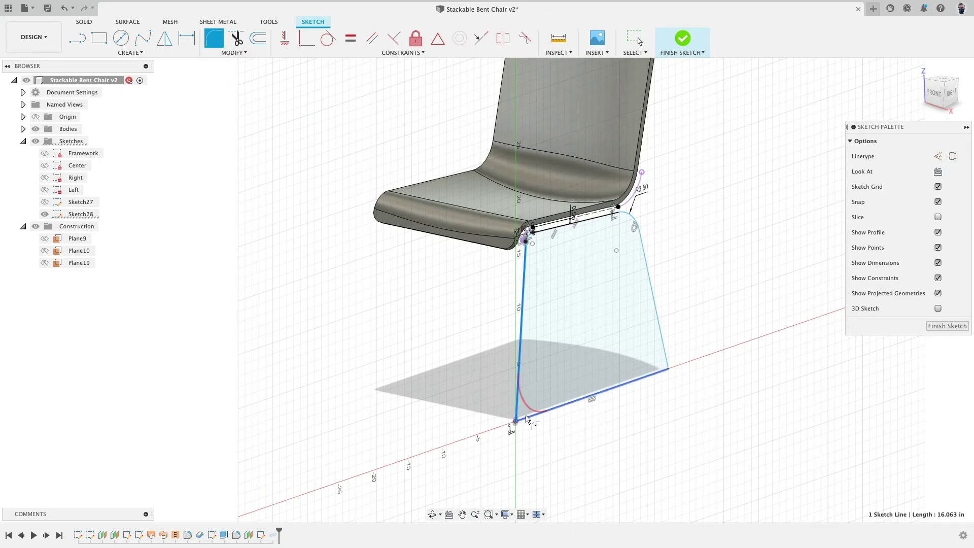
click(533, 415)
text(2)
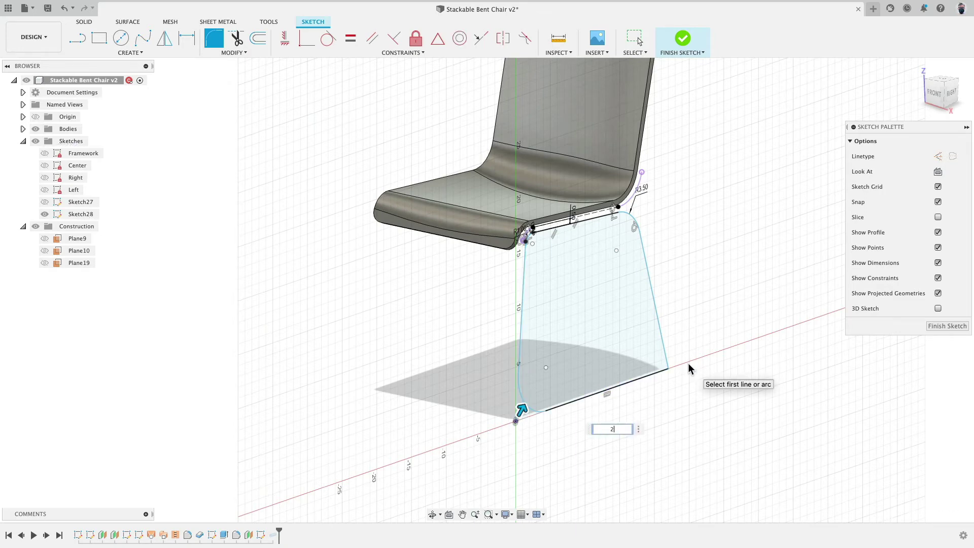
key(Return)
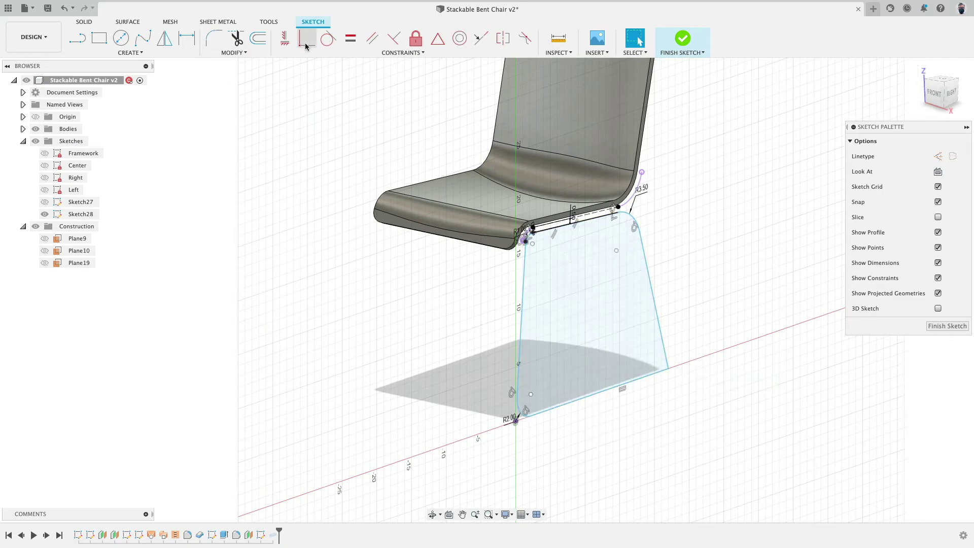
- Fillet the corner between the rear leg and the floor line with a 2 in radius and finish the sketch
click(214, 41)
click(665, 346)
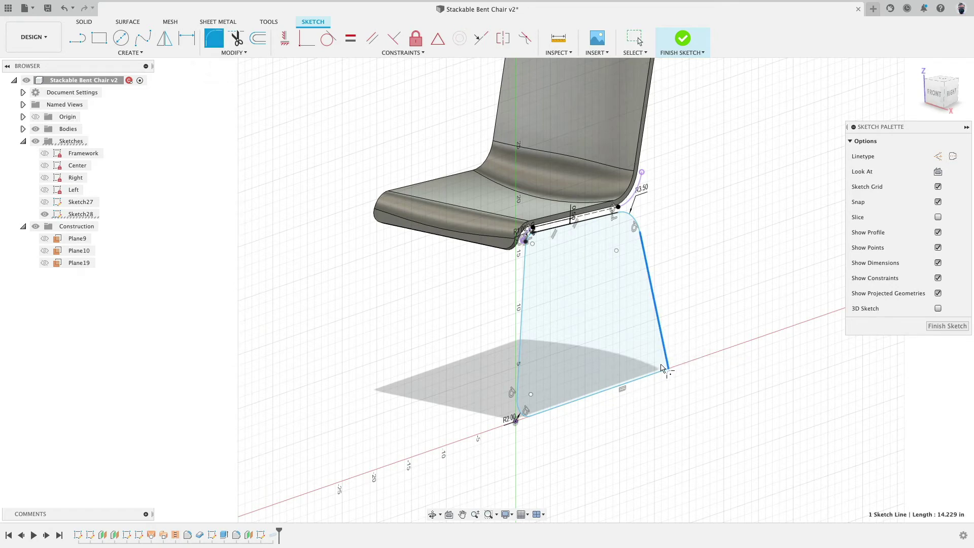
click(657, 373)
key(Return)
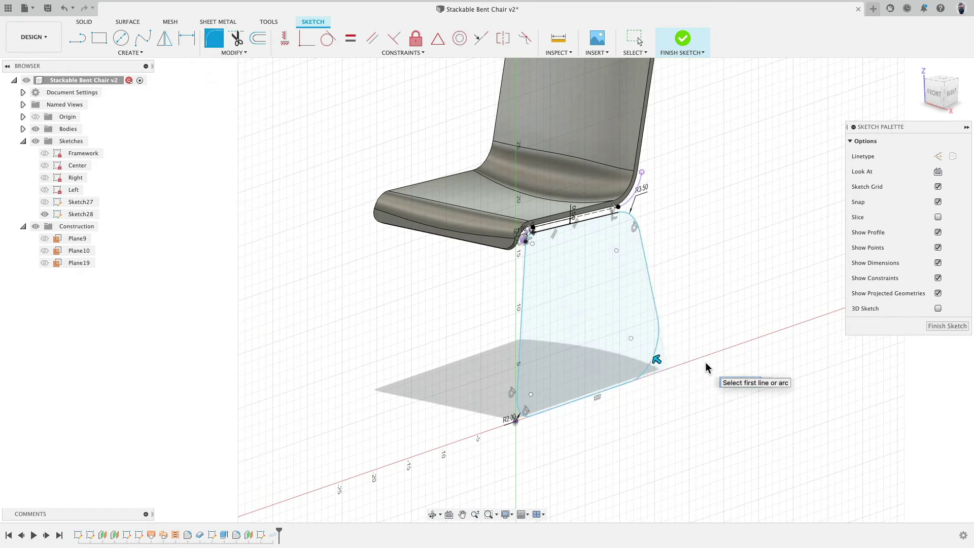
click(685, 39)
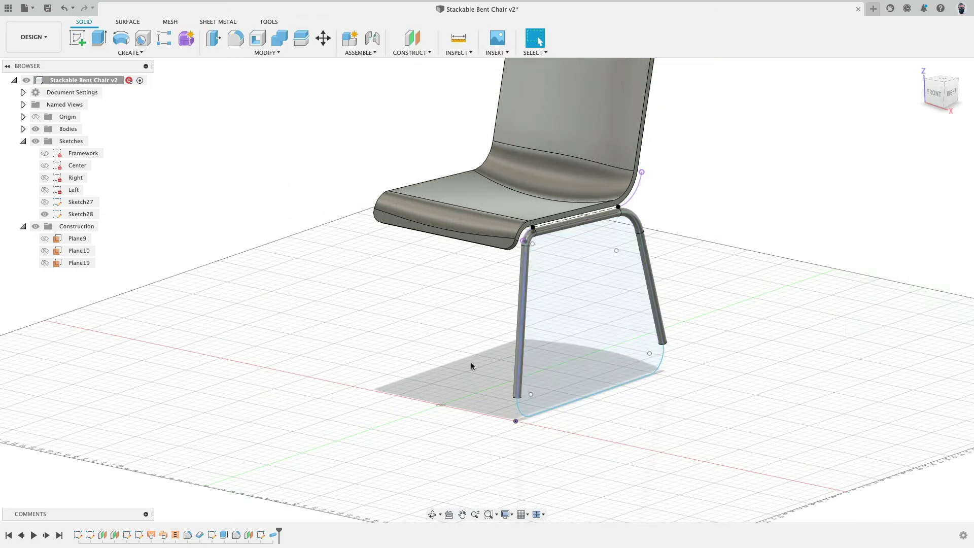
- Edit the leg pipe with chain selection enabled and add the lower sketch curves so the path forms a closed loop
double_click(272, 534)
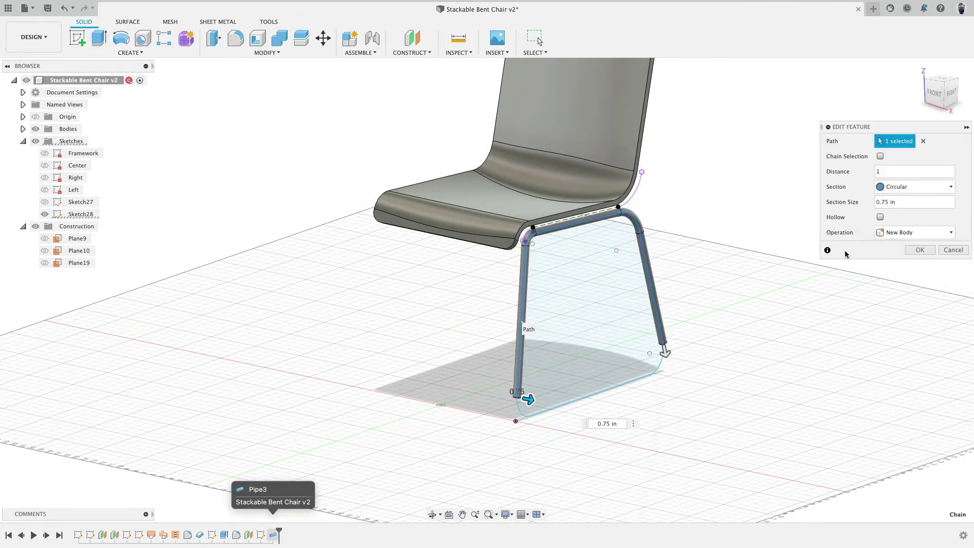
click(880, 157)
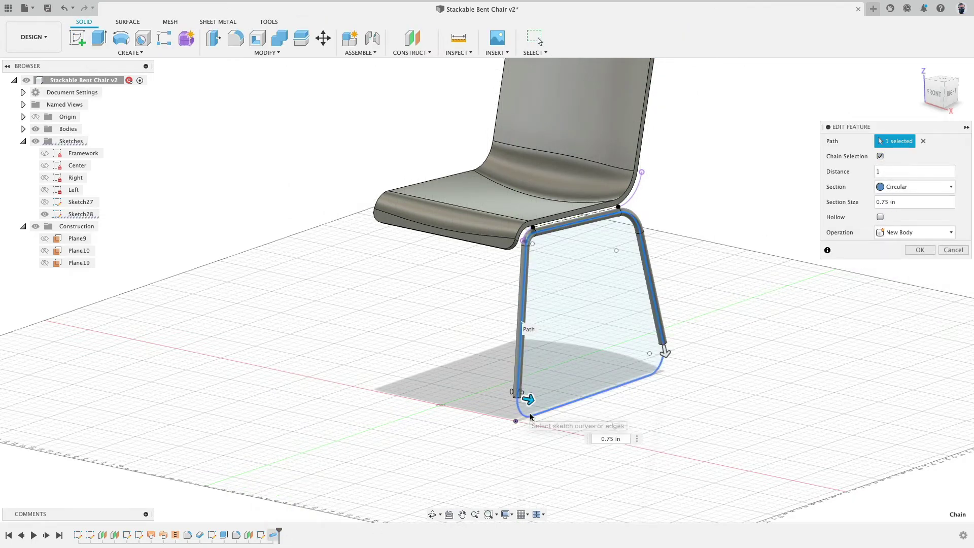
click(920, 264)
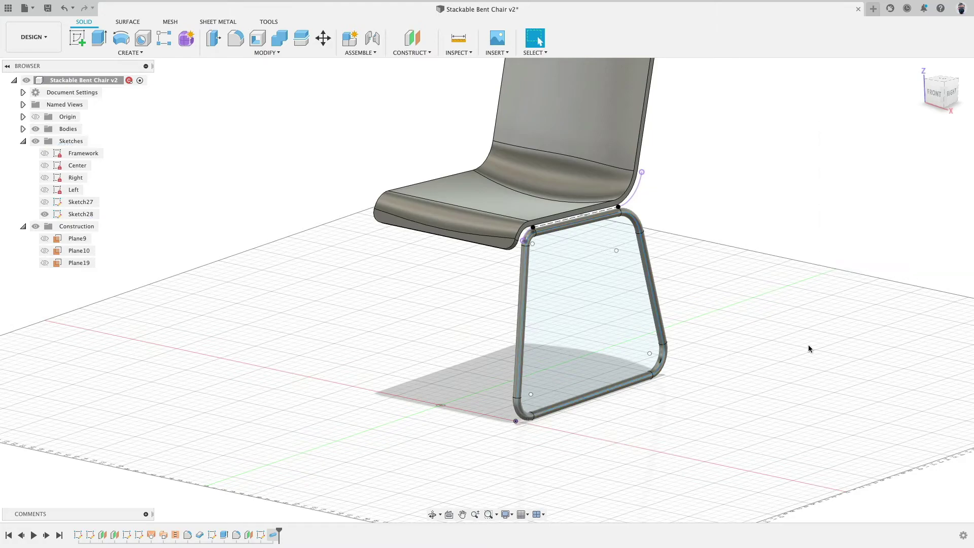
- Reopen the leg sketch and delete the fillet arc joining the rear leg to the floor line
shift+middle_drag(808, 345, 780, 358)
scroll(780, 358, down, 4)
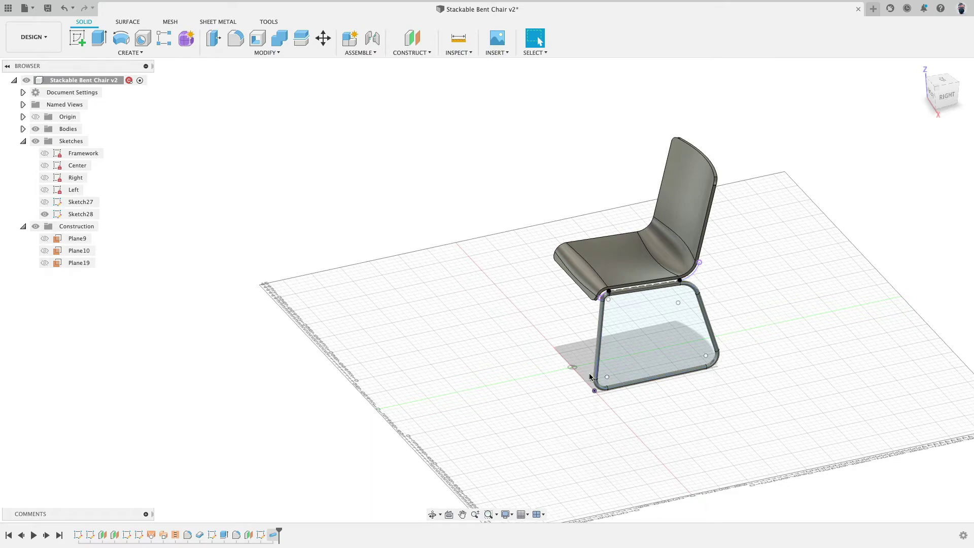
scroll(581, 399, down, 3)
scroll(581, 399, up, 5)
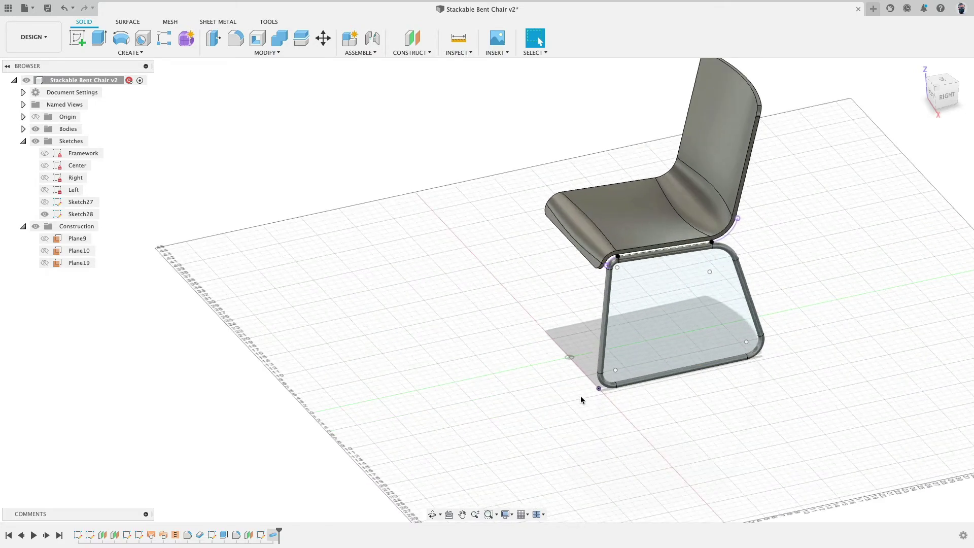
scroll(580, 398, up, 4)
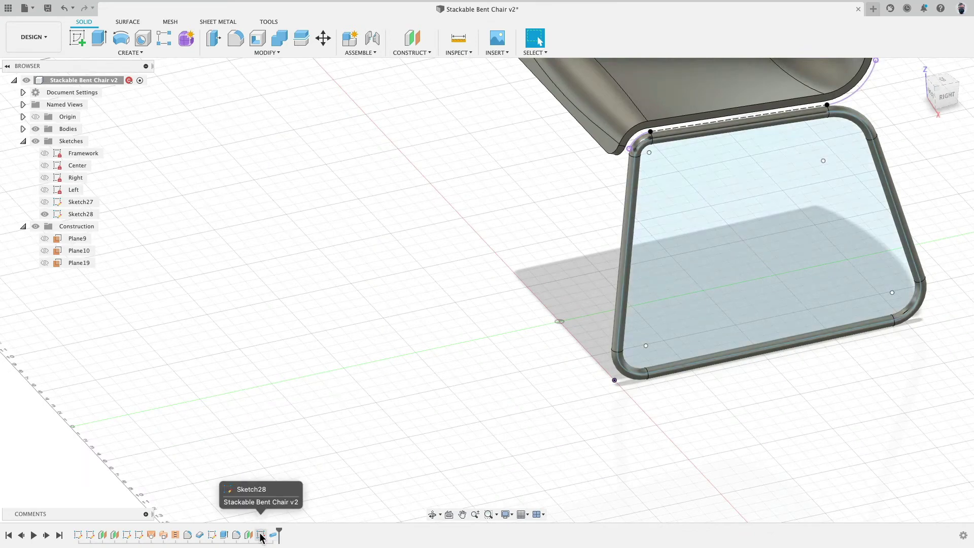
double_click(260, 534)
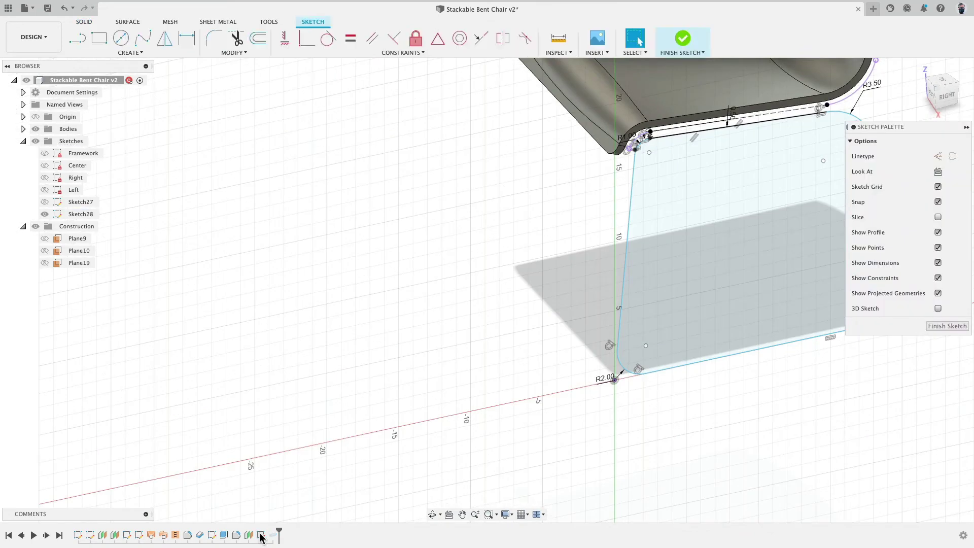
click(620, 366)
middle_drag(736, 401, 405, 398)
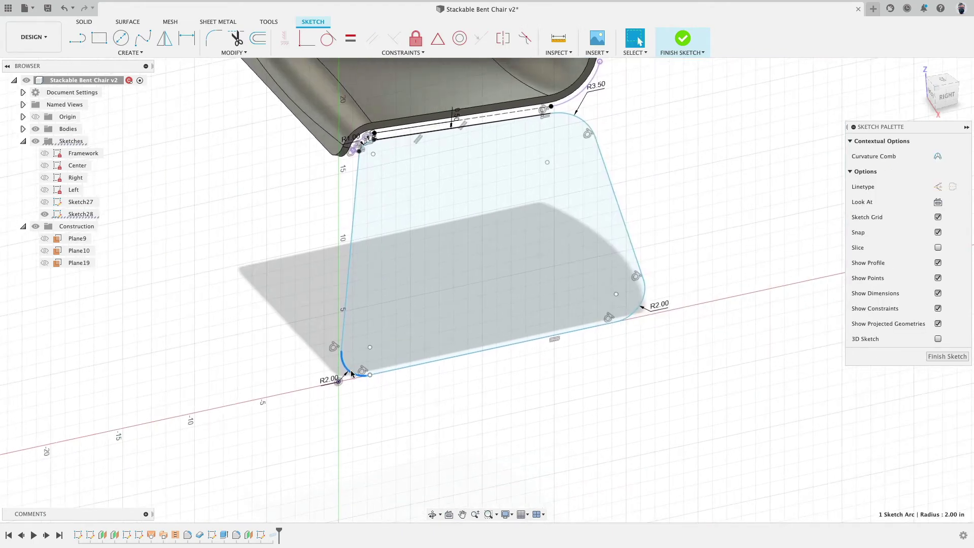
click(608, 390)
click(641, 310)
key(Delete)
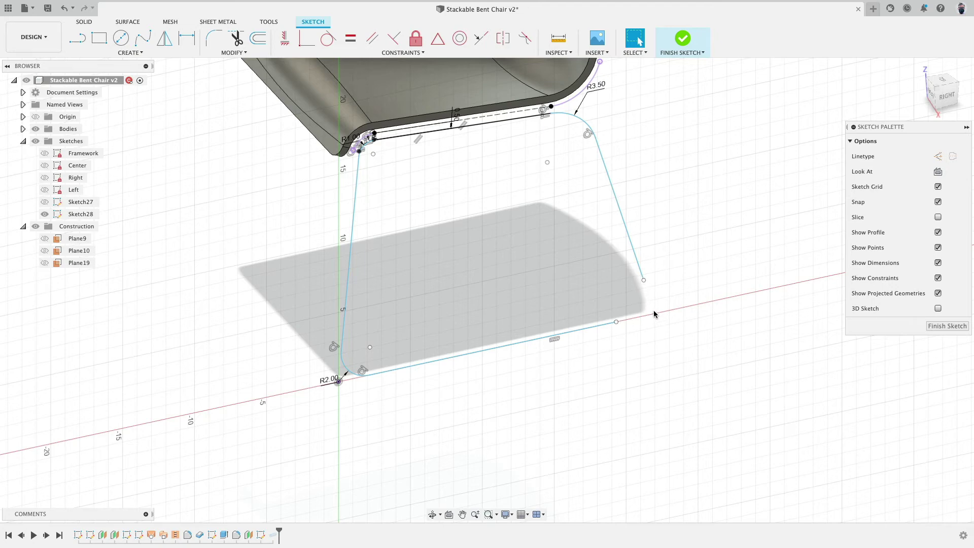
- Shorten the floor line to end at about Y 10 in, and constrain its free endpoint horizontally with the origin
mouse_move(614, 322)
mouse_down()
mouse_move(489, 348)
mouse_move(500, 338)
mouse_move(479, 341)
mouse_up()
key(Escape)
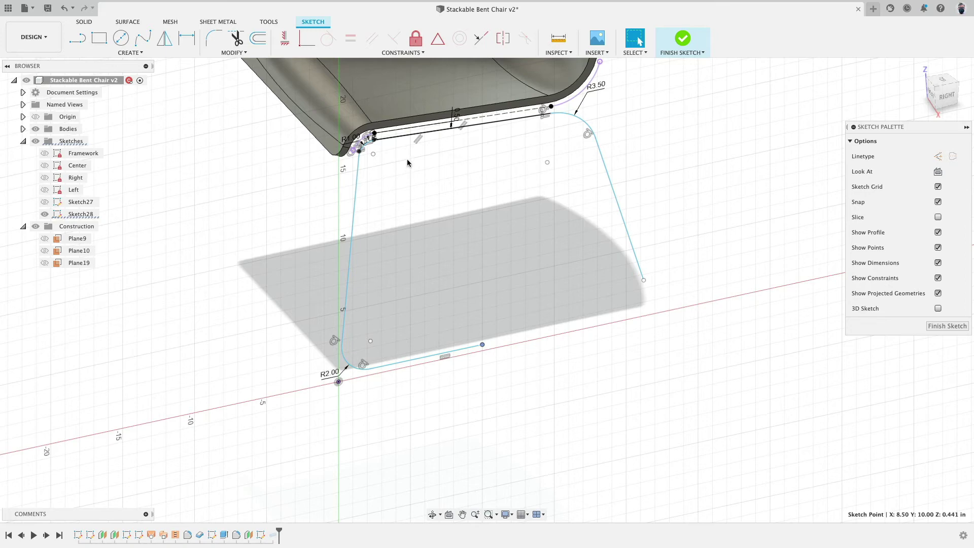
click(285, 38)
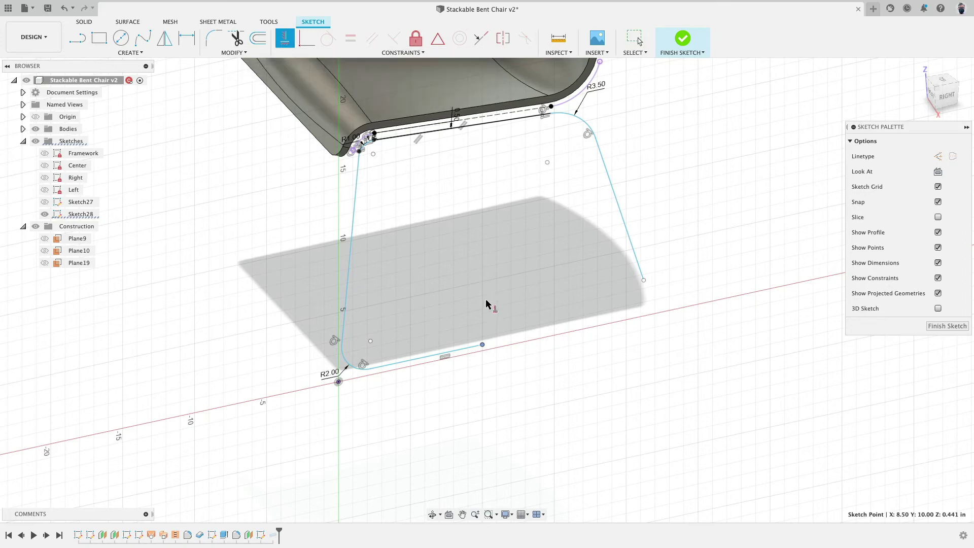
click(482, 347)
click(338, 381)
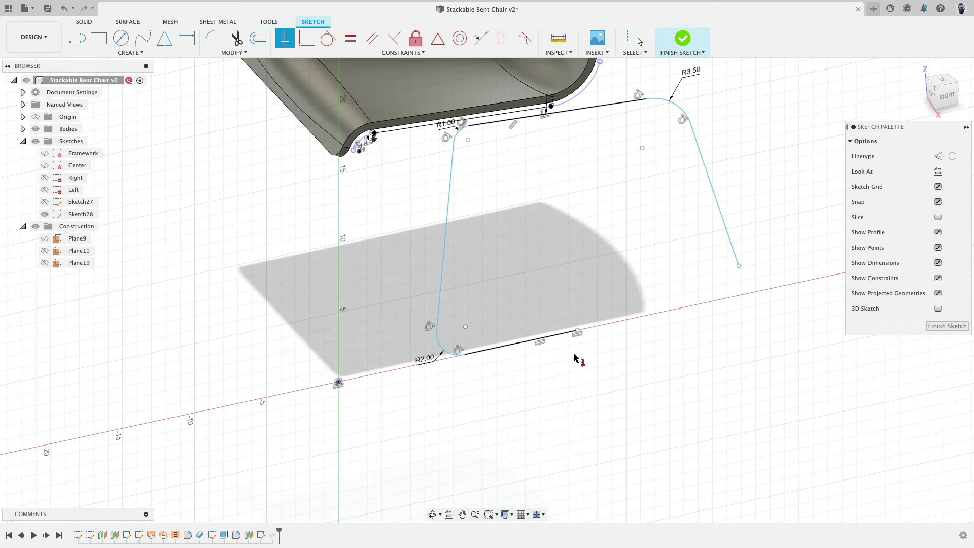
key(Escape)
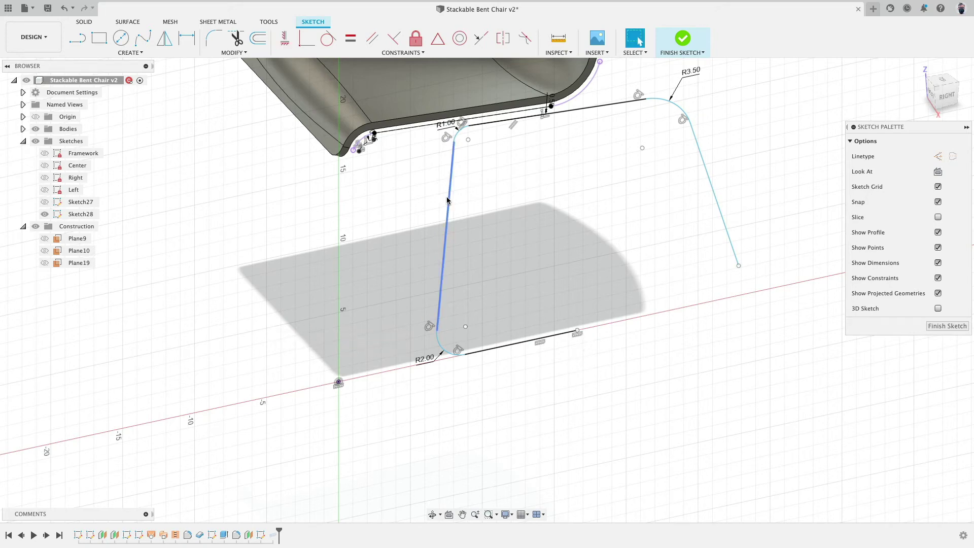
- Move the front leg line forward under the seat's front edge and shorten the floor line to end at about Y 7.7 in
drag(443, 201, 357, 220)
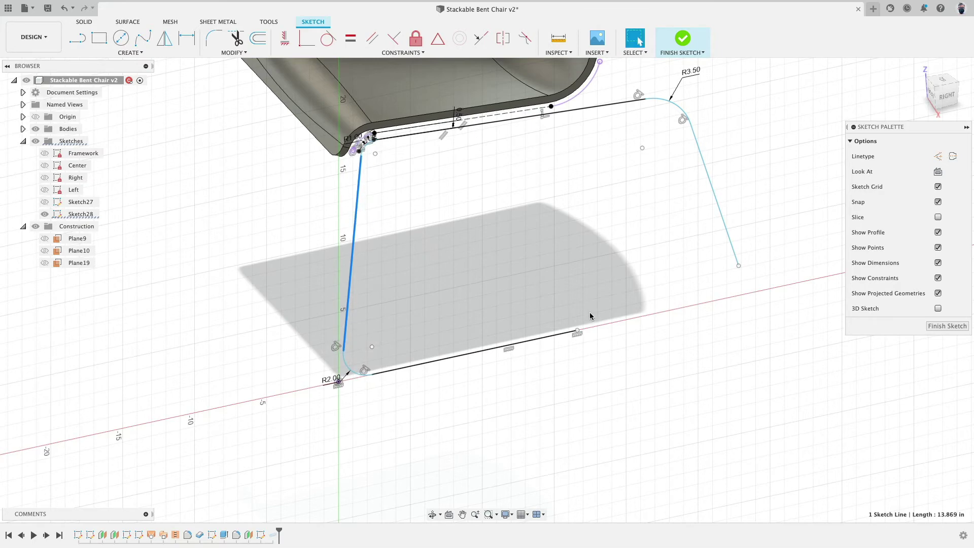
drag(577, 332, 449, 358)
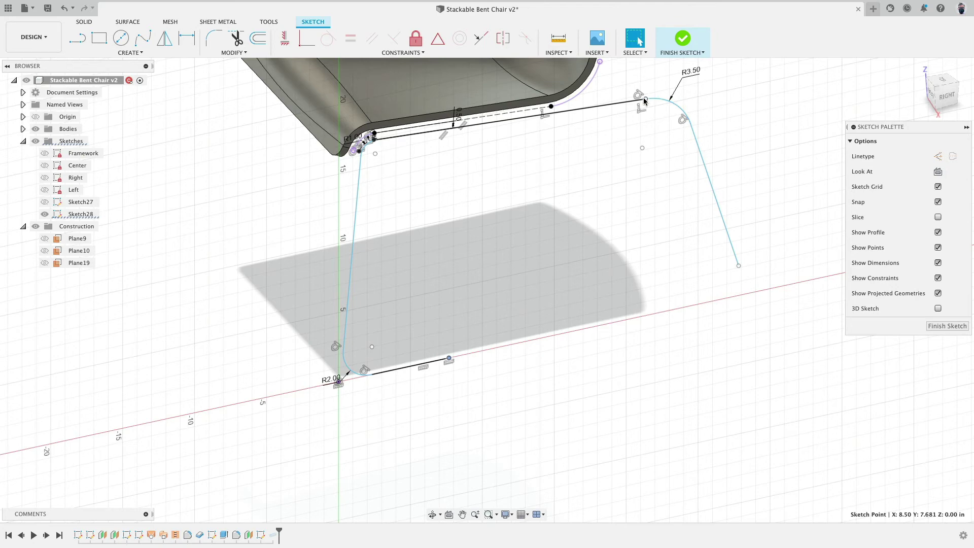
mouse_move(644, 99)
mouse_down()
mouse_move(555, 116)
mouse_move(563, 120)
mouse_up()
key(super+z)
- Dimension the angle between the line under the seat and the rear leg line as 110 degrees
click(592, 107)
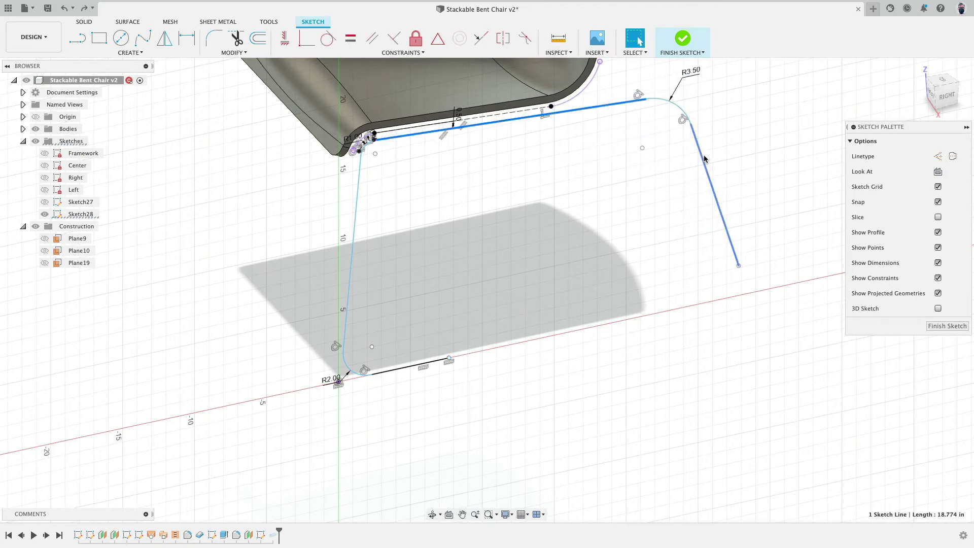
shift+click(704, 158)
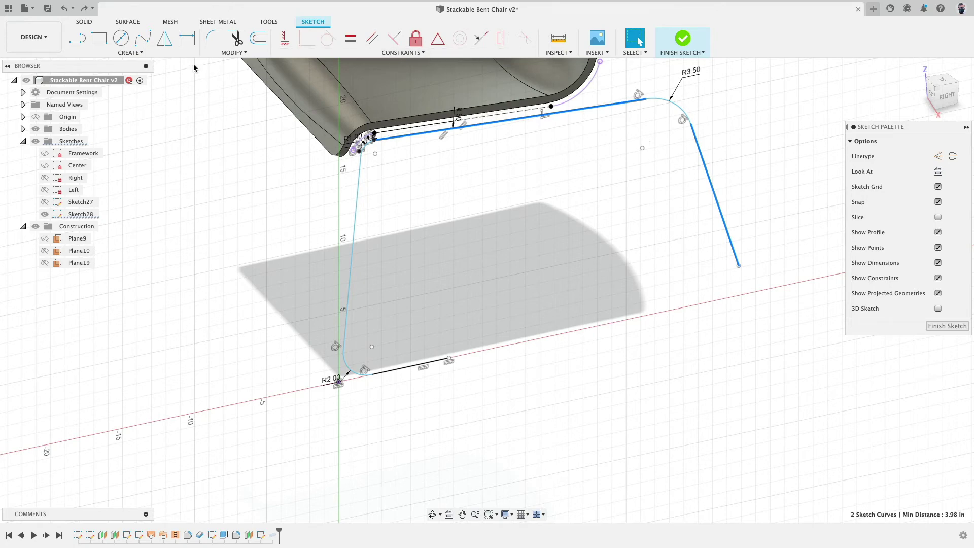
click(141, 53)
click(128, 237)
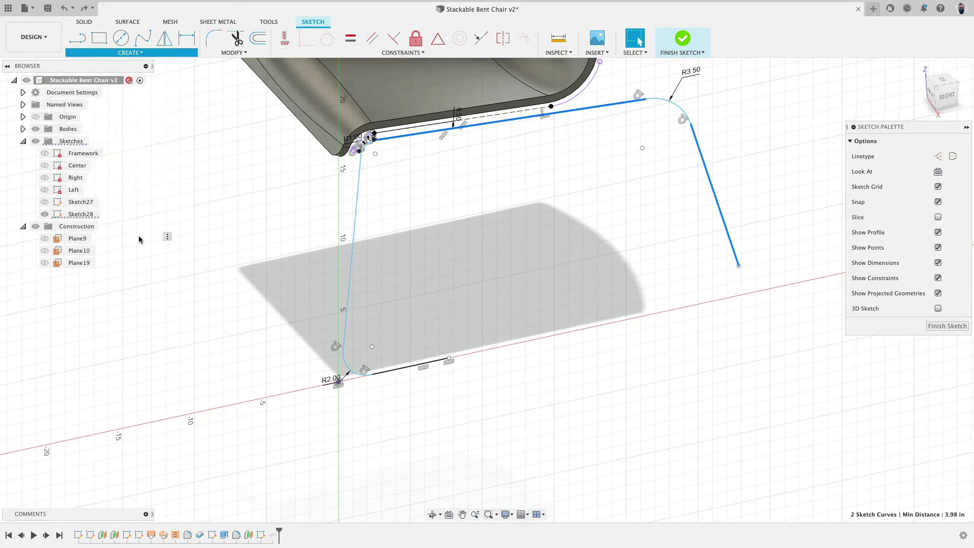
click(634, 157)
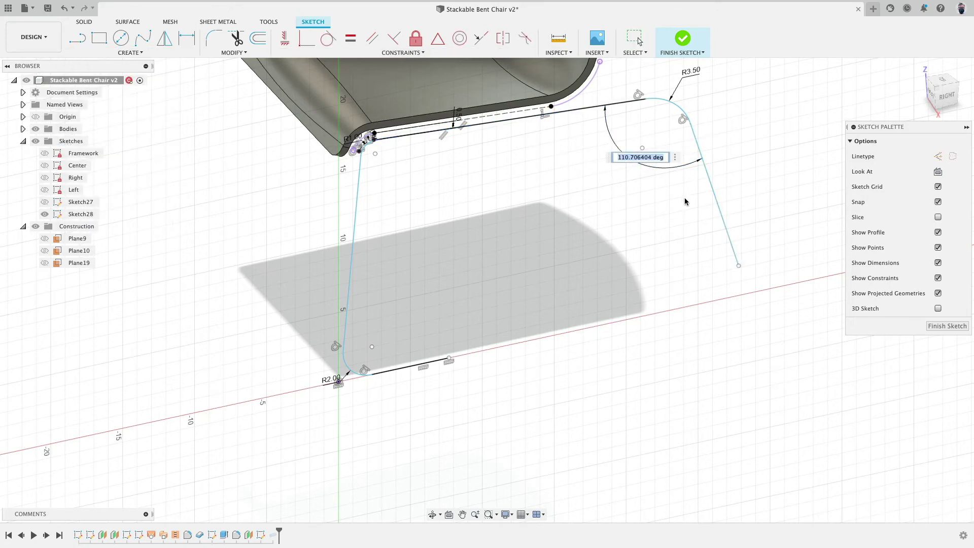
text(110)
key(Return)
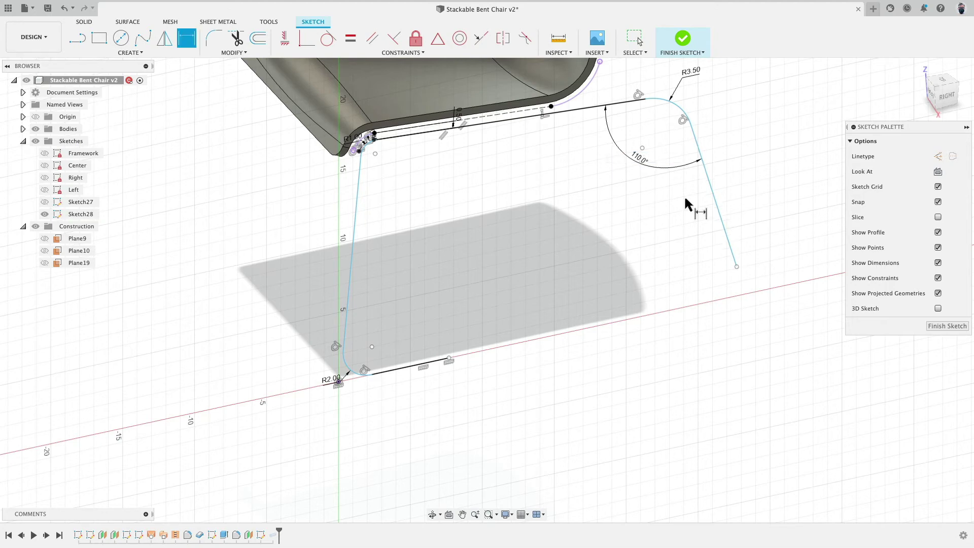
key(Escape)
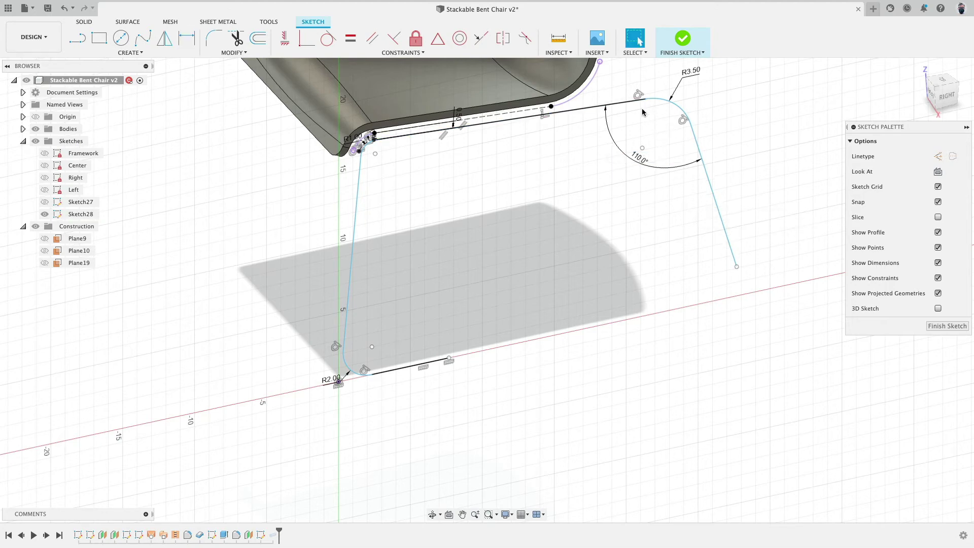
- Move the rear bend's upper tangent point forward to about Y 14.9 in and constrain the rear leg's lower endpoint horizontally with the origin
drag(646, 105, 552, 121)
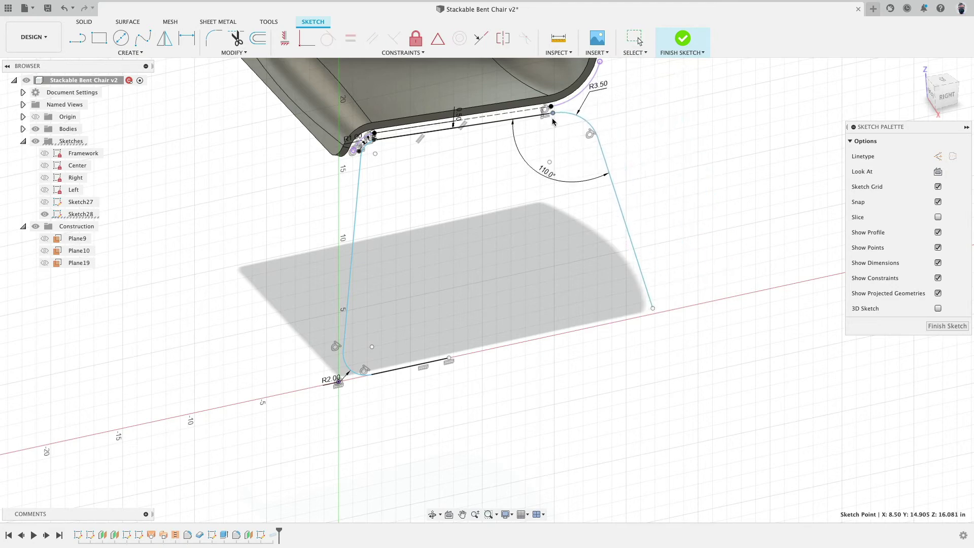
shift+middle_drag(749, 217, 708, 261)
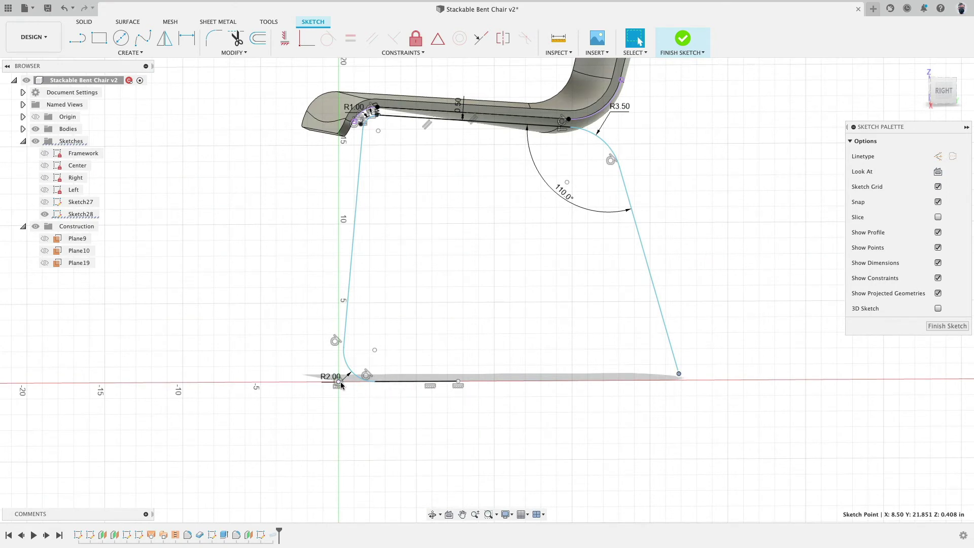
click(282, 37)
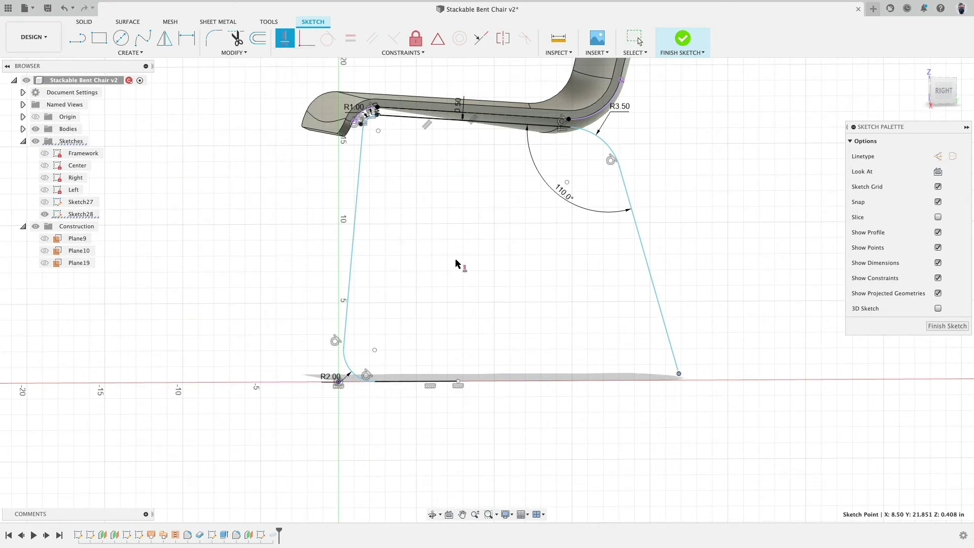
click(678, 374)
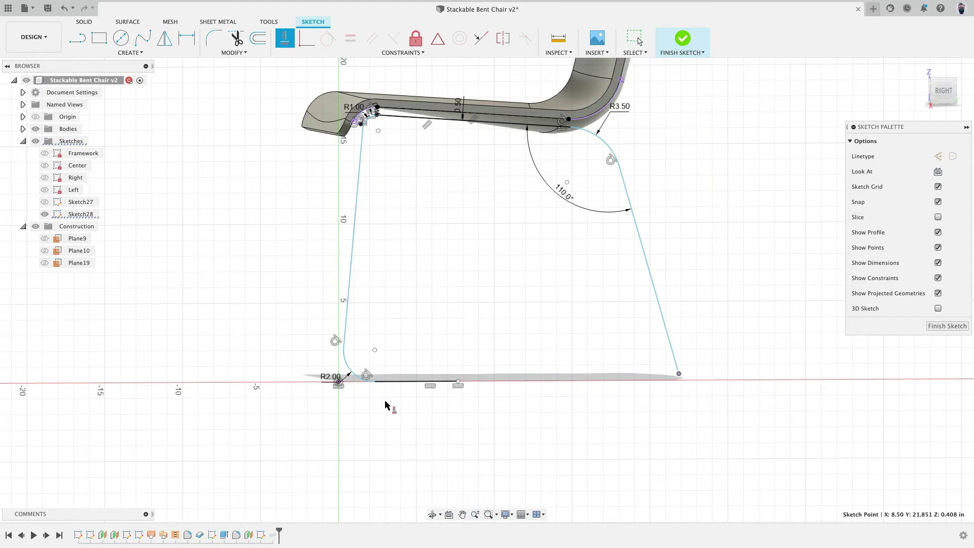
click(339, 385)
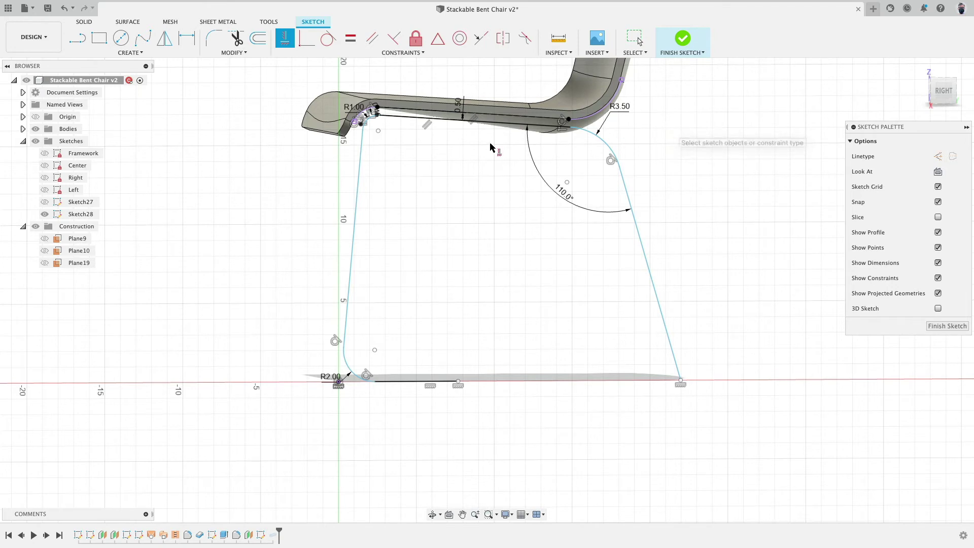
click(939, 96)
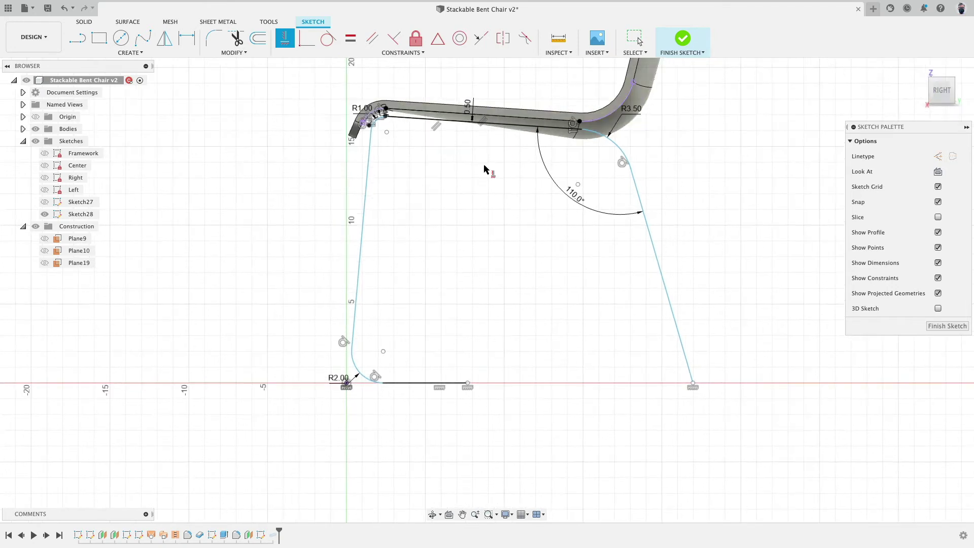
- Sketch a short horizontal line and a separate diagonal line above it in the open area between the legs
click(77, 38)
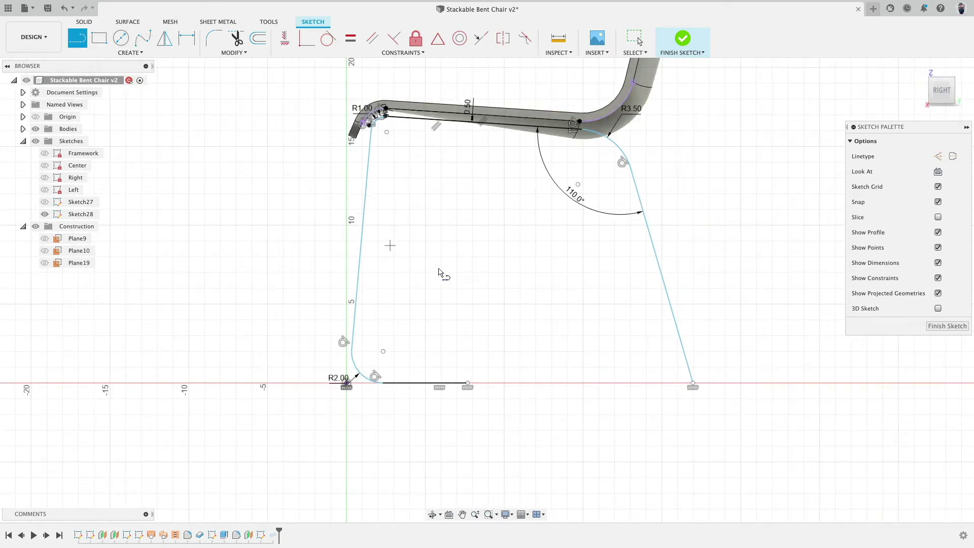
click(472, 304)
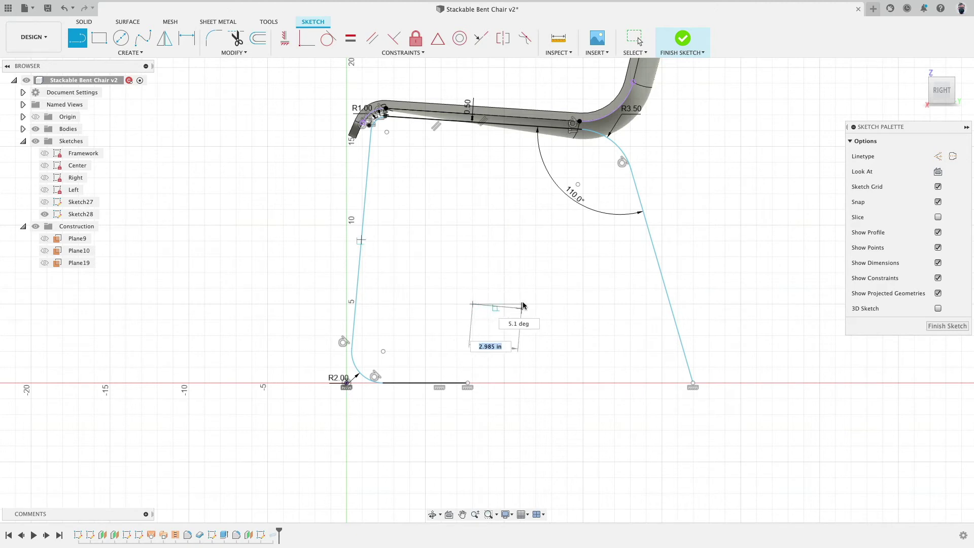
click(534, 304)
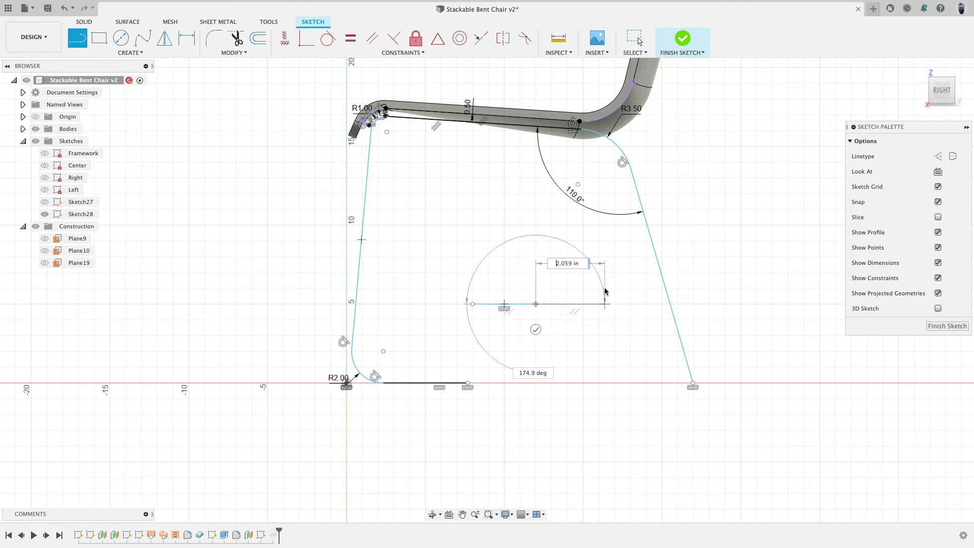
key(Escape)
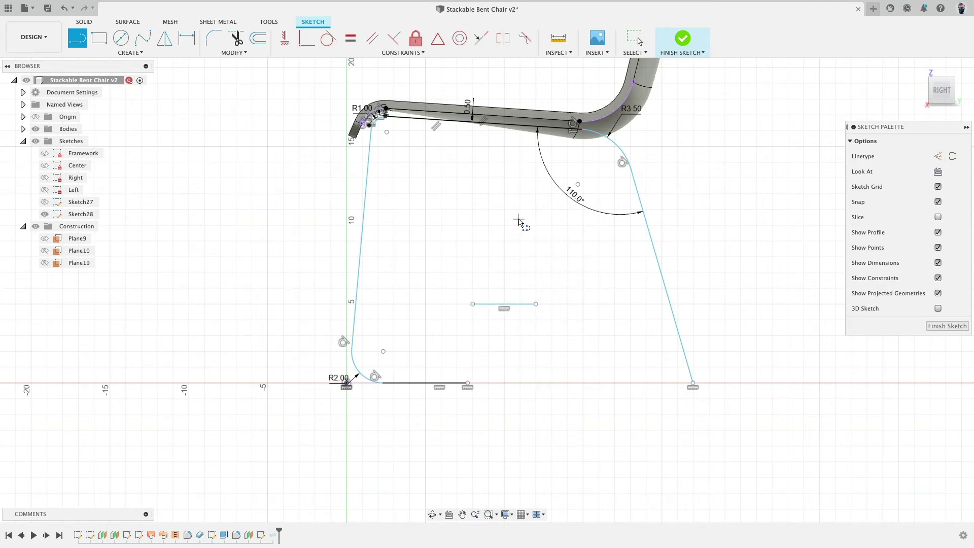
click(518, 220)
click(560, 279)
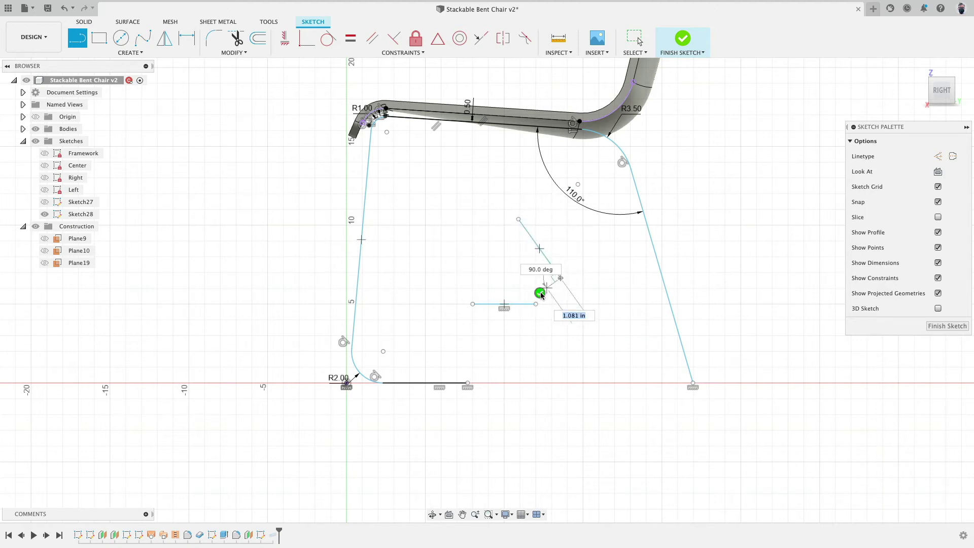
key(Escape)
- Extend the diagonal and horizontal practice lines until they meet at a corner
click(244, 53)
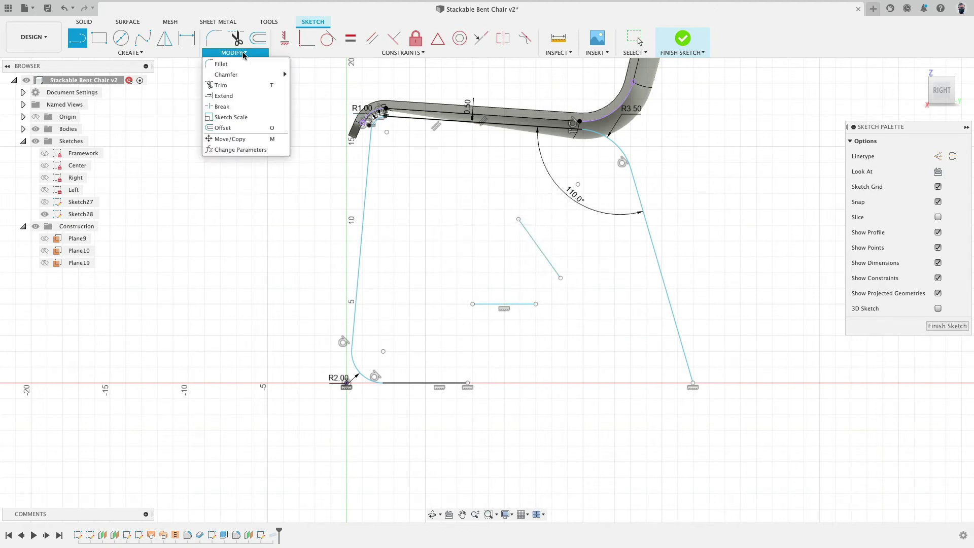
click(243, 101)
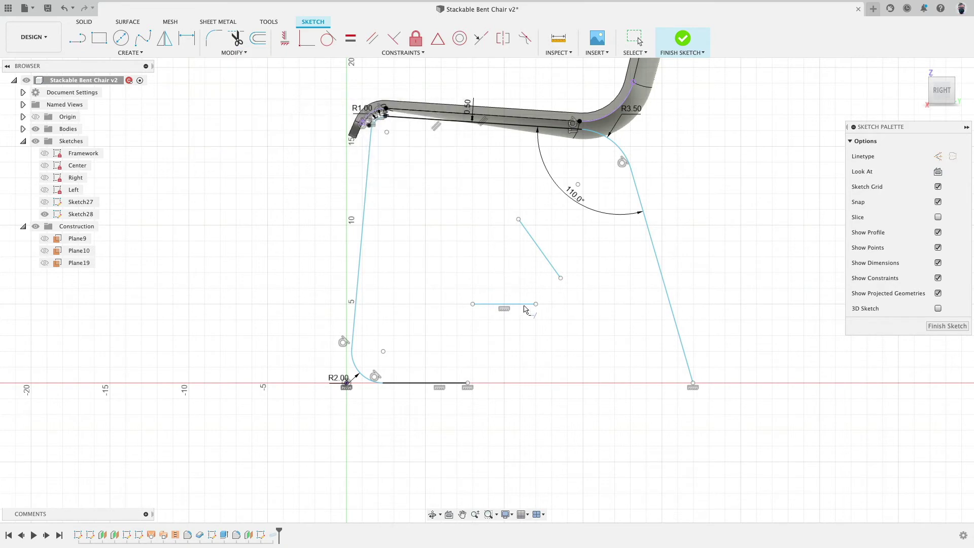
click(554, 275)
click(525, 304)
click(563, 304)
- Undo the line extensions and both practice lines between the legs
key(ctrl+z)
key(ctrl+z)
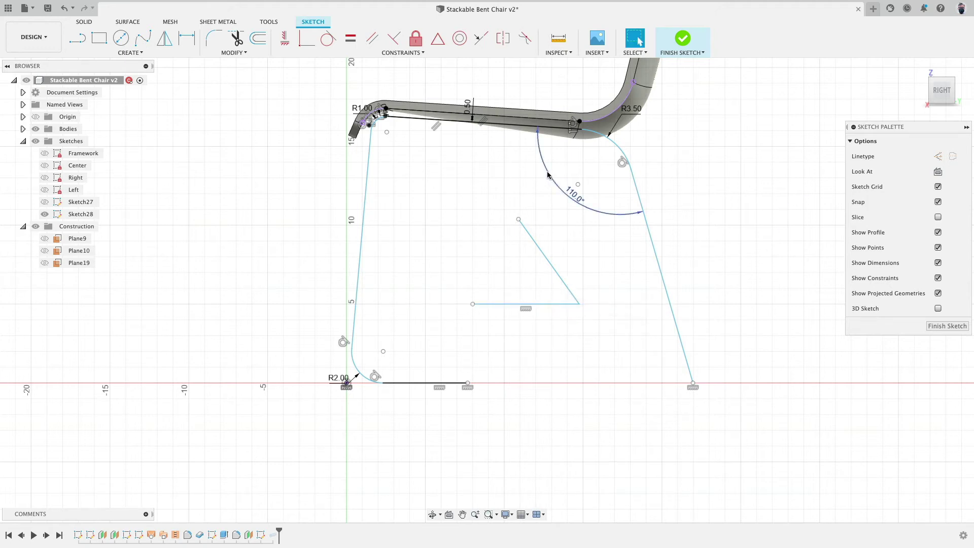
key(ctrl+z)
key(ctrl+z)
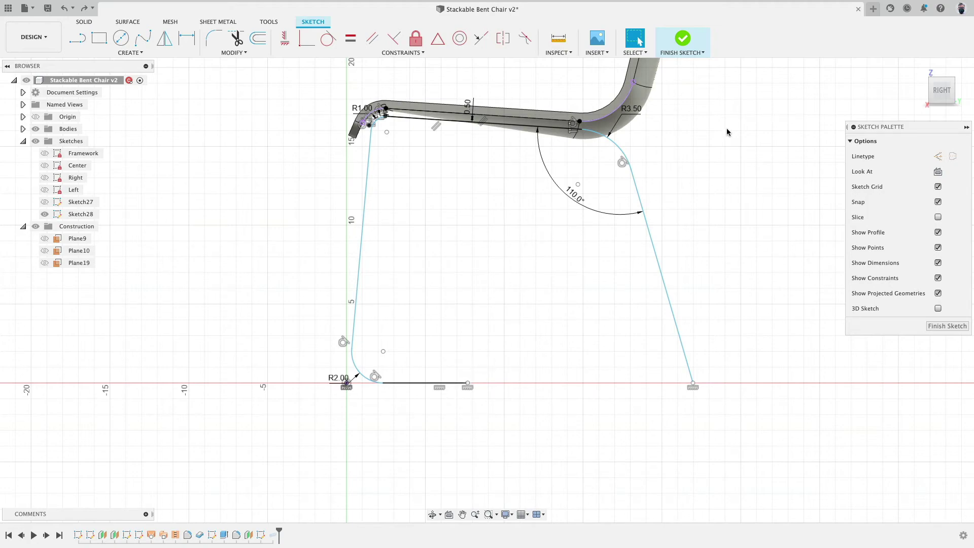
- Finish the leg sketch and view the updated pipe beneath the seat
click(689, 51)
mouse_move(723, 205)
shift+middle_down()
mouse_move(754, 194)
mouse_move(733, 163)
shift+middle_up()
scroll(733, 195, down, 5)
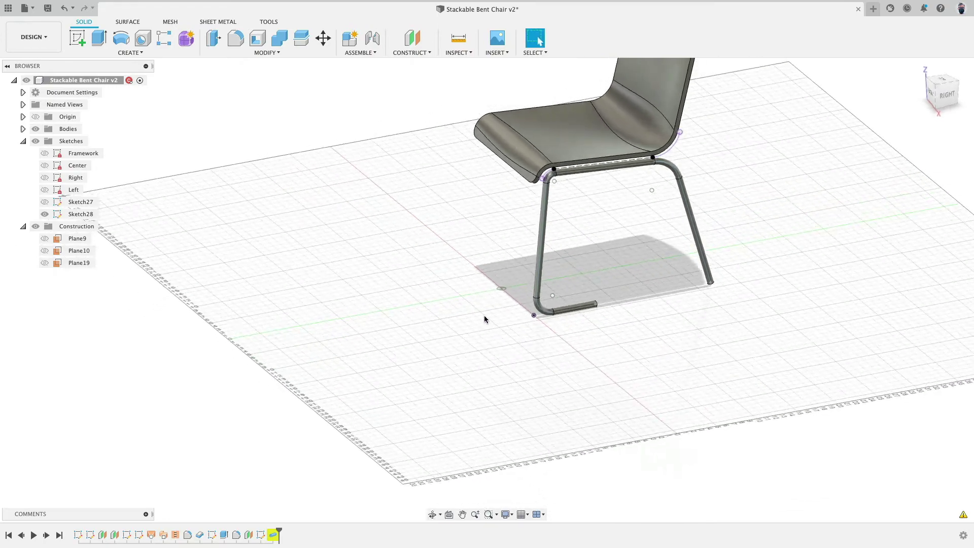
middle_drag(485, 318, 330, 282)
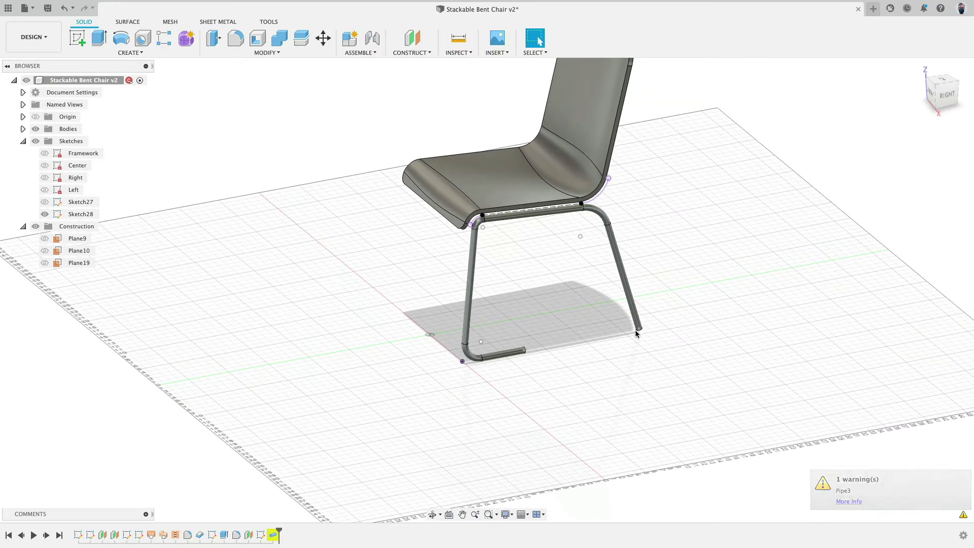
- Edit the leg pipe, reselect the full chain of leg sketch curves as its path, and set the distance to 1.00
double_click(273, 534)
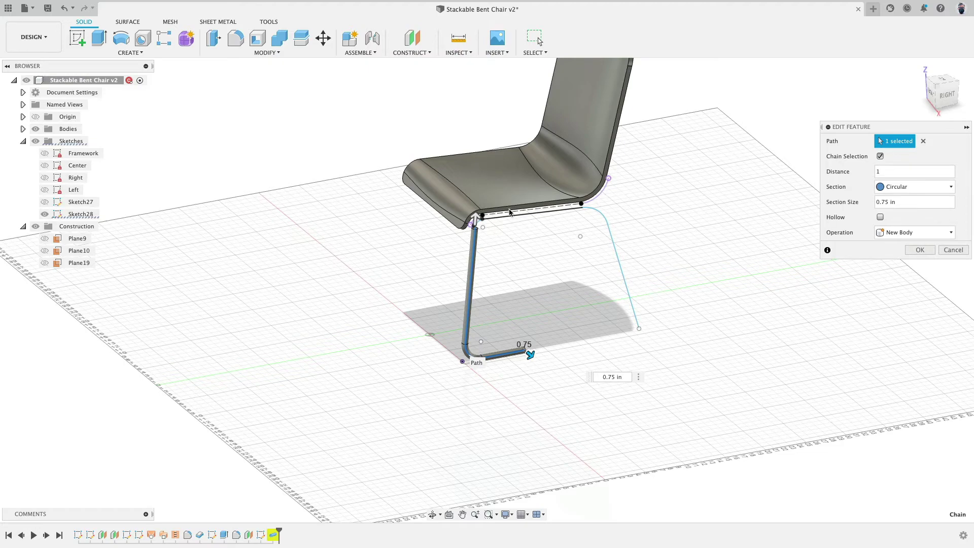
scroll(477, 223, up, 5)
drag(434, 236, 435, 241)
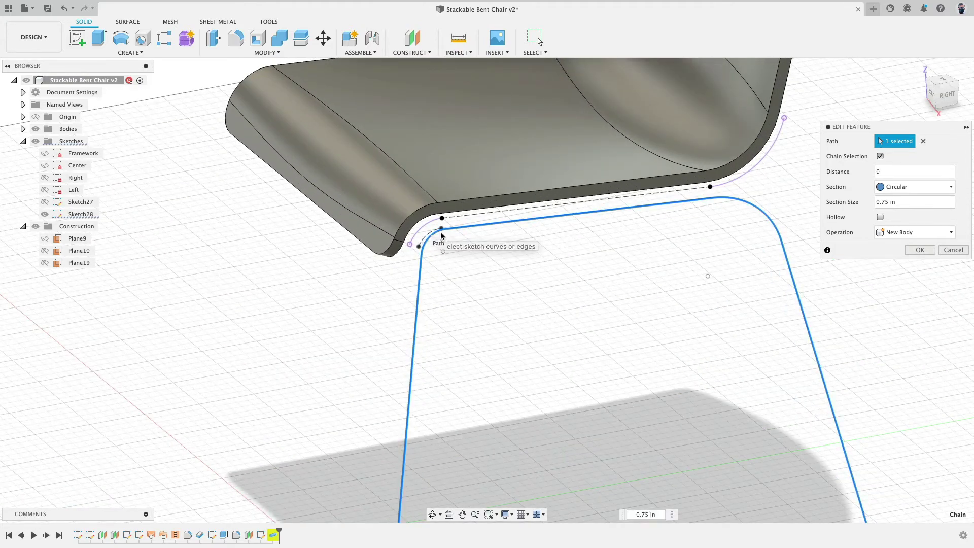
scroll(436, 241, down, 5)
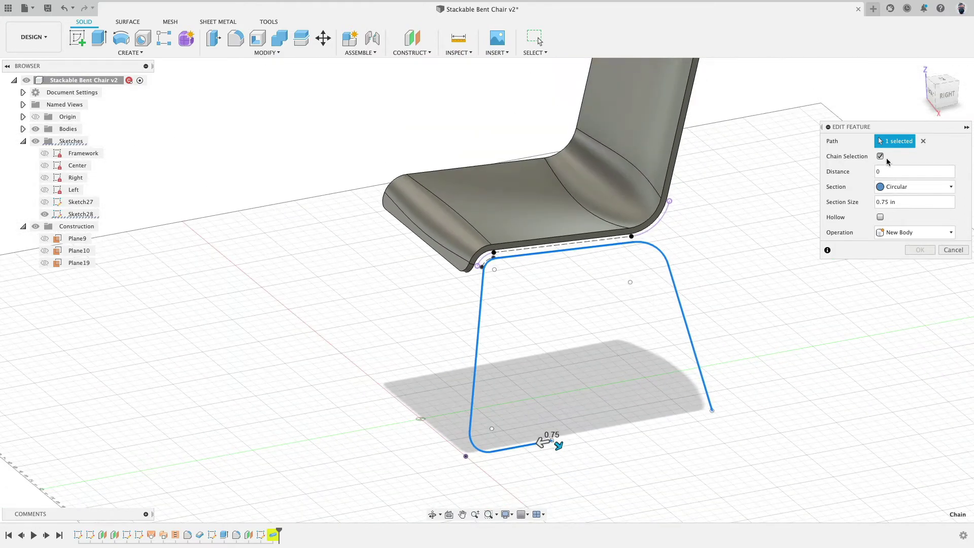
click(923, 141)
click(516, 445)
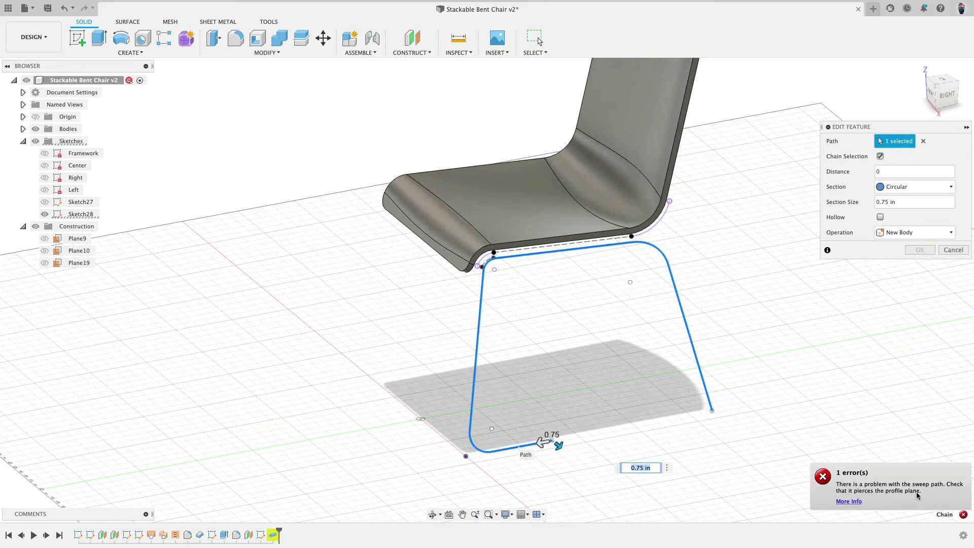
drag(557, 444, 724, 427)
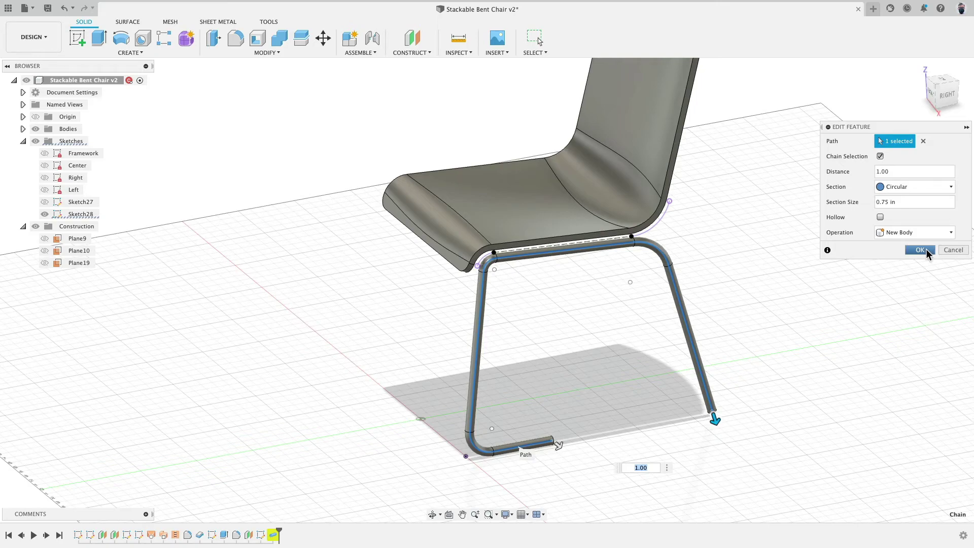
click(926, 248)
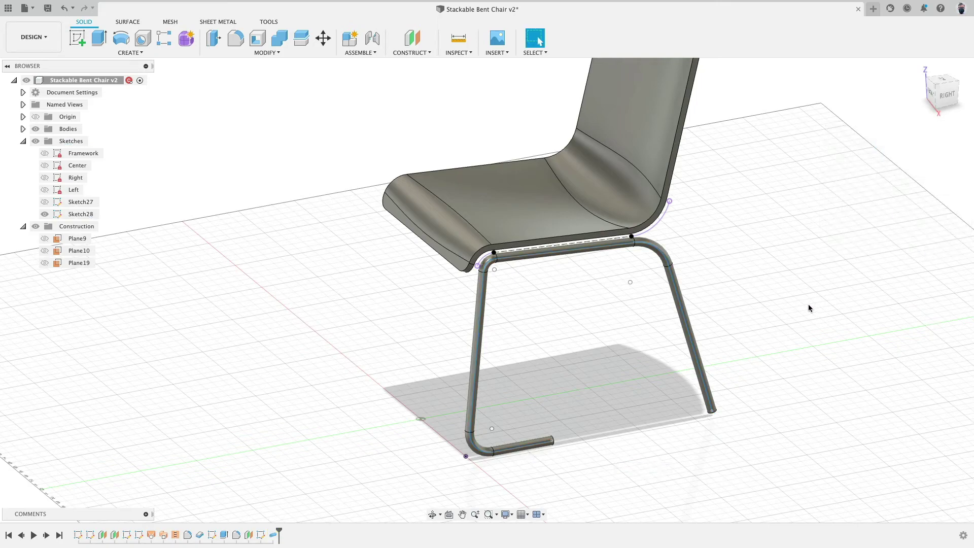
- Mirror the leg pipe body across the YZ origin plane as a new body on the opposite side of the seat
shift+middle_drag(809, 306, 484, 310)
scroll(329, 270, down, 3)
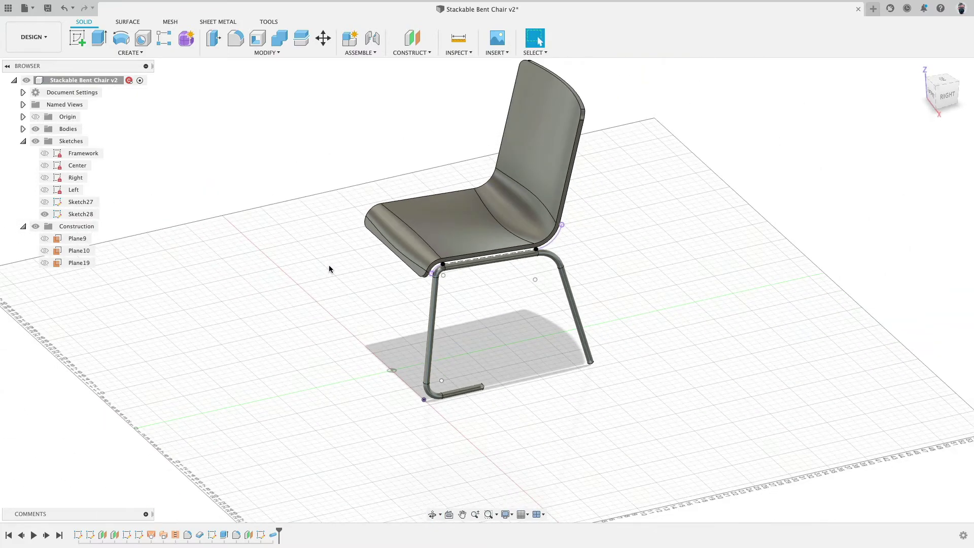
scroll(329, 269, up, 2)
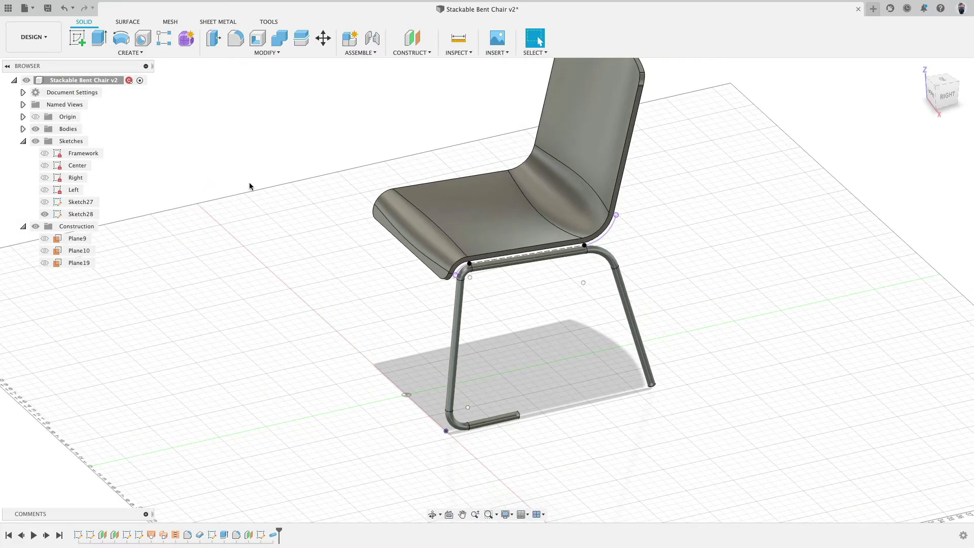
click(141, 51)
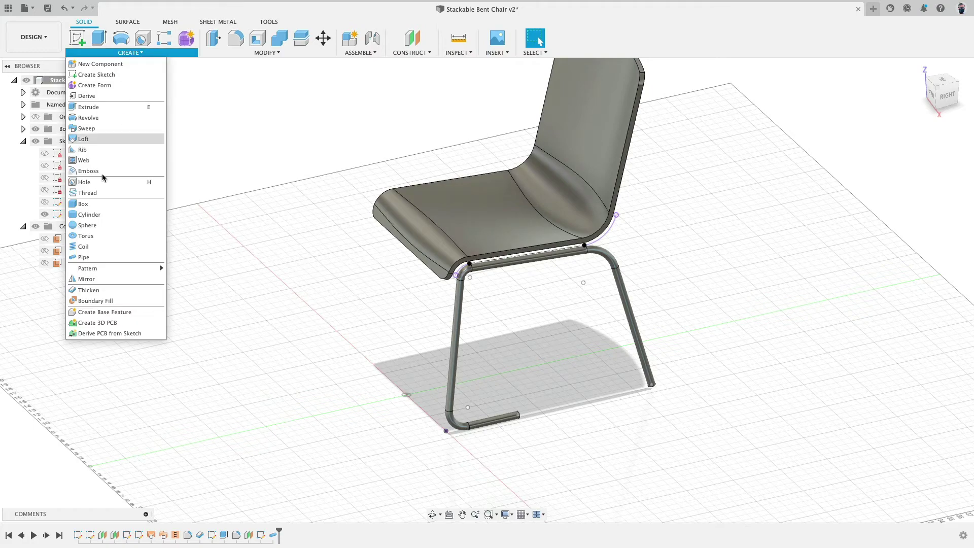
click(90, 281)
click(923, 141)
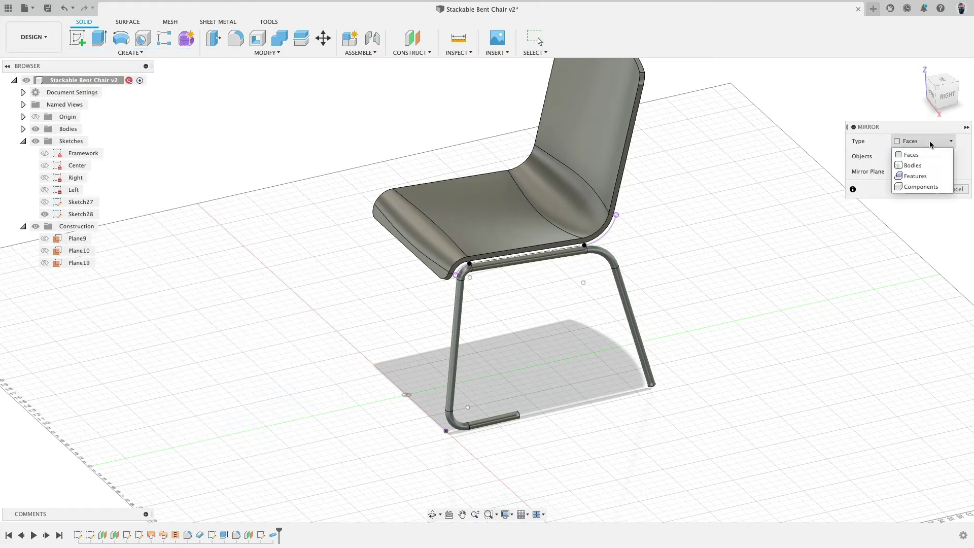
click(910, 158)
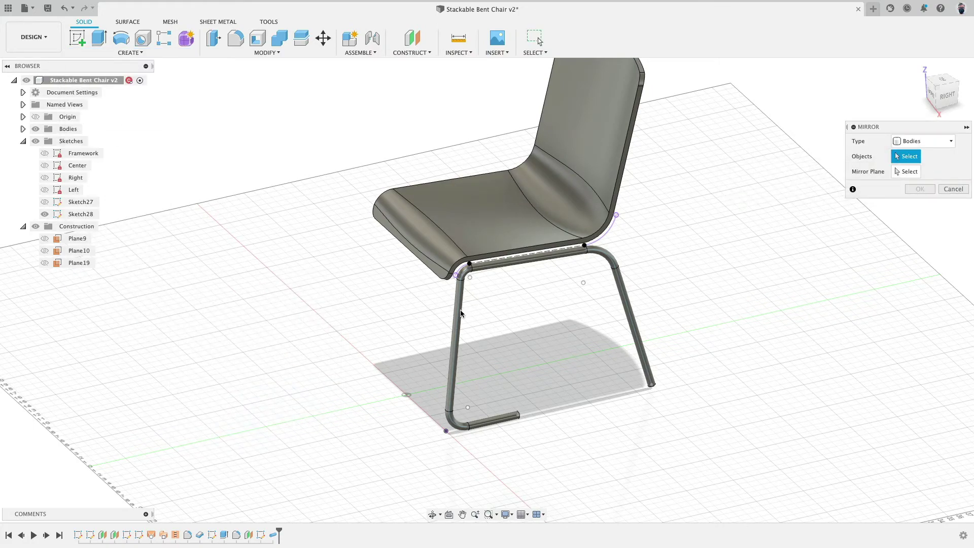
click(634, 325)
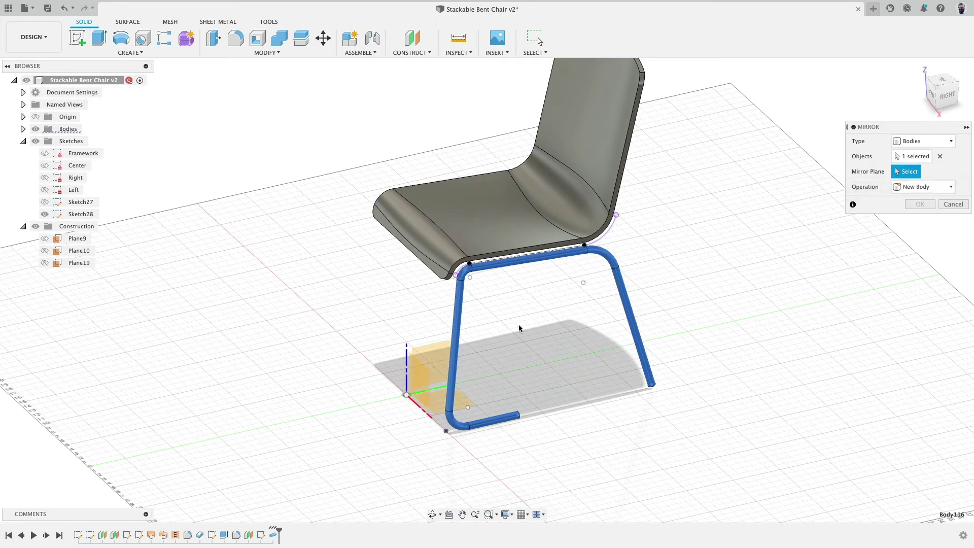
click(440, 362)
click(919, 204)
- Inspect the mirrored legs from the back, front and side, and hide the original leg pipe, Body116
shift+middle_drag(674, 293, 431, 256)
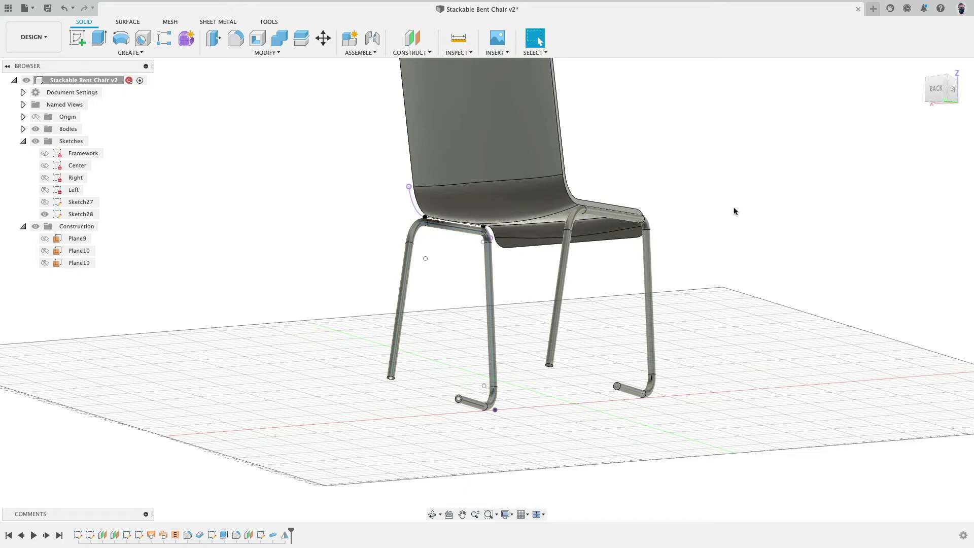
shift+middle_drag(734, 211, 598, 213)
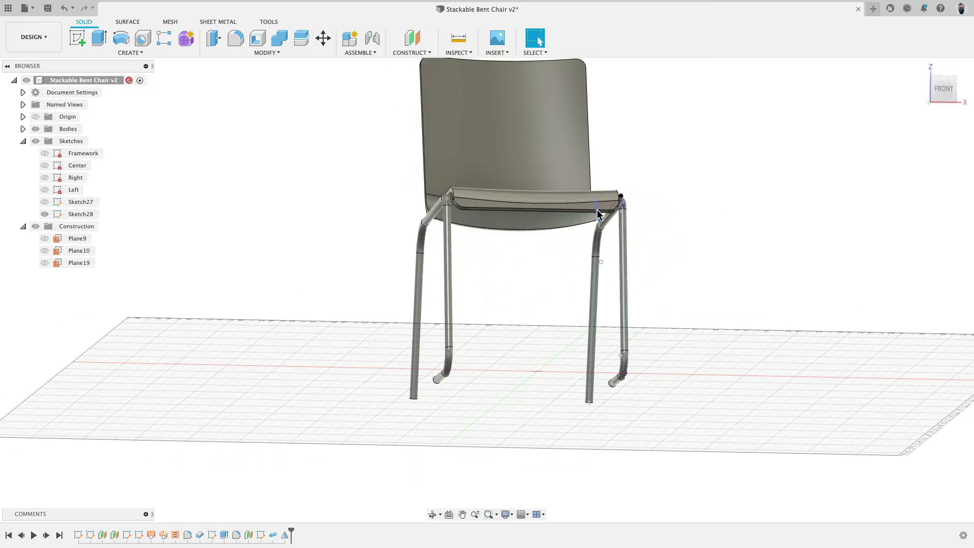
click(962, 89)
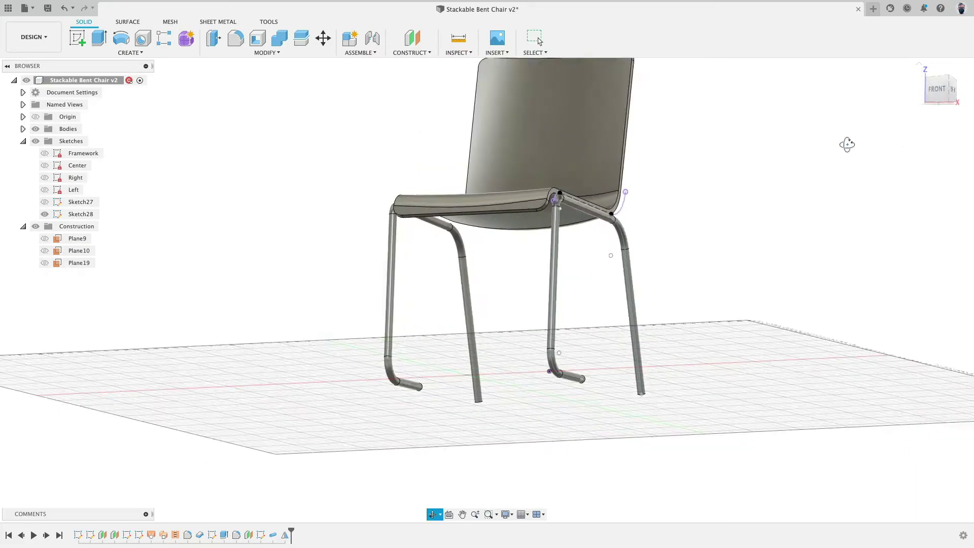
scroll(457, 215, up, 10)
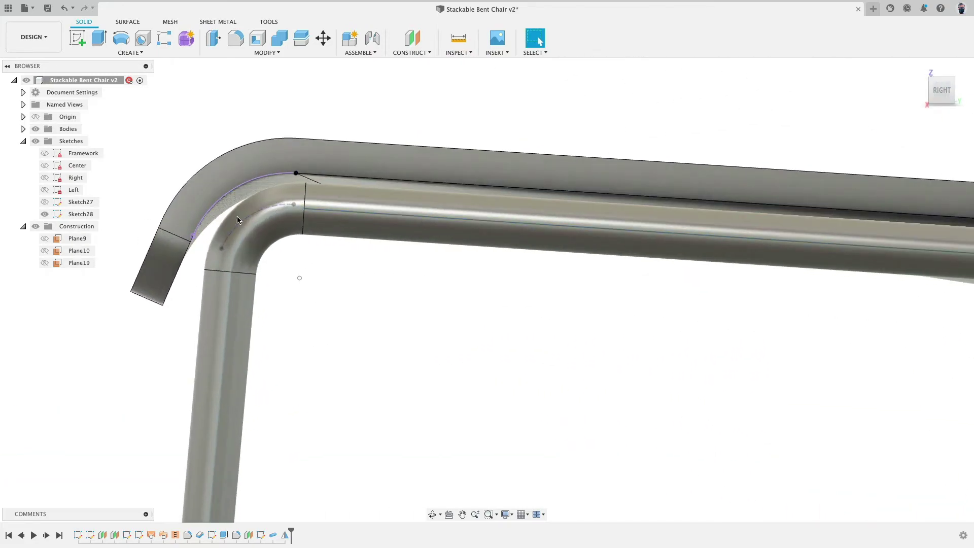
click(23, 128)
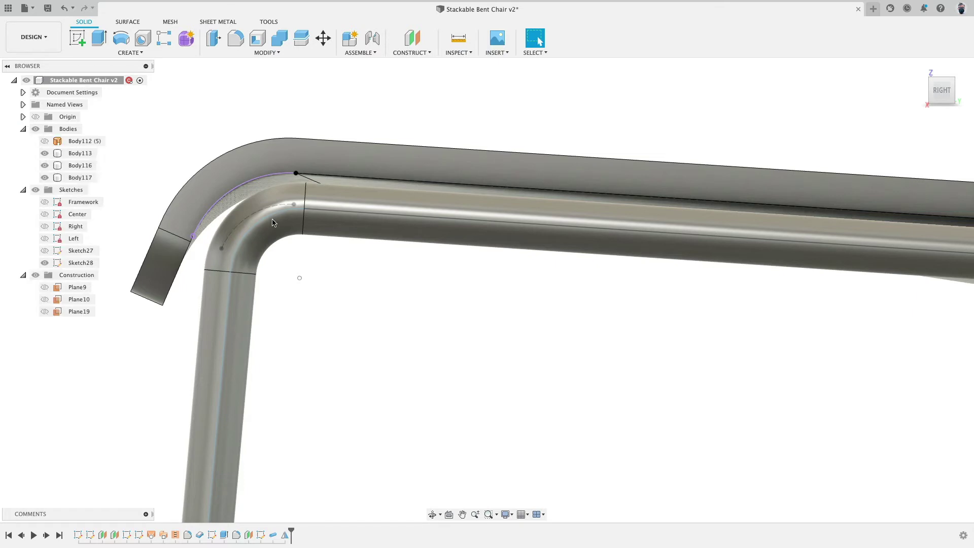
click(44, 177)
click(44, 165)
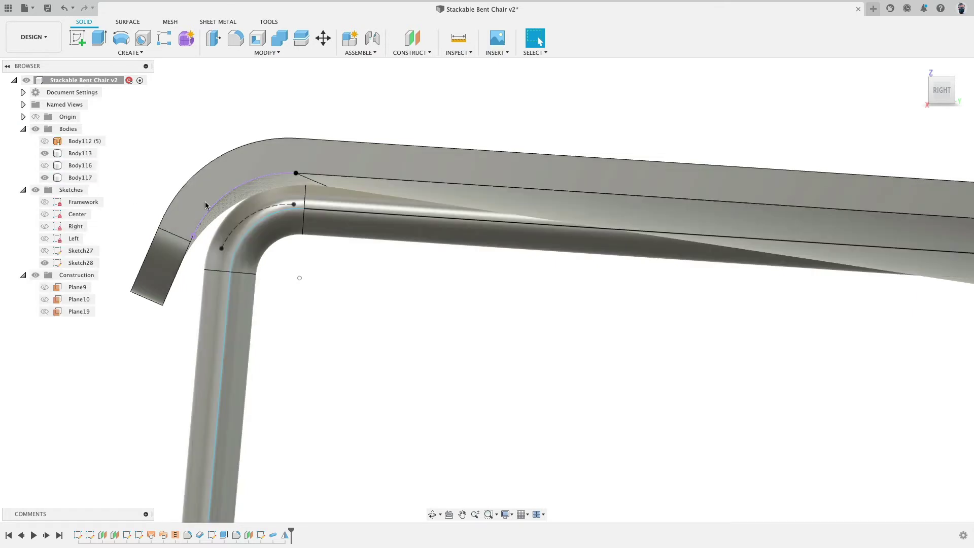
- Examine how the remaining leg pipe and the sketched rail line run along the seat's underside and front and rear bends
scroll(515, 307, up, 5)
scroll(515, 307, down, 8)
click(453, 273)
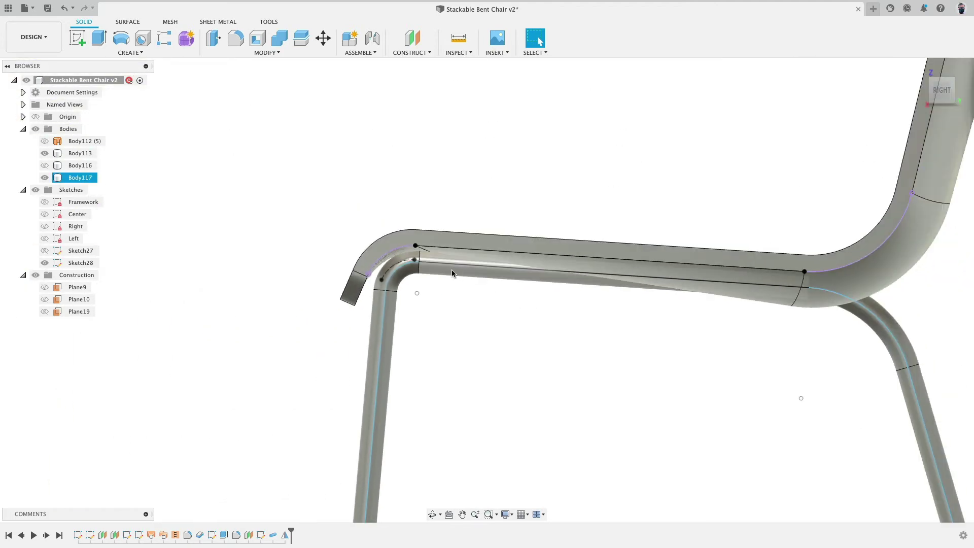
click(451, 314)
click(442, 280)
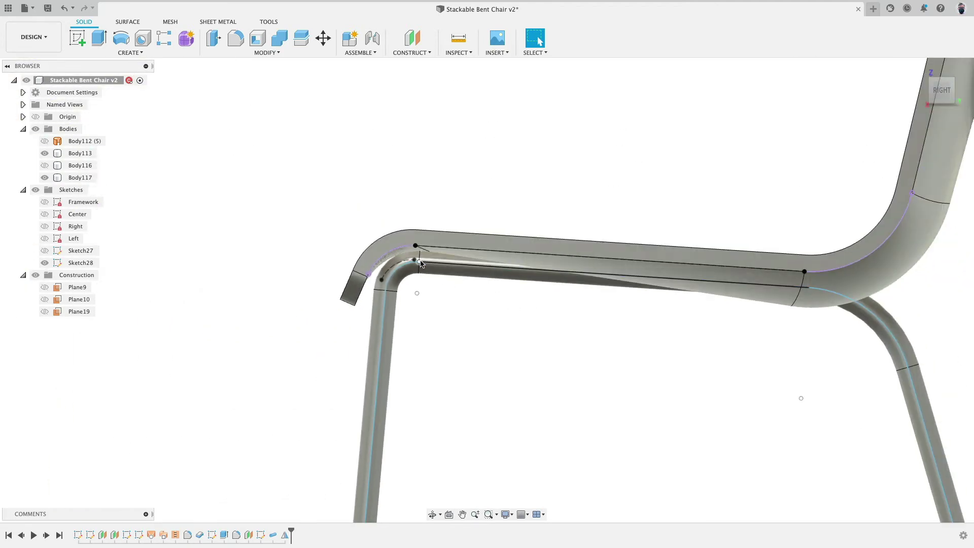
click(786, 294)
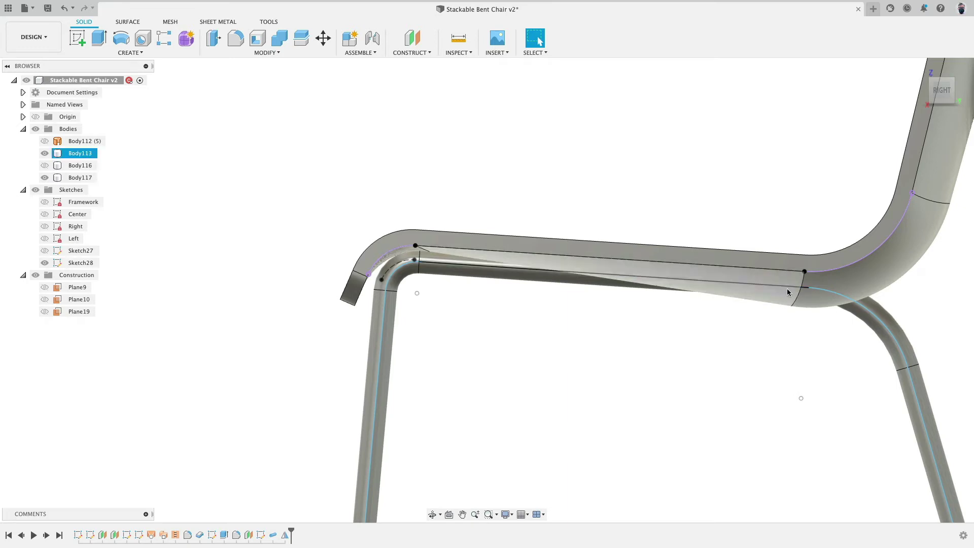
click(781, 290)
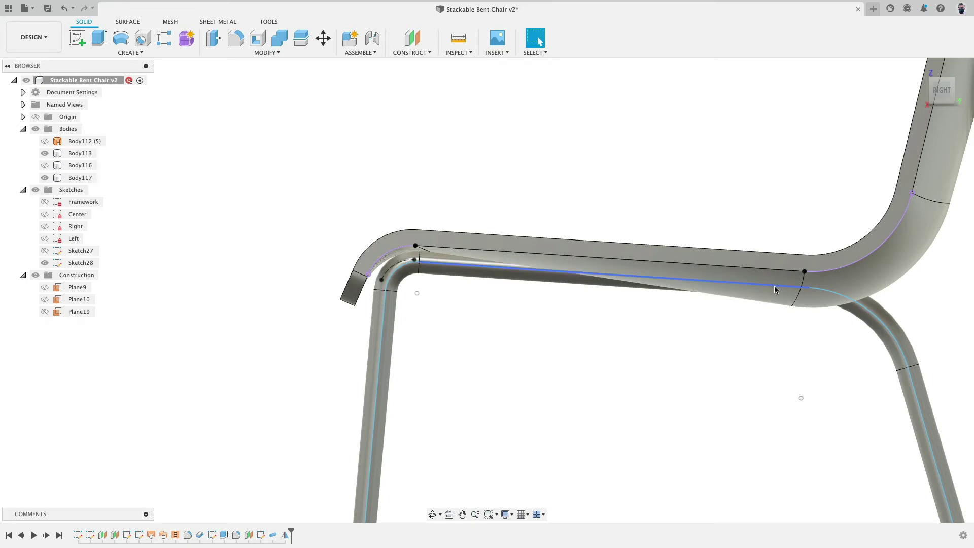
click(779, 298)
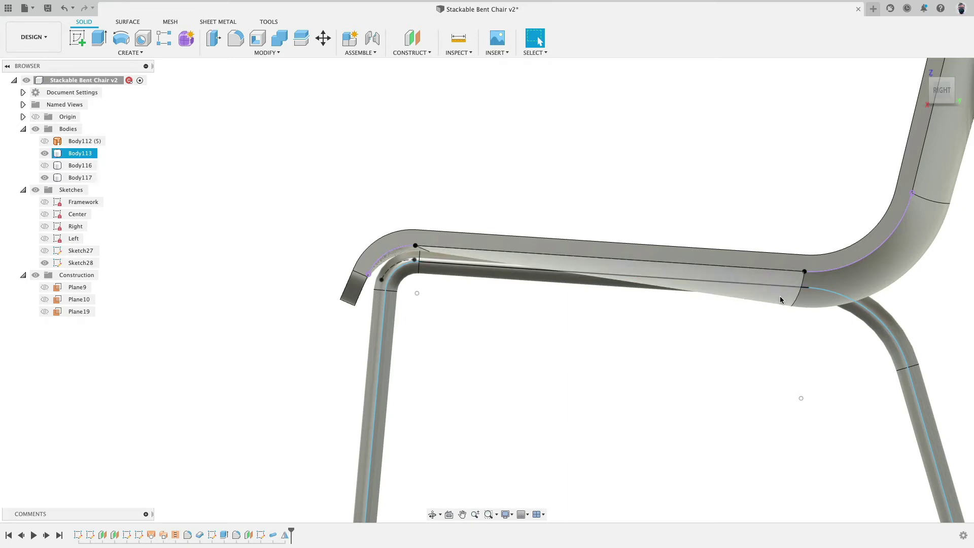
click(741, 302)
click(749, 295)
click(746, 318)
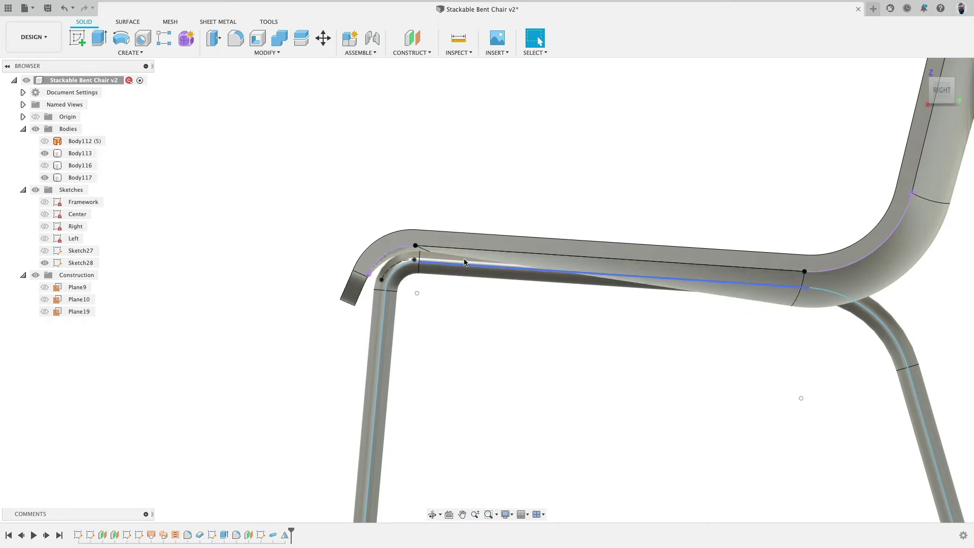
scroll(464, 307, down, 3)
shift+middle_drag(465, 307, 347, 178)
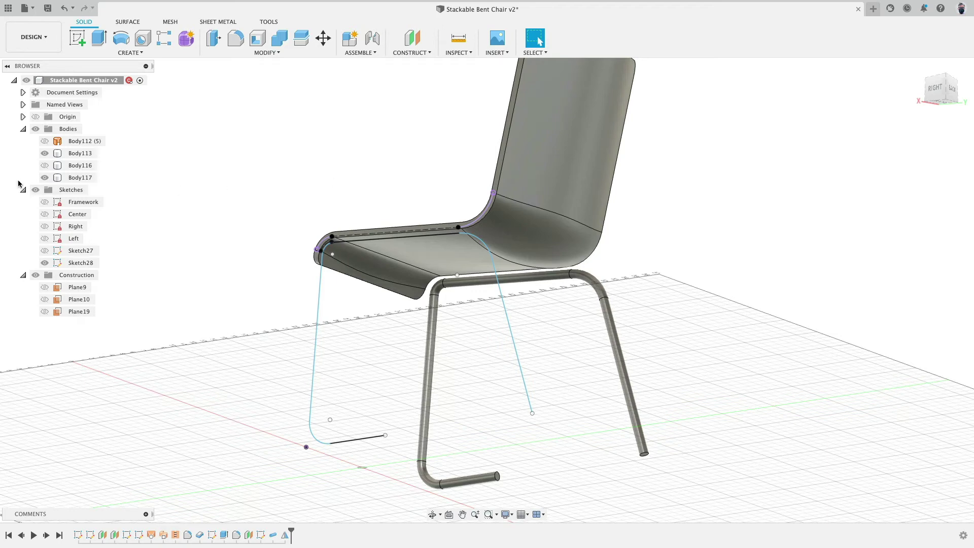
- Hide the mirrored leg pipe, Body117, and view the leg sketch beneath the seat from behind
click(46, 178)
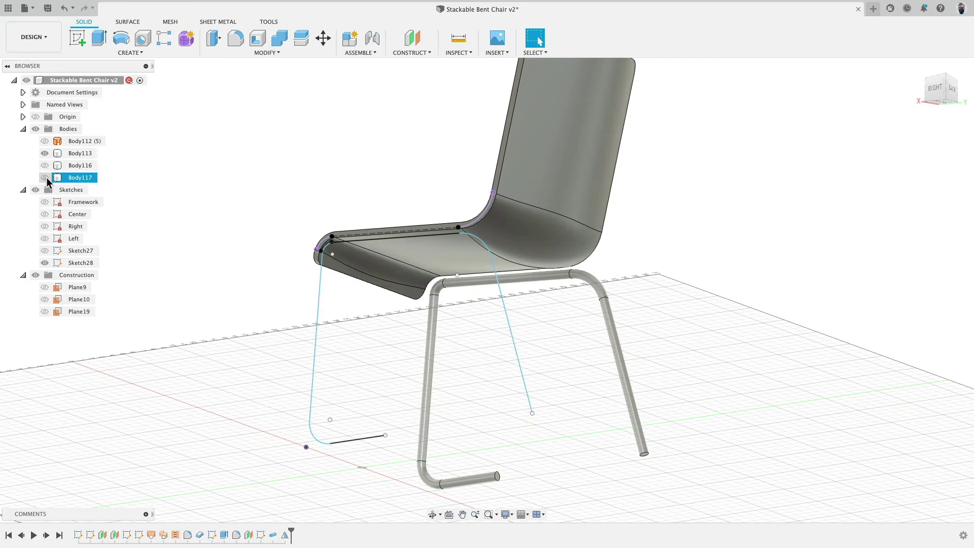
click(45, 178)
shift+middle_drag(266, 166, 244, 163)
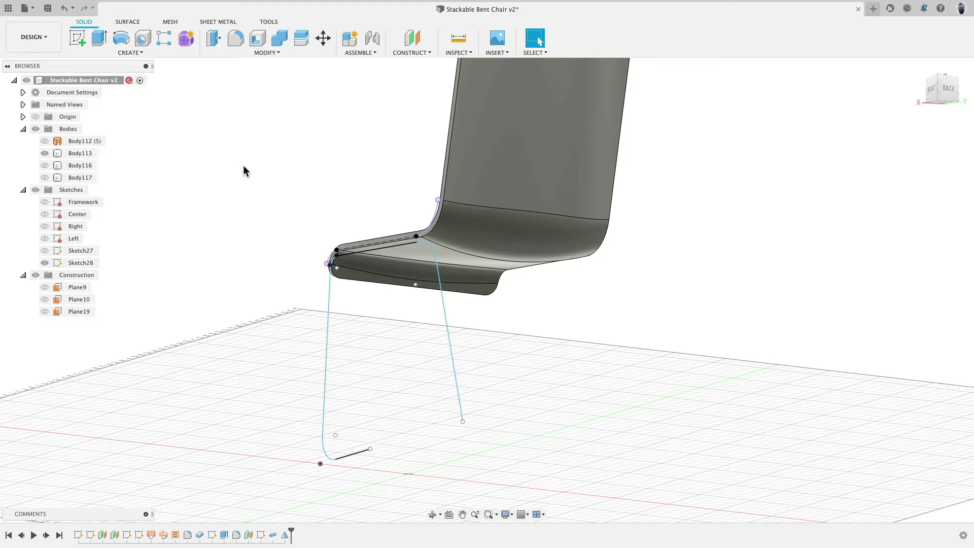
shift+middle_drag(561, 292, 431, 282)
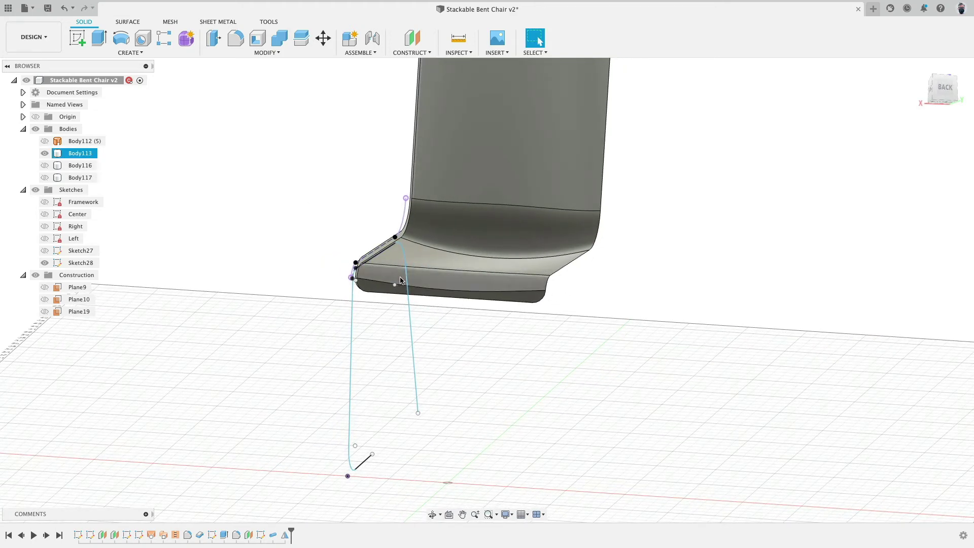
shift+middle_drag(282, 189, 290, 193)
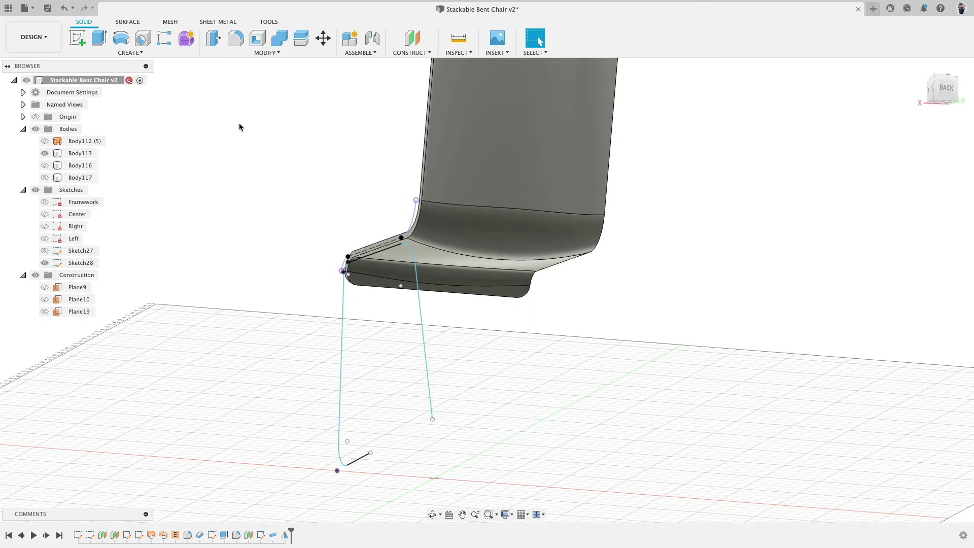
- Create a construction plane offset -8.5 in from the YZ plane, on the side opposite the leg sketch
click(407, 41)
shift+middle_drag(502, 360, 487, 386)
click(556, 421)
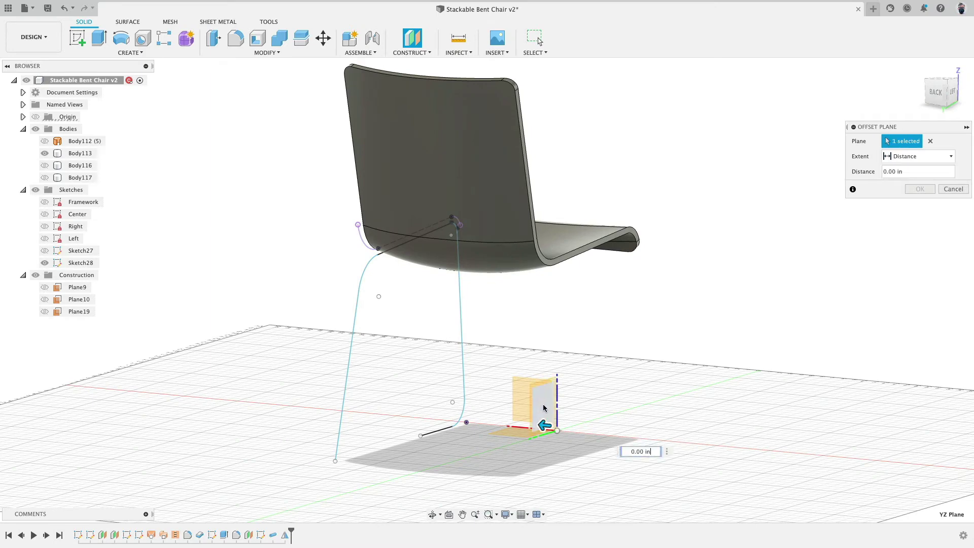
drag(560, 429, 616, 438)
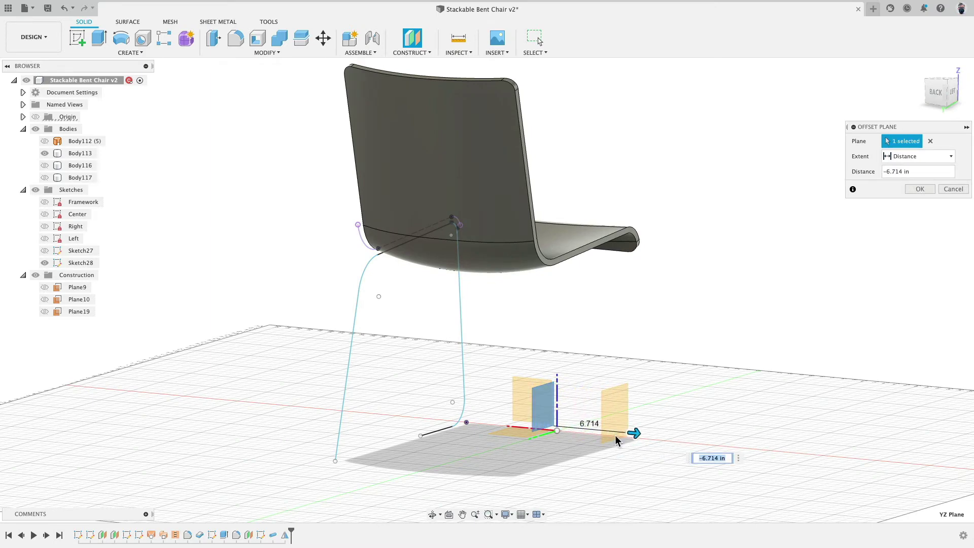
text(-8.5)
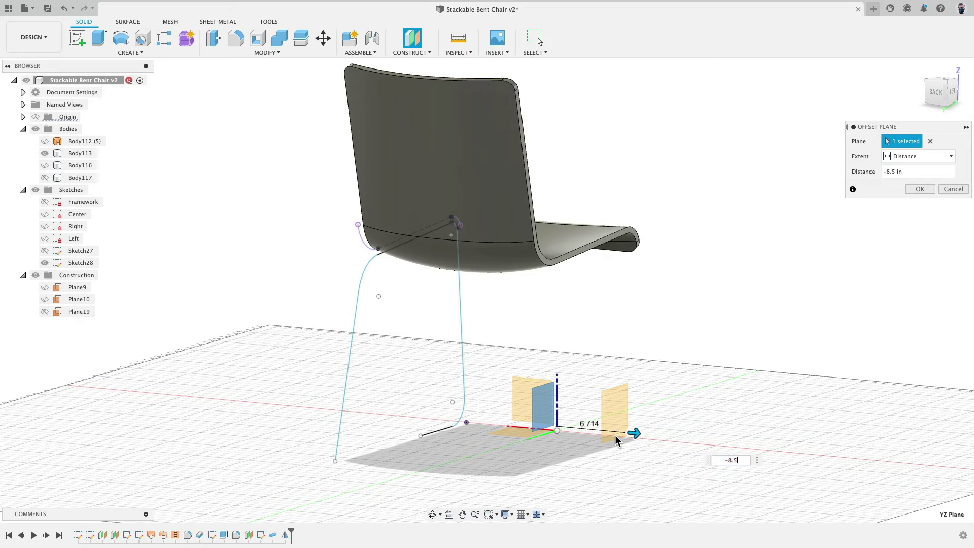
key(Return)
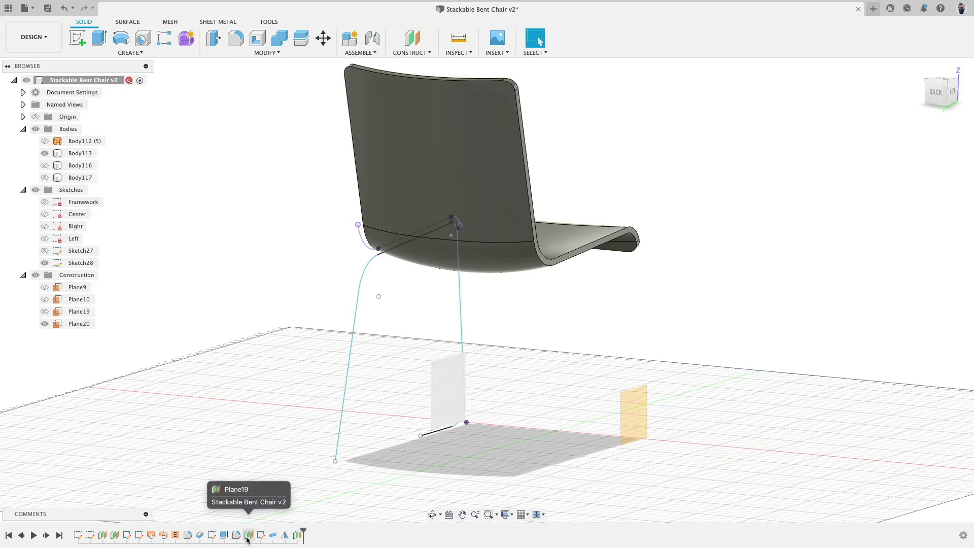
- Show the model parameters for Plane20 and Plane19, and rename Plane19's offset distance parameter as LegPlane
click(275, 53)
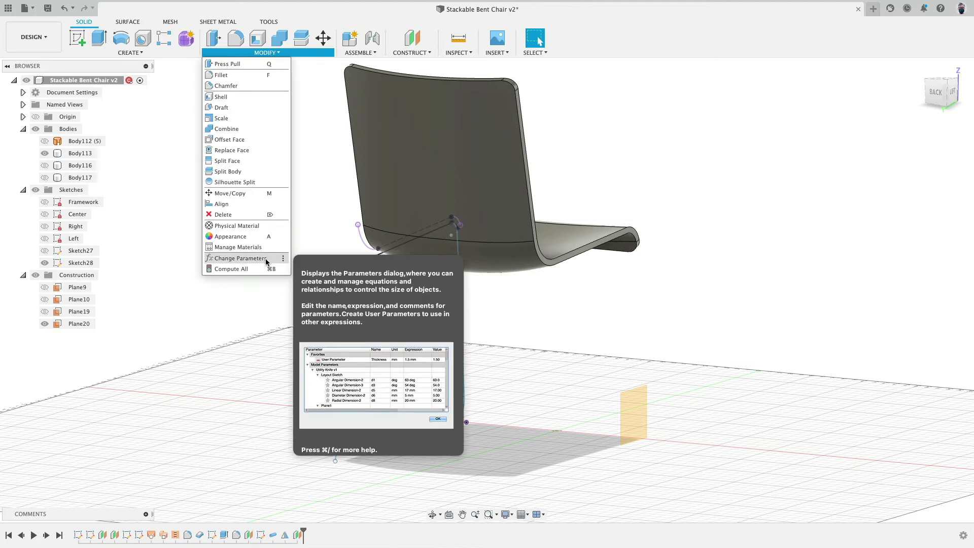
click(240, 258)
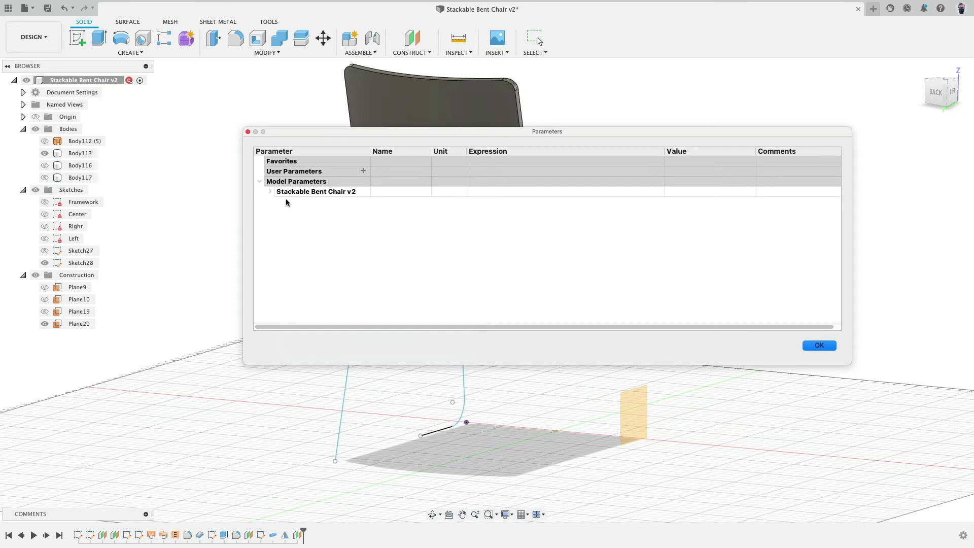
click(271, 192)
scroll(325, 254, down, 3)
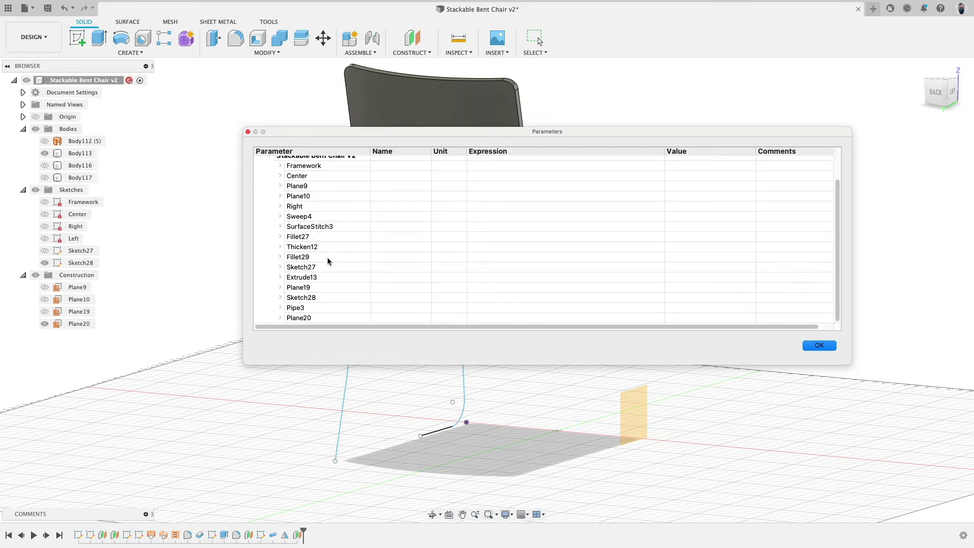
click(300, 317)
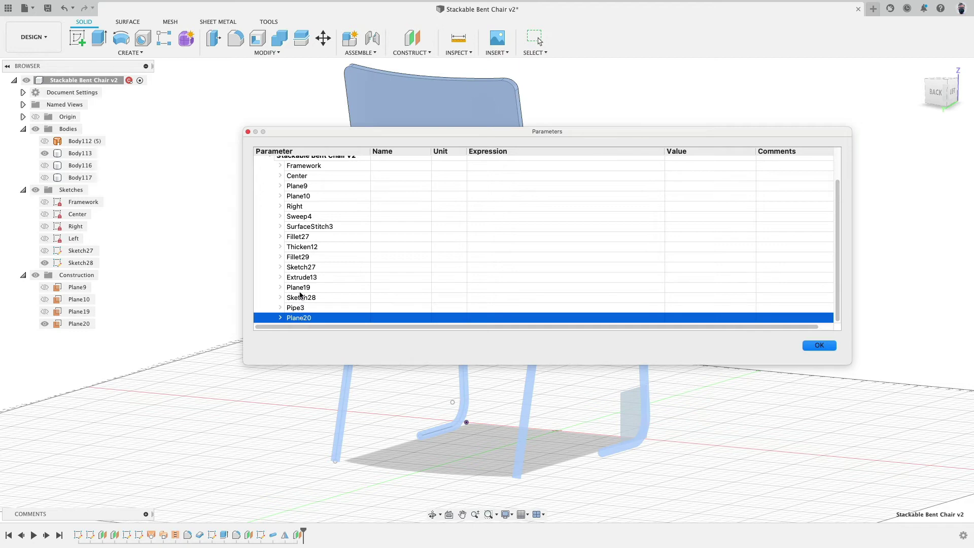
click(282, 317)
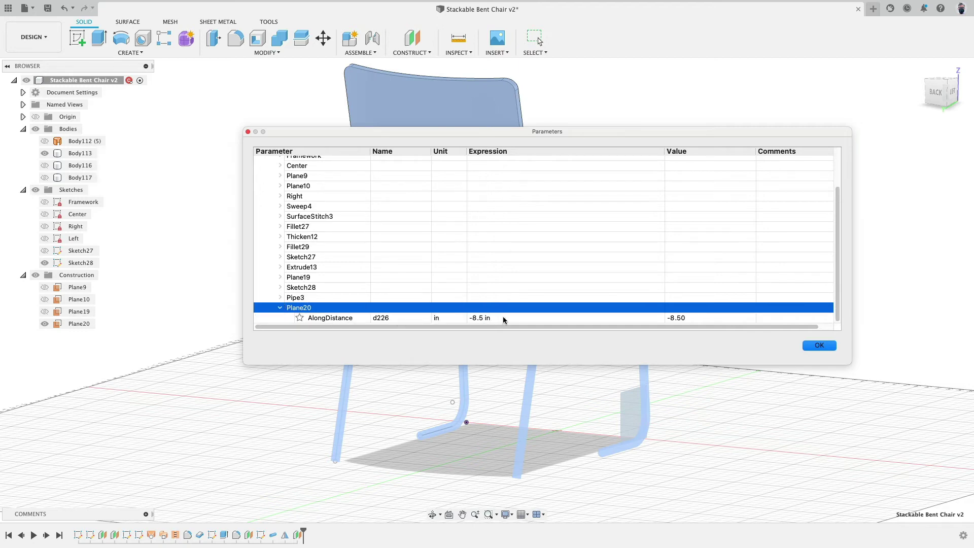
click(280, 277)
double_click(394, 287)
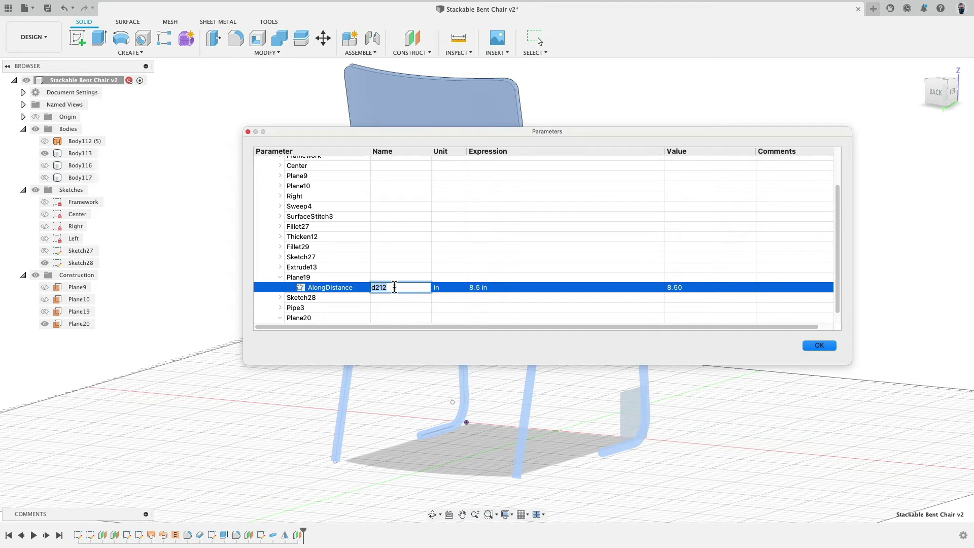
text(LegPlane)
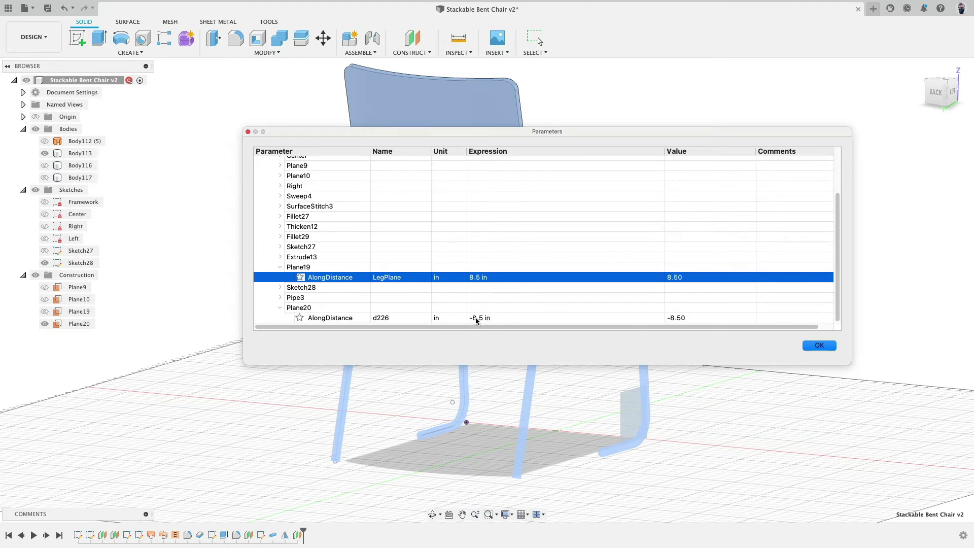
- Set Plane20's offset distance expression to LegPlane, and show Plane19 beside it
click(498, 318)
text(L)
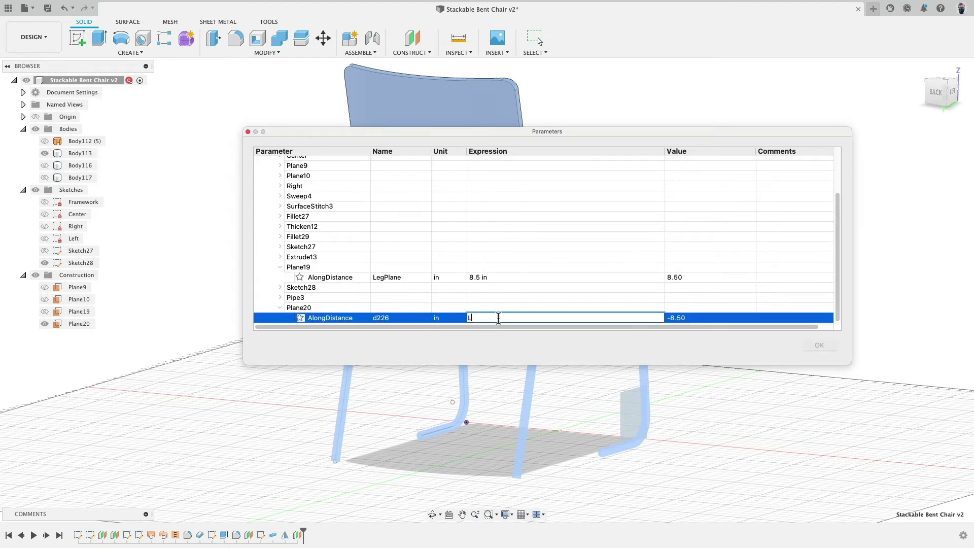
text(egPlane)
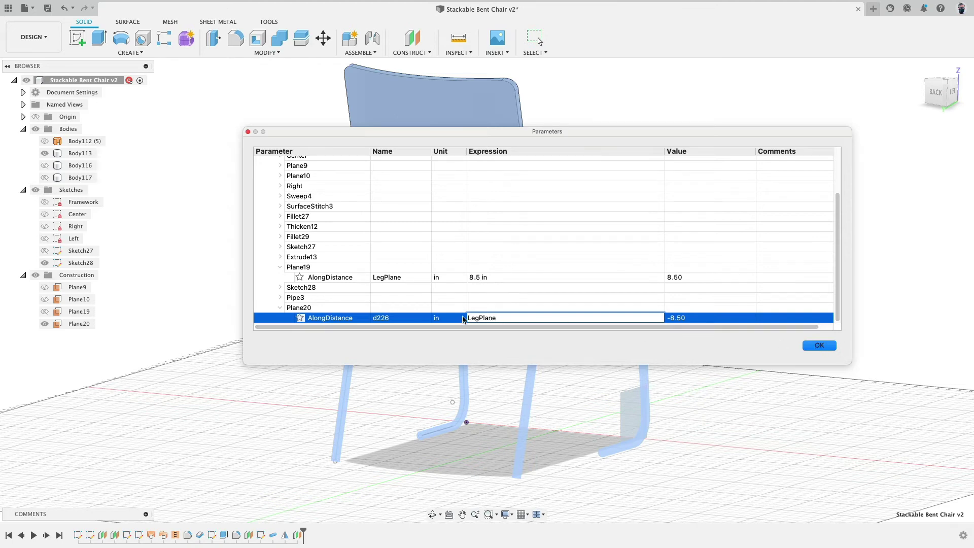
click(827, 346)
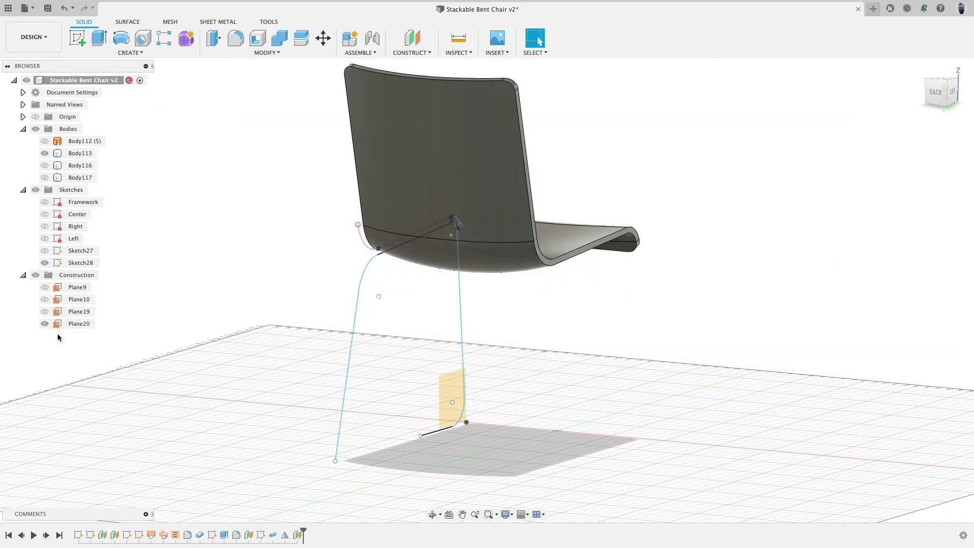
click(71, 311)
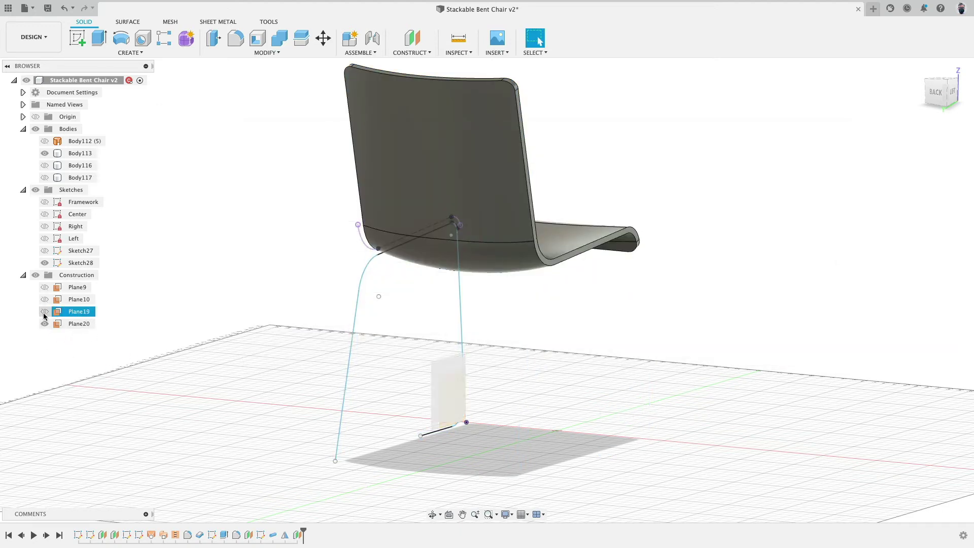
click(44, 311)
shift+middle_drag(182, 312, 213, 355)
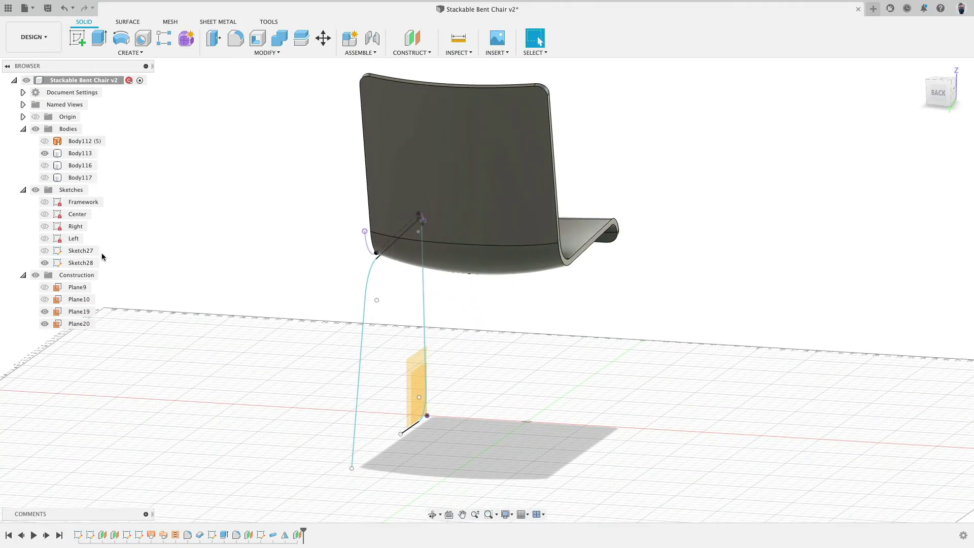
- Make Plane20's offset distance expression negative in the model parameters, as -LegPlane
click(74, 326)
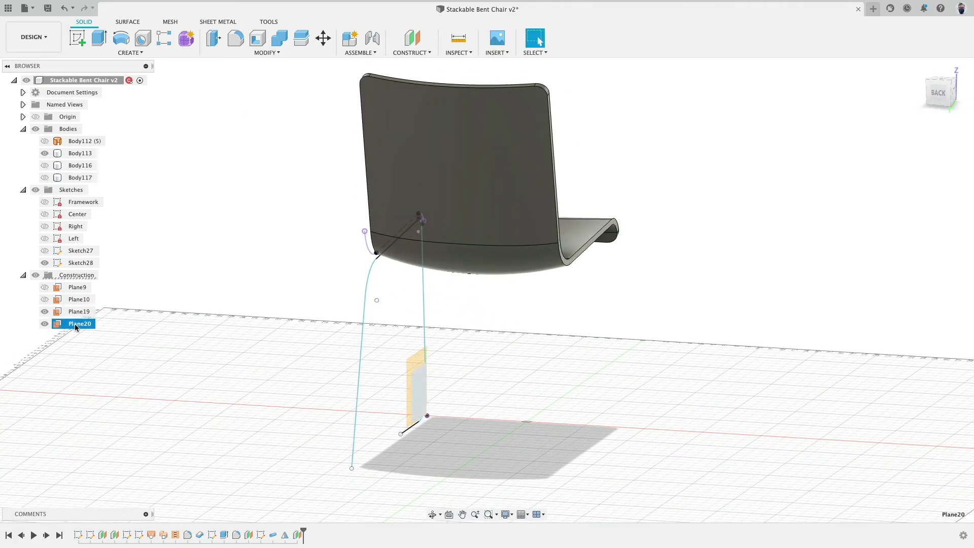
click(266, 52)
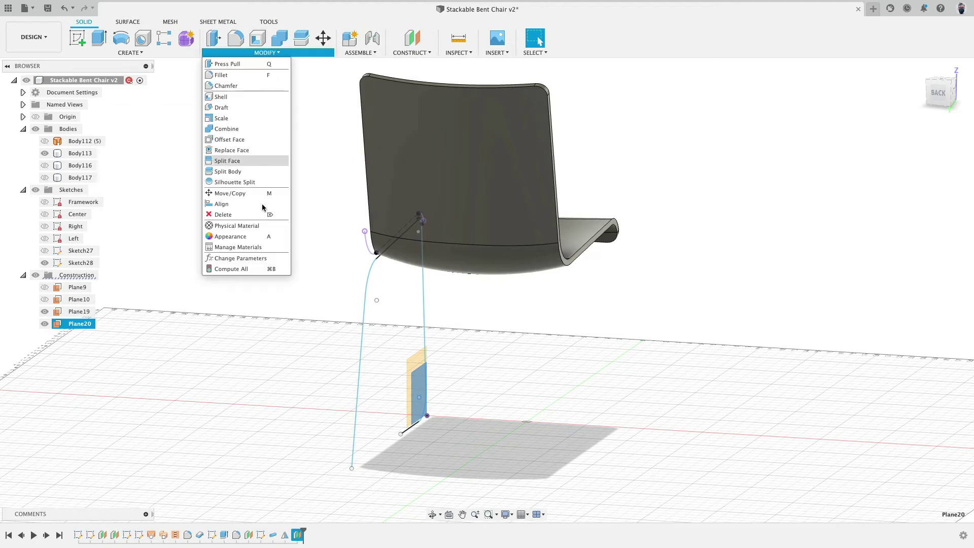
click(266, 254)
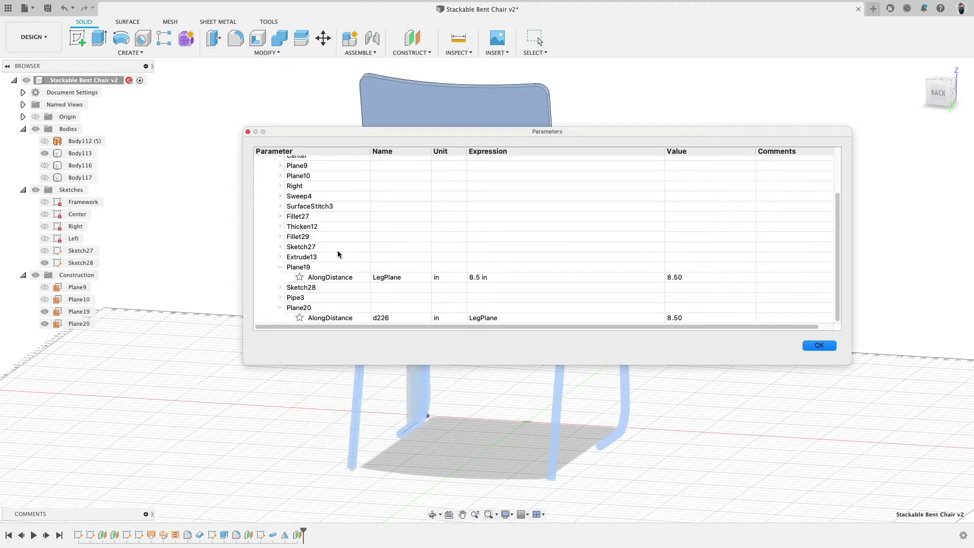
double_click(509, 317)
click(518, 318)
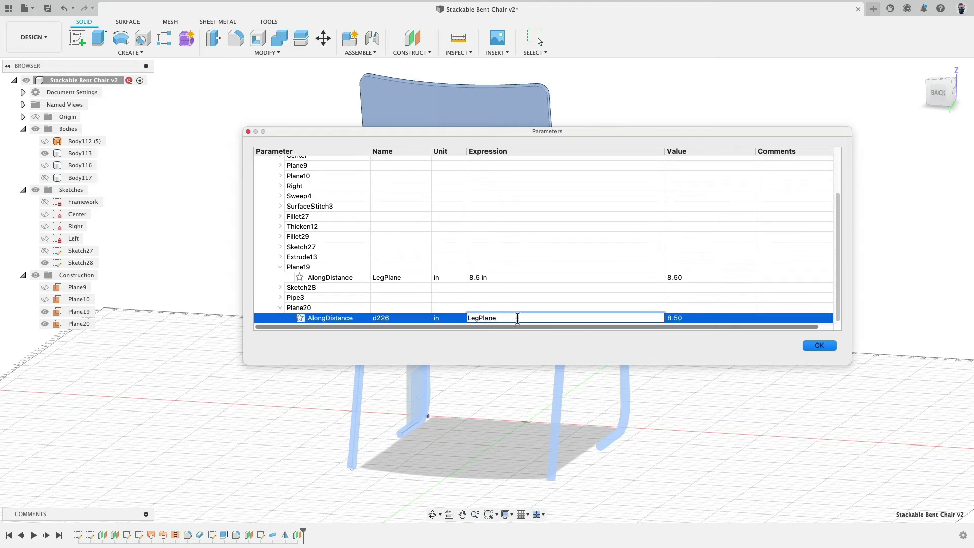
text(-)
key(Return)
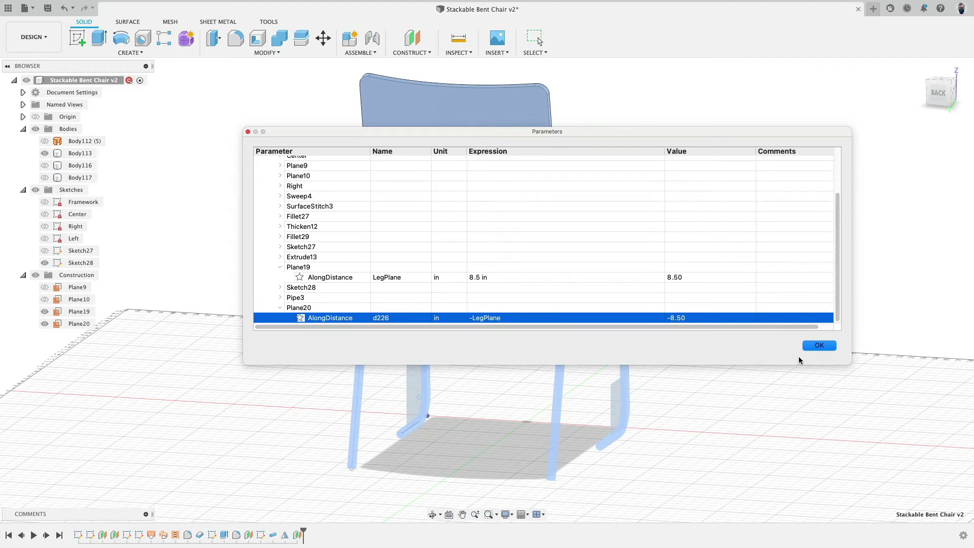
click(814, 346)
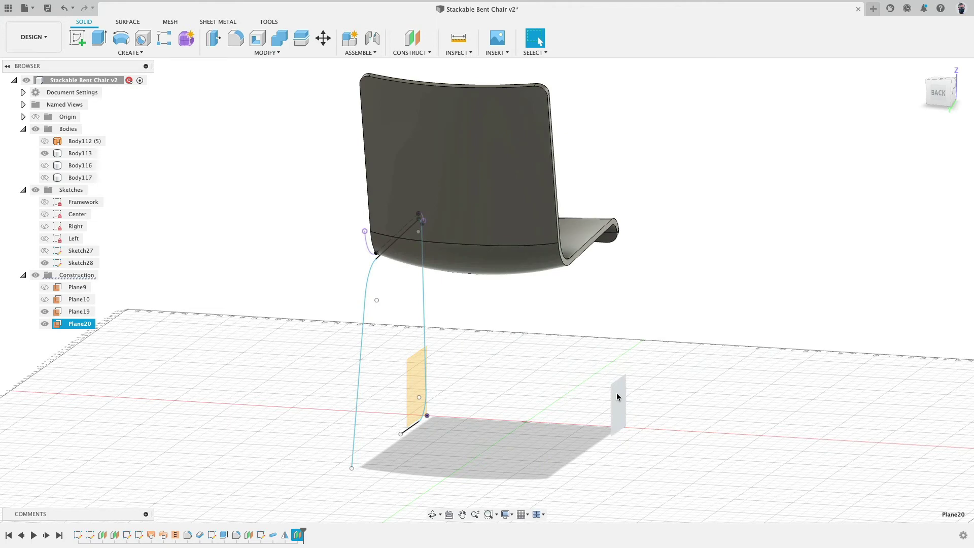
- Try a smaller offset distance for Plane19 to test whether Plane20 moves symmetrically, and undo the change
click(420, 374)
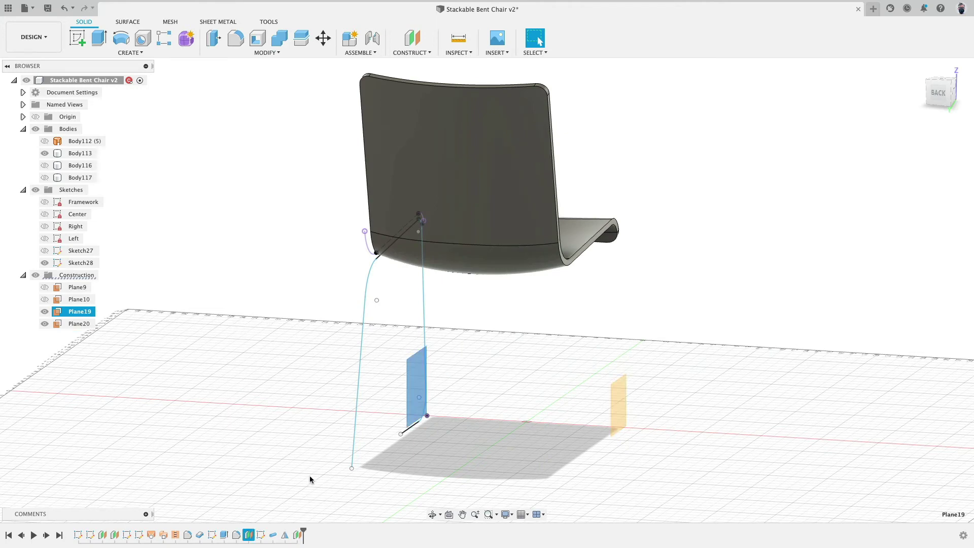
right_click(252, 536)
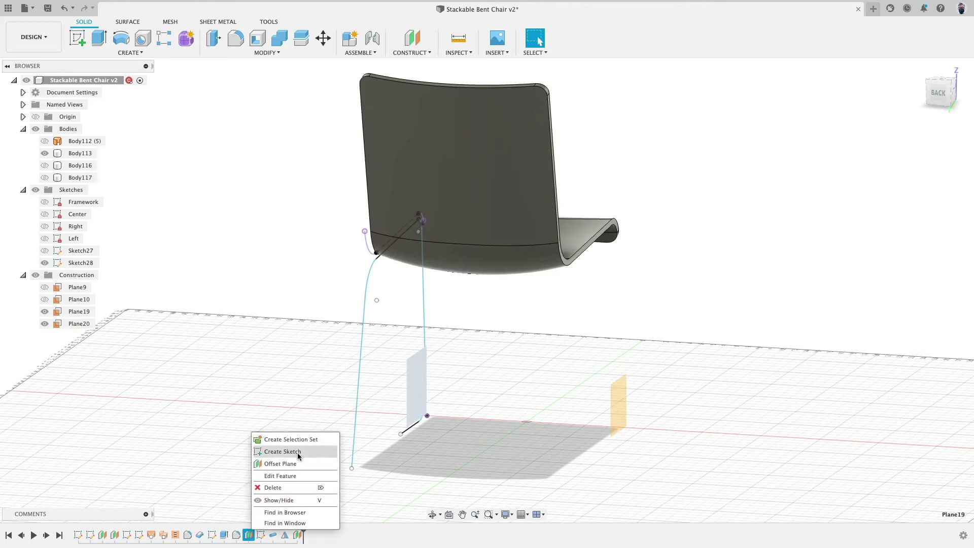
click(301, 475)
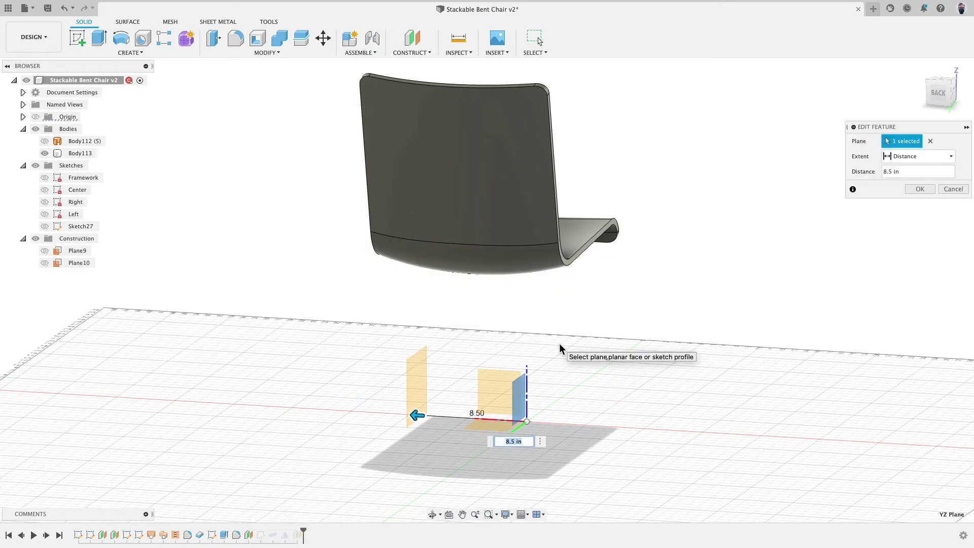
text(7)
key(Return)
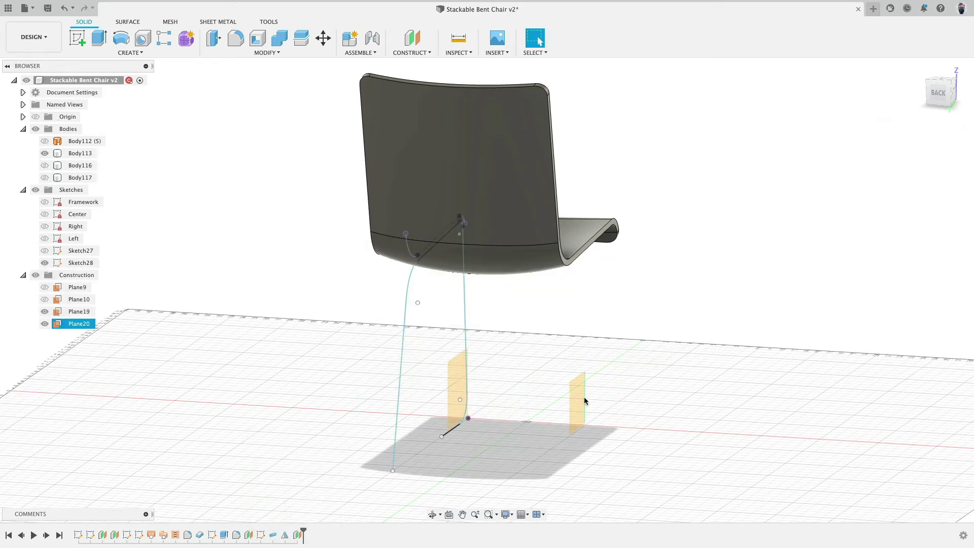
shift+middle_drag(487, 384, 498, 380)
key(Escape)
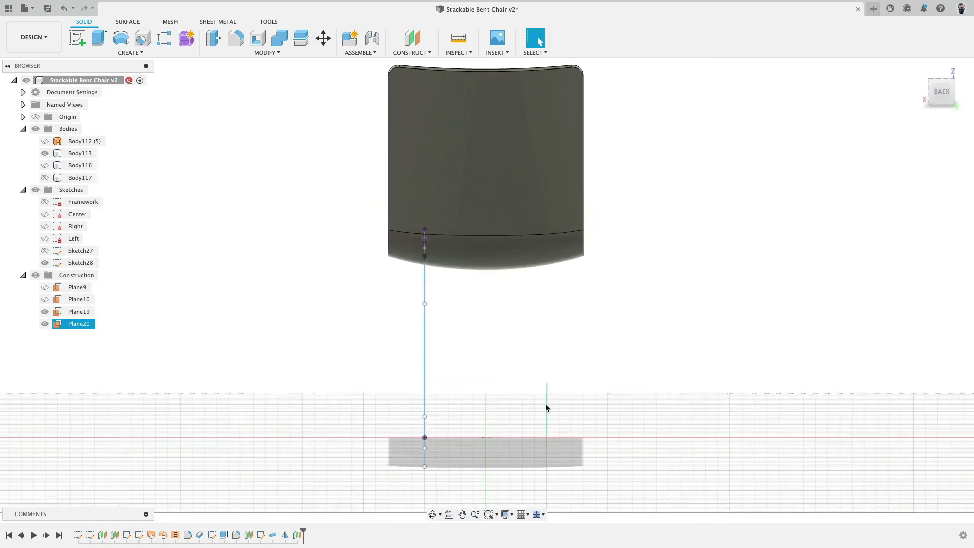
mouse_move(546, 405)
shift+middle_down()
mouse_move(561, 391)
mouse_move(550, 400)
shift+middle_up()
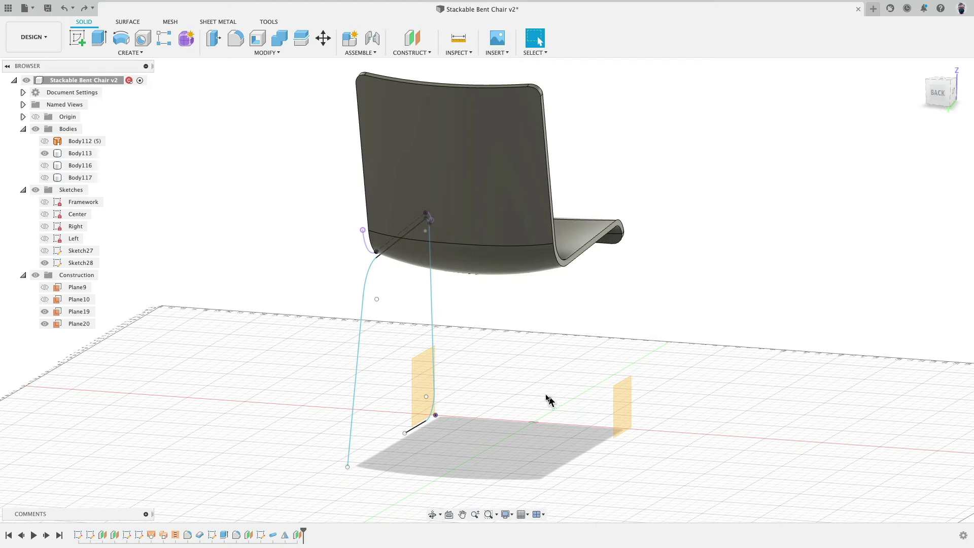
- Create a sketch on Plane20 with the leg sketch's straight under-seat rail line projected into it, and hide Plane19
click(77, 37)
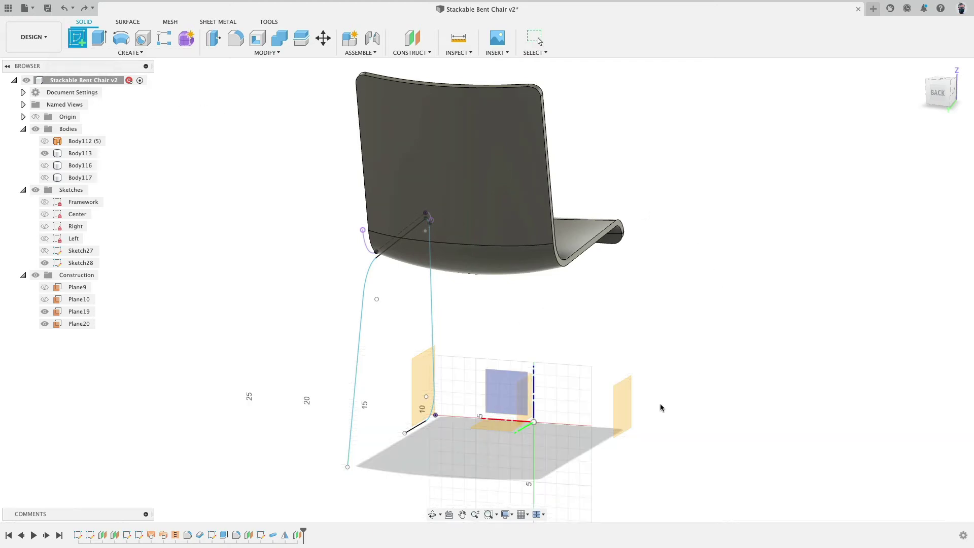
click(621, 403)
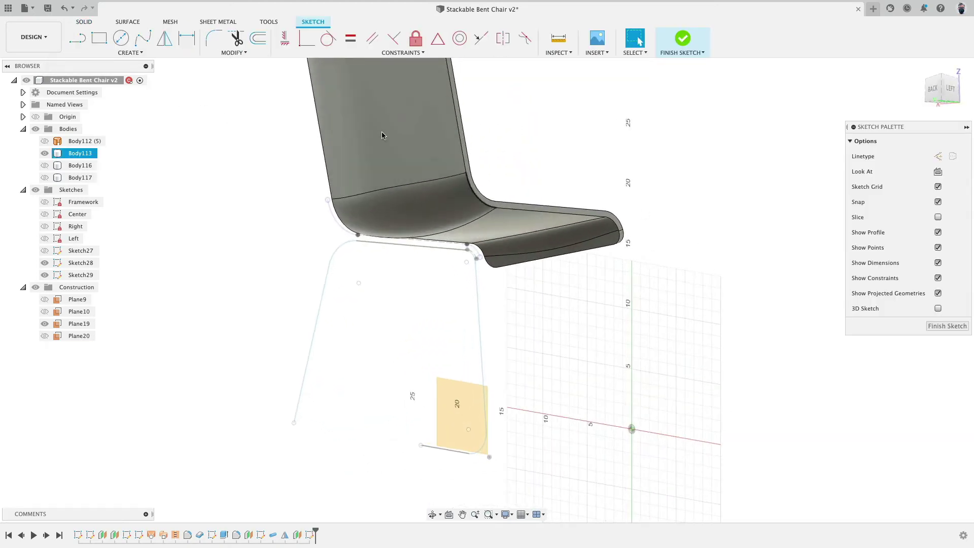
click(145, 53)
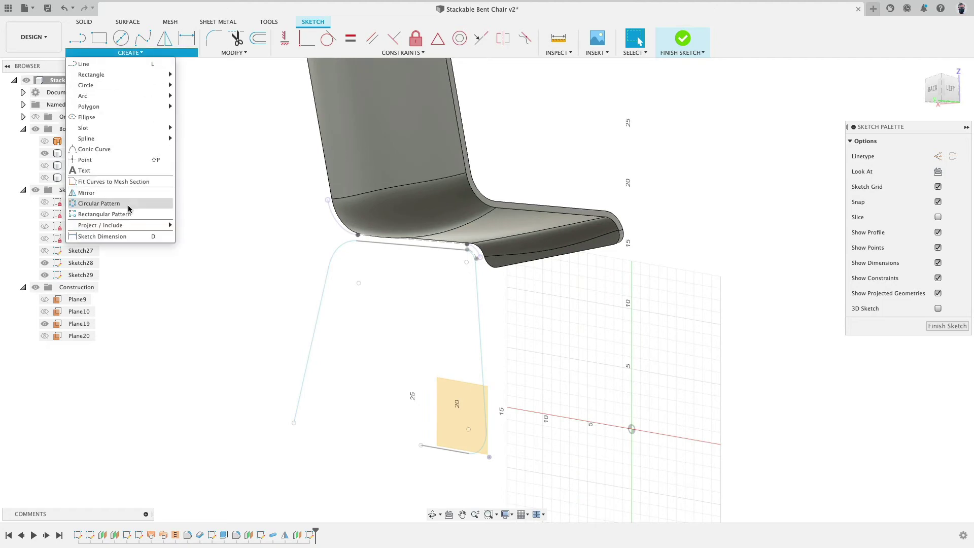
mouse_move(132, 225)
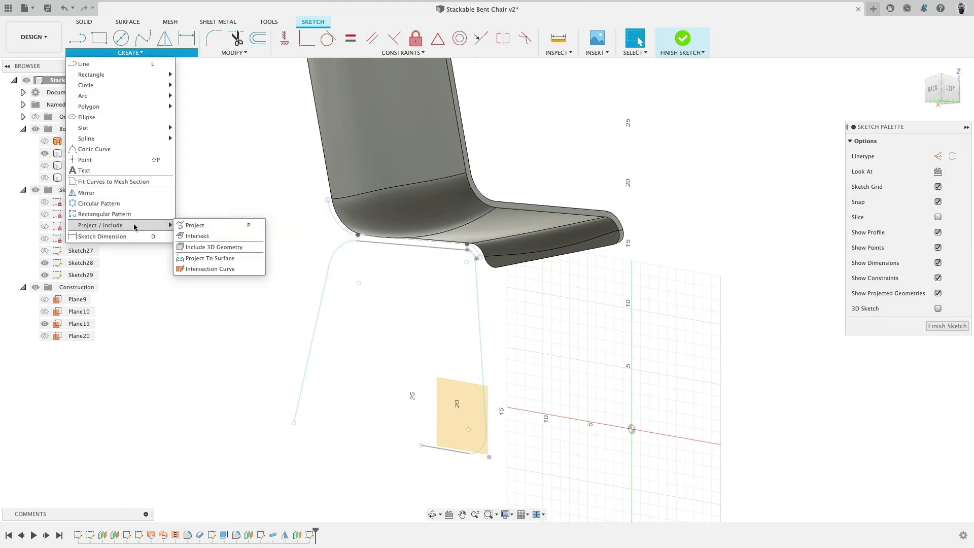
click(195, 222)
click(416, 249)
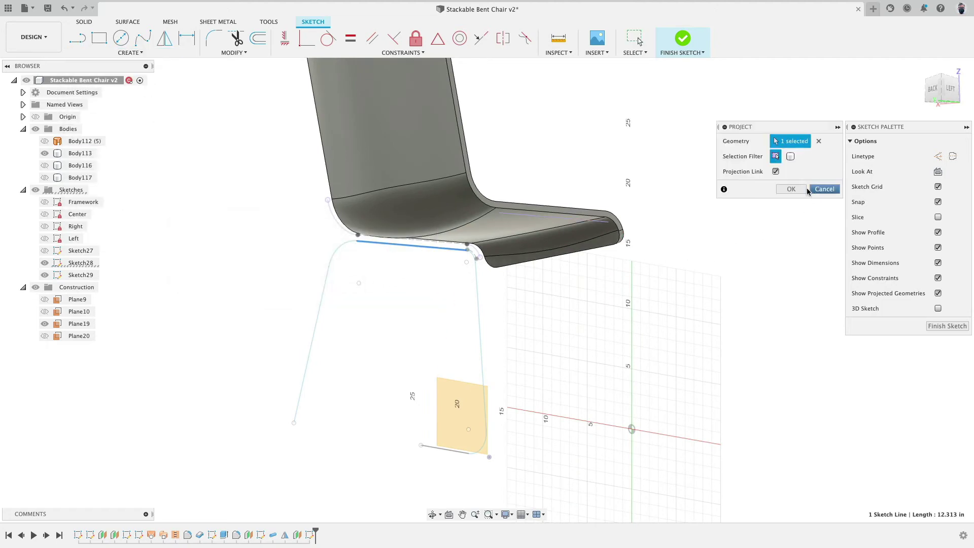
click(791, 189)
mouse_move(710, 245)
shift+middle_down()
mouse_move(676, 256)
mouse_move(550, 234)
shift+middle_up()
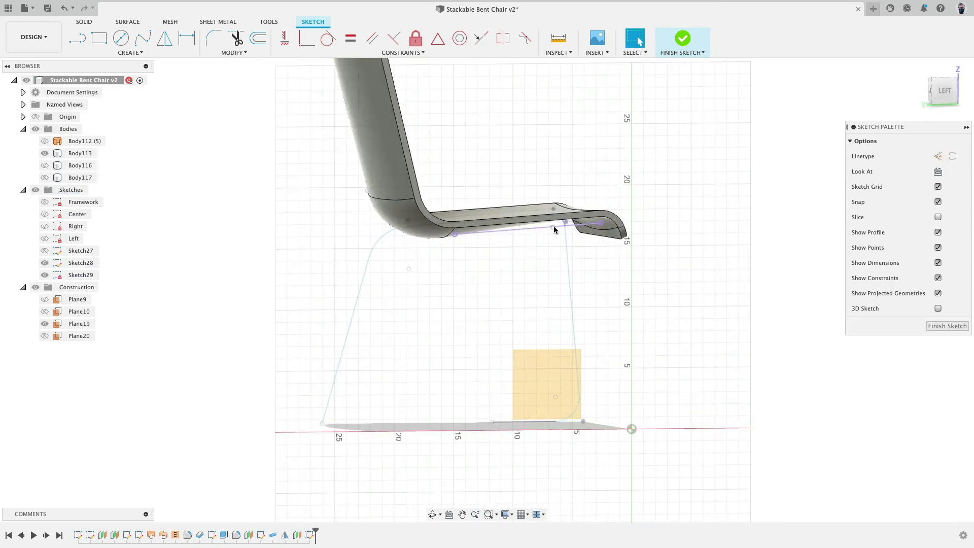
shift+middle_drag(521, 265, 536, 248)
click(638, 40)
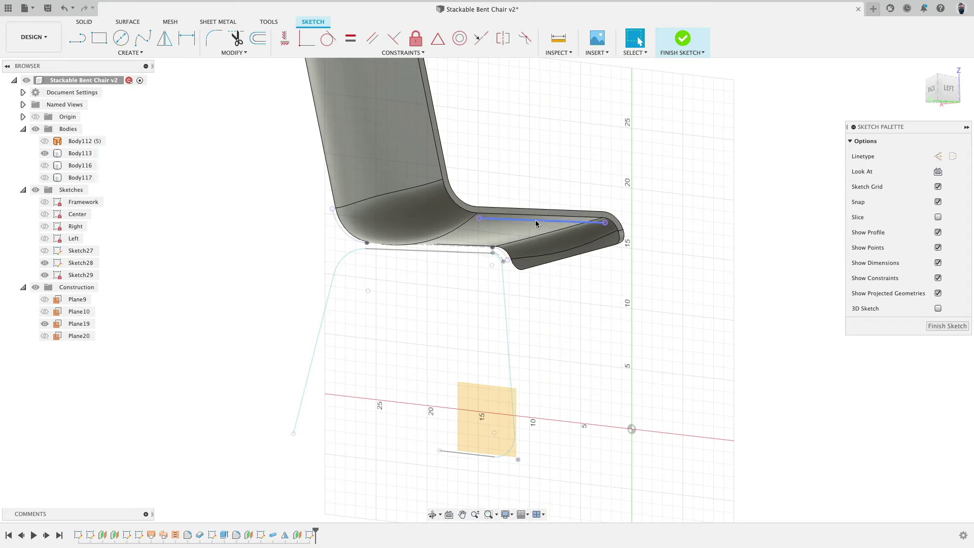
click(684, 41)
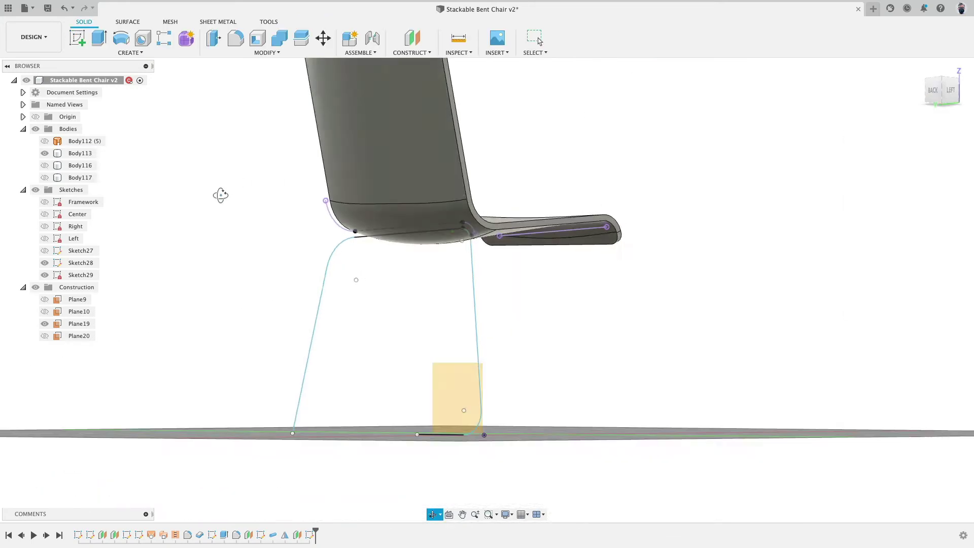
click(45, 323)
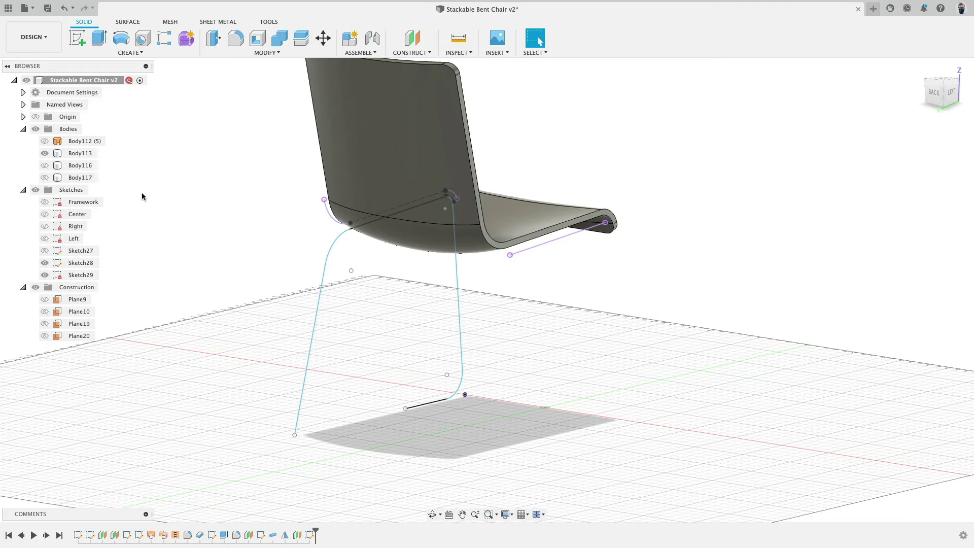
- Start a sketch on the YZ plane and project the leg sketch's straight under-seat rail line into it
click(77, 37)
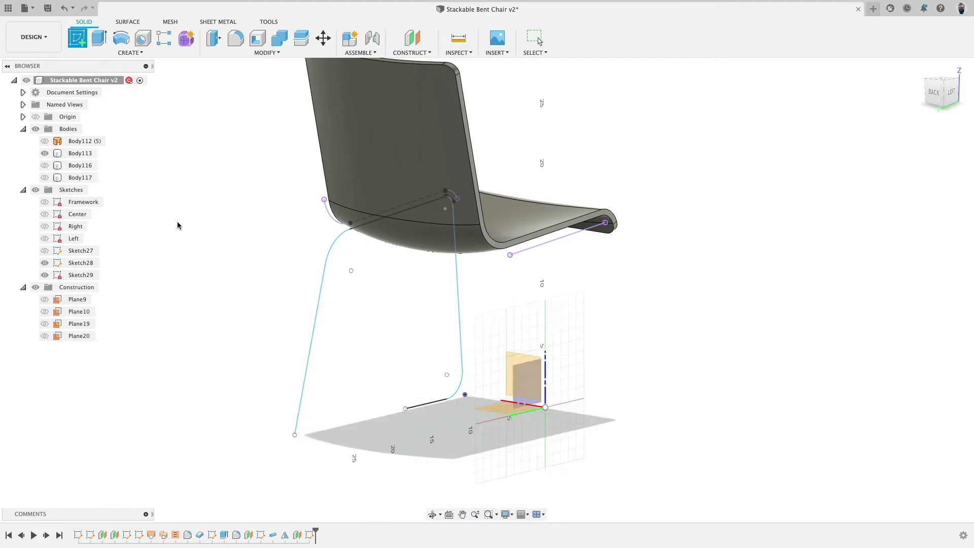
click(518, 401)
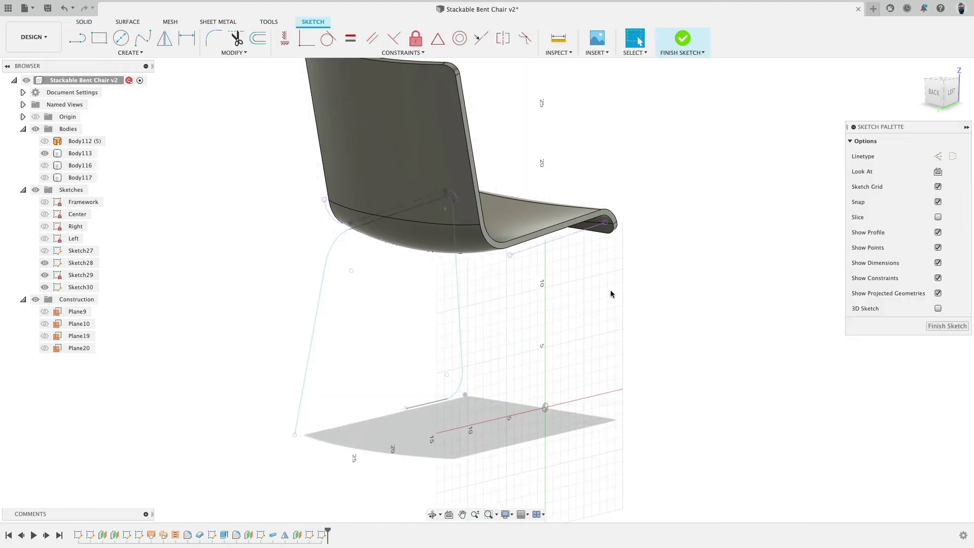
click(130, 53)
mouse_move(123, 229)
click(191, 228)
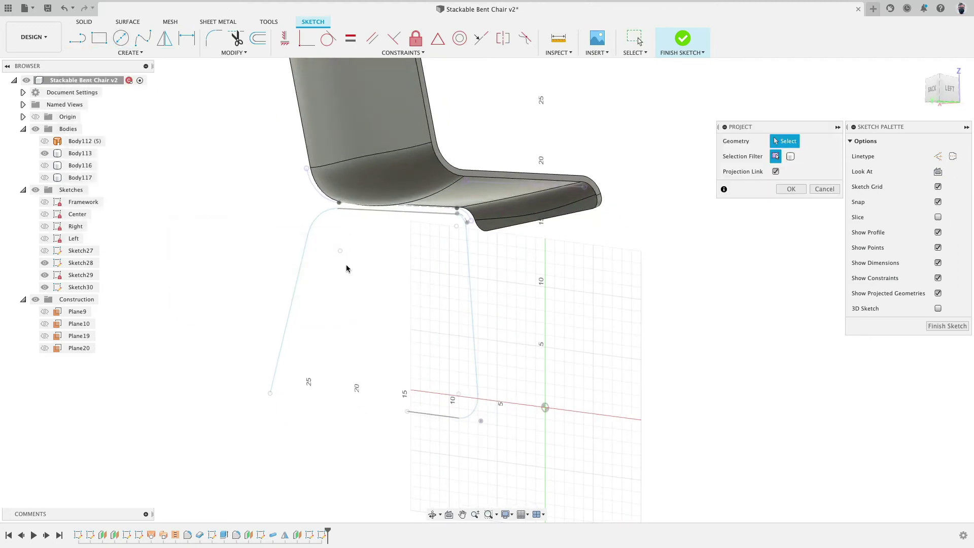
click(414, 214)
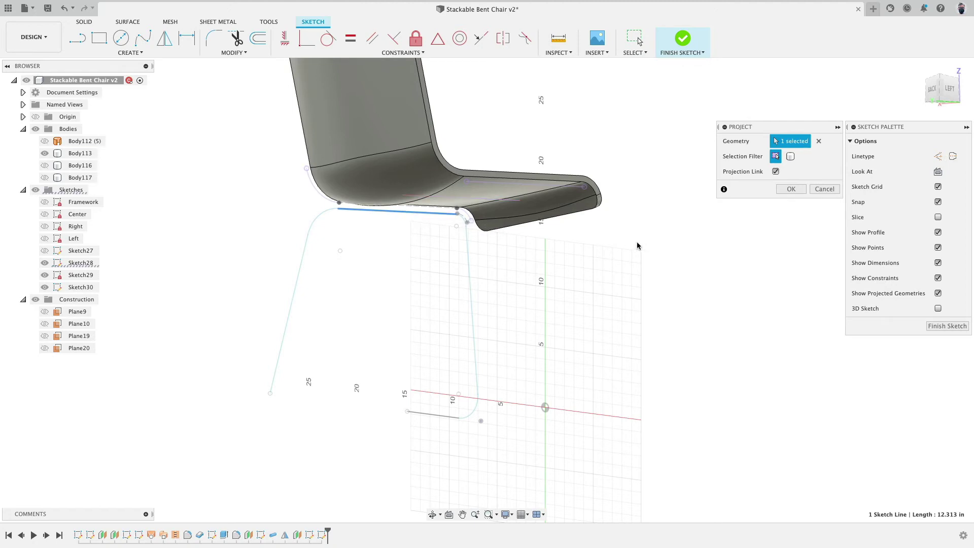
mouse_move(637, 244)
shift+middle_down()
mouse_move(603, 242)
mouse_move(601, 255)
mouse_move(591, 243)
shift+middle_up()
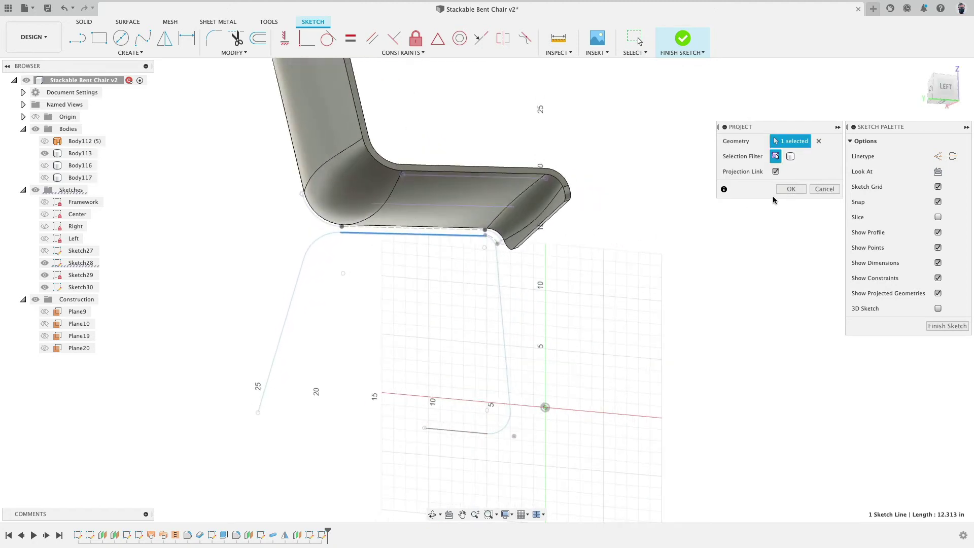
click(790, 189)
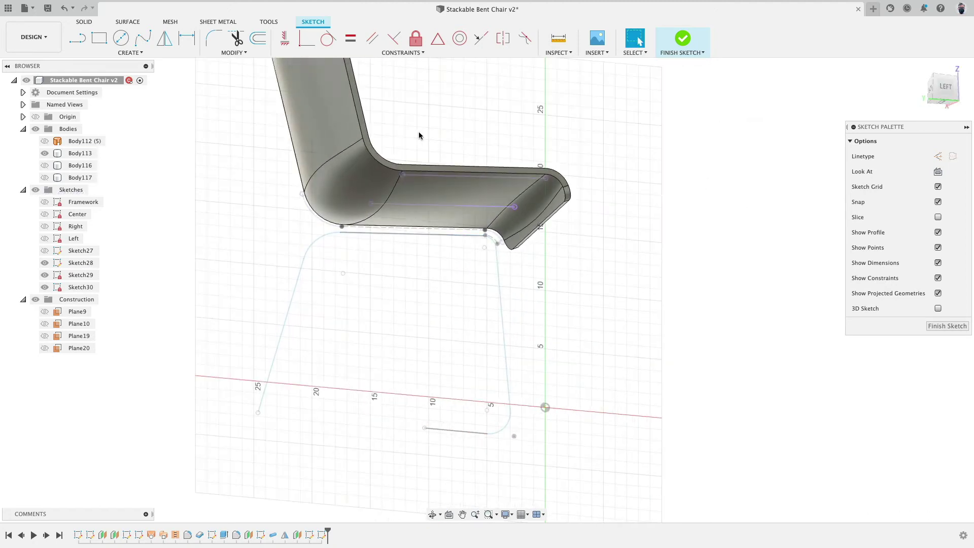
- Intersect the seat underside's flat face, rear bend and front bend with the YZ-plane sketch, and hide Body113
click(142, 53)
mouse_move(147, 225)
click(197, 236)
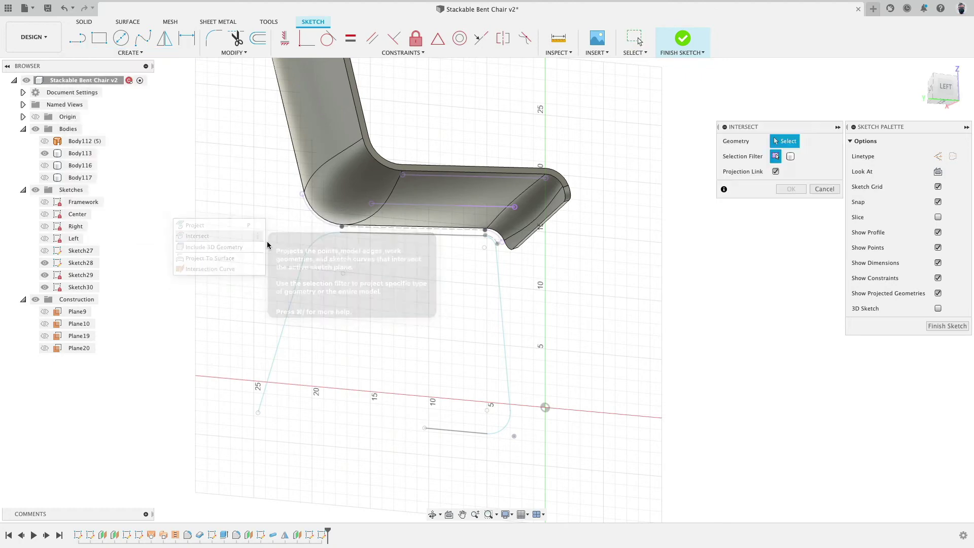
click(401, 218)
click(358, 208)
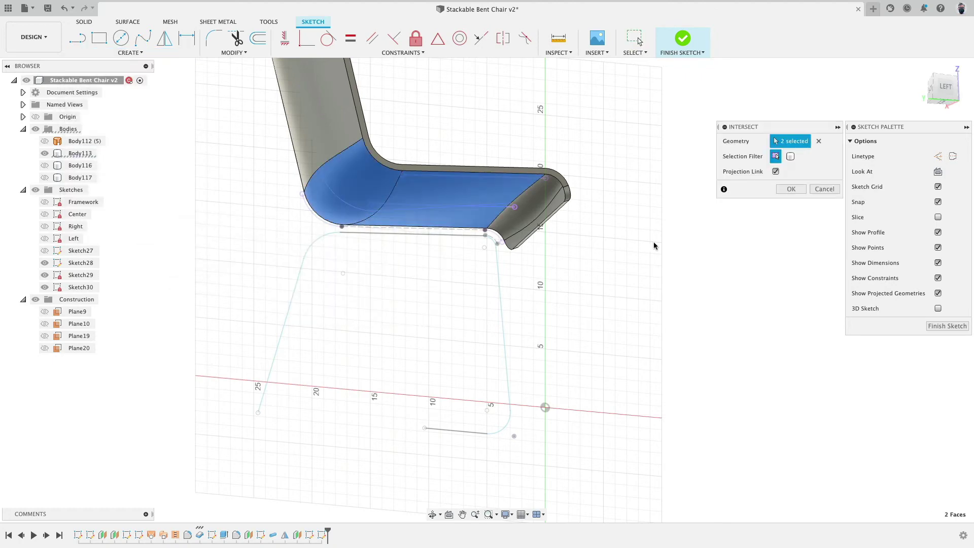
click(520, 219)
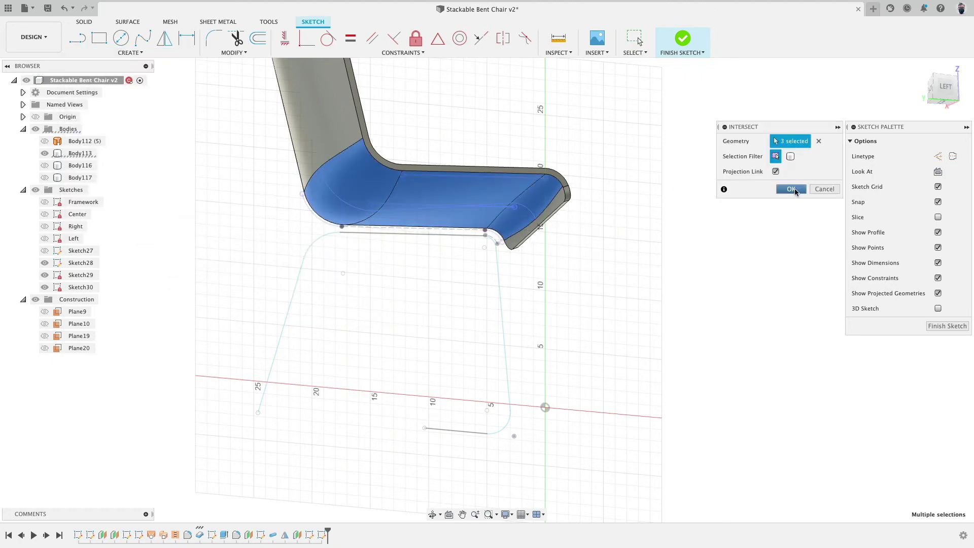
click(791, 188)
click(47, 154)
click(44, 154)
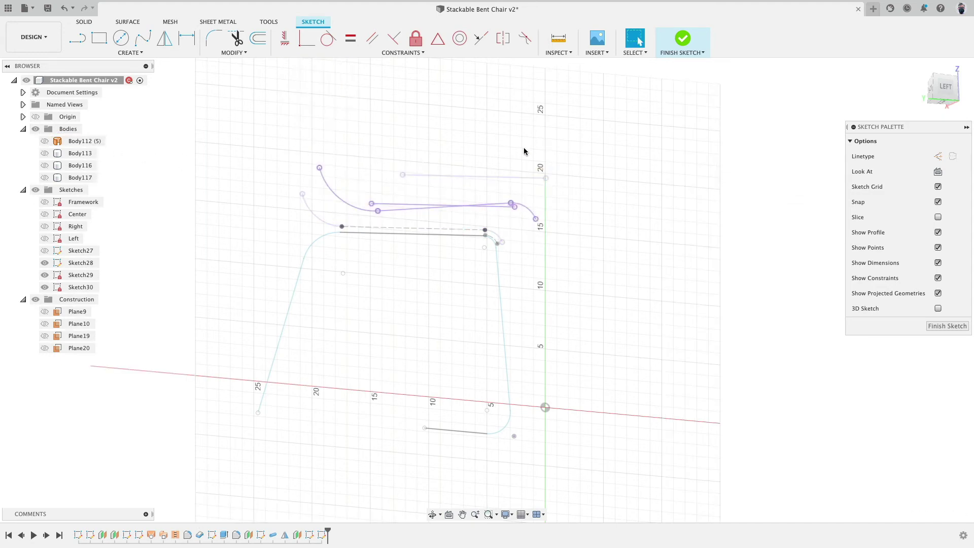
- Delete the intersected straight seat line between the two arcs in the center sketch
mouse_move(524, 153)
shift+middle_down()
mouse_move(513, 226)
mouse_move(502, 167)
mouse_move(531, 174)
shift+middle_up()
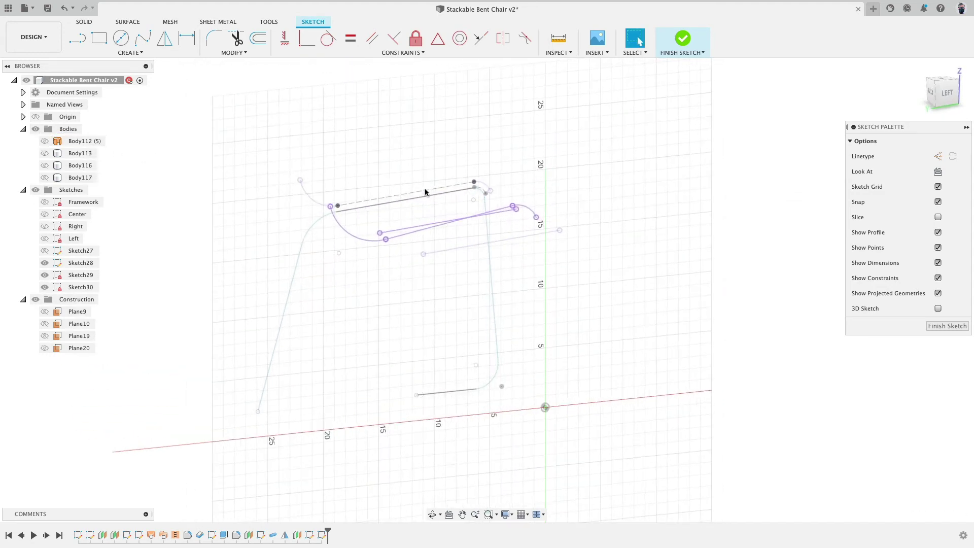
scroll(413, 197, up, 4)
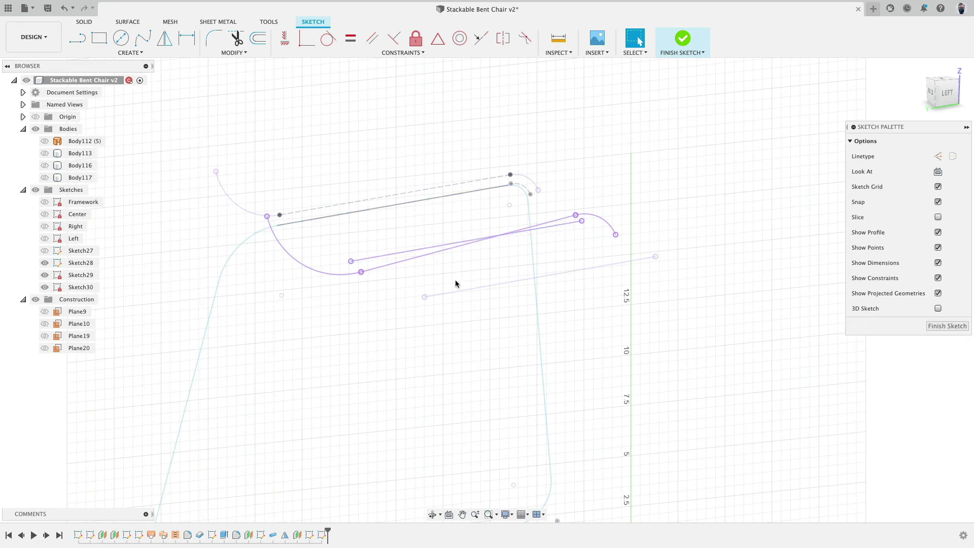
click(460, 293)
mouse_move(670, 147)
shift+middle_down()
mouse_move(658, 133)
mouse_move(641, 142)
mouse_move(654, 145)
shift+middle_up()
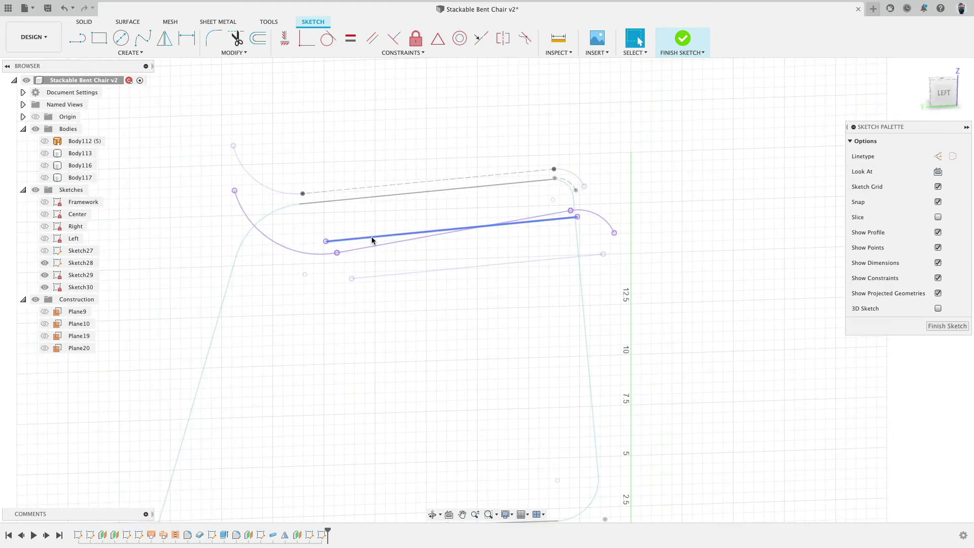
click(406, 240)
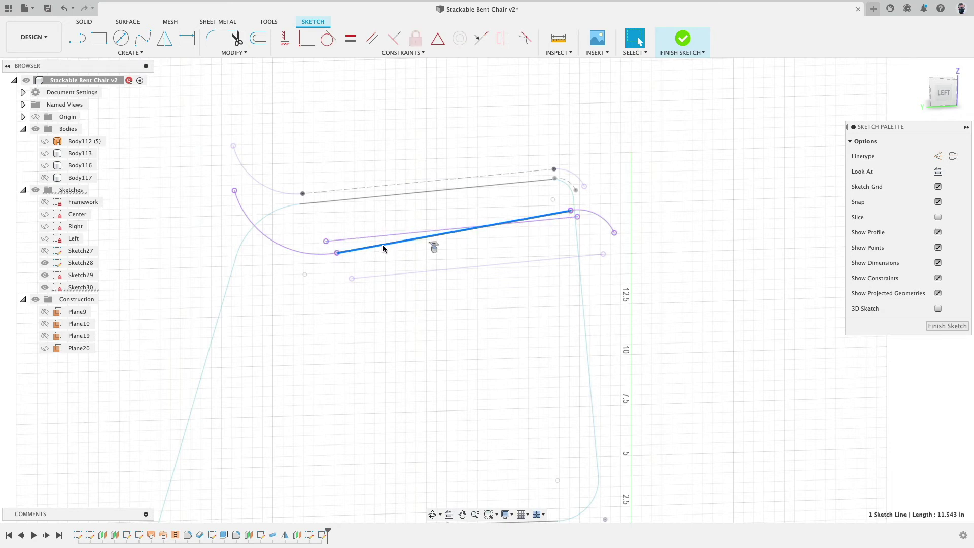
click(385, 134)
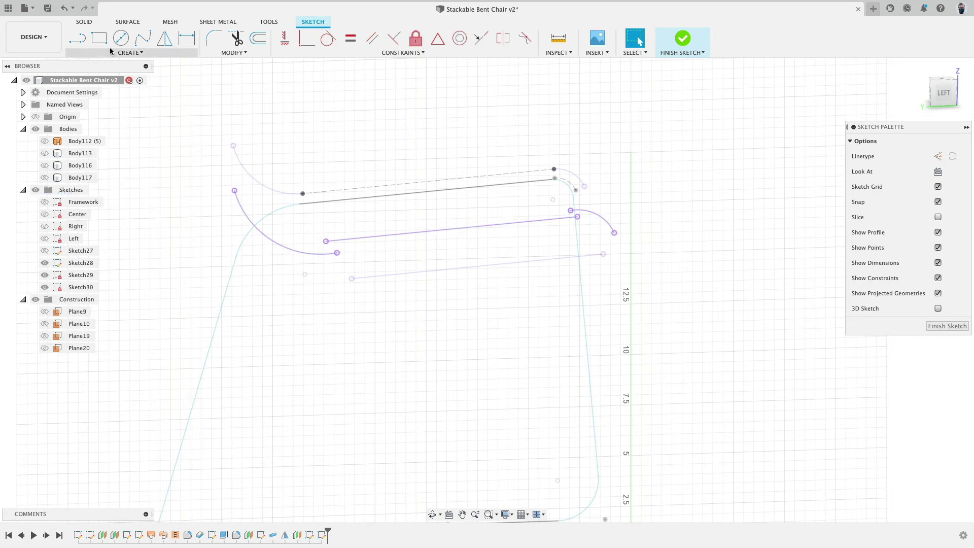
- Draw a line between the facing ends of the two center seat arcs and convert it to a construction line
key(l)
click(337, 253)
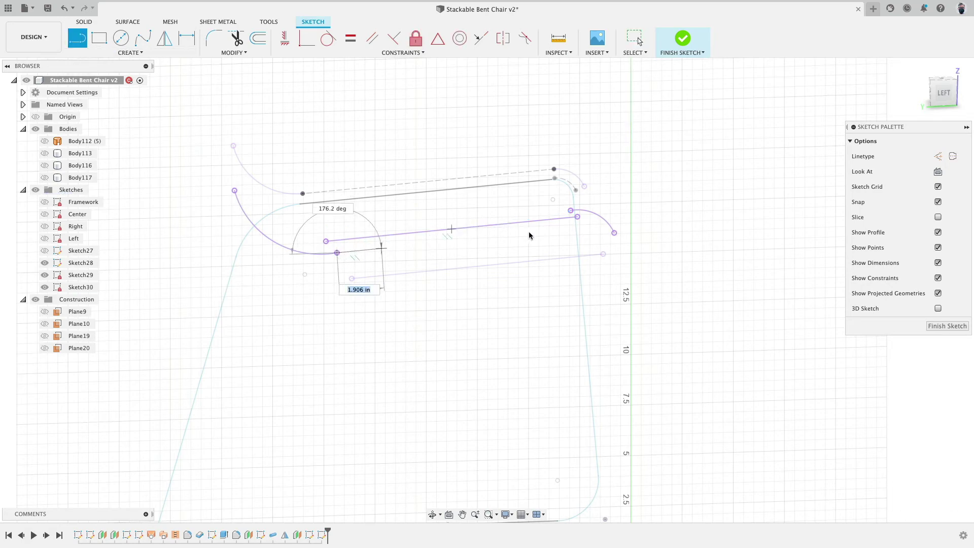
click(571, 210)
key(Escape)
click(370, 247)
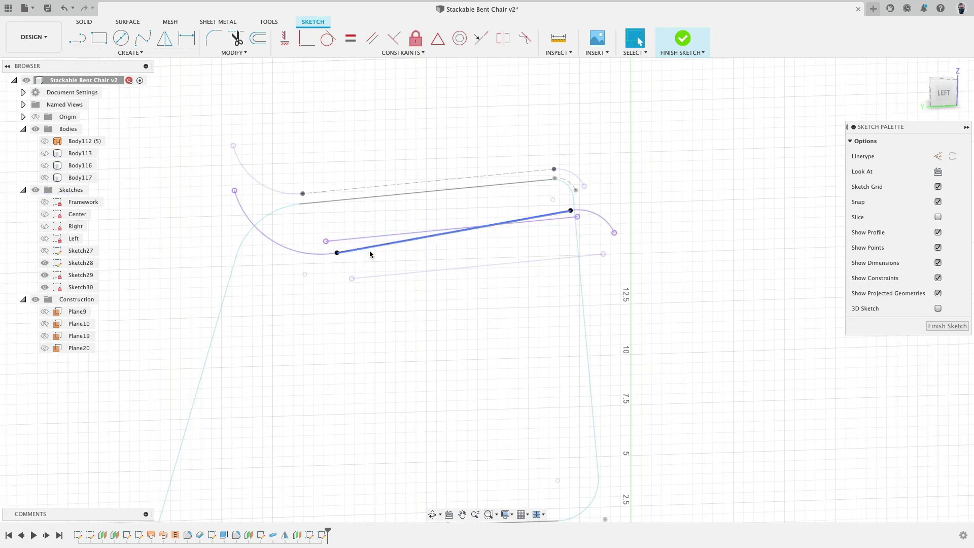
key(x)
click(724, 137)
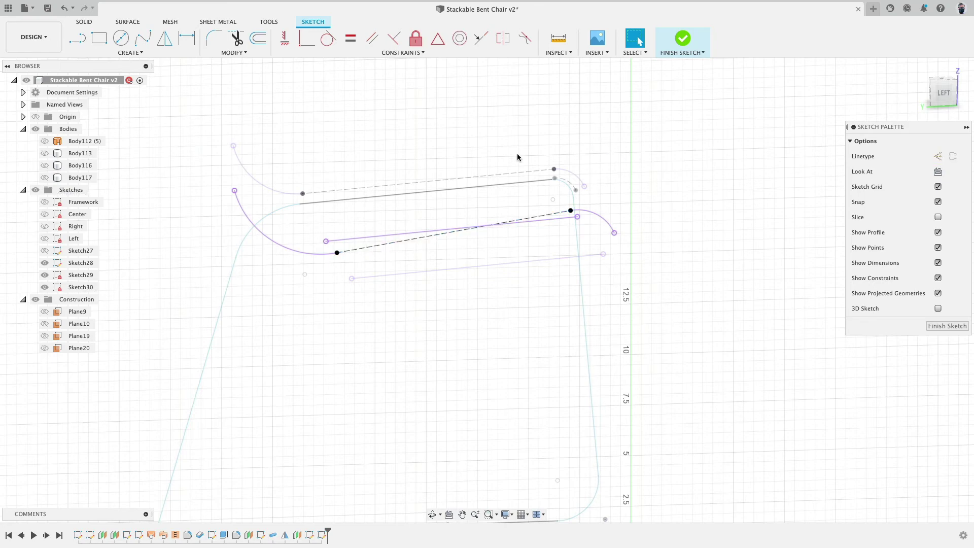
- Delete the projected rail line from the center sketch and finish the sketch
click(365, 237)
key(Delete)
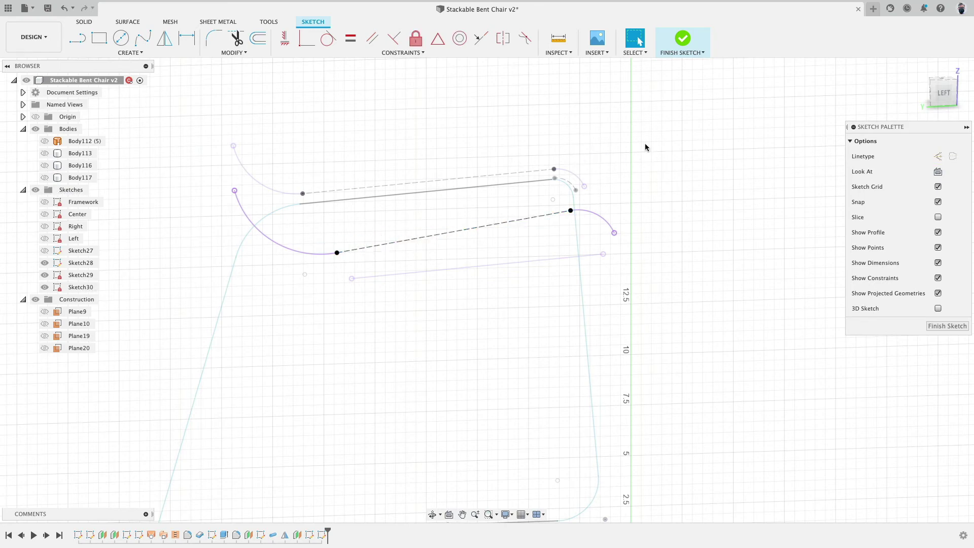
shift+middle_drag(646, 146, 643, 132)
drag(643, 134, 654, 143)
key(Escape)
click(683, 39)
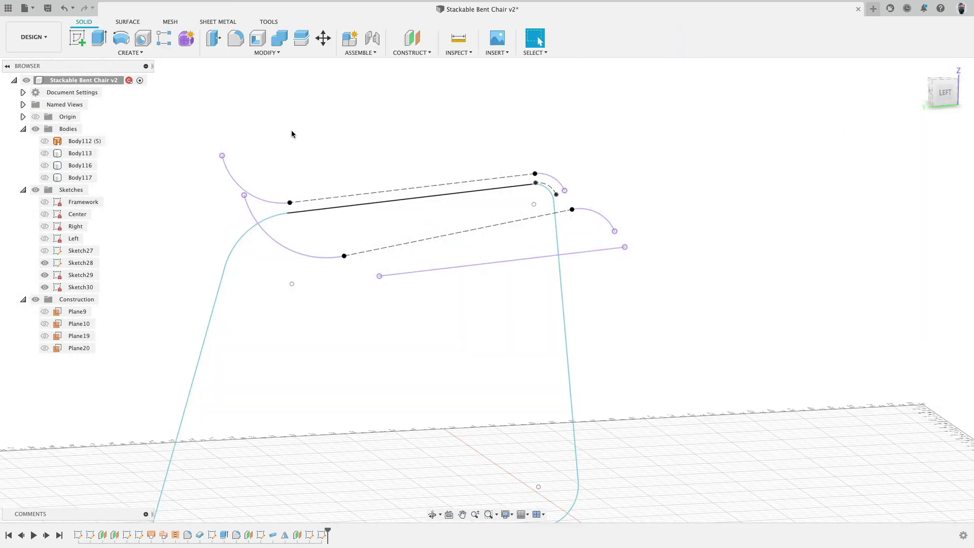
click(49, 263)
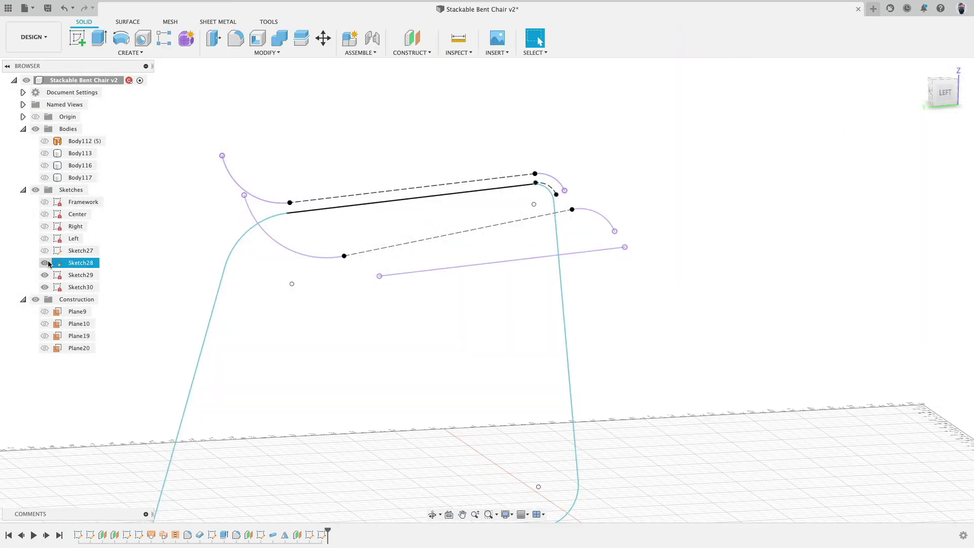
click(48, 262)
click(48, 262)
shift+middle_drag(174, 252, 184, 252)
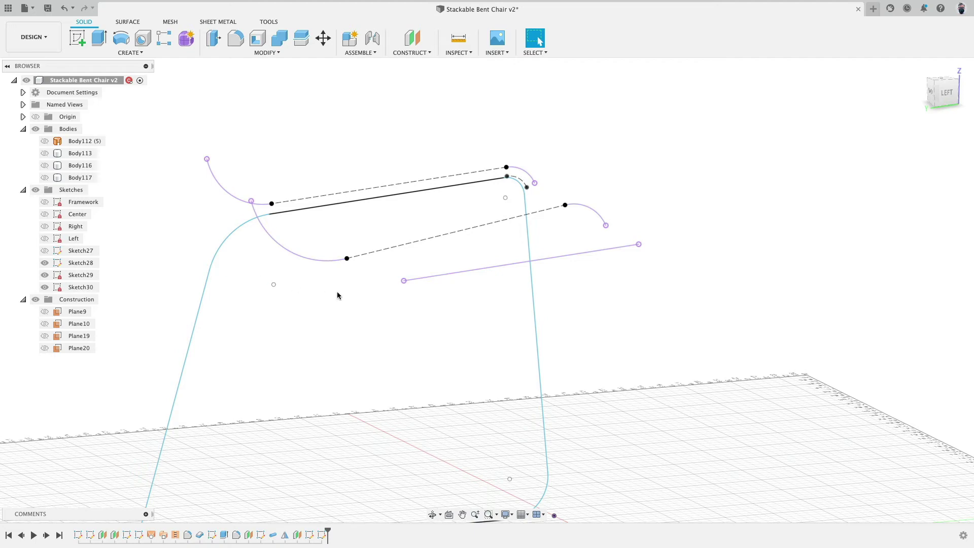
mouse_move(337, 293)
shift+middle_down()
mouse_move(322, 274)
mouse_move(341, 282)
shift+middle_up()
- Create a plane along the center sketch's dashed line at a proportional distance of 0.8
click(408, 52)
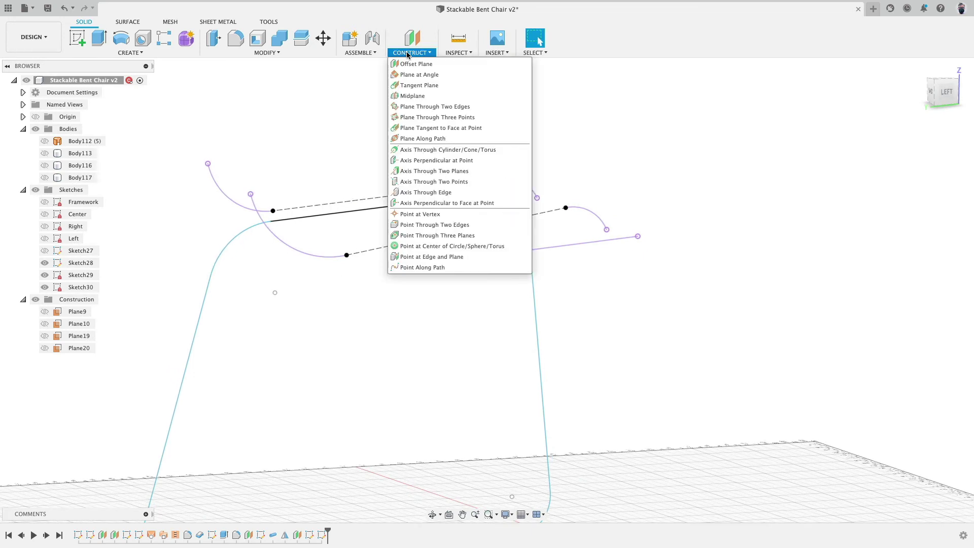
click(433, 137)
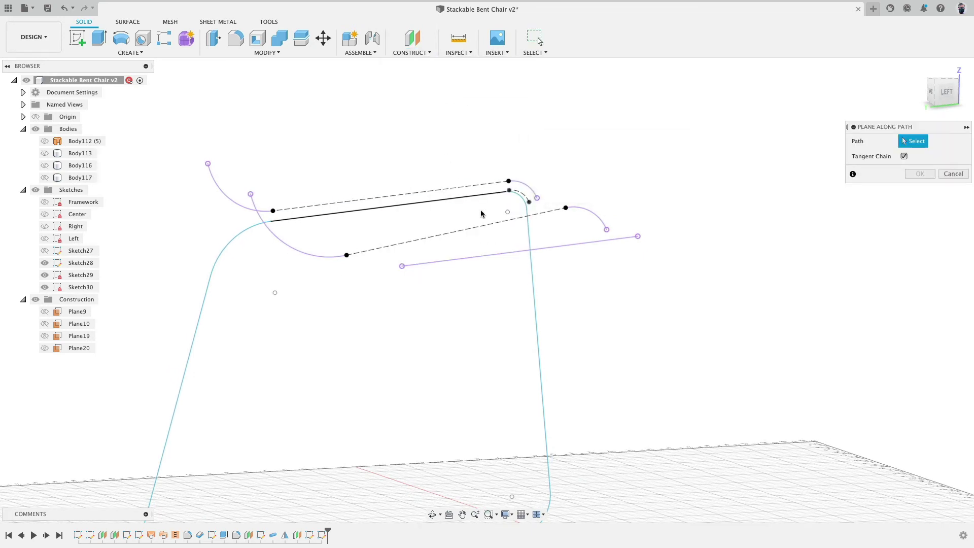
click(508, 221)
drag(507, 220, 536, 214)
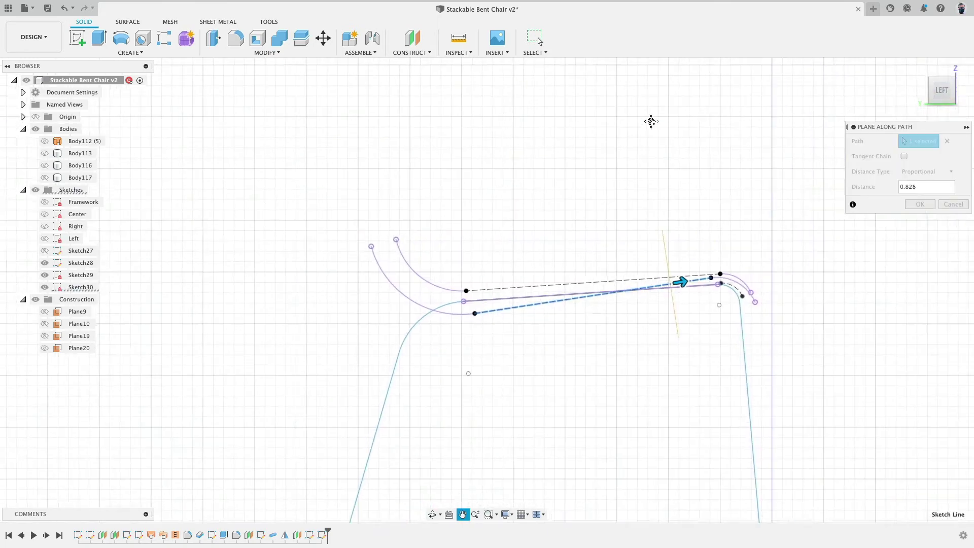
drag(571, 263, 569, 266)
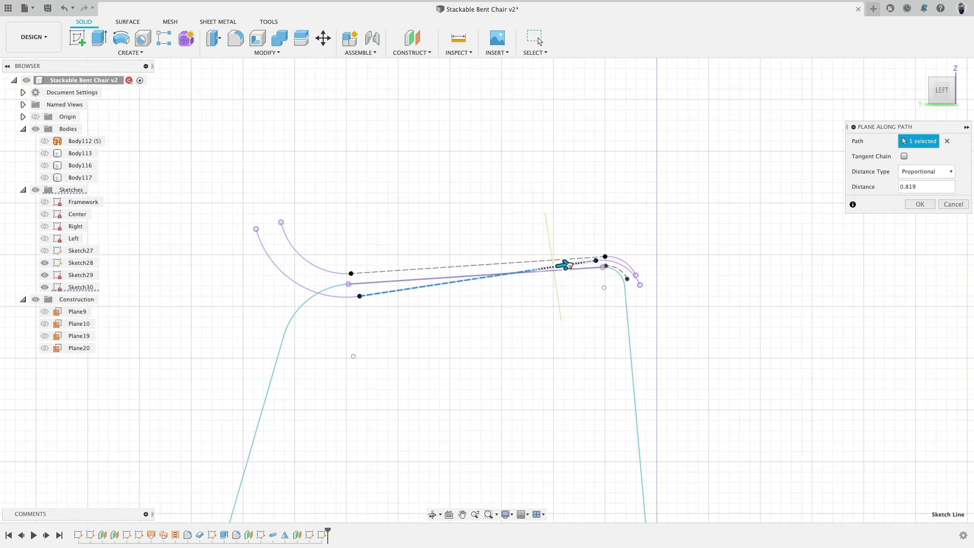
click(920, 187)
text(0.8)
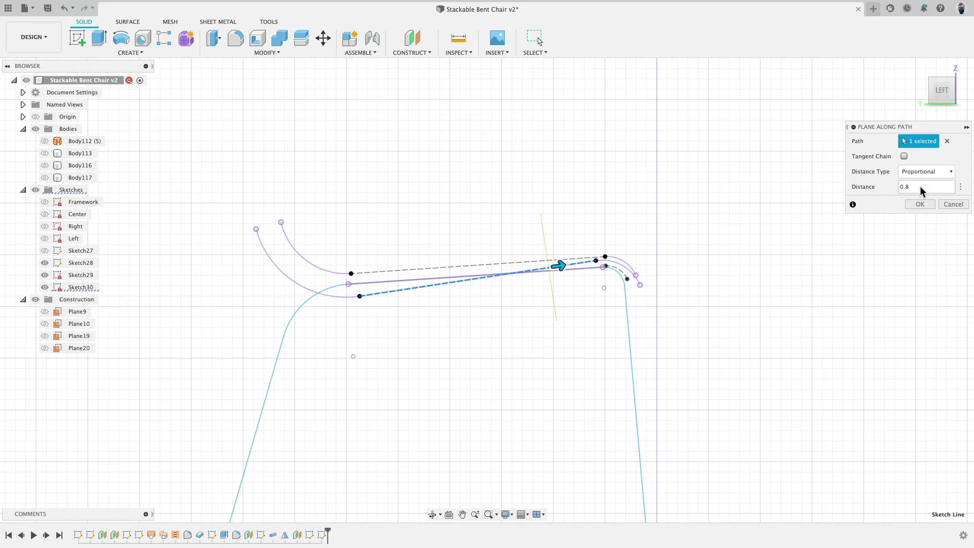
key(Return)
- Create a second plane along the same center dashed line at a proportional distance of 0.2
right_click(615, 104)
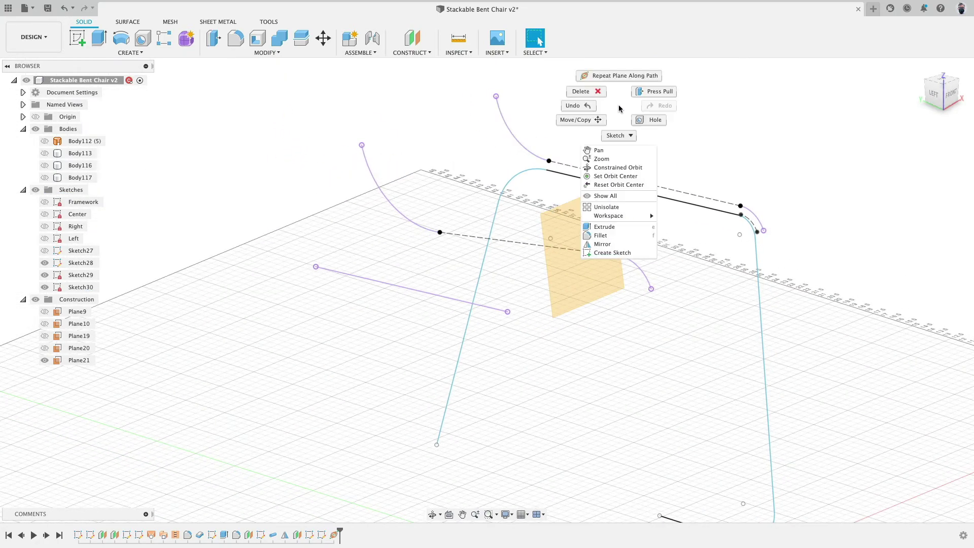
click(619, 77)
click(518, 247)
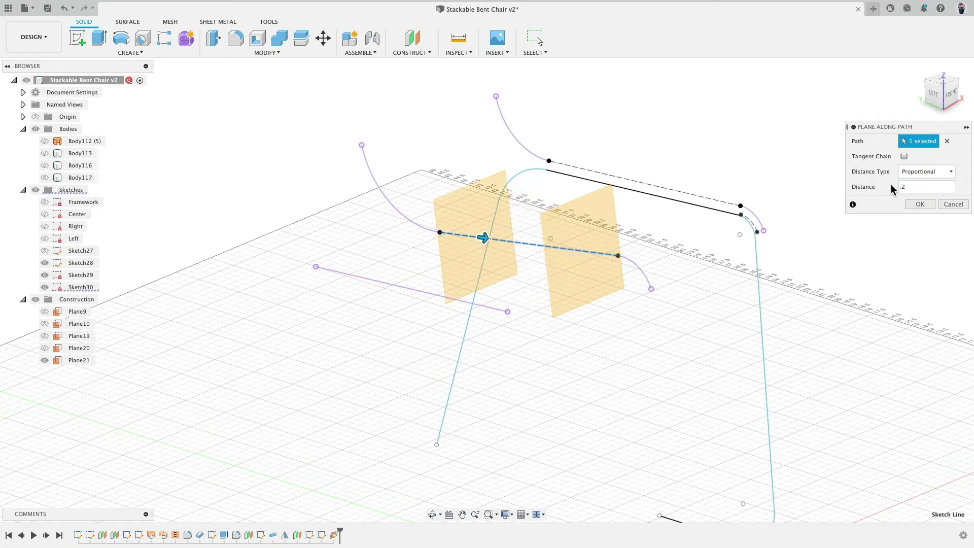
key(Return)
- Start a sketch on Plane22, the rear plane across the center dashed line
mouse_move(507, 208)
shift+middle_down()
mouse_move(572, 200)
mouse_move(507, 213)
shift+middle_up()
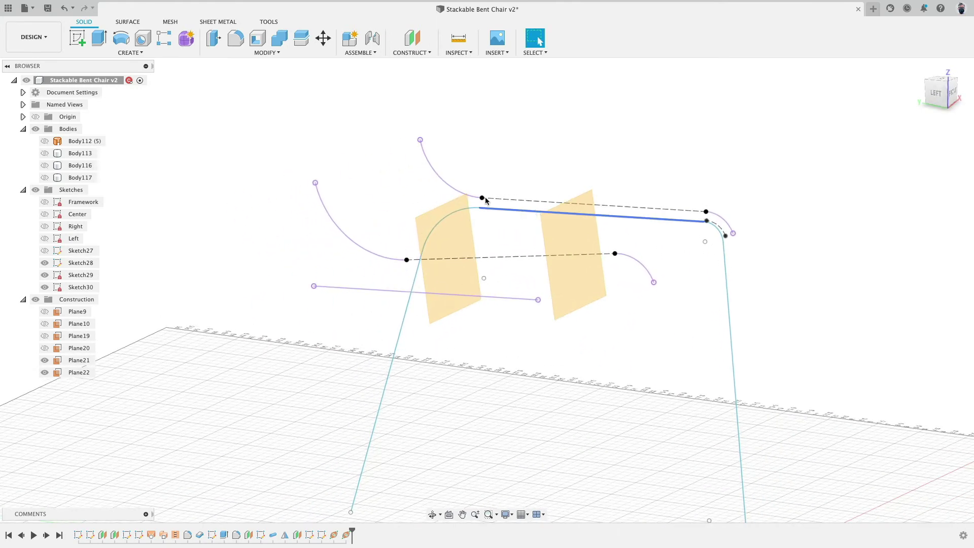
click(78, 37)
click(481, 244)
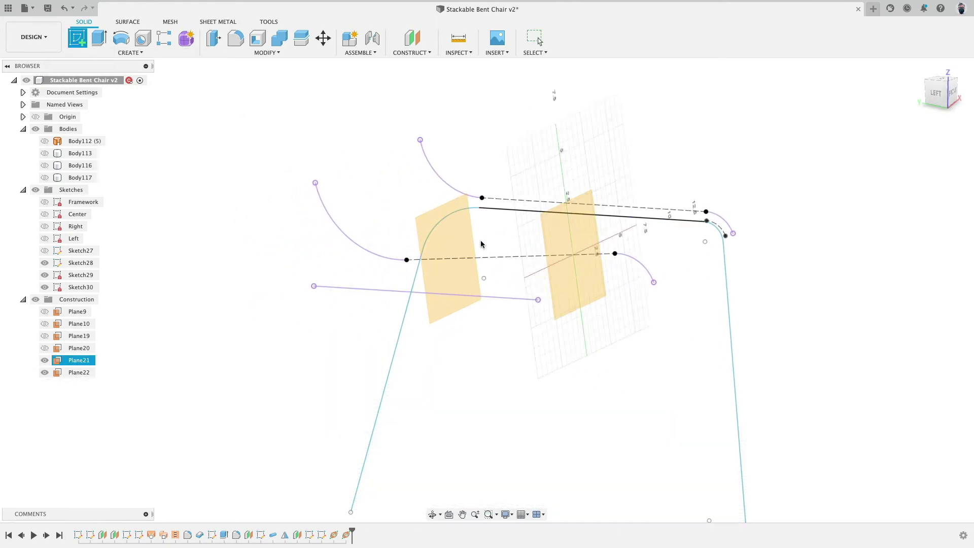
click(452, 240)
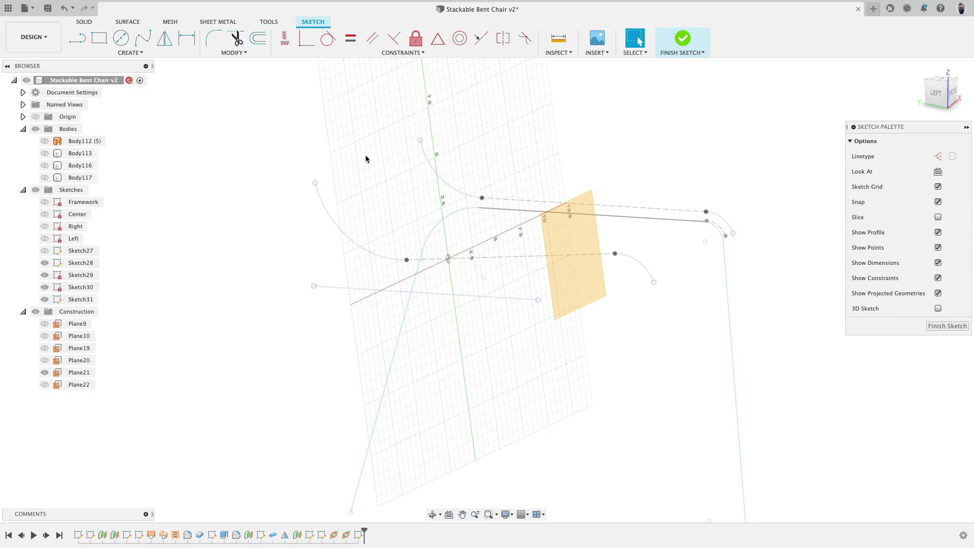
- Intersect the straight seat-rail lines of both leg sketches with the rear sketch plane to create reference points for the cross support
mouse_move(314, 186)
shift+middle_down()
mouse_move(308, 180)
mouse_move(306, 196)
mouse_move(311, 176)
mouse_move(300, 194)
shift+middle_up()
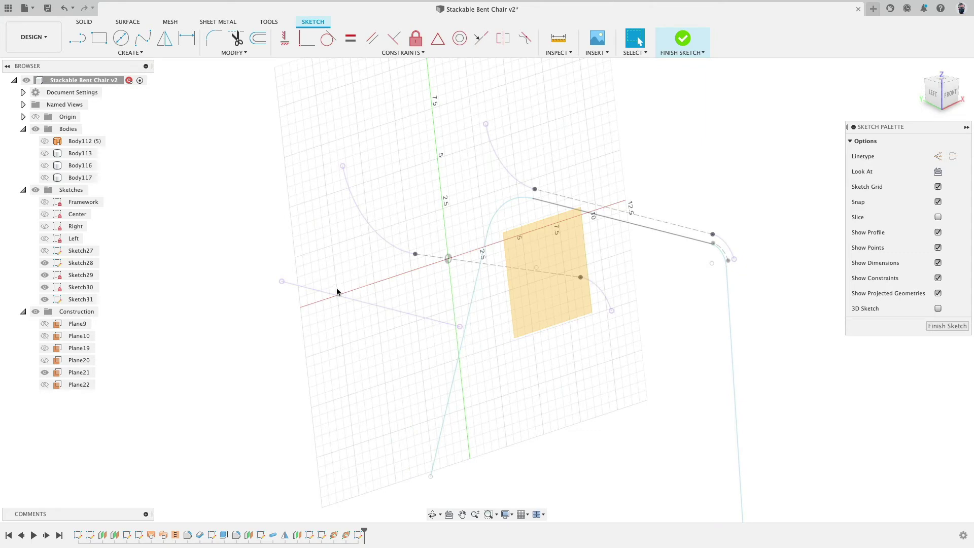
mouse_move(336, 188)
shift+middle_down()
mouse_move(361, 167)
mouse_move(319, 169)
shift+middle_up()
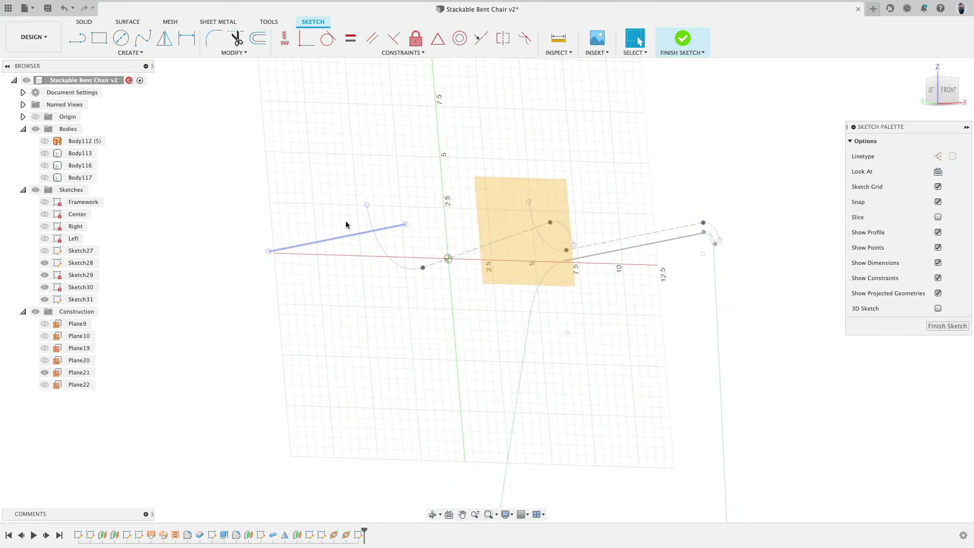
shift+middle_drag(346, 225, 476, 189)
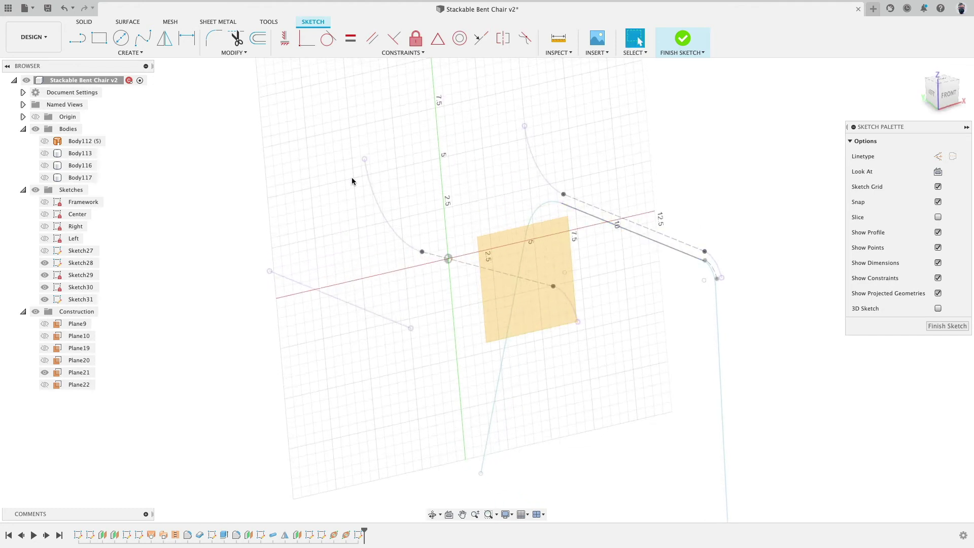
mouse_move(352, 178)
shift+middle_down()
mouse_move(365, 163)
mouse_move(339, 256)
mouse_move(376, 252)
mouse_move(341, 247)
shift+middle_up()
click(131, 52)
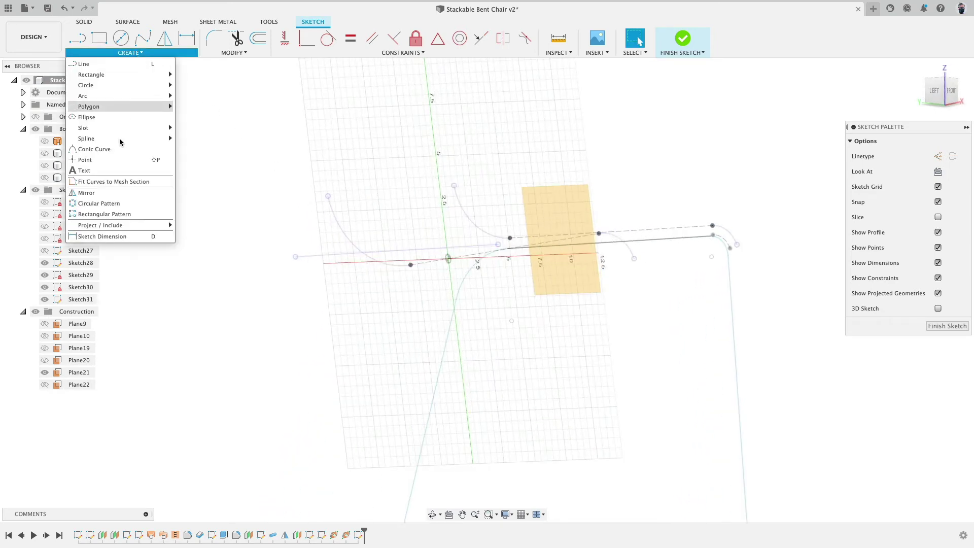
mouse_move(100, 229)
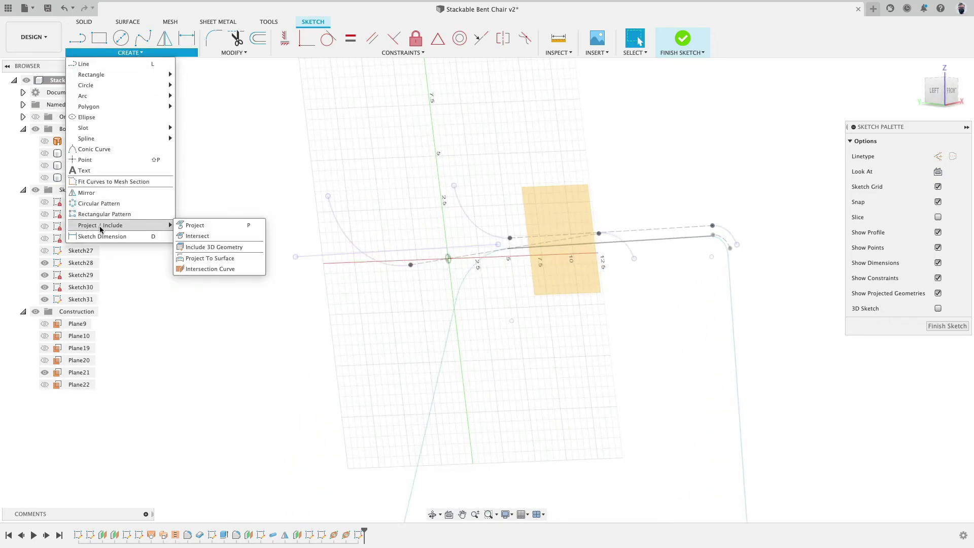
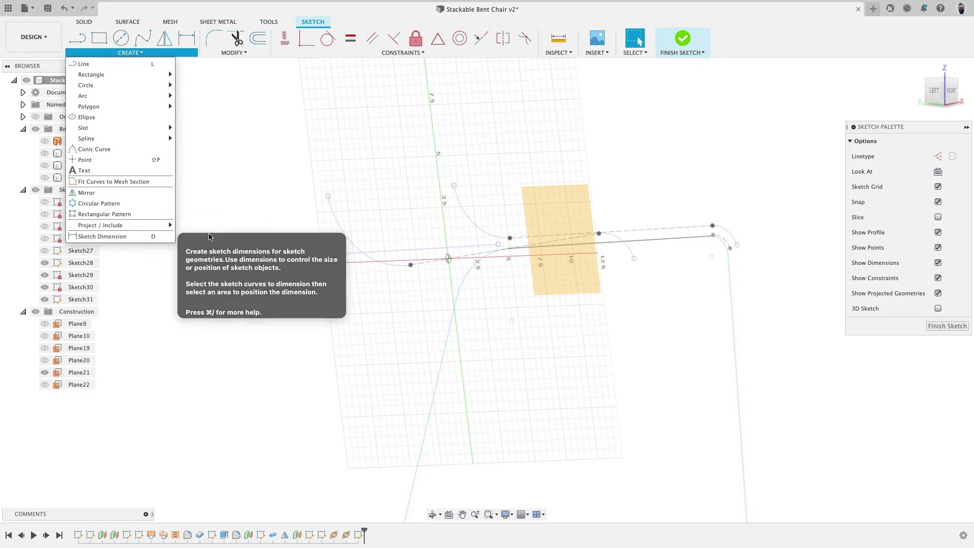
click(205, 236)
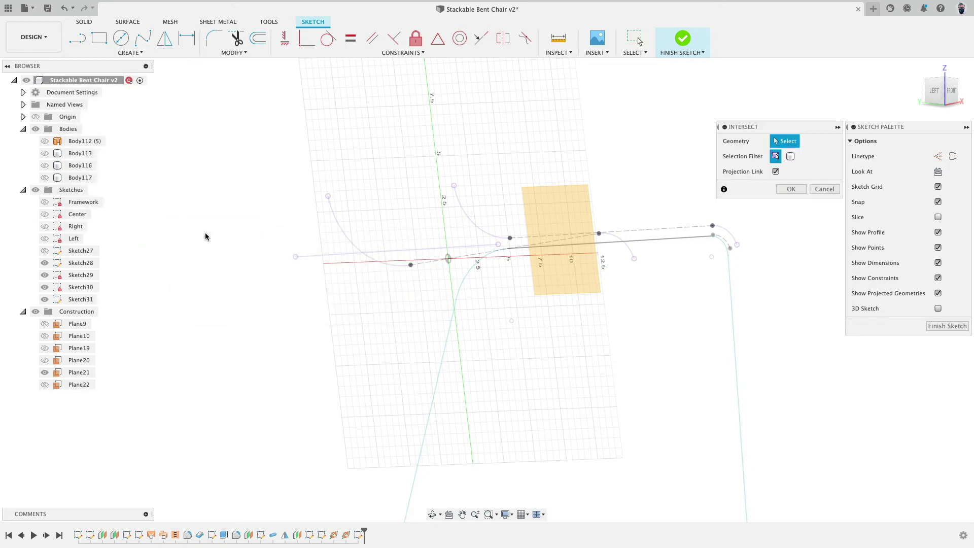
click(341, 253)
shift+middle_drag(402, 216, 407, 186)
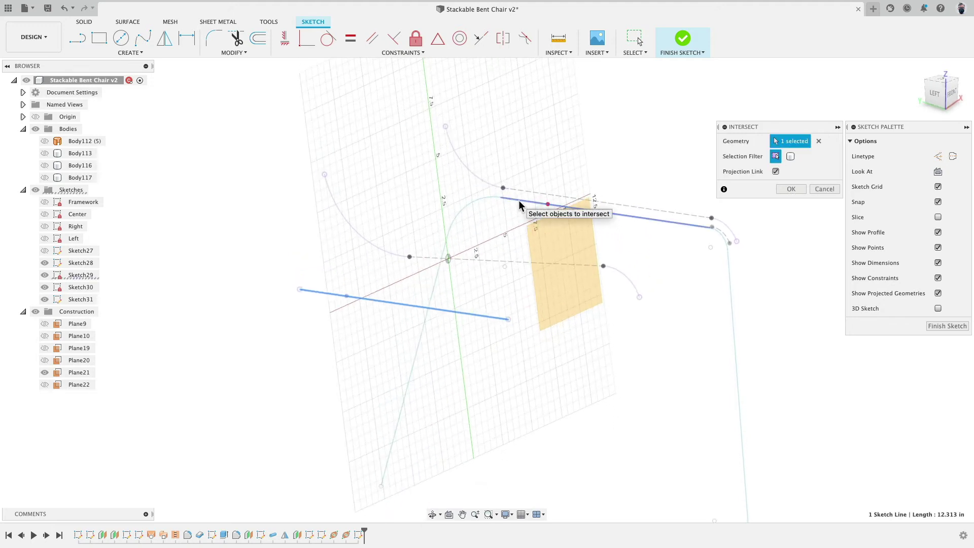
click(519, 201)
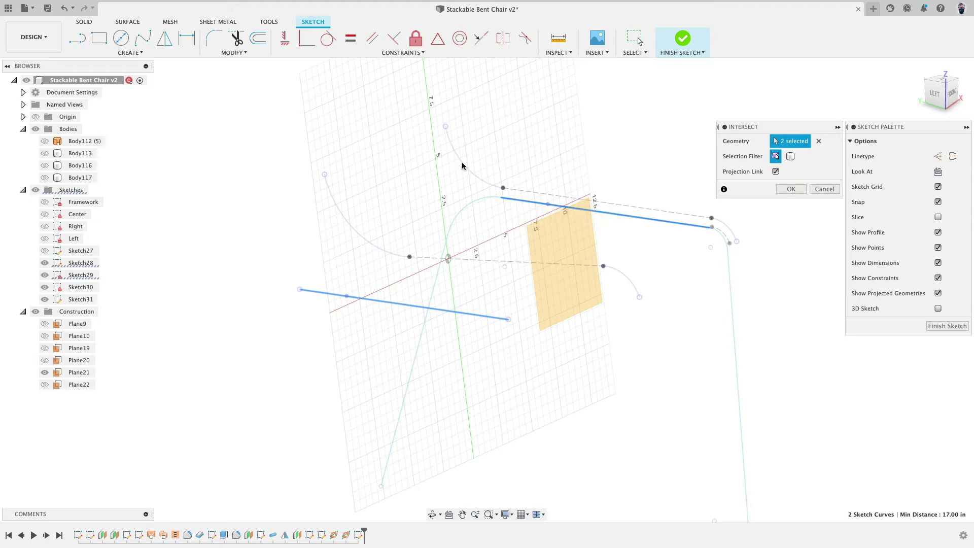
mouse_move(412, 184)
shift+middle_down()
mouse_move(380, 178)
mouse_move(378, 186)
shift+middle_up()
click(791, 189)
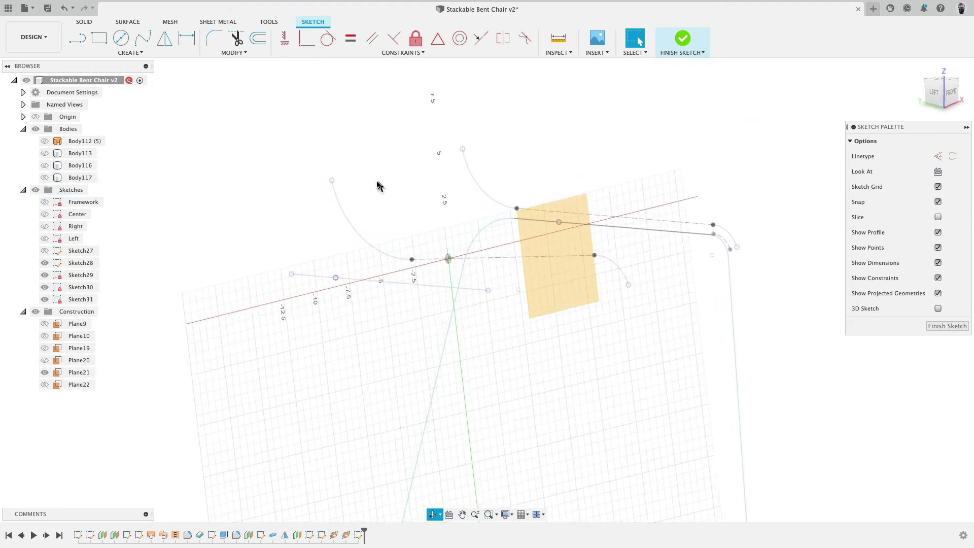
- Hide Sketch28, Sketch29, Sketch30 and the construction planes, leaving only the rear cross-support sketch in view
click(45, 287)
click(45, 275)
click(44, 263)
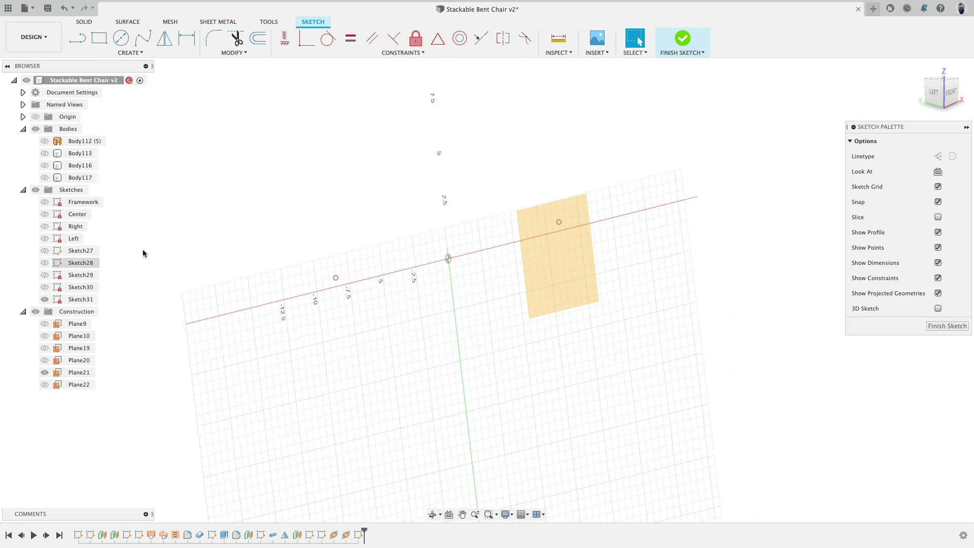
click(35, 311)
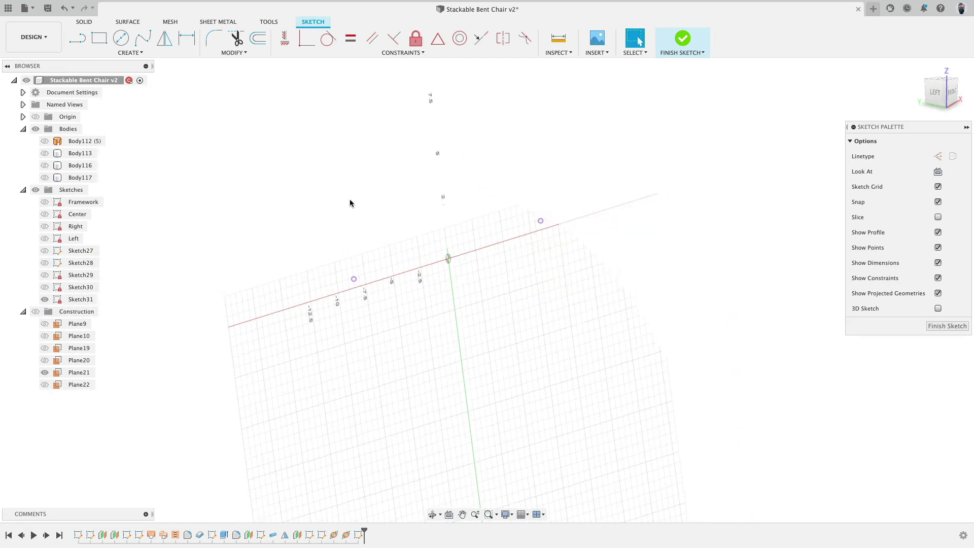
shift+middle_drag(376, 180, 373, 178)
- Draw a fit point spline between the two intersected rail points, with its middle point slightly below the sketch origin
click(143, 37)
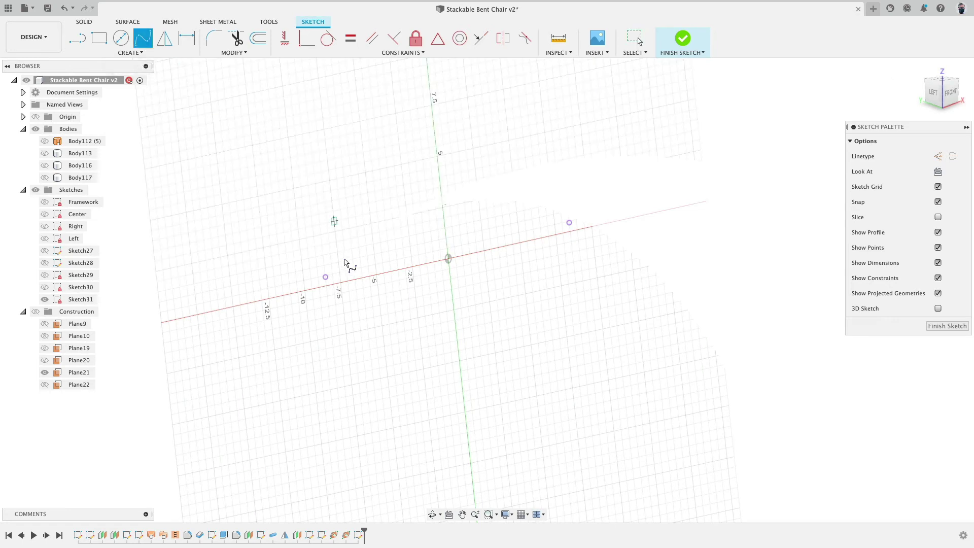
click(326, 277)
click(450, 278)
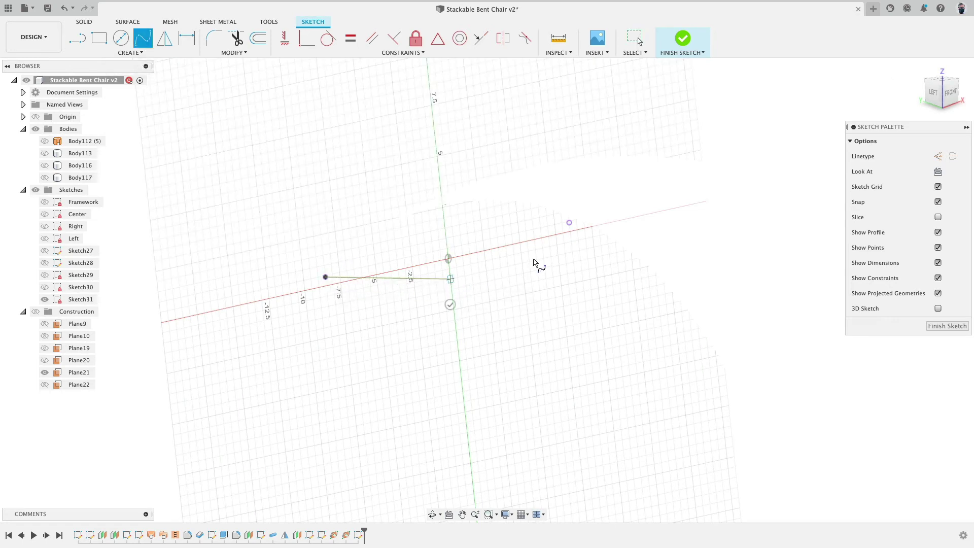
click(569, 222)
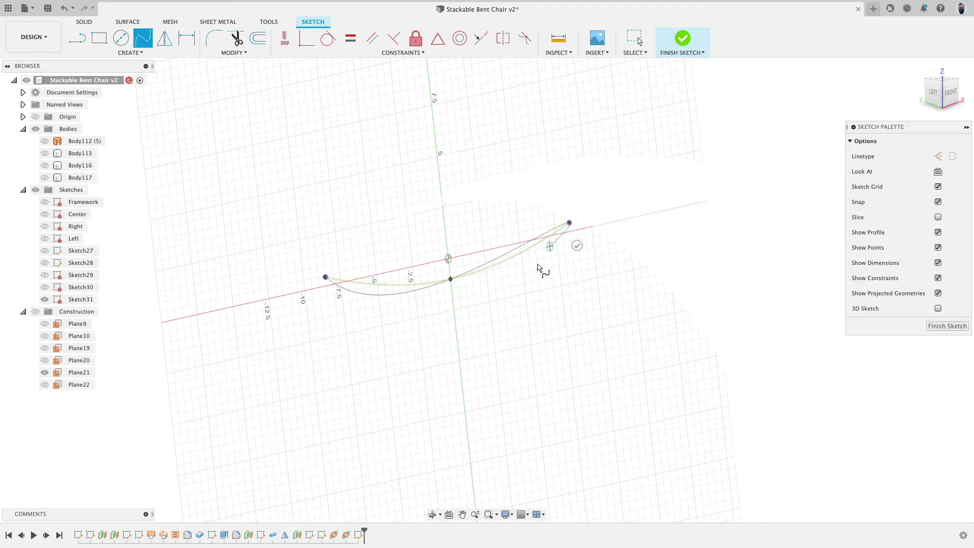
click(577, 245)
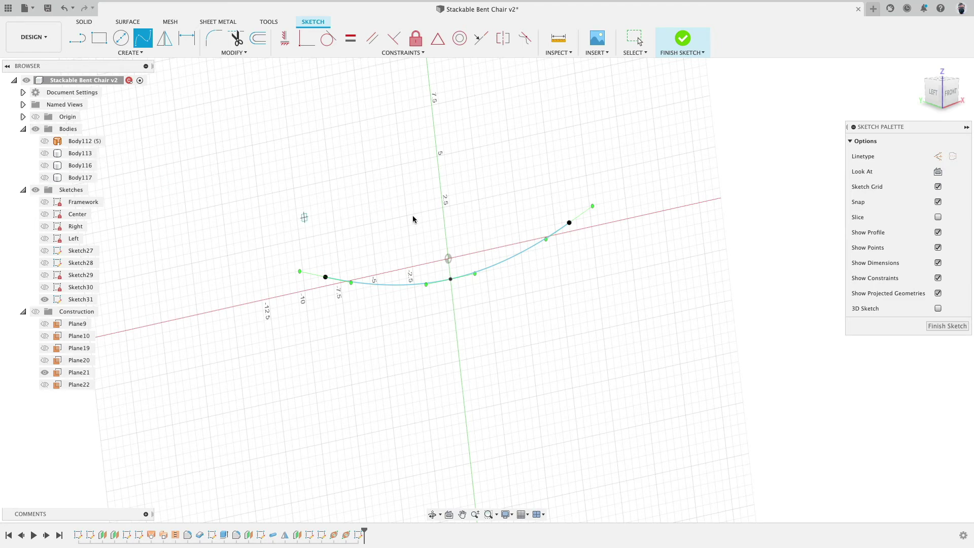
key(Escape)
- Show the seat Body113 and try moving the spline's middle point beneath it
click(71, 153)
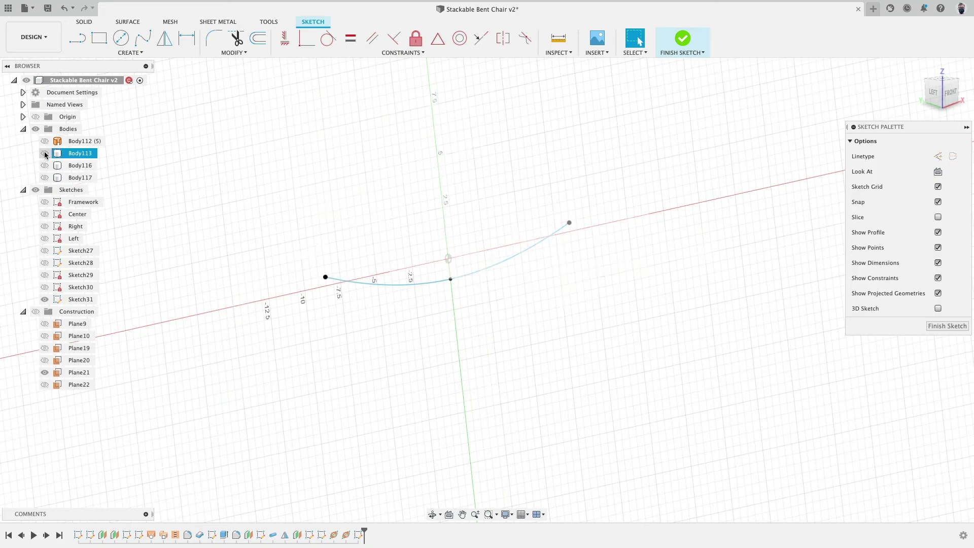
click(45, 153)
shift+middle_drag(322, 274, 450, 281)
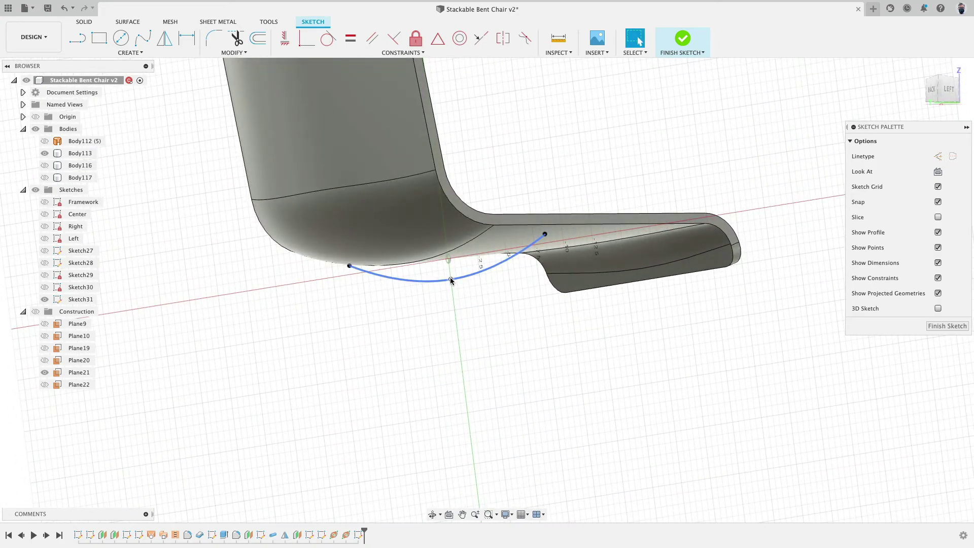
mouse_move(451, 280)
mouse_down()
mouse_move(448, 271)
mouse_move(456, 299)
mouse_move(451, 279)
mouse_up()
shift+middle_drag(450, 280, 456, 284)
- Constrain the spline's middle point vertically to the origin, lower it below the seat to about Z 14.48 in, and finish the sketch
click(285, 38)
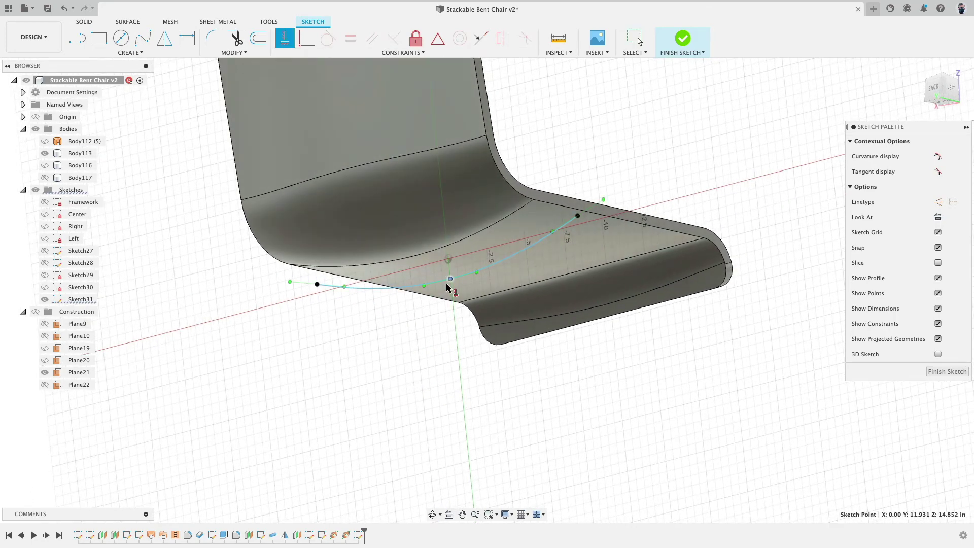
click(448, 259)
click(450, 278)
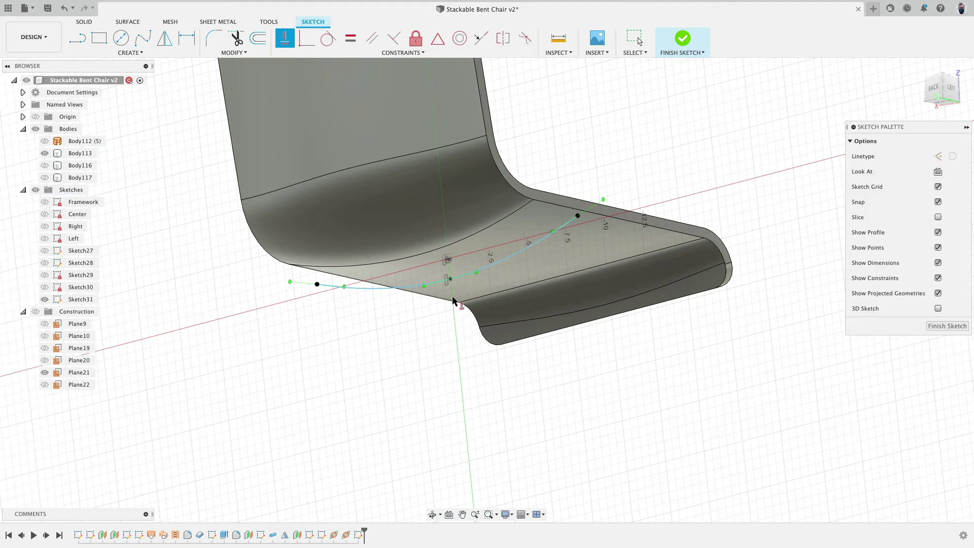
key(Escape)
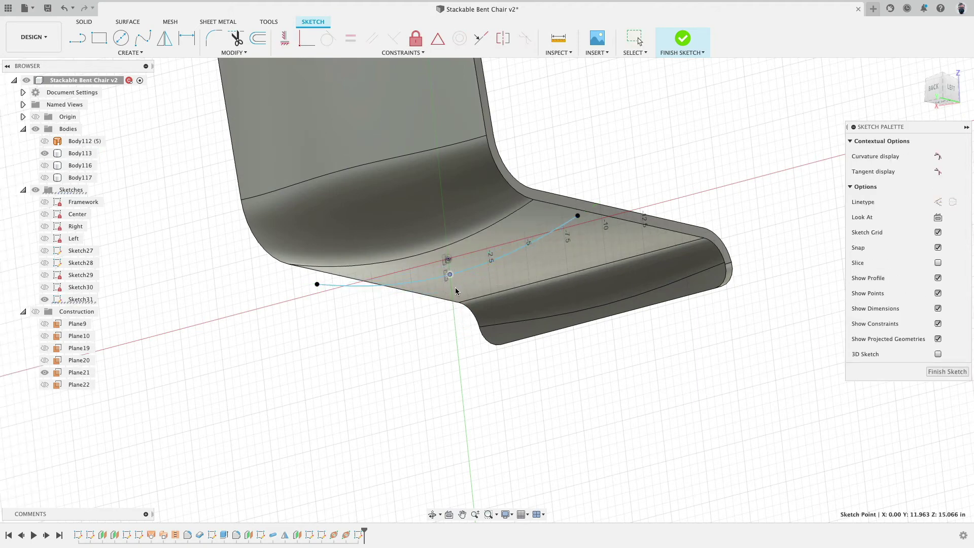
shift+middle_drag(456, 282, 710, 87)
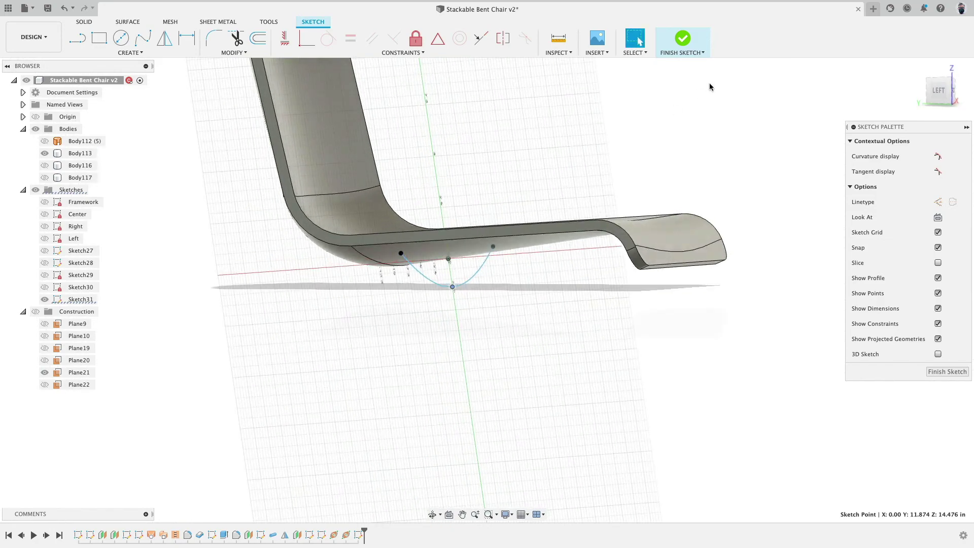
click(682, 39)
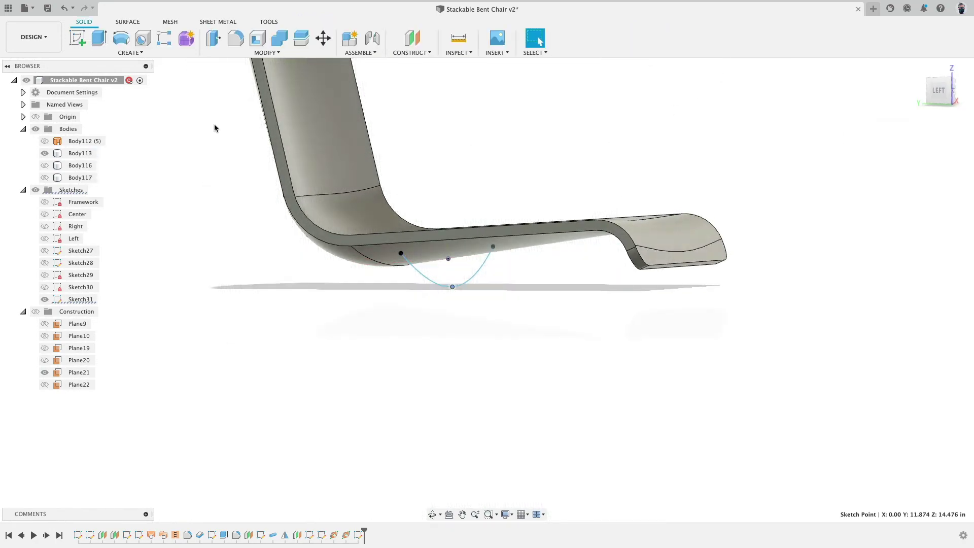
- Show the leg bodies Body116 and Body117 together with the seat and the cross-support spline
click(45, 177)
click(45, 165)
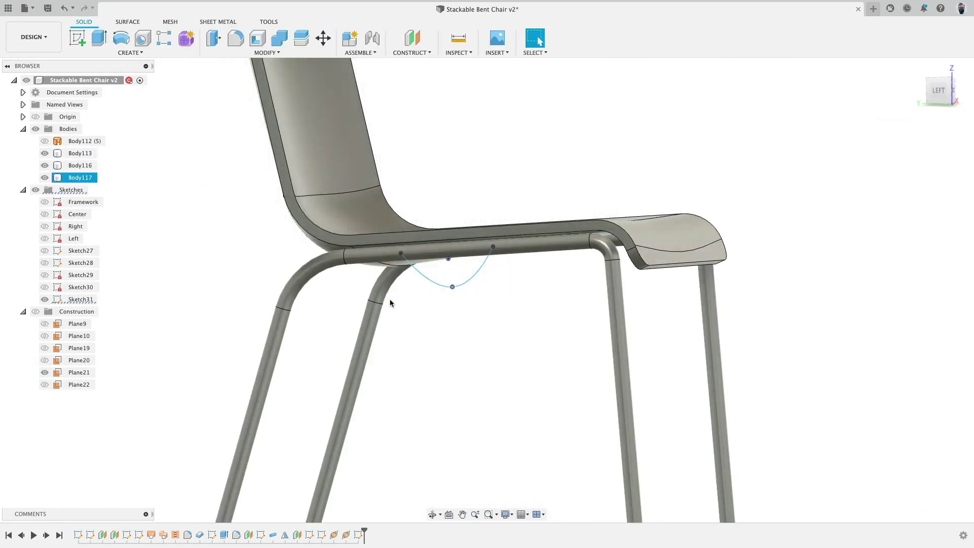
shift+middle_drag(391, 301, 386, 51)
- Create a solid circular pipe along the cross-support spline with a 0.5 in section size and the Join operation
click(130, 53)
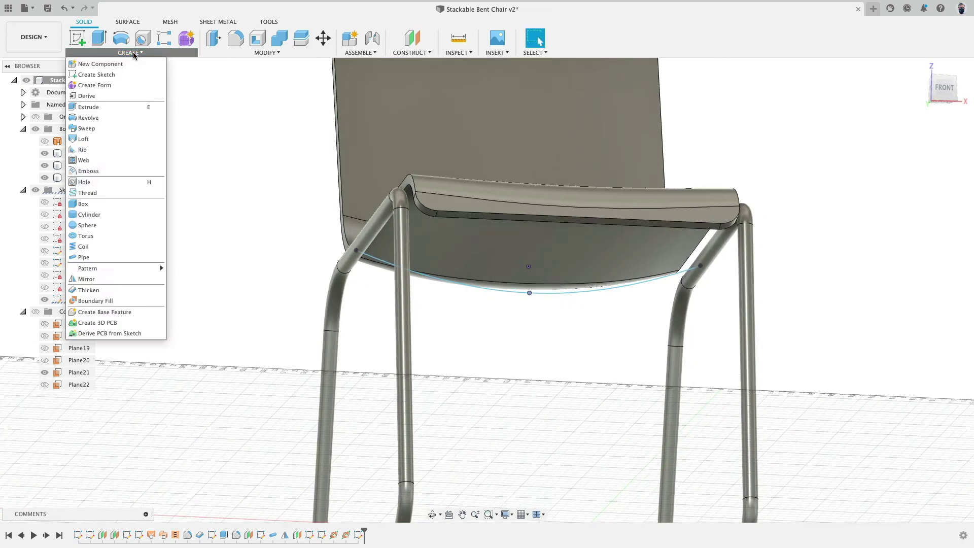
click(127, 256)
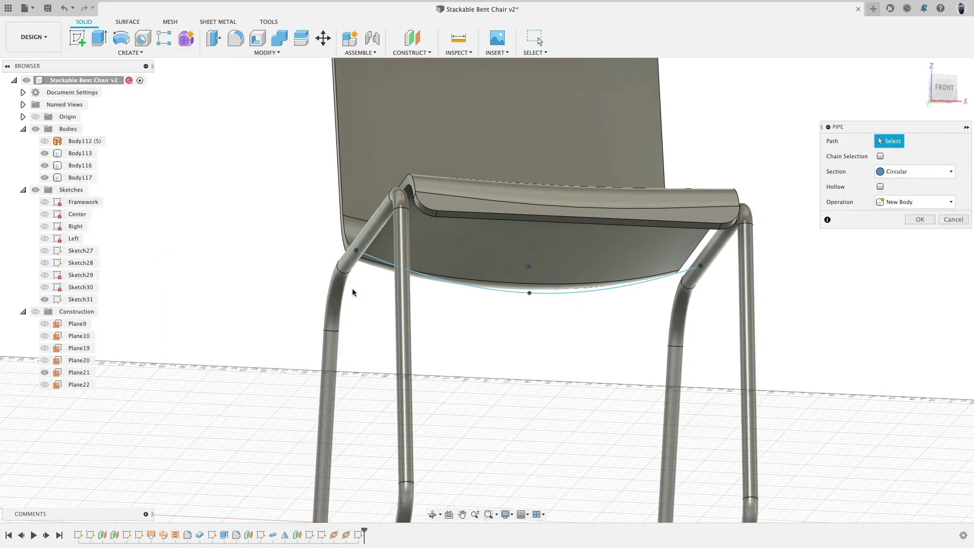
click(497, 290)
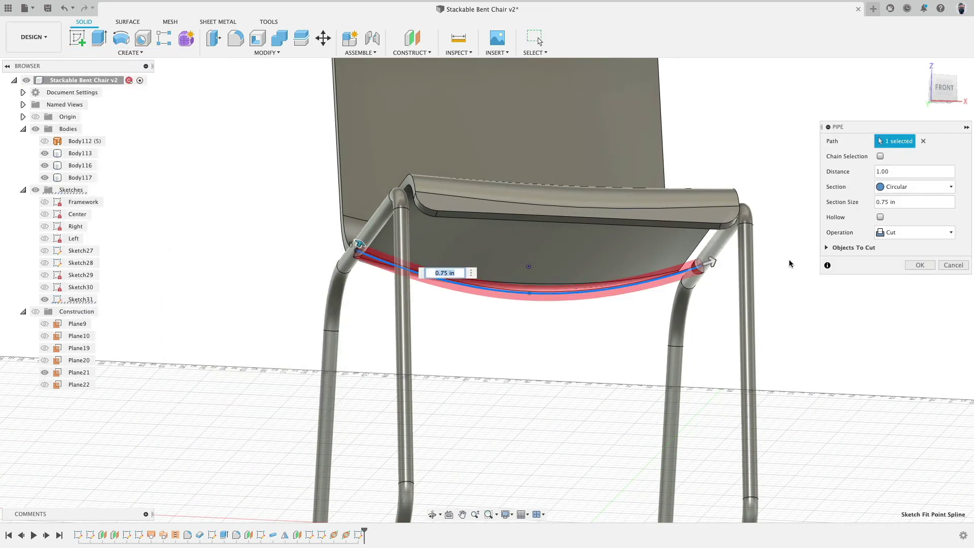
click(897, 202)
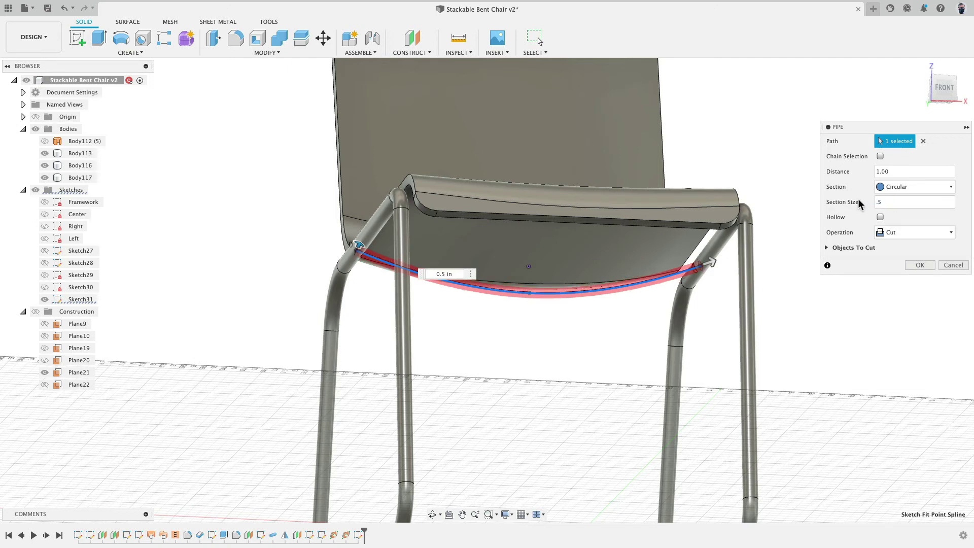
click(917, 231)
click(913, 247)
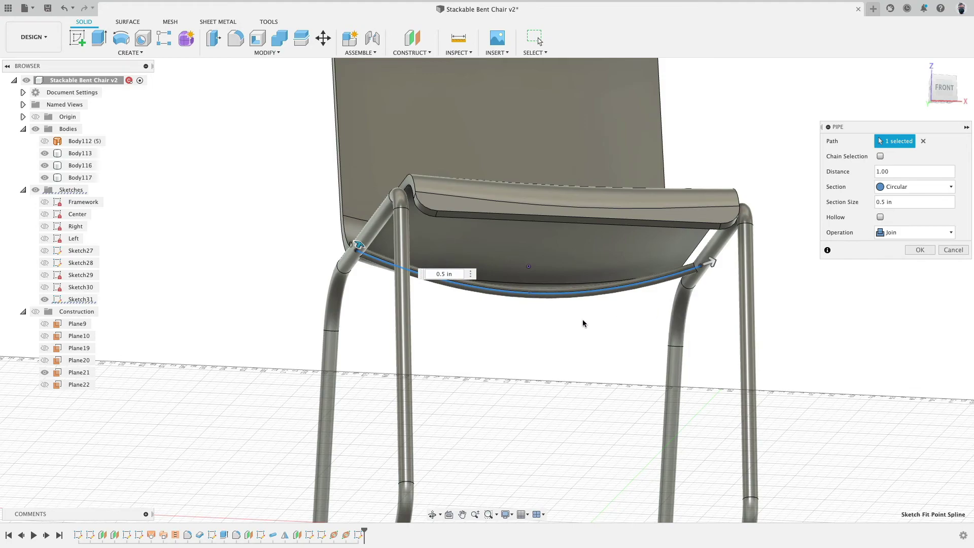
shift+middle_drag(583, 322, 710, 317)
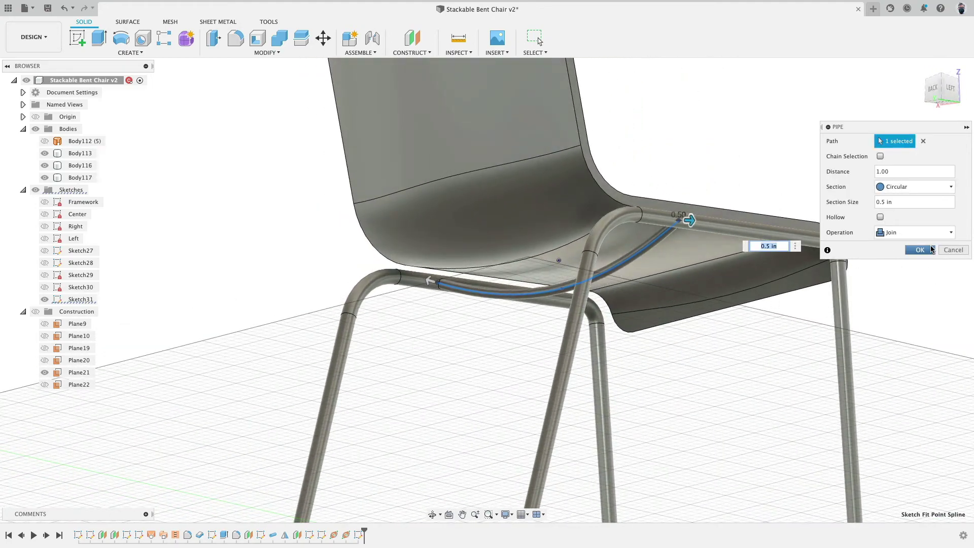
click(919, 250)
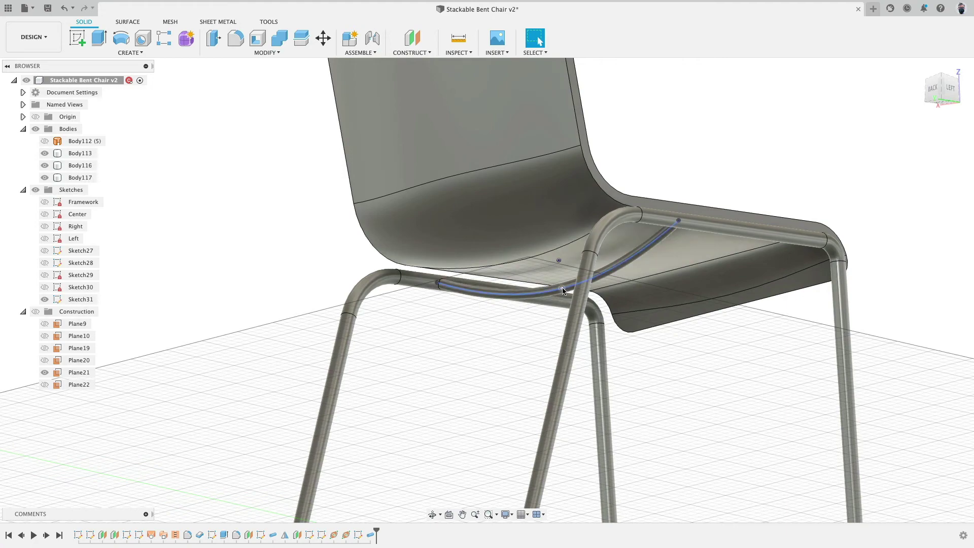
- Move the cross-support spline's middle point up to about Z 15.13 in, closer to the seat's underside
mouse_move(630, 143)
shift+middle_down()
mouse_move(650, 147)
mouse_move(602, 134)
mouse_move(616, 132)
shift+middle_up()
key(m)
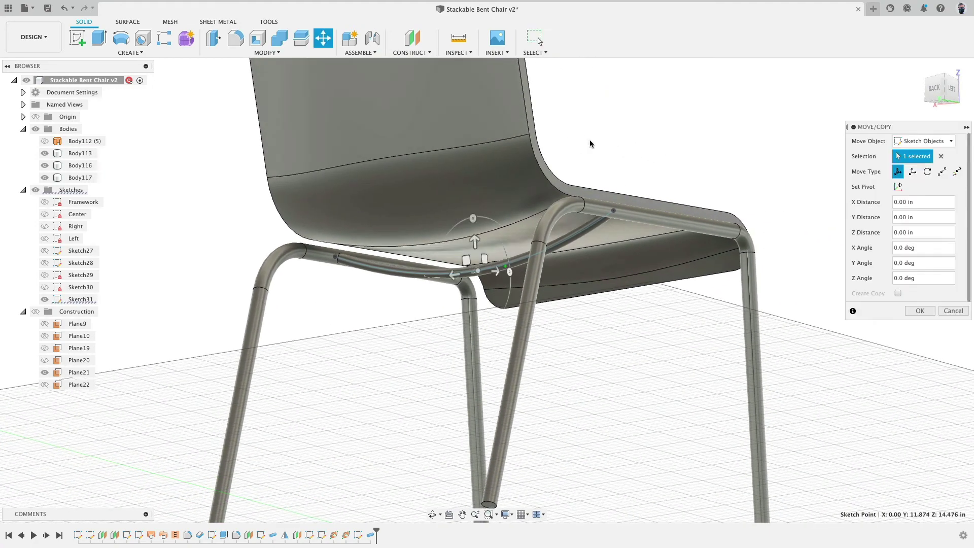
mouse_move(475, 240)
mouse_down()
mouse_move(474, 217)
mouse_move(474, 228)
mouse_up()
click(921, 310)
- Raise the spline's middle point slightly further so the cross-support pipe sits tighter against the seat's underside
shift+middle_drag(631, 162, 663, 184)
click(578, 208)
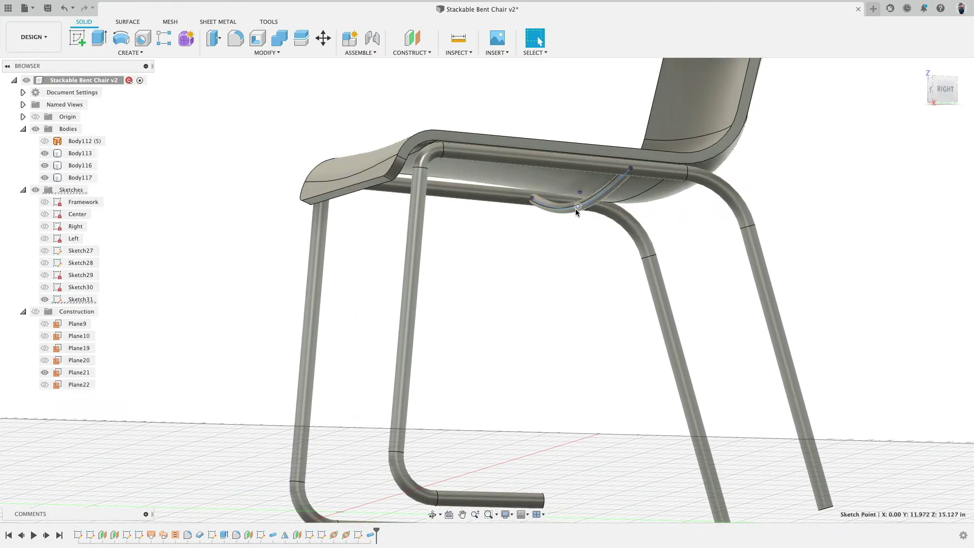
key(m)
mouse_move(583, 176)
mouse_down()
mouse_move(583, 157)
mouse_move(583, 167)
mouse_up()
click(921, 312)
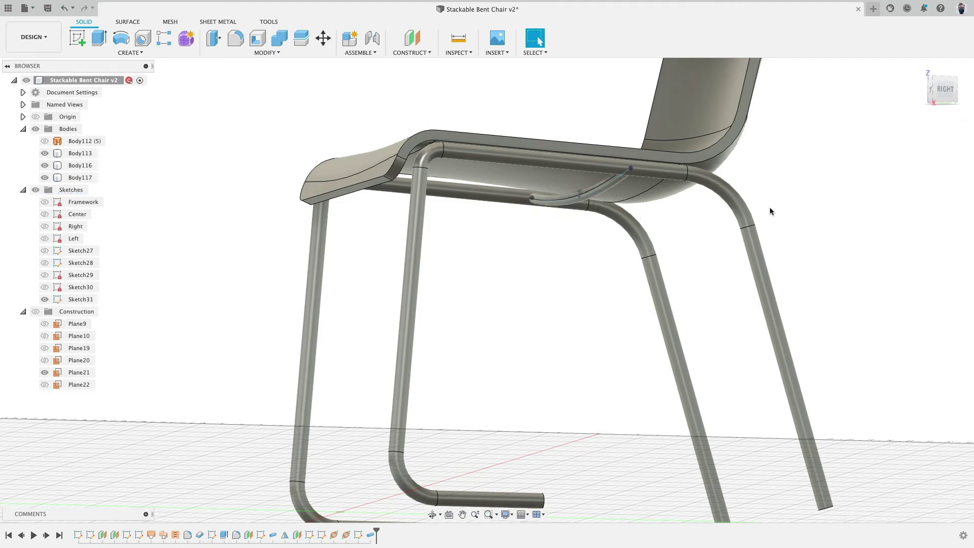
shift+middle_drag(769, 207, 643, 239)
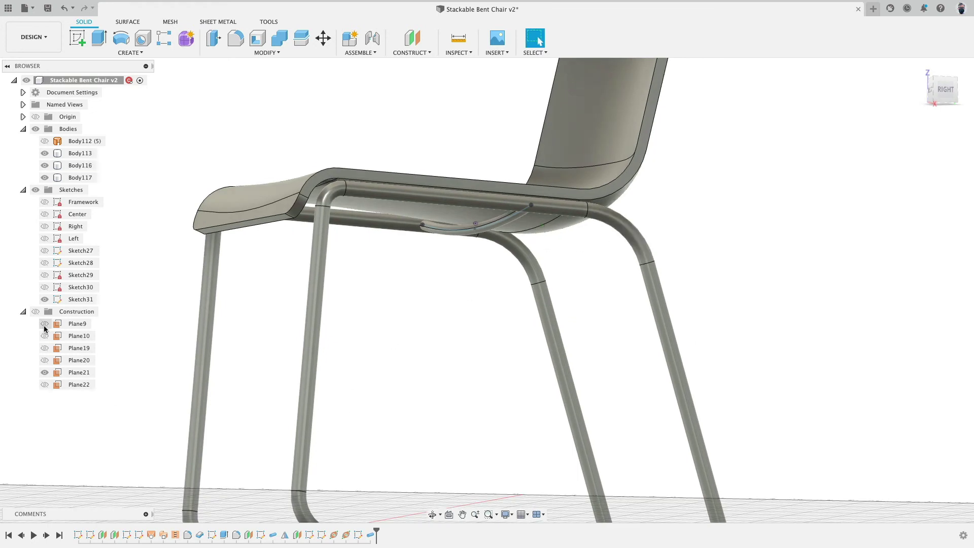
- Show the construction planes including Plane22, and create a section analysis at Plane22 through the seat and cross-support pipe
click(35, 312)
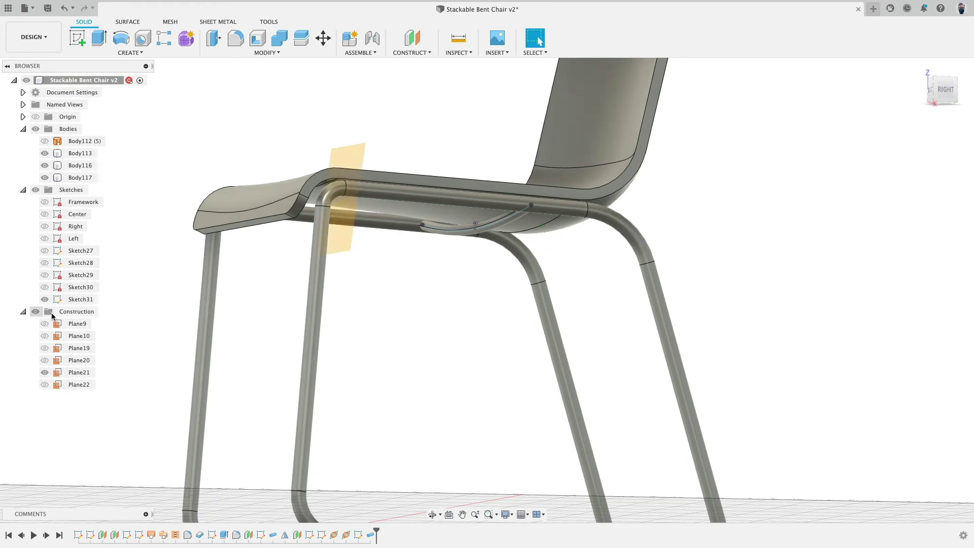
click(45, 385)
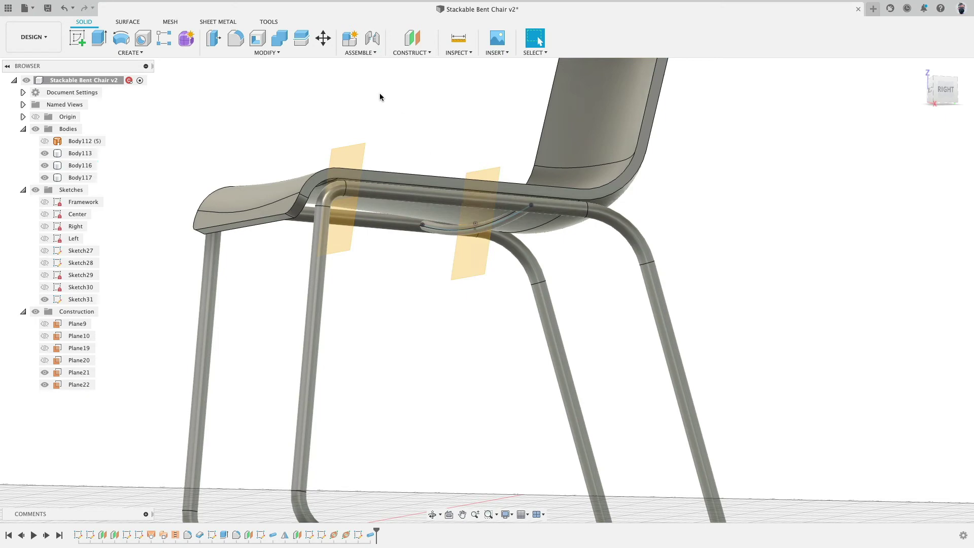
click(459, 52)
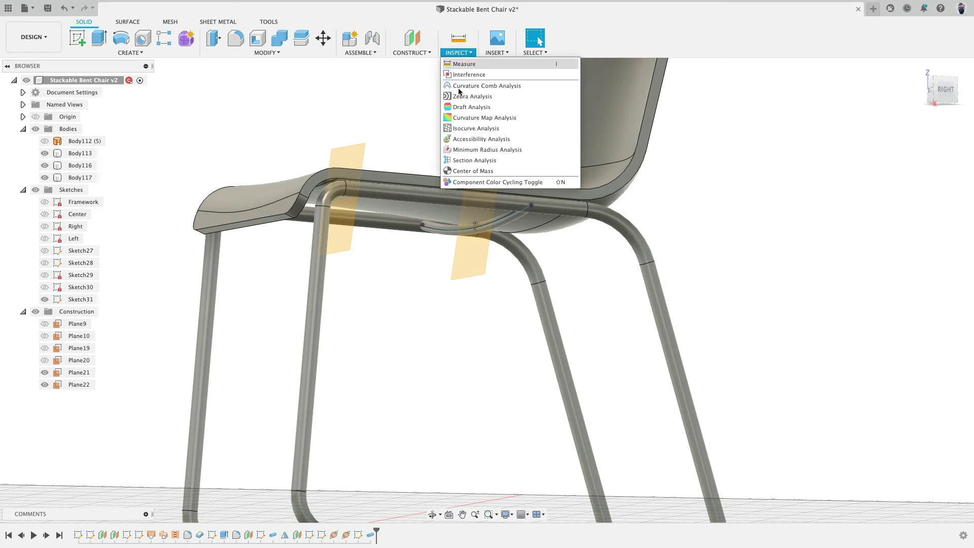
click(477, 160)
click(468, 274)
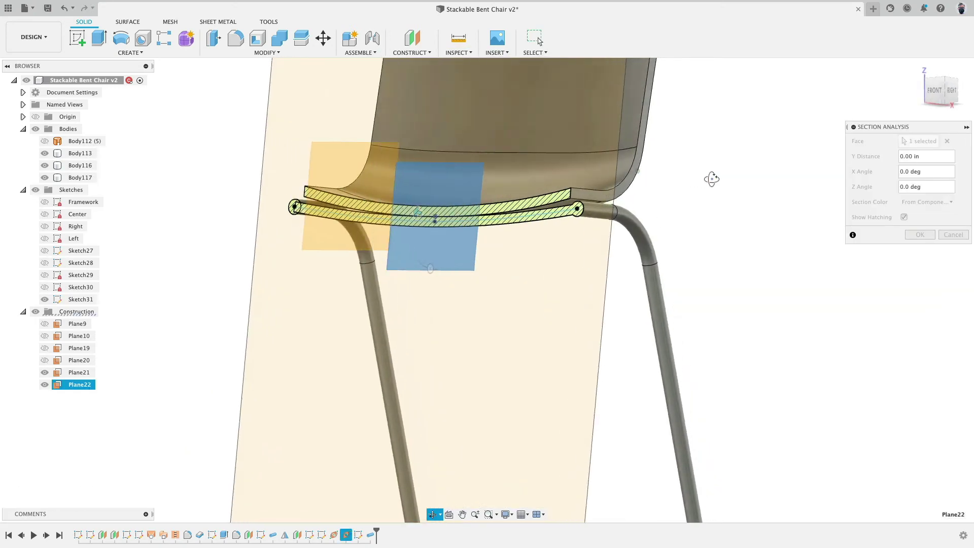
click(920, 234)
scroll(446, 217, up, 5)
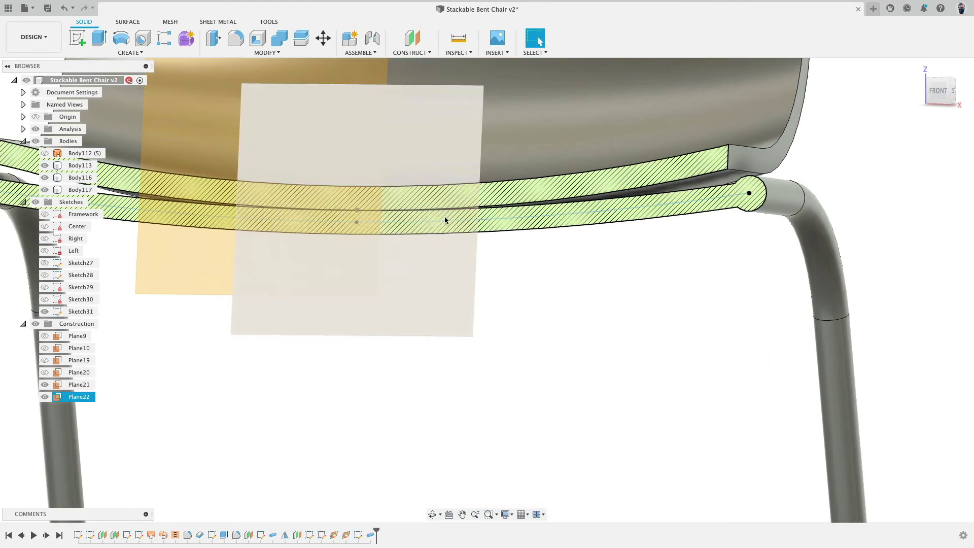
scroll(304, 223, down, 3)
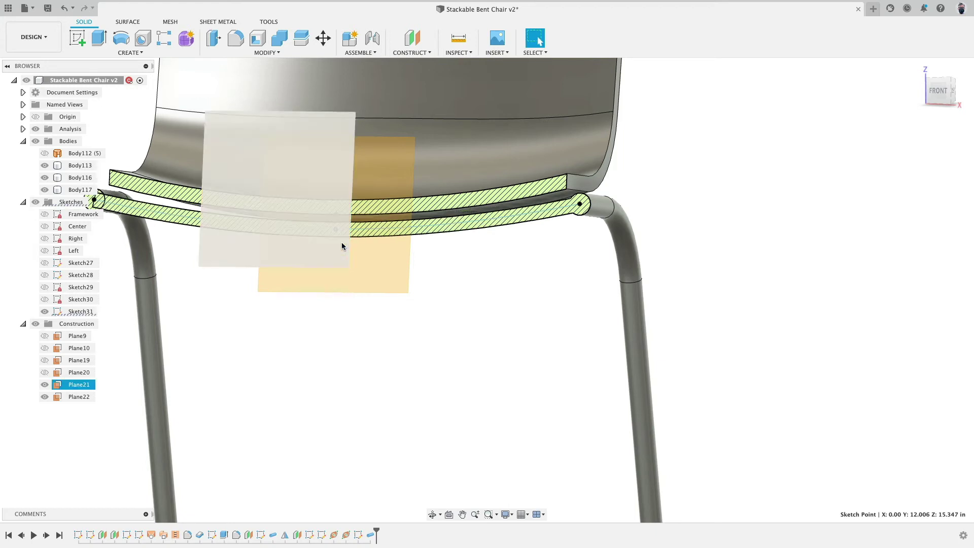
scroll(334, 231, down, 1)
scroll(333, 231, up, 2)
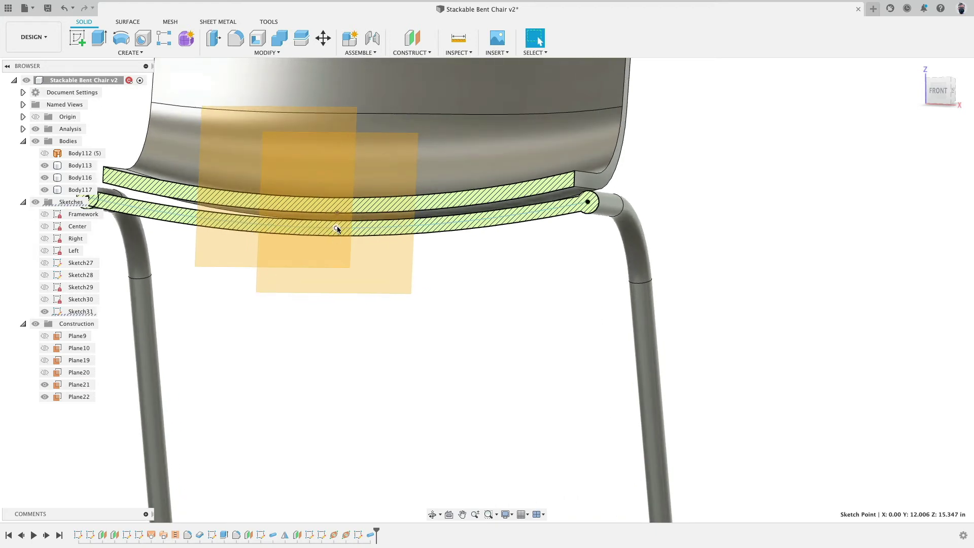
- Try raising the cross-support spline's middle point to about Z 15.58 in and check the pipe's clearance along the seat's underside
drag(337, 229, 338, 219)
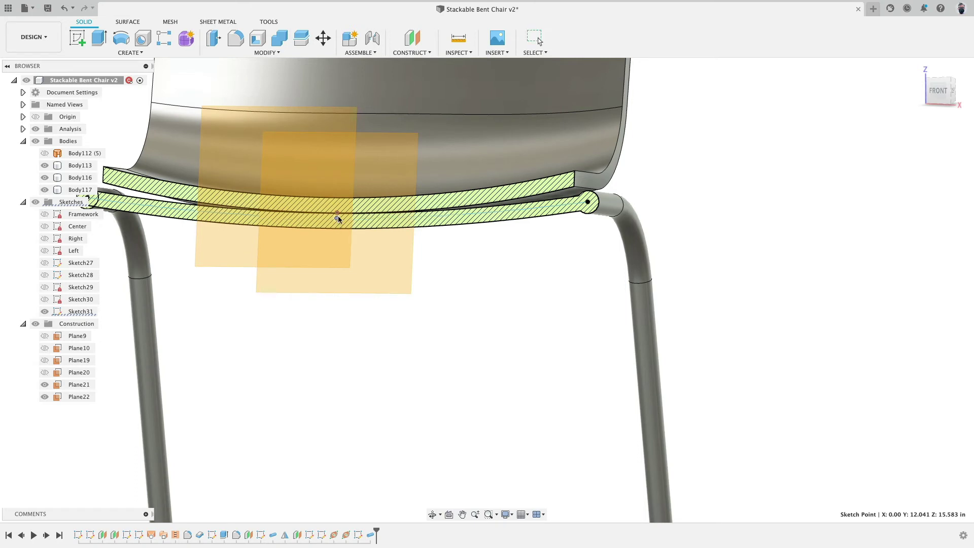
click(335, 247)
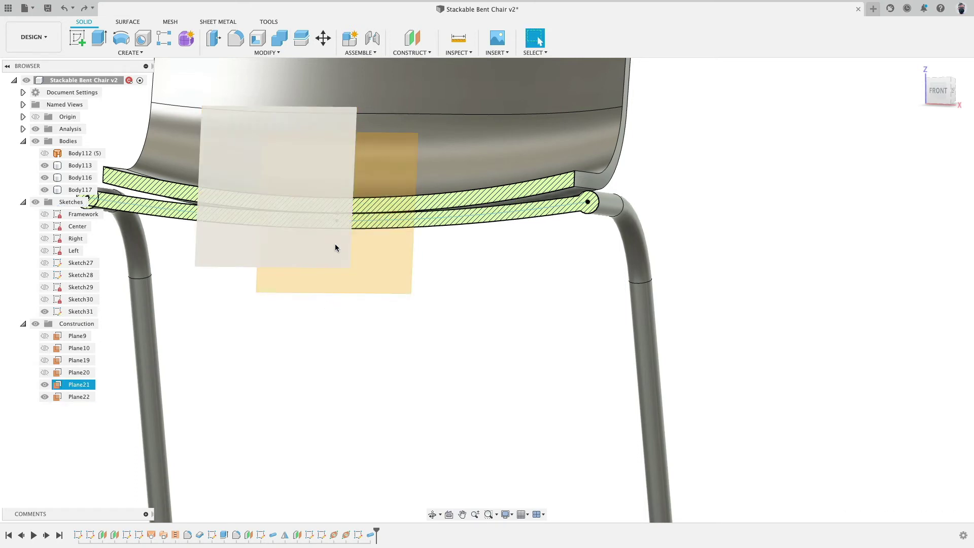
click(337, 224)
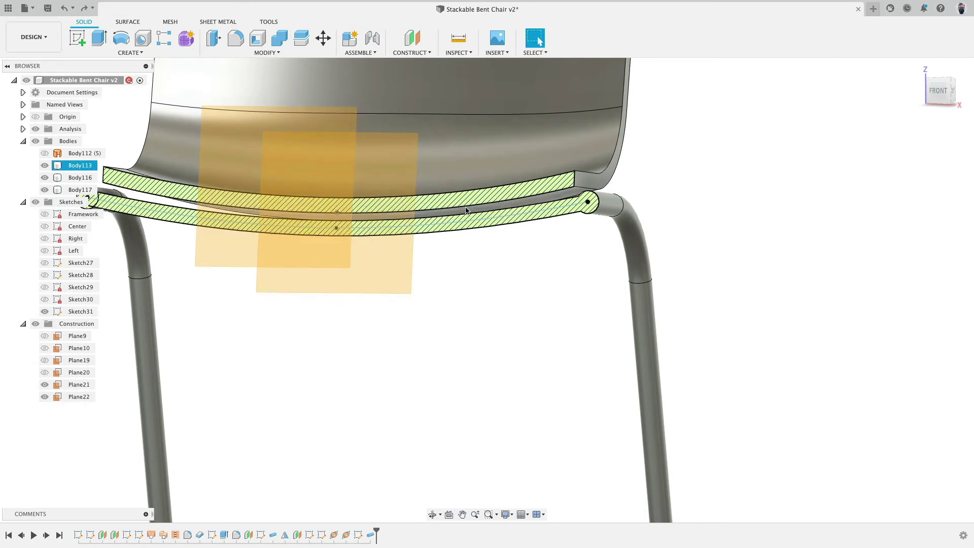
click(261, 213)
click(337, 226)
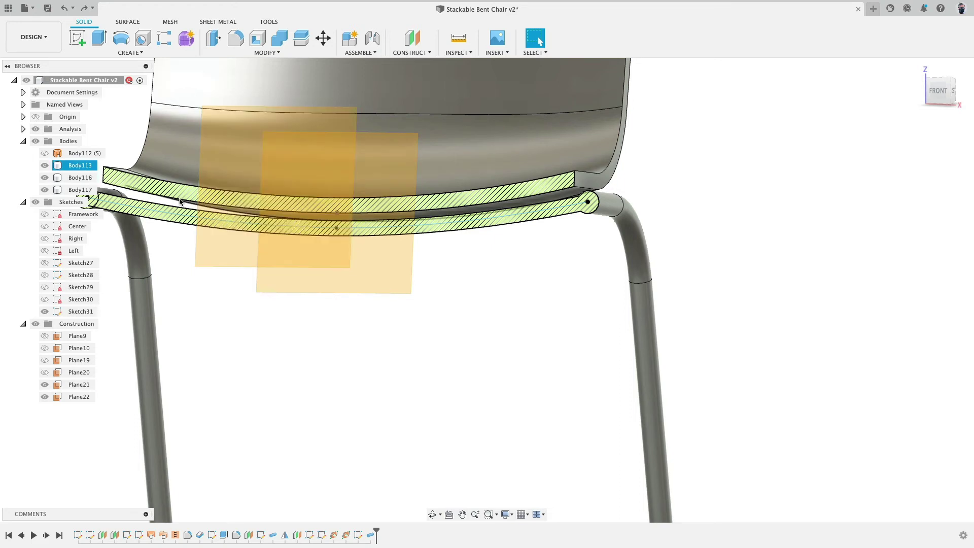
click(350, 220)
click(404, 210)
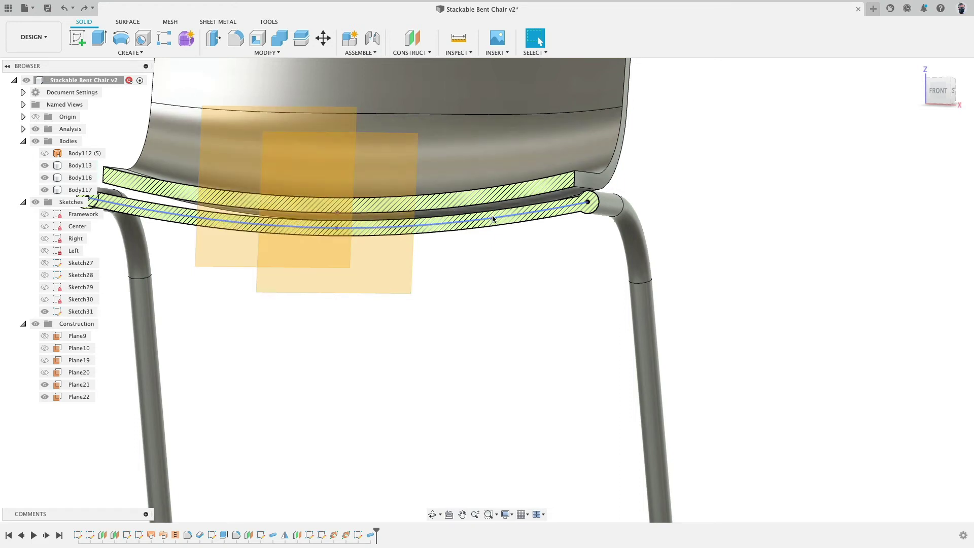
click(488, 193)
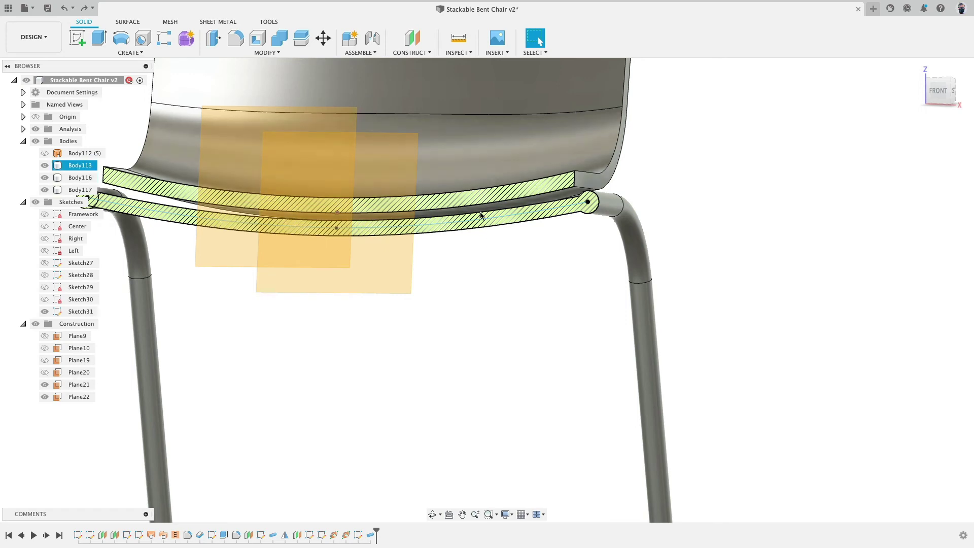
- Hide the construction planes and the section analysis to view the complete chair underside
click(40, 324)
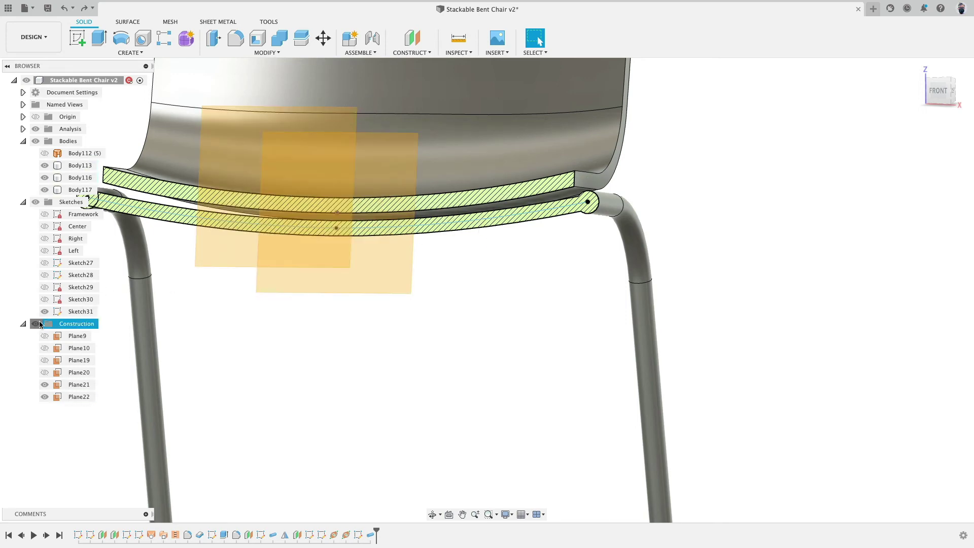
click(35, 324)
shift+middle_drag(305, 306, 496, 308)
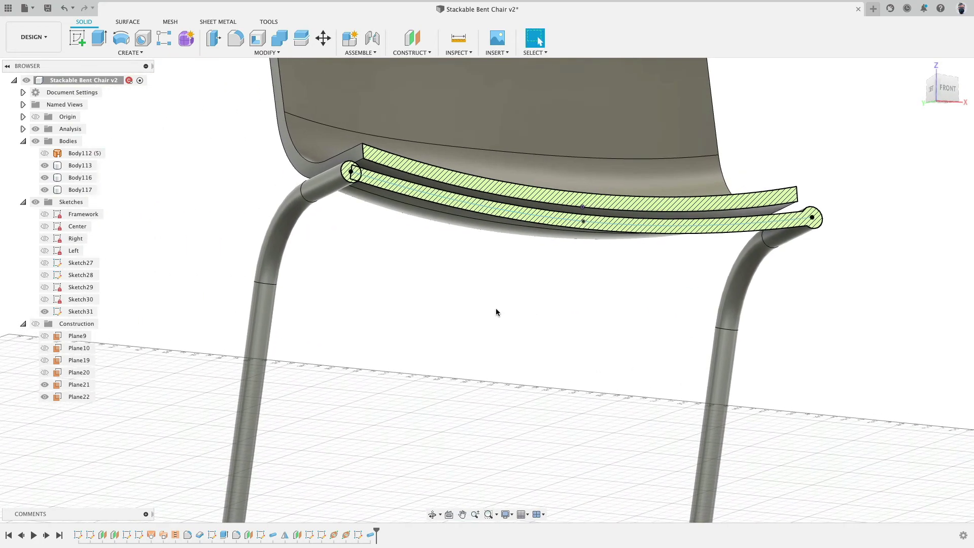
scroll(415, 354, down, 5)
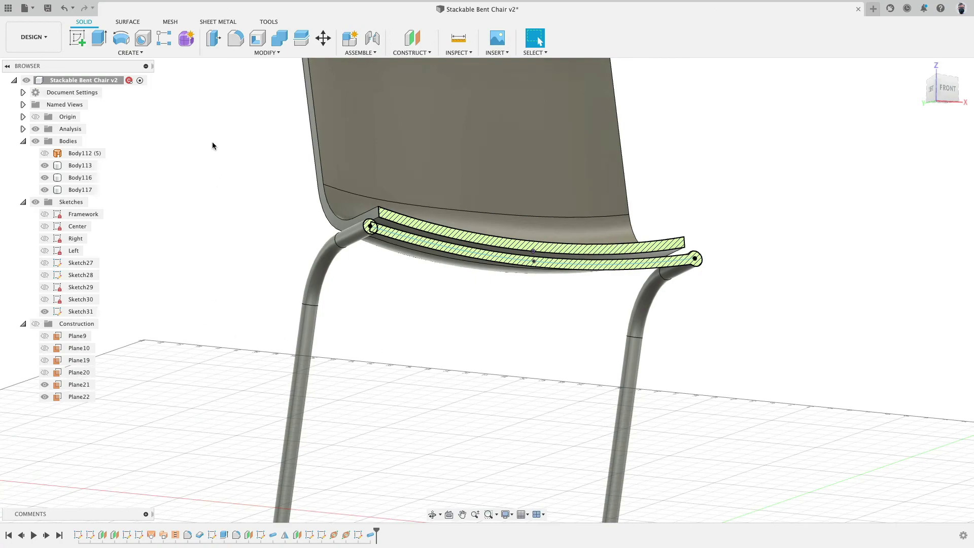
click(36, 128)
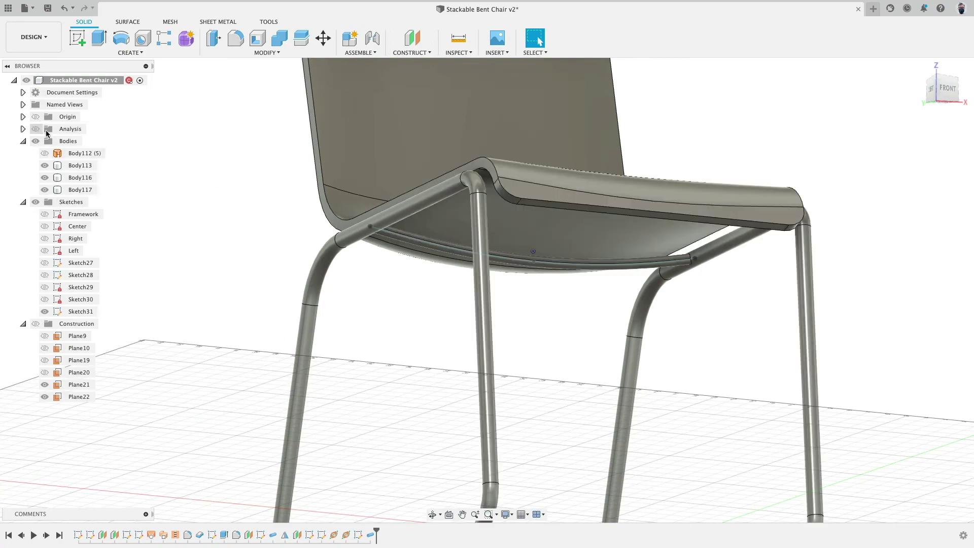
shift+middle_drag(403, 279, 408, 282)
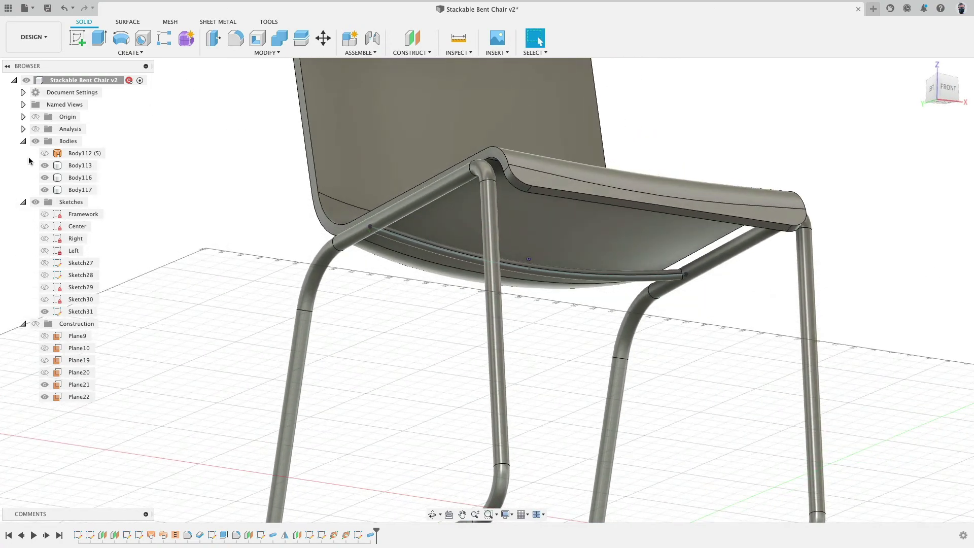
- Hide all bodies and the cross-support spline in Sketch31, and show Sketch28, Sketch29 and Sketch30
click(35, 141)
click(44, 299)
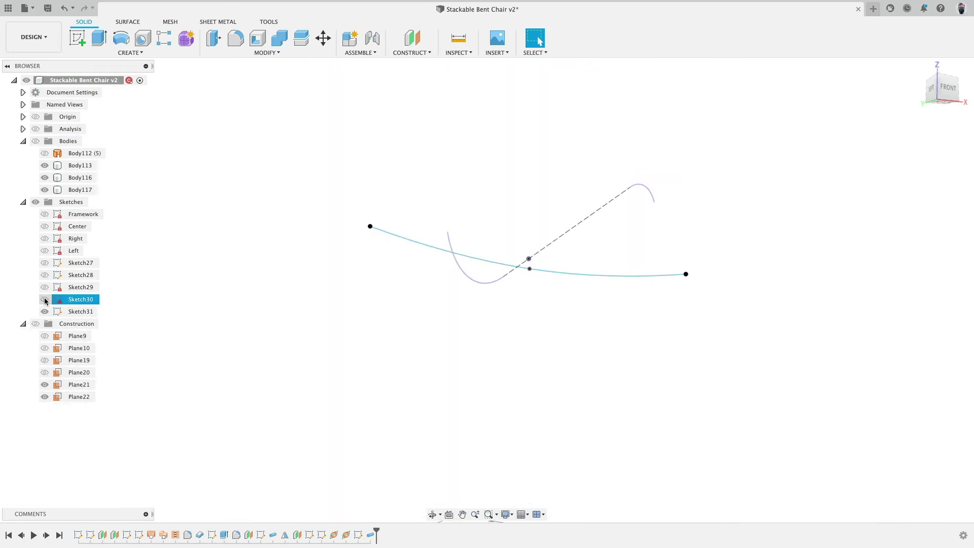
click(45, 287)
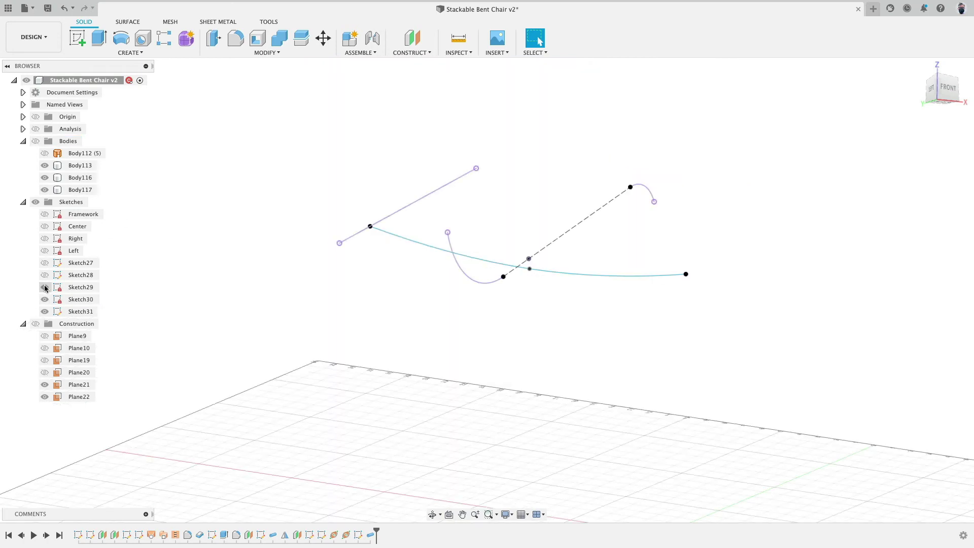
click(44, 287)
shift+middle_drag(264, 233, 159, 268)
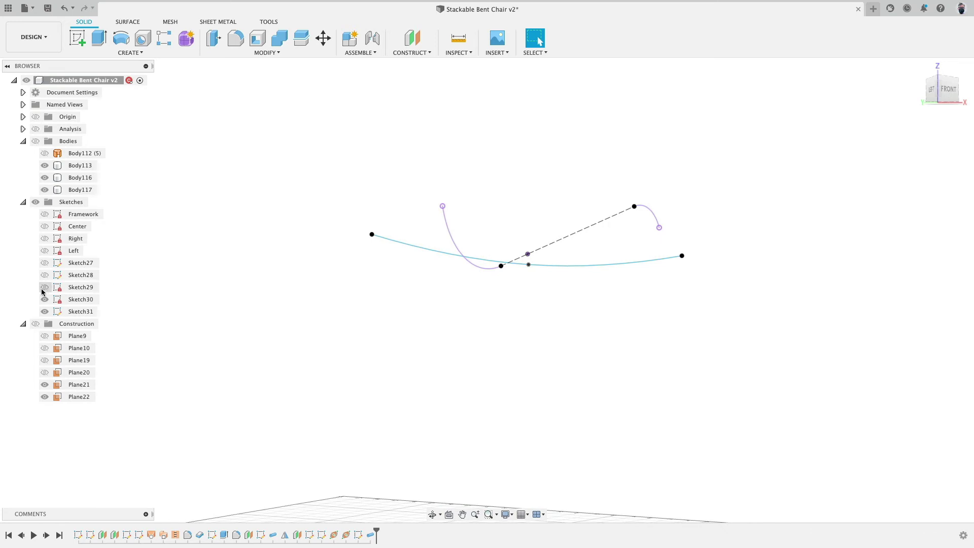
click(45, 287)
click(45, 306)
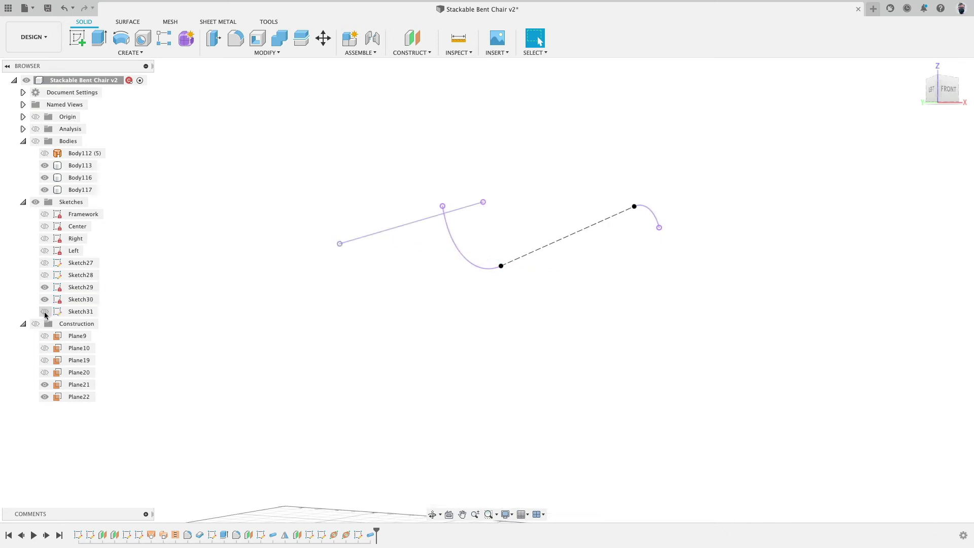
click(45, 300)
click(44, 275)
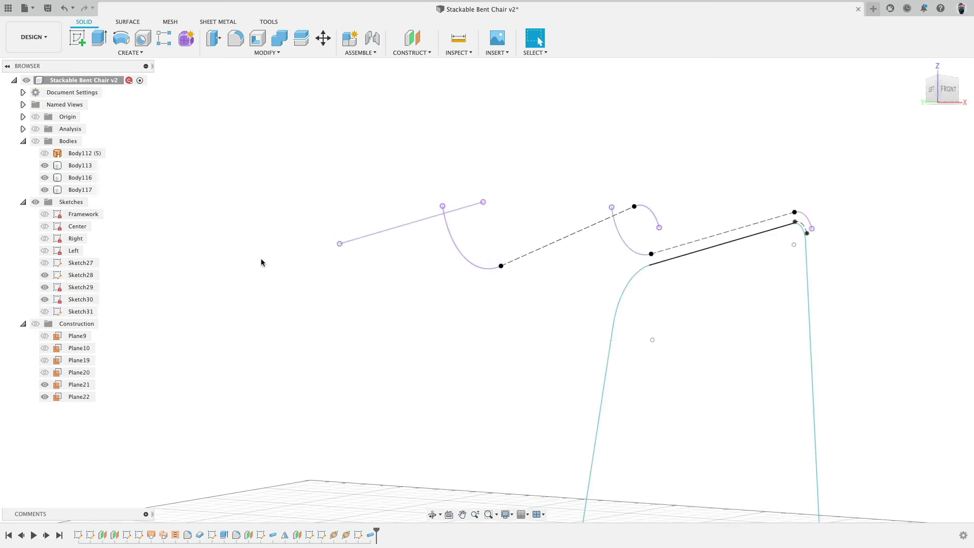
- Show the construction planes again and hide Plane22, leaving only Plane21 displayed with the rail sketches
click(36, 324)
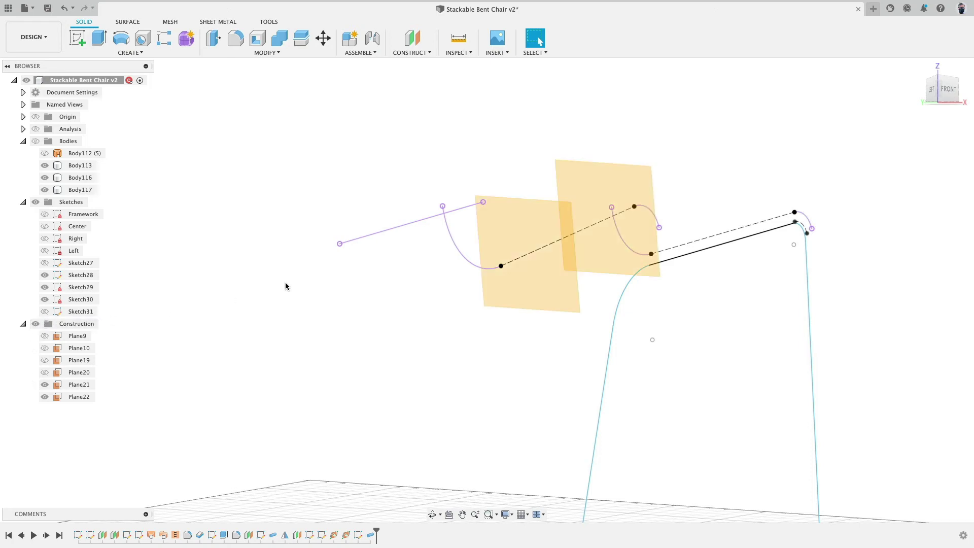
shift+middle_drag(285, 285, 521, 269)
click(517, 262)
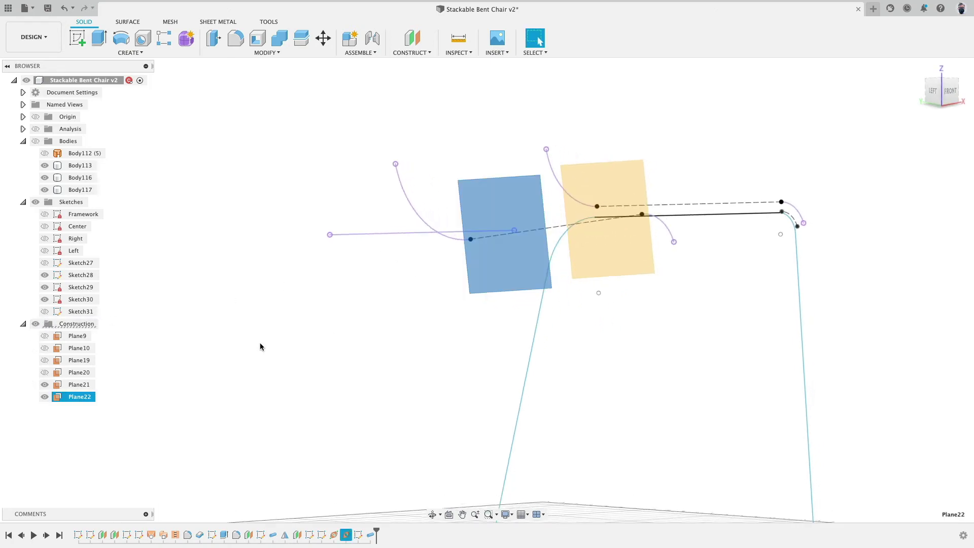
click(44, 397)
click(280, 171)
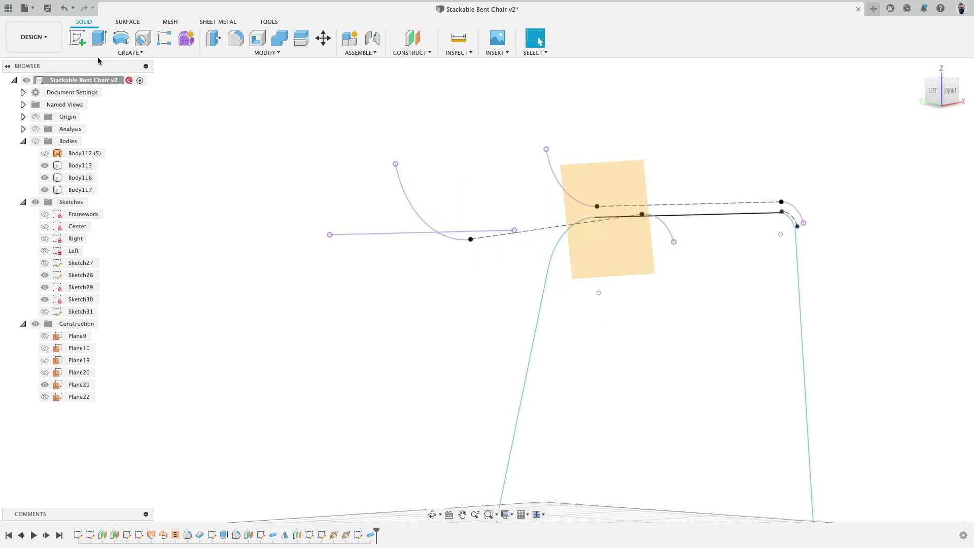
- Start a sketch on Plane21 and add intersection points where the two side rail lines cross the plane
click(77, 38)
click(580, 249)
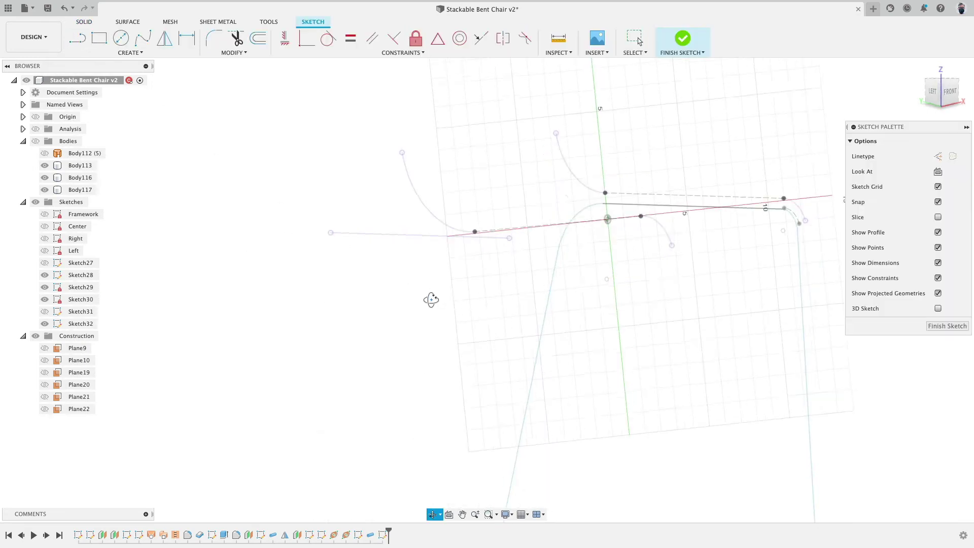
click(131, 52)
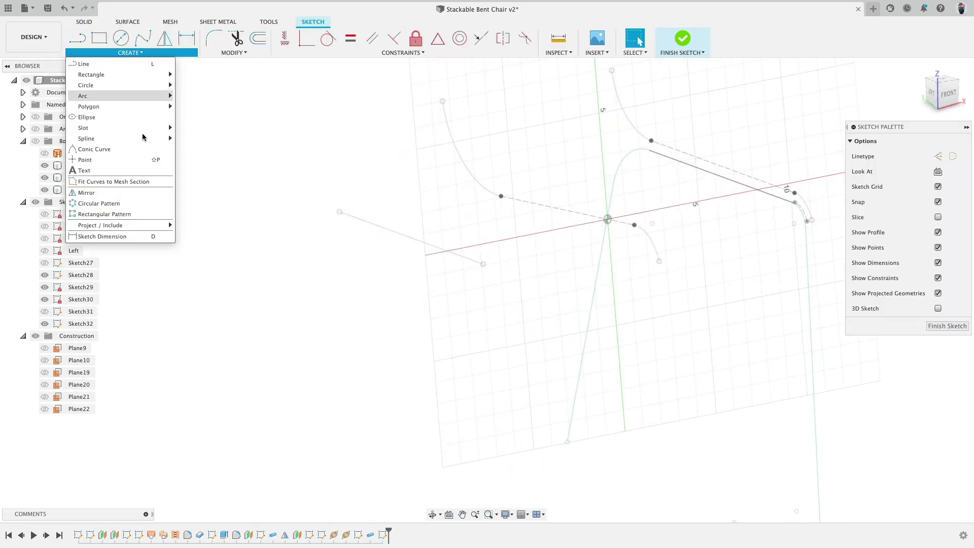
mouse_move(131, 226)
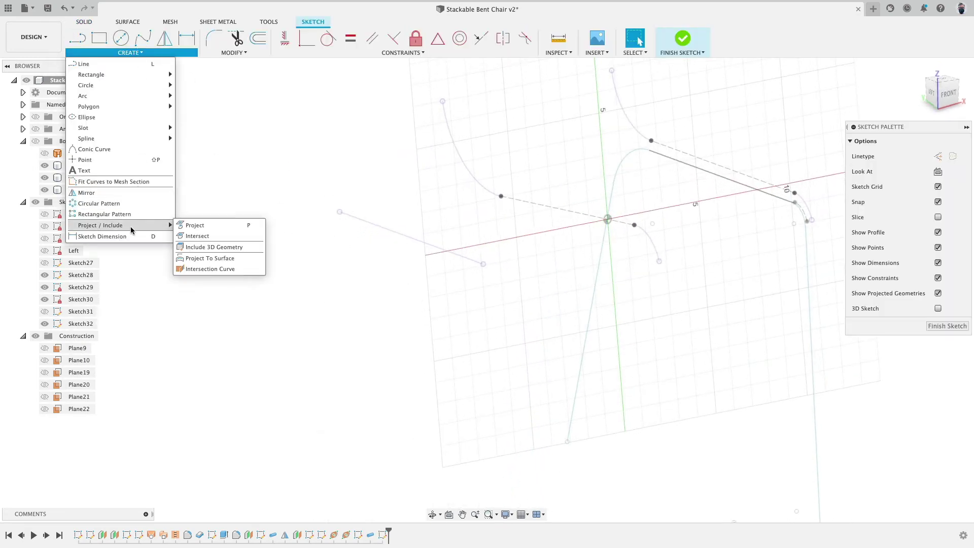
click(198, 236)
click(469, 261)
scroll(531, 264, right, 5)
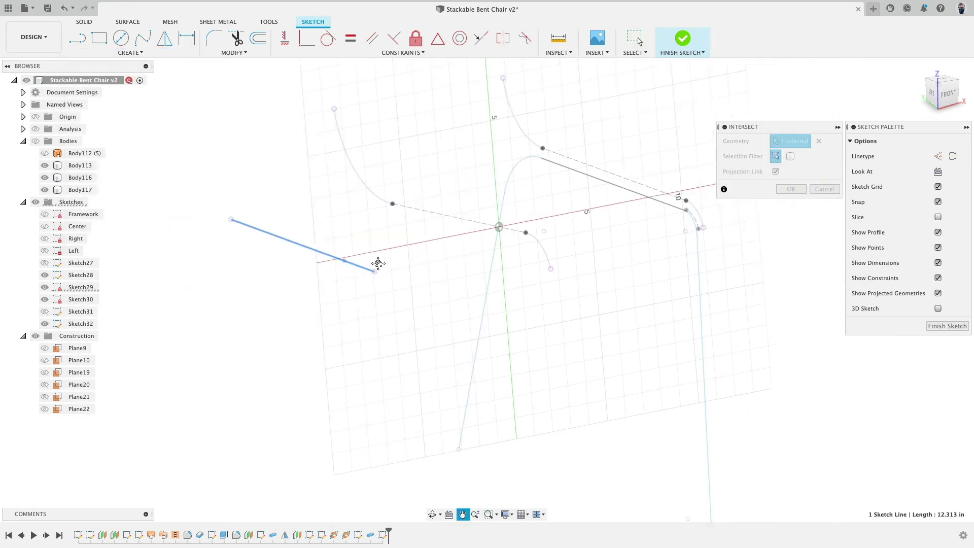
click(550, 209)
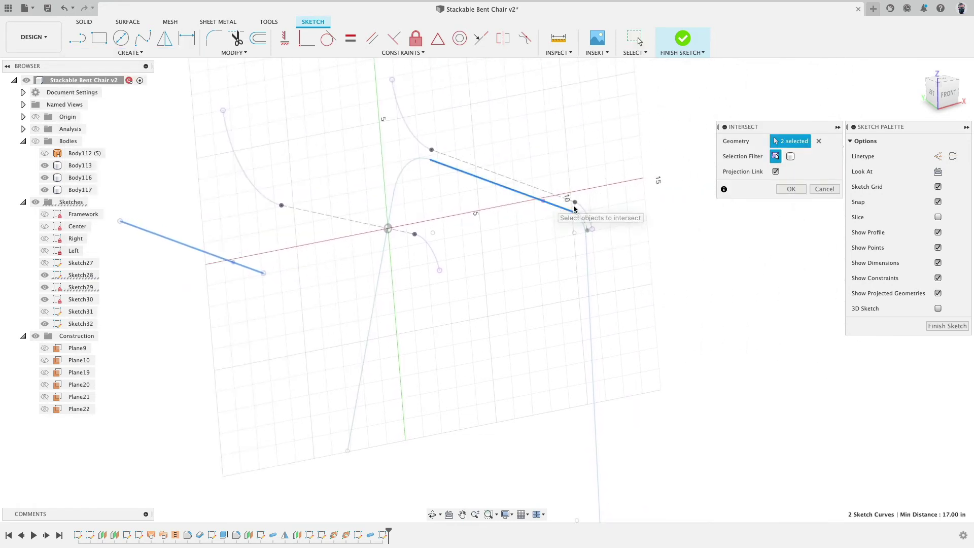
click(790, 189)
- Sketch a fit point spline between the two rail intersection points, passing through a middle point on the vertical axis below the origin
shift+middle_drag(522, 242, 281, 130)
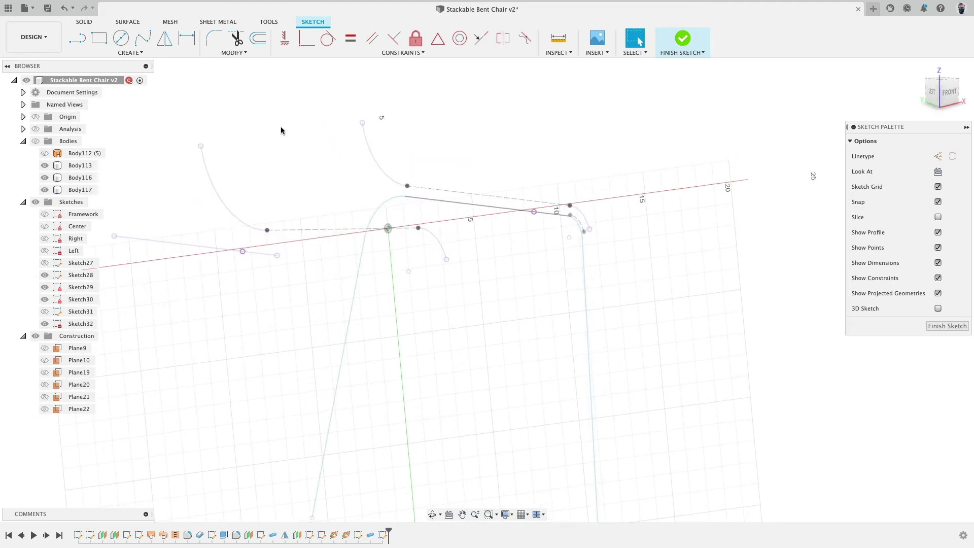
click(142, 39)
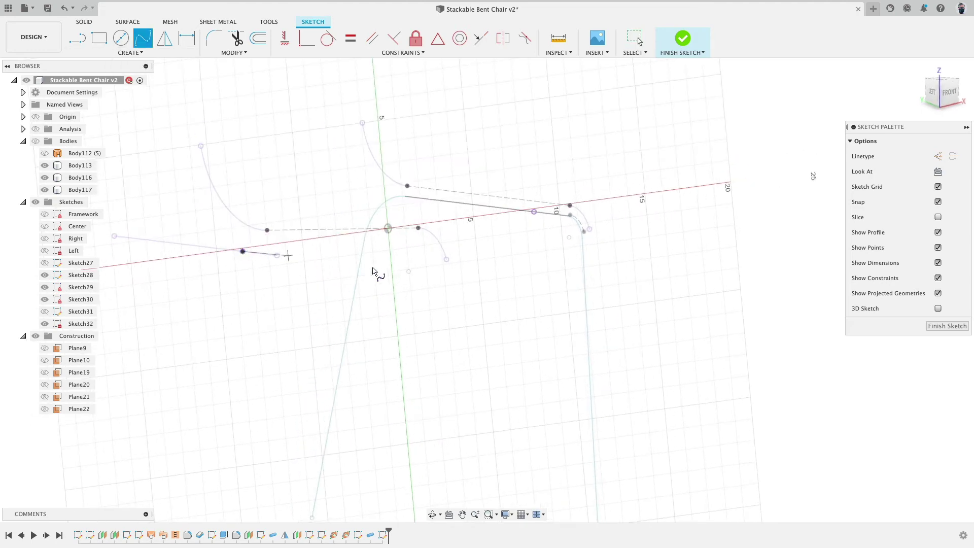
click(390, 249)
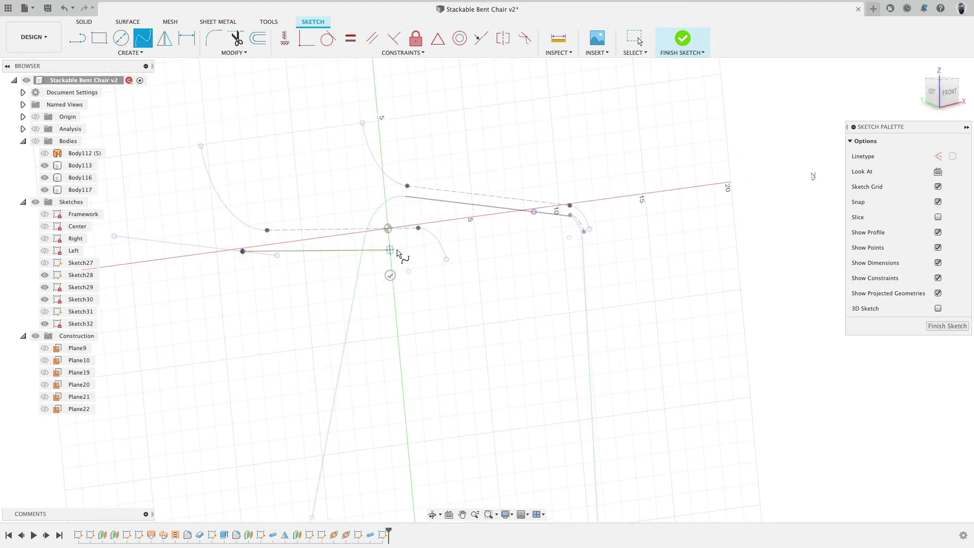
click(534, 212)
click(538, 236)
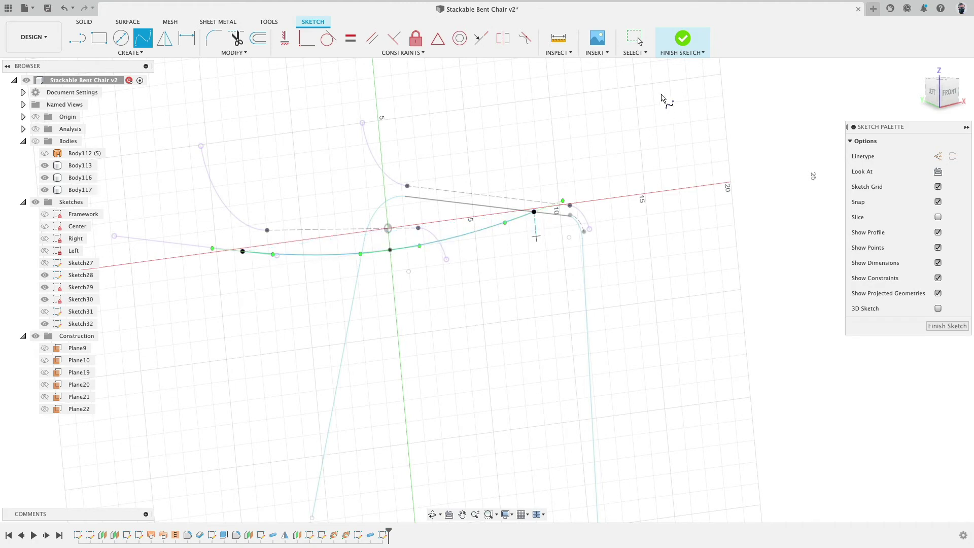
- Finish the sketch and create a joined circular pipe with a 0.50 in section along the new spline, with all bodies shown
click(683, 38)
click(130, 53)
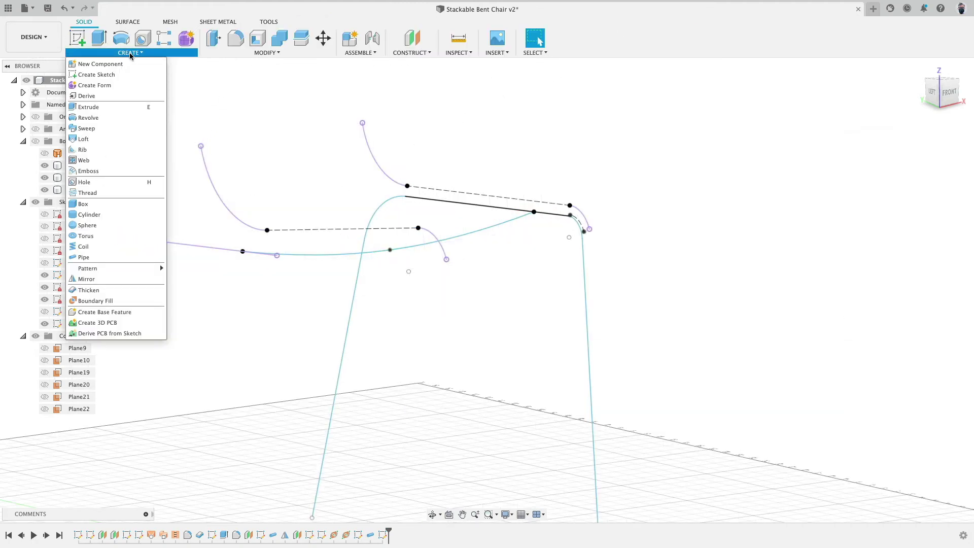
click(97, 257)
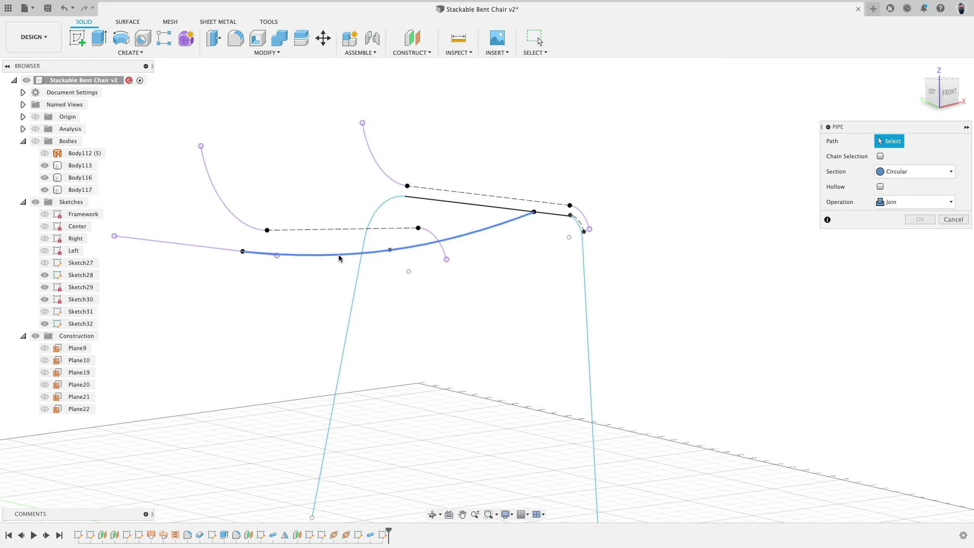
click(339, 254)
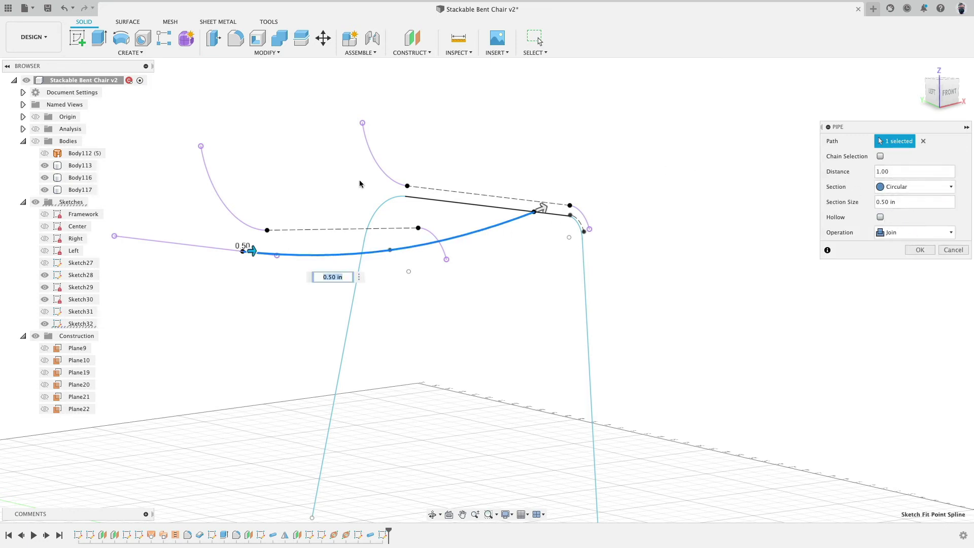
click(36, 141)
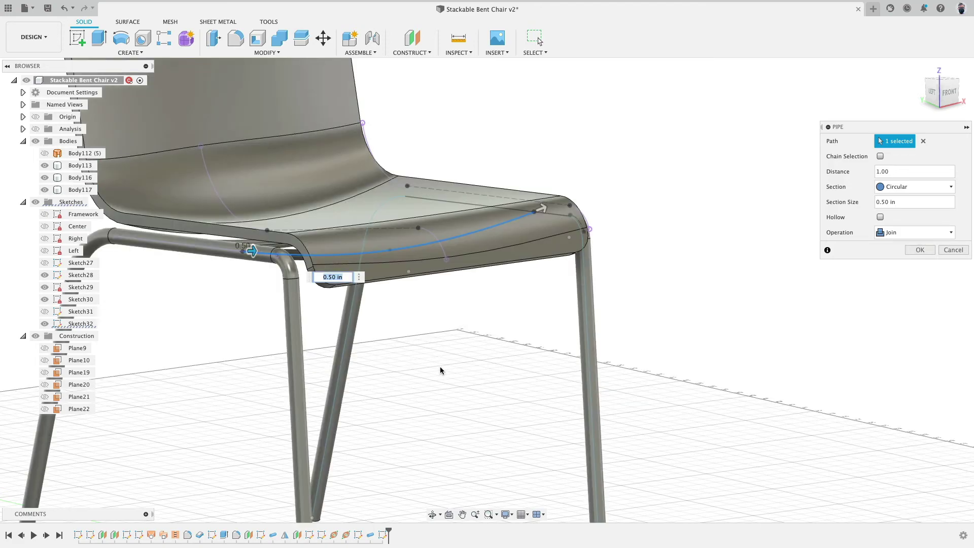
shift+middle_drag(440, 371, 442, 316)
click(918, 250)
- Inspect where the cross supports meet the side rails and change the front support pipe's operation to New Body
shift+middle_drag(605, 311, 674, 165)
scroll(487, 284, up, 10)
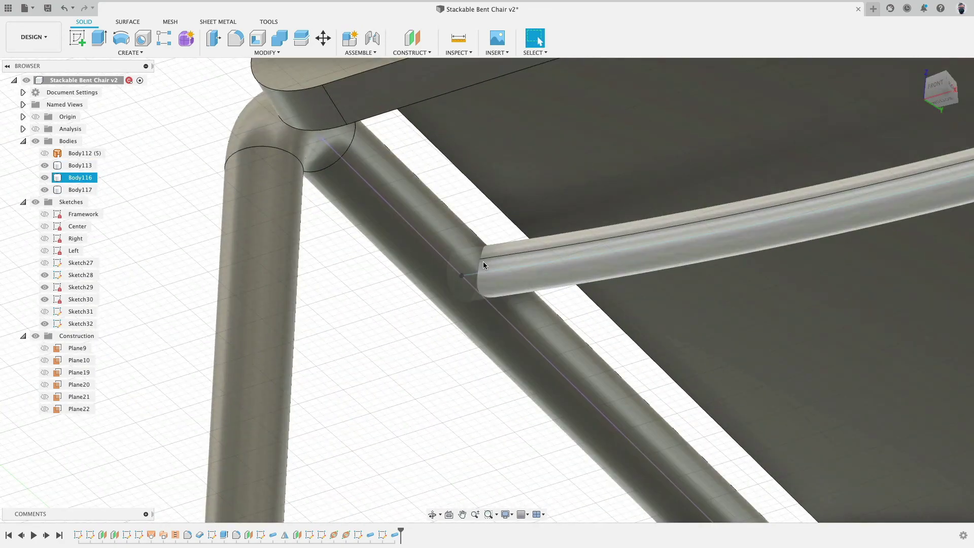
click(501, 284)
click(457, 253)
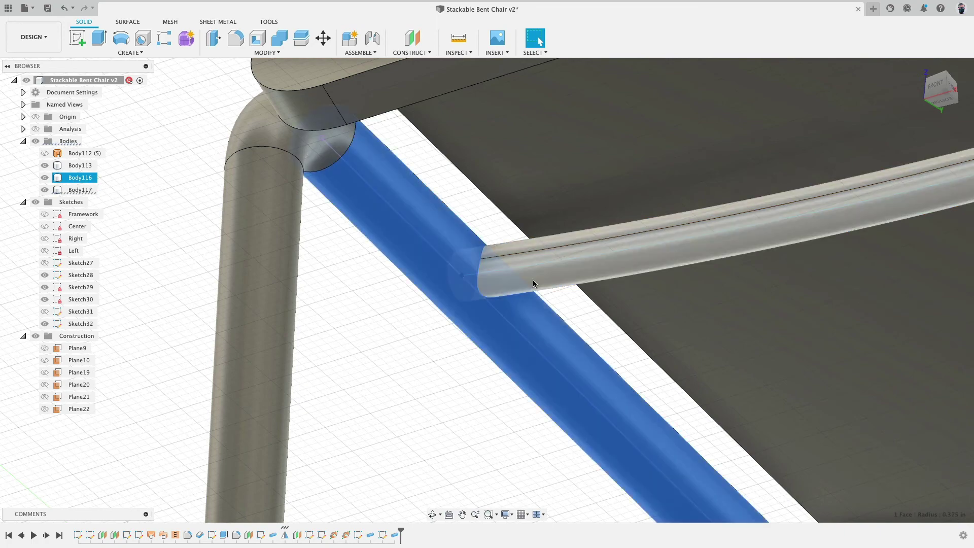
scroll(480, 342, down, 10)
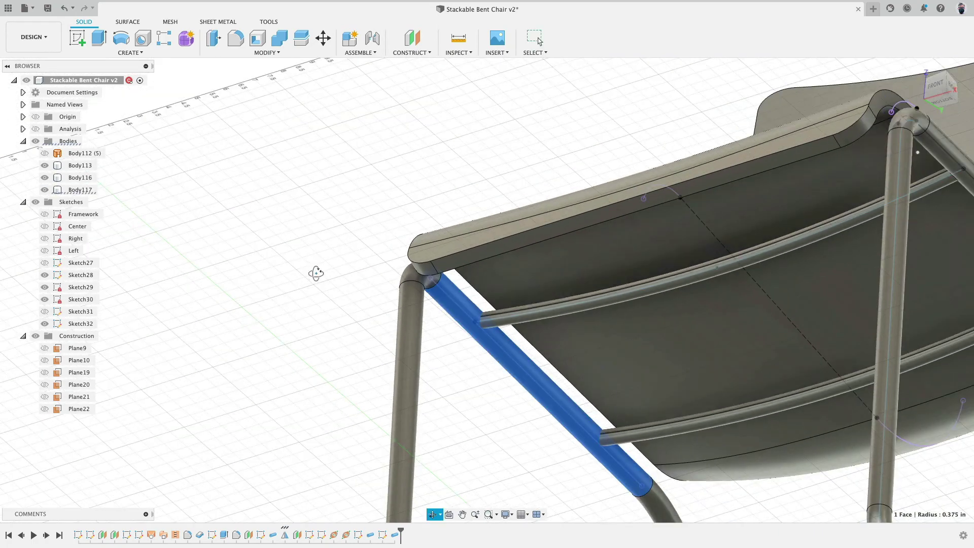
shift+middle_drag(317, 272, 457, 254)
scroll(370, 487, up, 5)
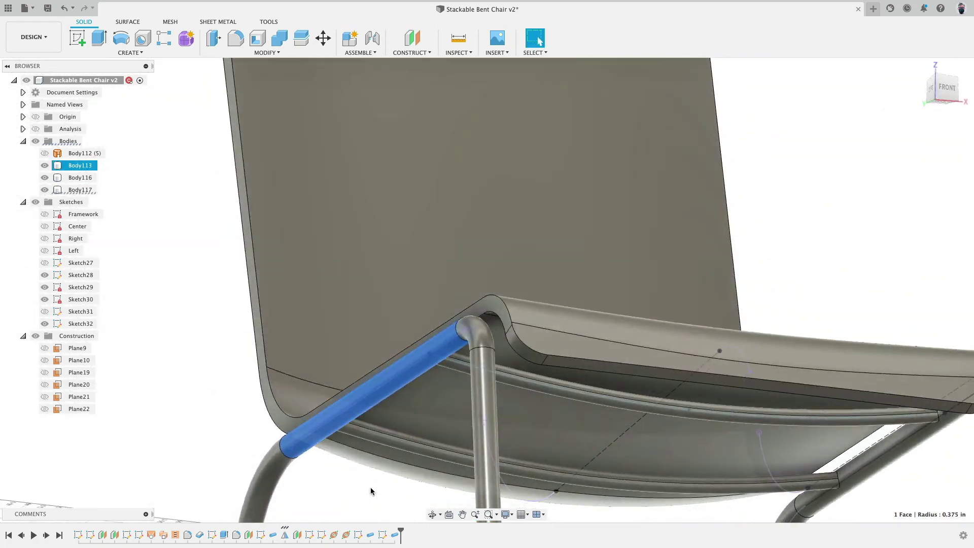
double_click(395, 535)
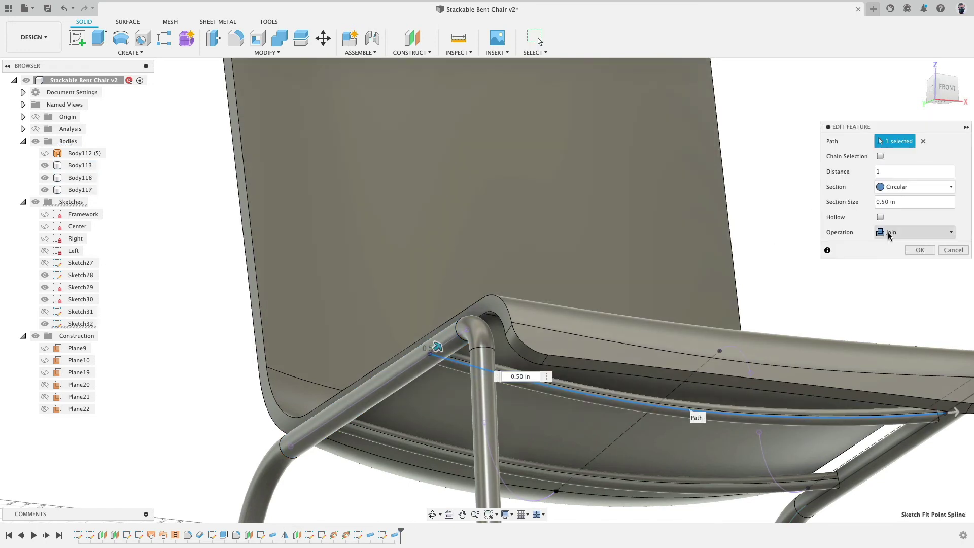
click(908, 232)
click(899, 274)
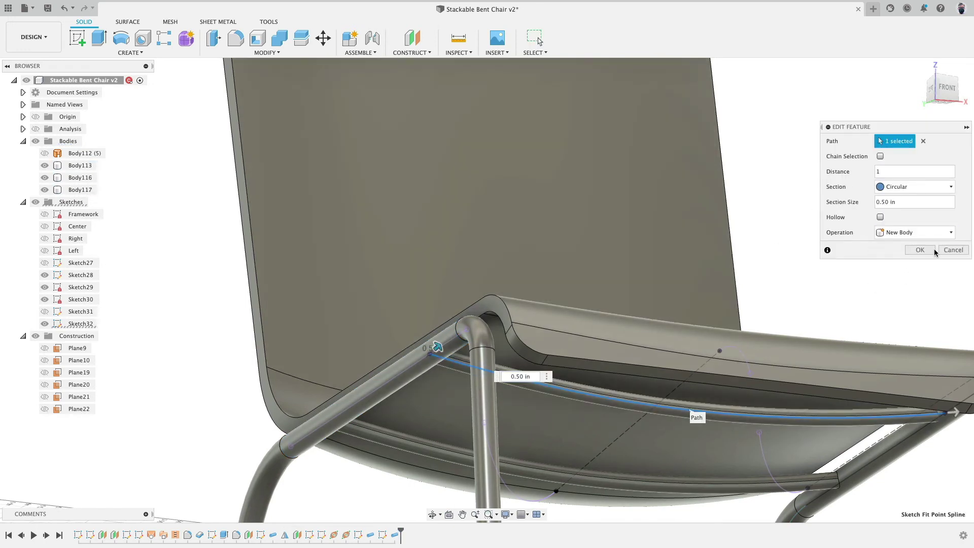
click(920, 252)
- Change the rear cross-support pipe's operation to New Body
double_click(370, 534)
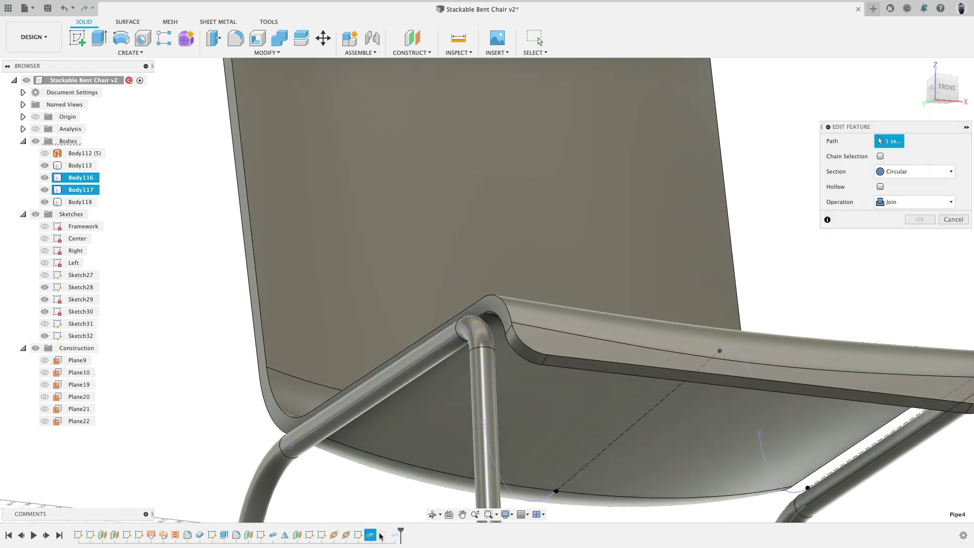
click(928, 235)
click(899, 276)
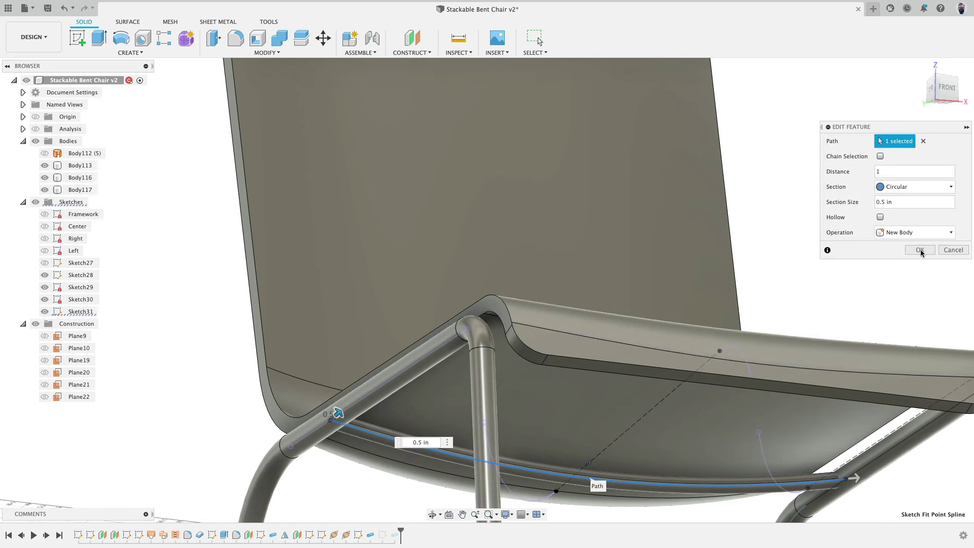
click(908, 251)
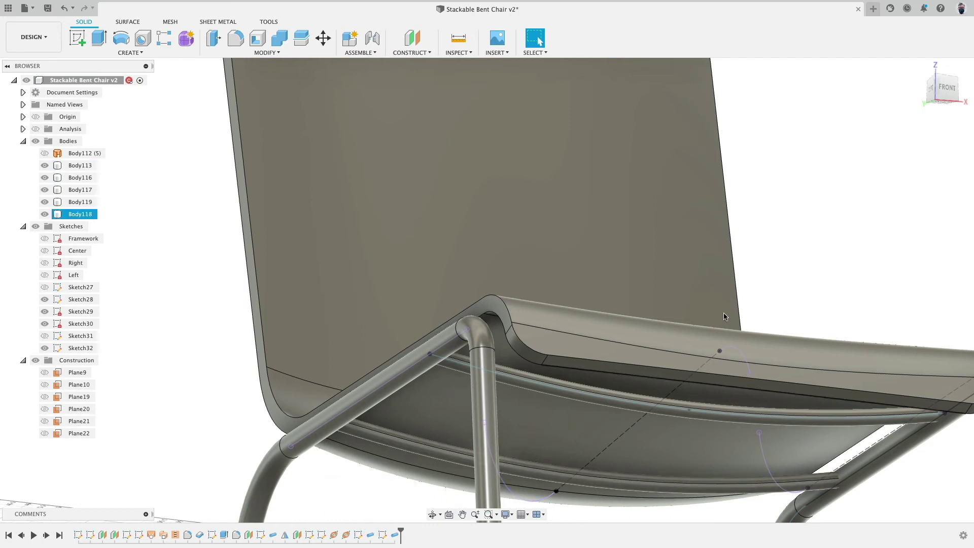
- Create a section analysis through Plane21 at 0.00 in and turn its display on
shift+middle_drag(751, 269, 723, 170)
click(411, 110)
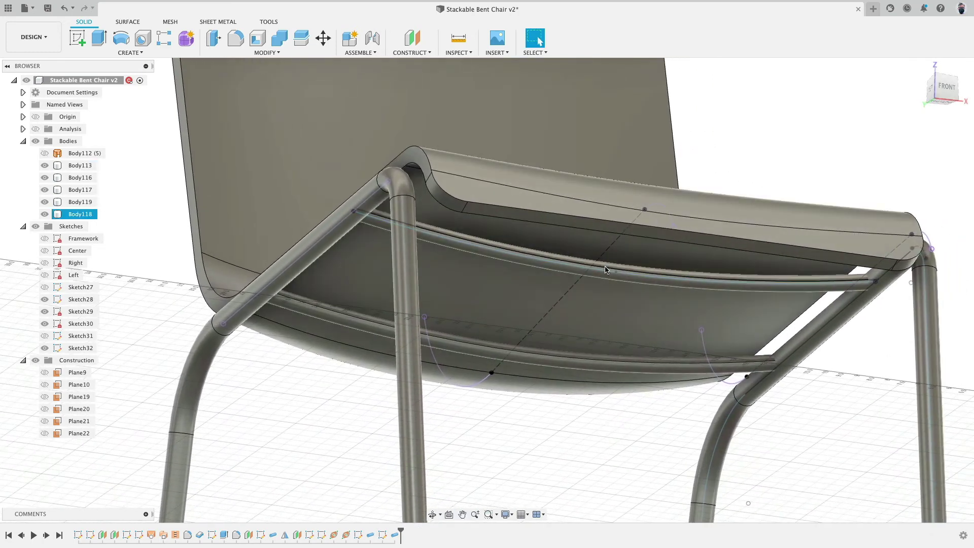
click(458, 52)
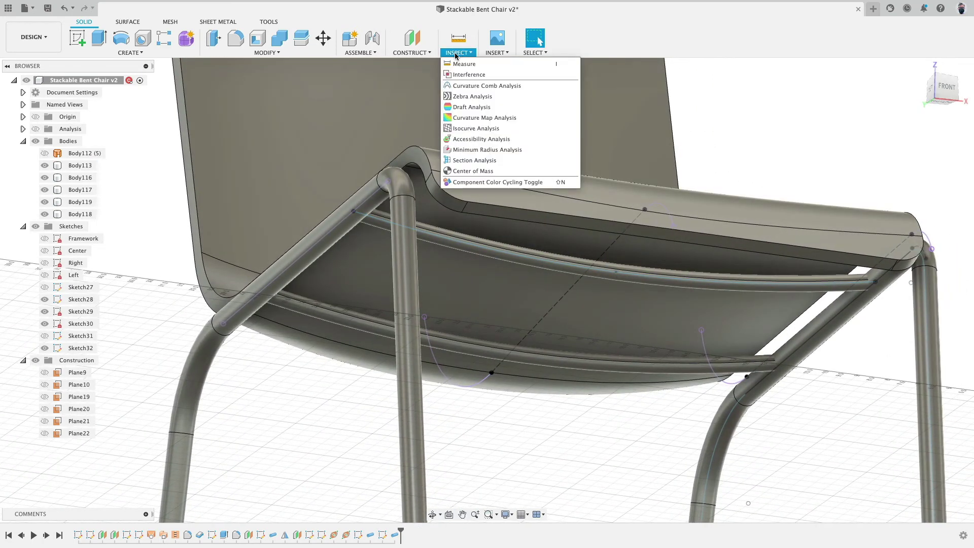
click(490, 161)
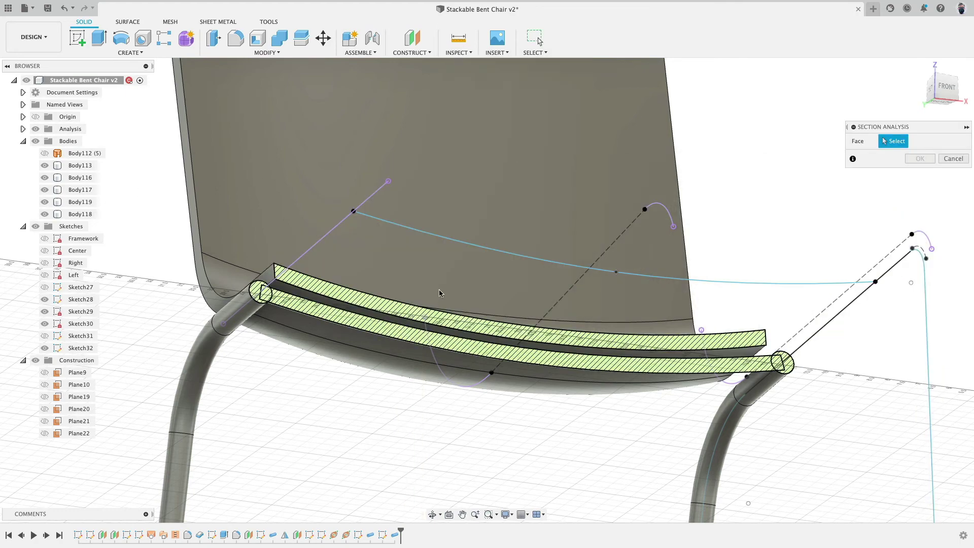
click(45, 421)
click(602, 210)
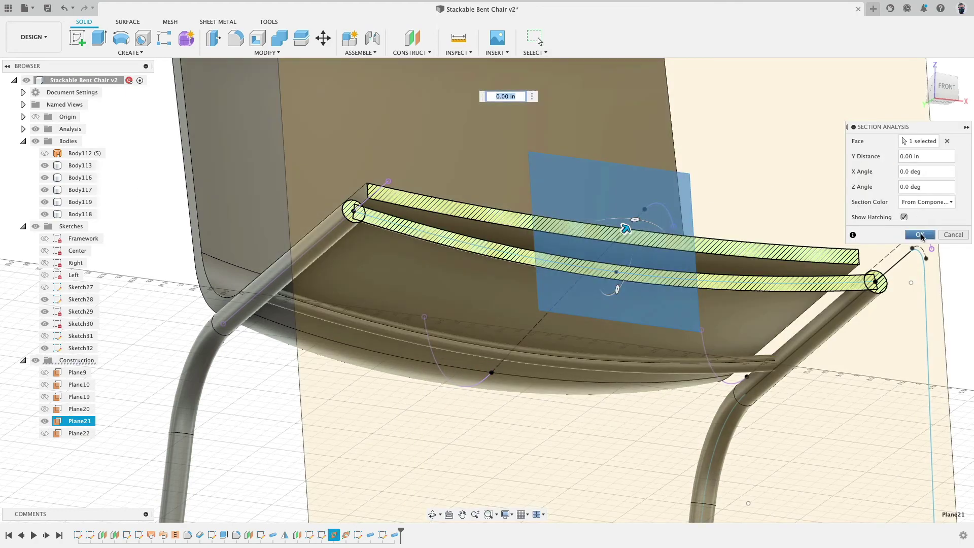
click(920, 235)
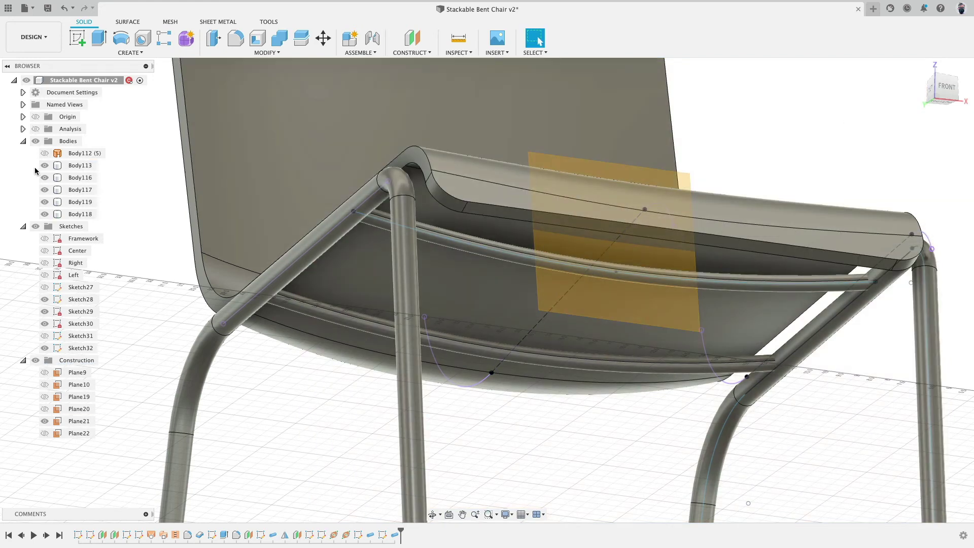
click(35, 128)
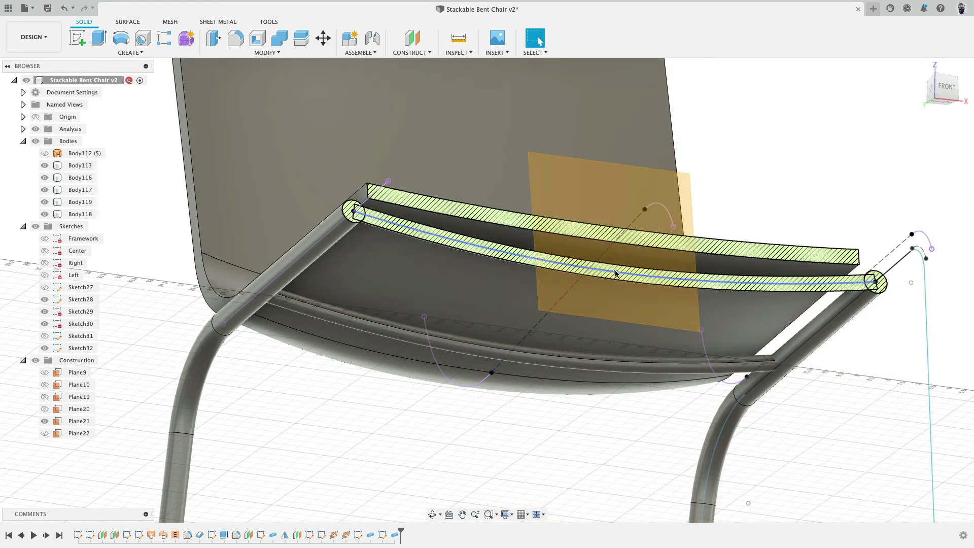
- Raise the front support spline's middle point toward the seat in two moves of about 0.3 in and 0.075 in
click(617, 275)
key(m)
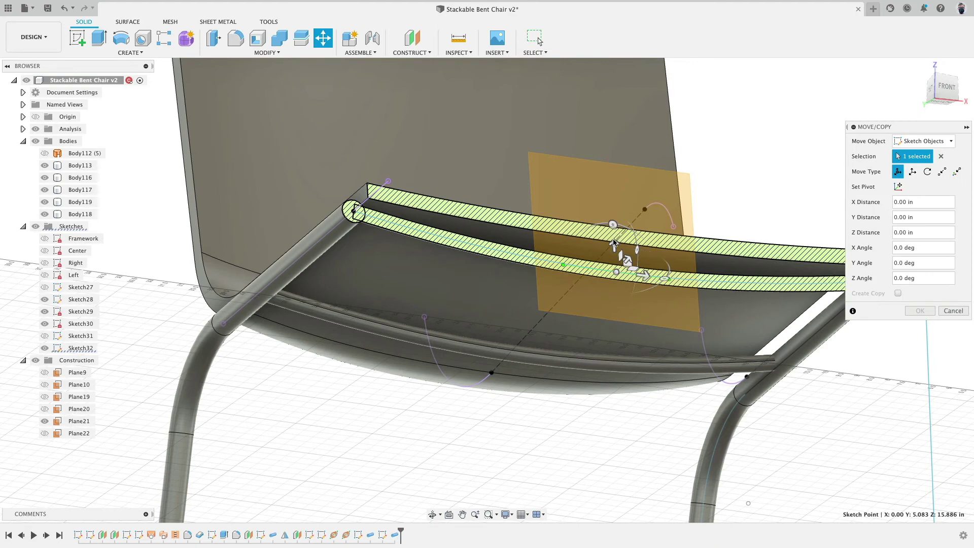
mouse_move(620, 259)
mouse_down()
mouse_move(619, 233)
mouse_move(744, 263)
mouse_up()
click(919, 311)
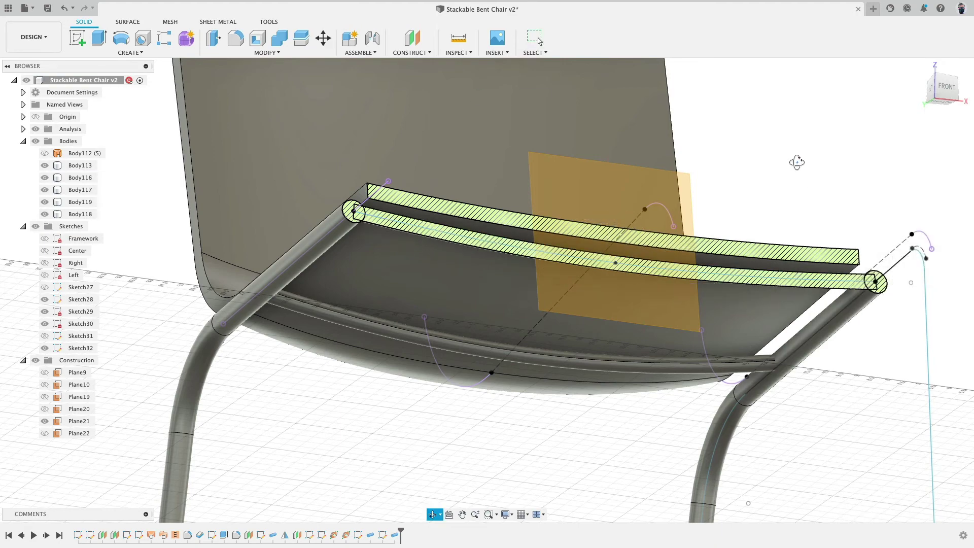
shift+middle_drag(798, 159, 740, 177)
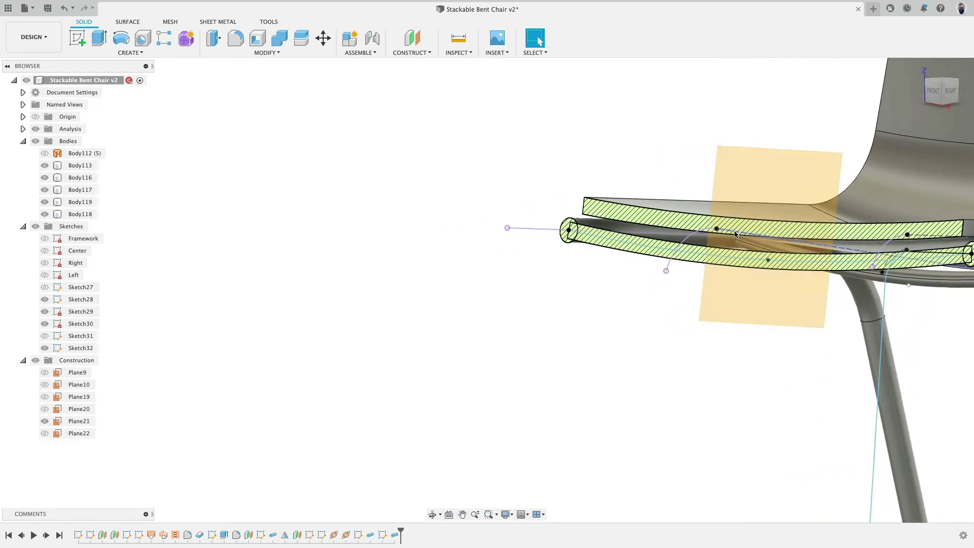
click(766, 261)
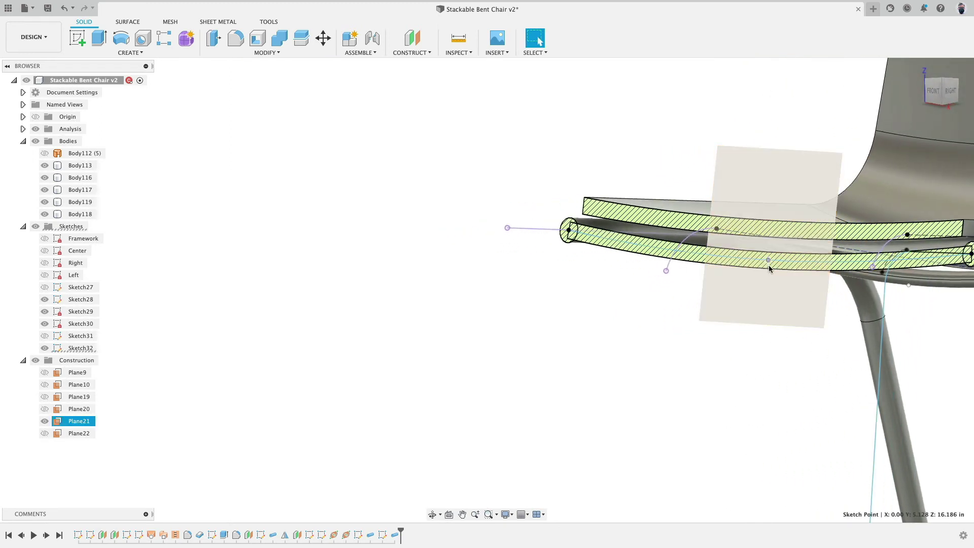
key(m)
drag(770, 229, 771, 229)
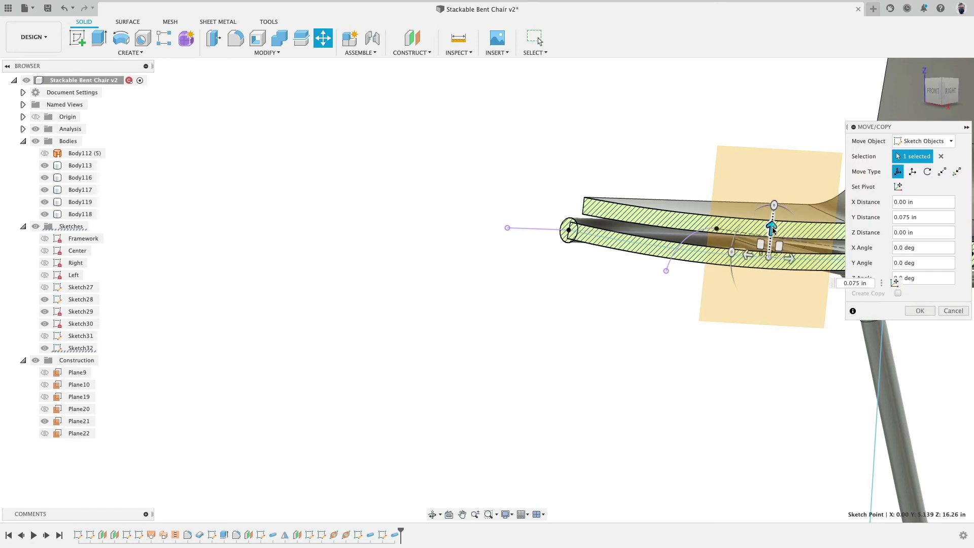
click(919, 311)
- Hide the section analysis and all construction planes
shift+middle_drag(669, 318, 440, 319)
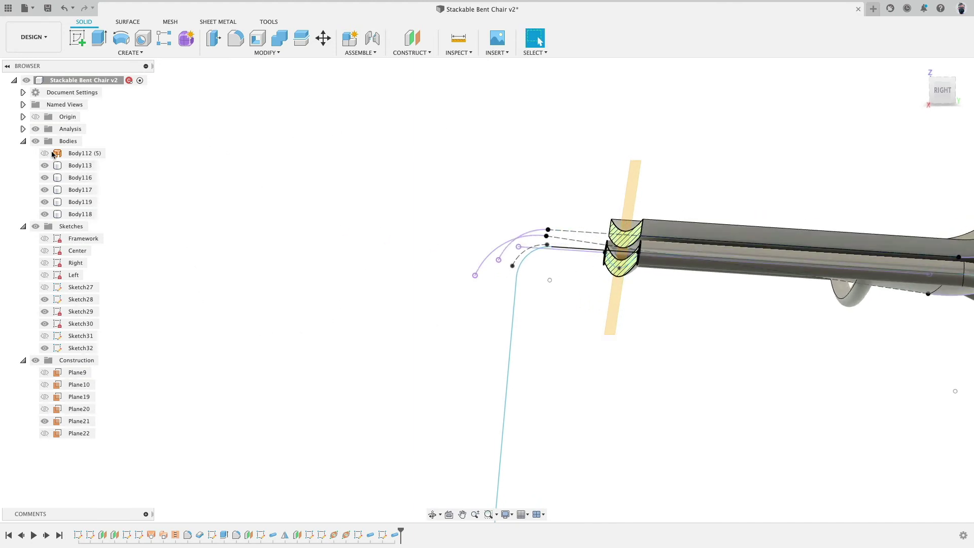
click(36, 129)
shift+middle_drag(456, 325, 598, 323)
key(Escape)
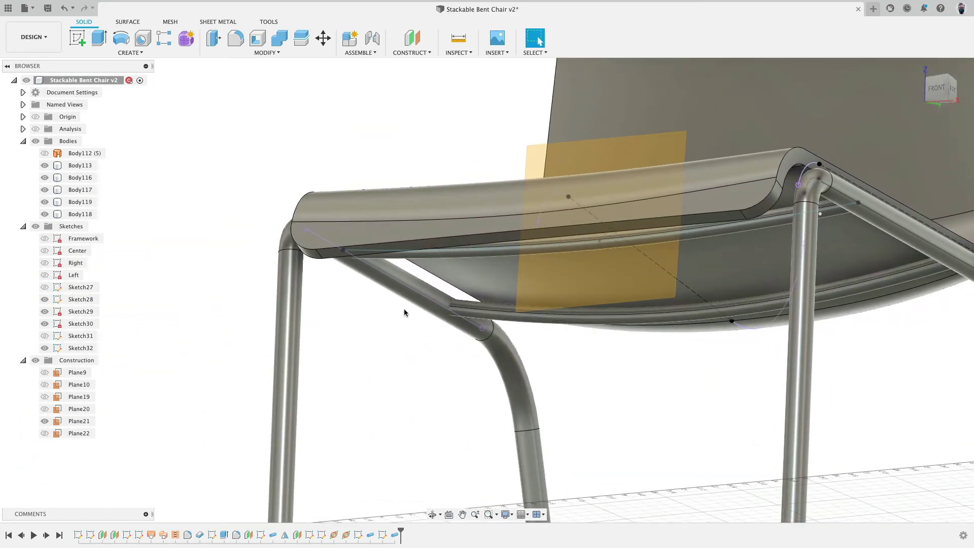
click(35, 360)
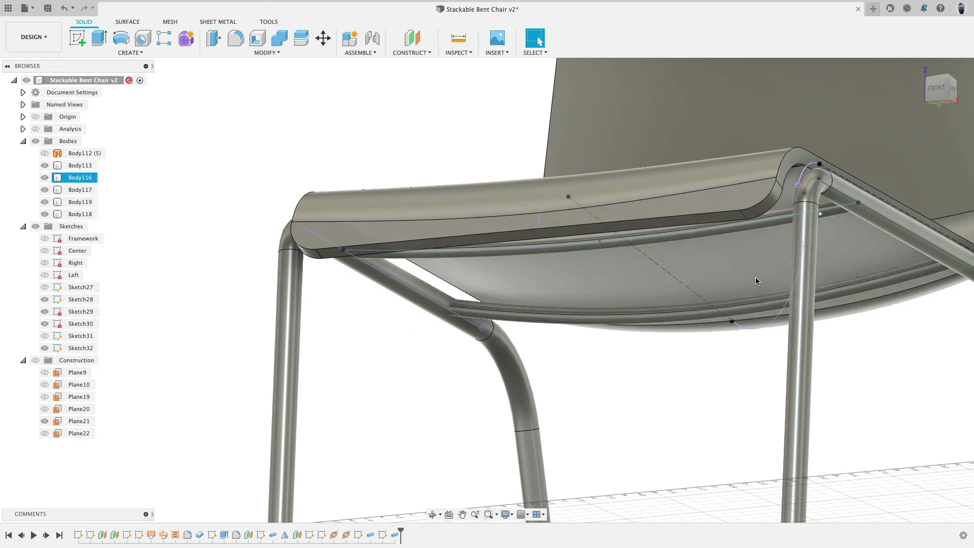
- Combine the front support pipe with the rear support pipe and both side leg tubes using the Join operation
click(279, 38)
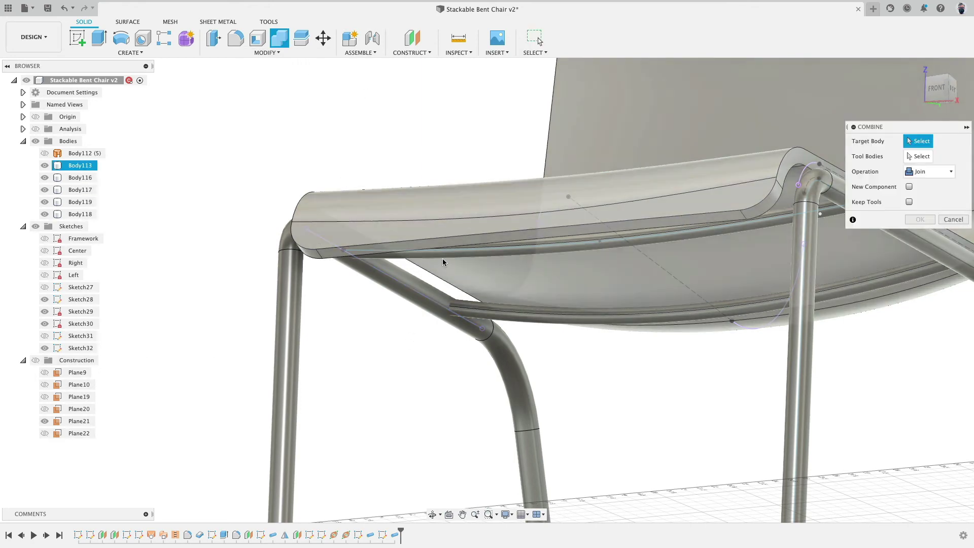
click(443, 256)
click(479, 315)
click(494, 345)
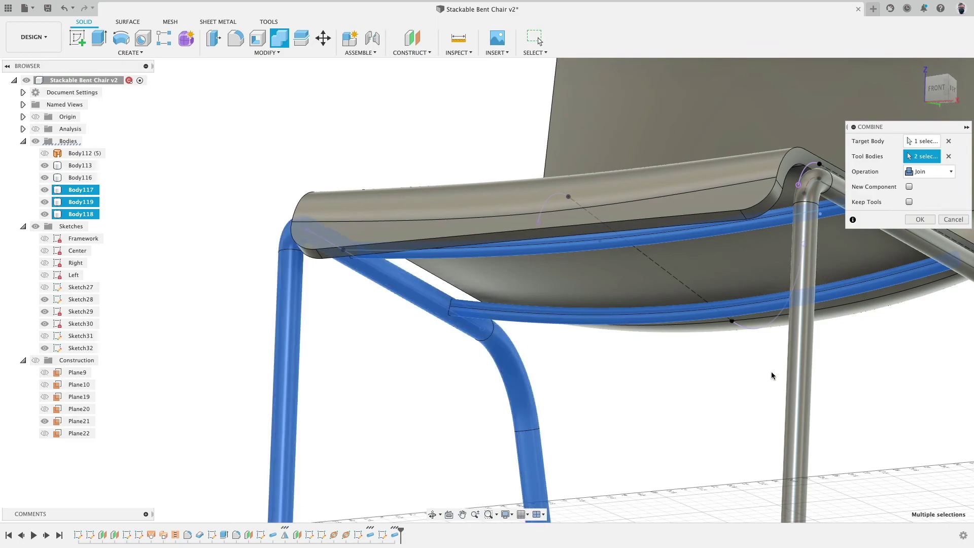
click(794, 373)
click(919, 220)
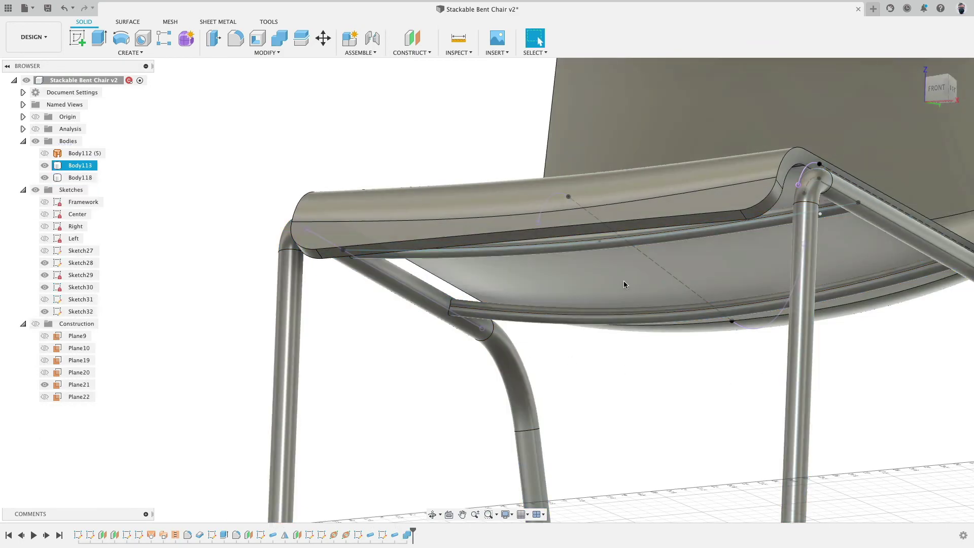
- Hide the seat body and all sketches so only the combined tubular frame is displayed
shift+middle_drag(623, 281, 564, 377)
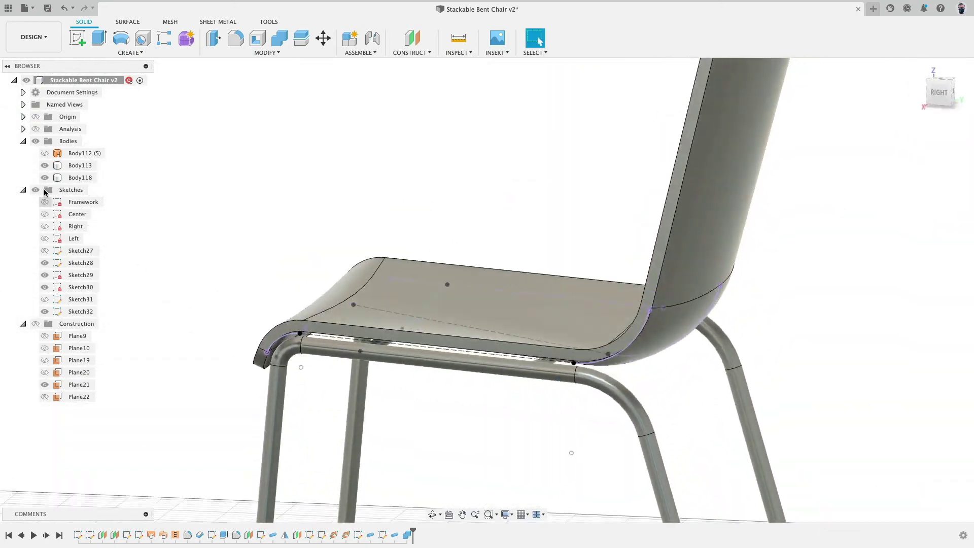
click(44, 165)
scroll(258, 213, down, 3)
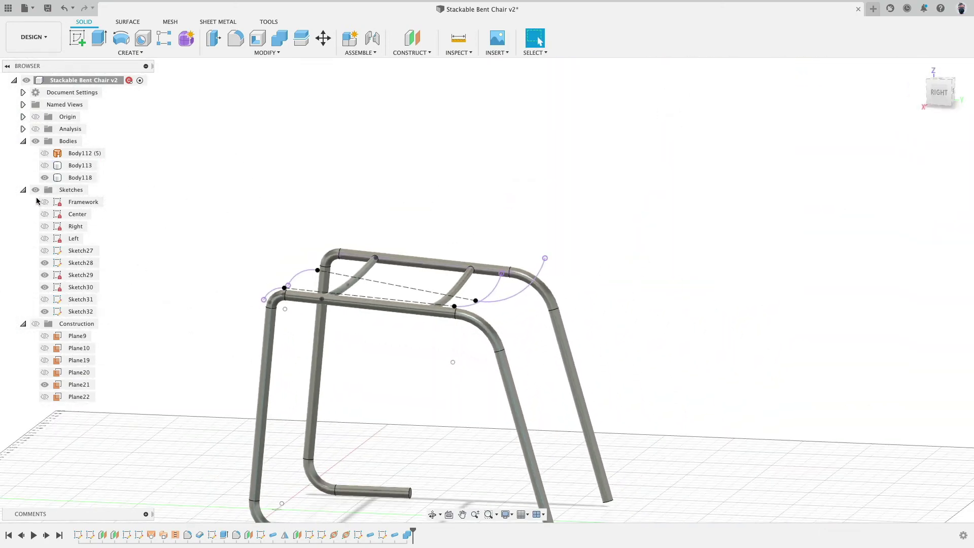
click(35, 189)
scroll(306, 170, down, 3)
mouse_move(307, 170)
shift+middle_down()
mouse_move(298, 257)
mouse_move(294, 195)
mouse_move(357, 180)
shift+middle_up()
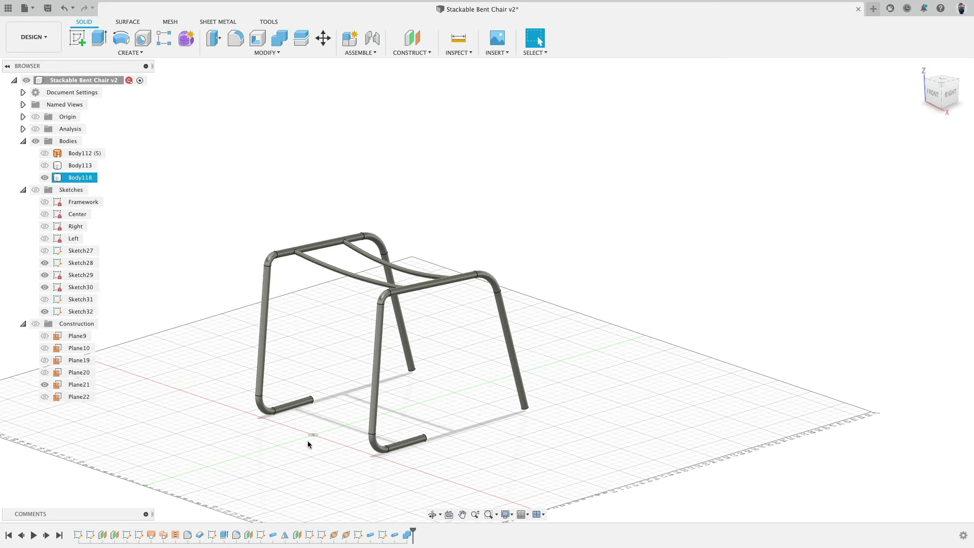
- Edit the leg profile sketch and extend its bottom line to meet the lower end of the rear leg
click(262, 535)
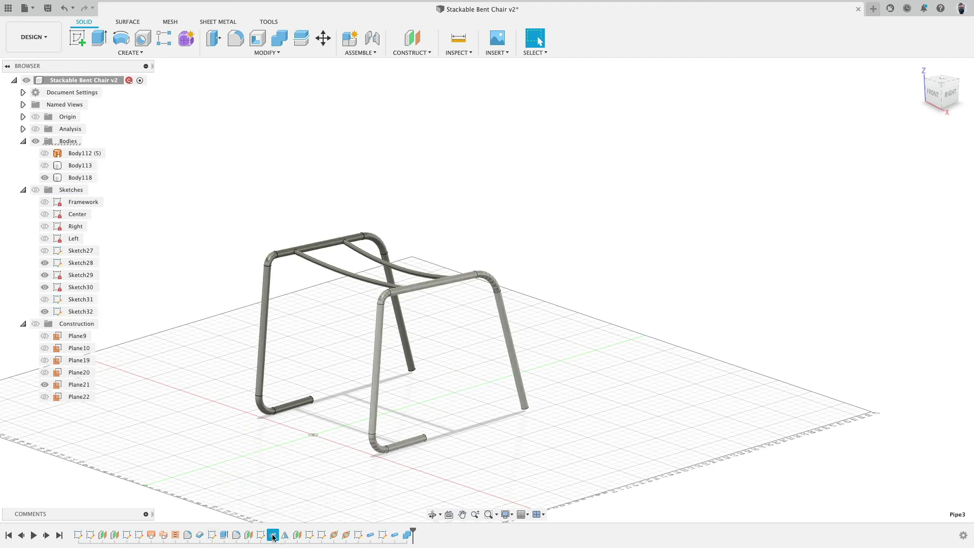
double_click(260, 536)
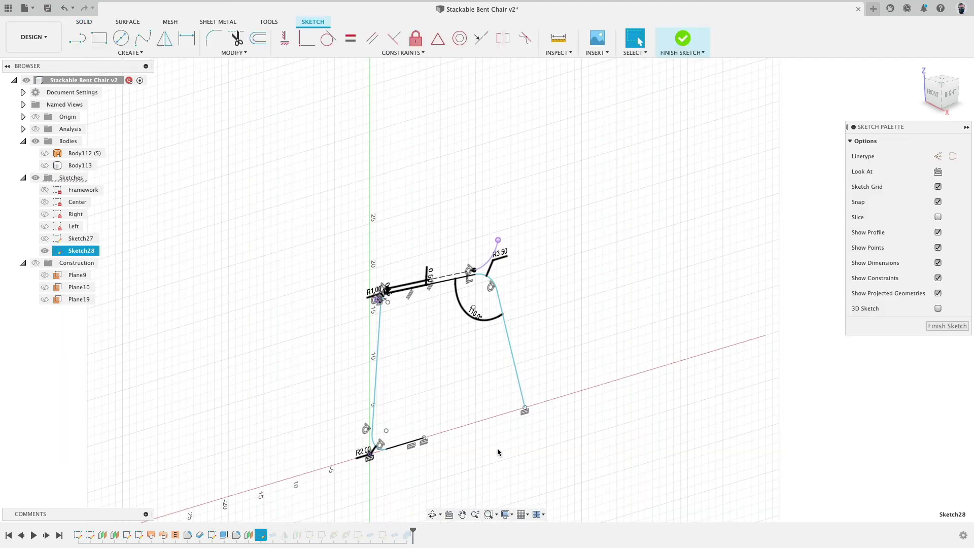
click(80, 39)
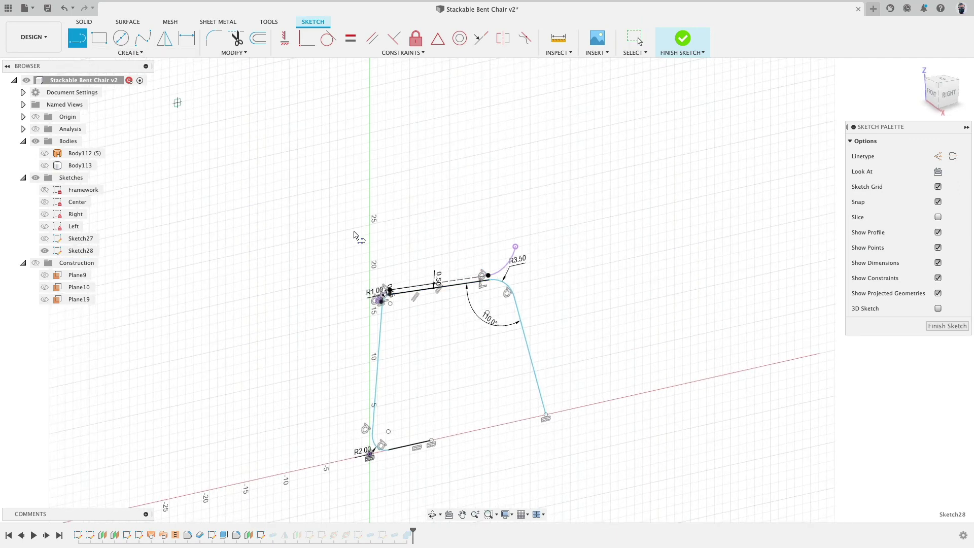
key(Escape)
drag(431, 443, 546, 418)
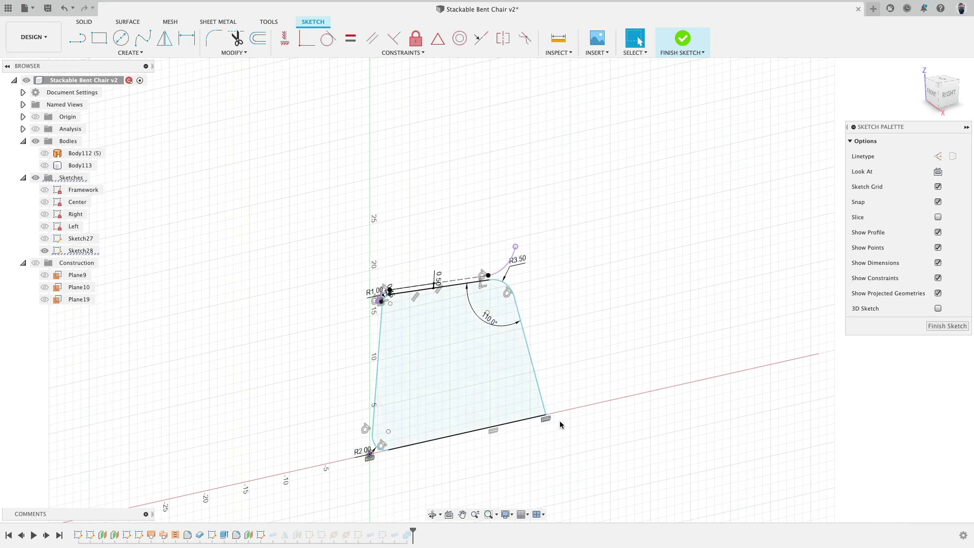
- Fillet the corner between the bottom line and the rear leg with a 2 in radius and finish the sketch
click(213, 38)
click(539, 392)
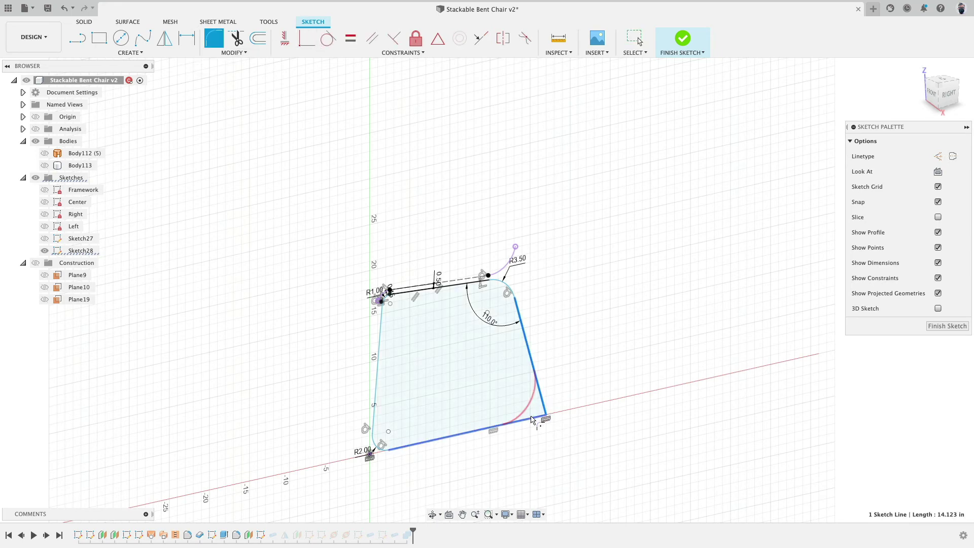
click(535, 419)
text(2)
key(Return)
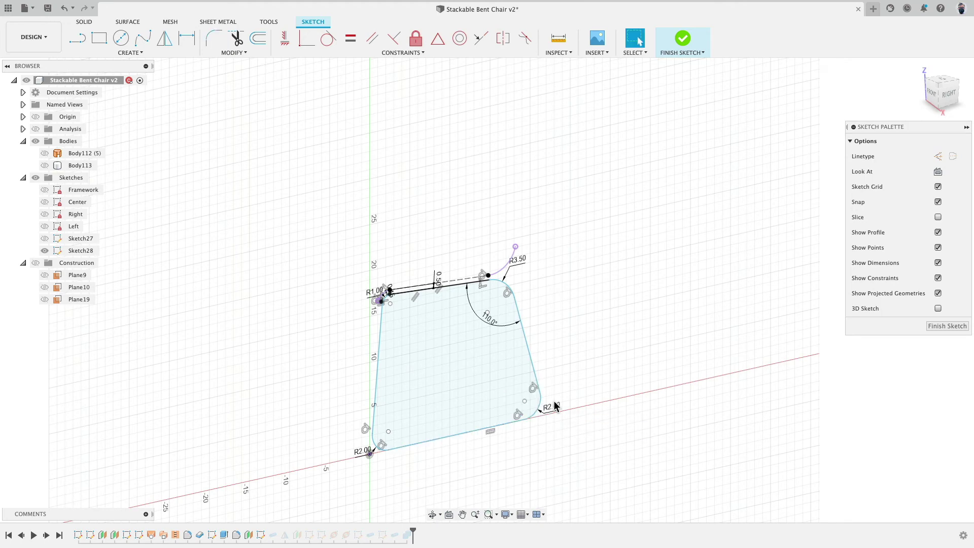
click(667, 41)
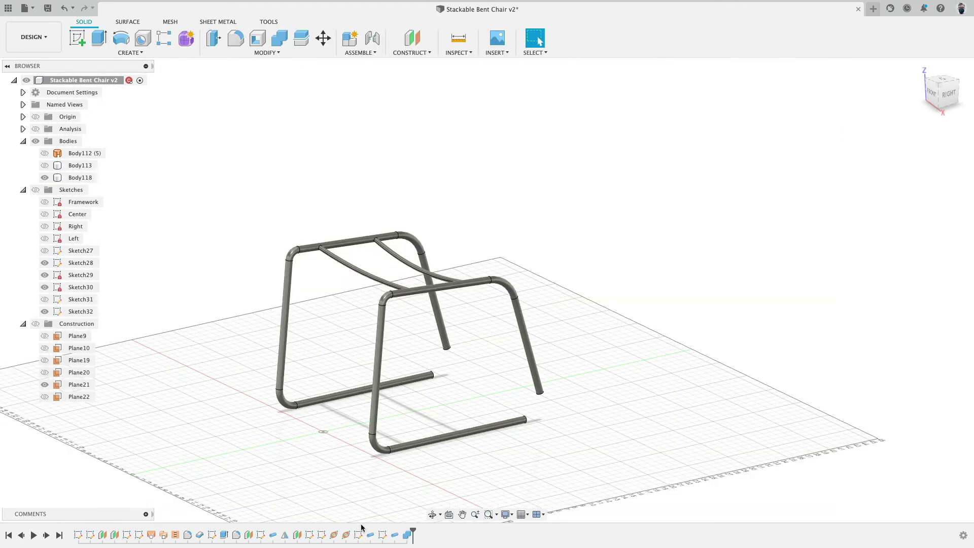
- Edit the 0.75 in leg pipe, clearing its path and reselecting the complete closed leg profile
right_click(273, 537)
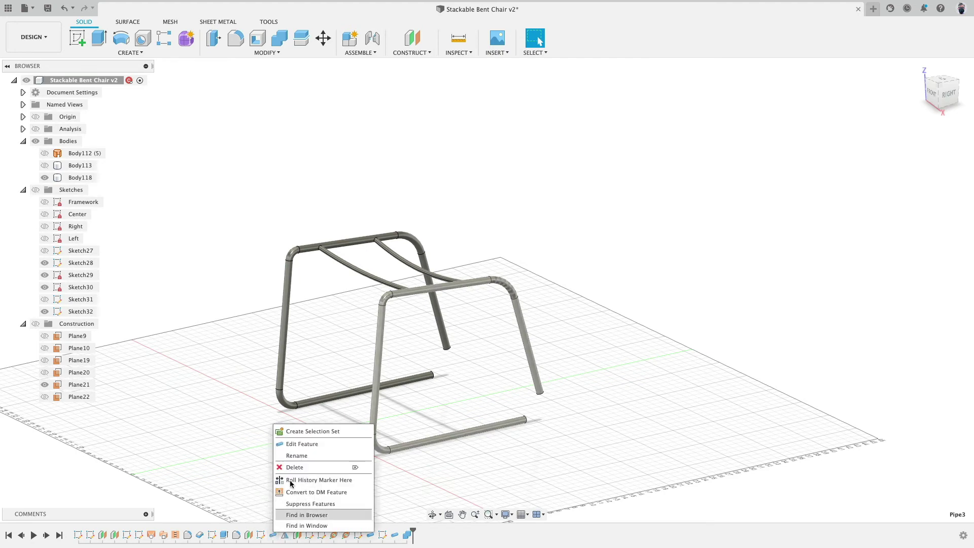
click(297, 446)
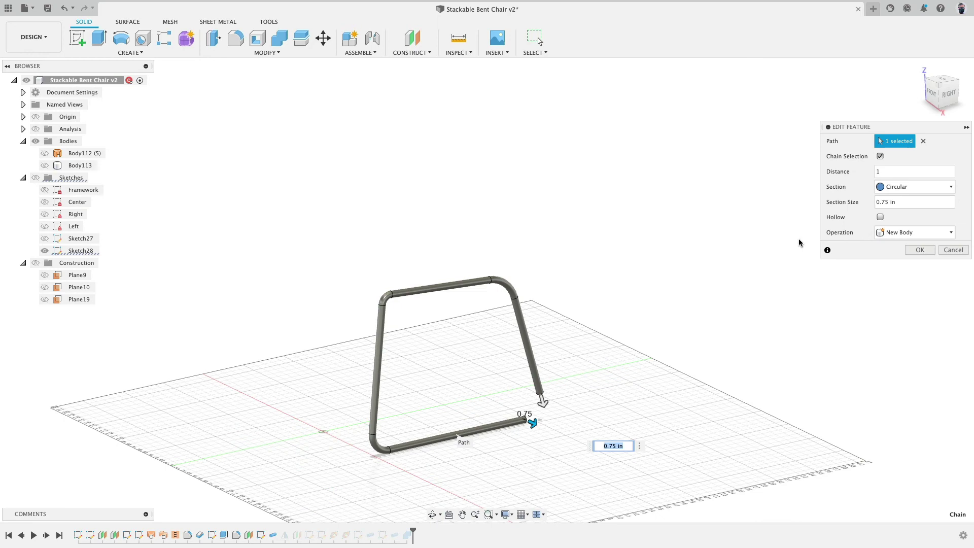
click(35, 178)
scroll(540, 405, up, 3)
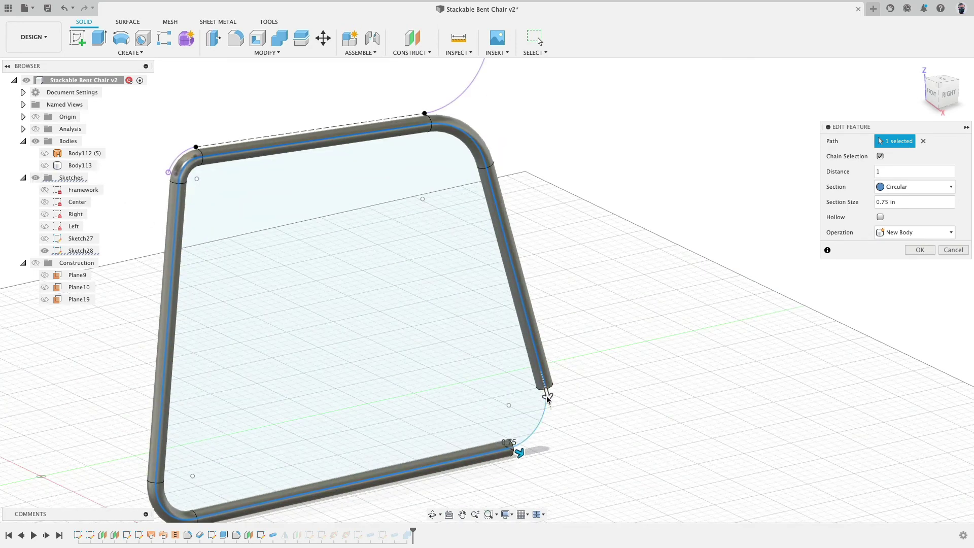
click(547, 395)
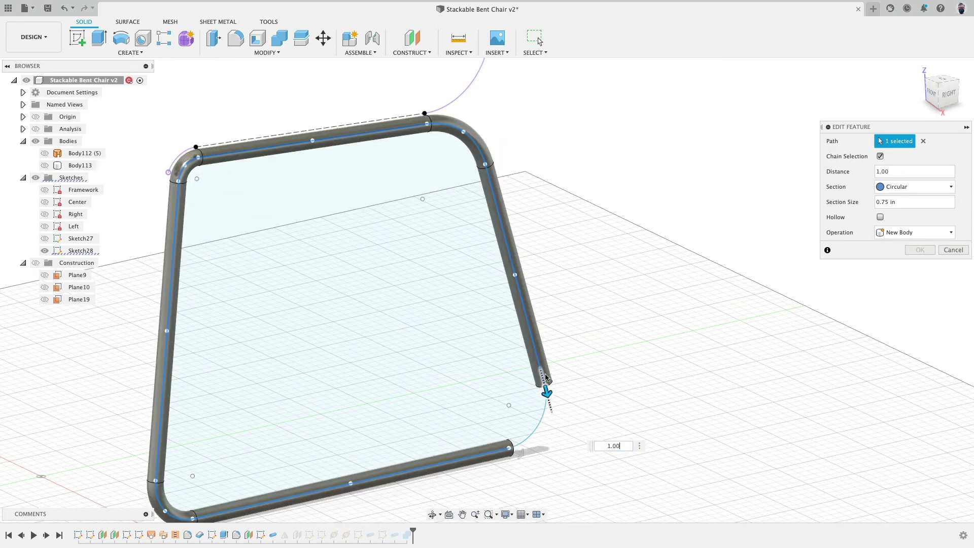
drag(546, 395, 544, 384)
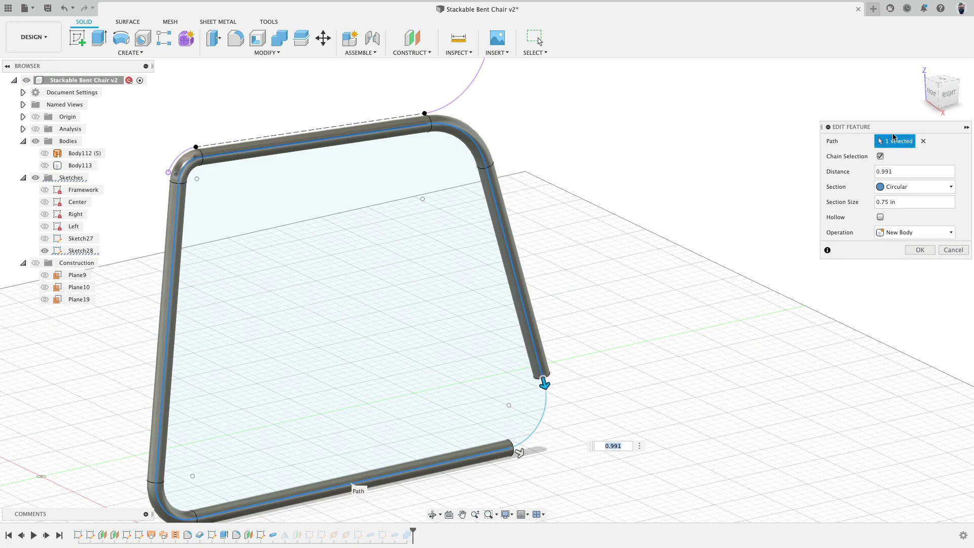
click(923, 141)
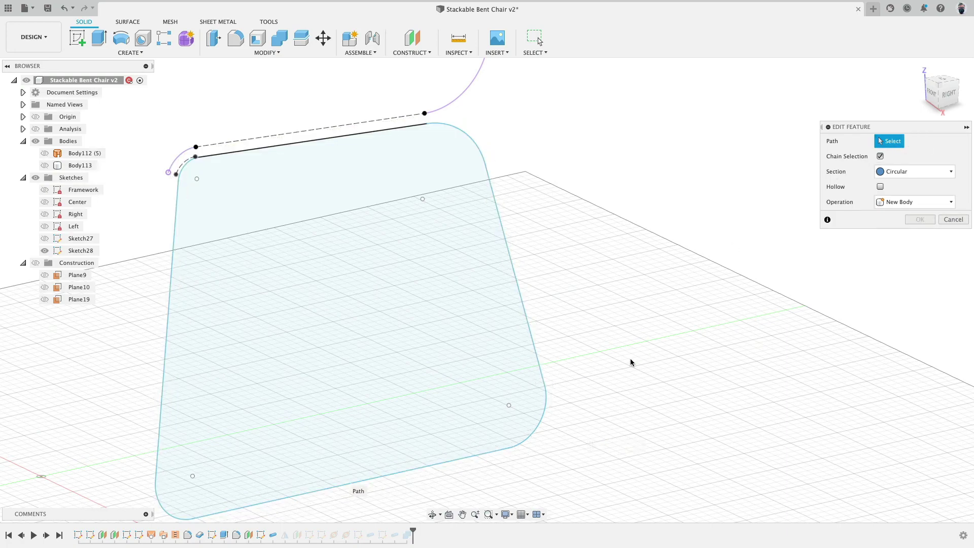
click(537, 360)
click(919, 266)
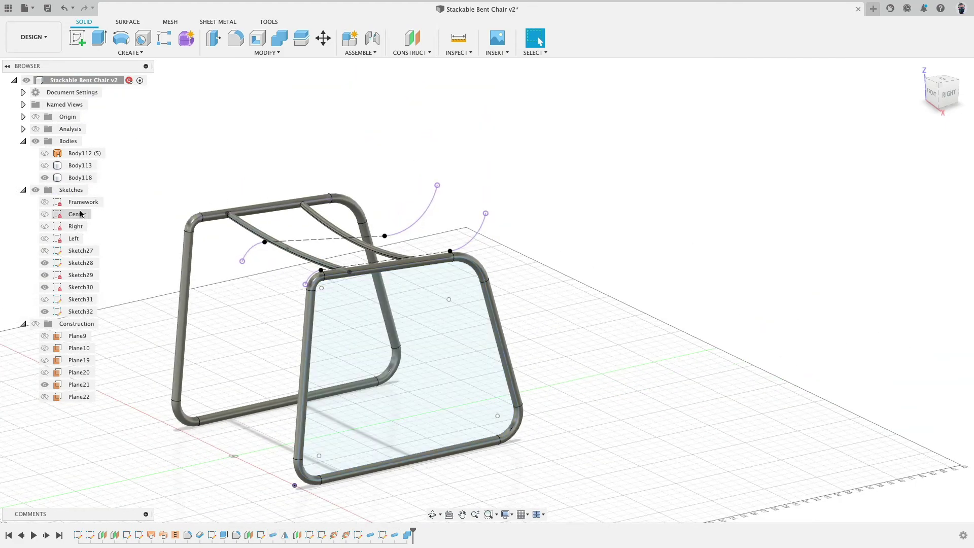
- Hide all sketches and show the seat body together with the tubular frame
click(36, 189)
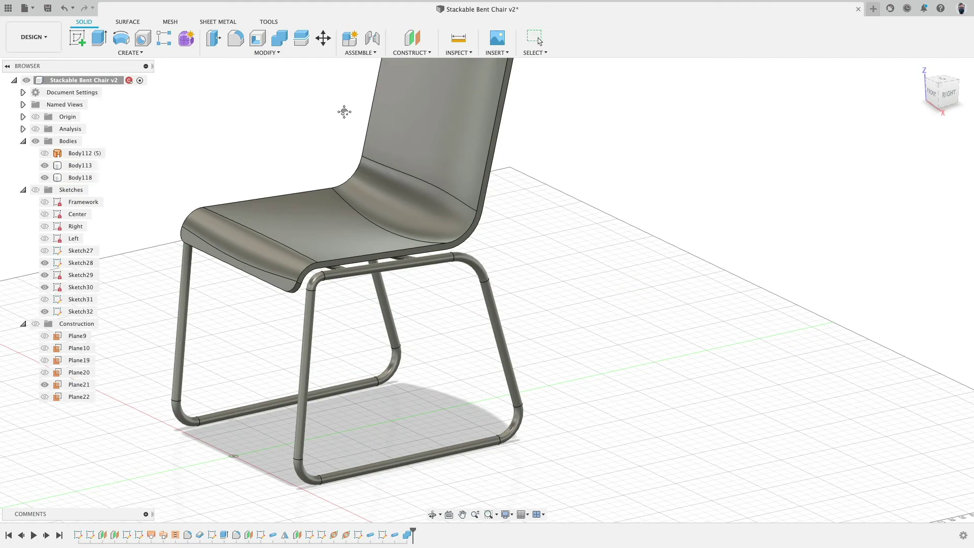
scroll(341, 108, down, 5)
shift+middle_drag(341, 152, 285, 245)
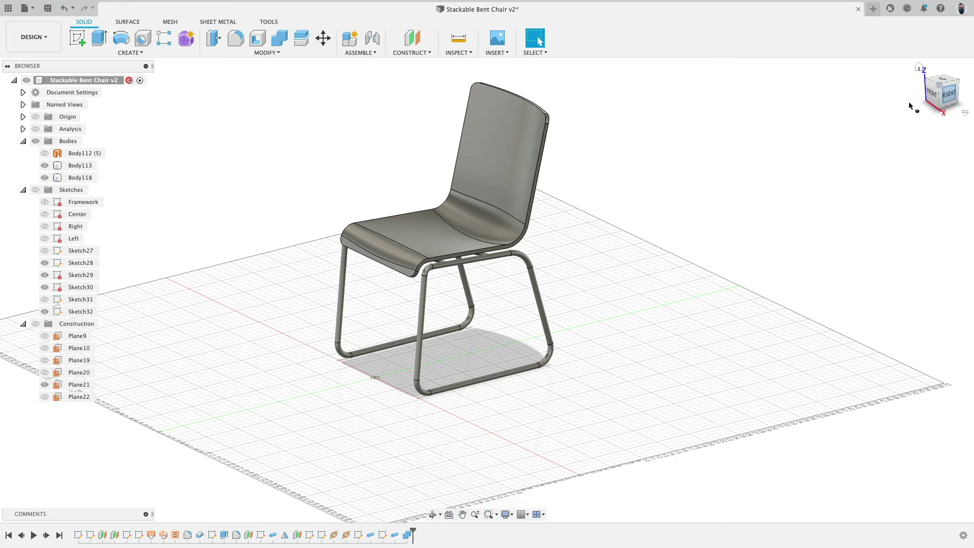
- Examine the chair from the right side, checking how the bottom tubes sit relative to the ground line
click(947, 94)
middle_drag(336, 368, 307, 334)
scroll(467, 379, down, 4)
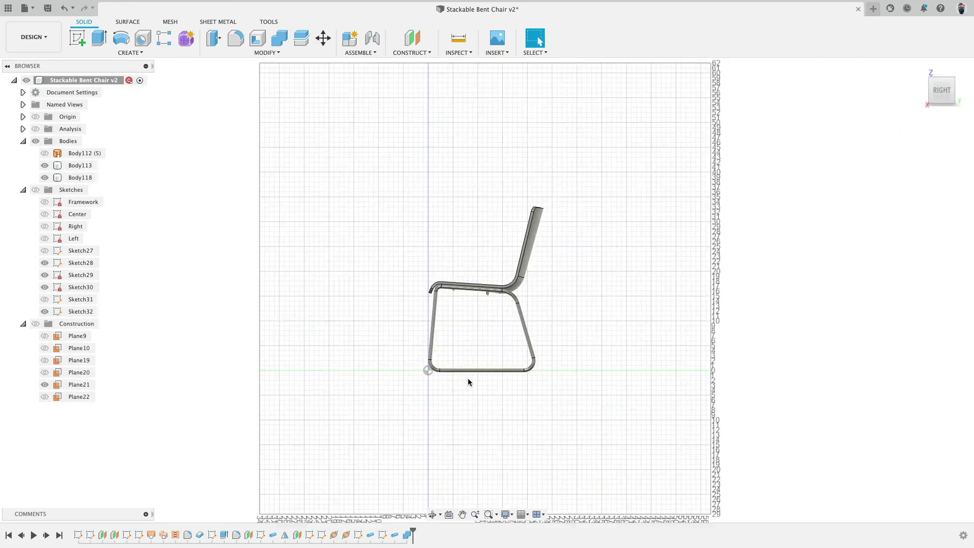
scroll(460, 376, up, 10)
shift+middle_drag(461, 376, 602, 269)
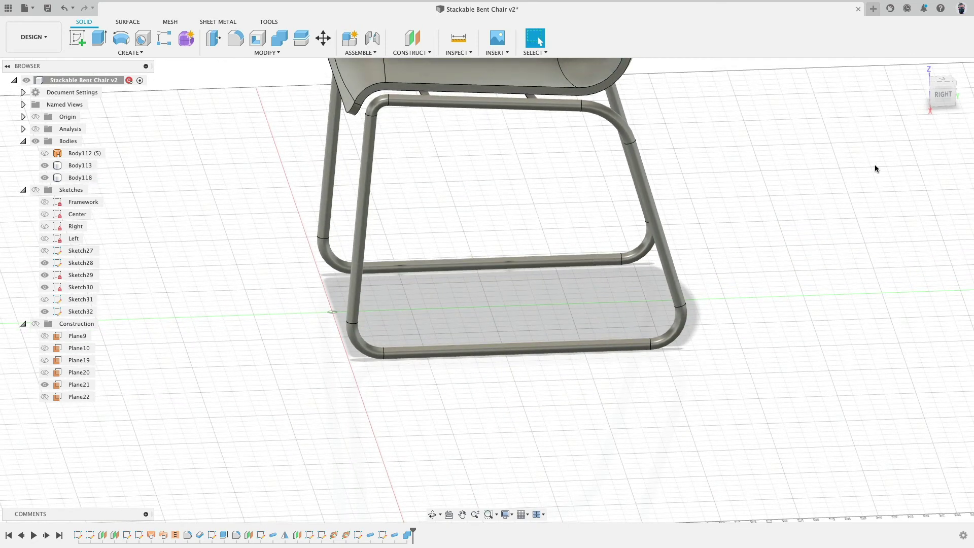
click(940, 97)
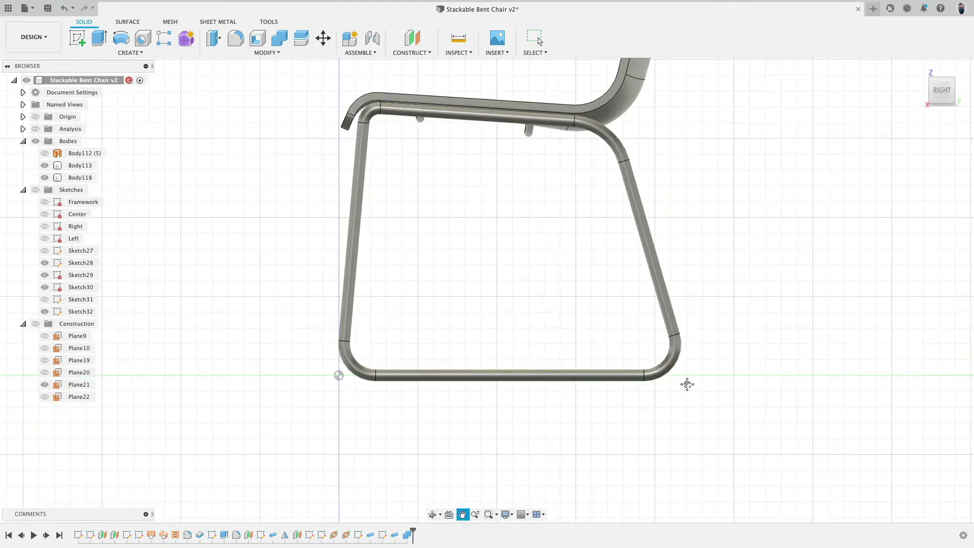
scroll(580, 390, up, 3)
scroll(481, 385, down, 3)
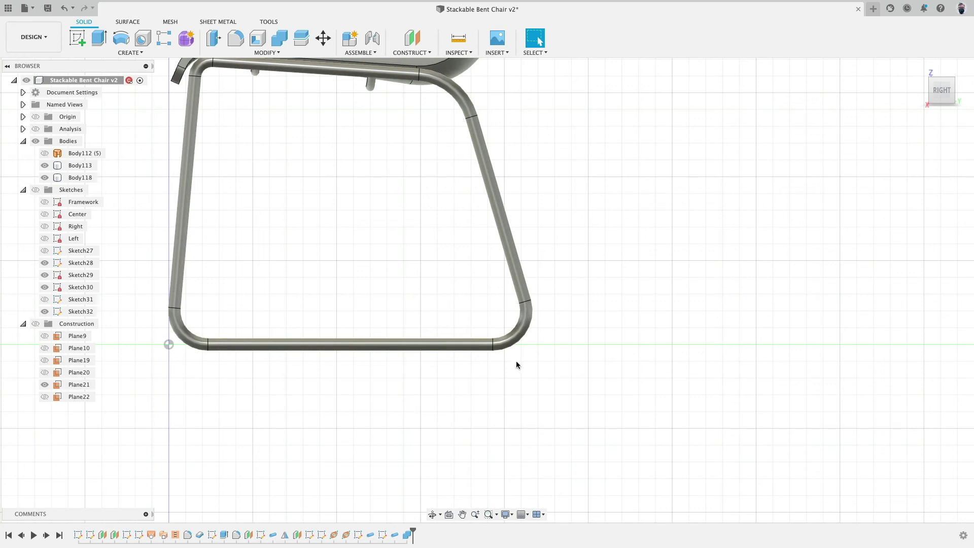
- Edit the leg profile sketch, raising its bottom line about 0.6 in above the ground axis, and finish the sketch
click(308, 348)
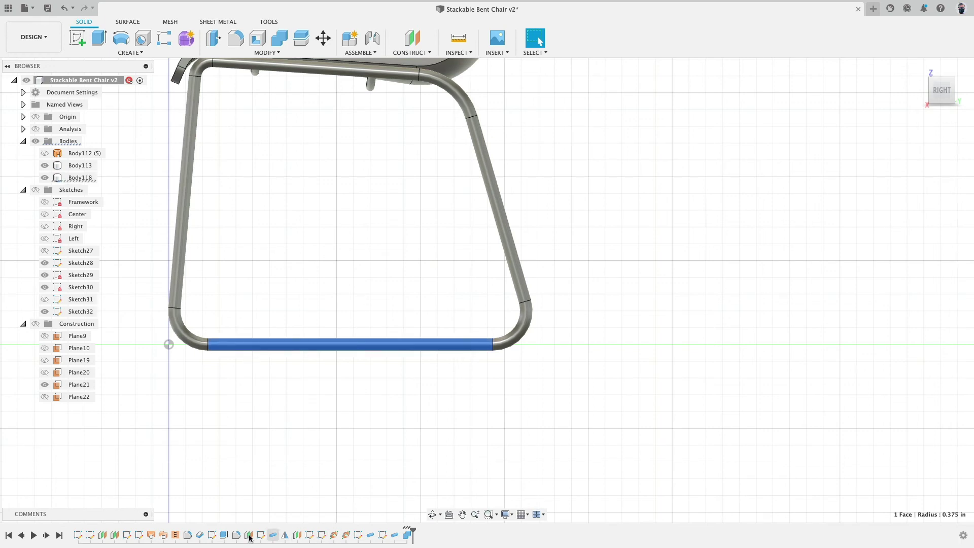
click(212, 535)
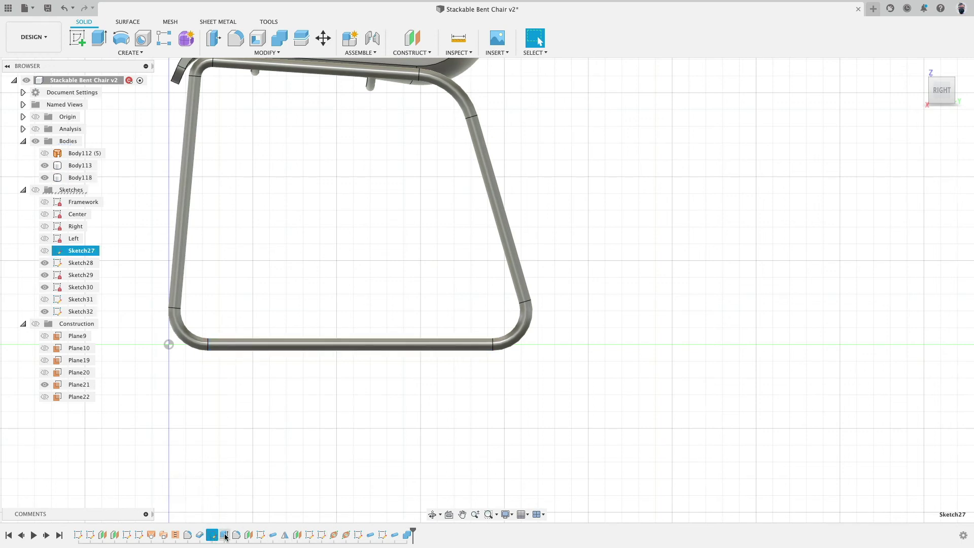
double_click(255, 536)
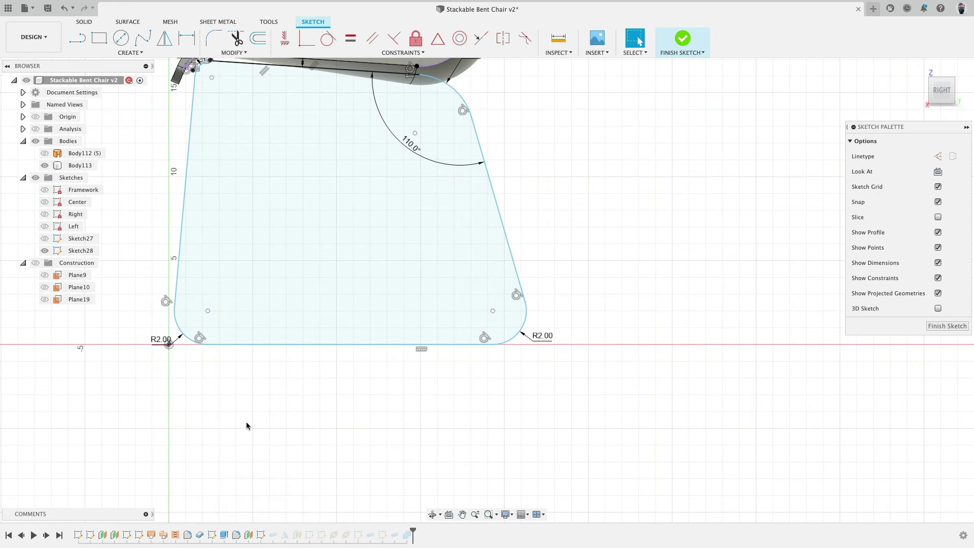
middle_drag(280, 420, 308, 427)
drag(308, 428, 381, 441)
key(Escape)
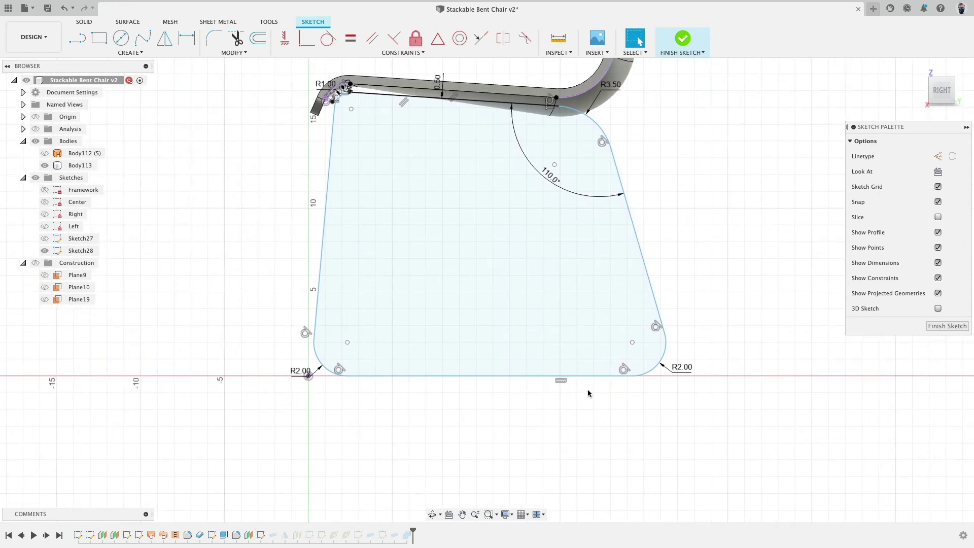
mouse_move(413, 376)
mouse_down()
mouse_move(417, 357)
mouse_move(415, 375)
mouse_move(378, 366)
mouse_up()
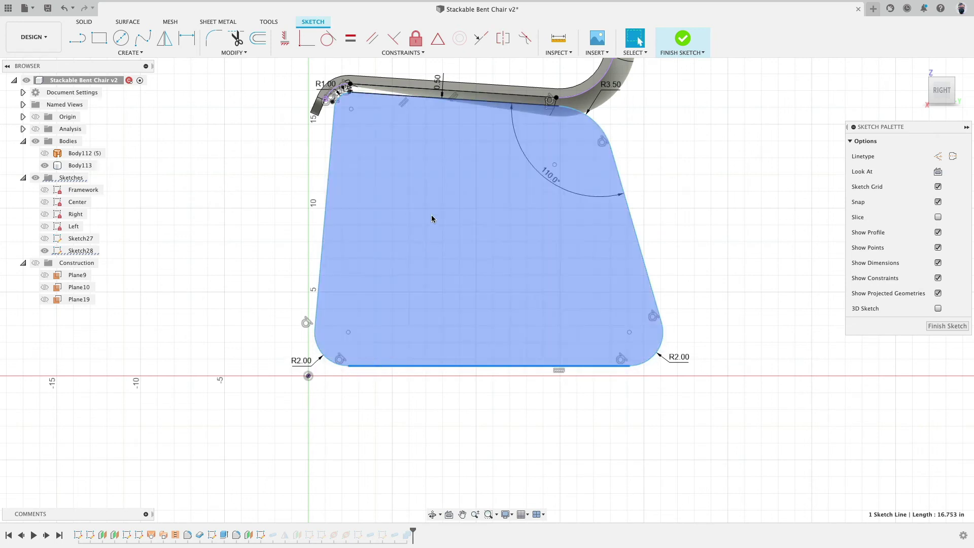
click(683, 37)
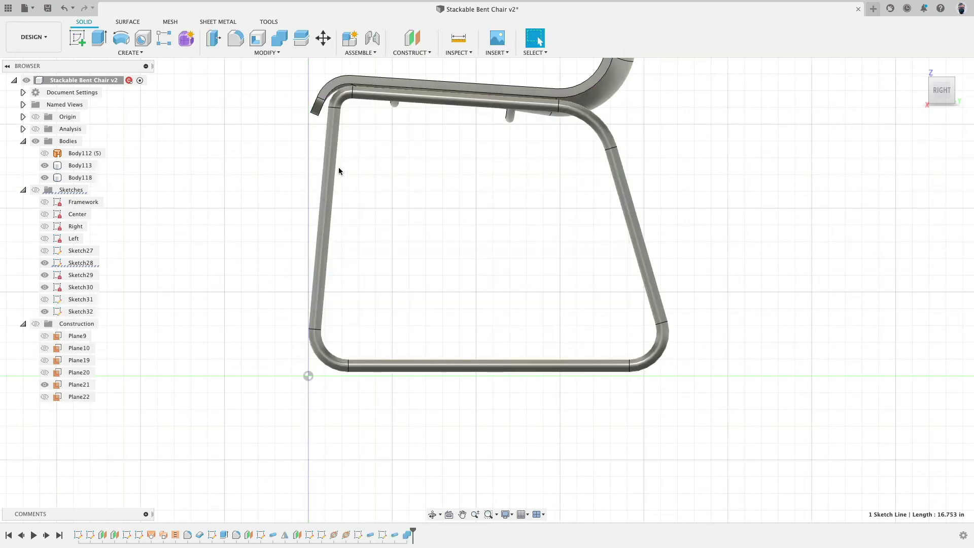
- Rename the section size parameter of the leg pipe feature Pipe3 as PipeMain
double_click(277, 535)
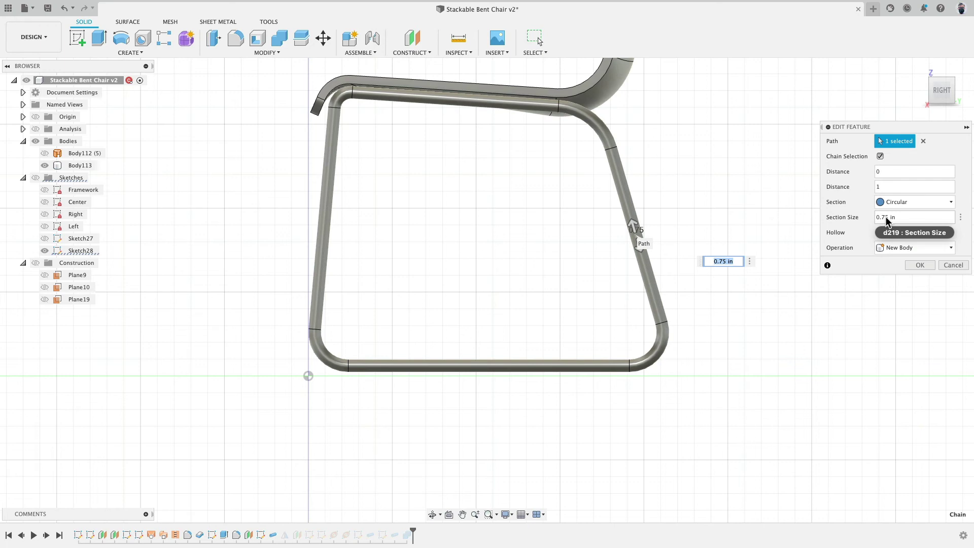
click(953, 265)
click(287, 53)
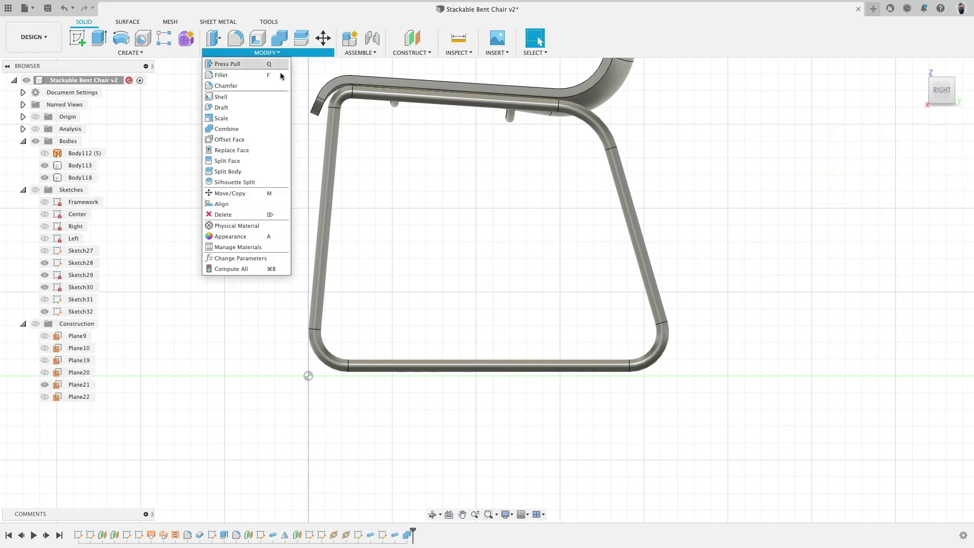
click(246, 262)
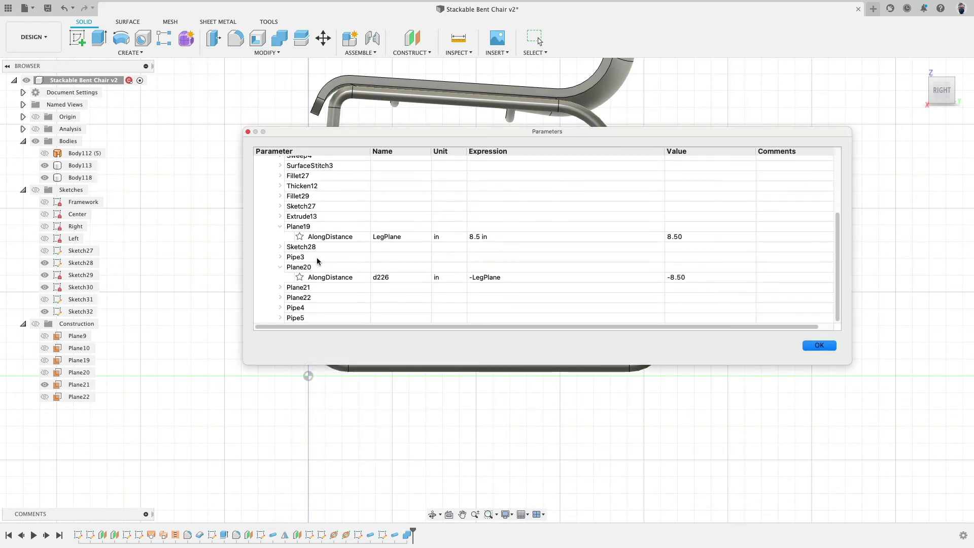
click(280, 268)
click(280, 237)
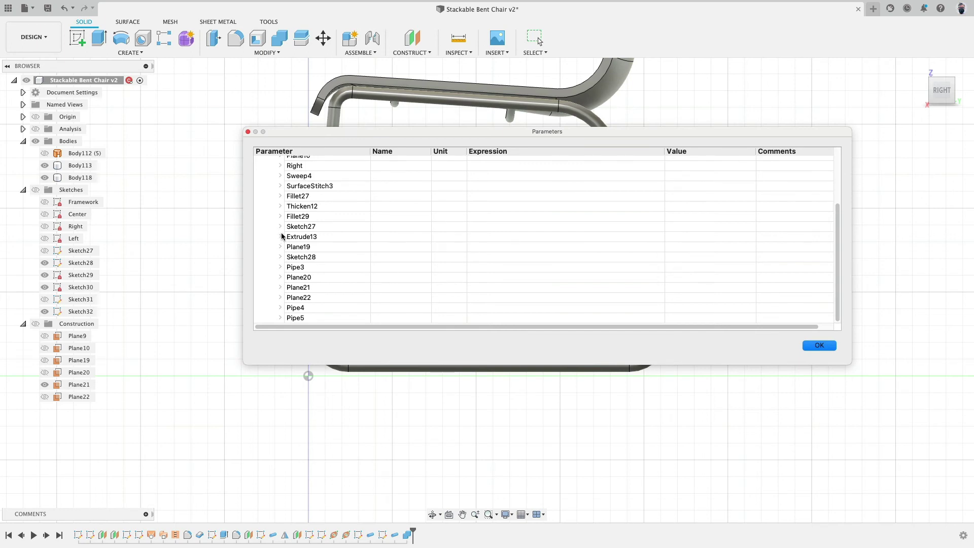
click(281, 268)
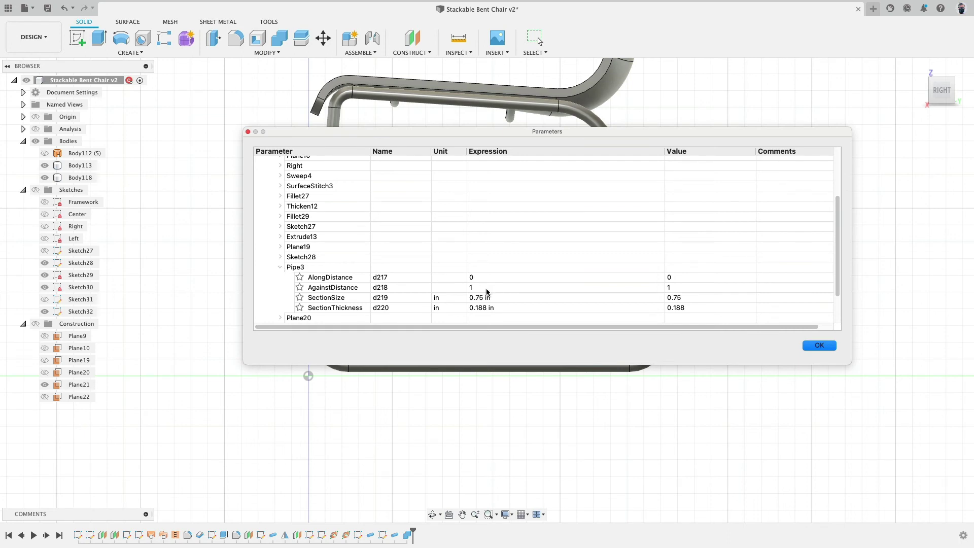
double_click(402, 298)
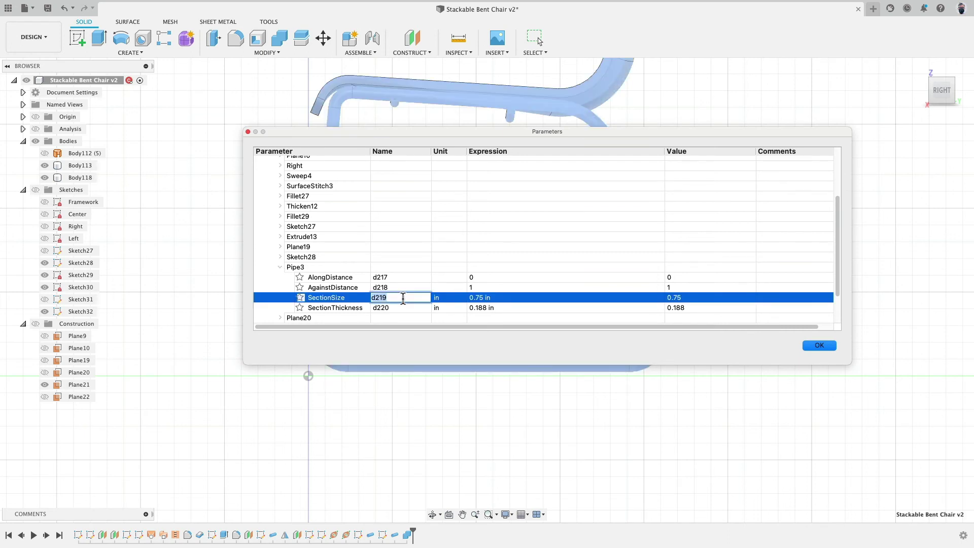
text(PipeMain)
double_click(403, 298)
click(806, 345)
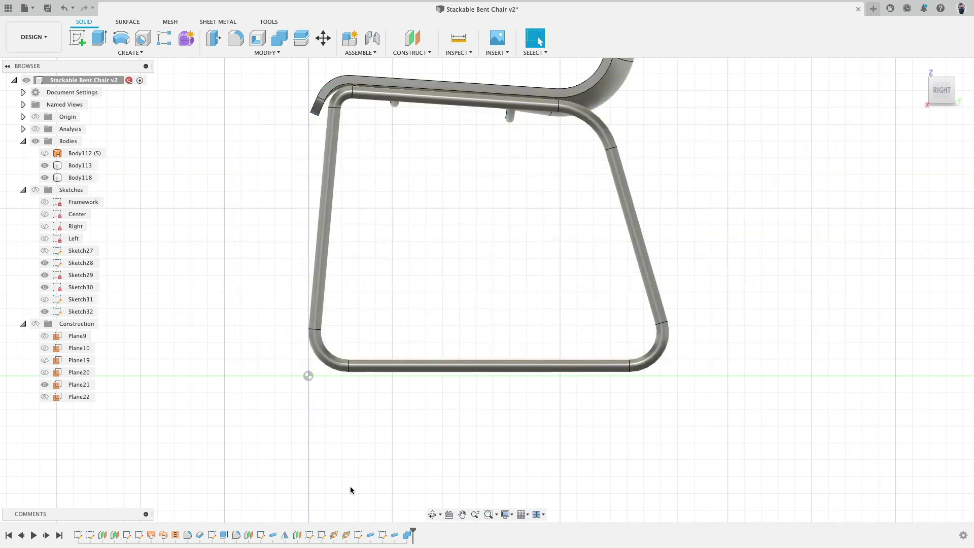
- Edit the leg profile sketch and dimension the bottom line's vertical distance from the origin as PipeMain
double_click(260, 535)
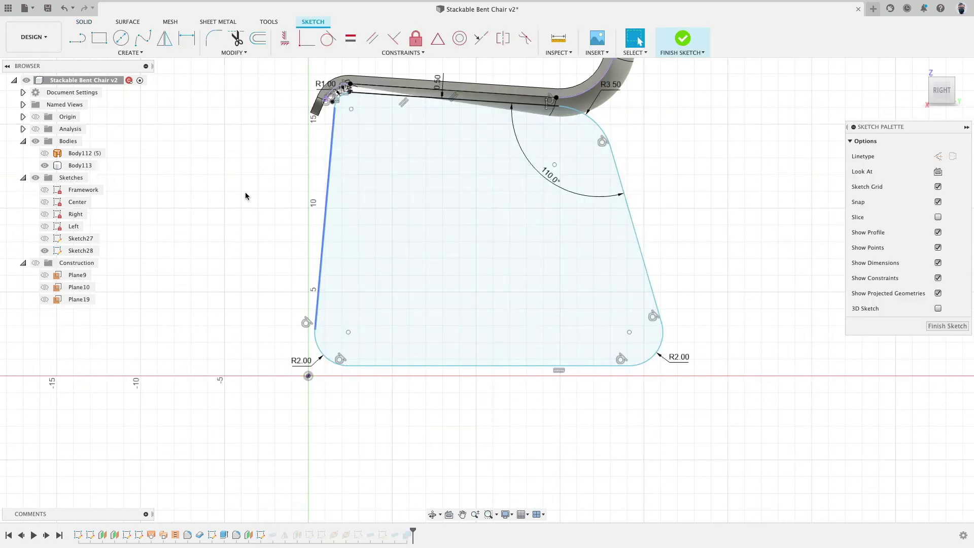
click(348, 365)
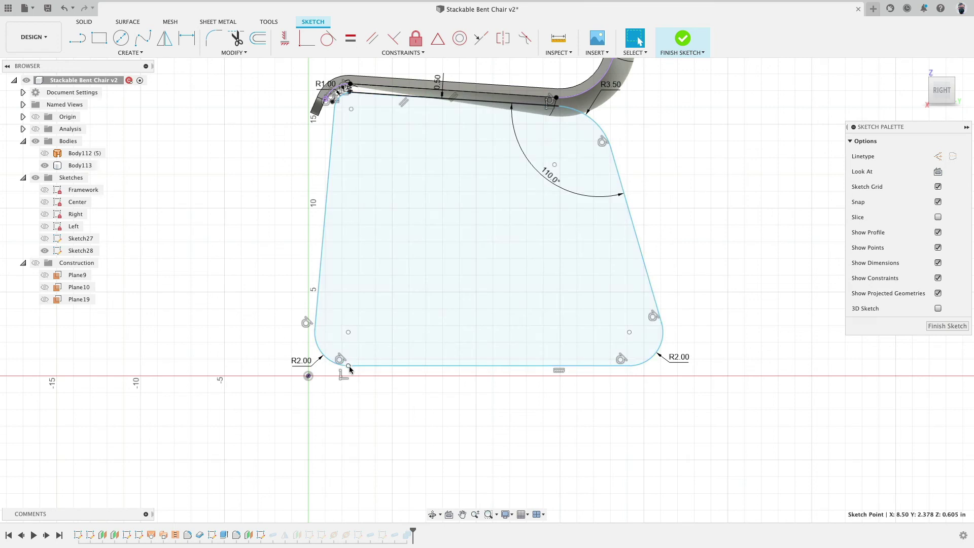
shift+click(310, 377)
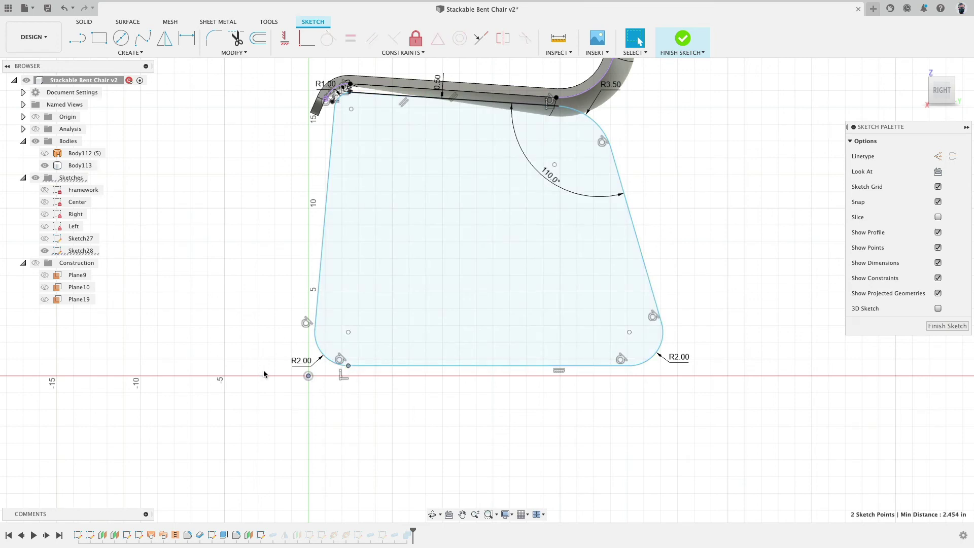
key(d)
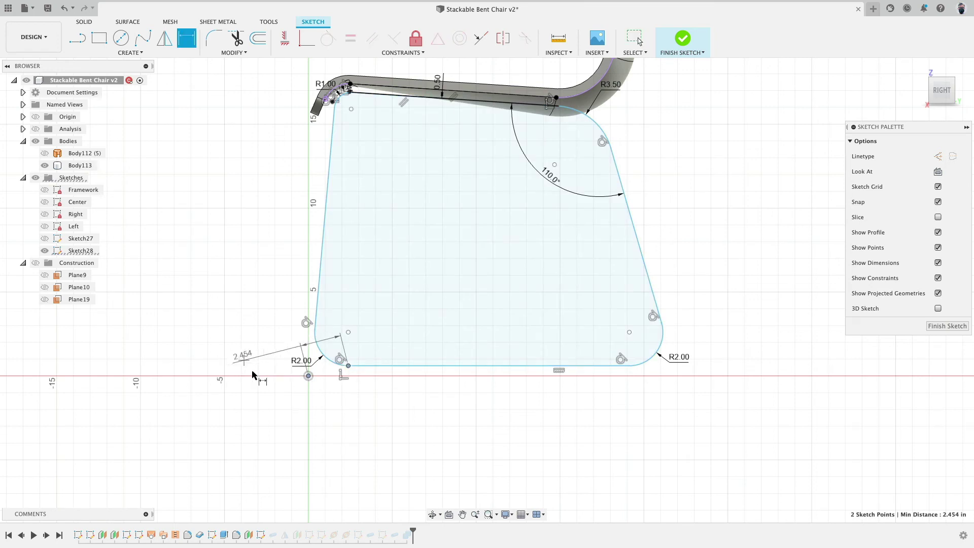
click(256, 374)
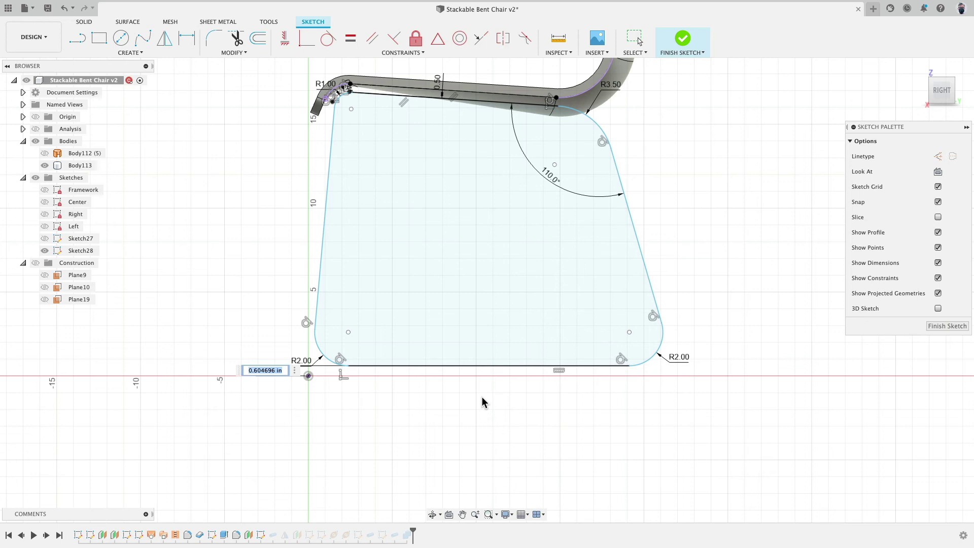
text(PipeMain)
key(Return)
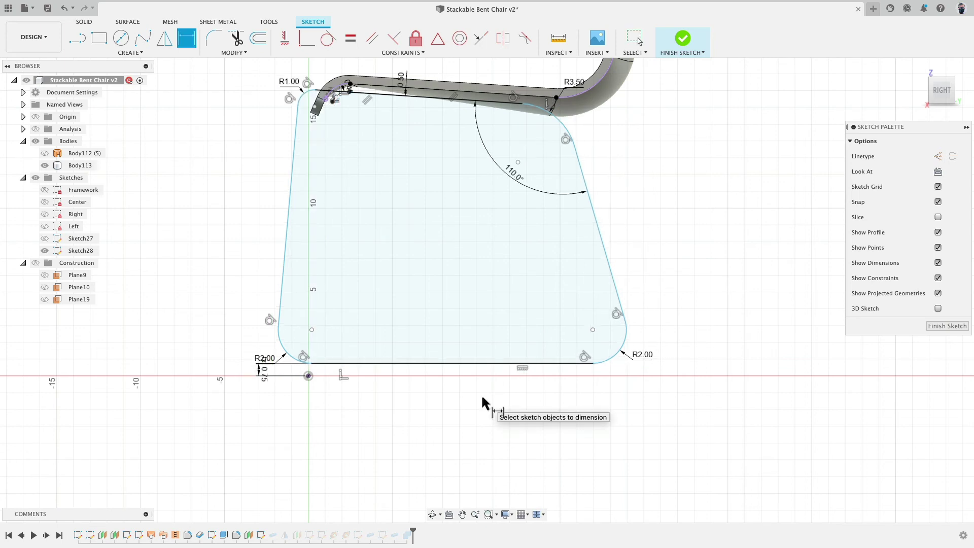
key(Escape)
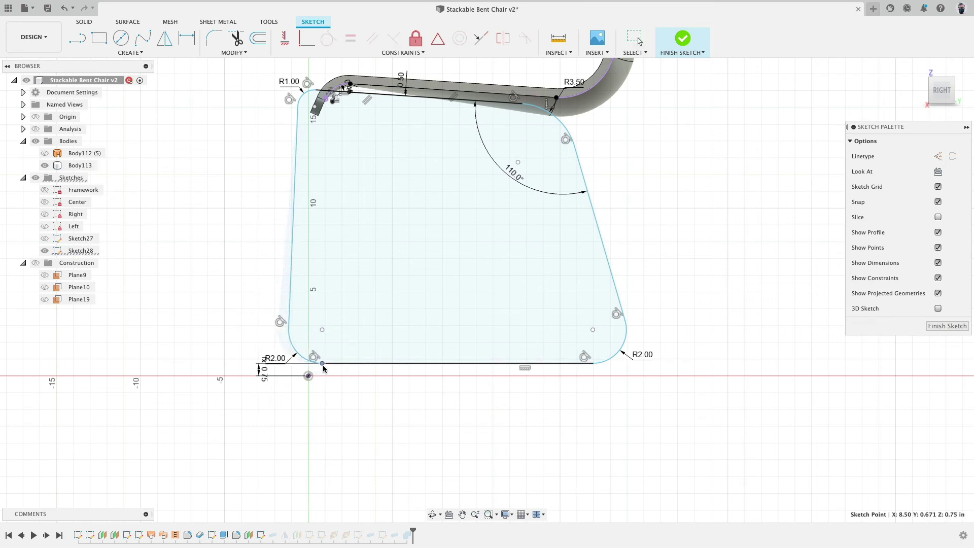
- Dimension the angle between the profile's front leg line and the line under the seat as 91.25 degrees
click(304, 248)
click(287, 249)
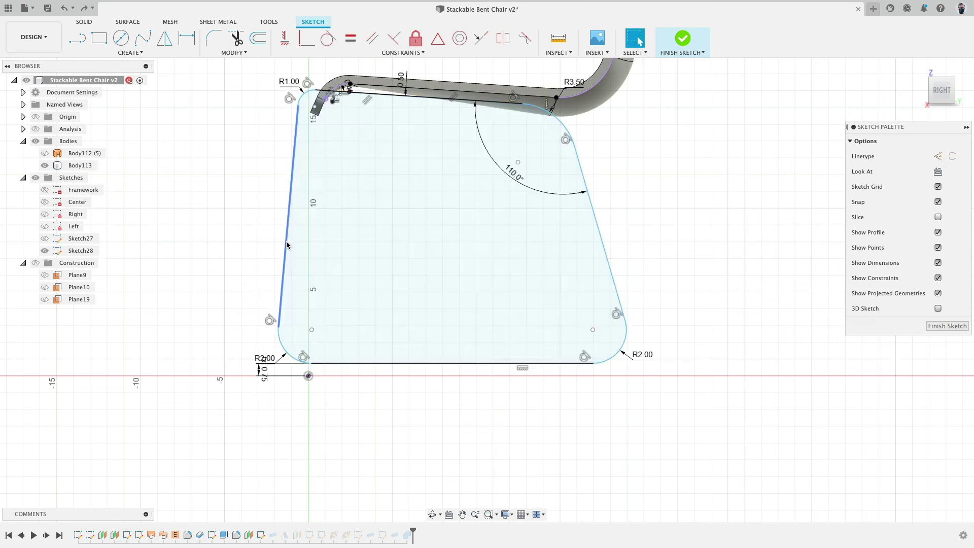
shift+click(384, 96)
key(d)
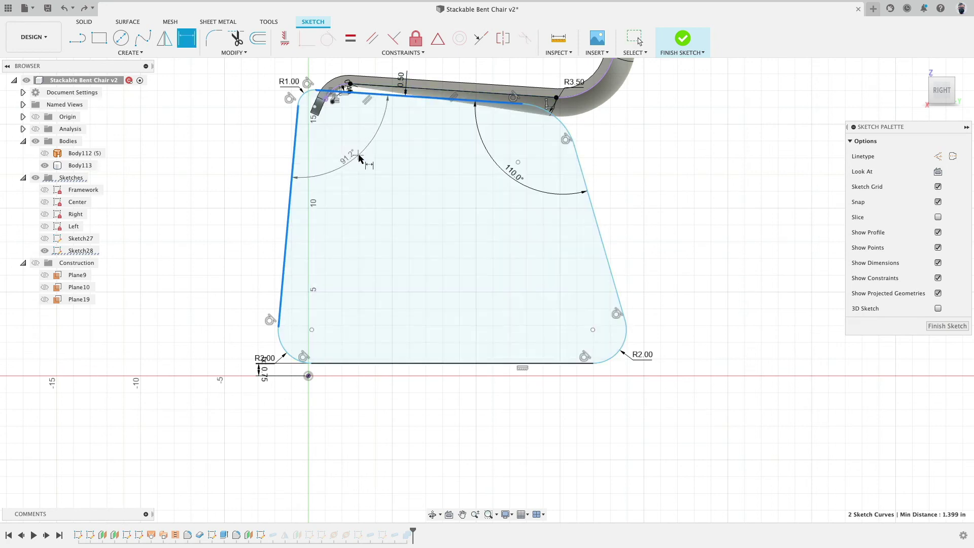
click(355, 157)
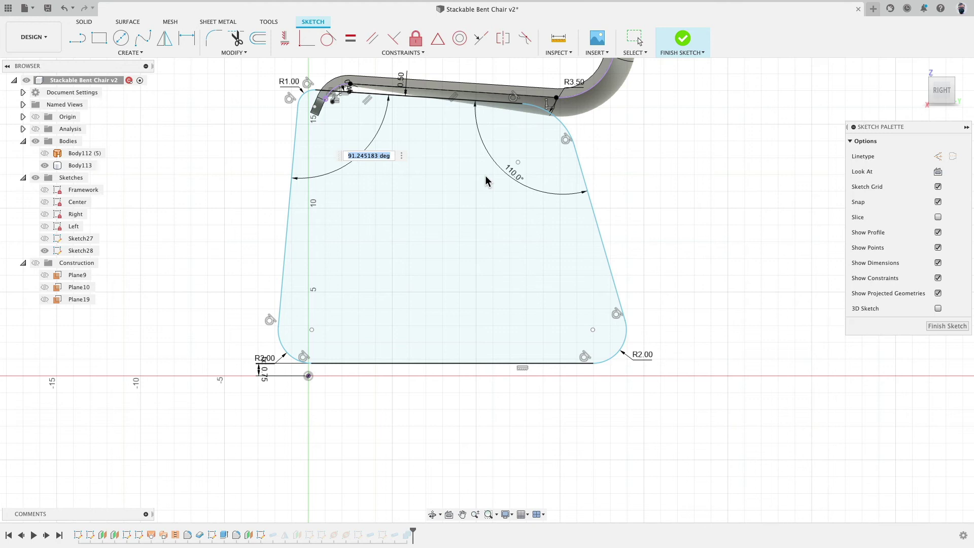
text(91.25)
key(Return)
key(Escape)
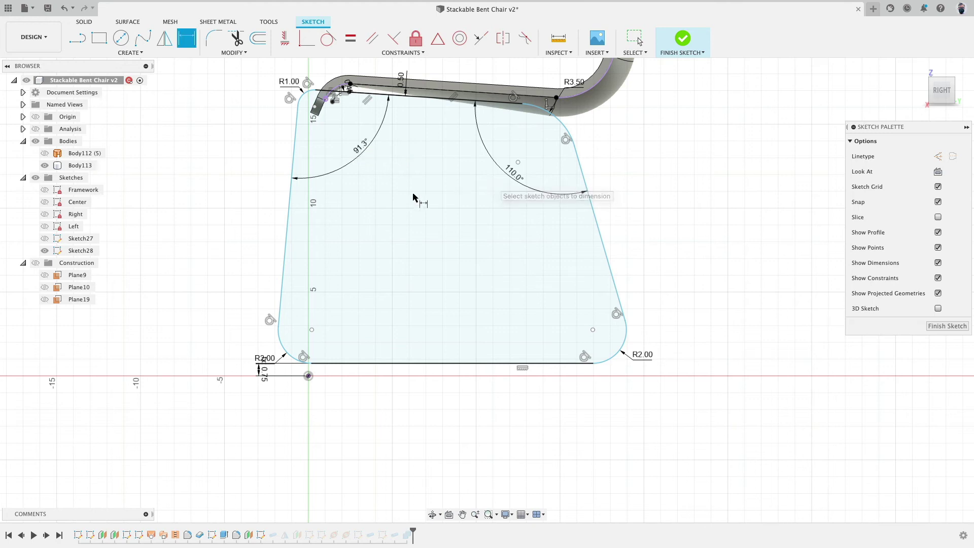
- Shift the front and rear leg lines rearward, move the ground distance dimension clear of the profile, and finish the sketch
mouse_move(289, 226)
mouse_down()
mouse_move(333, 230)
mouse_move(323, 232)
mouse_up()
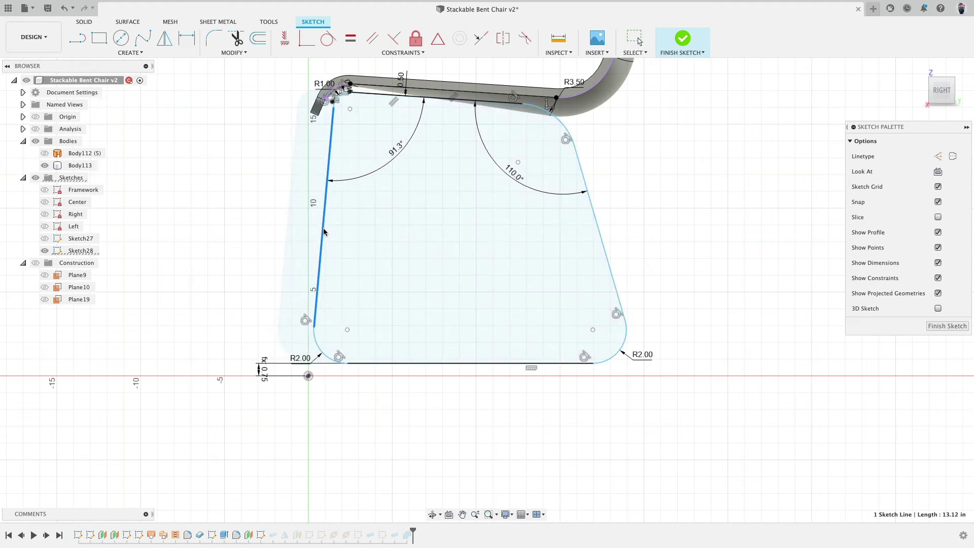
drag(599, 223, 634, 225)
click(541, 276)
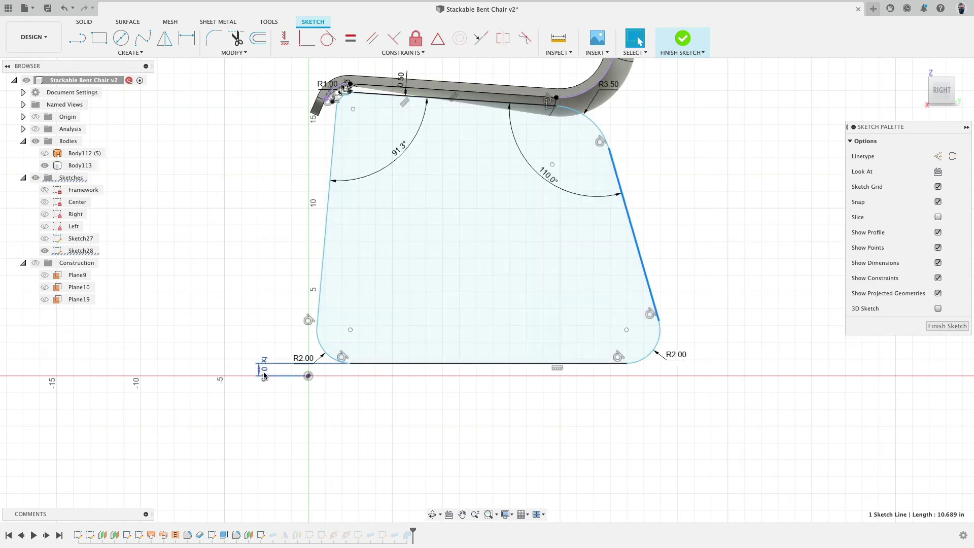
drag(263, 375, 276, 395)
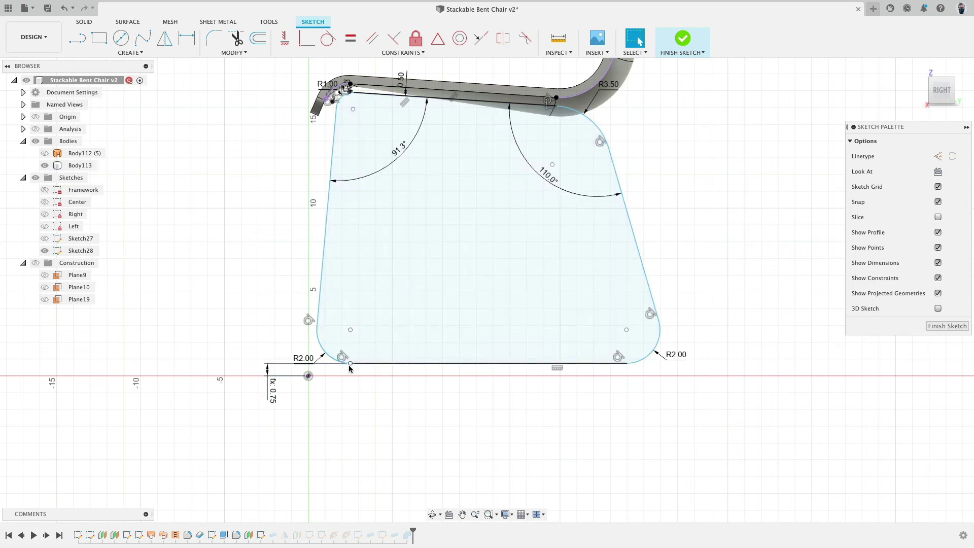
click(683, 39)
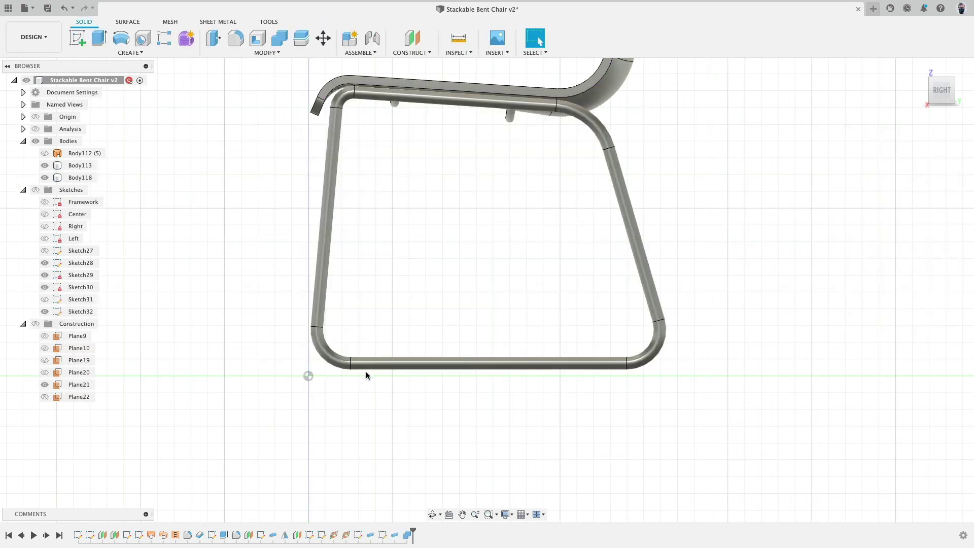
- Reopen the leg profile sketch and try to set the bottom line's height above the origin to PipeMain/2
double_click(261, 534)
double_click(273, 391)
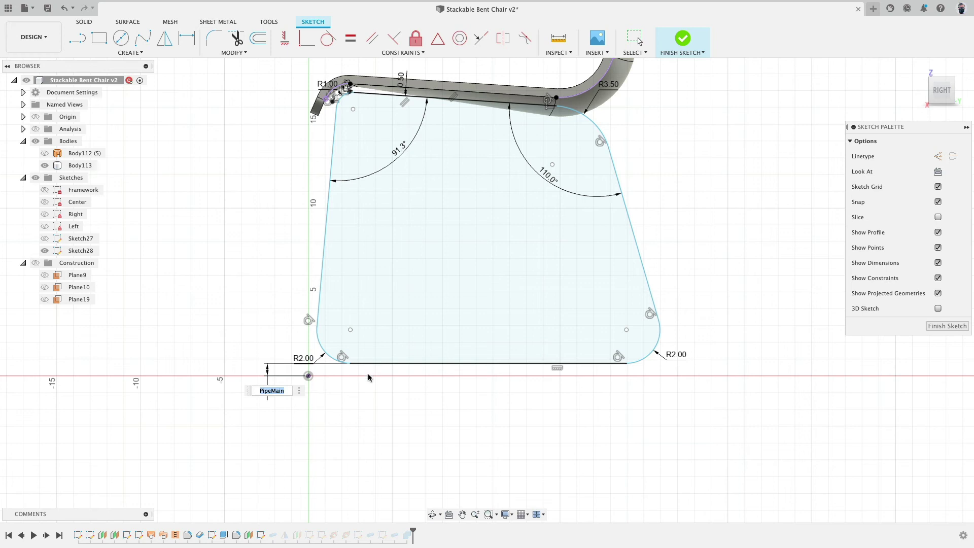
key(Right)
text(/2)
key(Return)
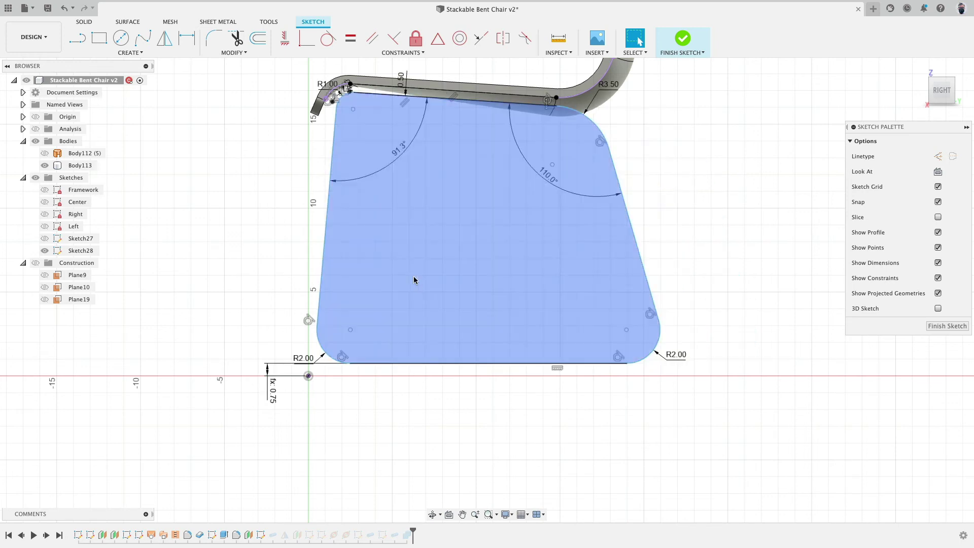
key(super+z)
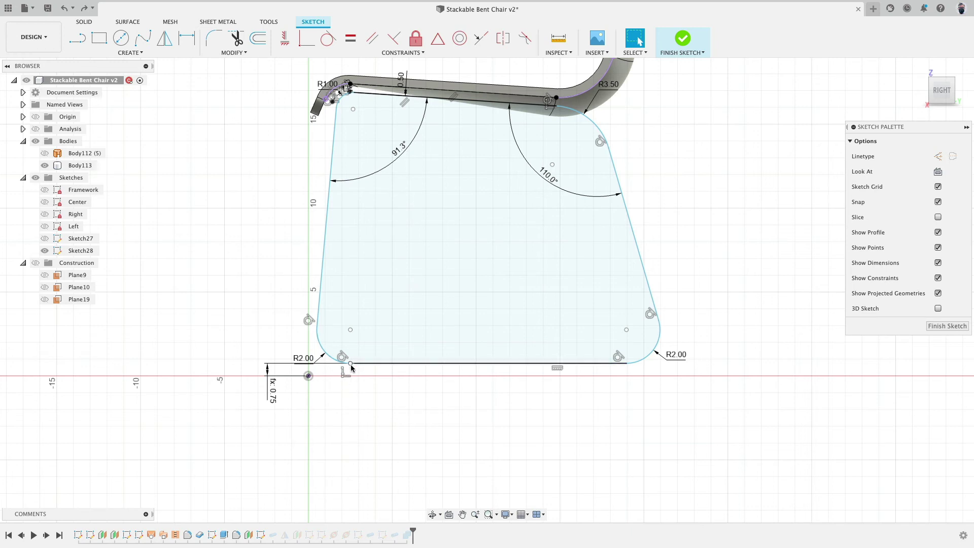
- Dimension the horizontal distance from the origin to the bottom line's front endpoint as 2.5 in
click(351, 364)
click(309, 376)
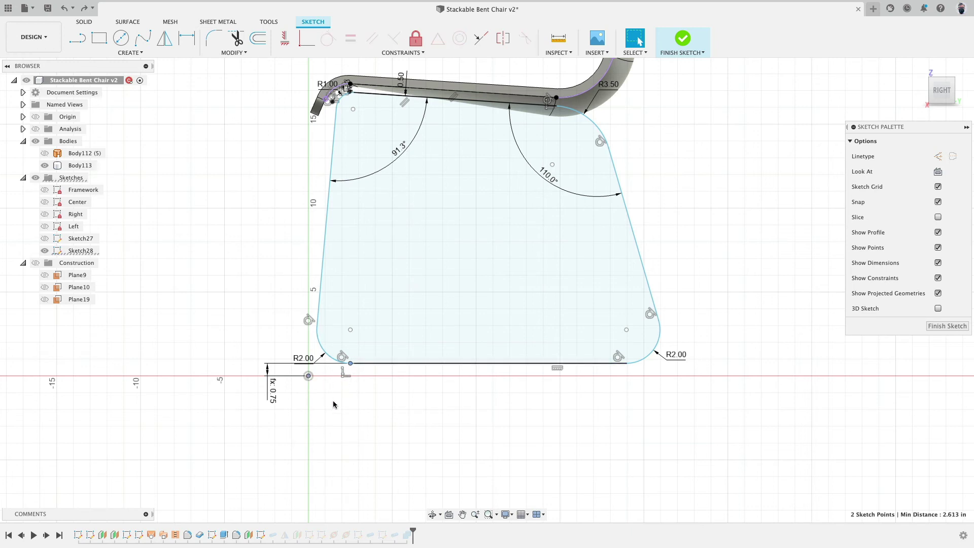
key(d)
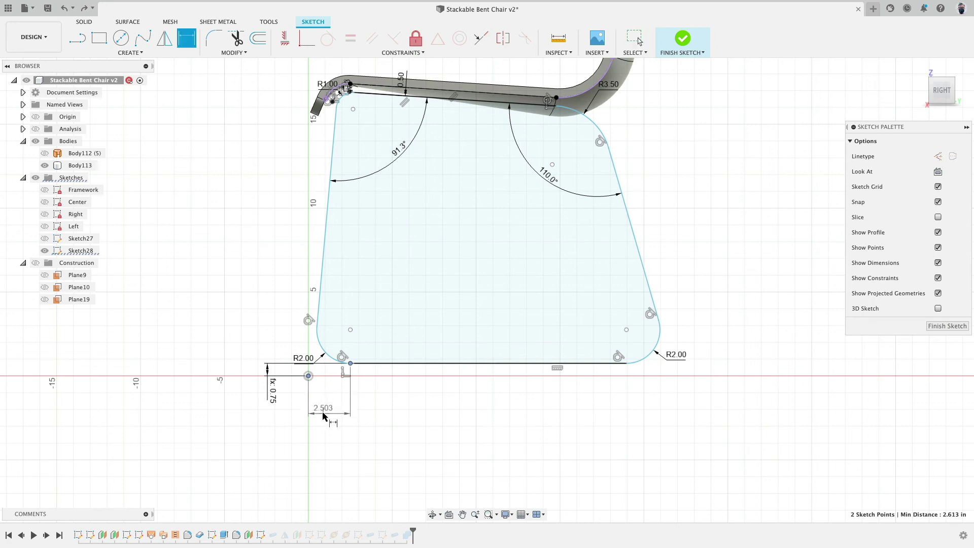
click(324, 412)
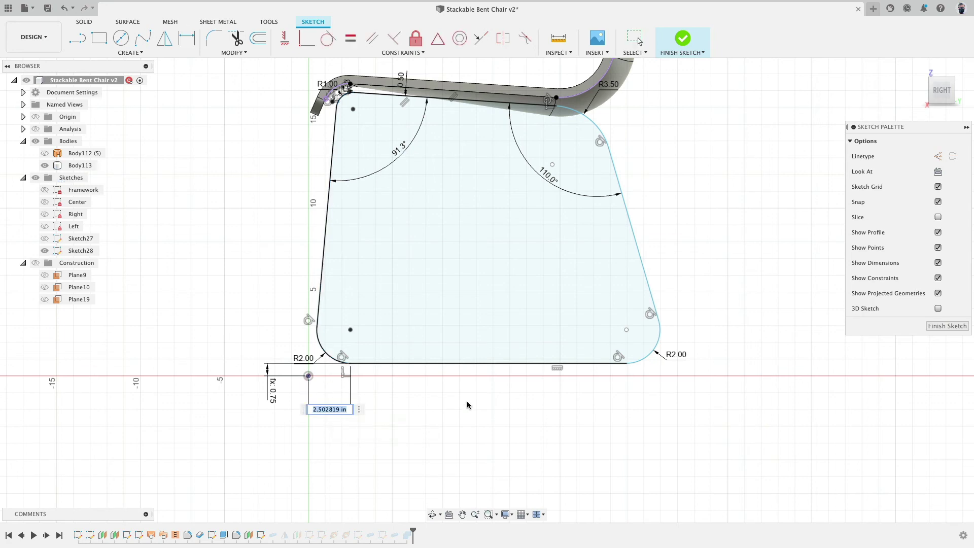
text(2.5)
key(Return)
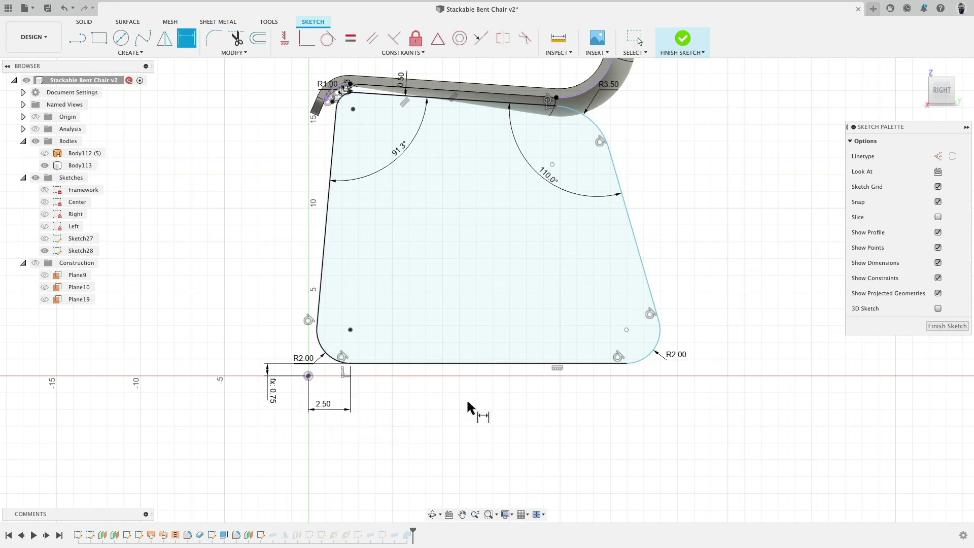
key(Escape)
- Set the bottom line's height above the origin to PipeMain/2 and finish the leg profile sketch
double_click(277, 397)
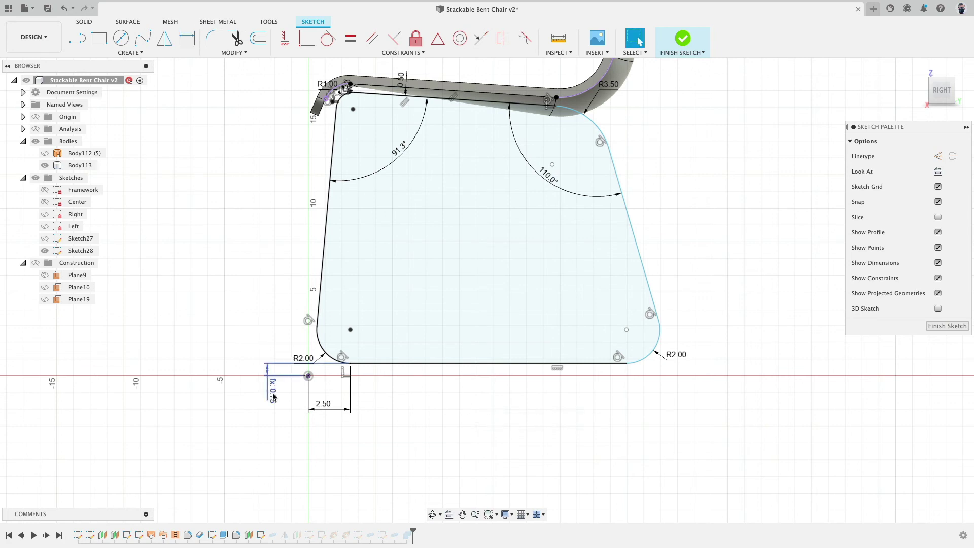
key(End)
text(/2)
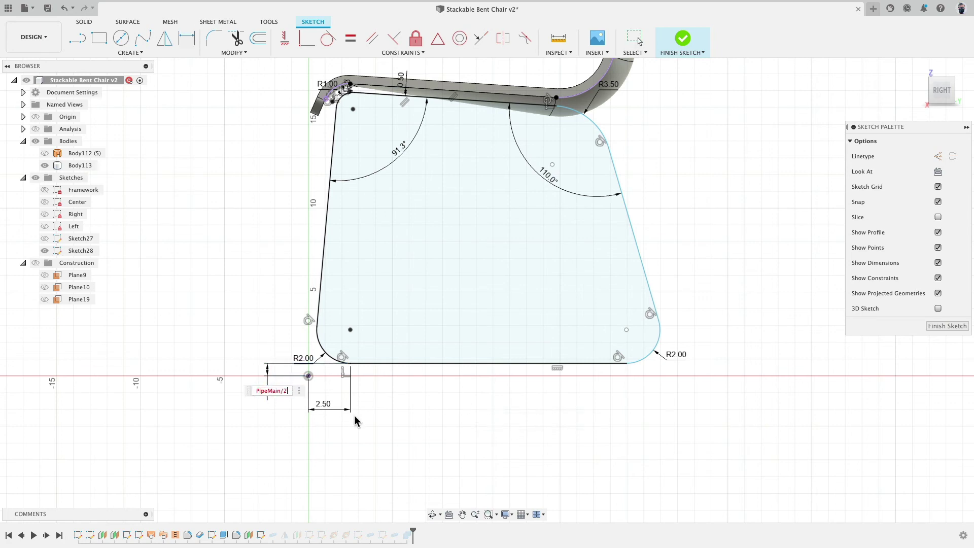
key(Return)
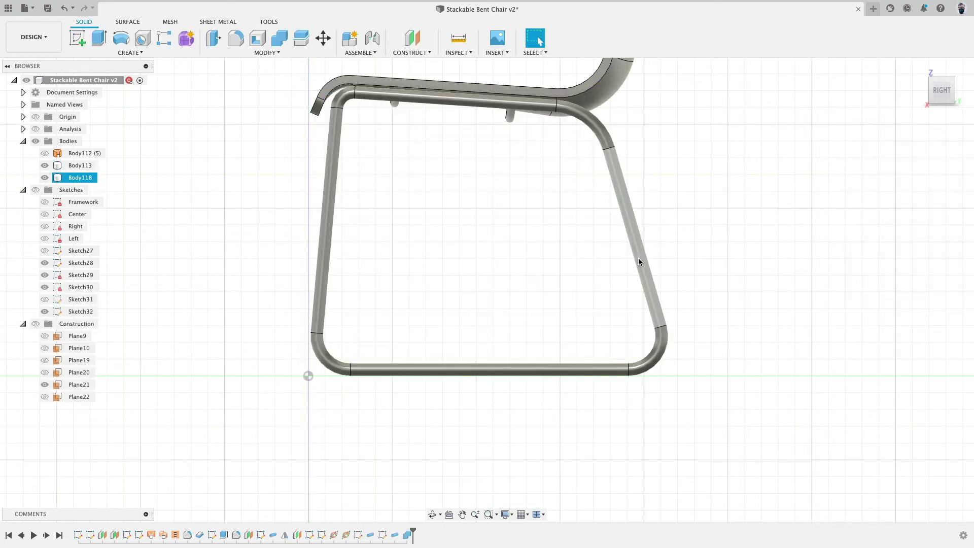
click(449, 285)
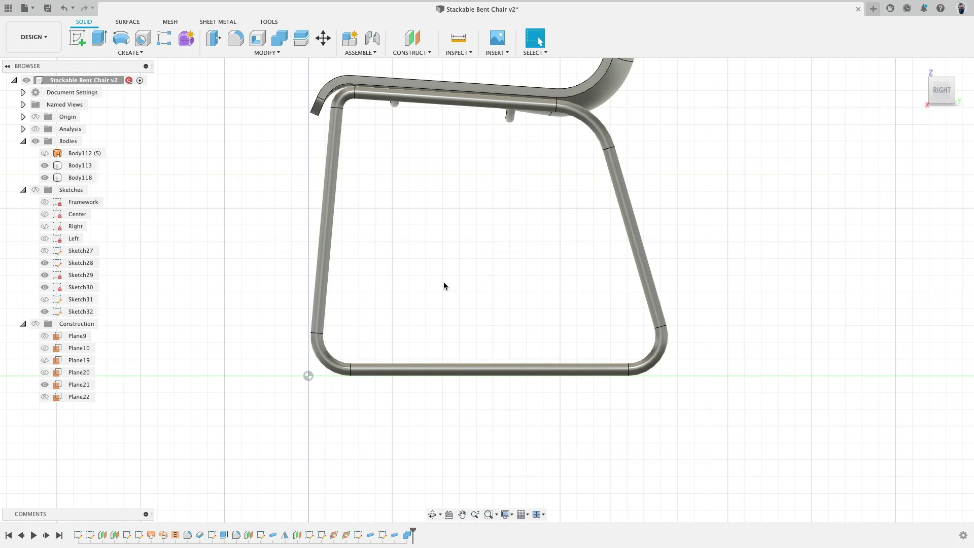
- Set the leg pipe's section size to 0.25 in to test whether the bottom tube follows the ground line
double_click(273, 534)
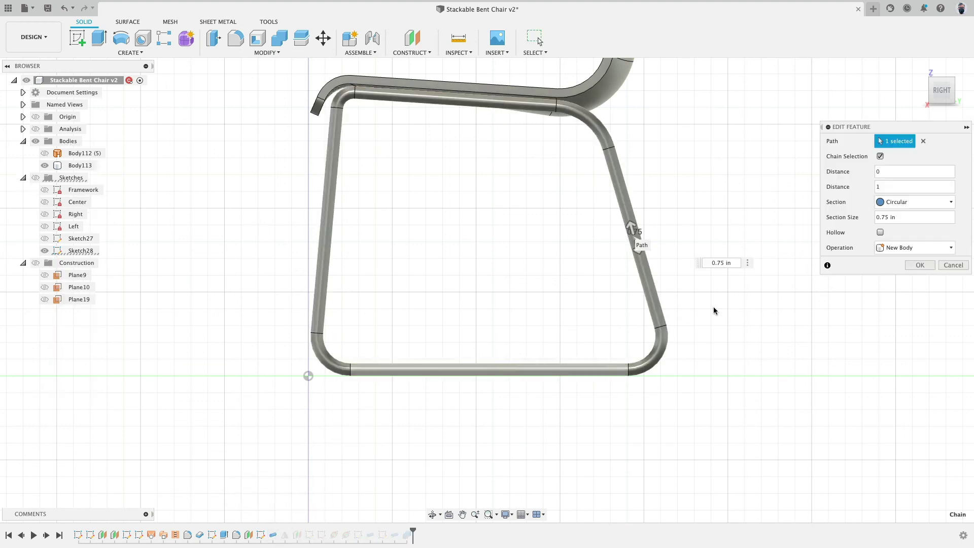
click(900, 220)
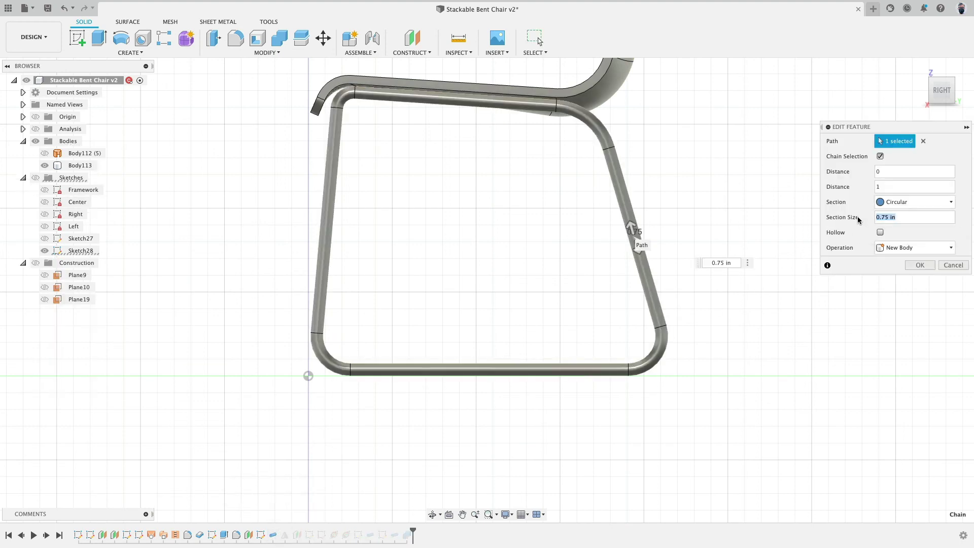
key(BackSpace)
key(Return)
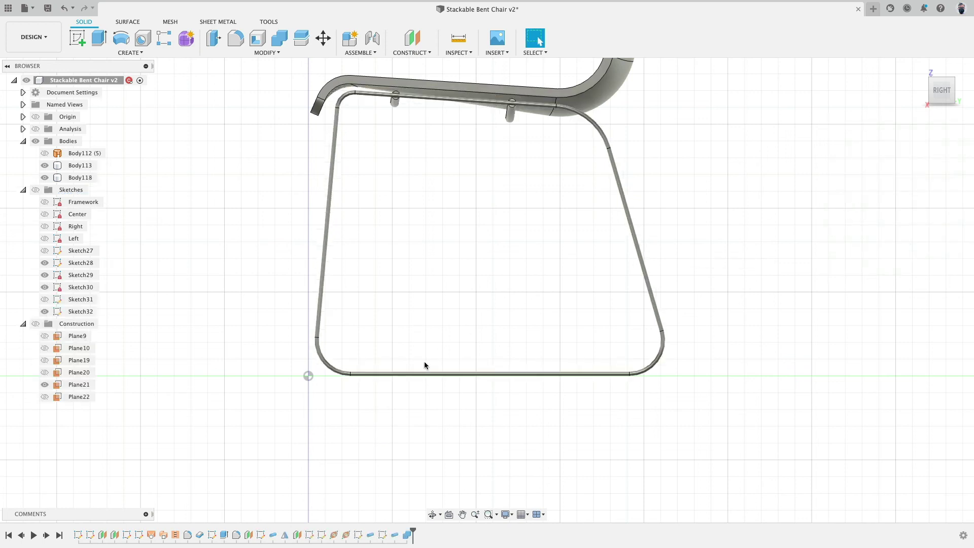
- Set the leg pipe's section size to 0.75 in
double_click(273, 535)
click(908, 217)
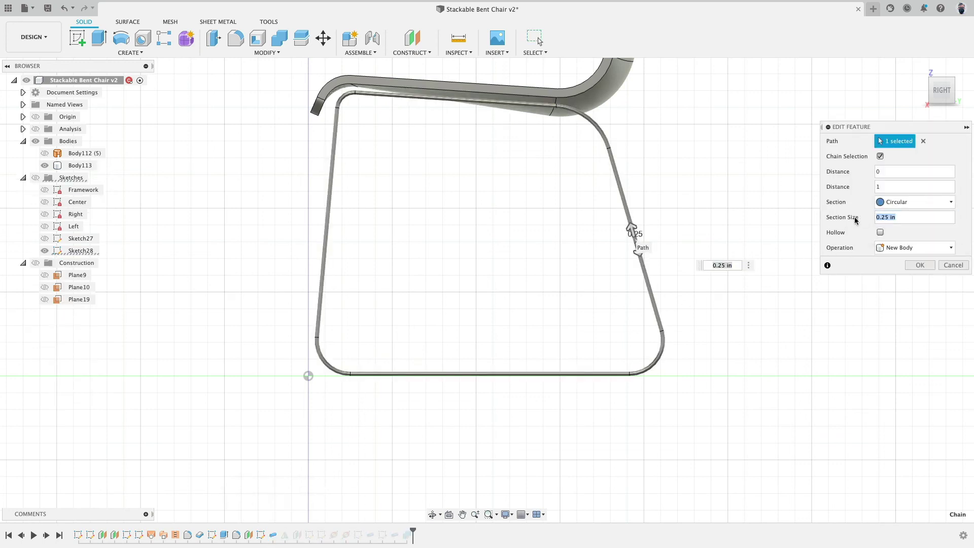
text(0.75)
key(Return)
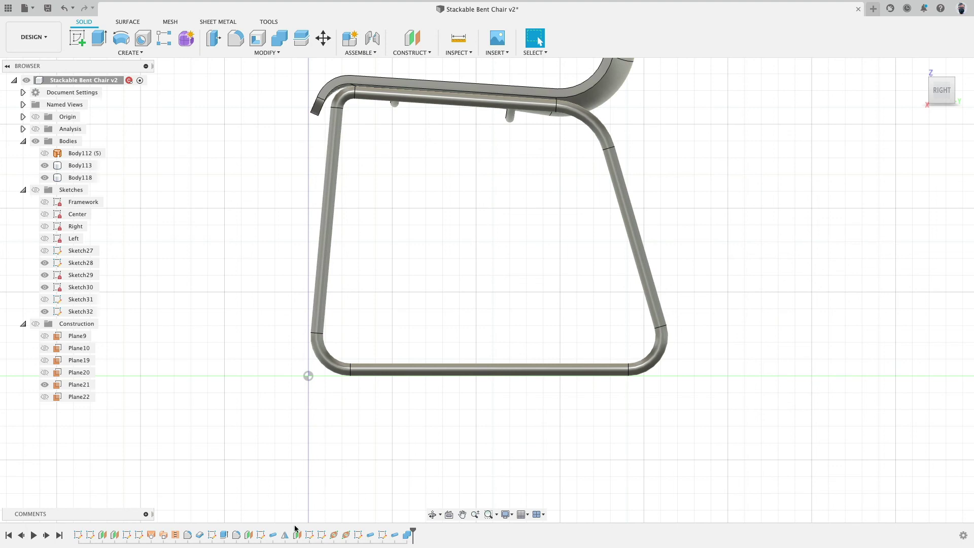
- Reduce the leg pipe's section size below 0.75 in and inspect the chair frame from several angles
double_click(273, 534)
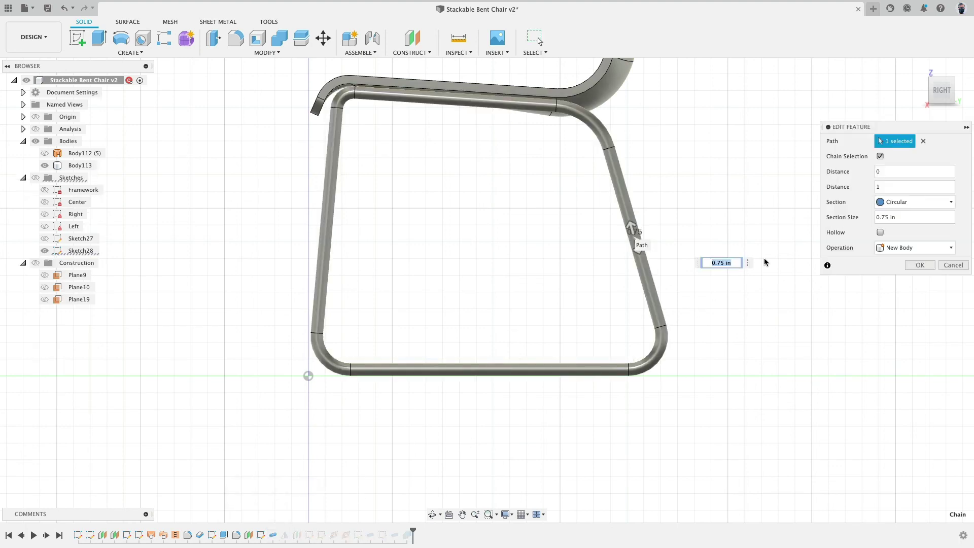
key(Return)
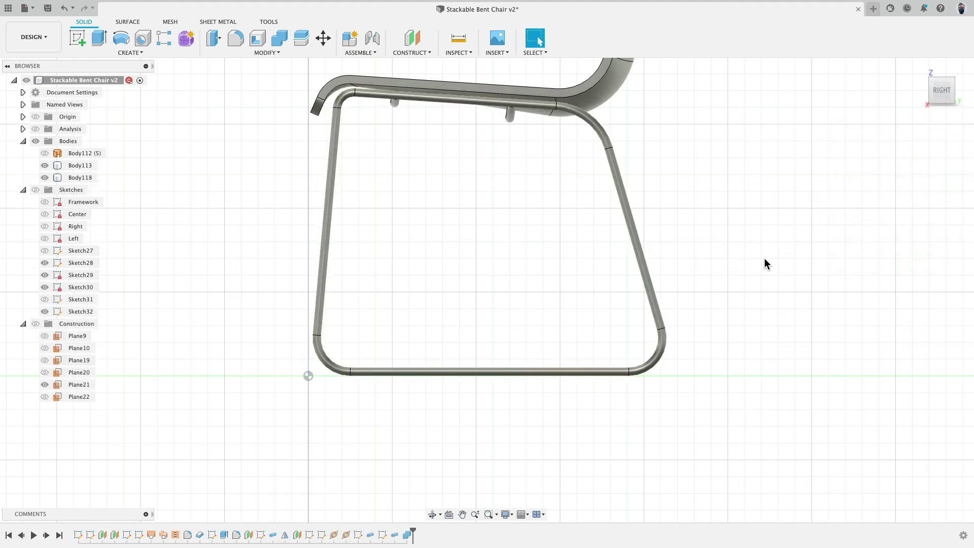
shift+middle_drag(509, 251, 487, 244)
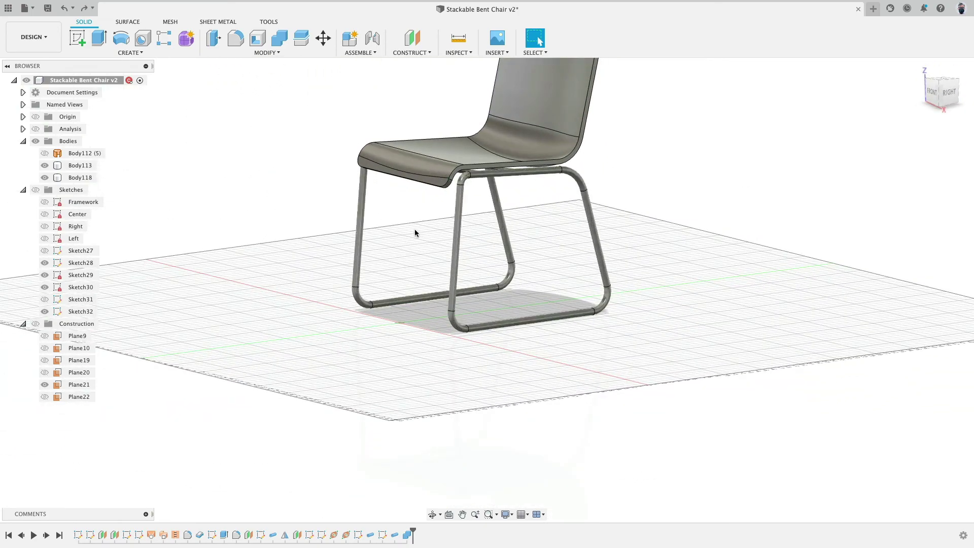
shift+middle_drag(416, 231, 560, 232)
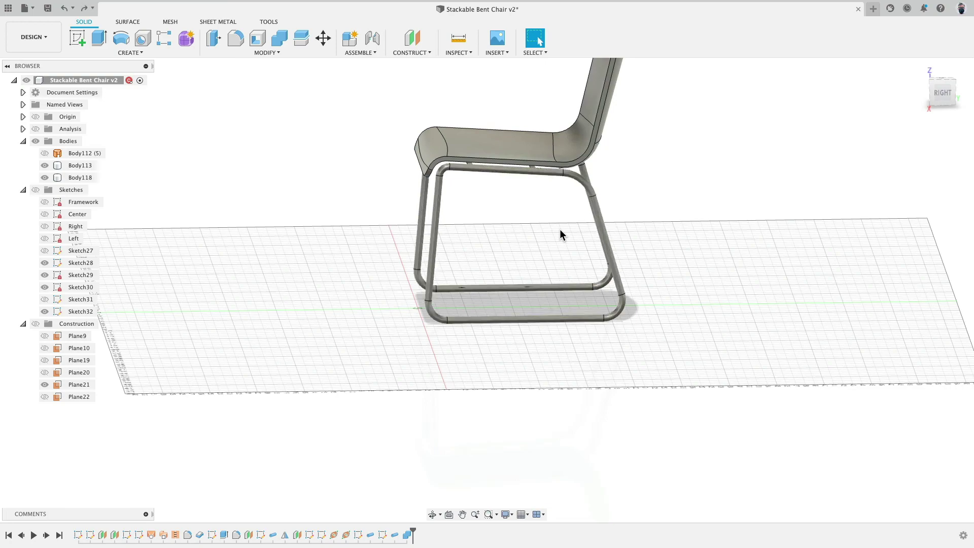
- Start a new sketch on the vertical YZ origin plane, viewed squarely from the chair's right side
mouse_move(546, 232)
shift+middle_down()
mouse_move(587, 218)
mouse_move(550, 229)
mouse_move(558, 226)
shift+middle_up()
click(944, 91)
scroll(591, 321, up, 5)
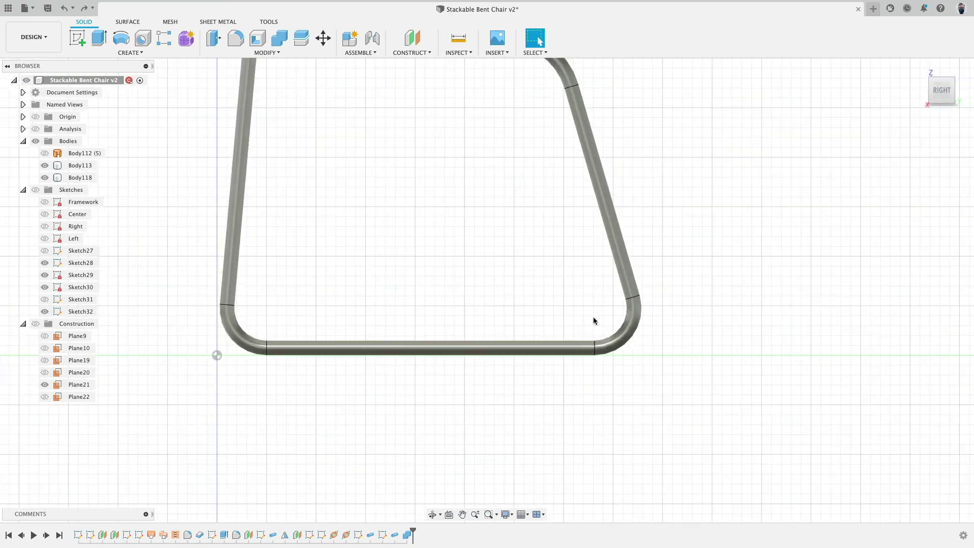
scroll(559, 361, down, 4)
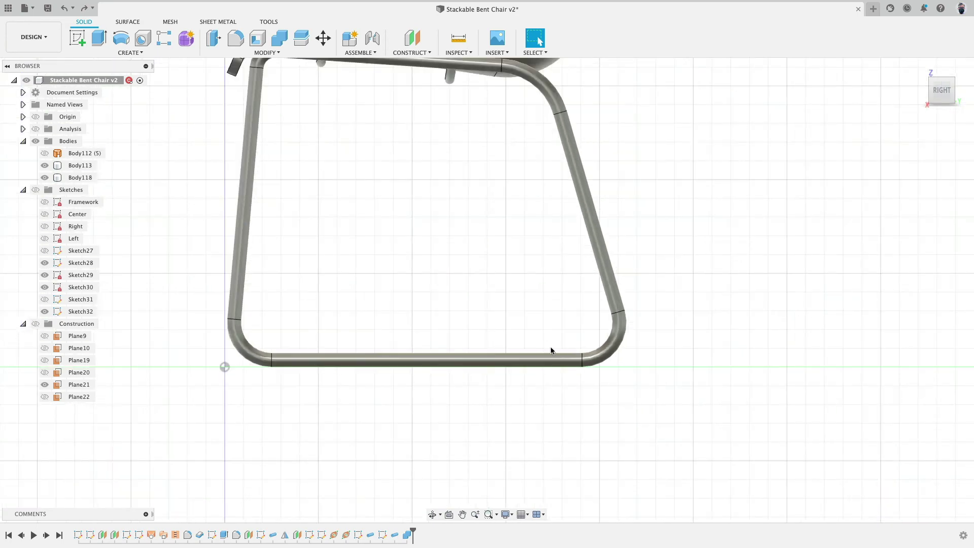
click(559, 361)
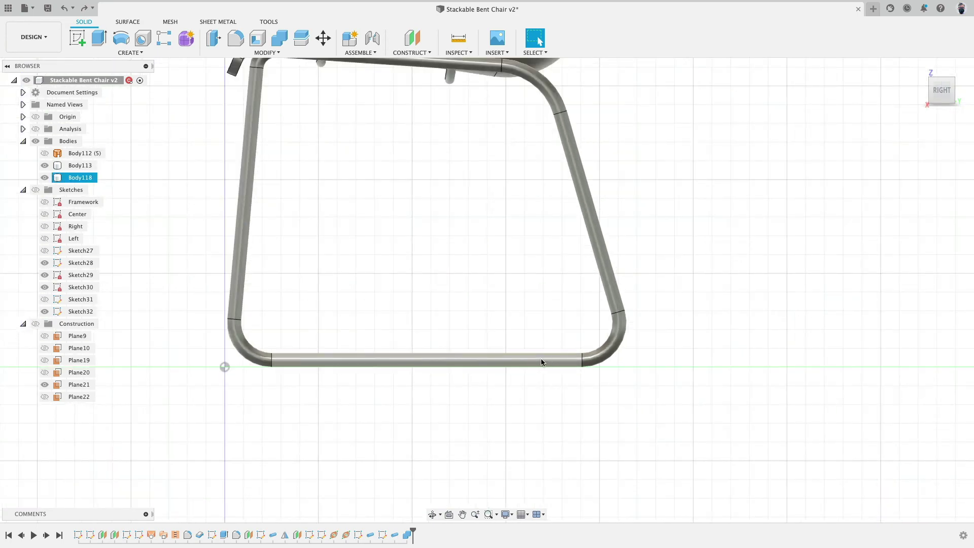
click(397, 229)
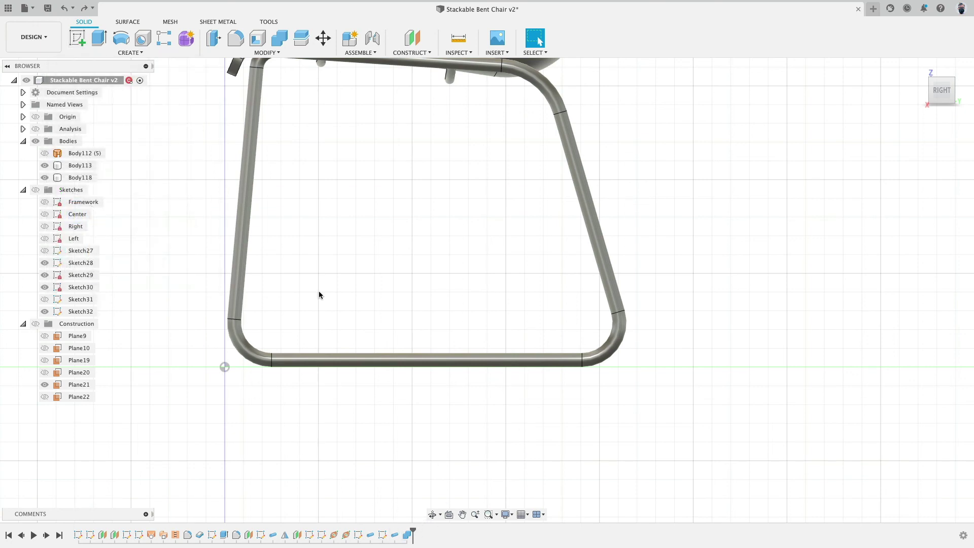
click(78, 38)
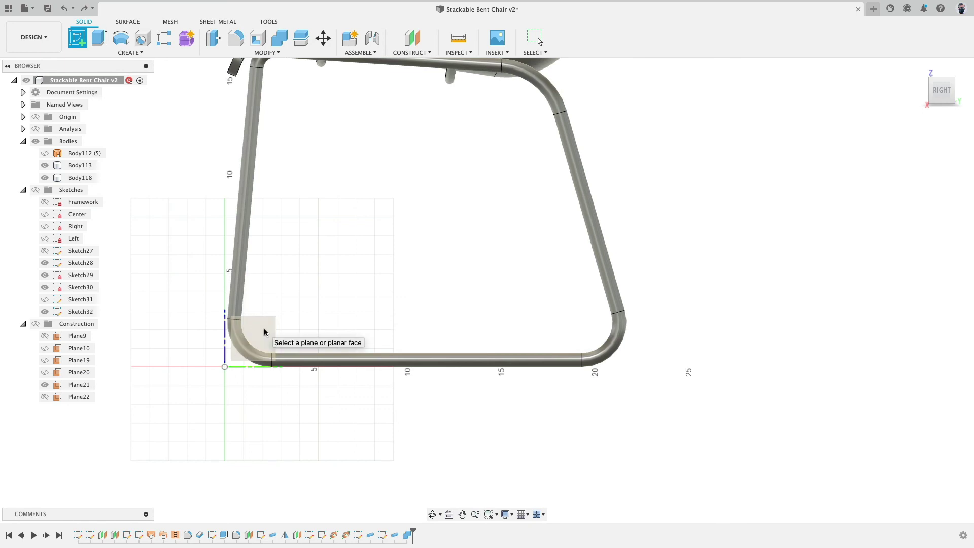
click(404, 322)
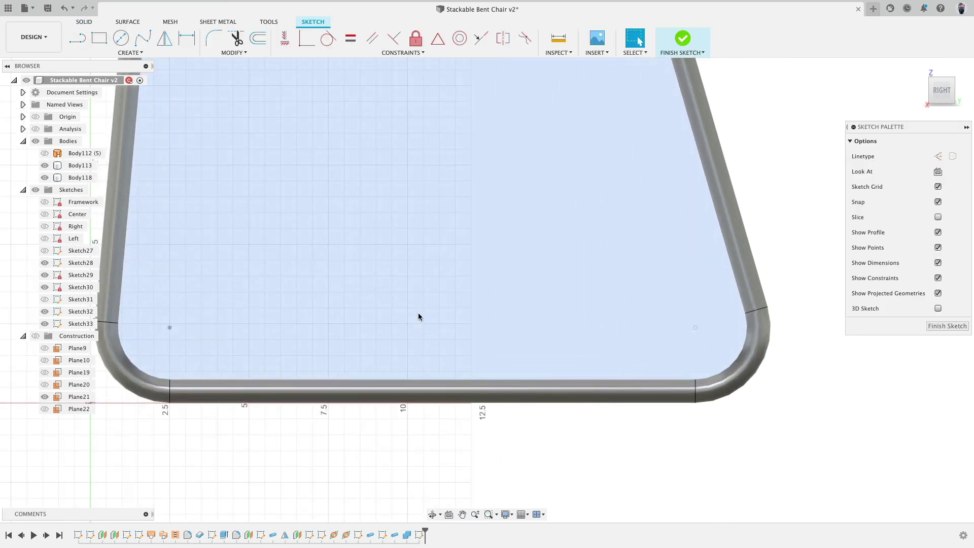
- Draw a centre-diameter circle about 1.28 in wide in the open area inside the leg loop
scroll(418, 309, down, 3)
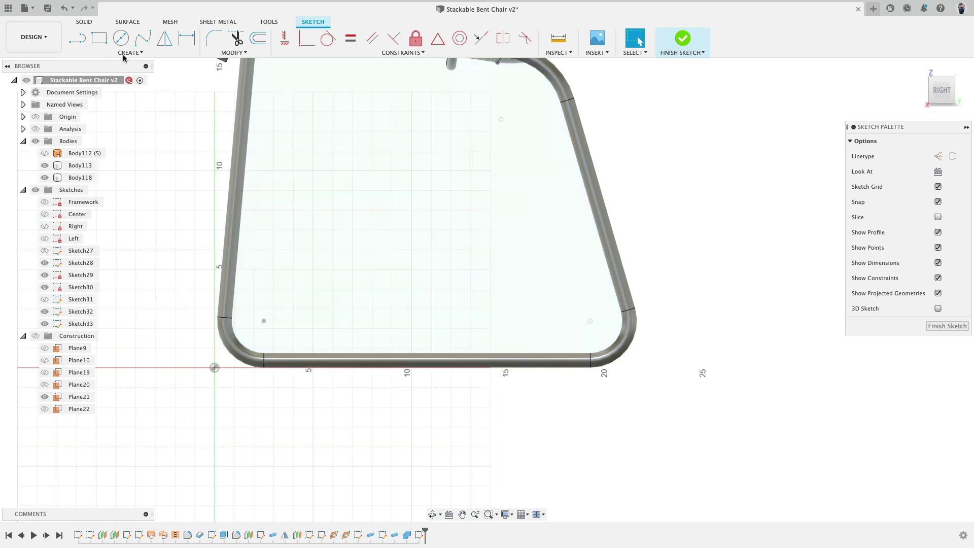
click(121, 37)
click(368, 205)
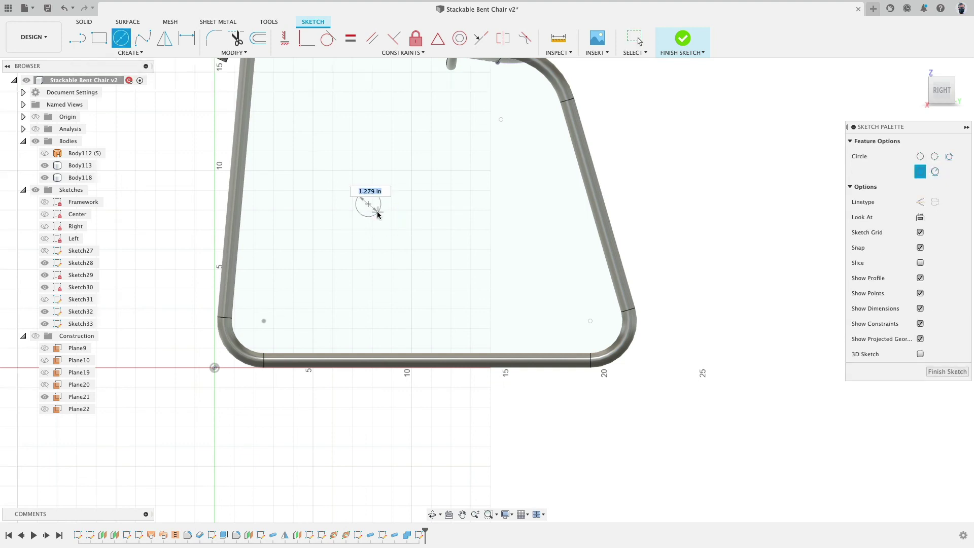
click(377, 213)
key(Escape)
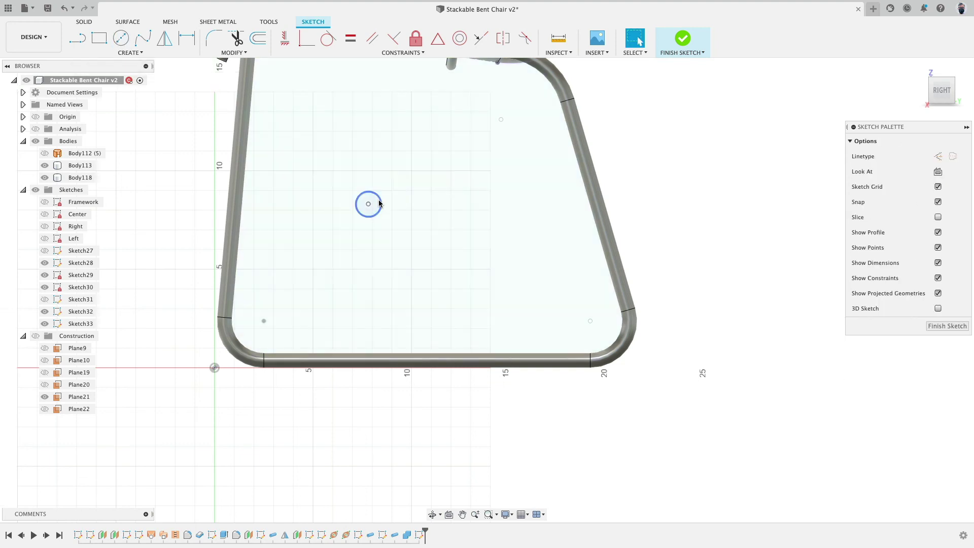
- Dimension the circle's diameter to 0.5 in and finish the sketch
click(381, 203)
key(d)
click(394, 201)
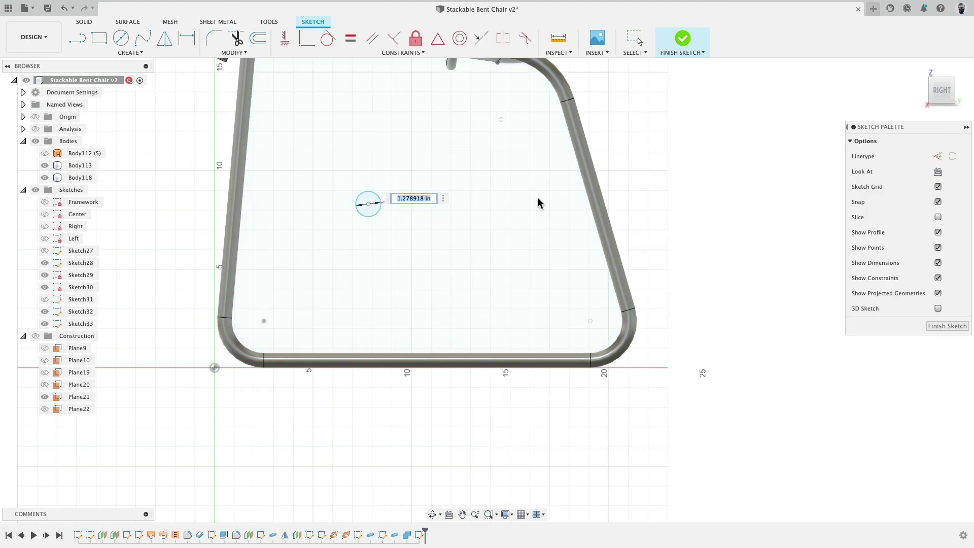
text(0.5)
key(Return)
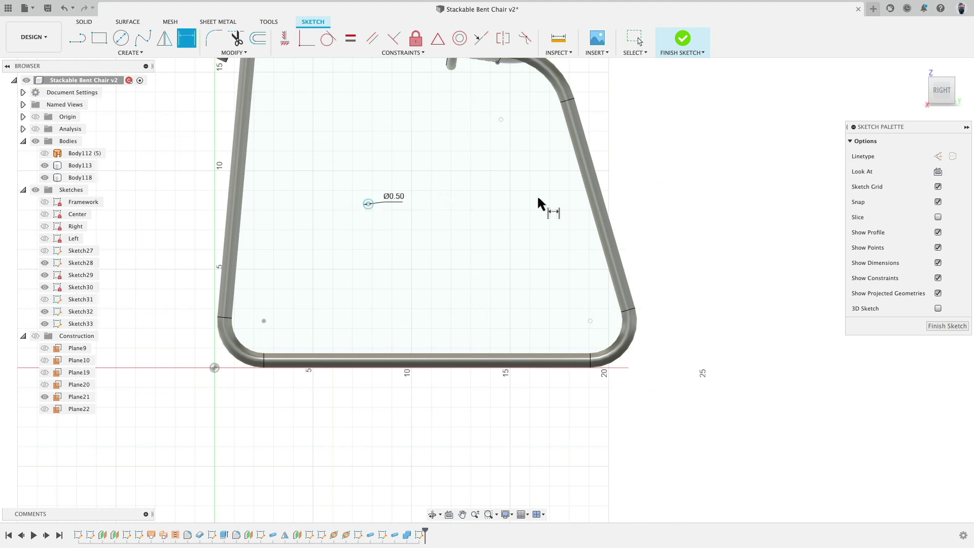
scroll(377, 193, down, 2)
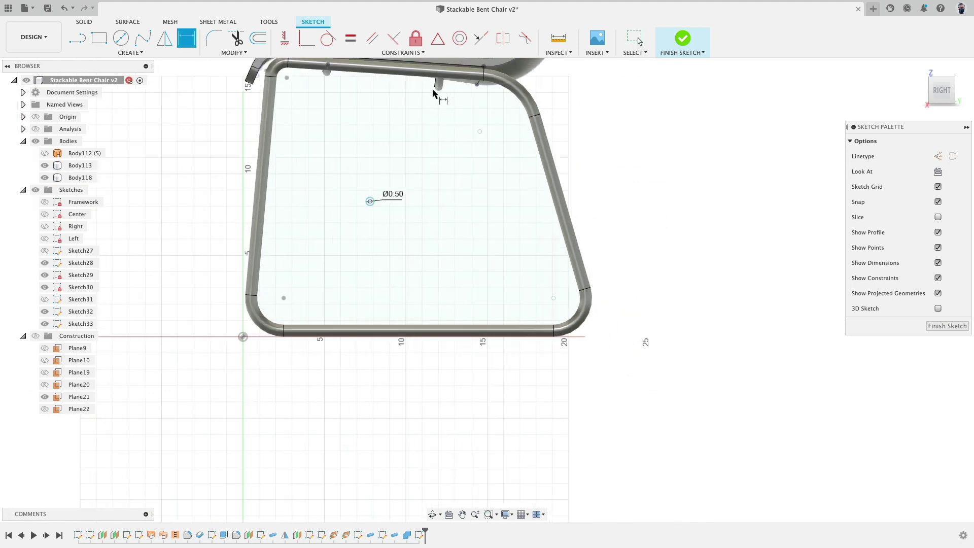
click(685, 40)
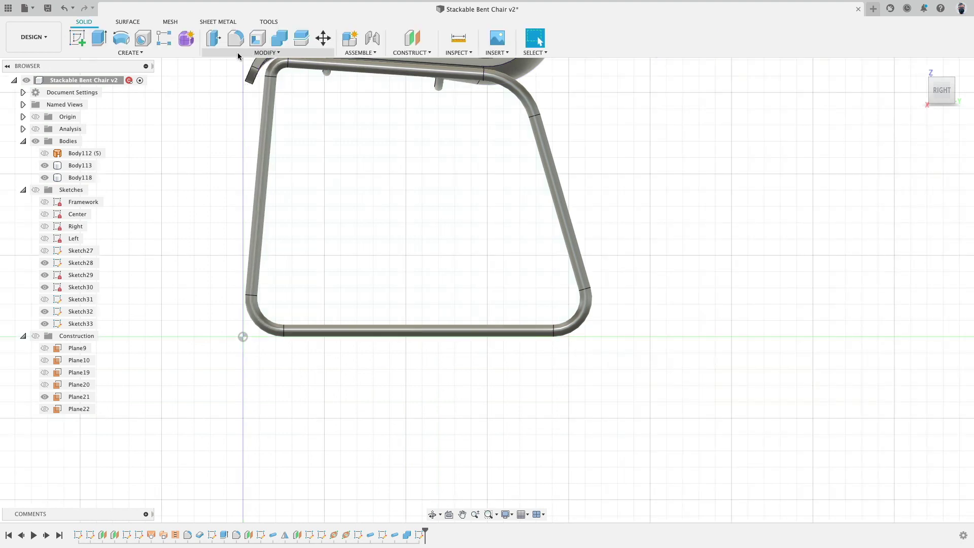
- Rename the SectionSize parameter of Pipe4 to PipeSupport in the model parameters
click(243, 53)
click(235, 258)
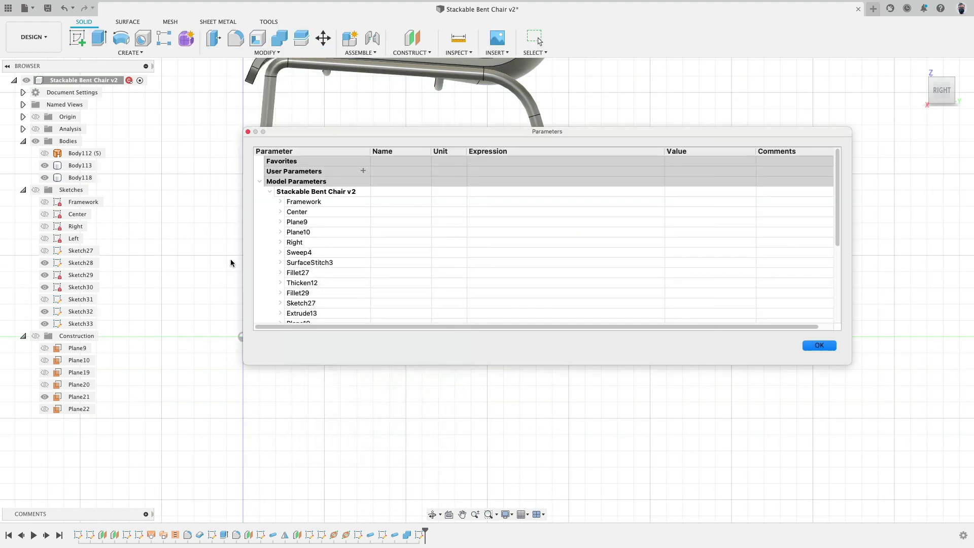
scroll(324, 293, down, 10)
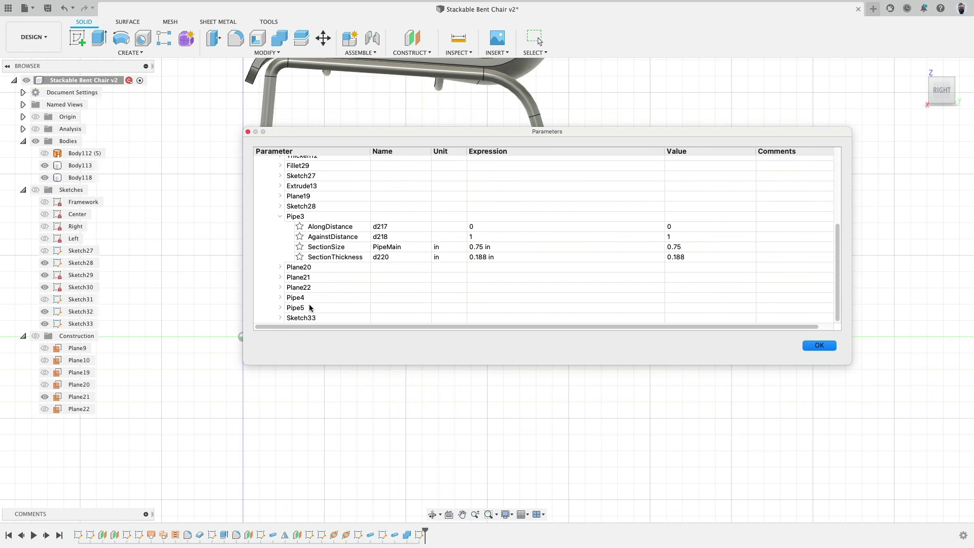
click(280, 298)
scroll(329, 284, down, 2)
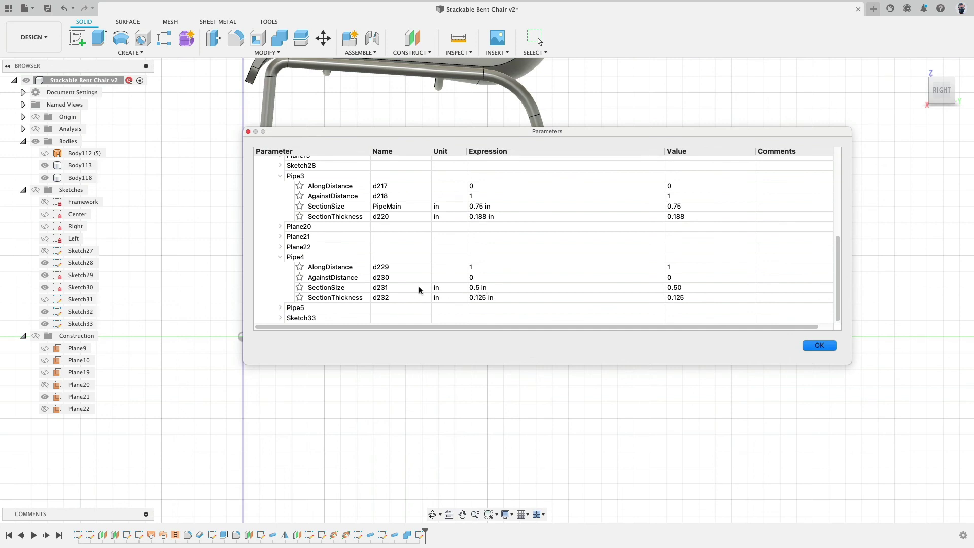
double_click(397, 285)
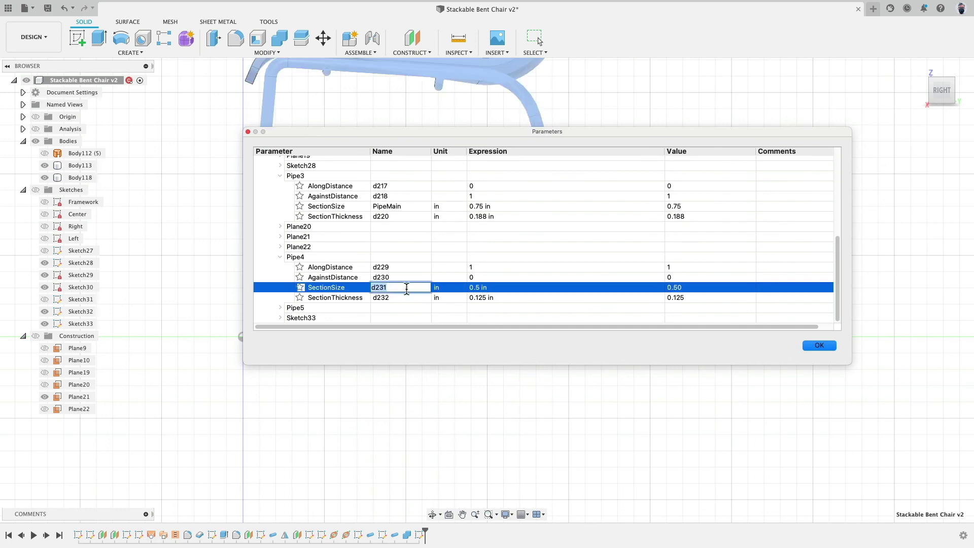
text(PipeSupport)
key(shift+Home)
key(Return)
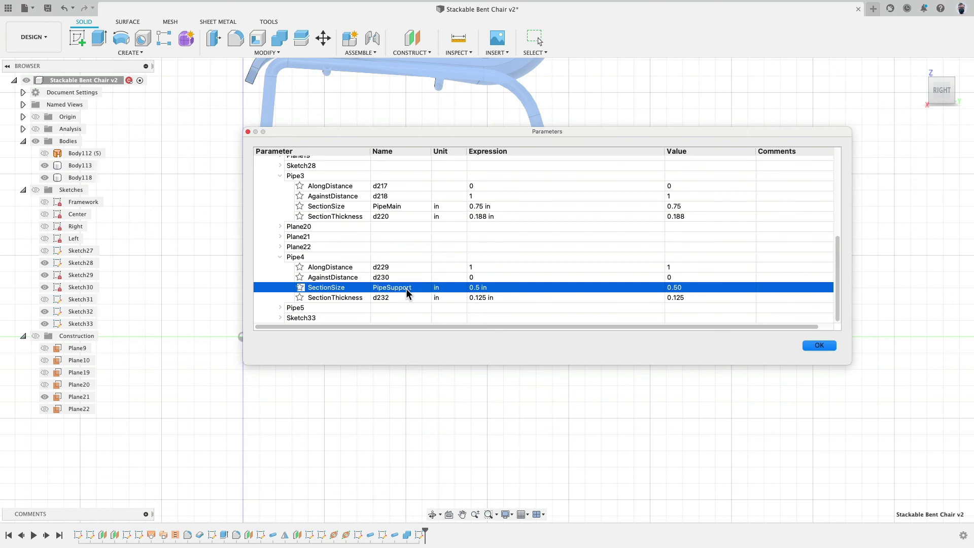
- Set the SectionSize expression of Pipe5 to PipeSupport and accept the parameter changes
click(280, 257)
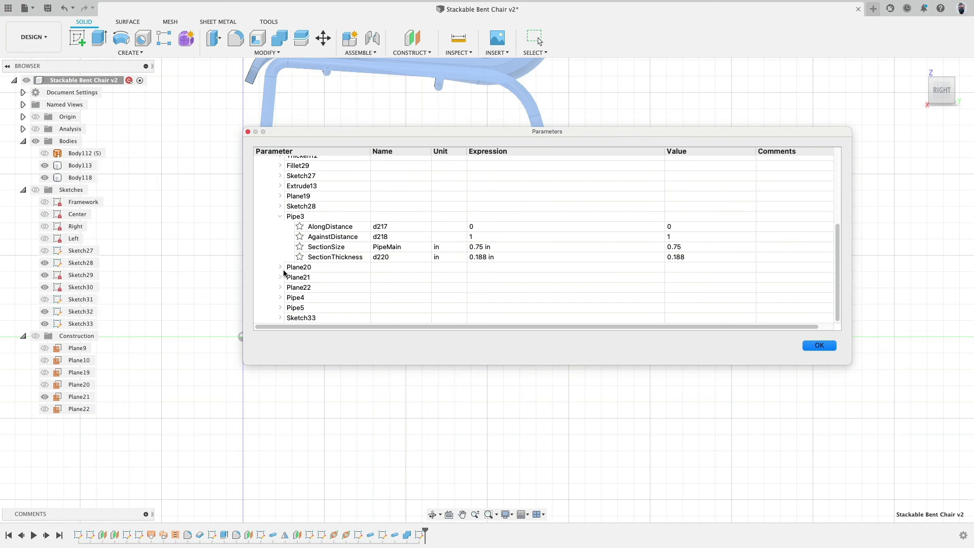
click(280, 307)
scroll(326, 233, down, 3)
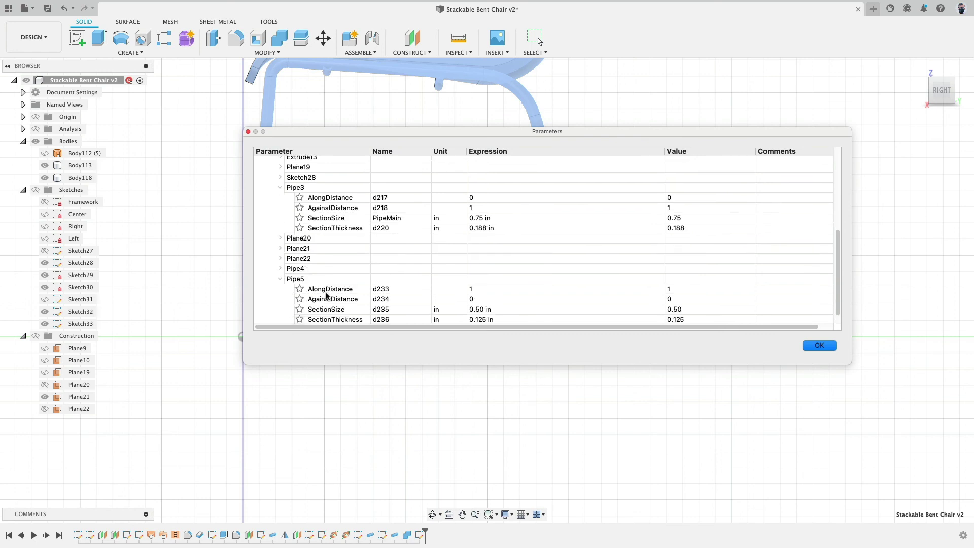
double_click(518, 297)
text(PipeSupport)
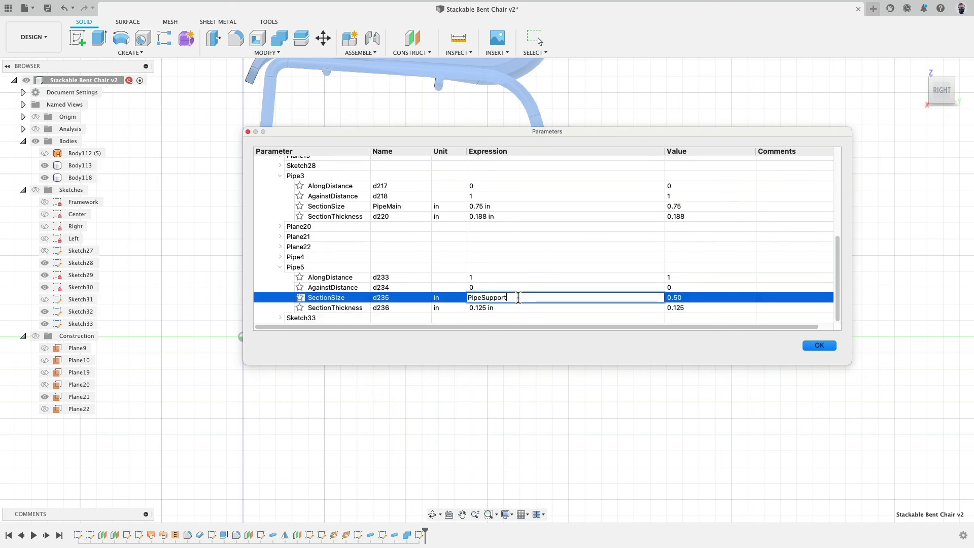
key(Return)
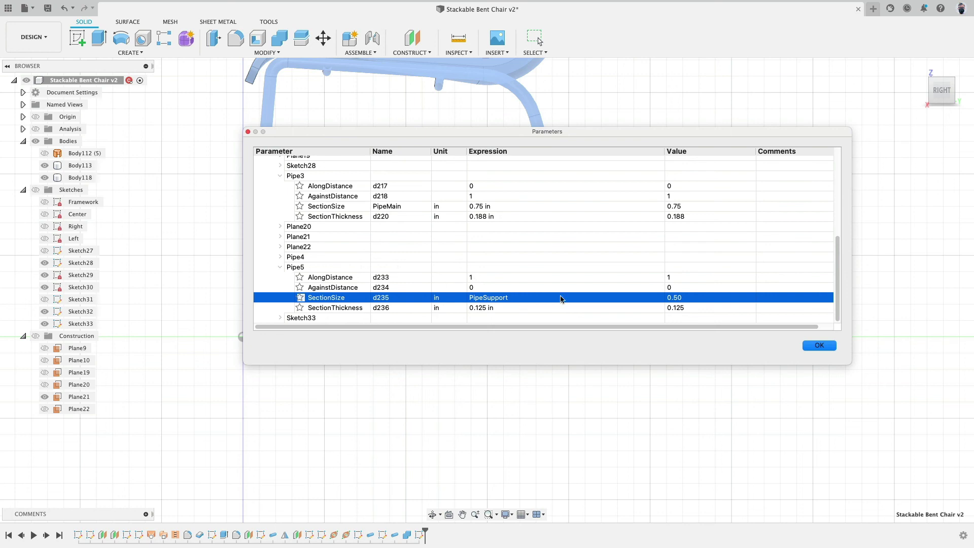
click(819, 347)
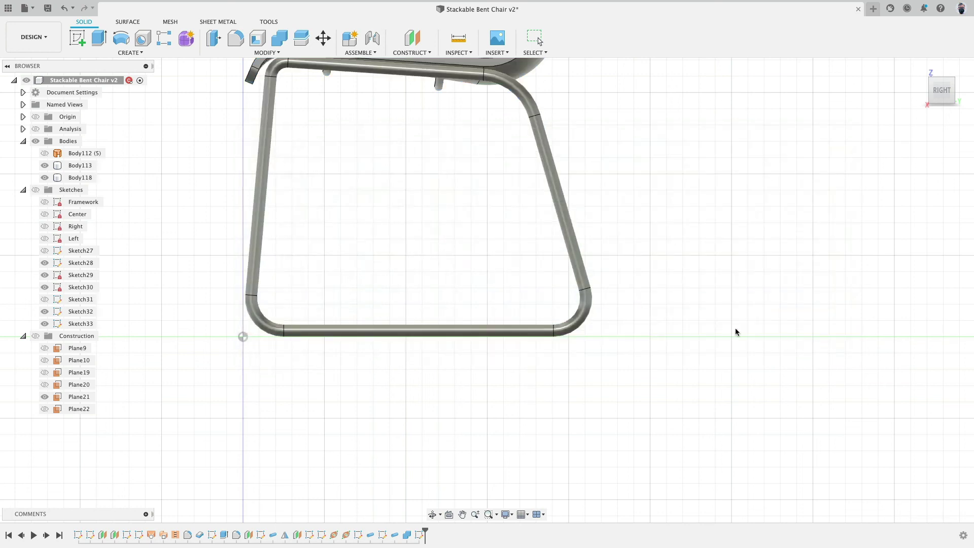
- Reopen the circle's sketch and set the circle's diameter to the PipeSupport parameter
double_click(420, 534)
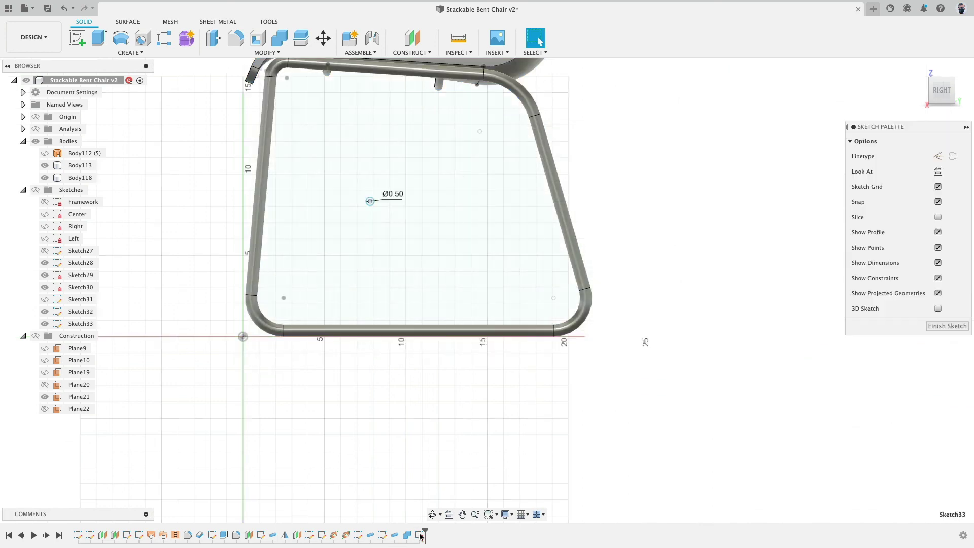
double_click(389, 197)
text(PipeSupport)
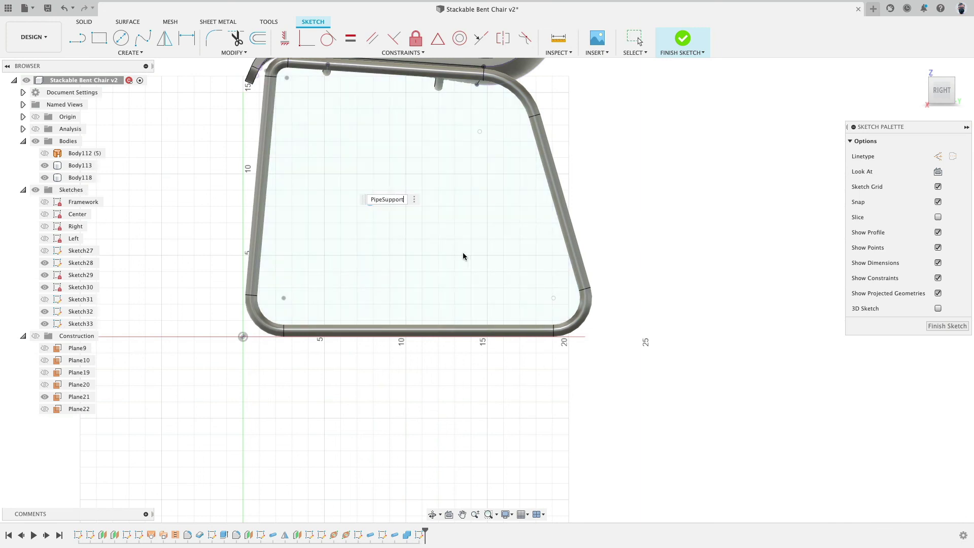
key(Return)
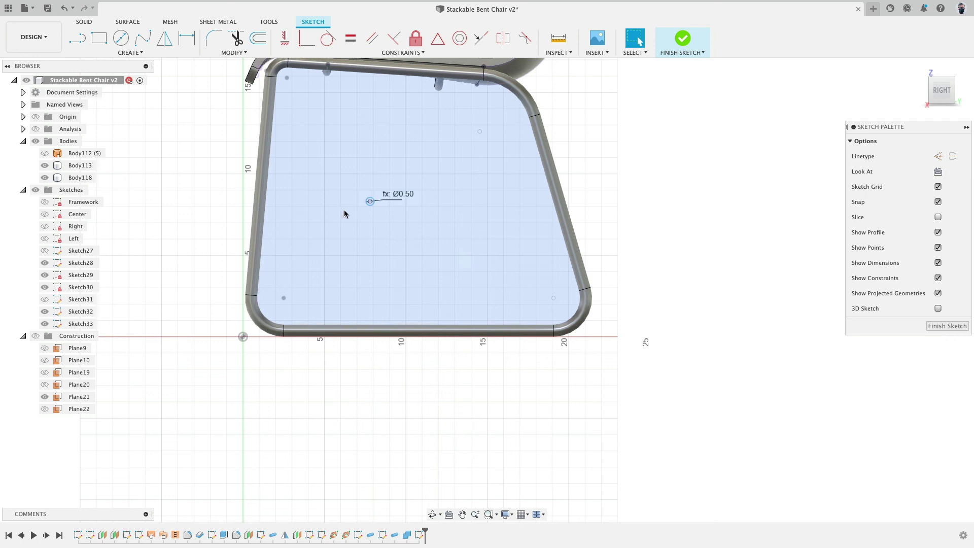
- Test the circle's position on the bottom tube, hide all bodies, and move the circle above the bottom line inside the leg loop
scroll(355, 213, up, 4)
mouse_move(378, 193)
mouse_down()
mouse_move(442, 399)
mouse_move(564, 408)
mouse_move(297, 411)
mouse_up()
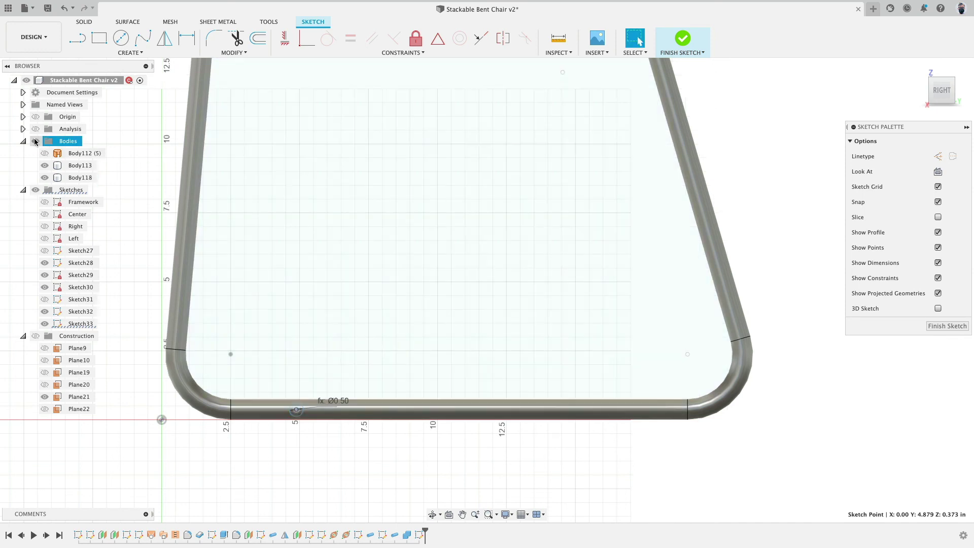
click(36, 141)
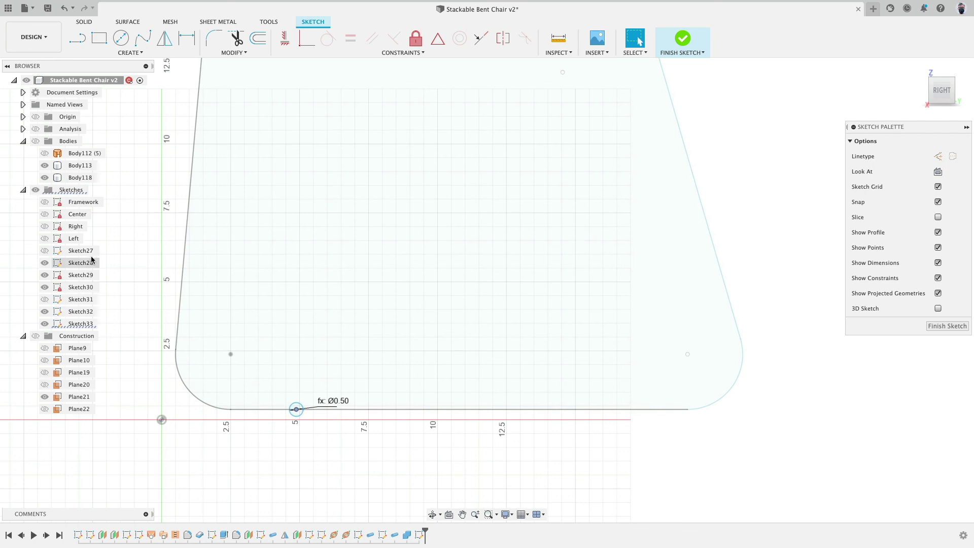
scroll(387, 324, down, 3)
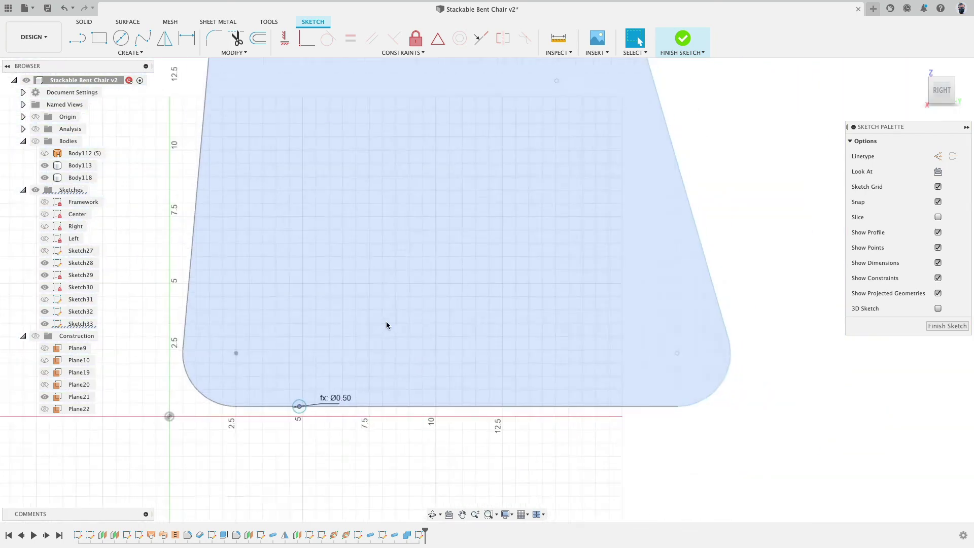
drag(319, 386, 405, 324)
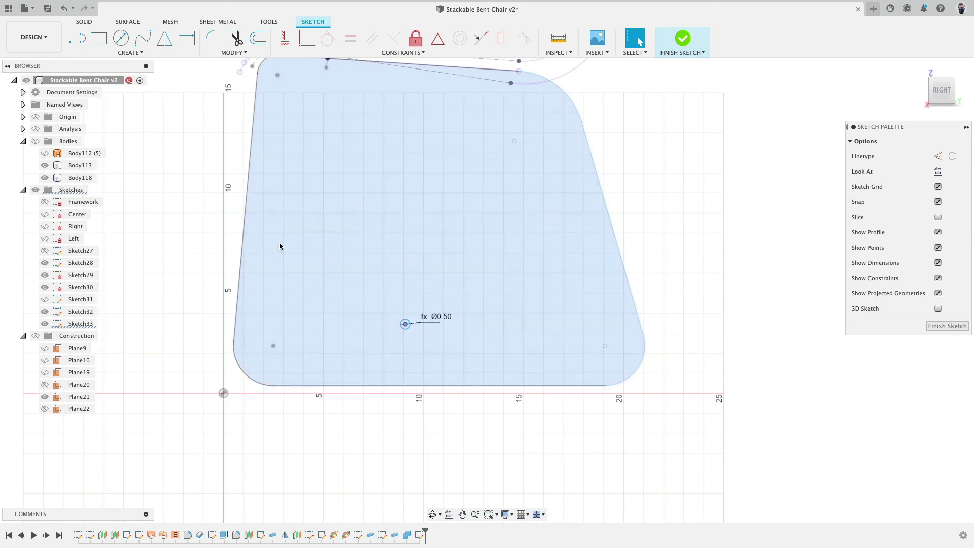
- Try projecting the leg loop's bottom line into the sketch and moving the circle's centre onto the projected line
middle_drag(296, 204, 389, 220)
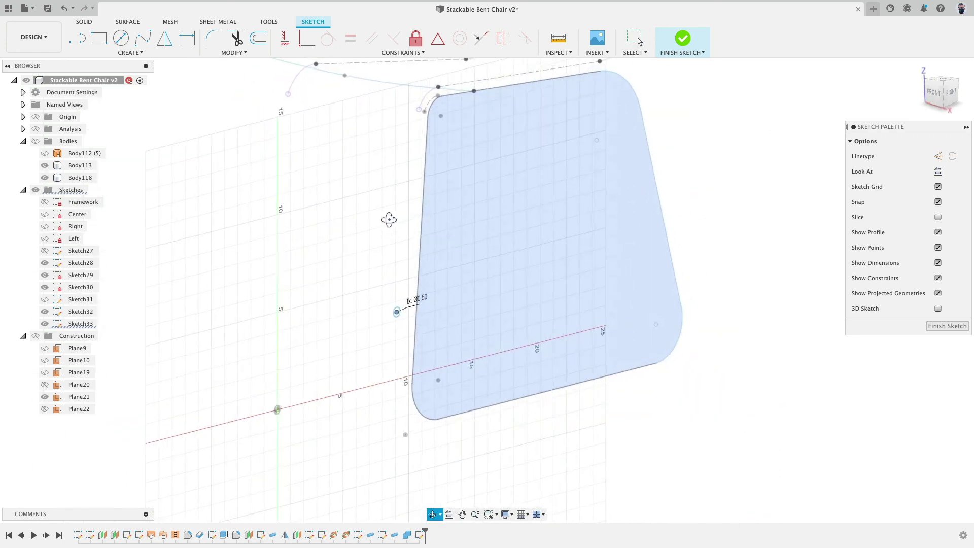
key(p)
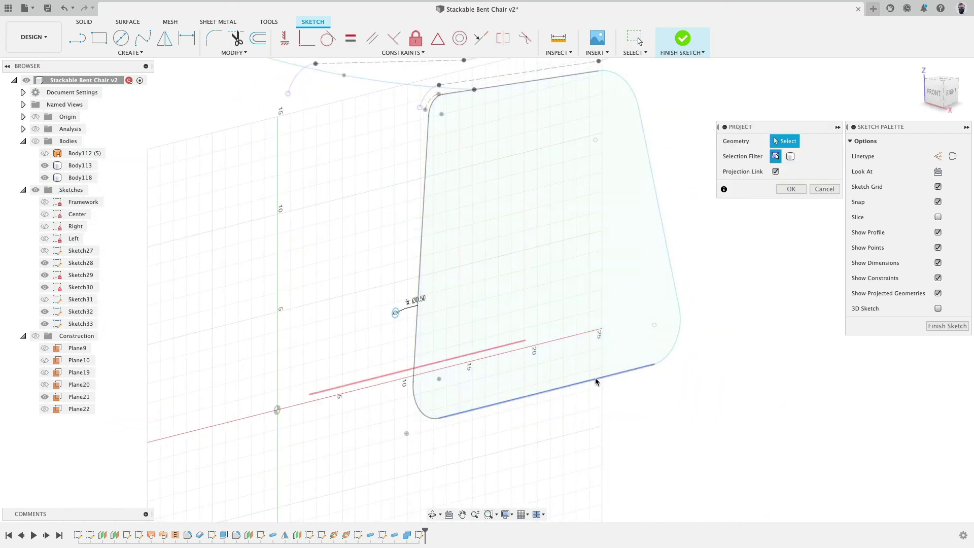
click(600, 378)
click(791, 189)
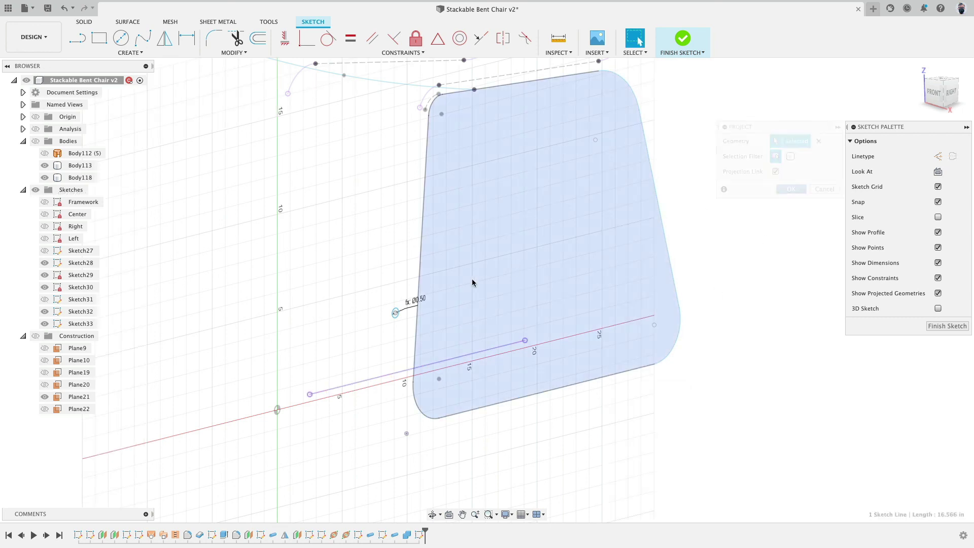
mouse_move(396, 314)
mouse_down()
mouse_move(398, 373)
mouse_move(482, 351)
mouse_up()
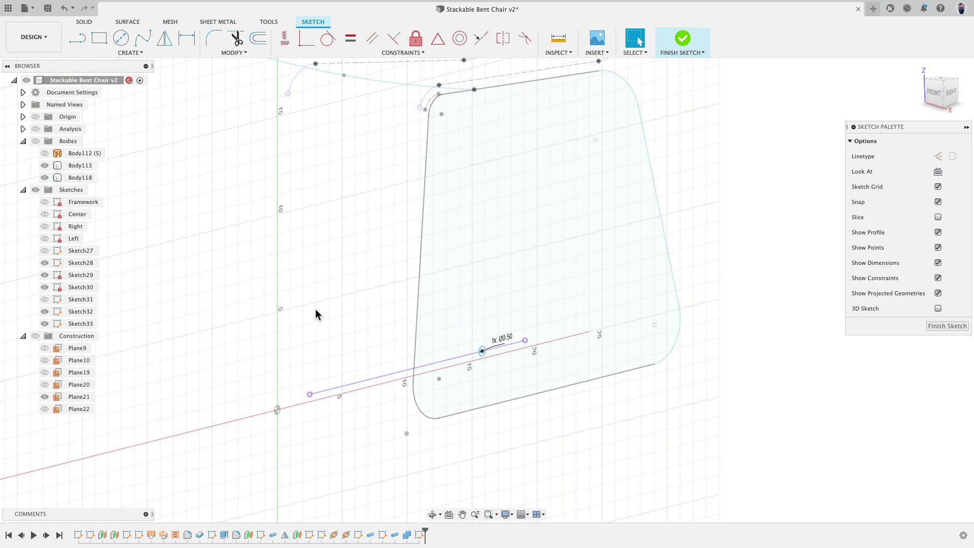
- Undo moving the circle onto the projected line and the line's projection
key(super+z)
key(super+z)
key(super+z)
key(super+z)
- Hide Sketch32, Sketch30, Sketch29 and Sketch28 so only the circle's sketch is shown
click(45, 310)
click(45, 287)
click(45, 274)
click(45, 262)
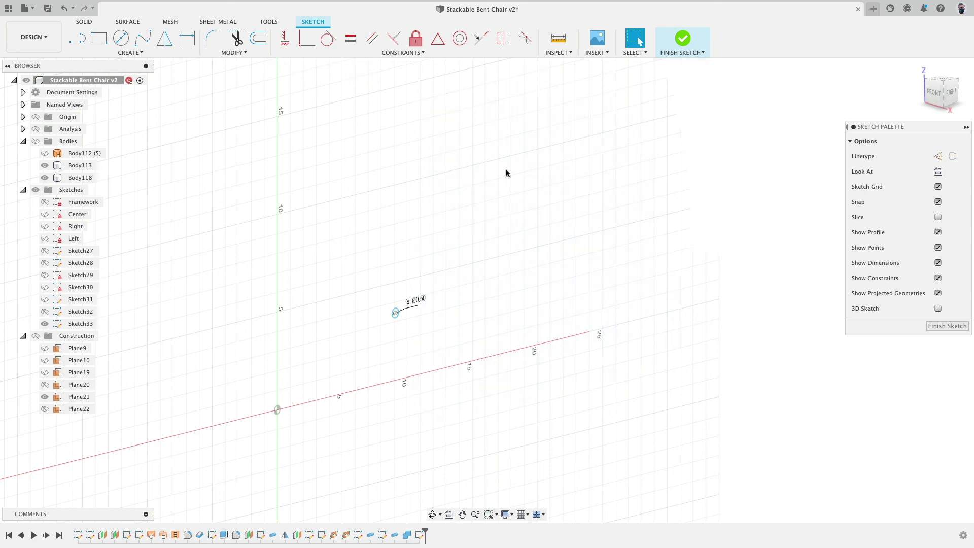
- Dimension the circle centre's vertical distance from the origin as PipeMain/2, working in the right view
click(951, 93)
middle_drag(463, 285, 343, 159)
key(d)
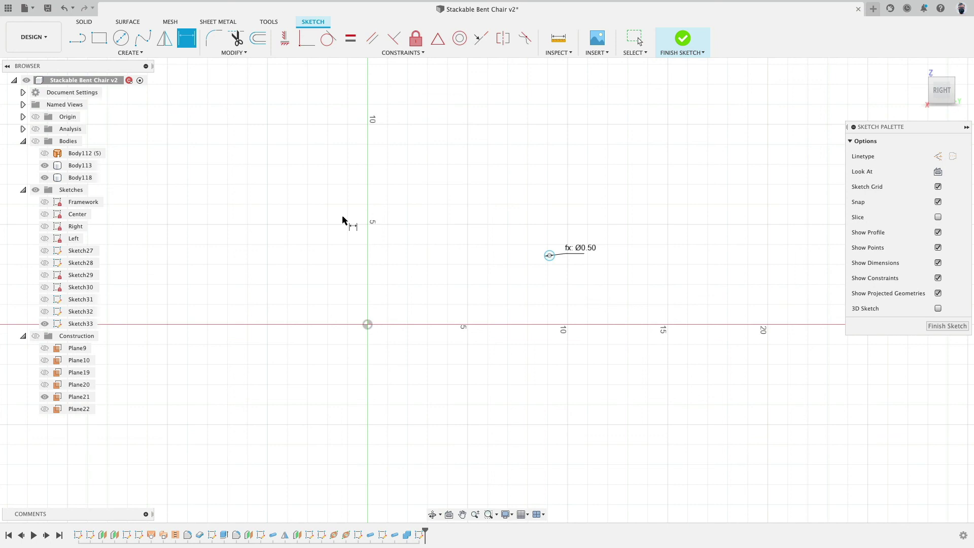
click(367, 324)
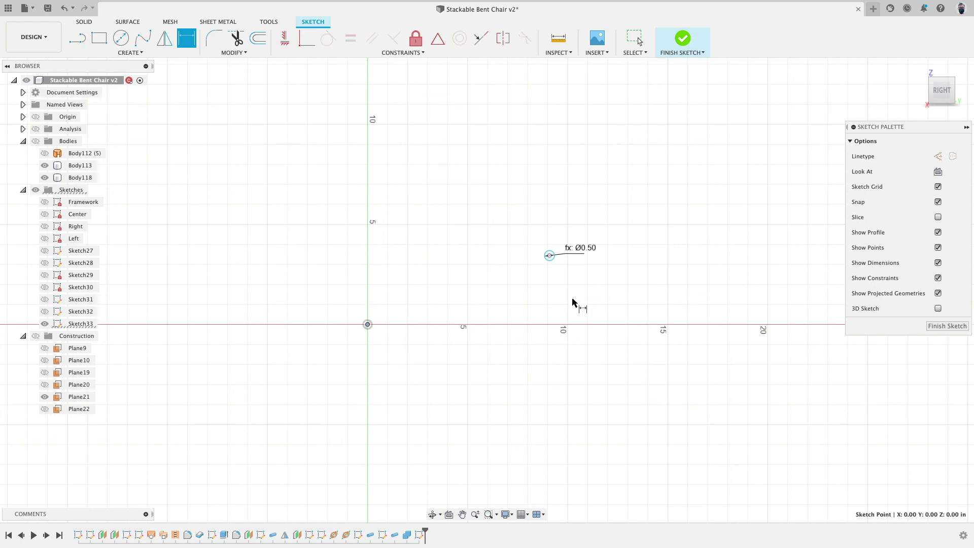
click(550, 255)
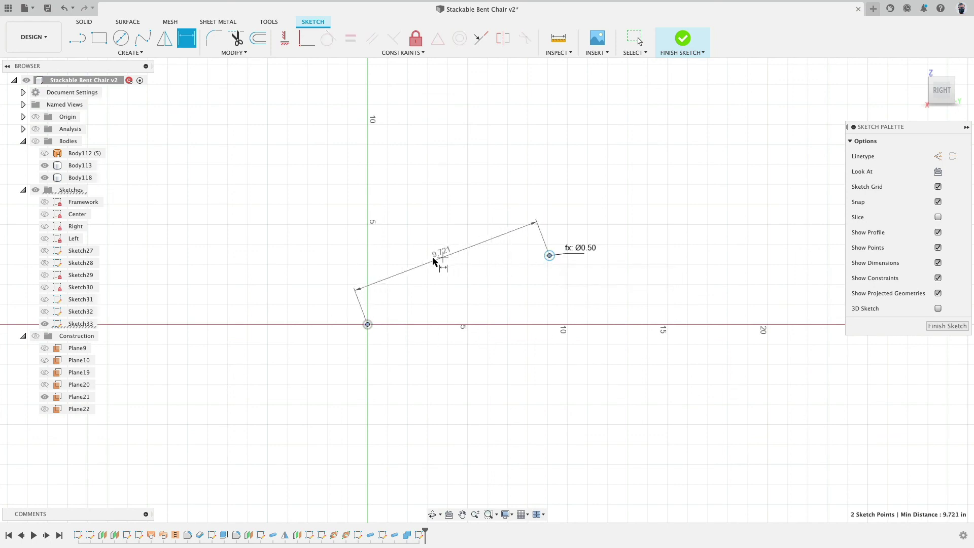
click(307, 288)
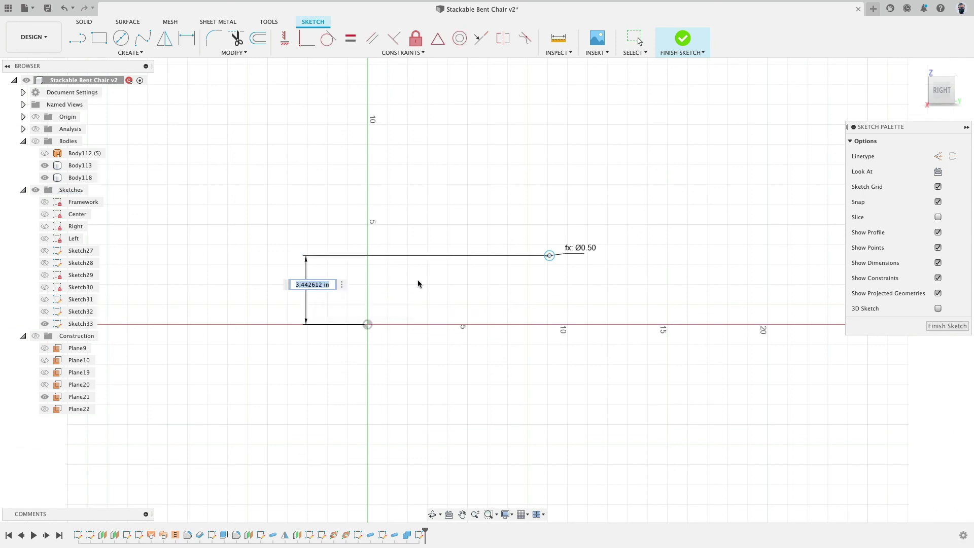
text(PipeMain/2)
key(Return)
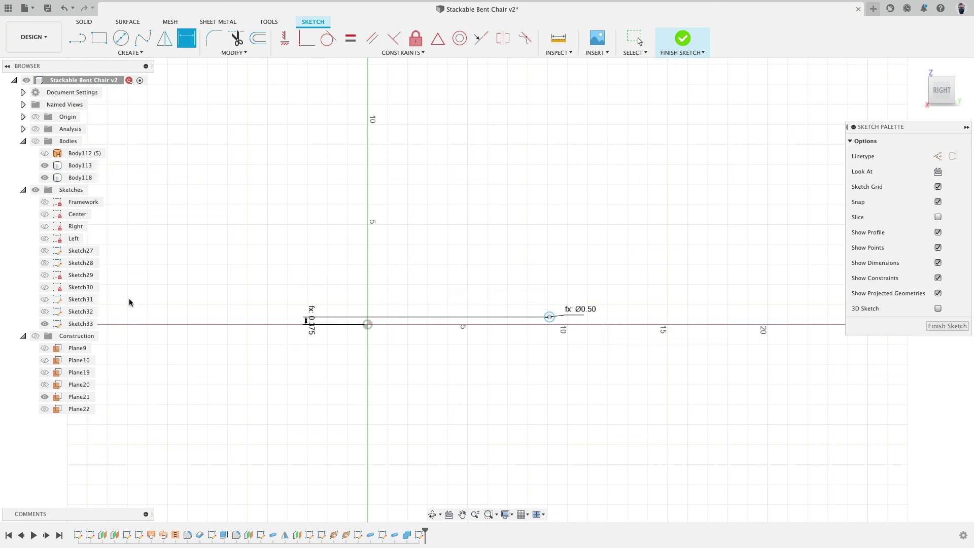
- Show Sketch32, Sketch31, Sketch30, Sketch29 and Sketch28 to check the circle's alignment with the leg loop's bottom line
click(45, 311)
click(44, 300)
click(45, 287)
click(46, 274)
click(44, 264)
click(45, 263)
click(45, 263)
click(45, 265)
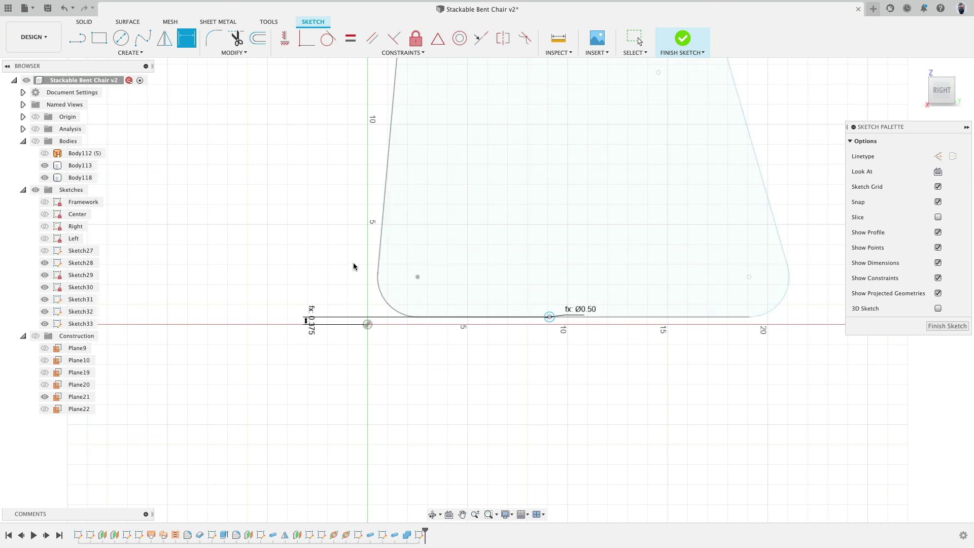
- Slide the circle horizontally to about 10.92 in along Y from the origin and finish the sketch
key(Escape)
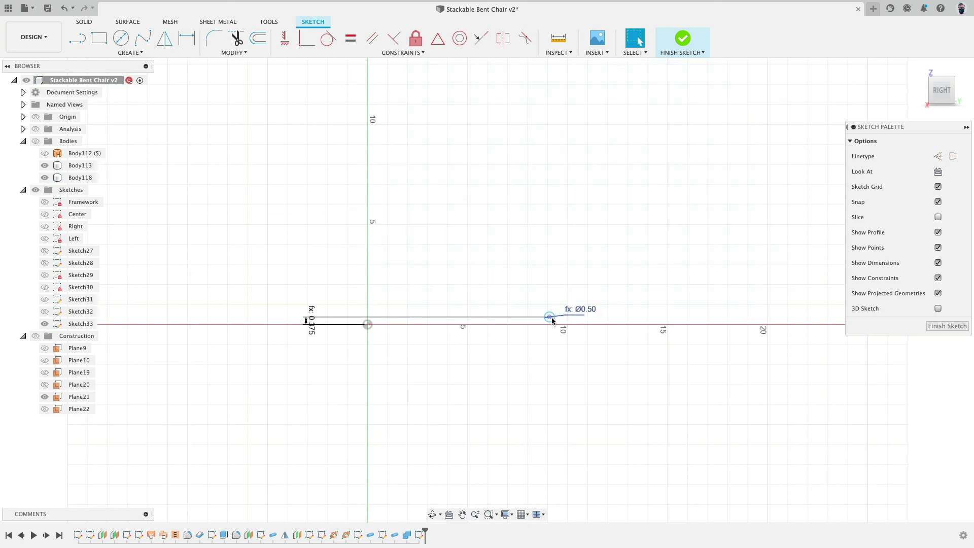
drag(549, 316, 585, 317)
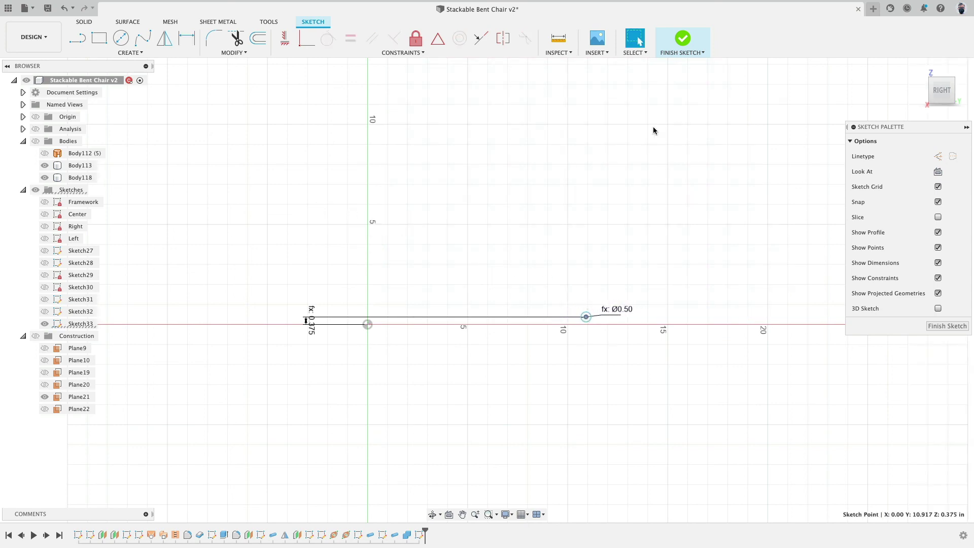
click(683, 40)
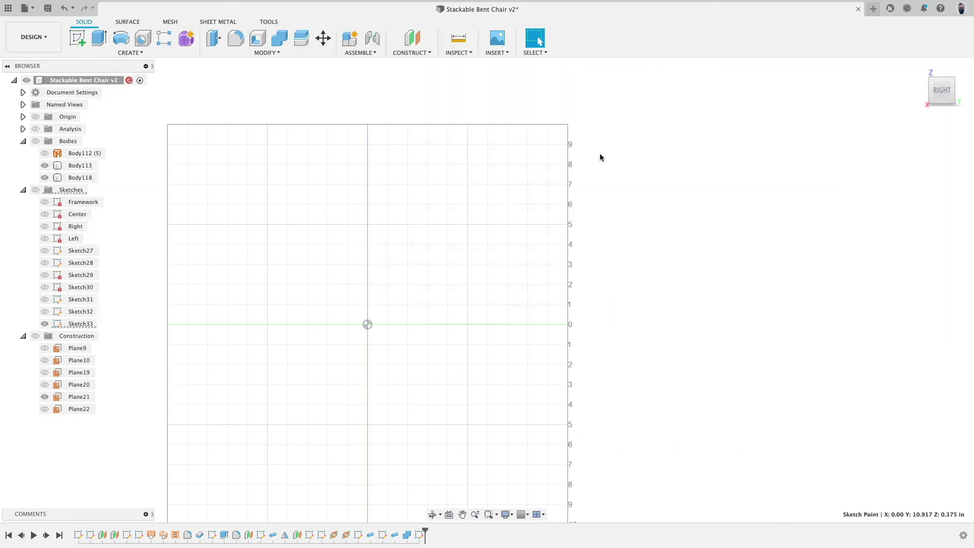
- Show the sketches and chair bodies, and move the circle along Y towards the rear of the leg loop
click(36, 190)
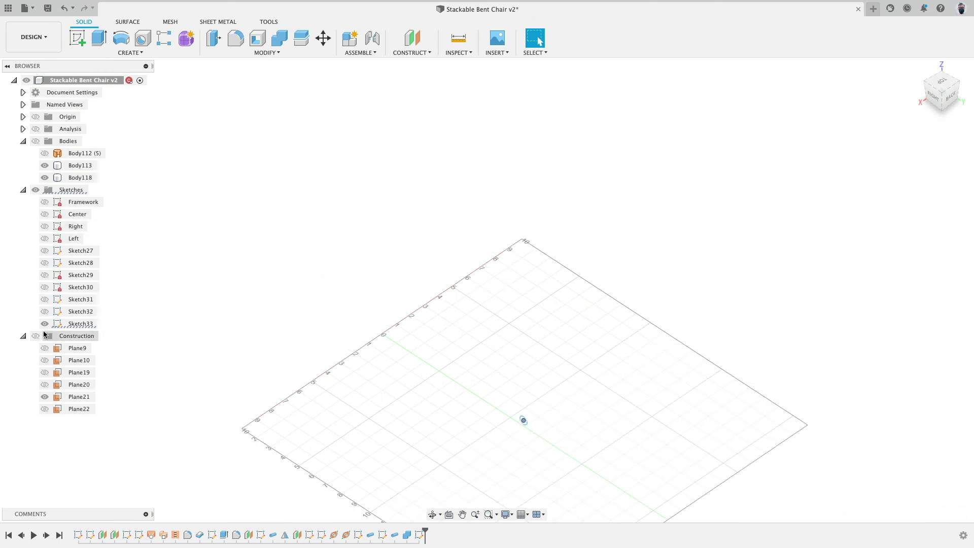
click(35, 141)
shift+middle_drag(529, 350, 511, 306)
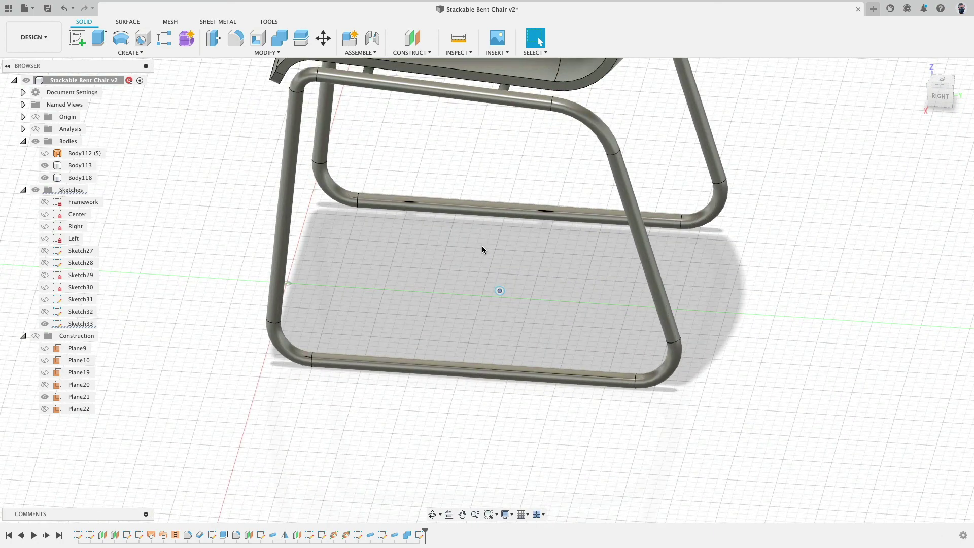
key(m)
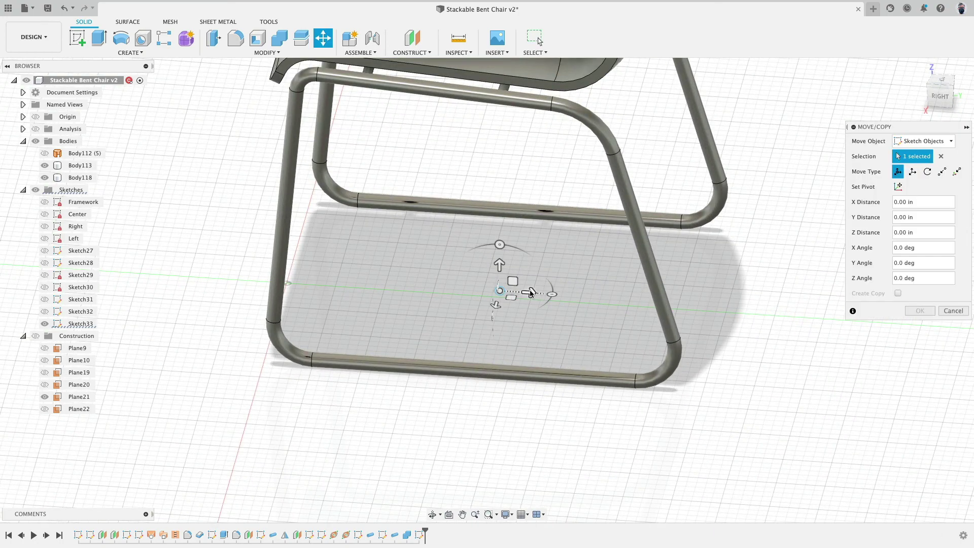
drag(539, 293, 645, 304)
key(Return)
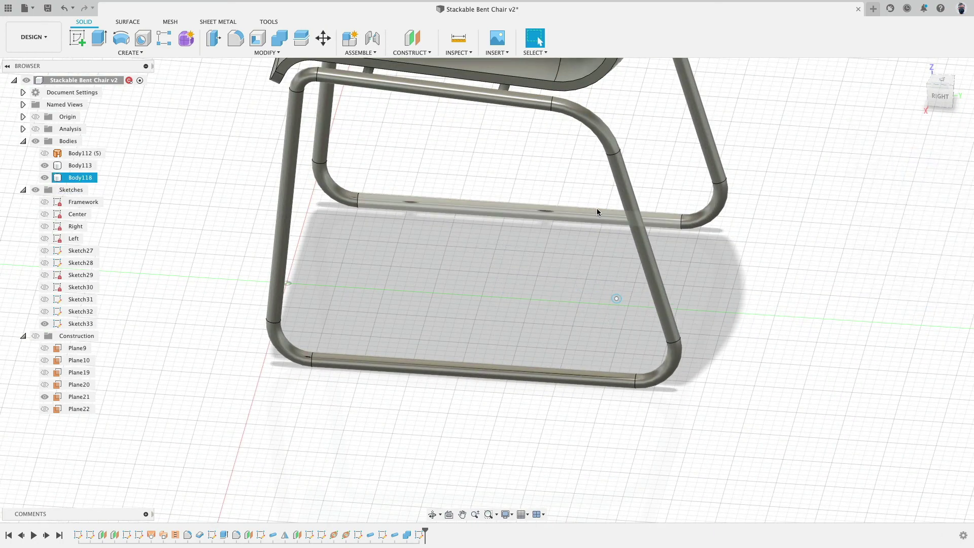
- Extrude the circle symmetrically 8.30 in to each side, joining it to both legs' bottom tubes as a crossbar
click(99, 38)
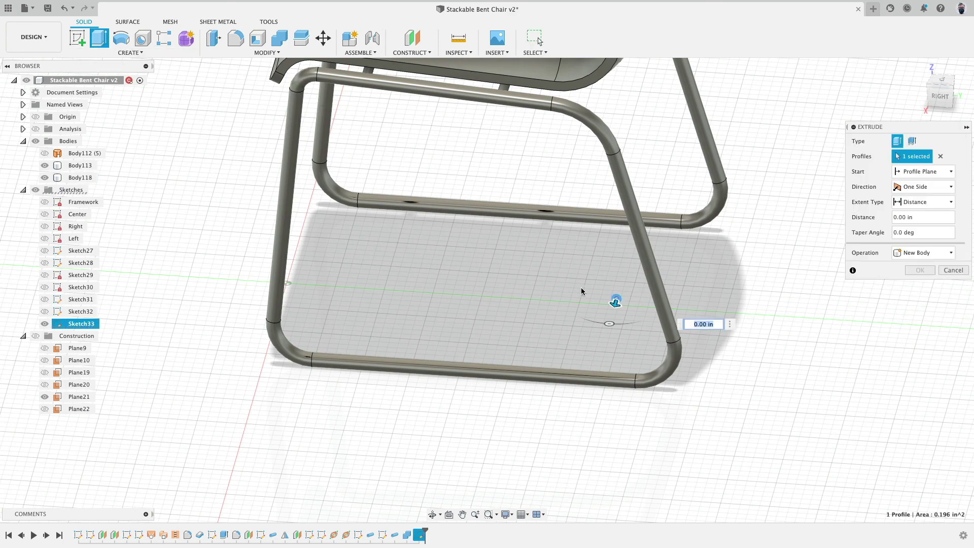
drag(616, 305, 606, 333)
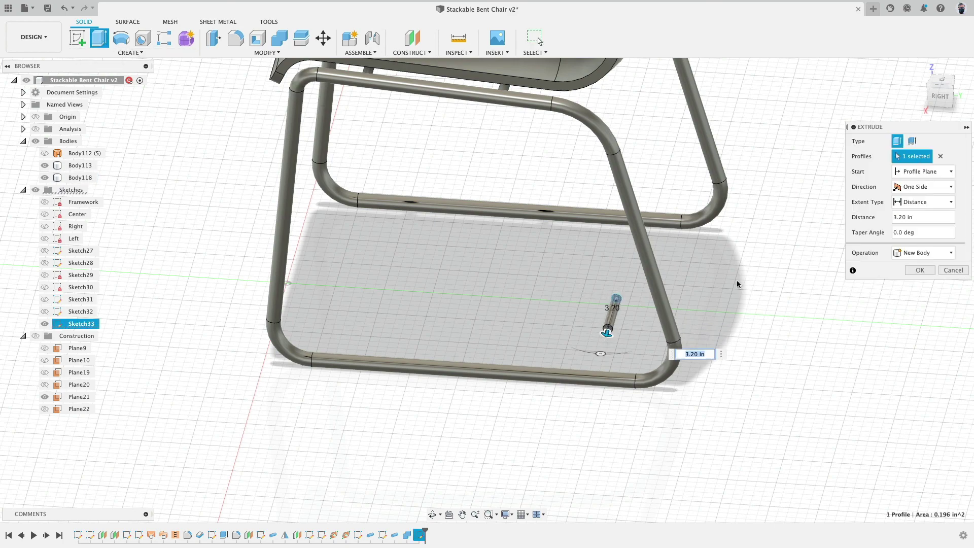
click(921, 187)
click(913, 220)
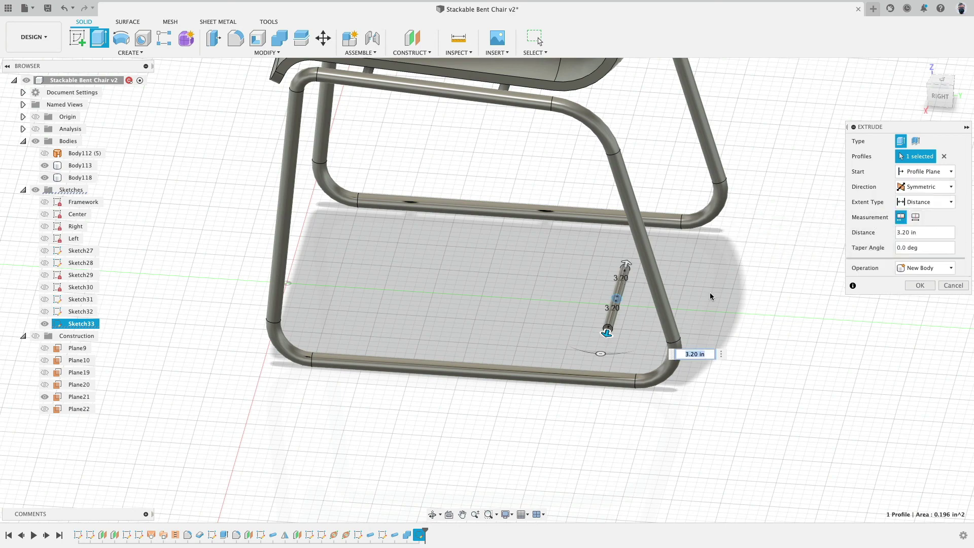
drag(607, 335, 591, 382)
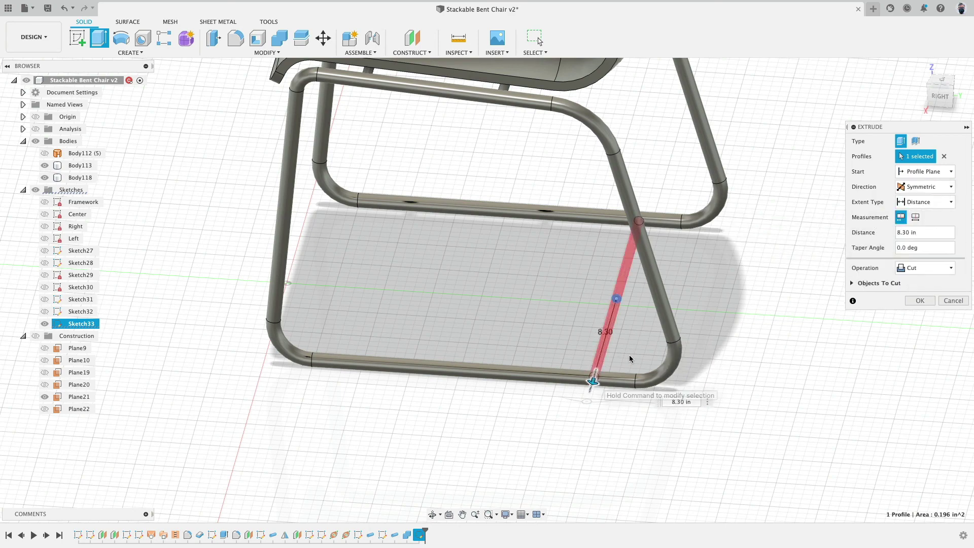
shift+middle_drag(591, 383, 543, 336)
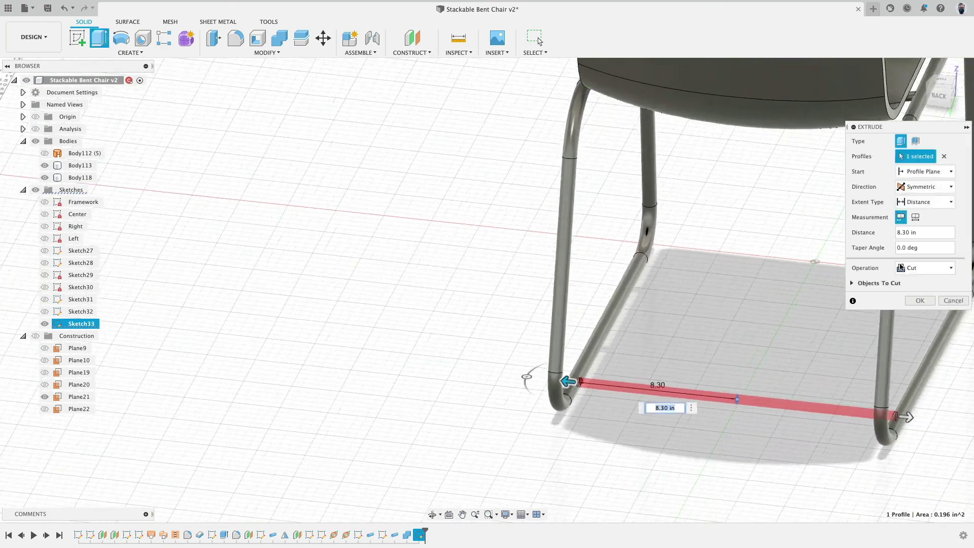
click(909, 266)
click(913, 282)
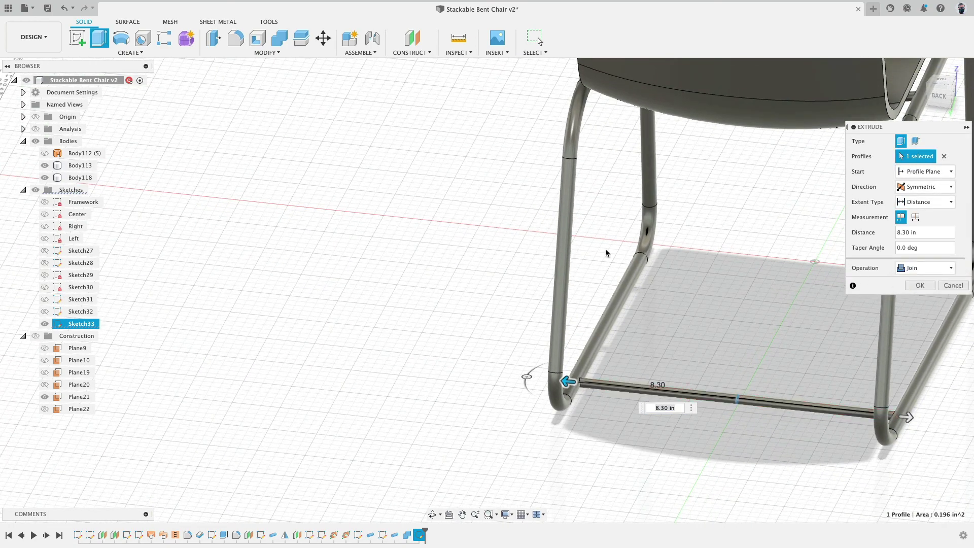
click(921, 288)
- Examine the chair frame, its new lower crossbar and the seat supports from several angles, including the right side view
shift+middle_drag(505, 322, 430, 303)
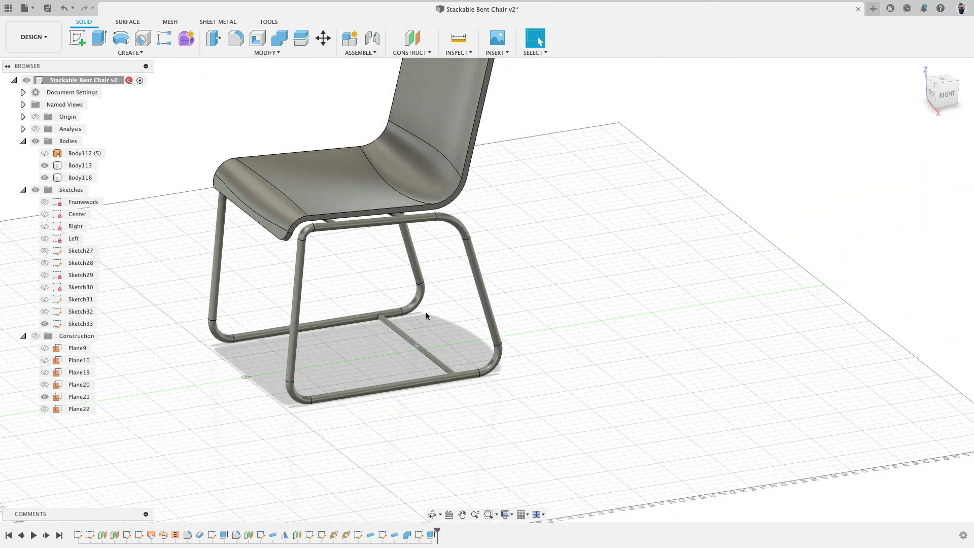
click(308, 398)
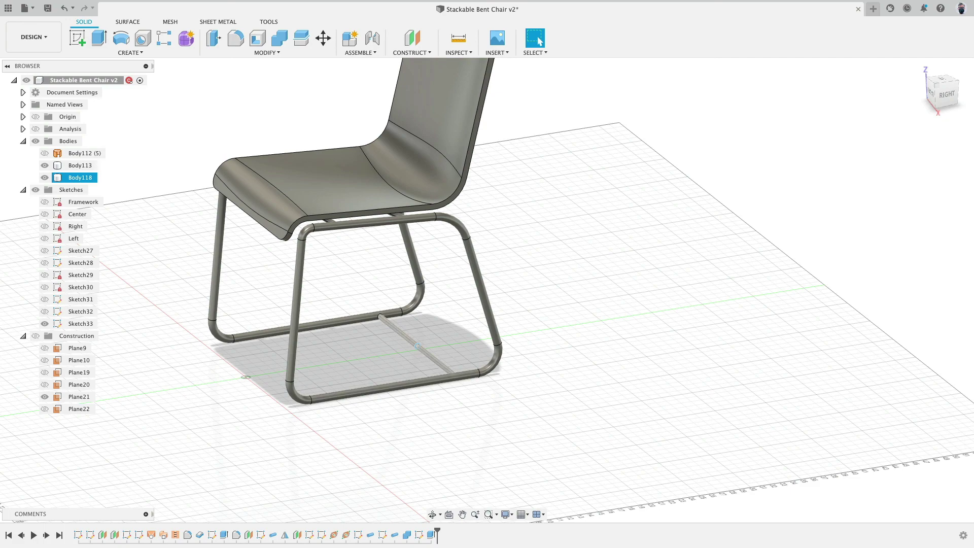
click(401, 349)
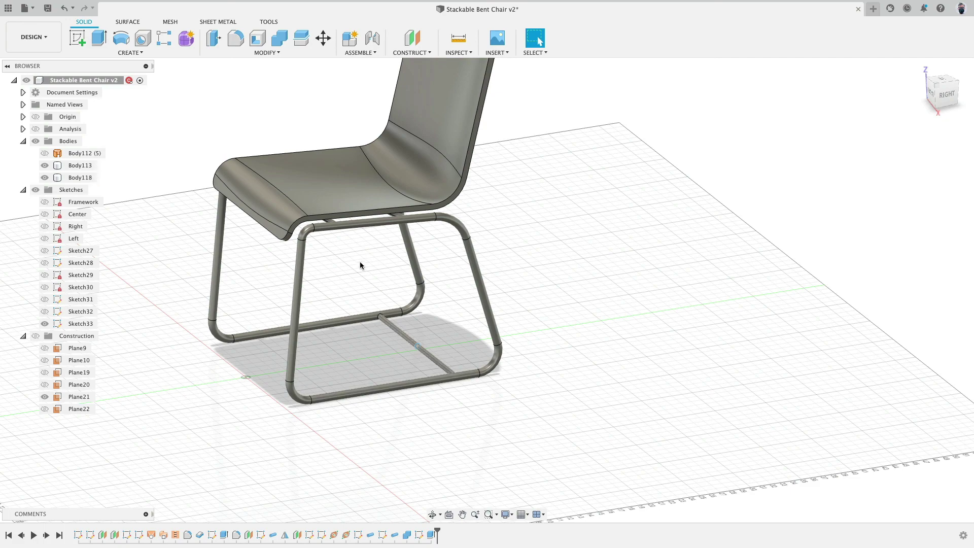
shift+middle_drag(360, 261, 555, 363)
click(342, 224)
scroll(555, 364, down, 4)
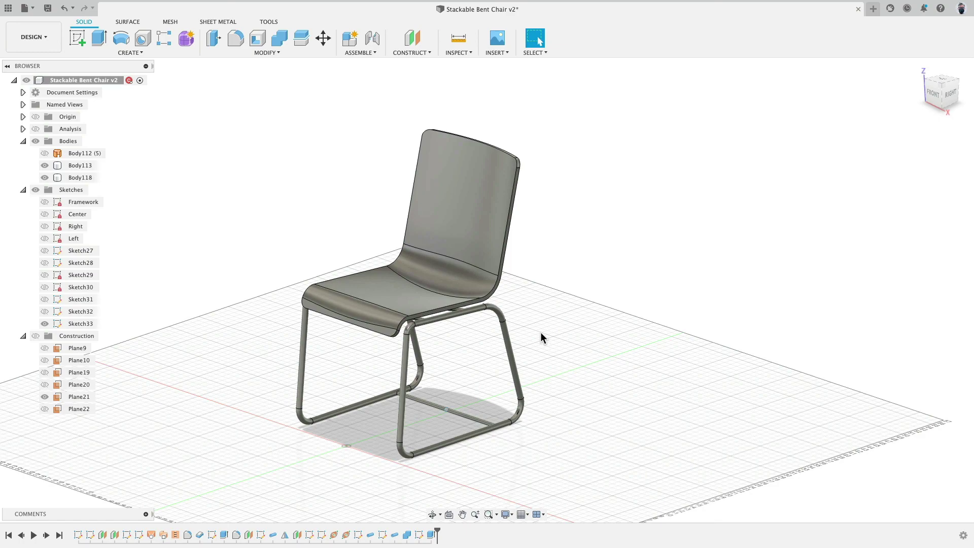
shift+middle_drag(540, 331, 557, 319)
scroll(534, 334, up, 2)
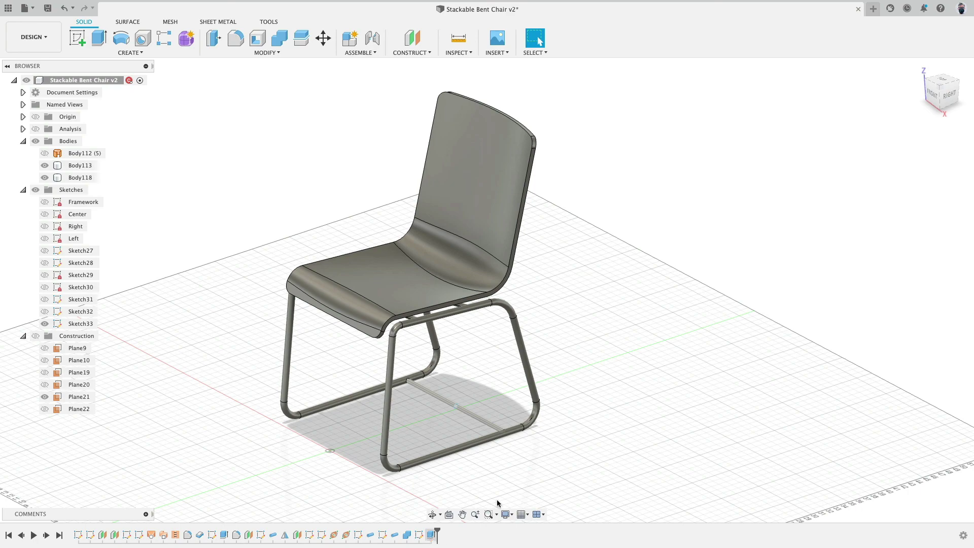
drag(946, 94, 805, 115)
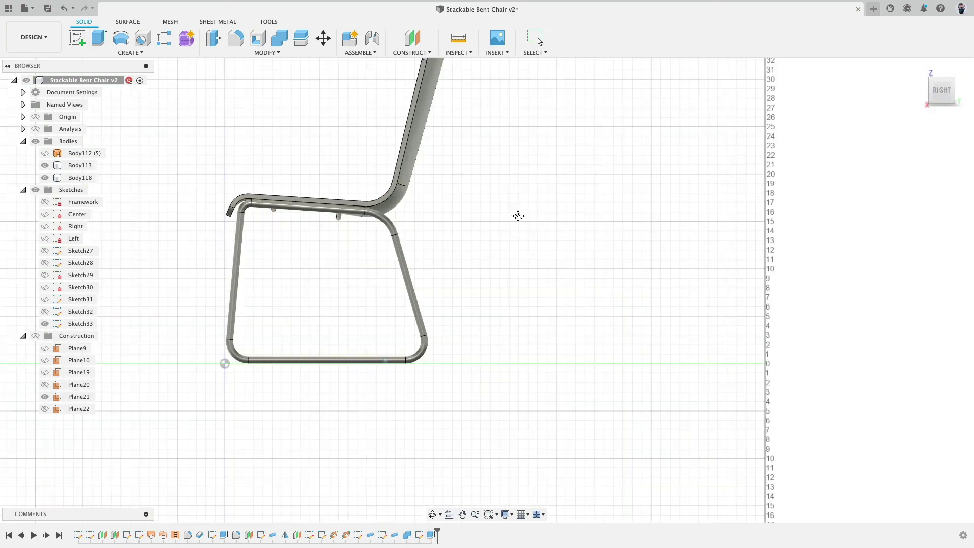
scroll(625, 305, up, 2)
middle_drag(622, 307, 644, 284)
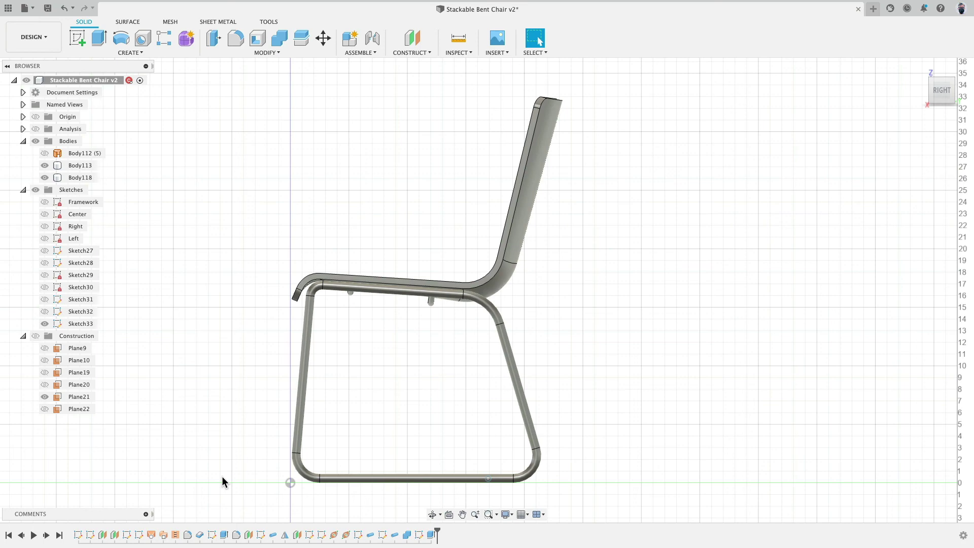
shift+middle_drag(229, 375, 290, 352)
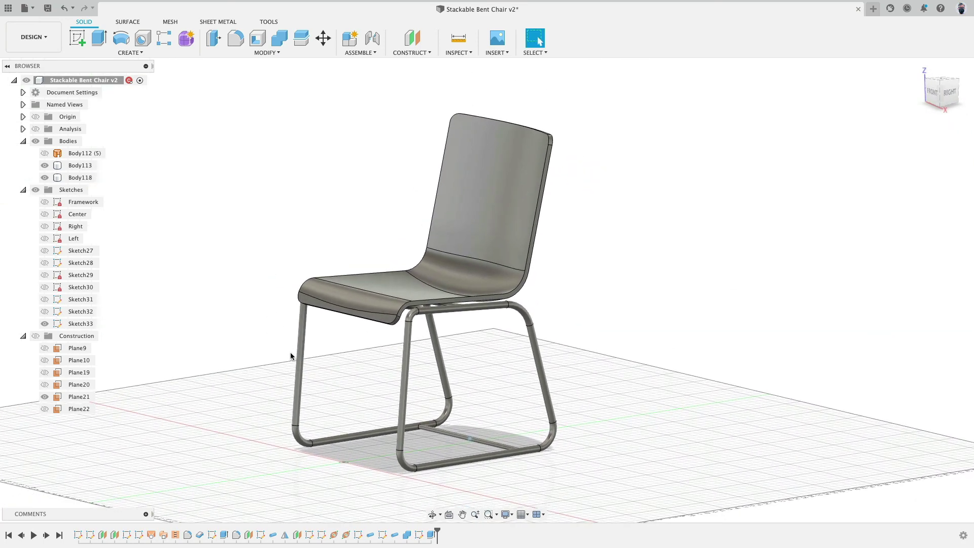